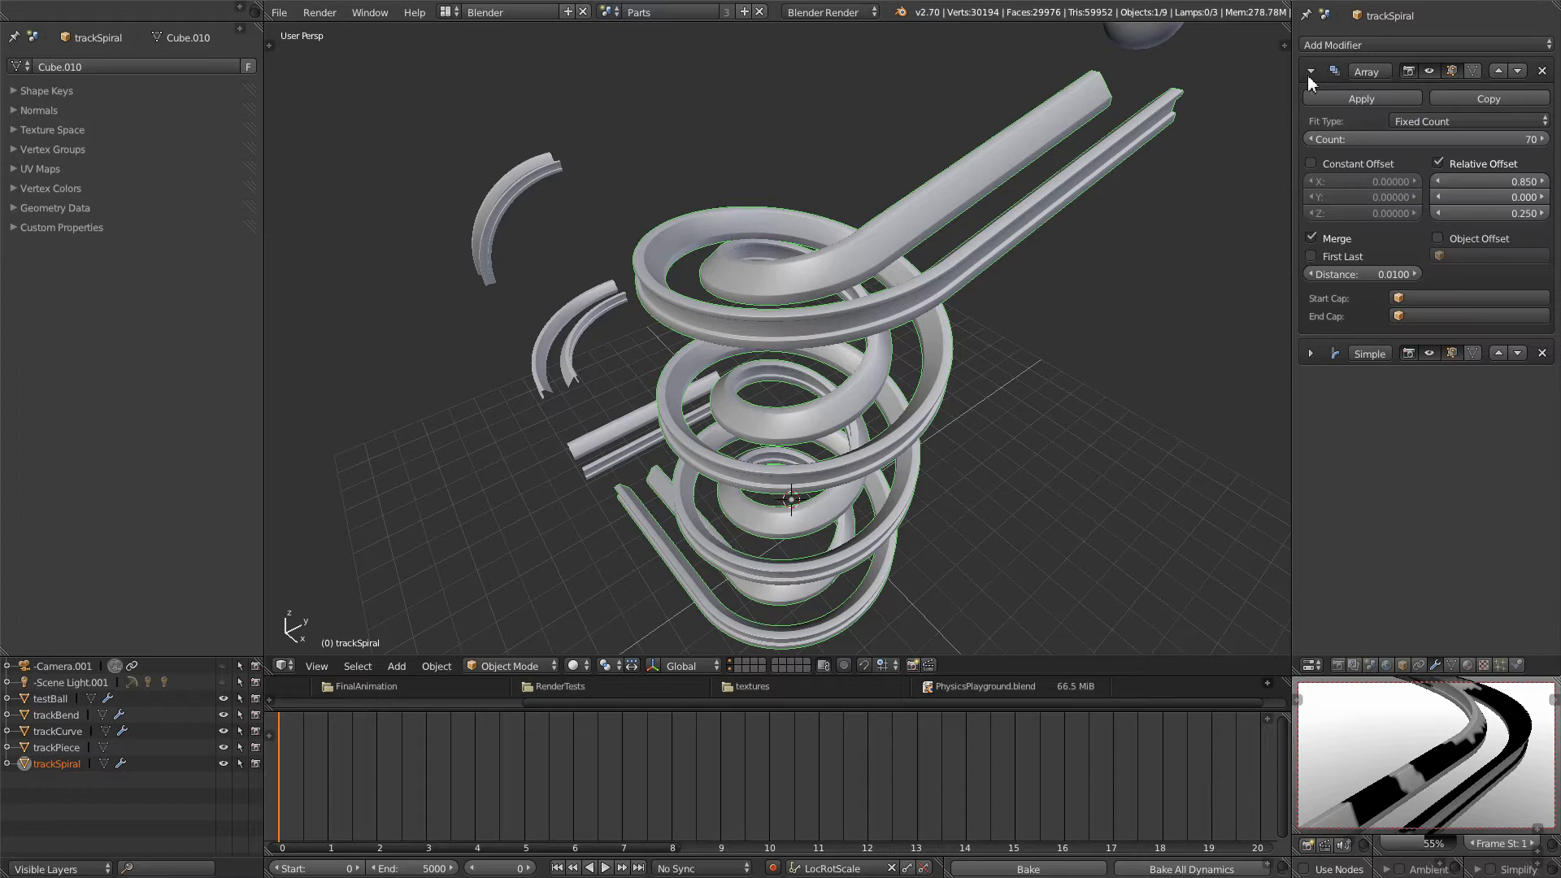
Step: Turn off the viewport display of trackSpiral's Array and Simple Deform modifiers and examine the base piece
middle_drag(957, 466, 1077, 373)
middle_drag(1034, 214, 958, 293)
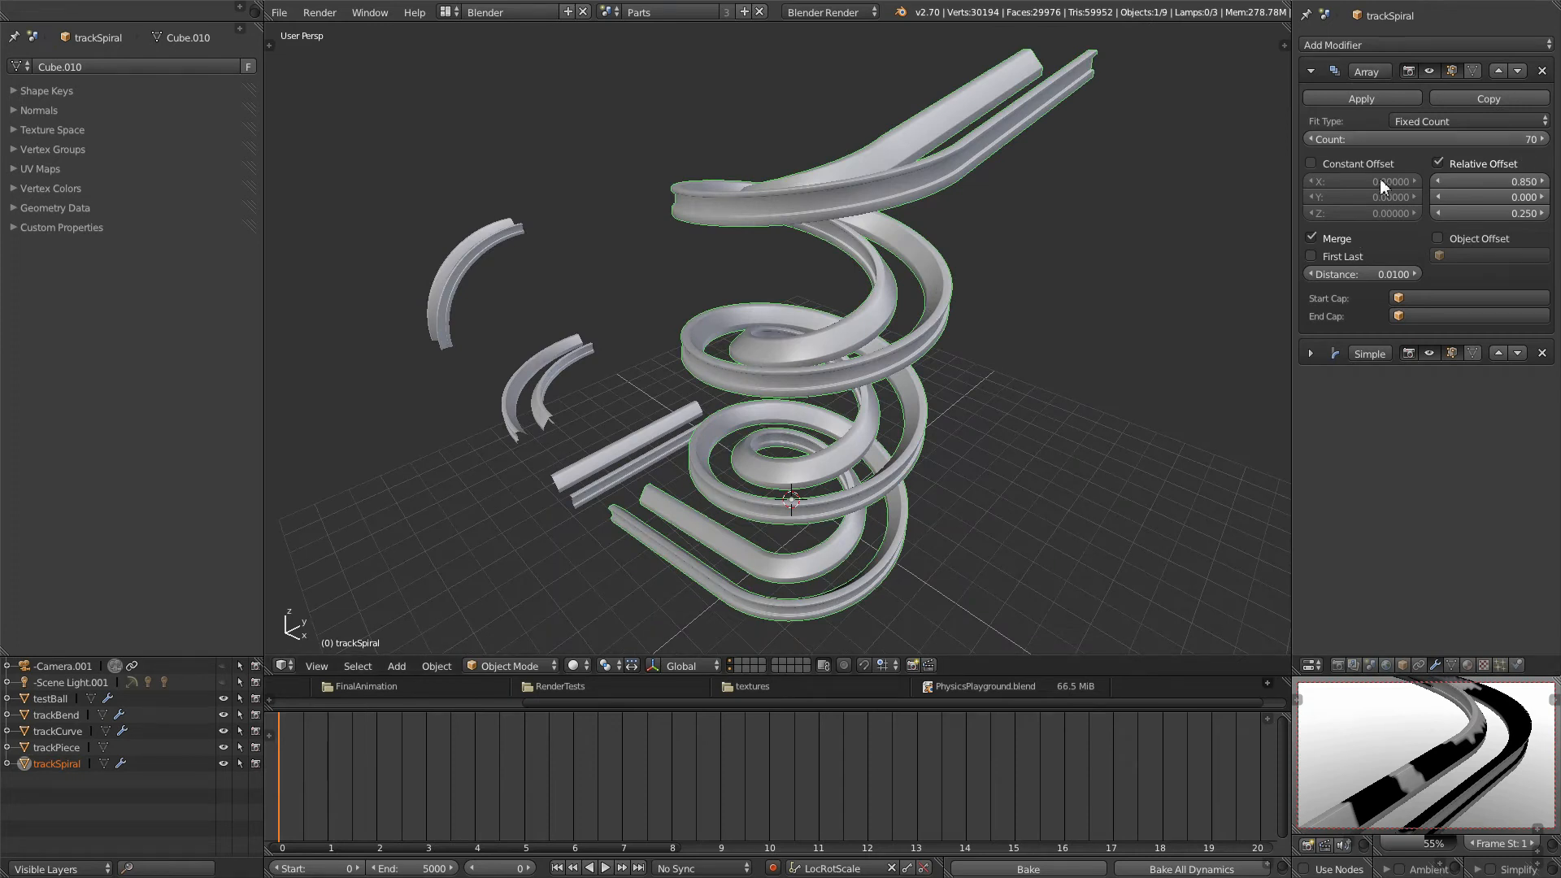
middle_drag(1081, 315, 910, 477)
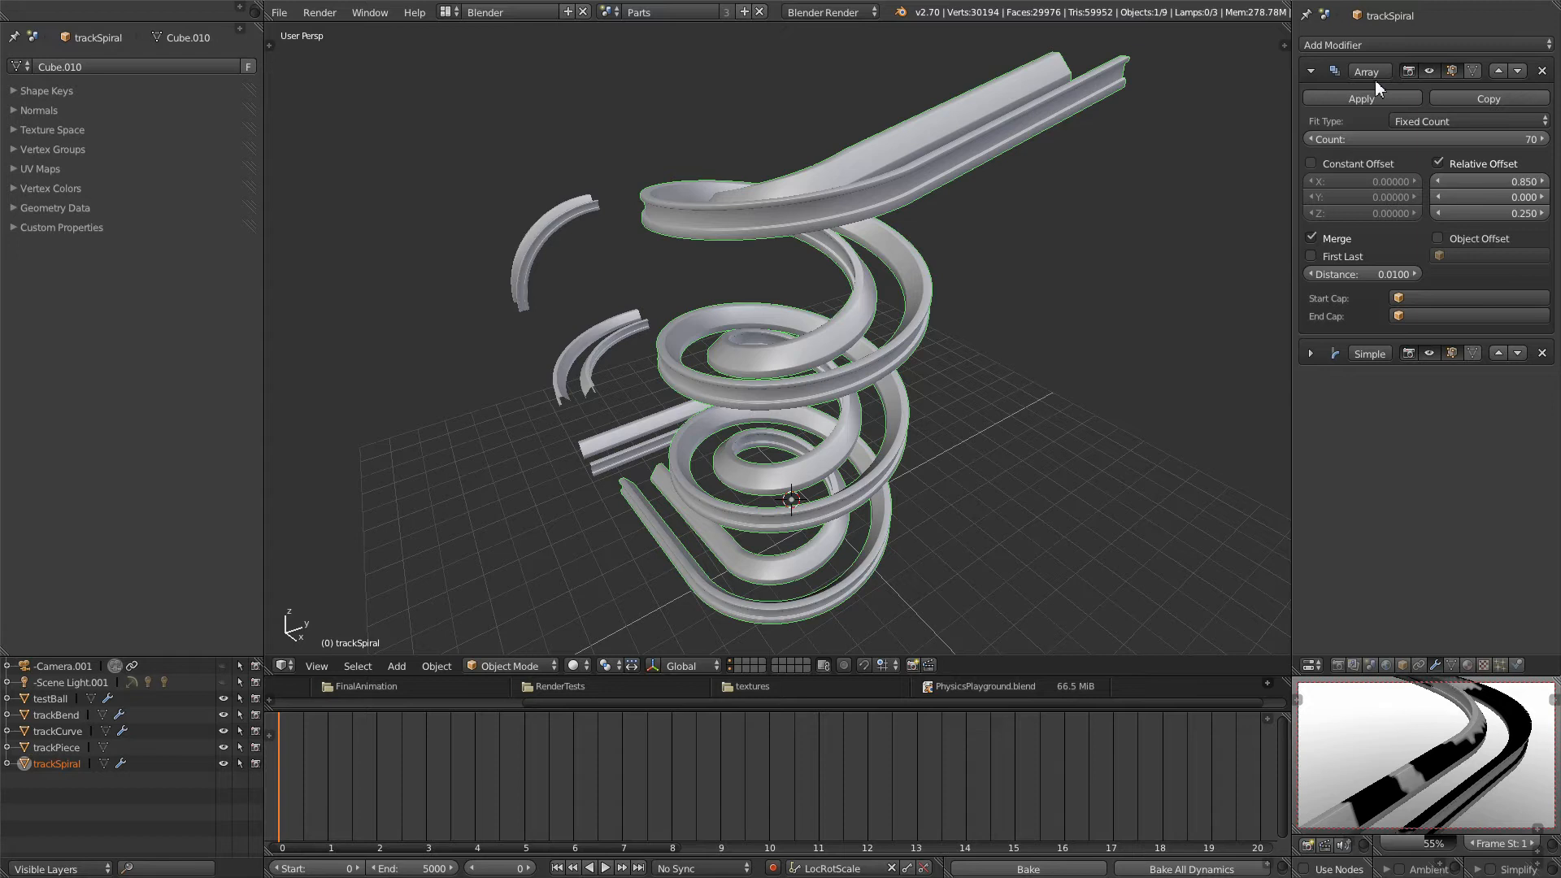
click(1429, 71)
scroll(930, 452, up, 6)
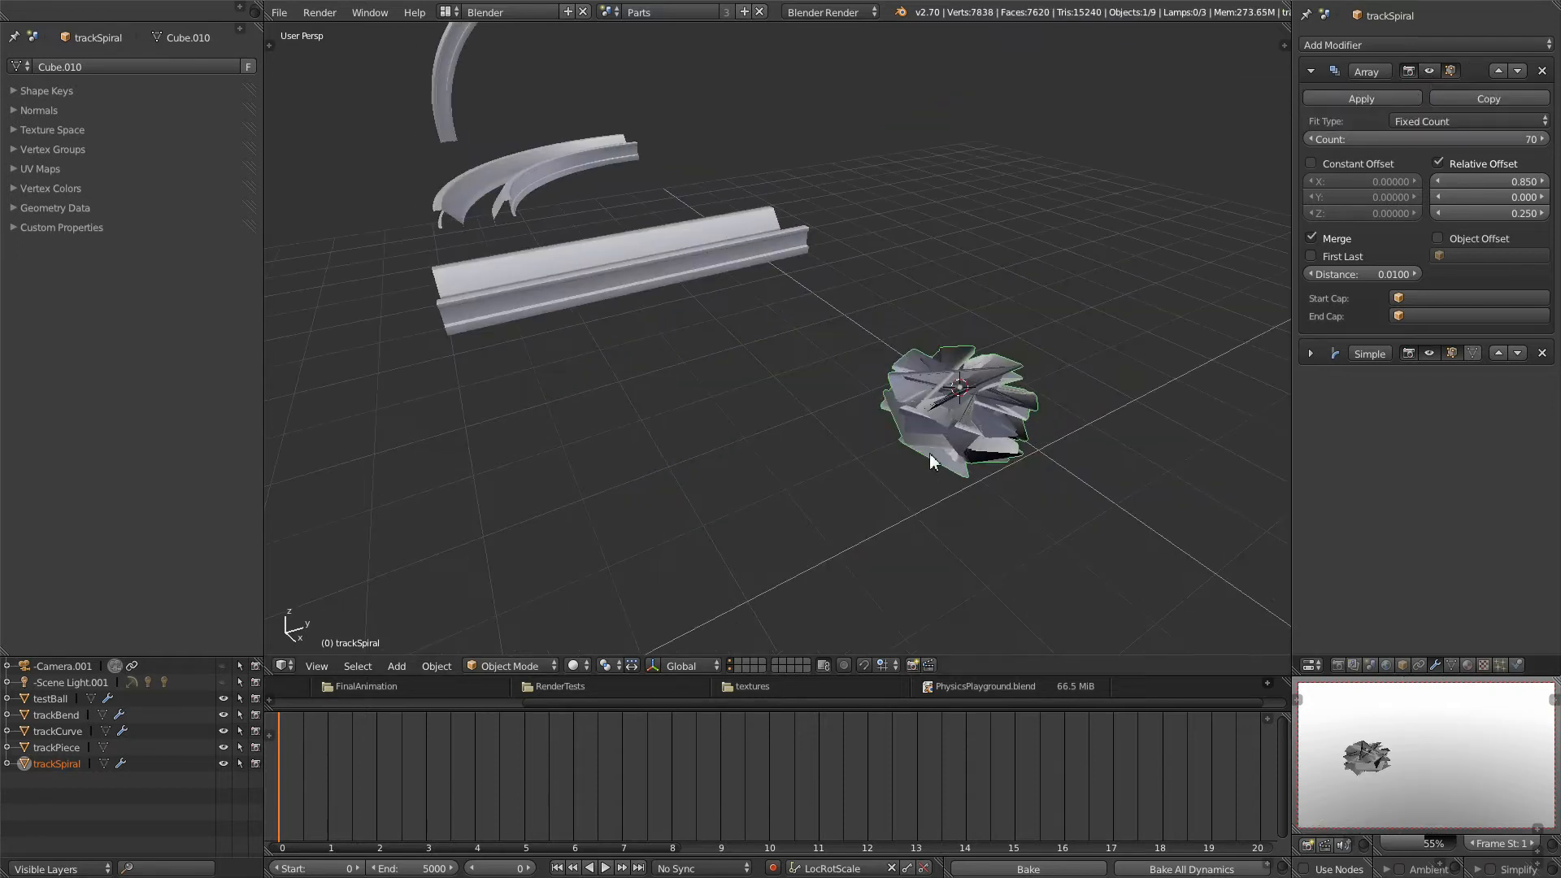
click(1310, 353)
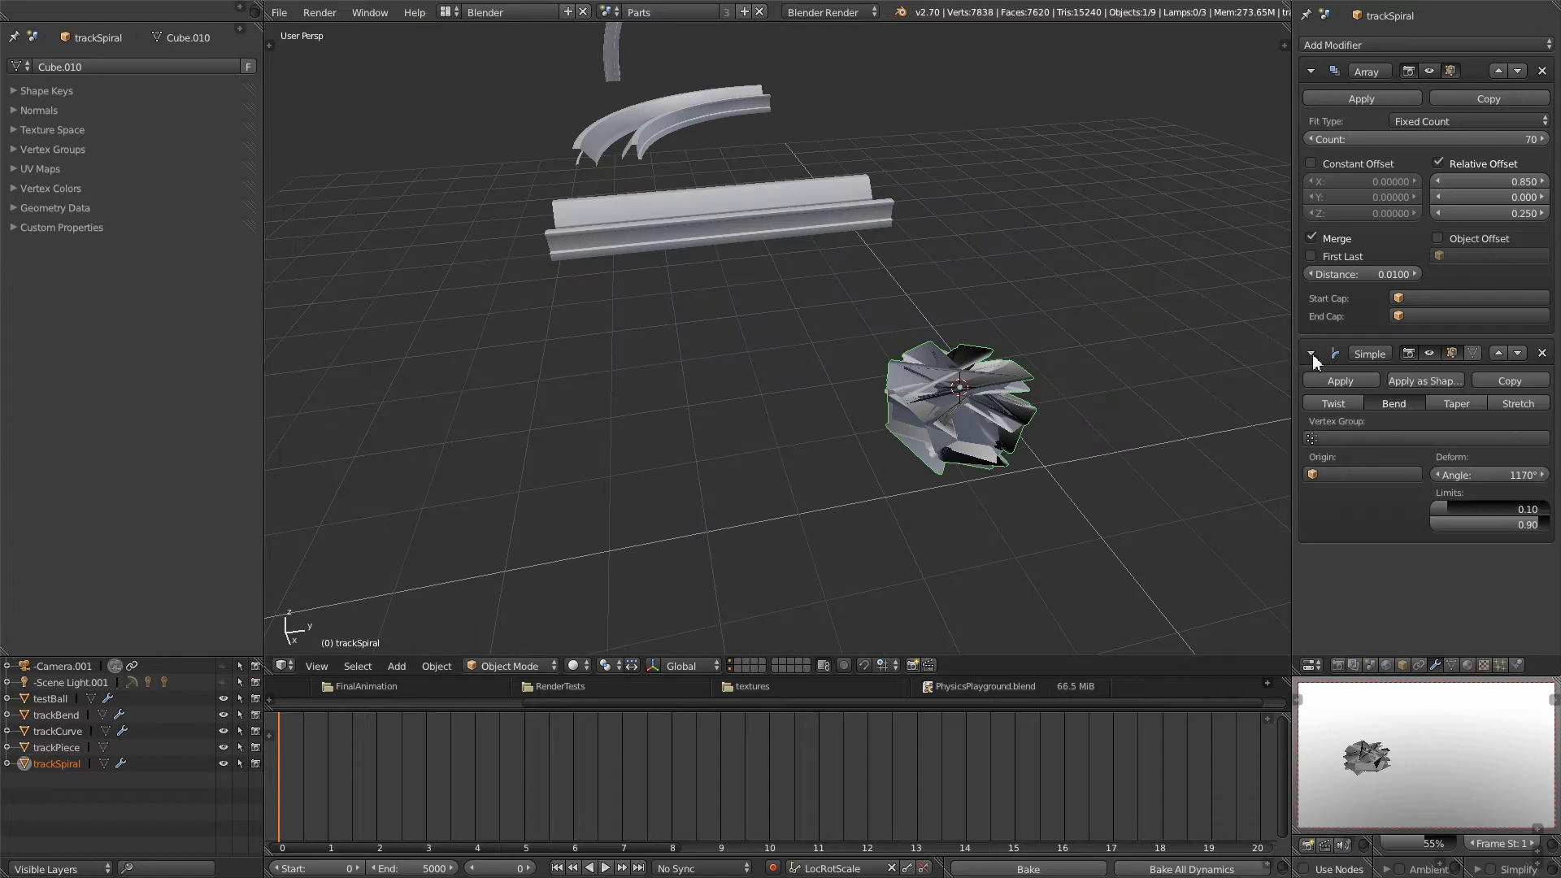
click(1430, 355)
scroll(1006, 501, down, 4)
scroll(1007, 502, up, 4)
middle_drag(1006, 502, 1049, 399)
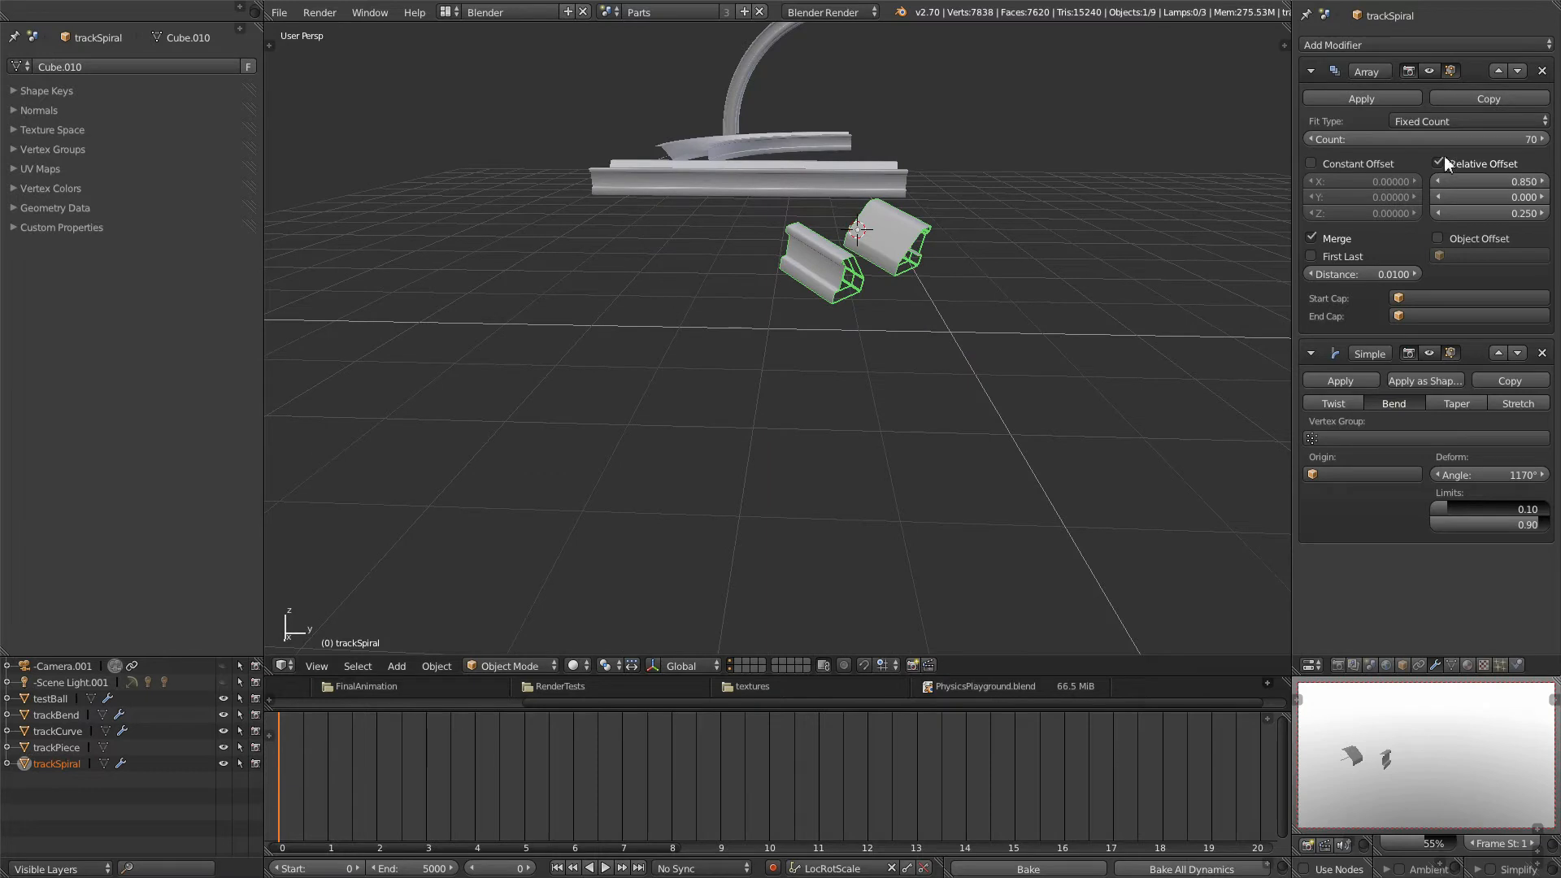
Step: Turn on the Array modifier's viewport display and reduce its count to 21
click(1430, 71)
middle_drag(895, 268, 823, 440)
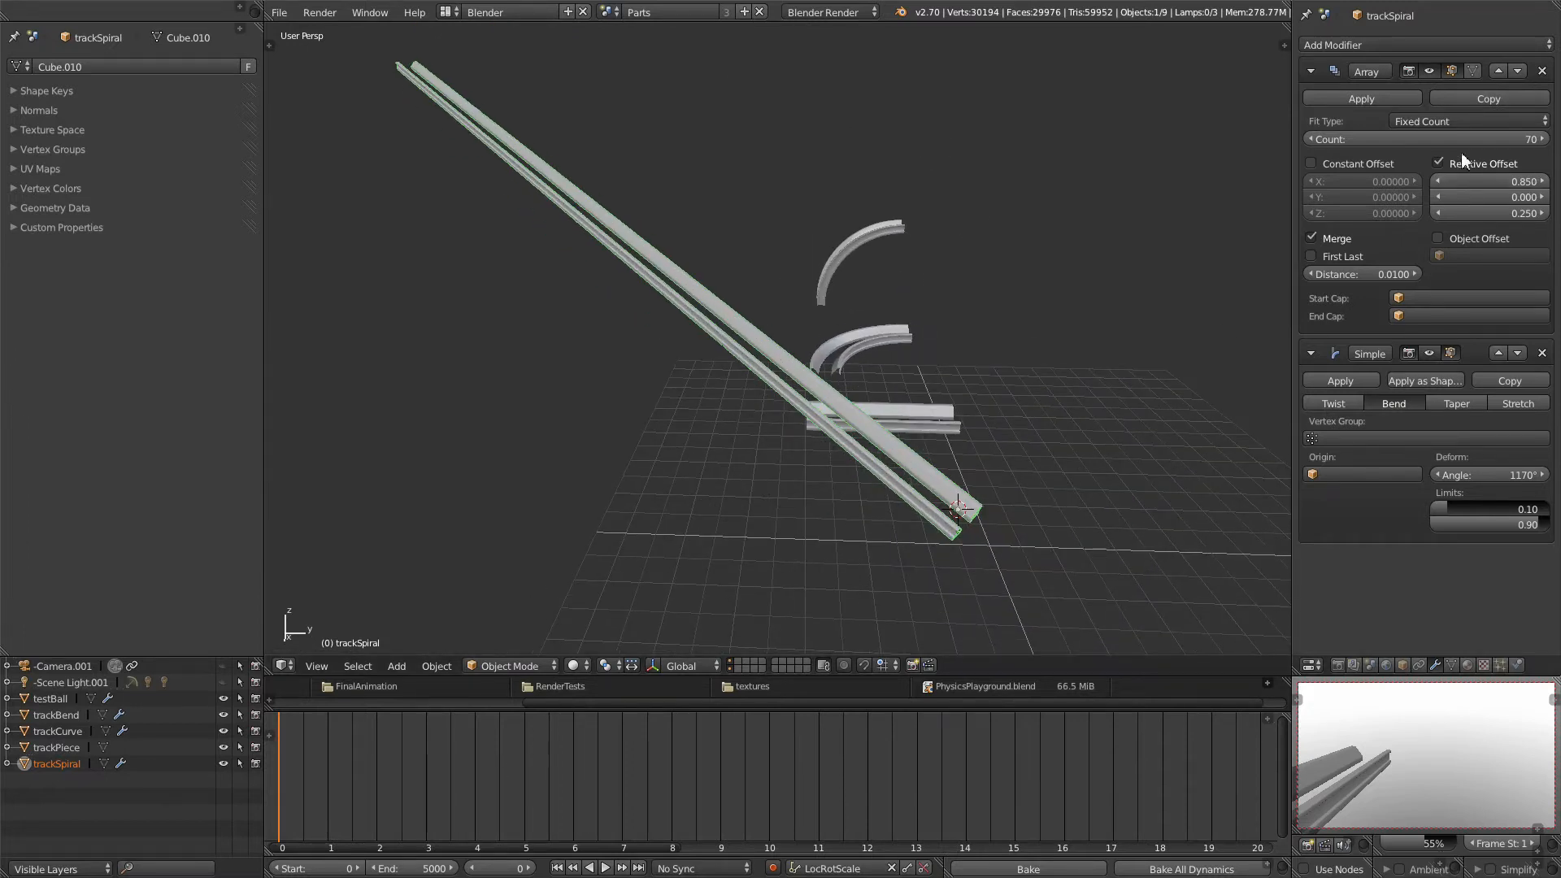
click(1315, 135)
text(39)
key(Return)
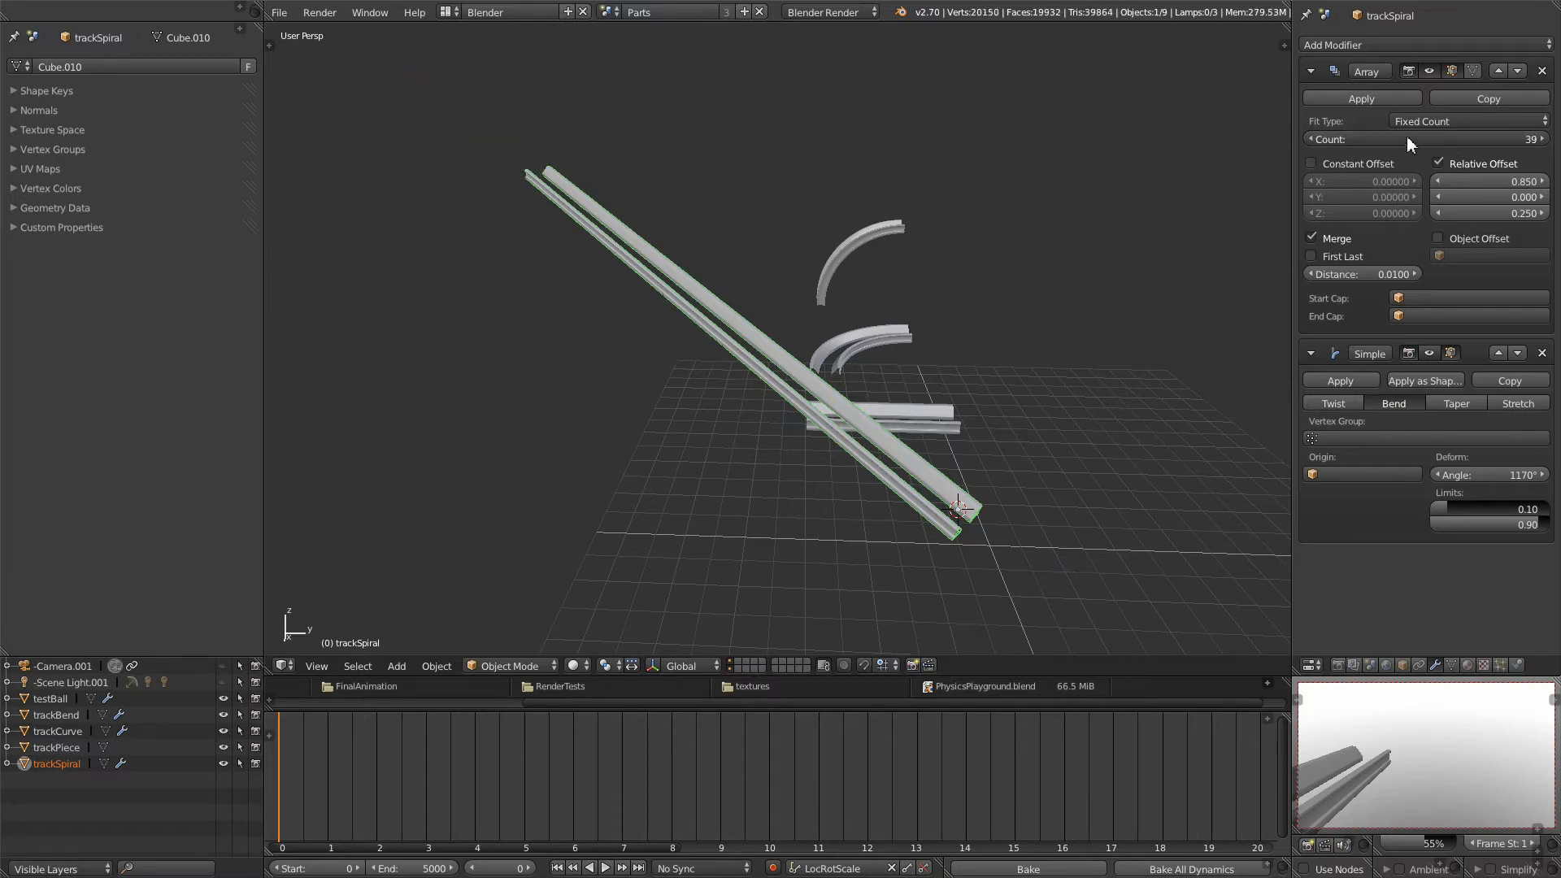
drag(1406, 135, 1349, 136)
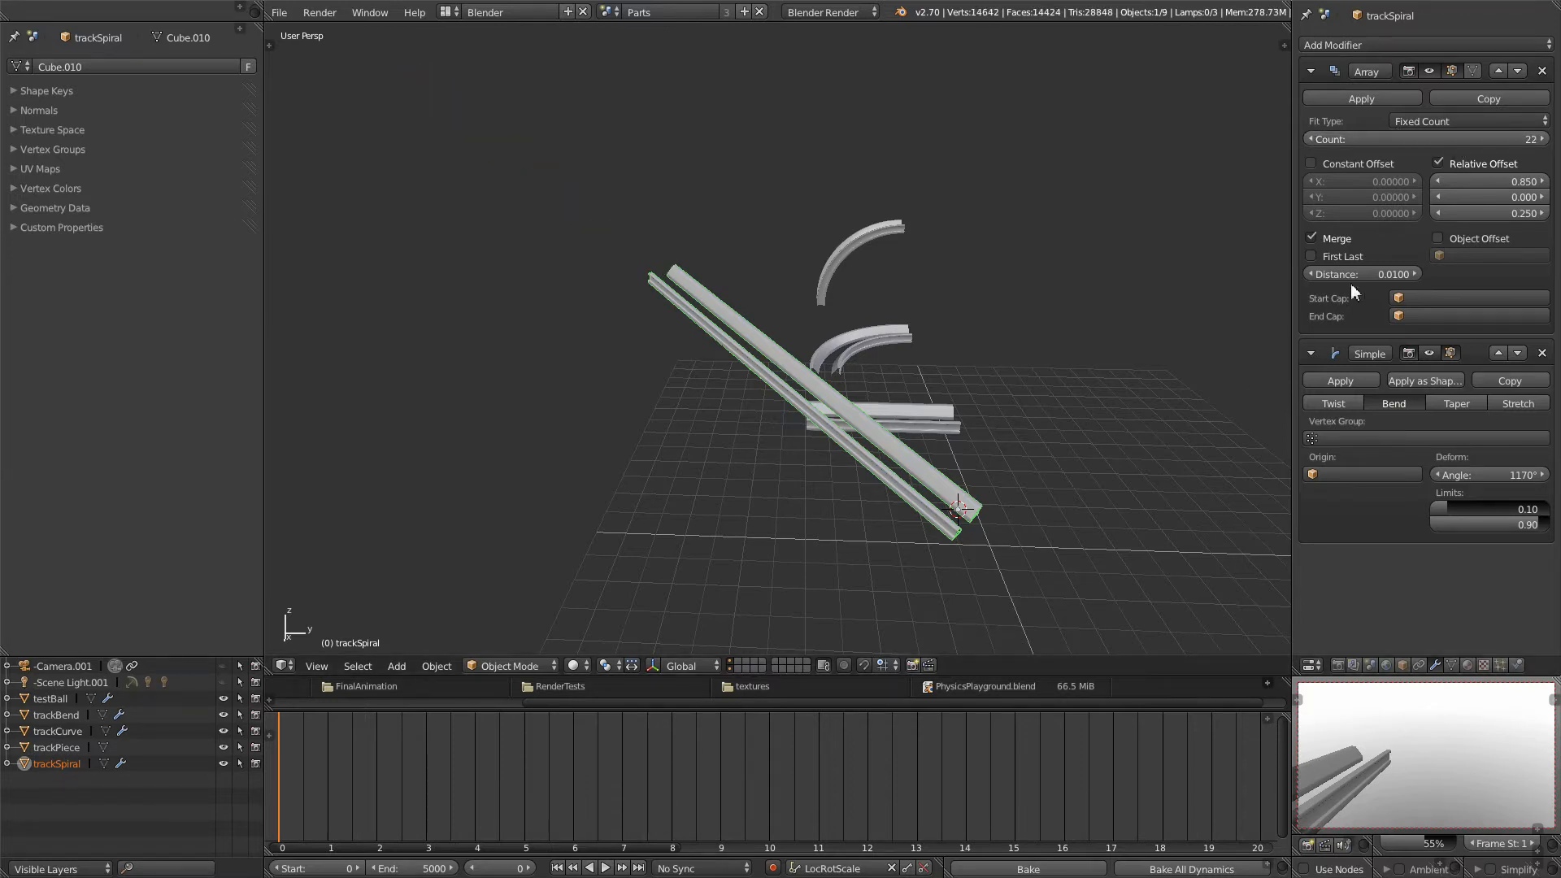
click(1315, 139)
Step: Turn on the Simple Deform bend's viewport display and inspect the spiral's shape from several sides
click(1431, 357)
scroll(1021, 554, up, 5)
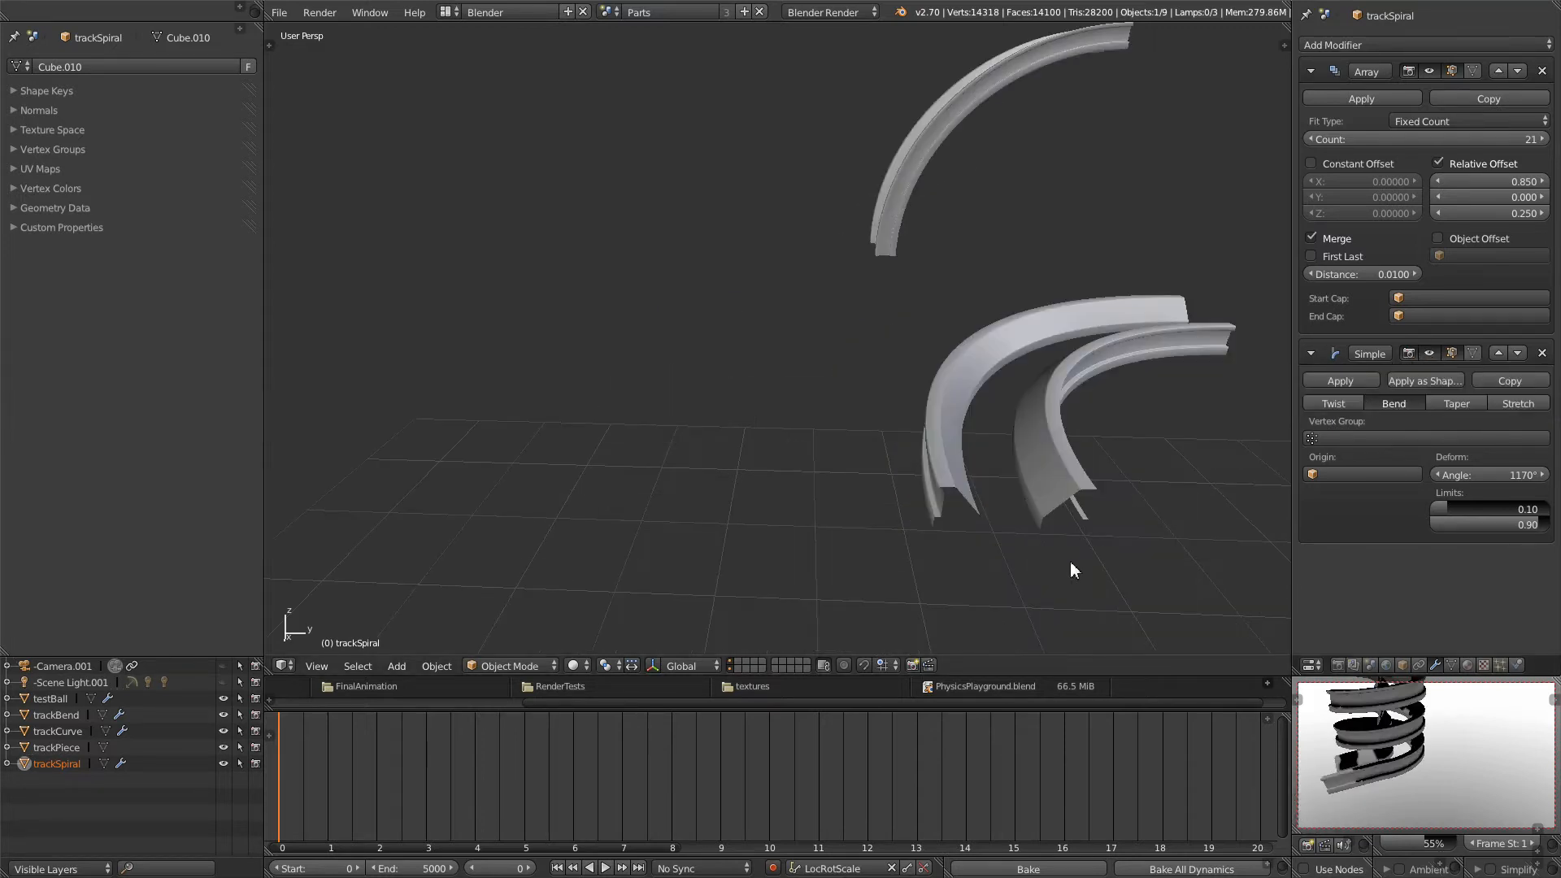
scroll(1070, 569, down, 6)
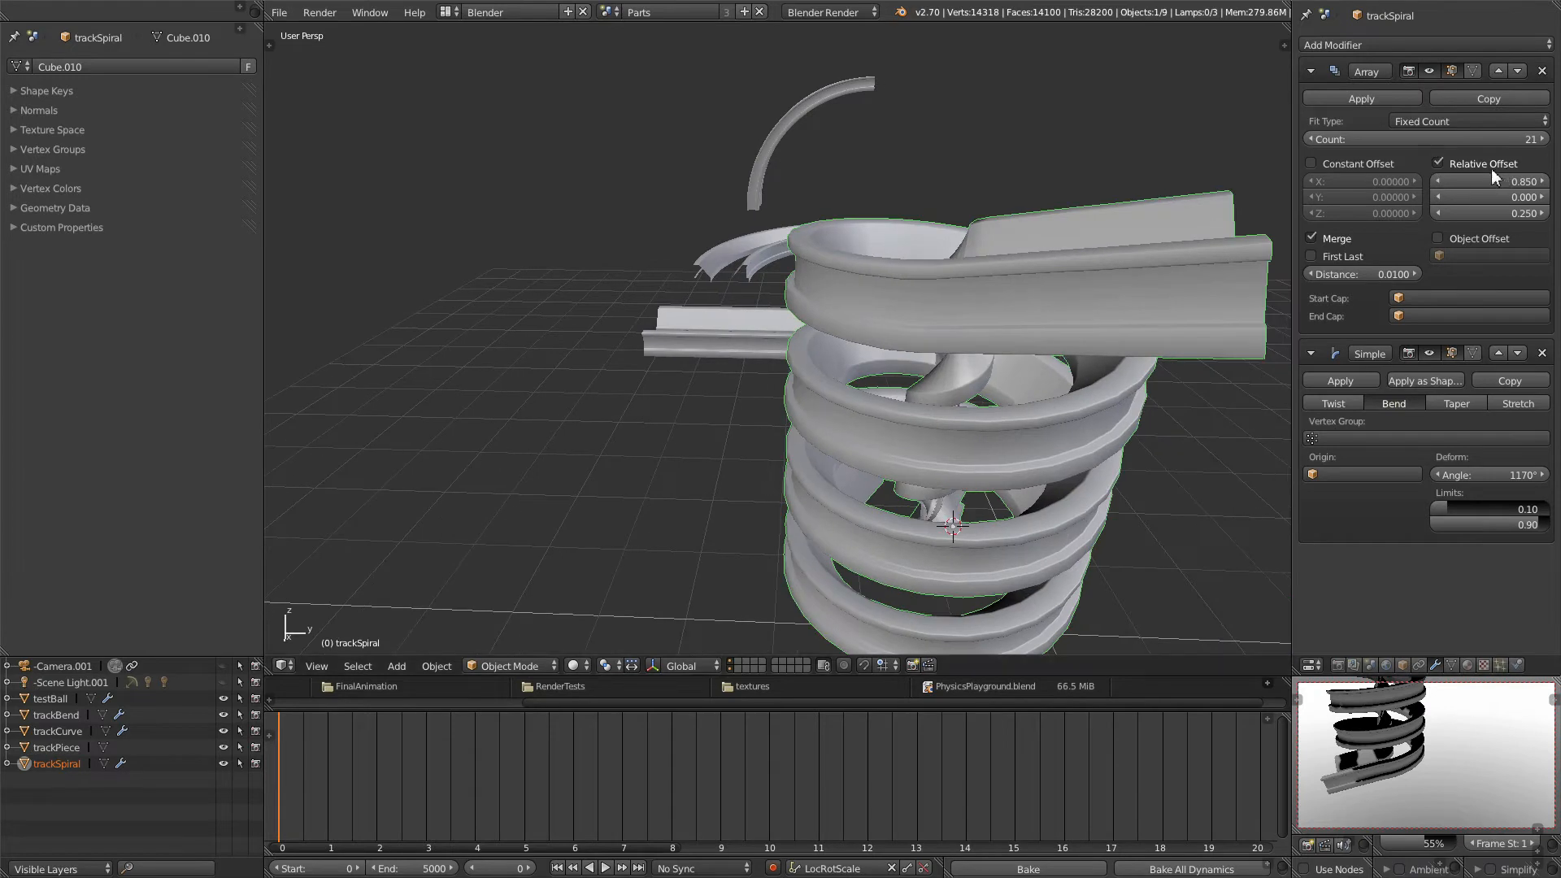
scroll(675, 248, down, 7)
scroll(851, 378, up, 8)
scroll(850, 378, down, 8)
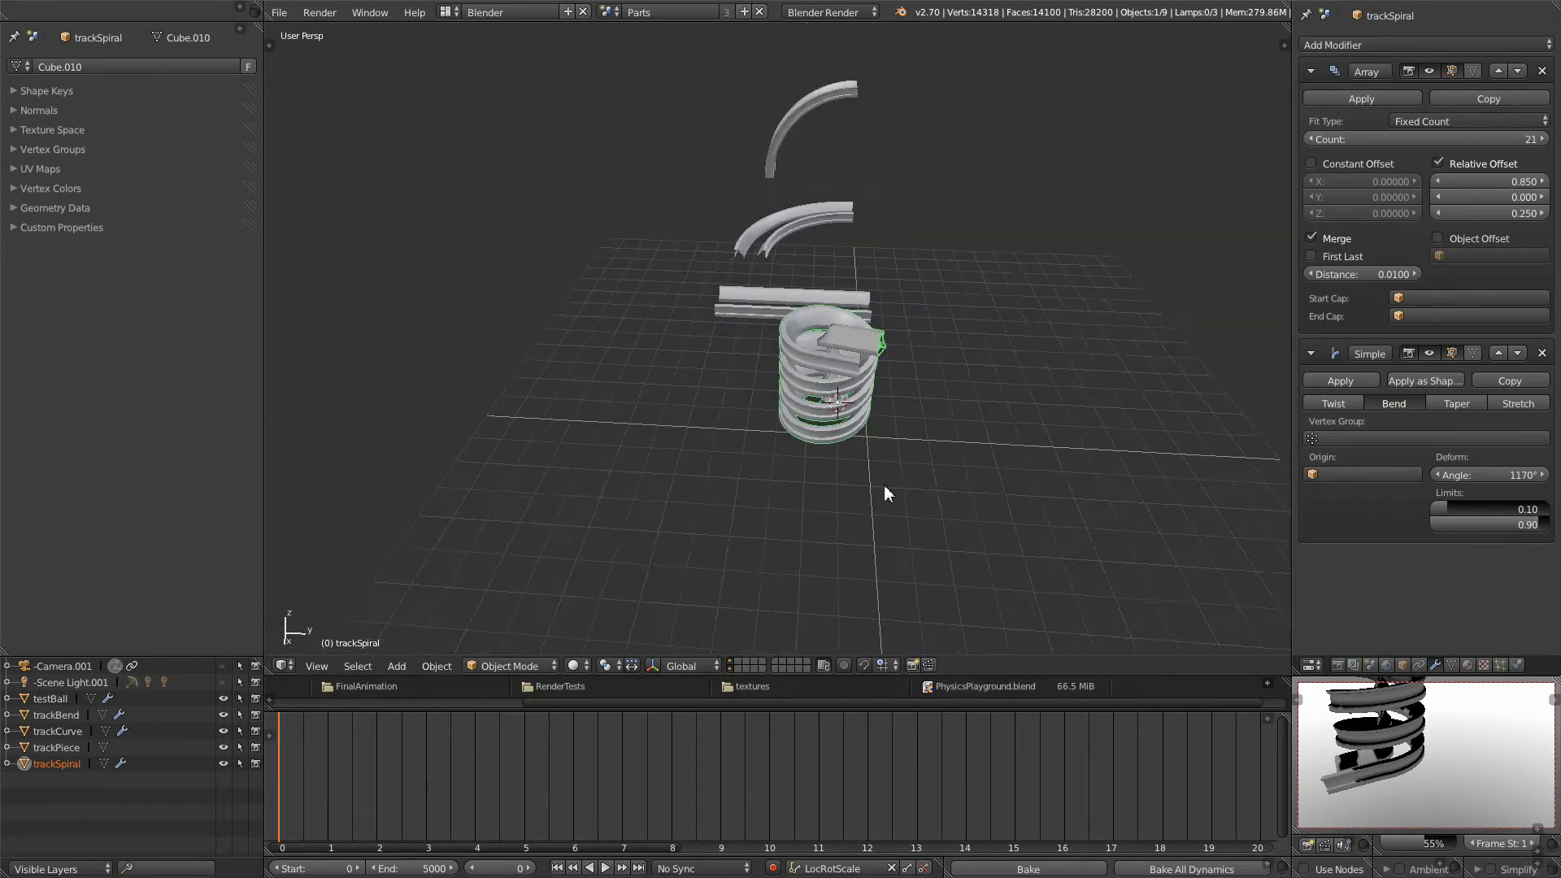
scroll(867, 458, up, 6)
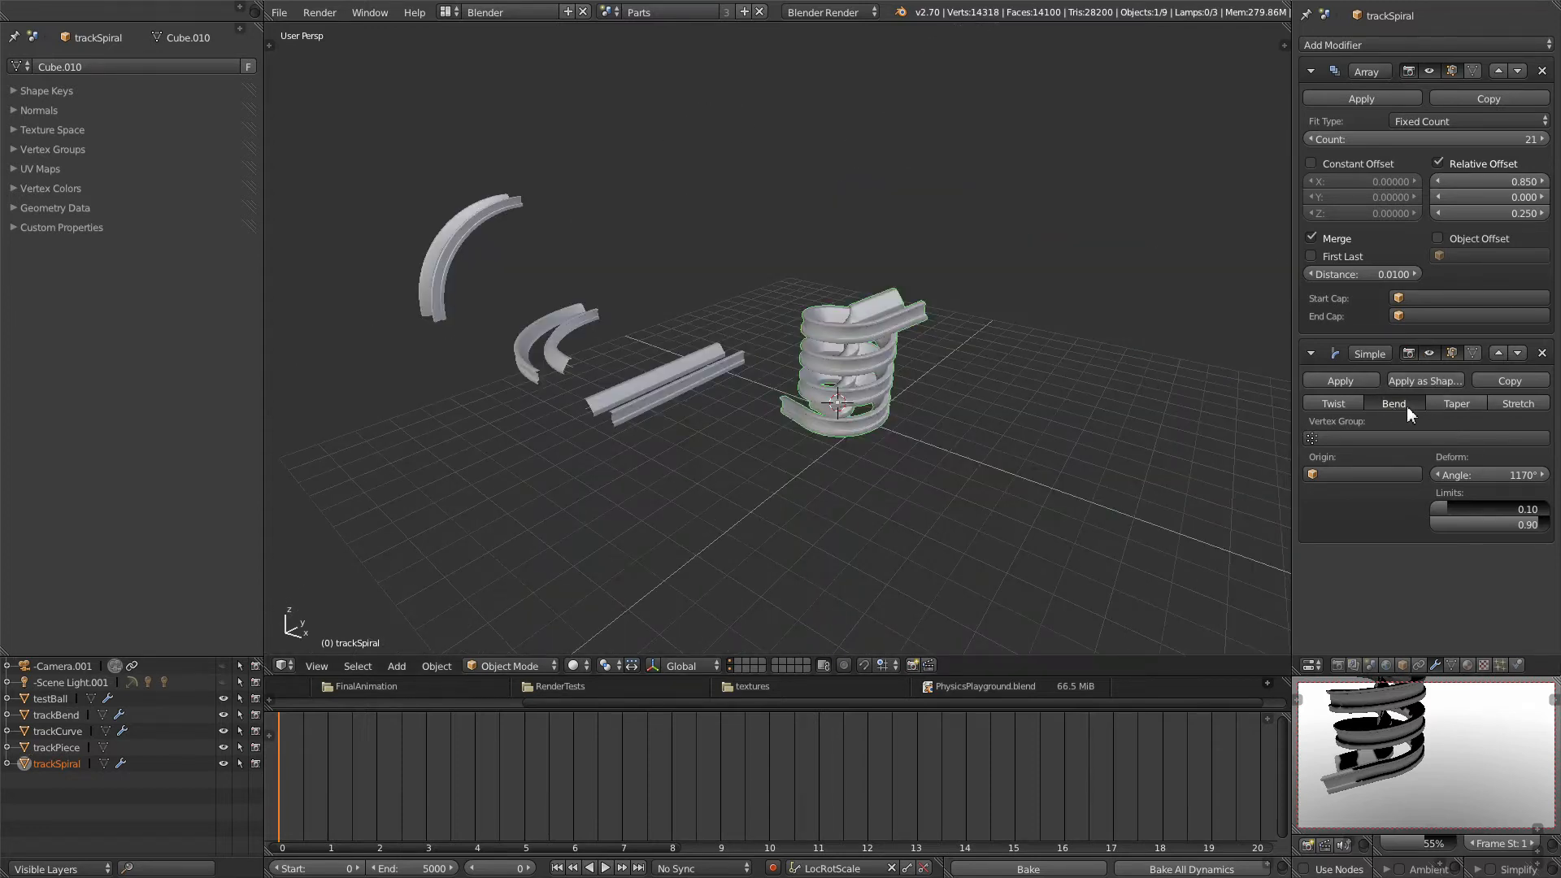
middle_drag(871, 434, 910, 436)
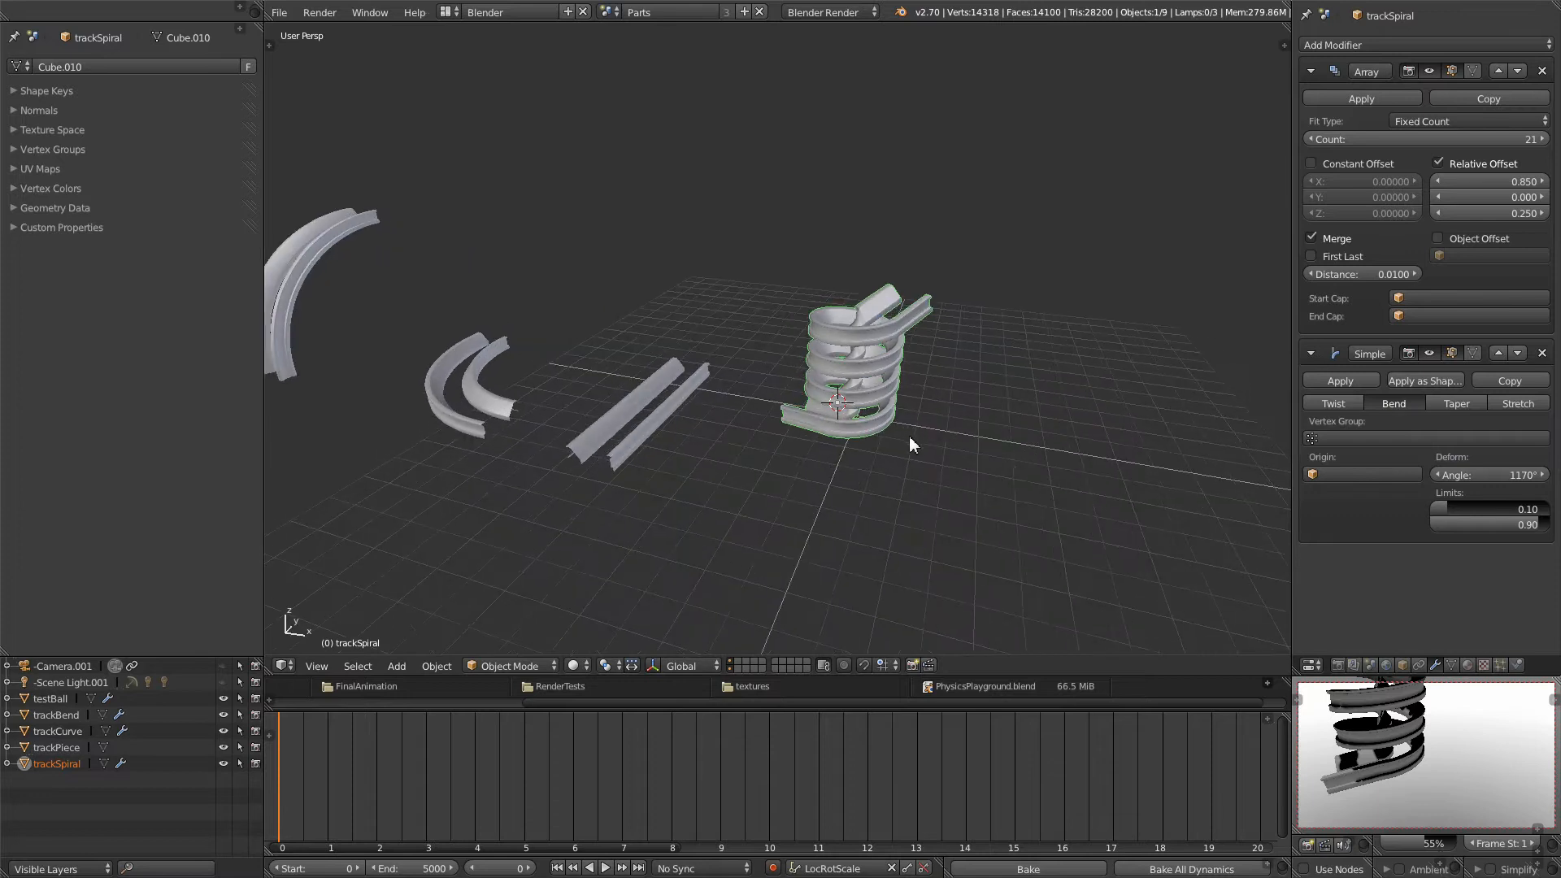
middle_drag(464, 346, 686, 421)
mouse_move(958, 468)
middle_down()
mouse_move(930, 496)
mouse_move(916, 479)
mouse_move(979, 446)
mouse_move(916, 447)
mouse_move(960, 463)
mouse_move(929, 473)
middle_up()
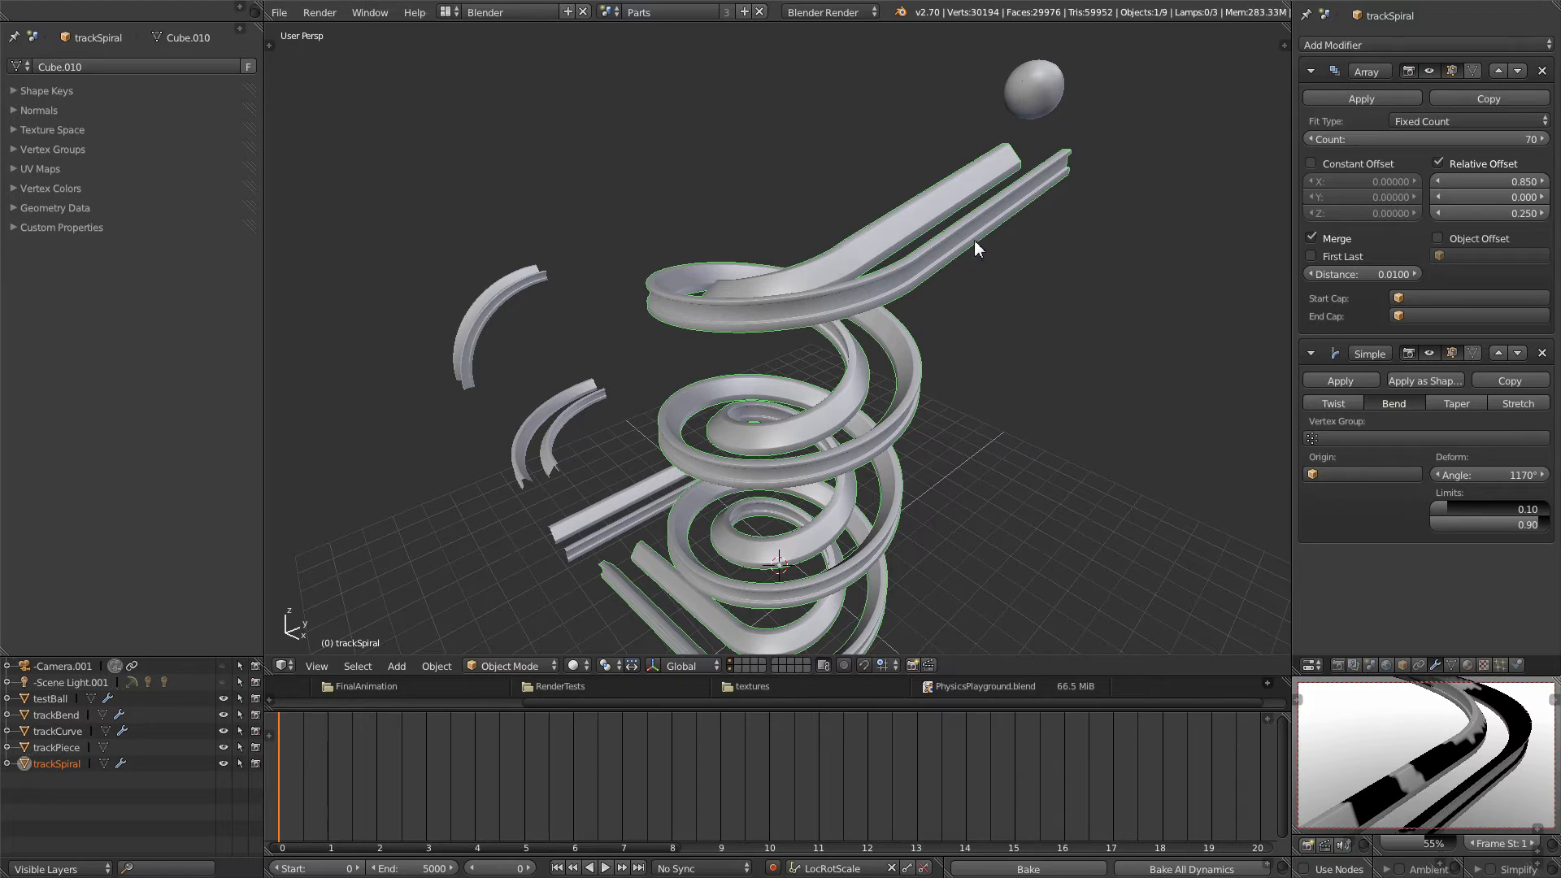
Step: Make trackSpiral a passive rigid body and bring up its collision shape choices
key(t)
key(n)
scroll(974, 248, up, 4)
scroll(943, 284, down, 4)
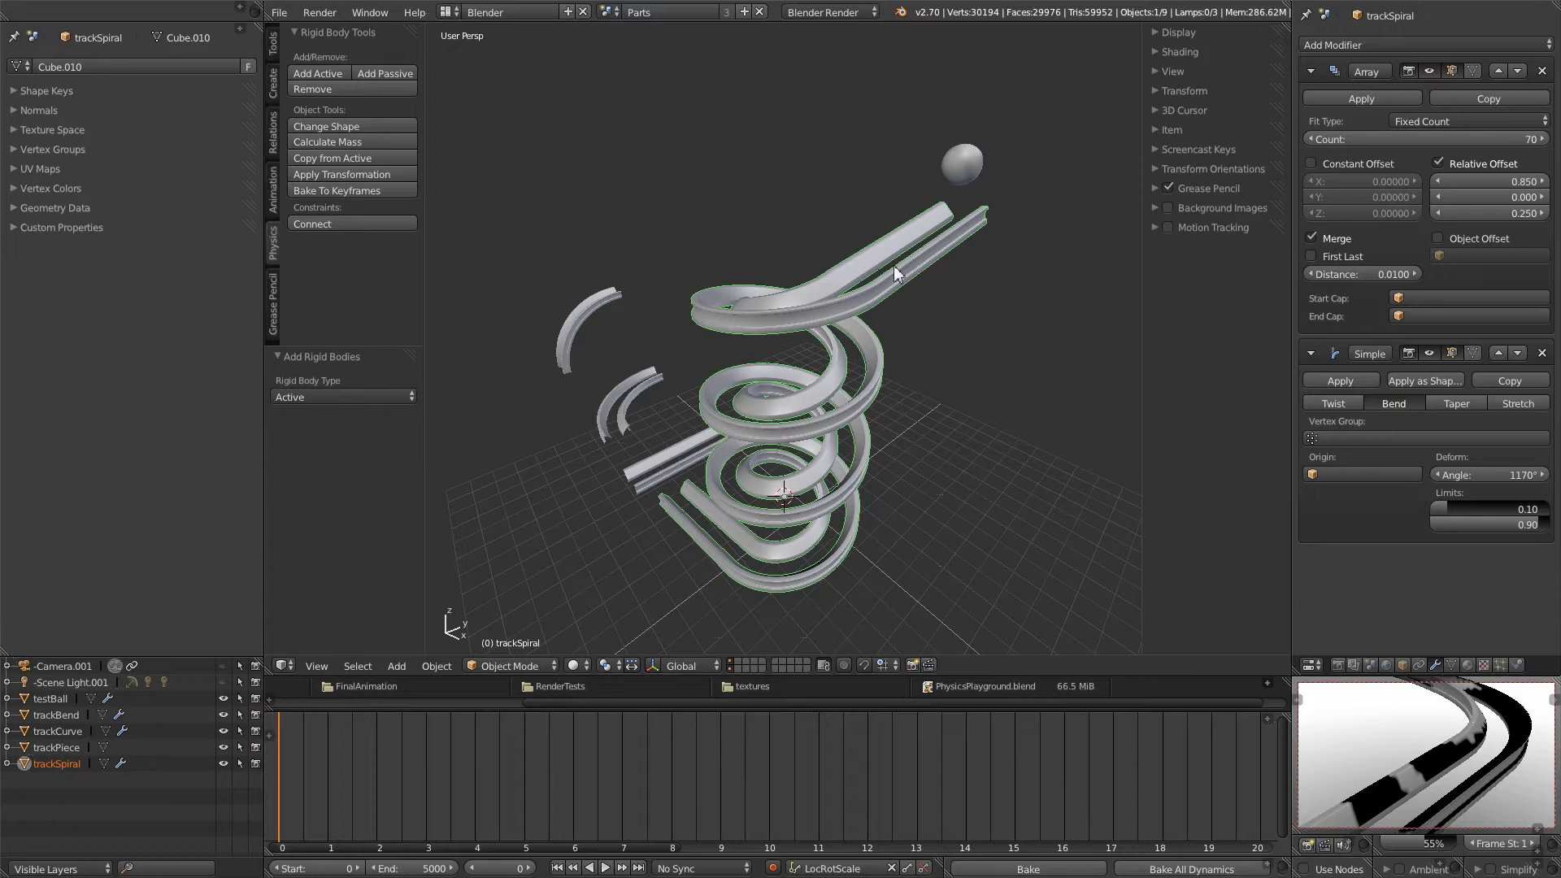
click(392, 75)
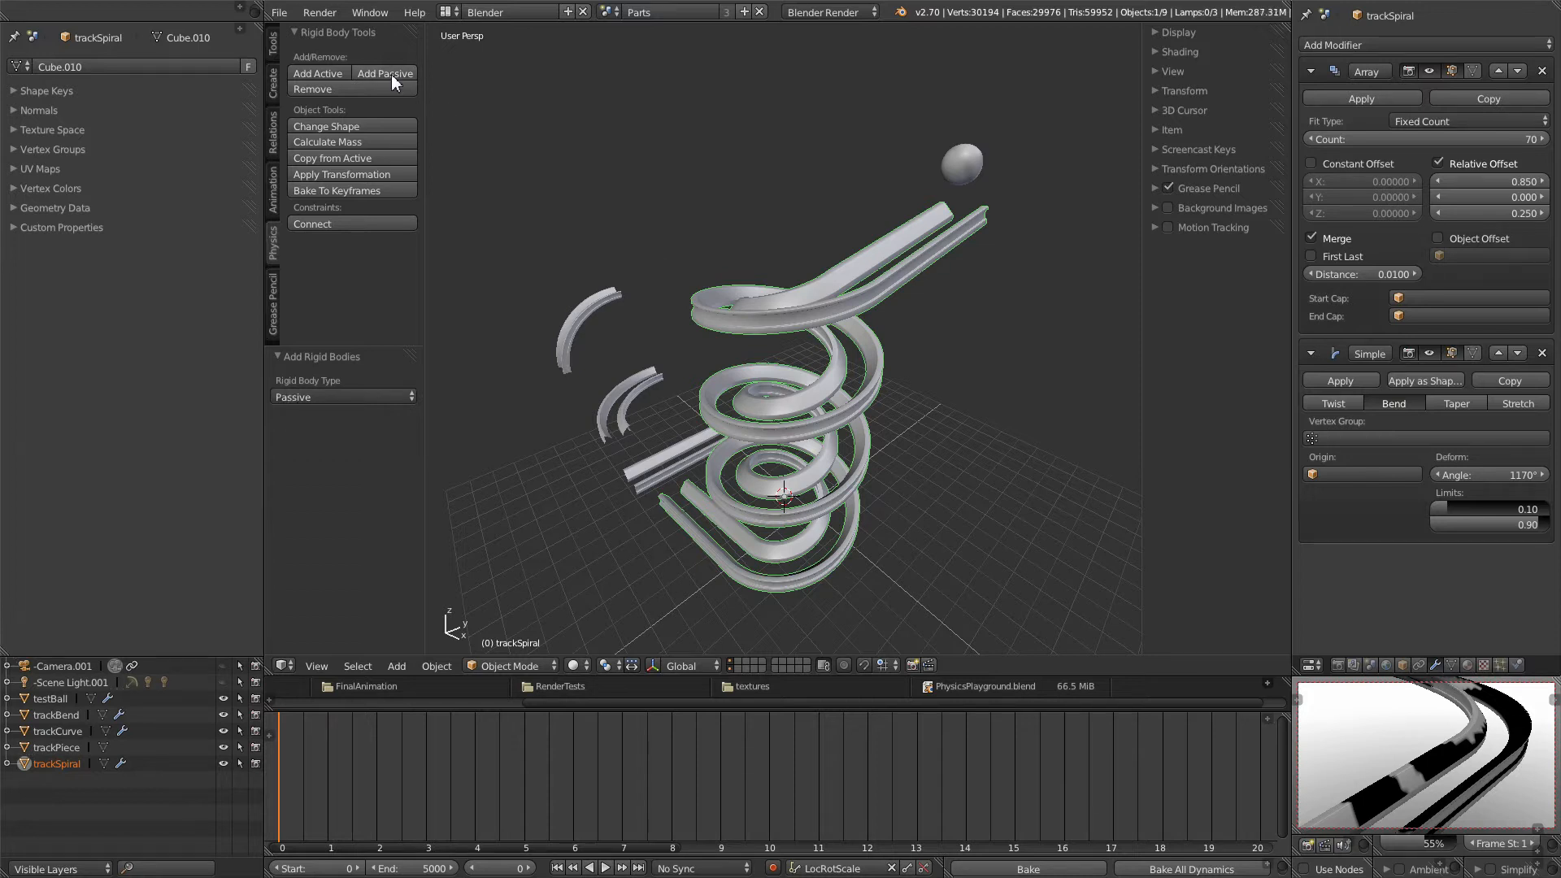
click(389, 127)
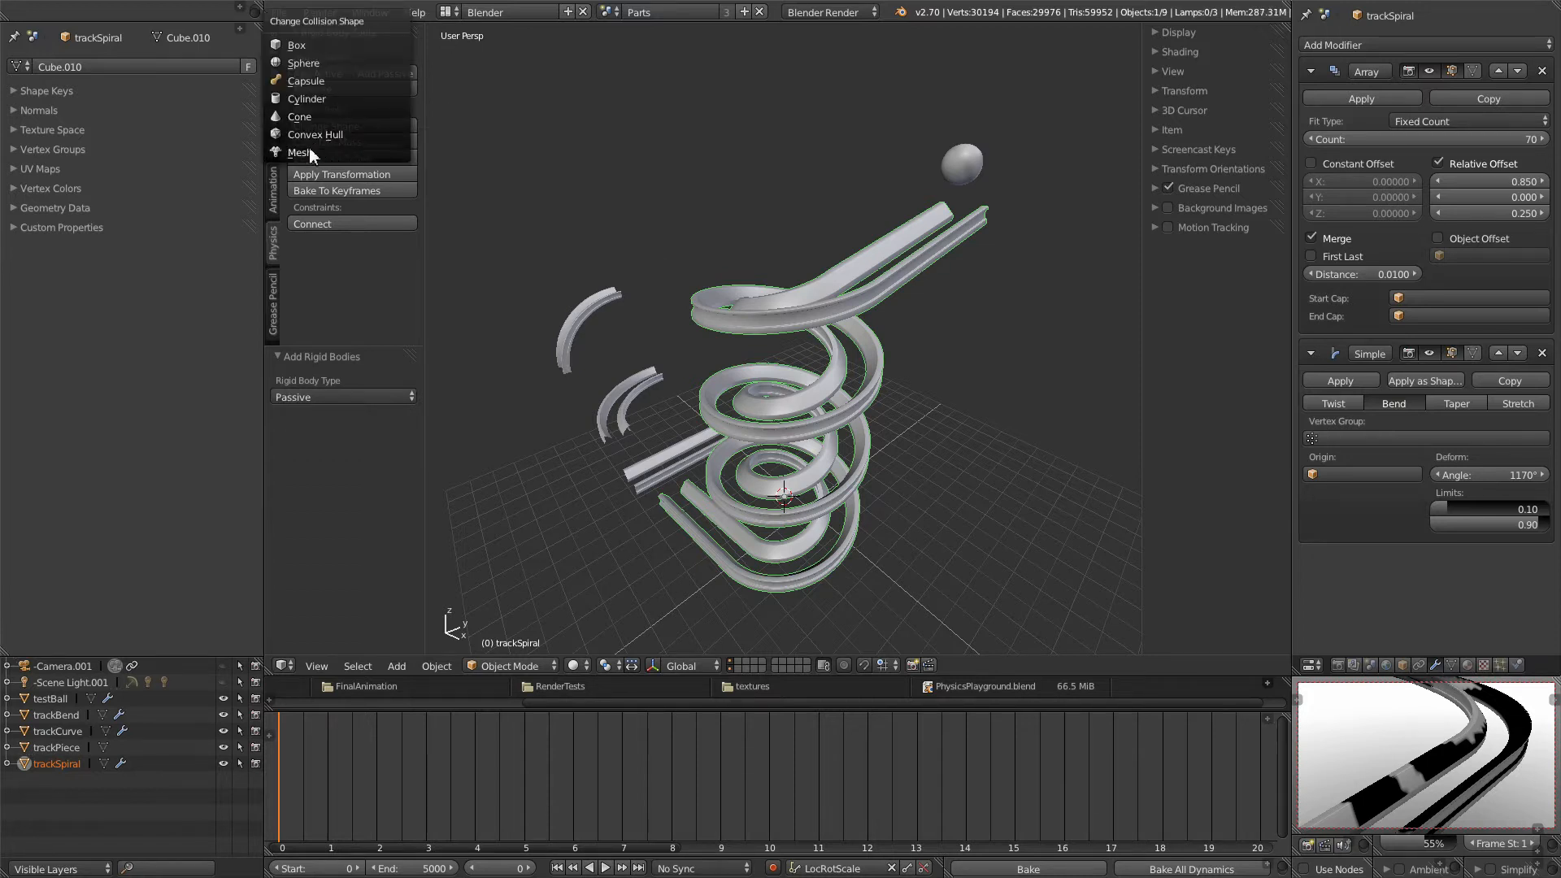
Step: Play the physics simulation briefly to check how the ball meets the spiral, and return to the start frame
scroll(993, 293, up, 8)
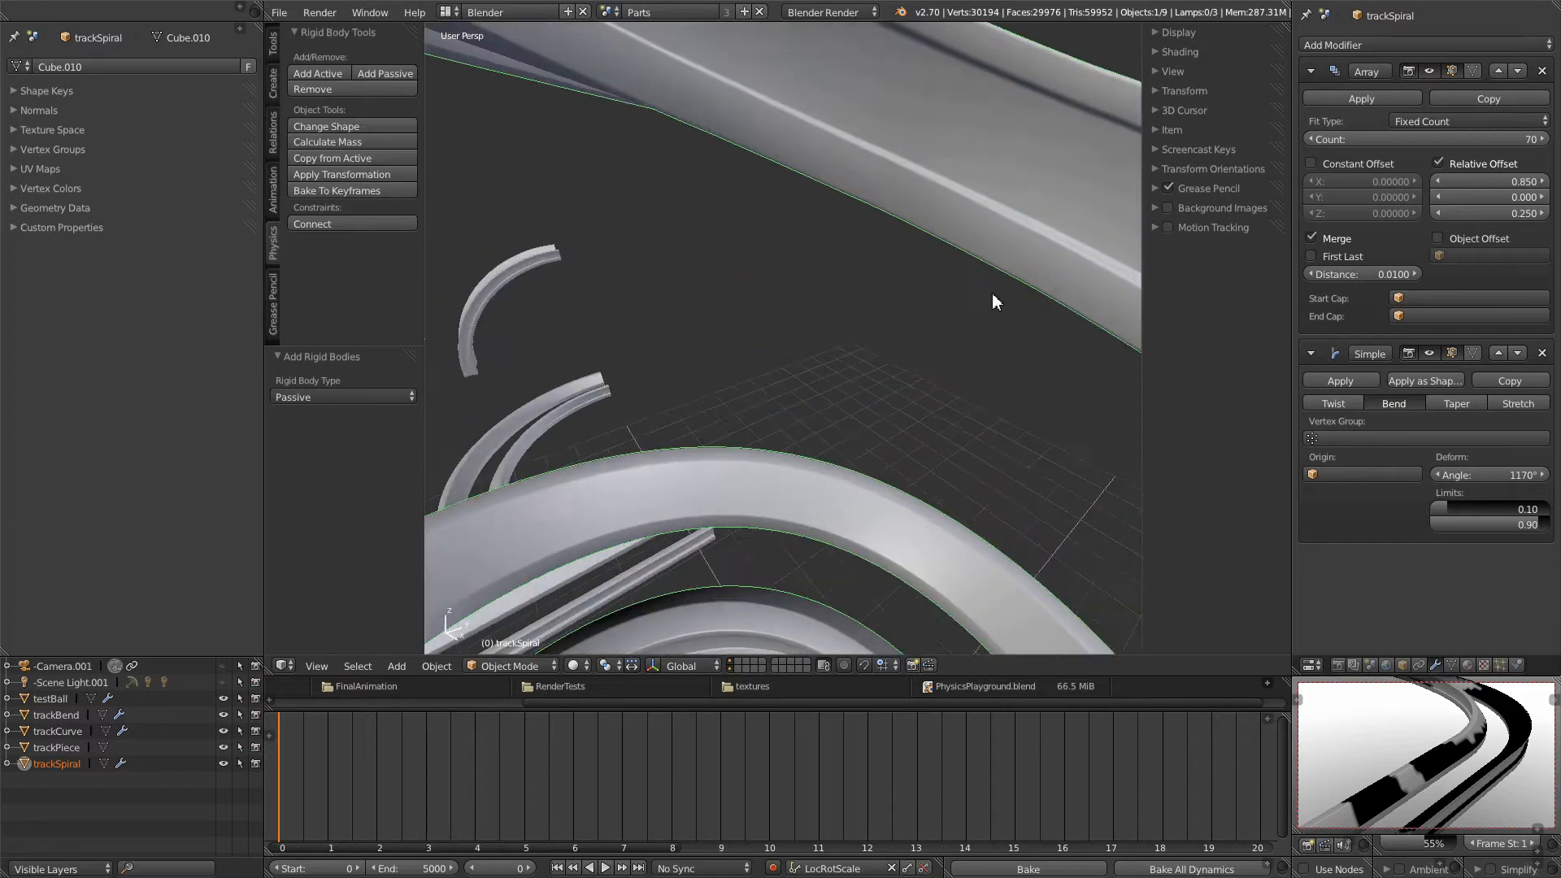
scroll(993, 309, down, 3)
scroll(1094, 88, up, 1)
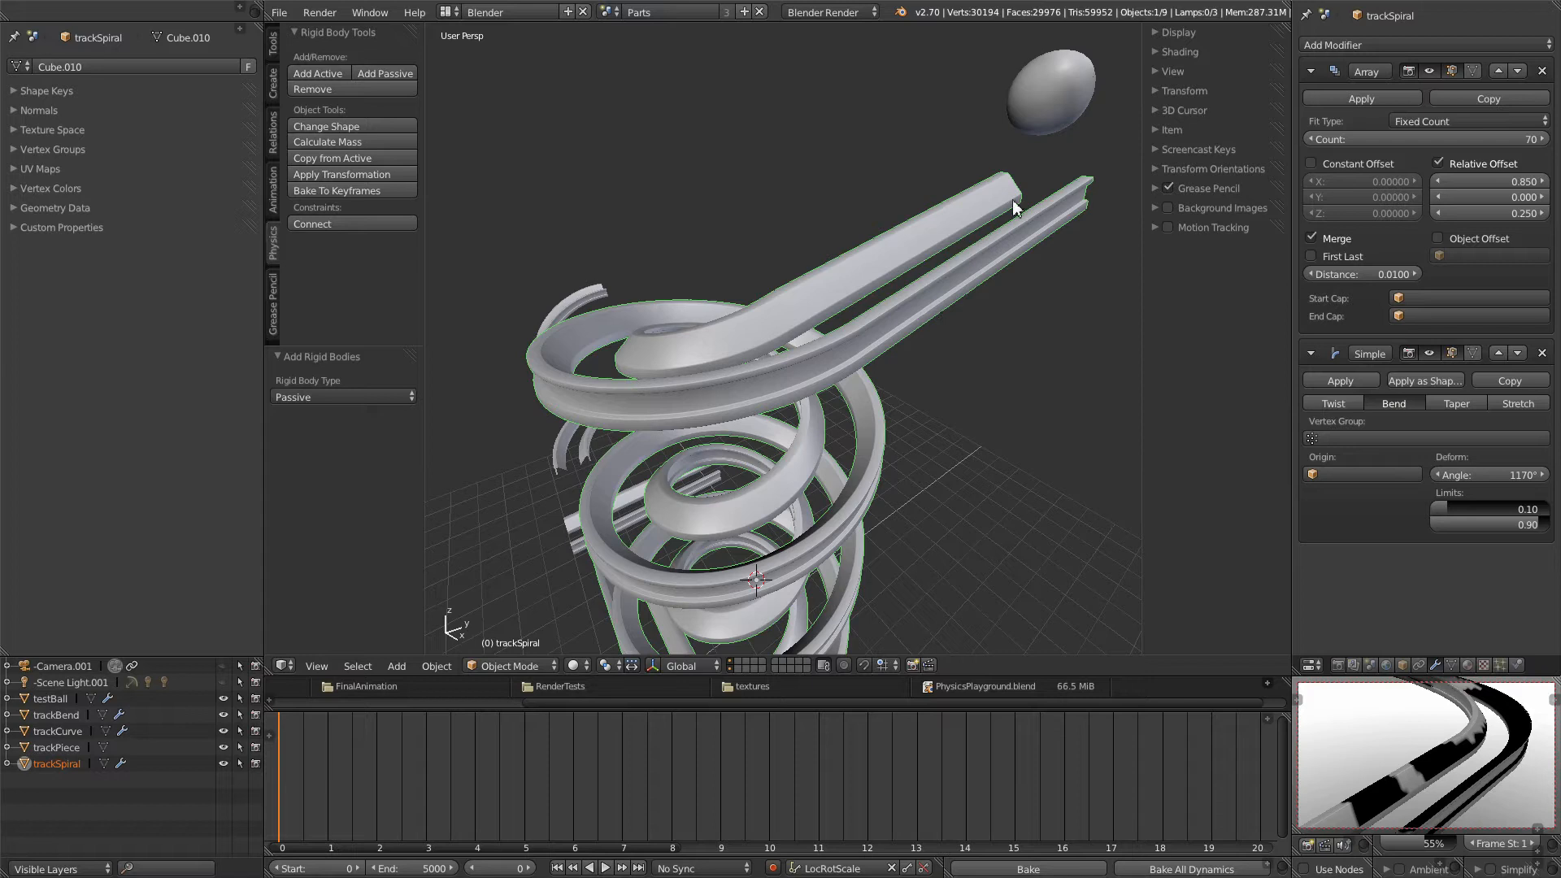
middle_drag(895, 249, 925, 239)
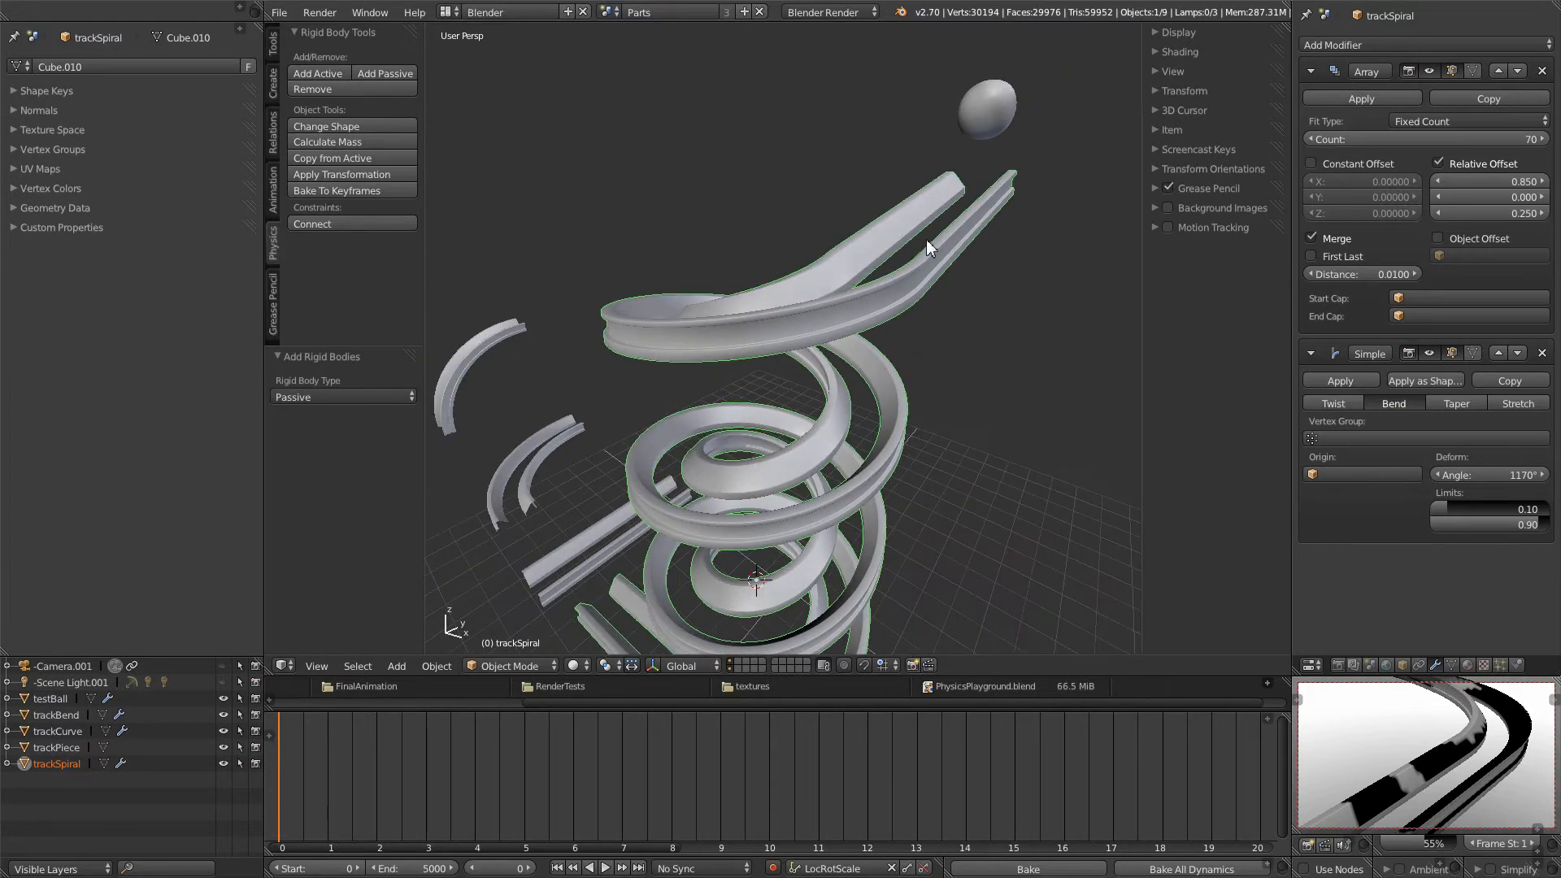
scroll(901, 250, up, 4)
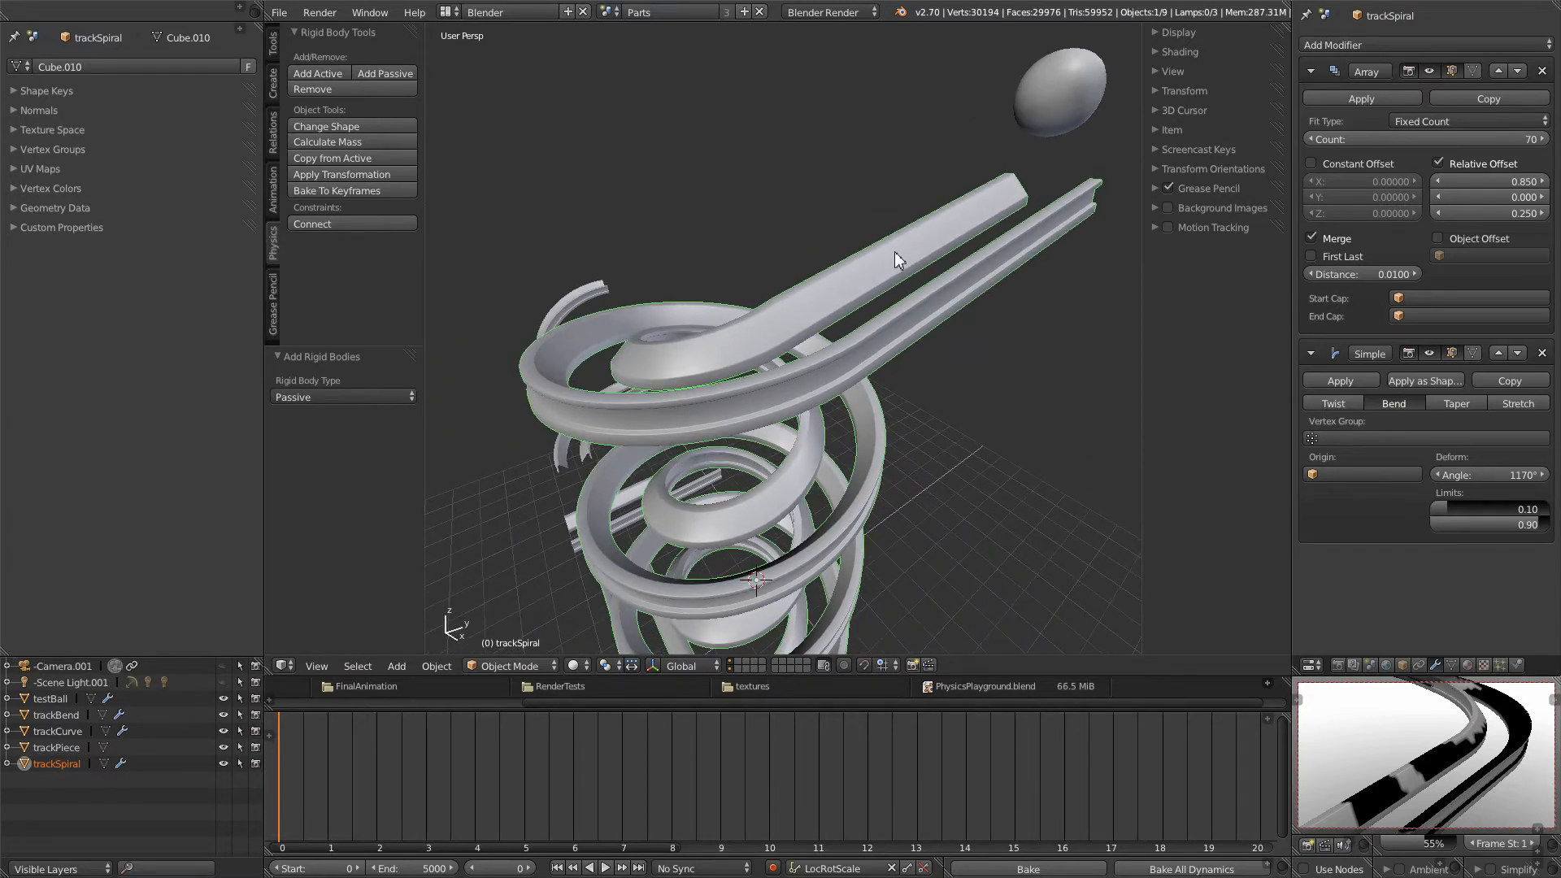
scroll(894, 251, down, 2)
click(607, 868)
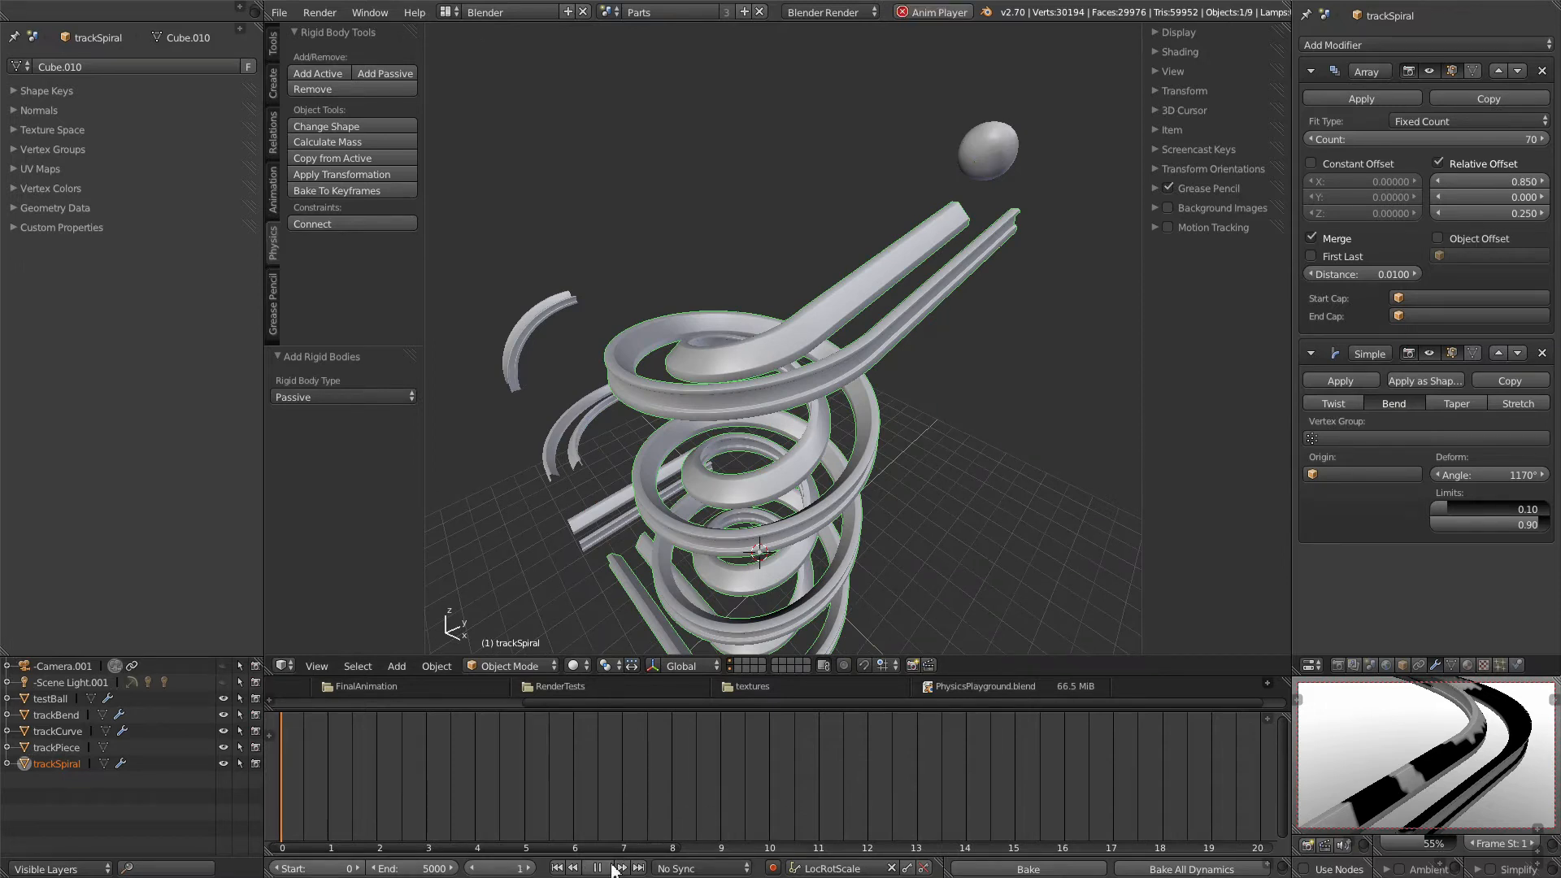
click(597, 868)
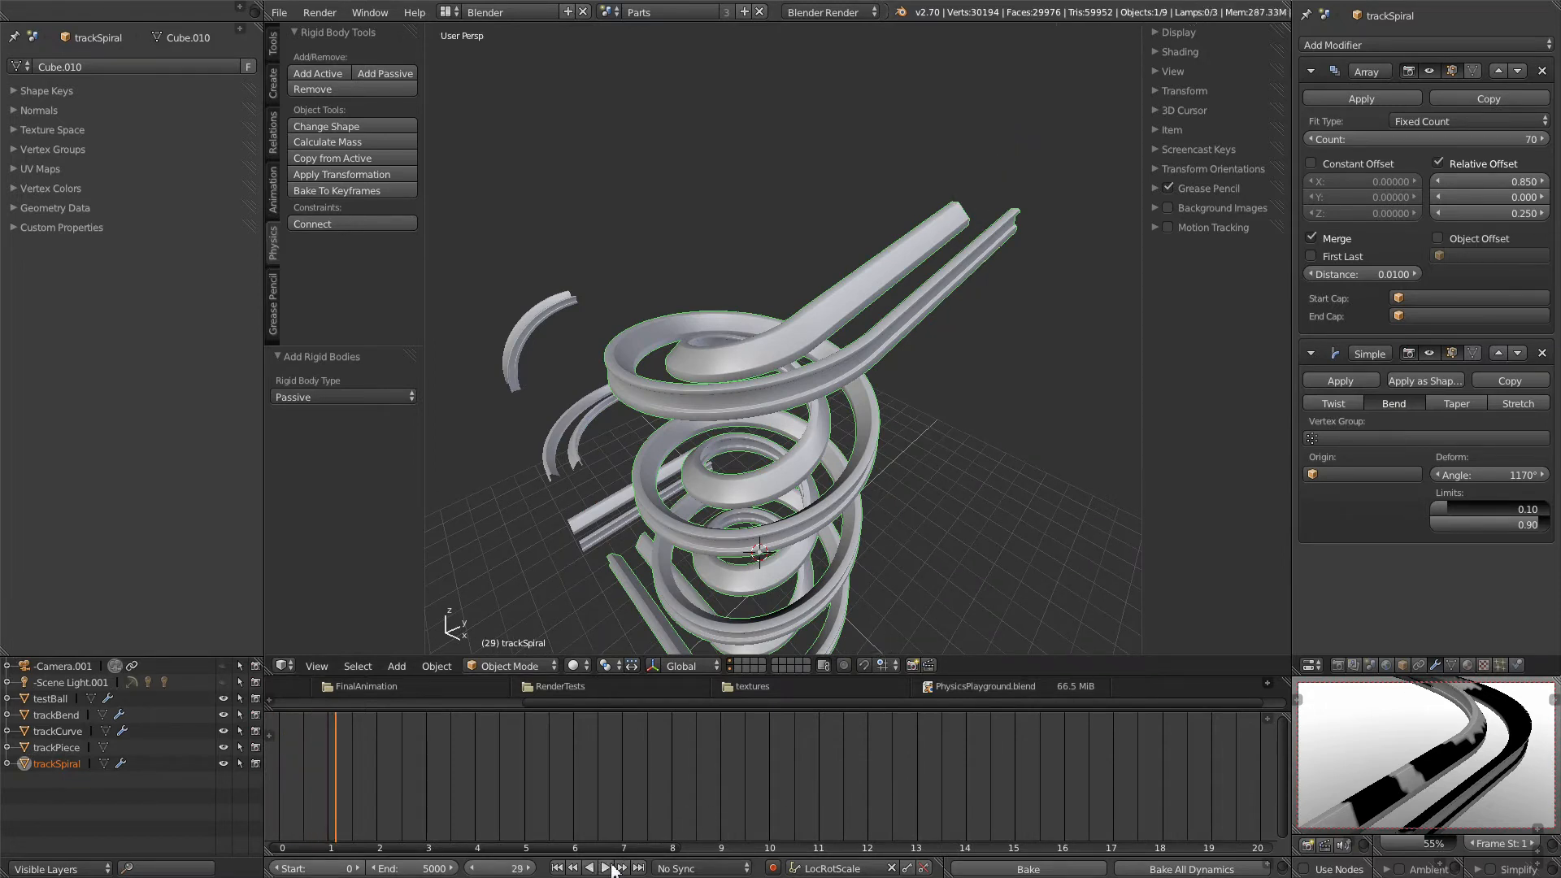
click(557, 868)
Step: Apply the Array and Simple Deform modifiers on trackSpiral
middle_drag(811, 356, 866, 363)
shift+middle_drag(761, 477, 715, 478)
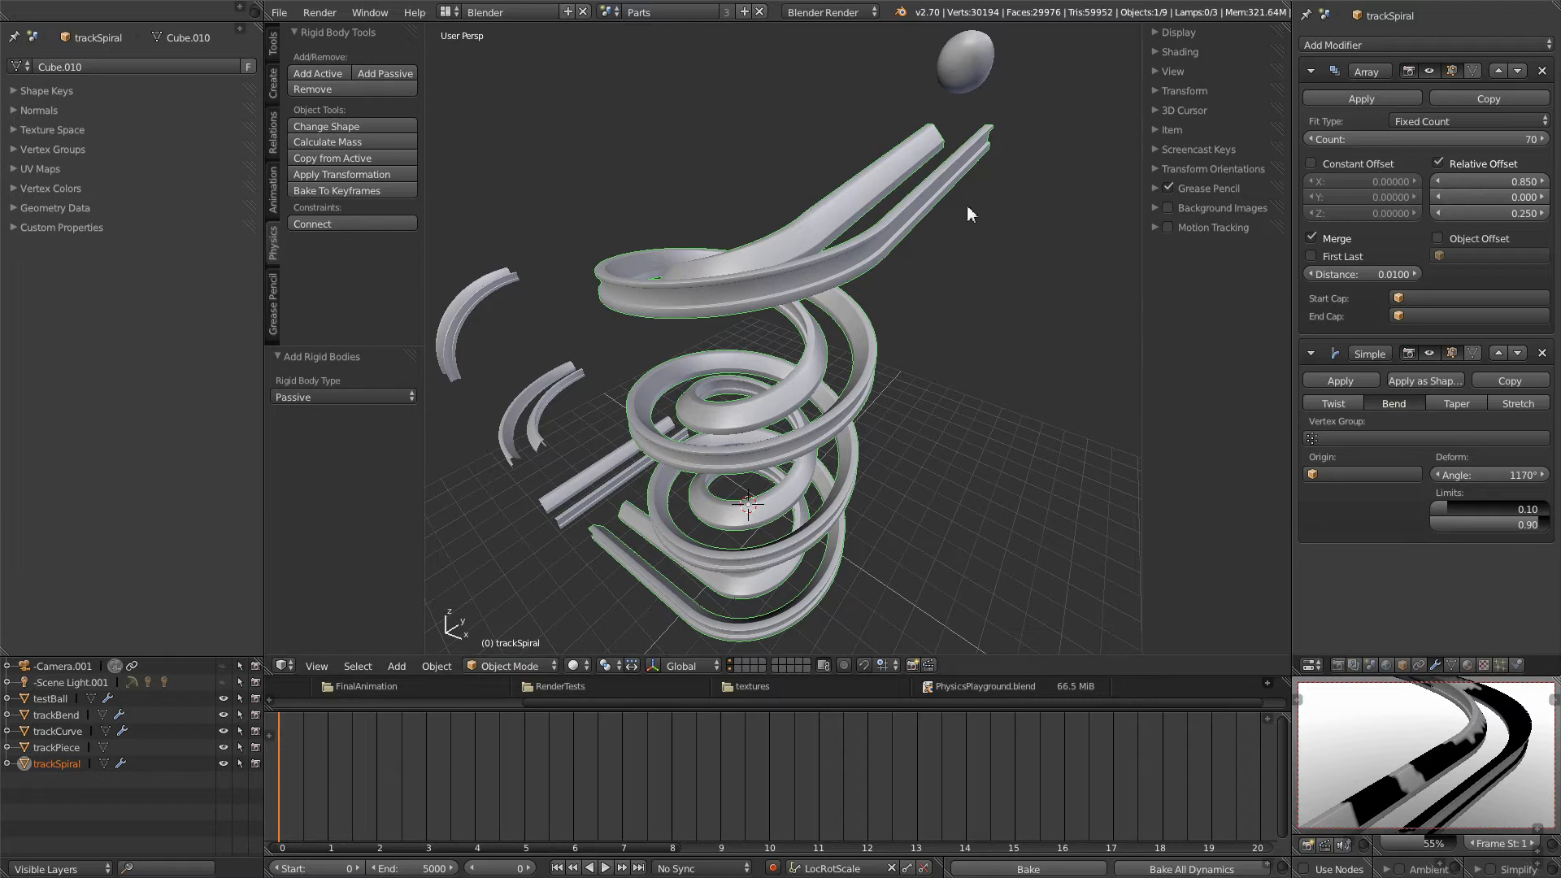
middle_drag(913, 241, 892, 315)
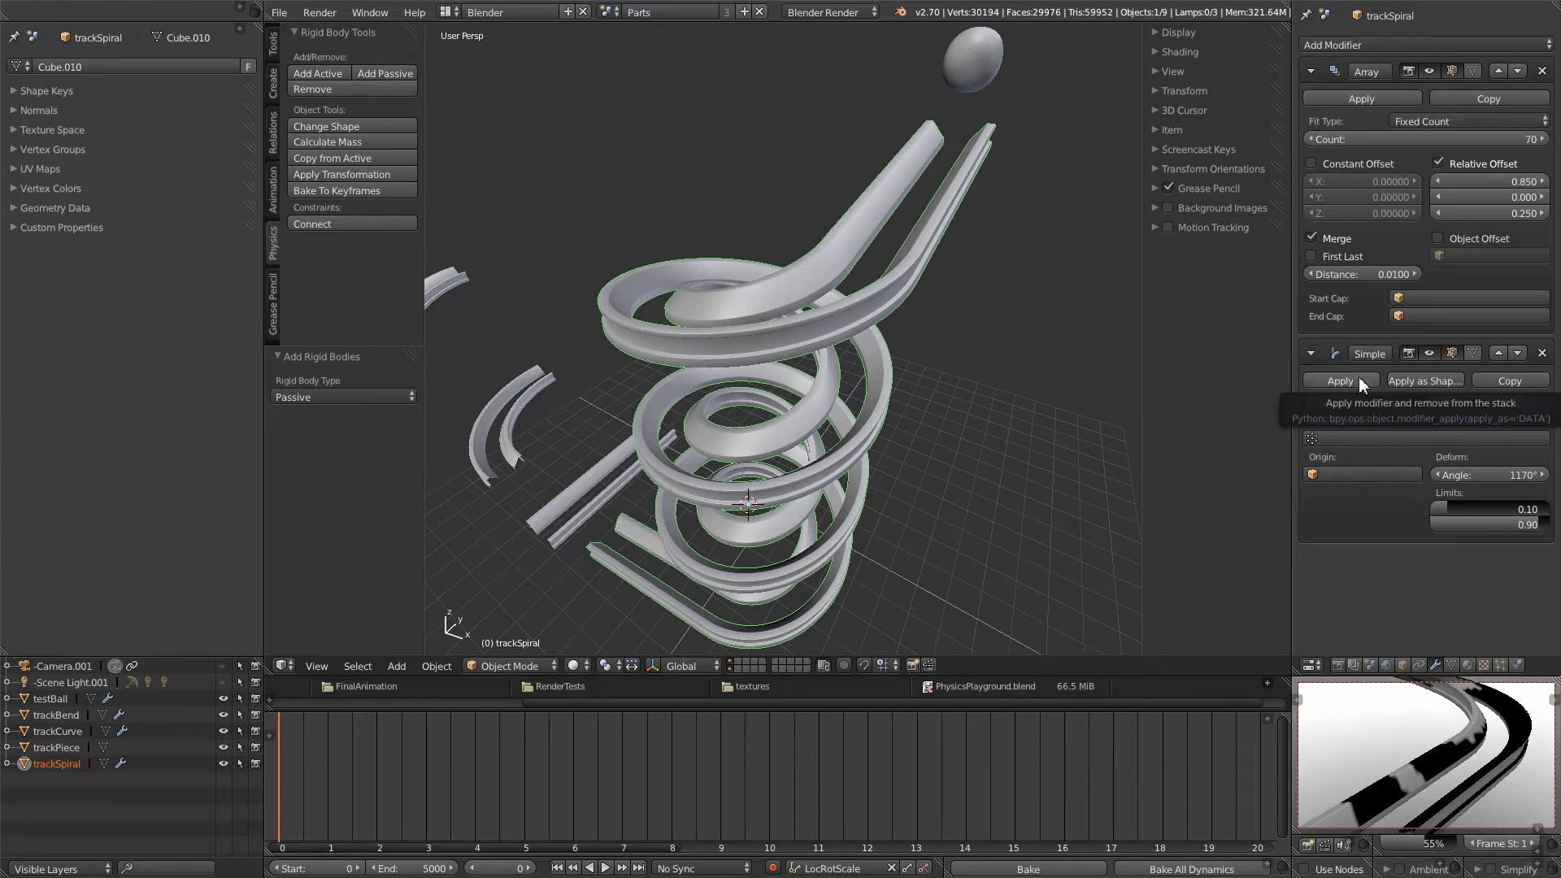
click(1376, 96)
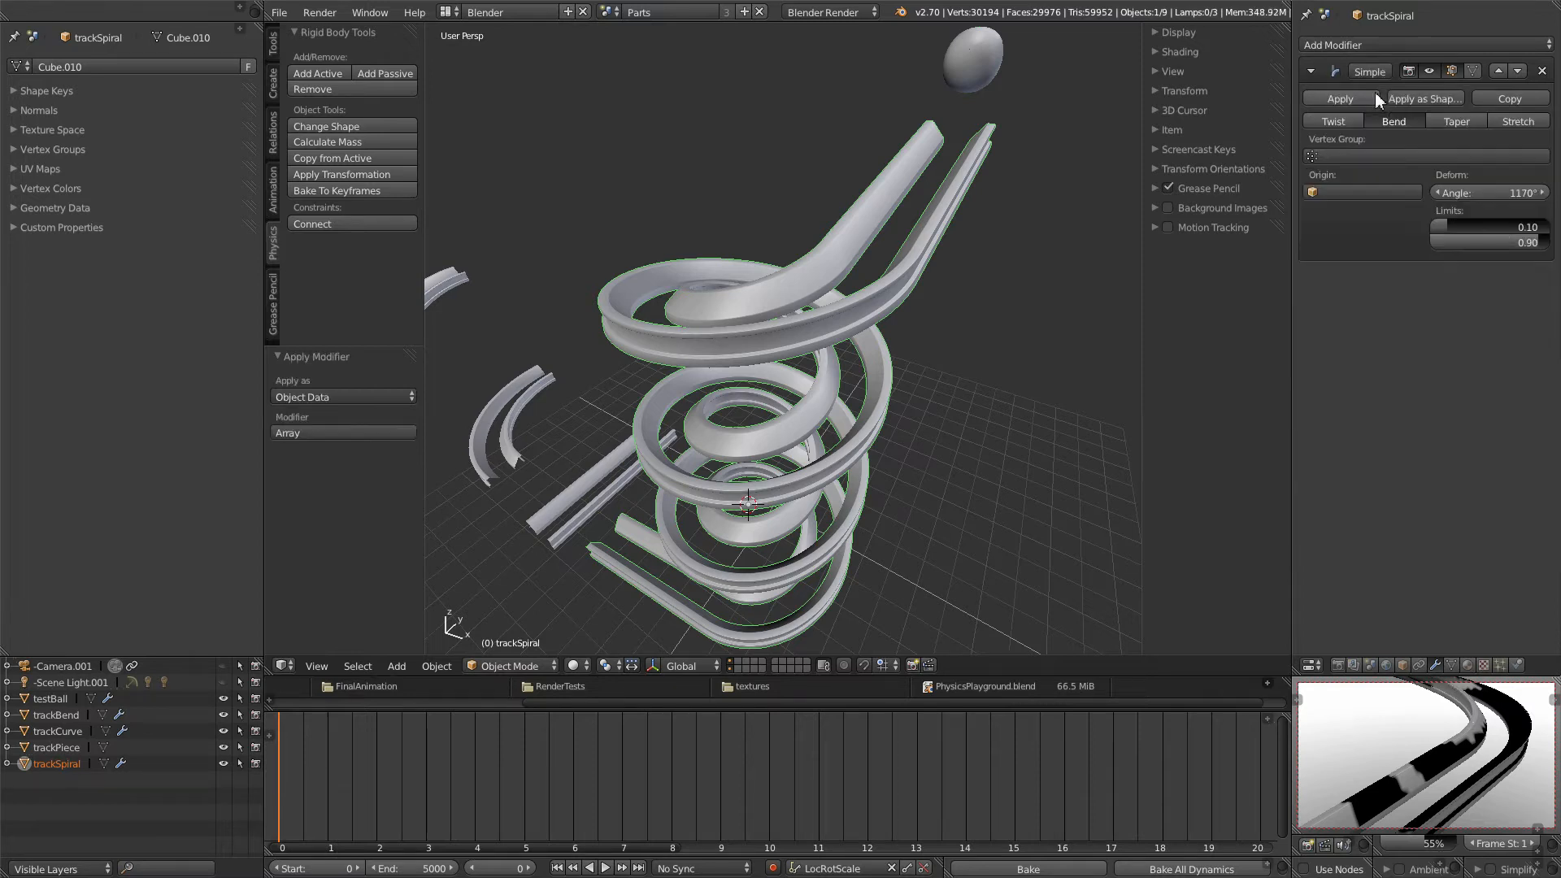
click(1374, 93)
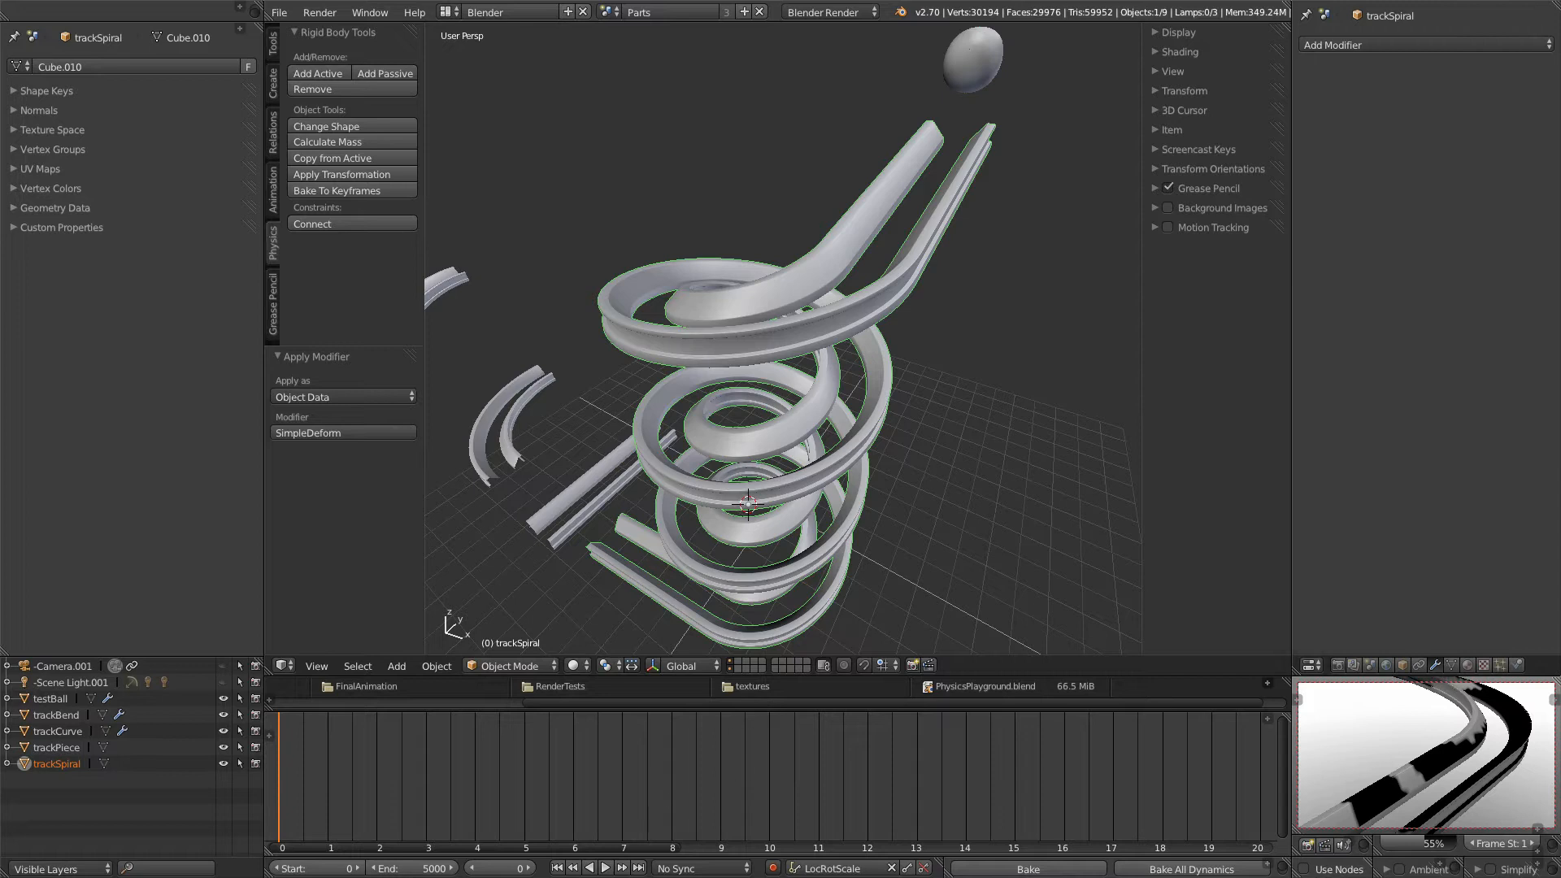
Step: Play the simulation to test the ball on the spiral with its modifiers applied, and rewind to the start frame
click(606, 869)
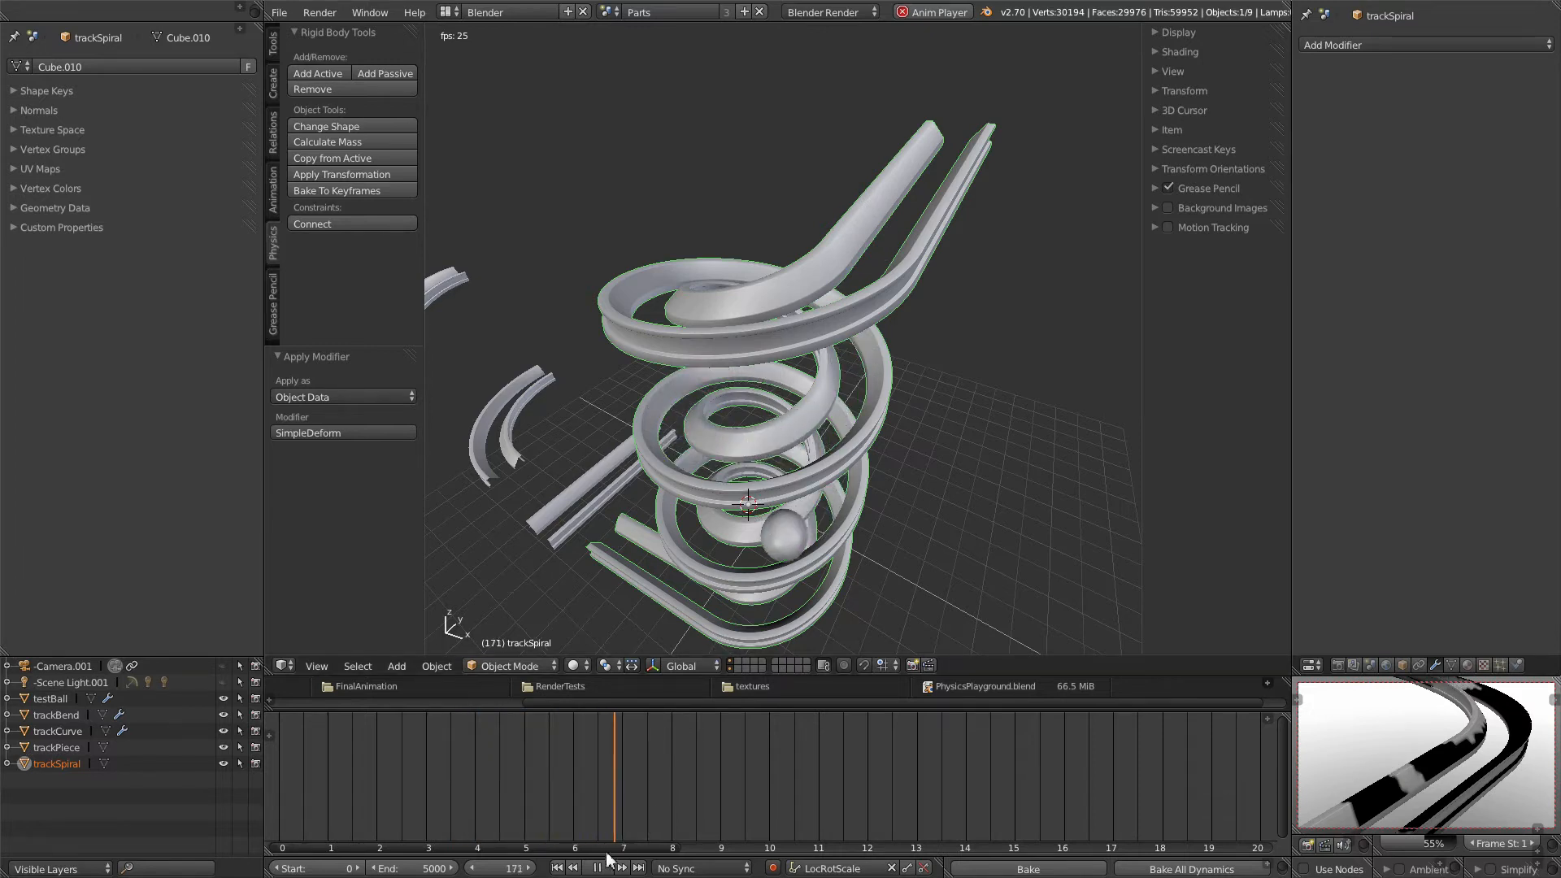
click(597, 869)
click(558, 868)
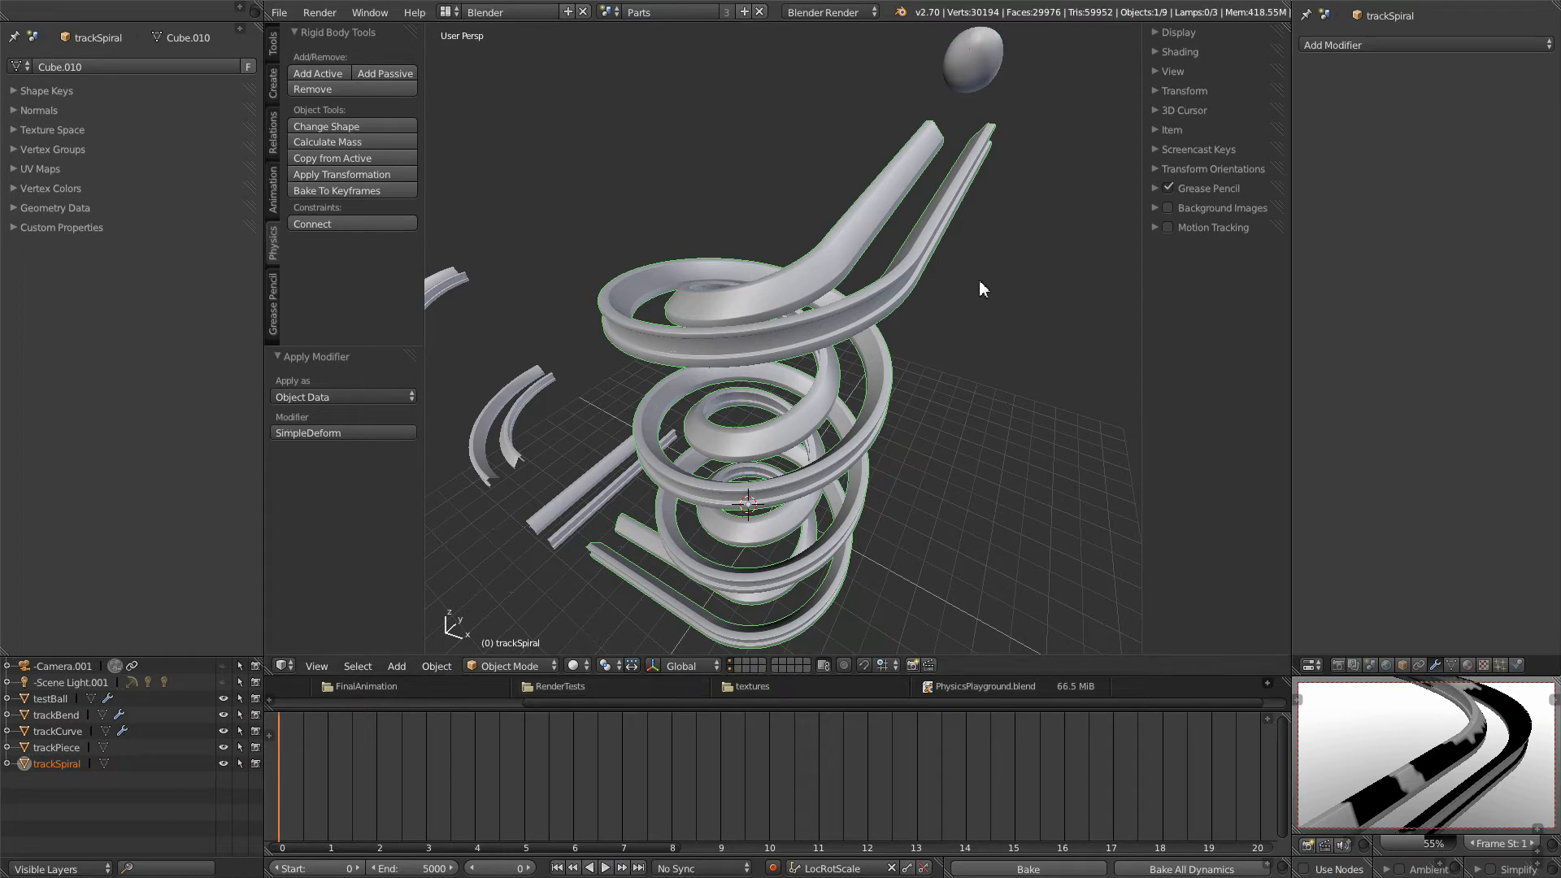
Step: Undo applying the Array and Simple Deform modifiers so trackSpiral keeps both modifiers editable
key(ctrl+z)
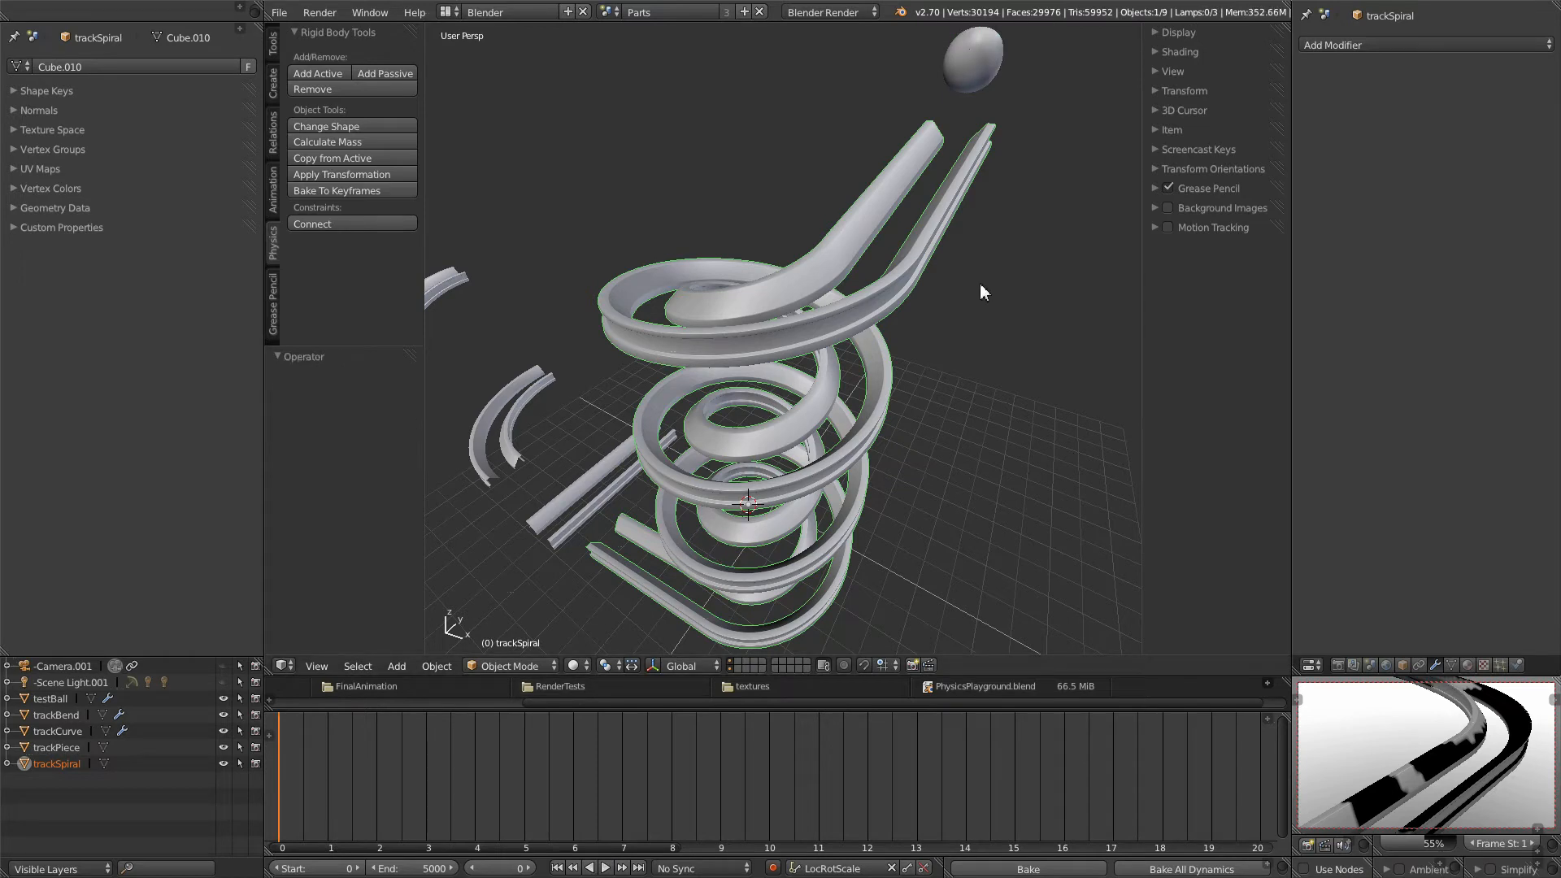
key(ctrl+z)
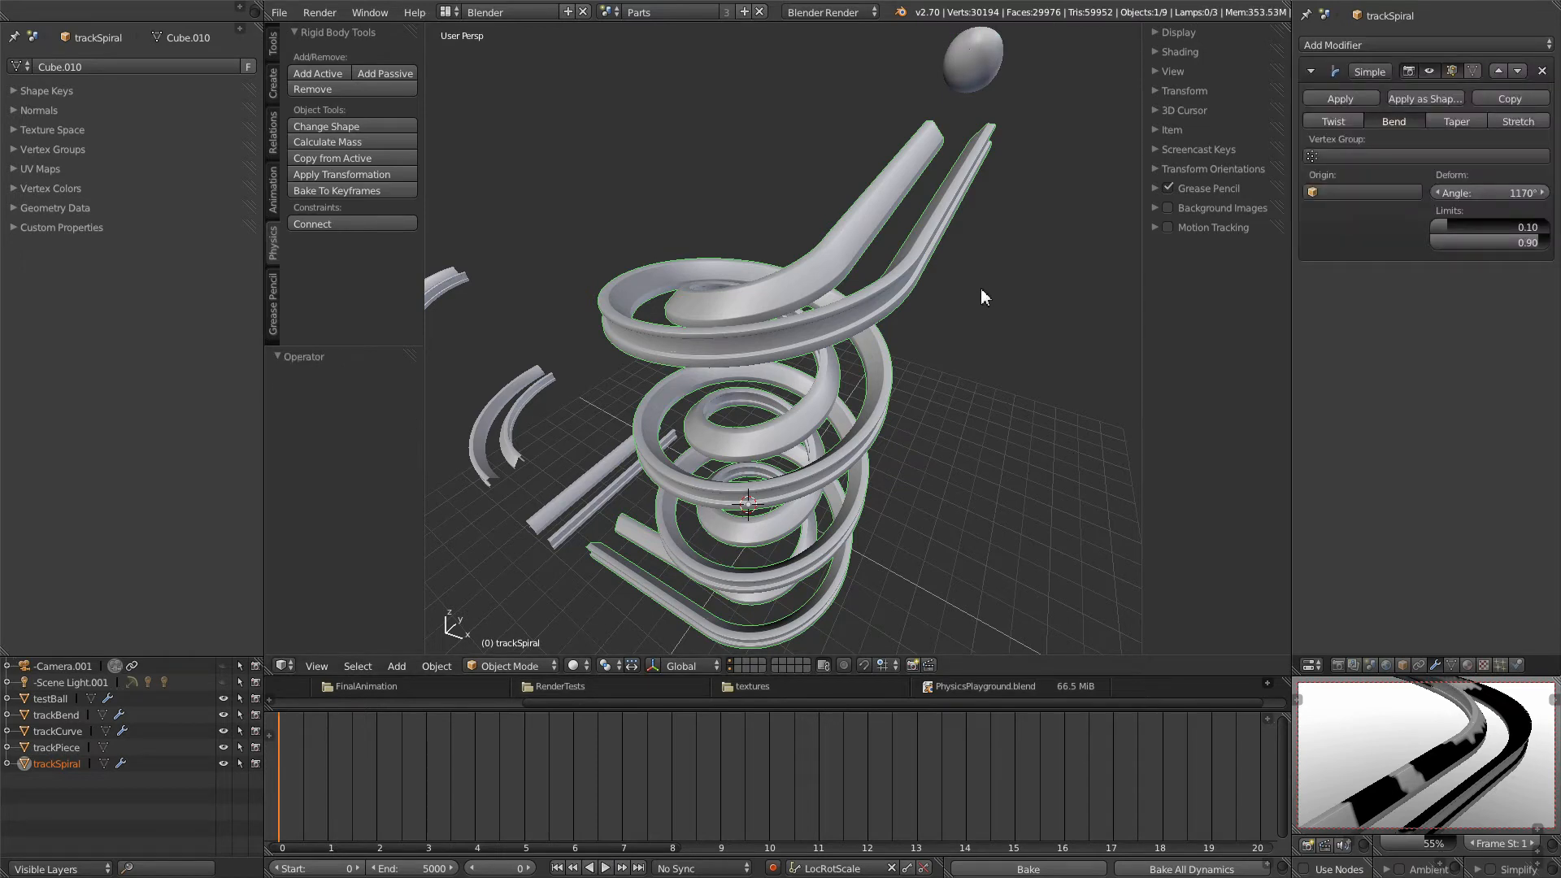
key(ctrl+z)
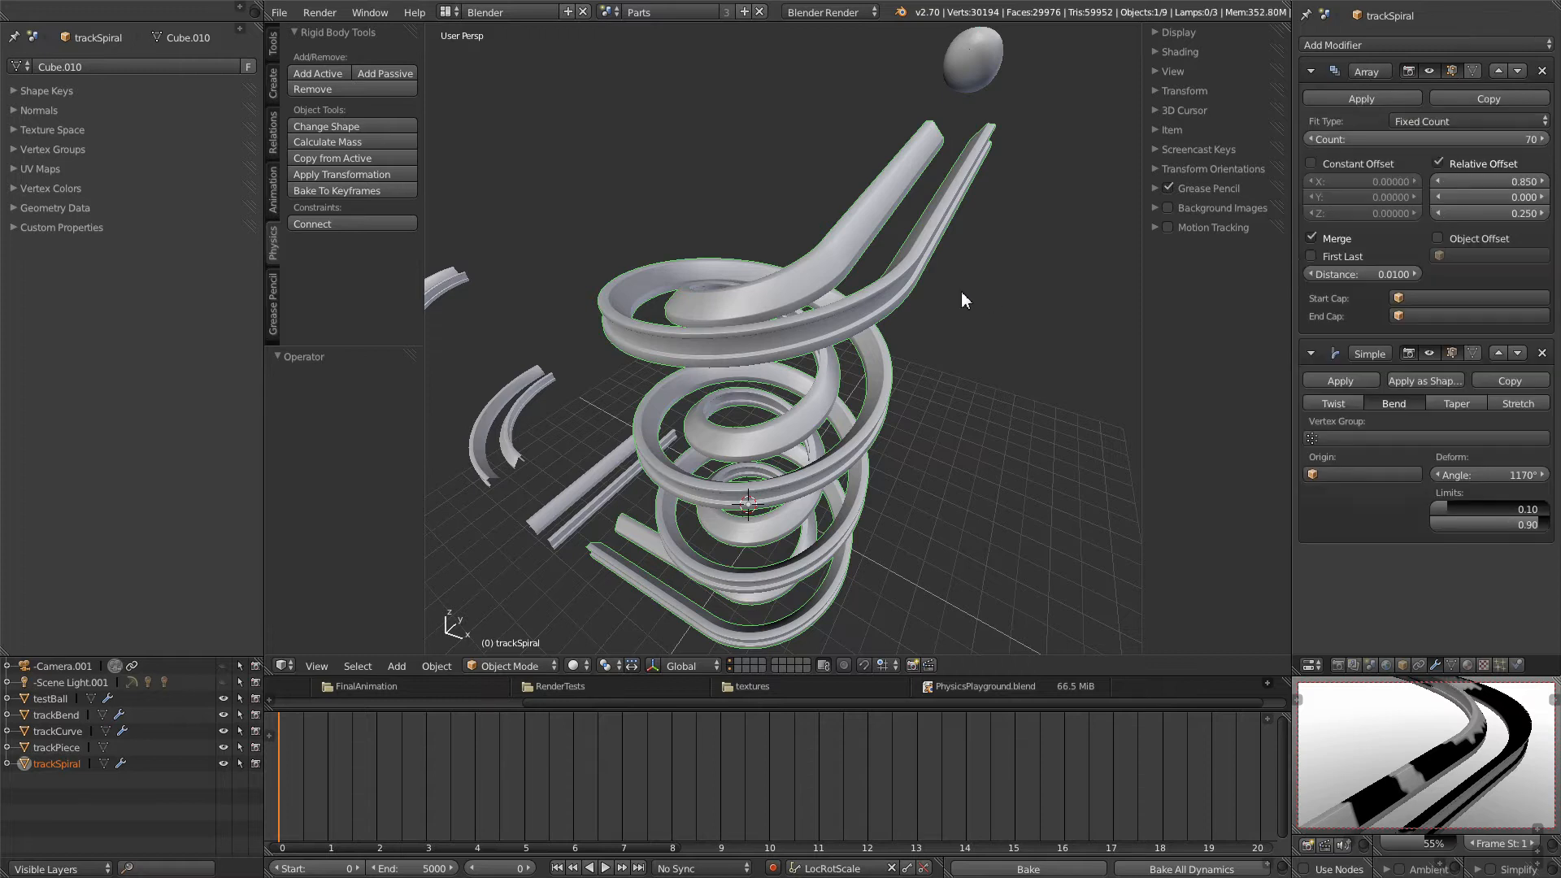
Step: Open the physics settings of trackSpiral
mouse_move(727, 364)
middle_down()
mouse_move(821, 338)
mouse_move(708, 353)
middle_up()
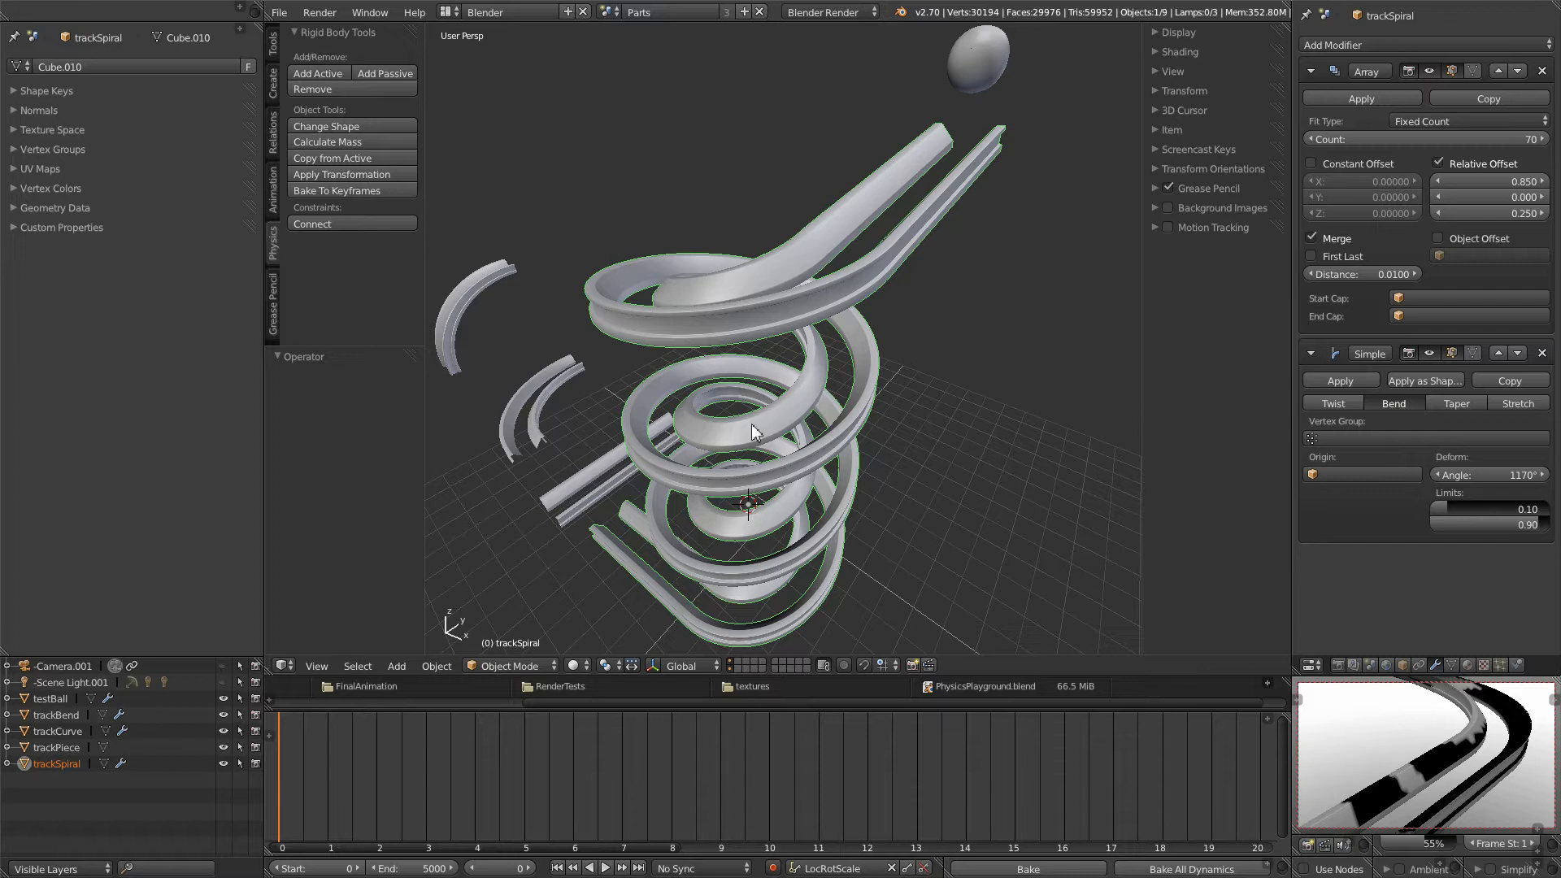
middle_drag(954, 214, 920, 283)
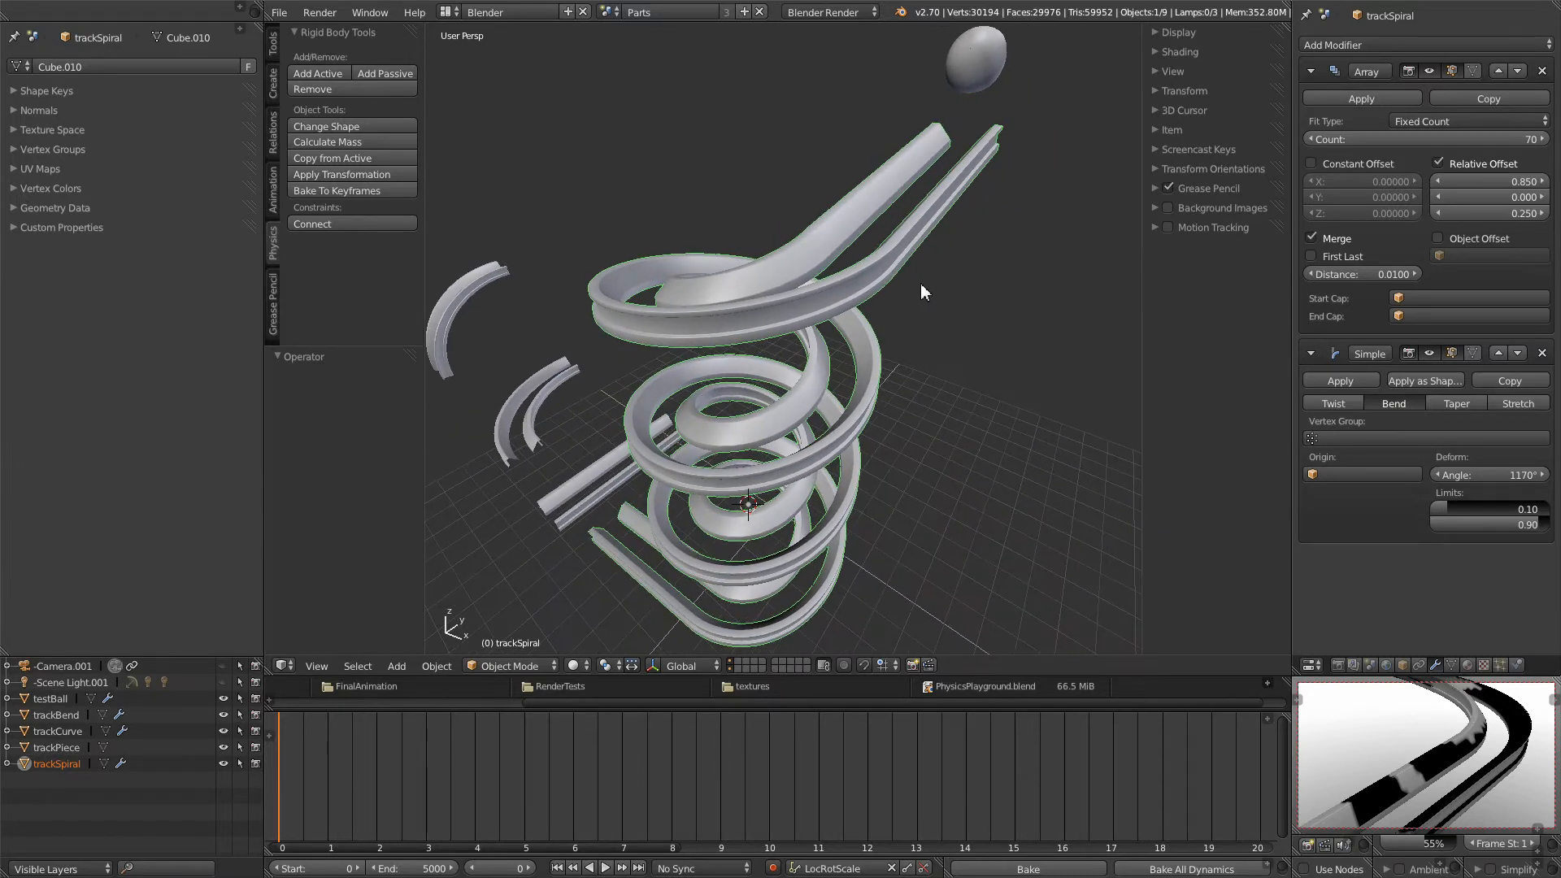
click(1517, 666)
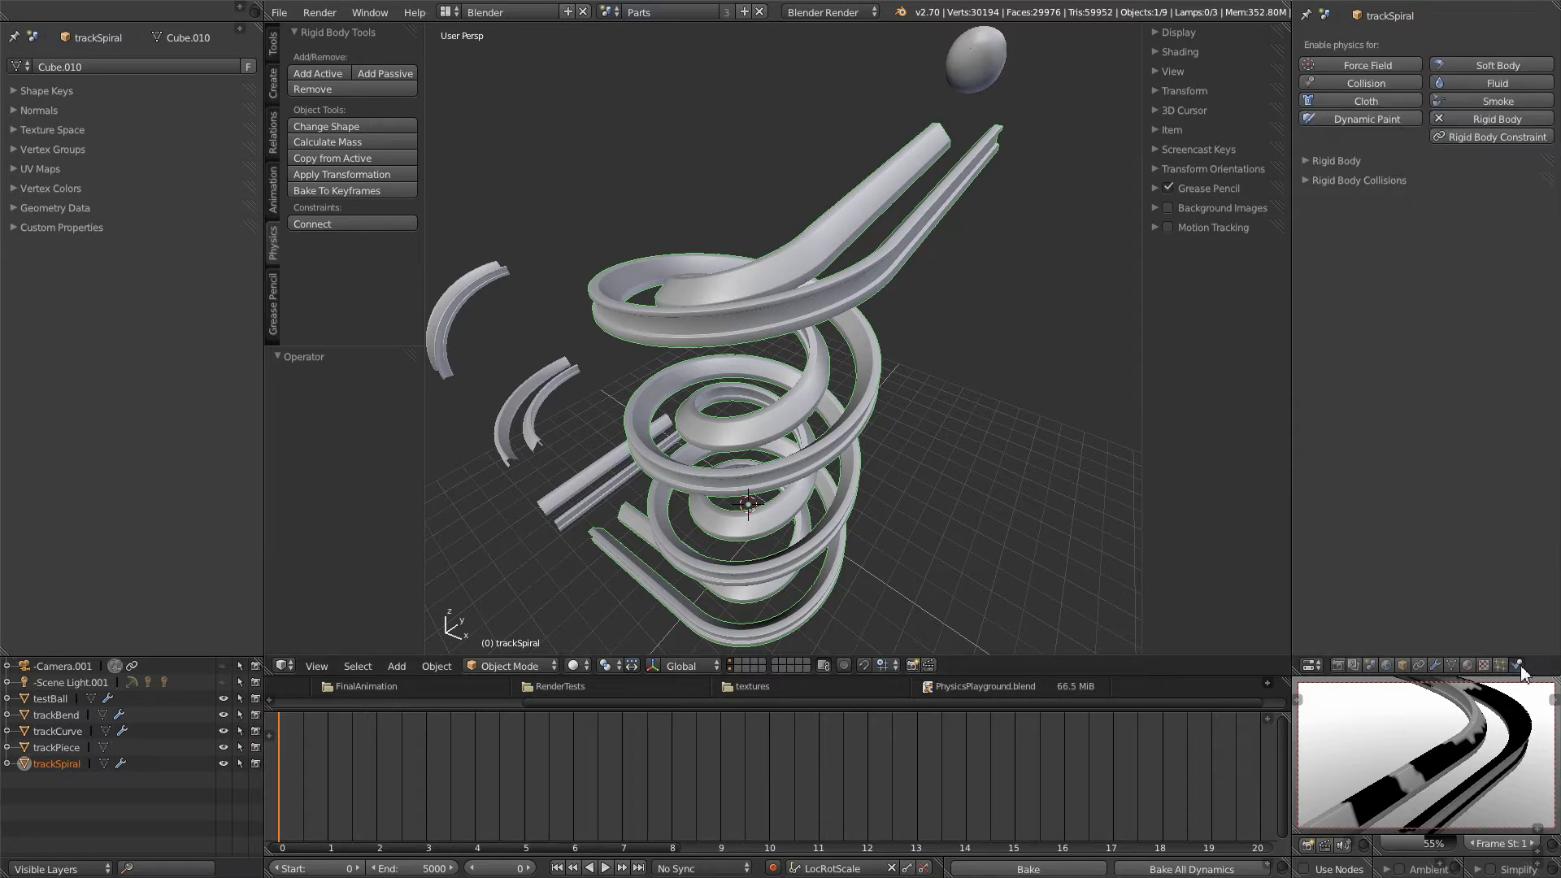
Step: Set the mesh source of trackSpiral's rigid body collisions to Final
click(1305, 177)
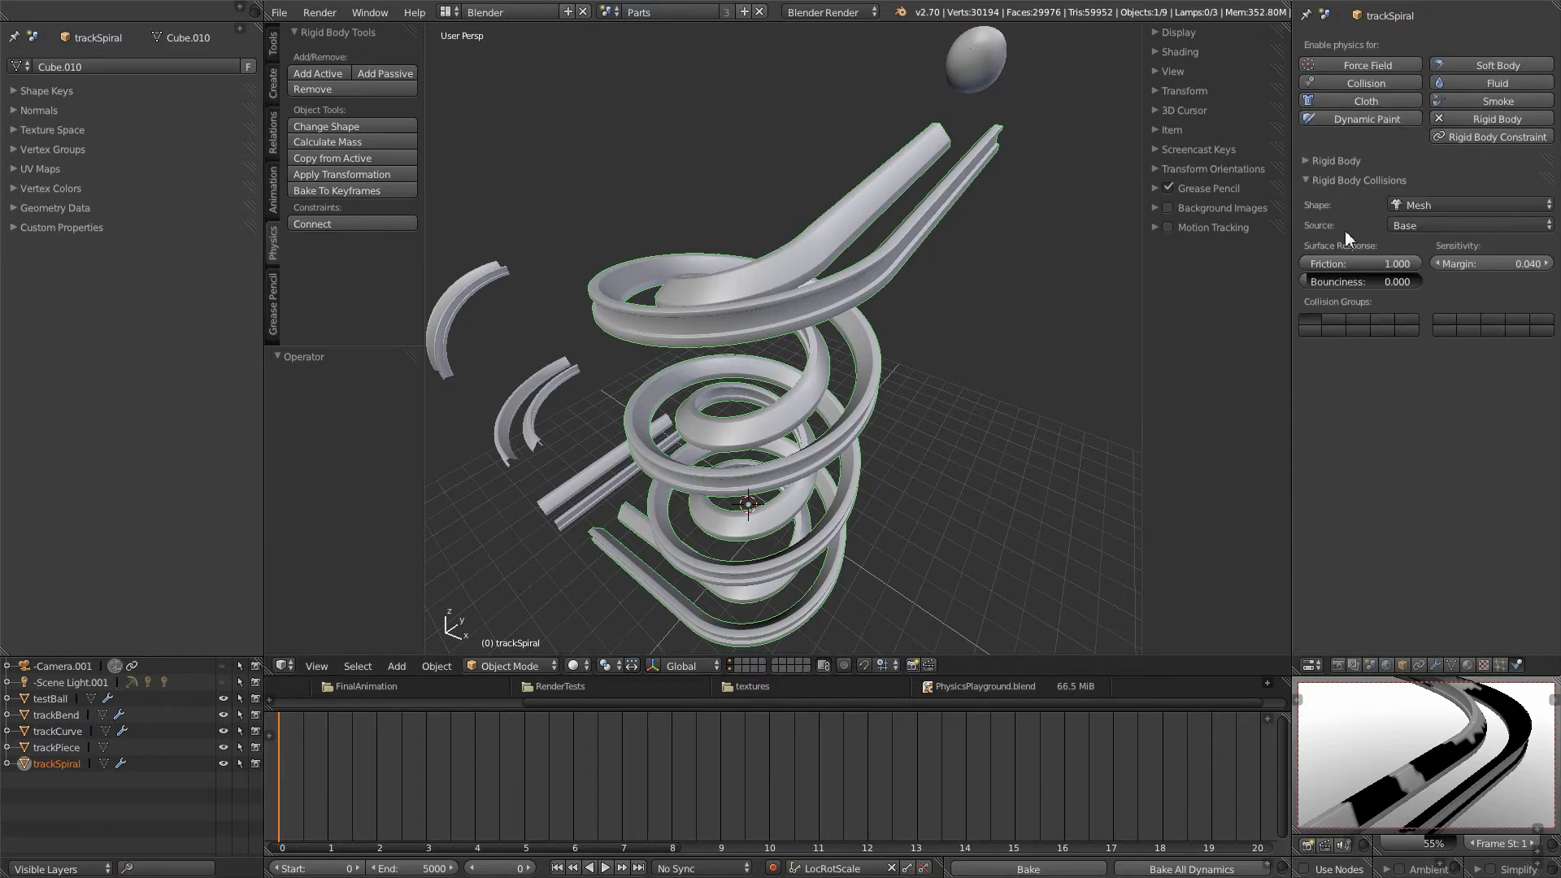
click(1451, 225)
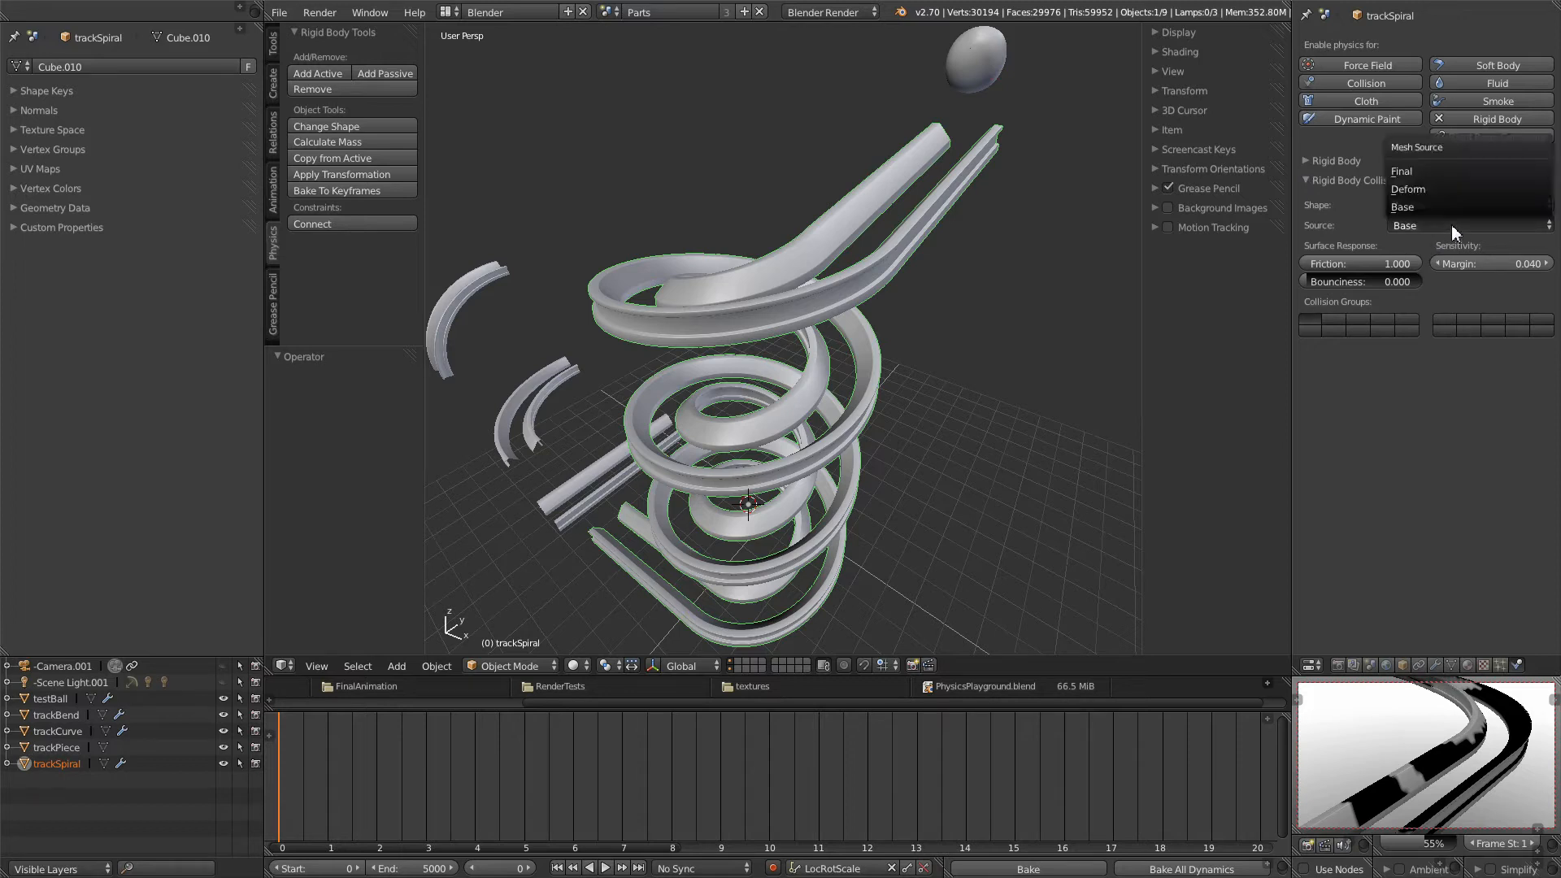
click(1416, 173)
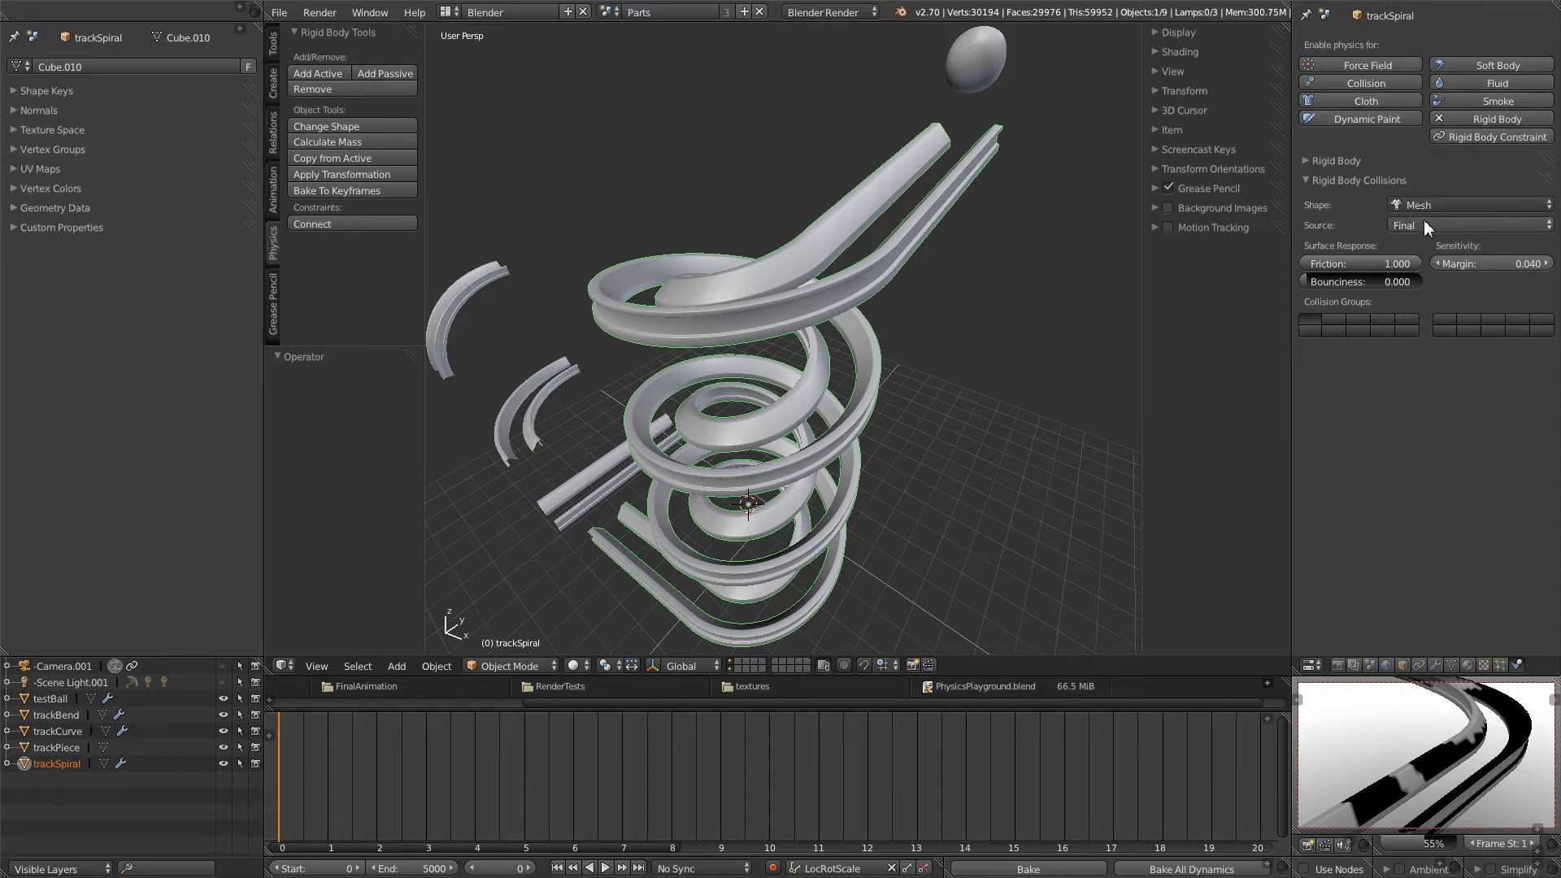
middle_drag(758, 331, 753, 345)
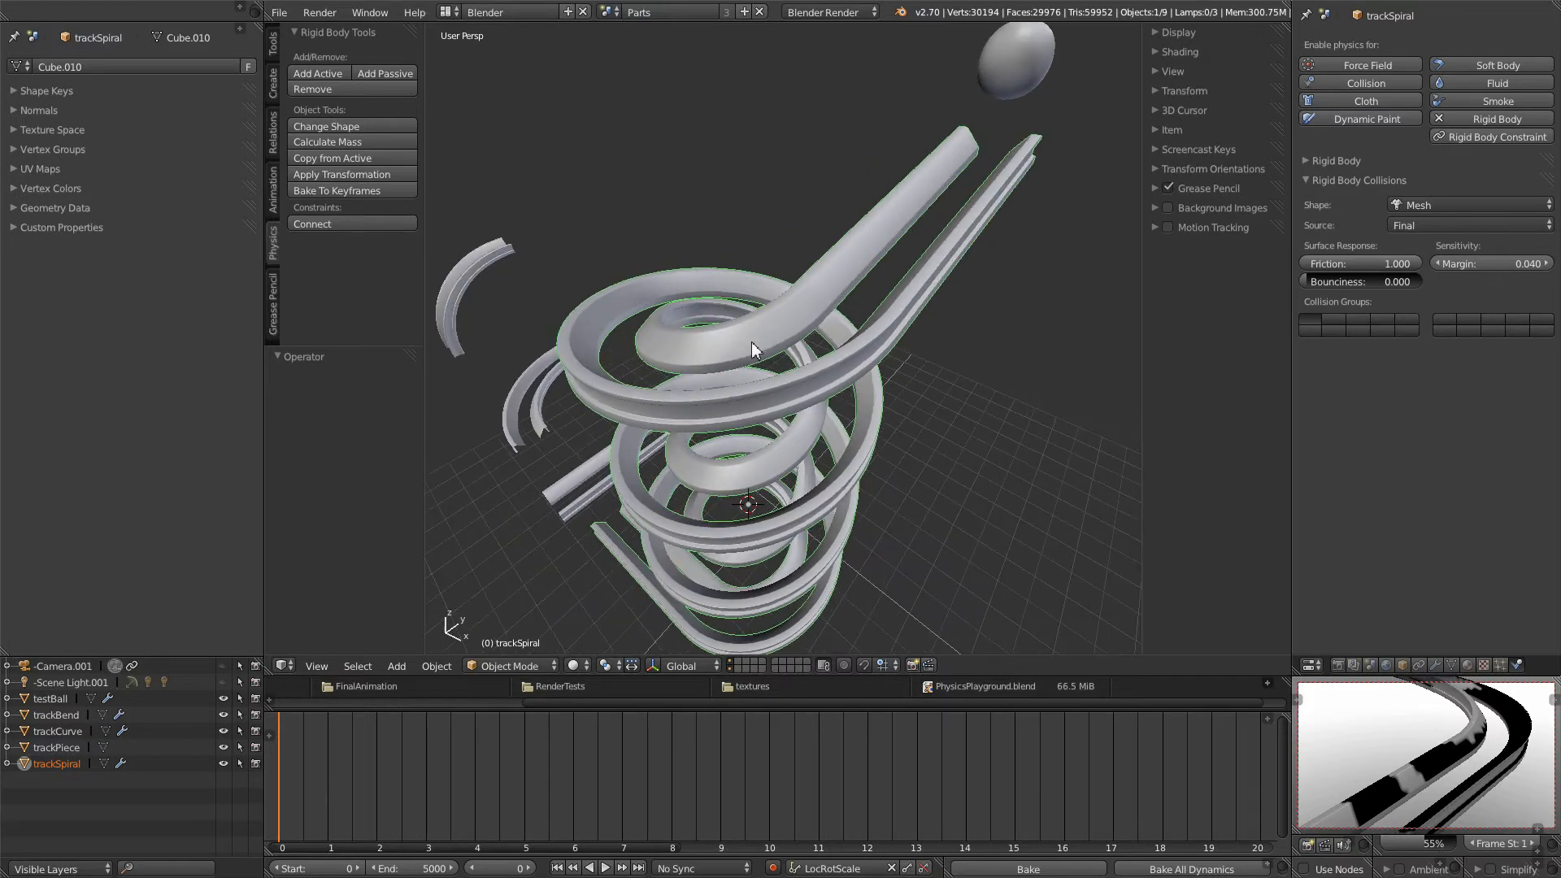
middle_drag(661, 411, 814, 413)
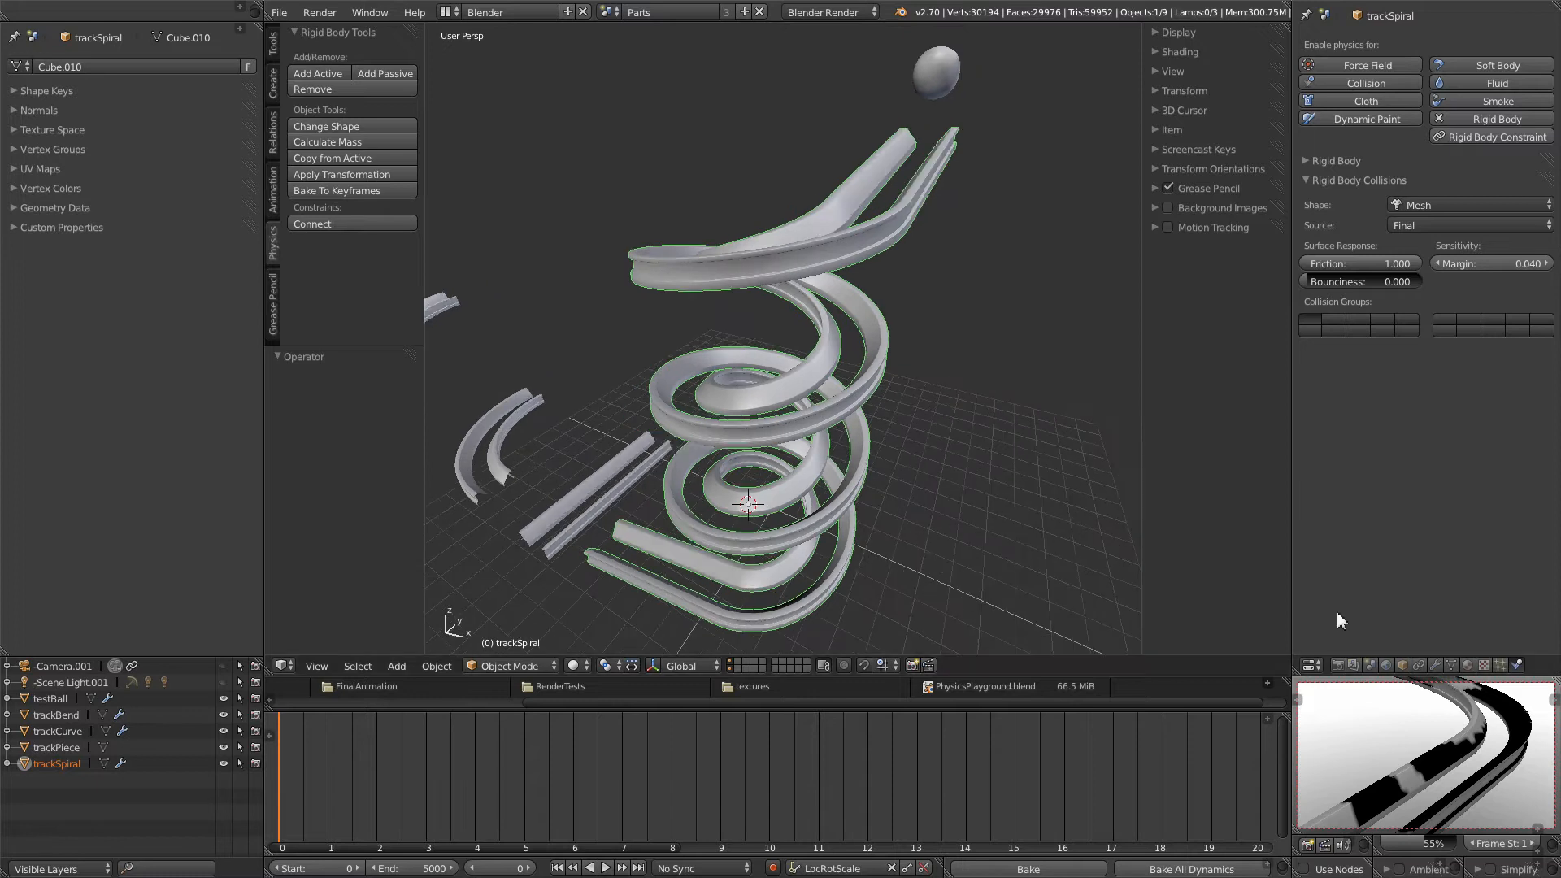
Step: Play the simulation to test the ball rolling down the spiral with its modifiers unapplied
click(1433, 665)
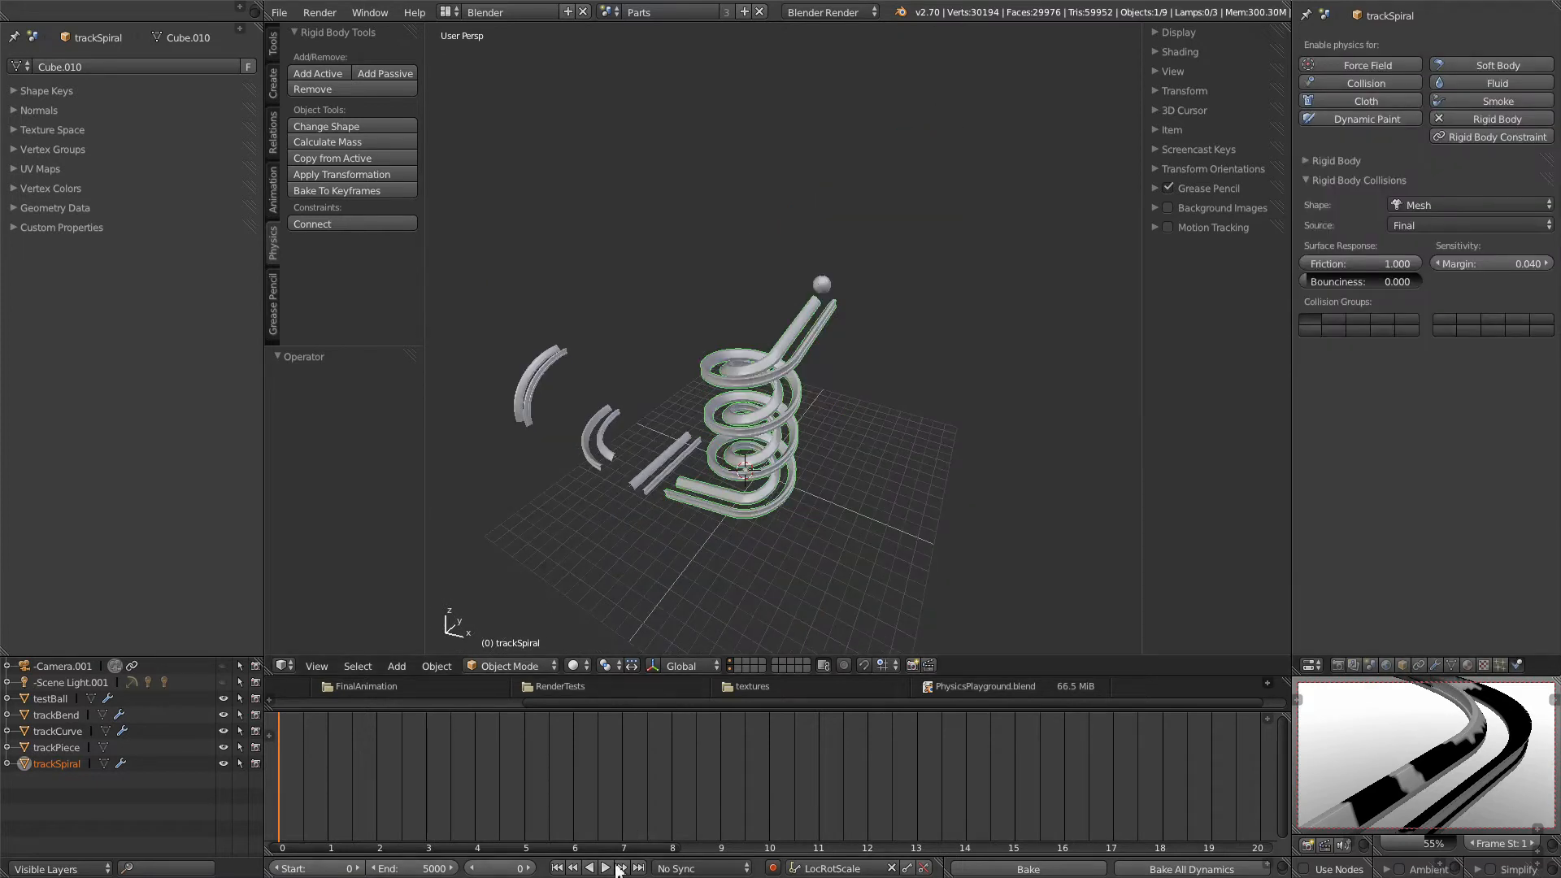
click(614, 867)
scroll(923, 481, up, 5)
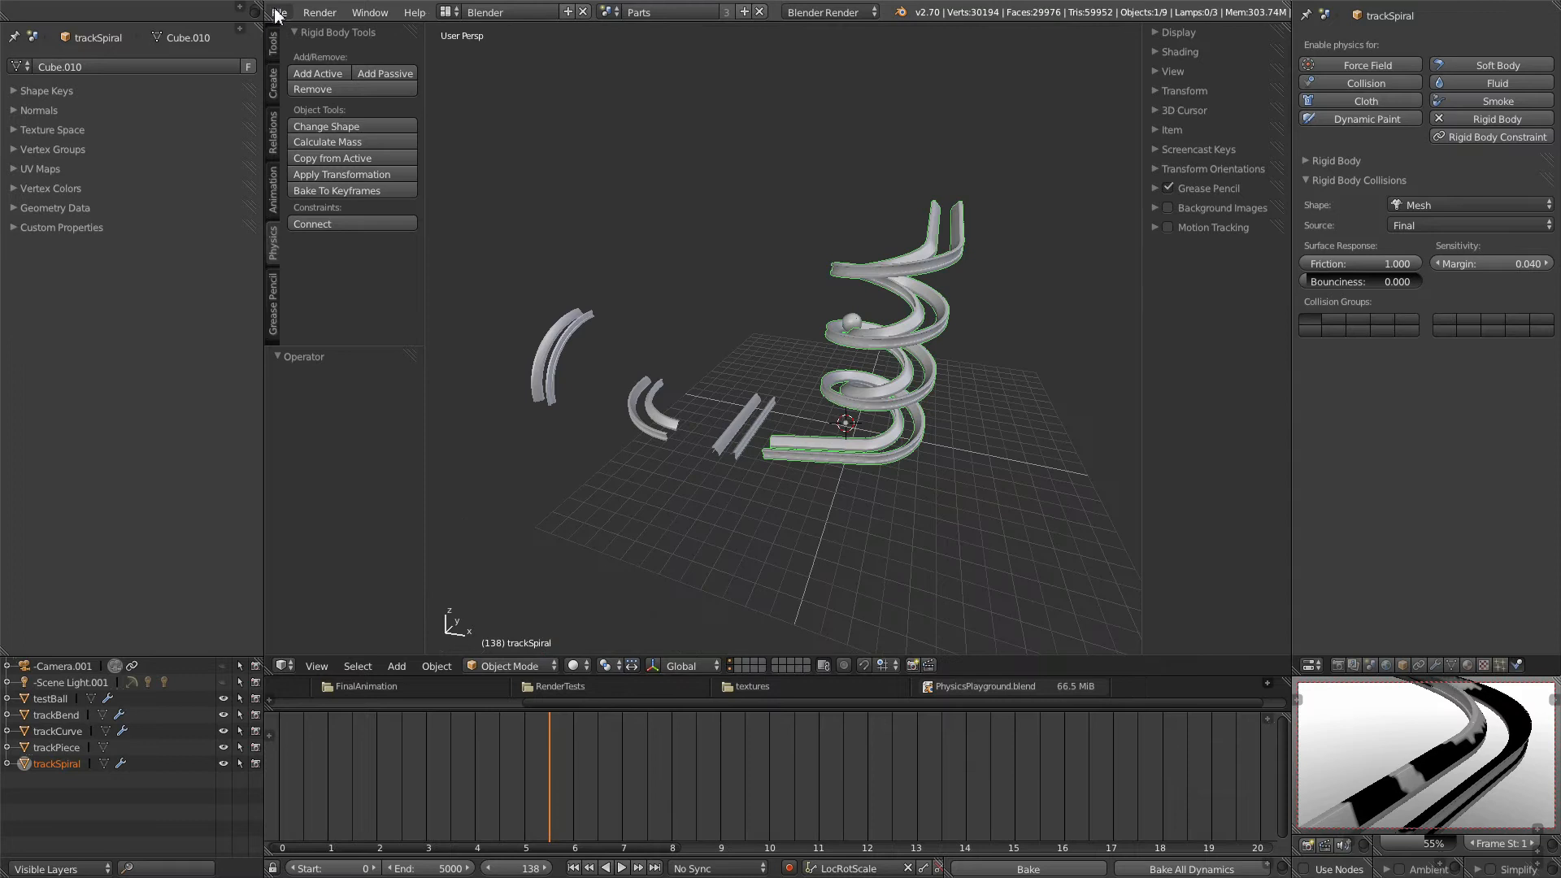
Step: Reload the start-up file to begin a new scene
click(277, 14)
click(275, 40)
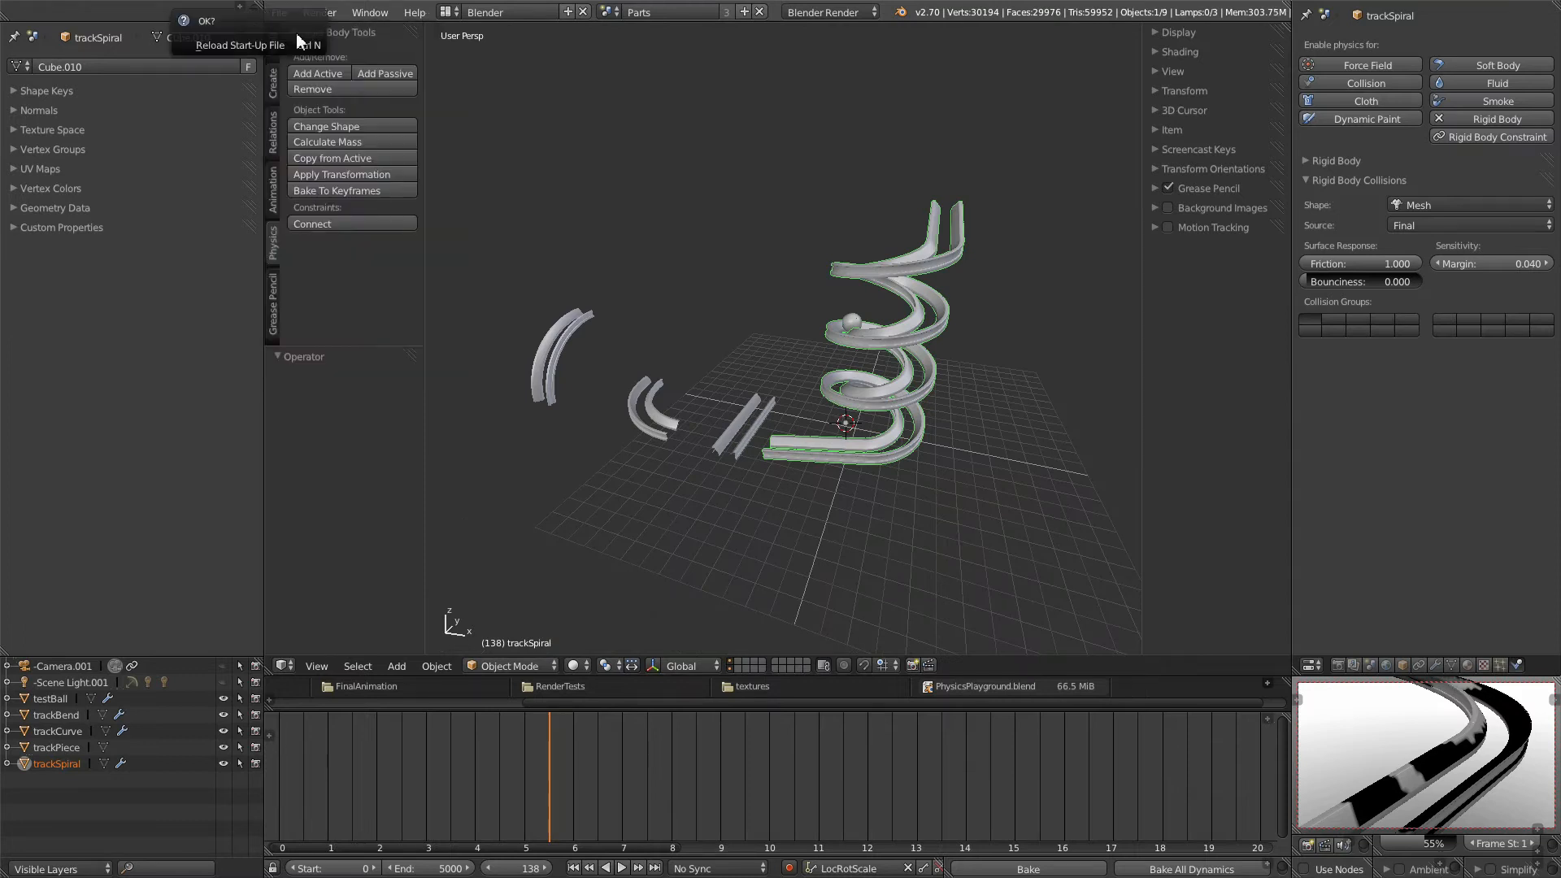
click(271, 46)
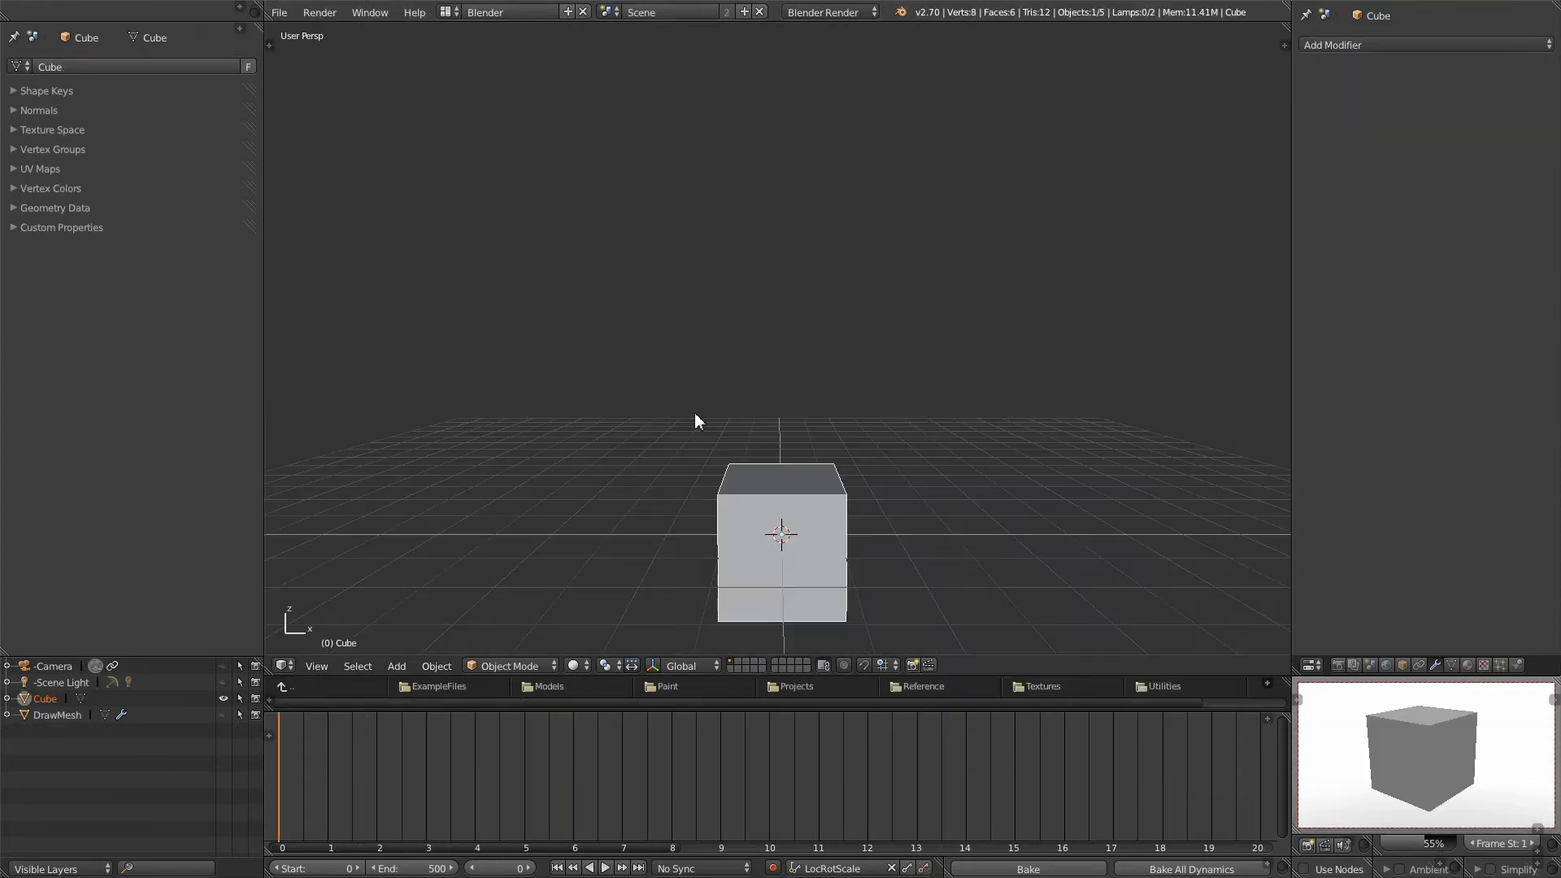
Step: Merge all vertices of the default cube at its center in Edit Mode, working in front orthographic view
middle_drag(695, 412, 876, 436)
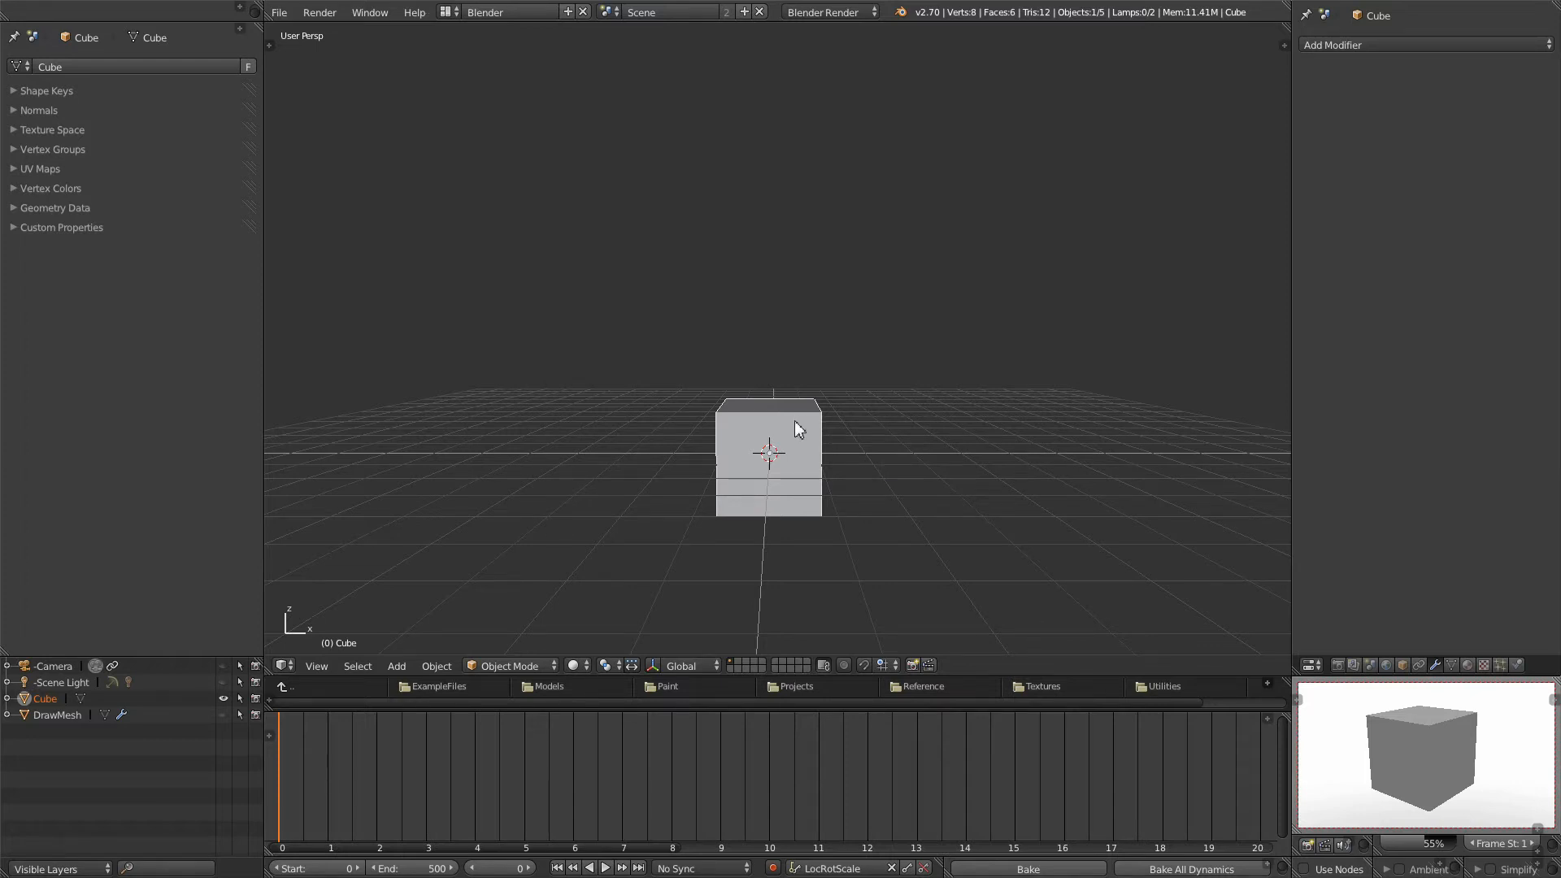
key(KP_1)
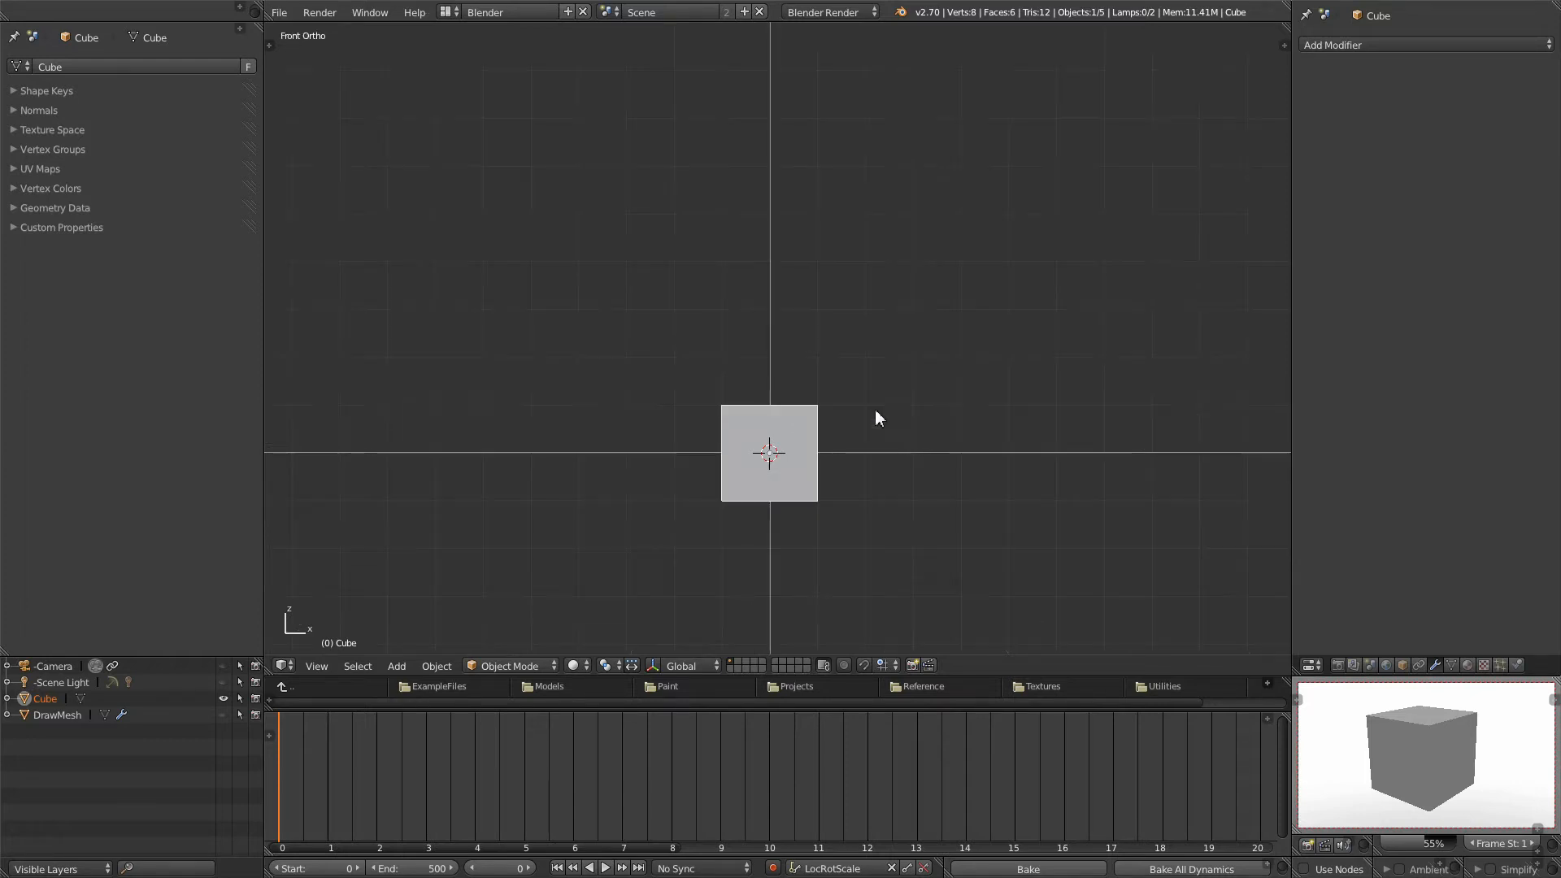
scroll(873, 484, up, 1)
shift+middle_drag(875, 505, 872, 433)
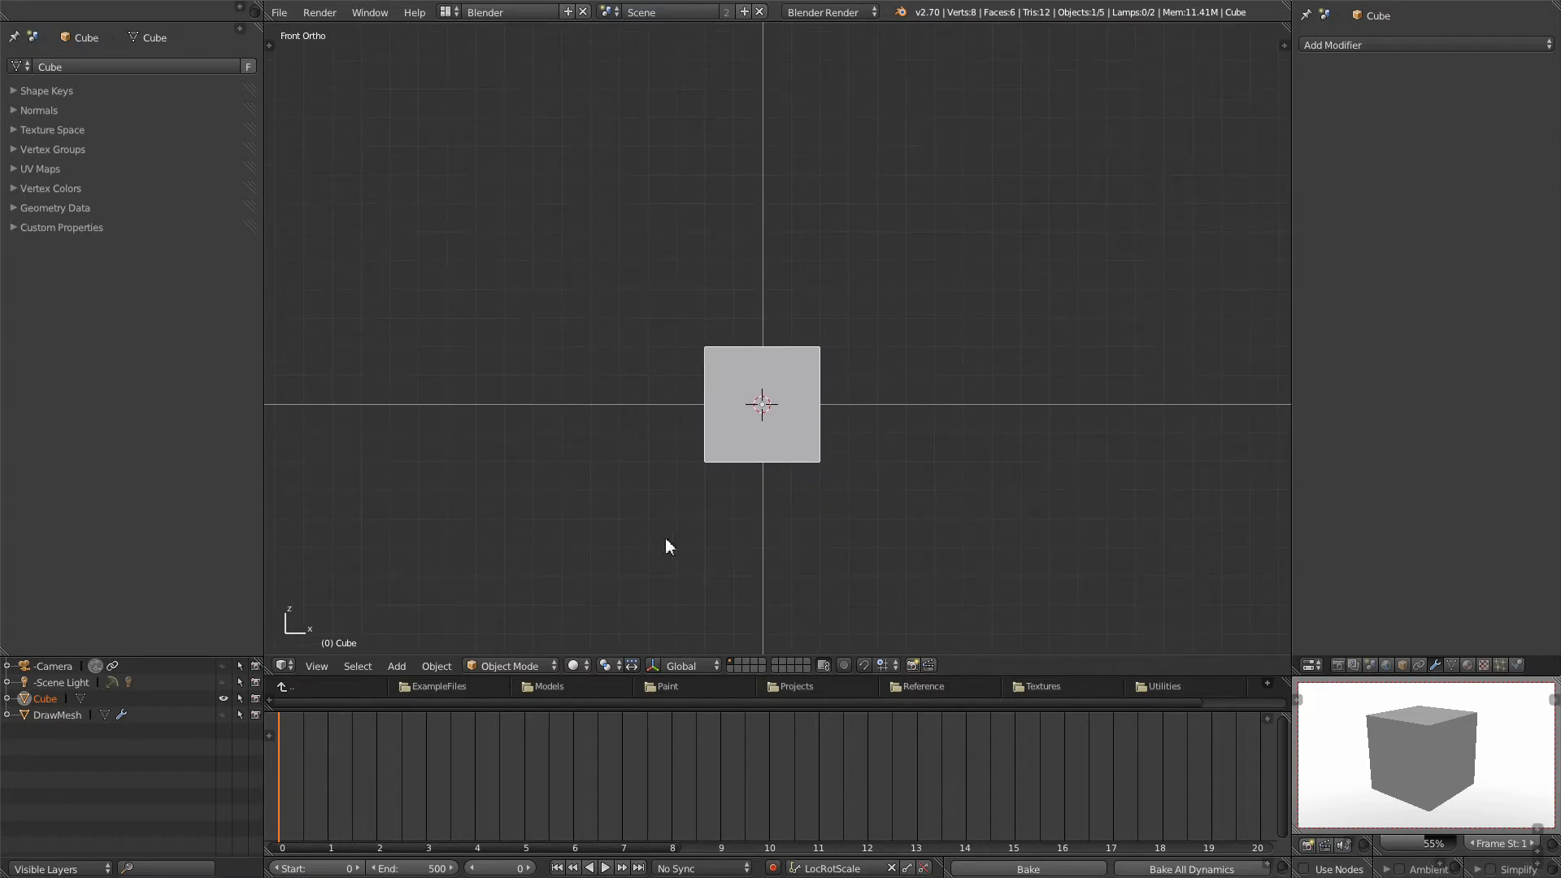
click(317, 667)
scroll(918, 437, up, 1)
shift+middle_drag(943, 442, 934, 437)
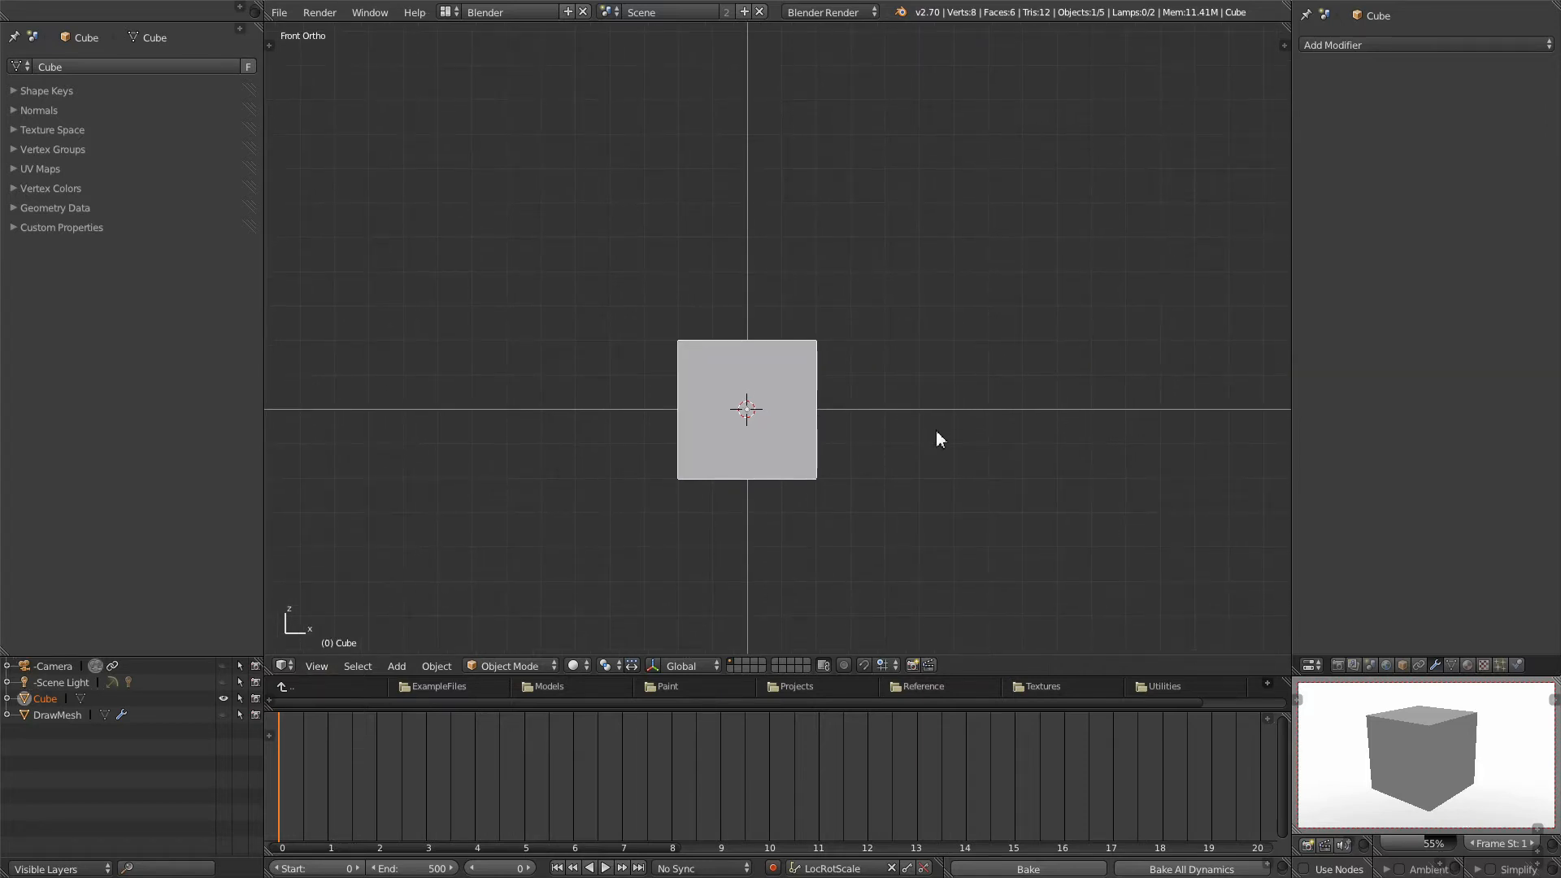
key(Tab)
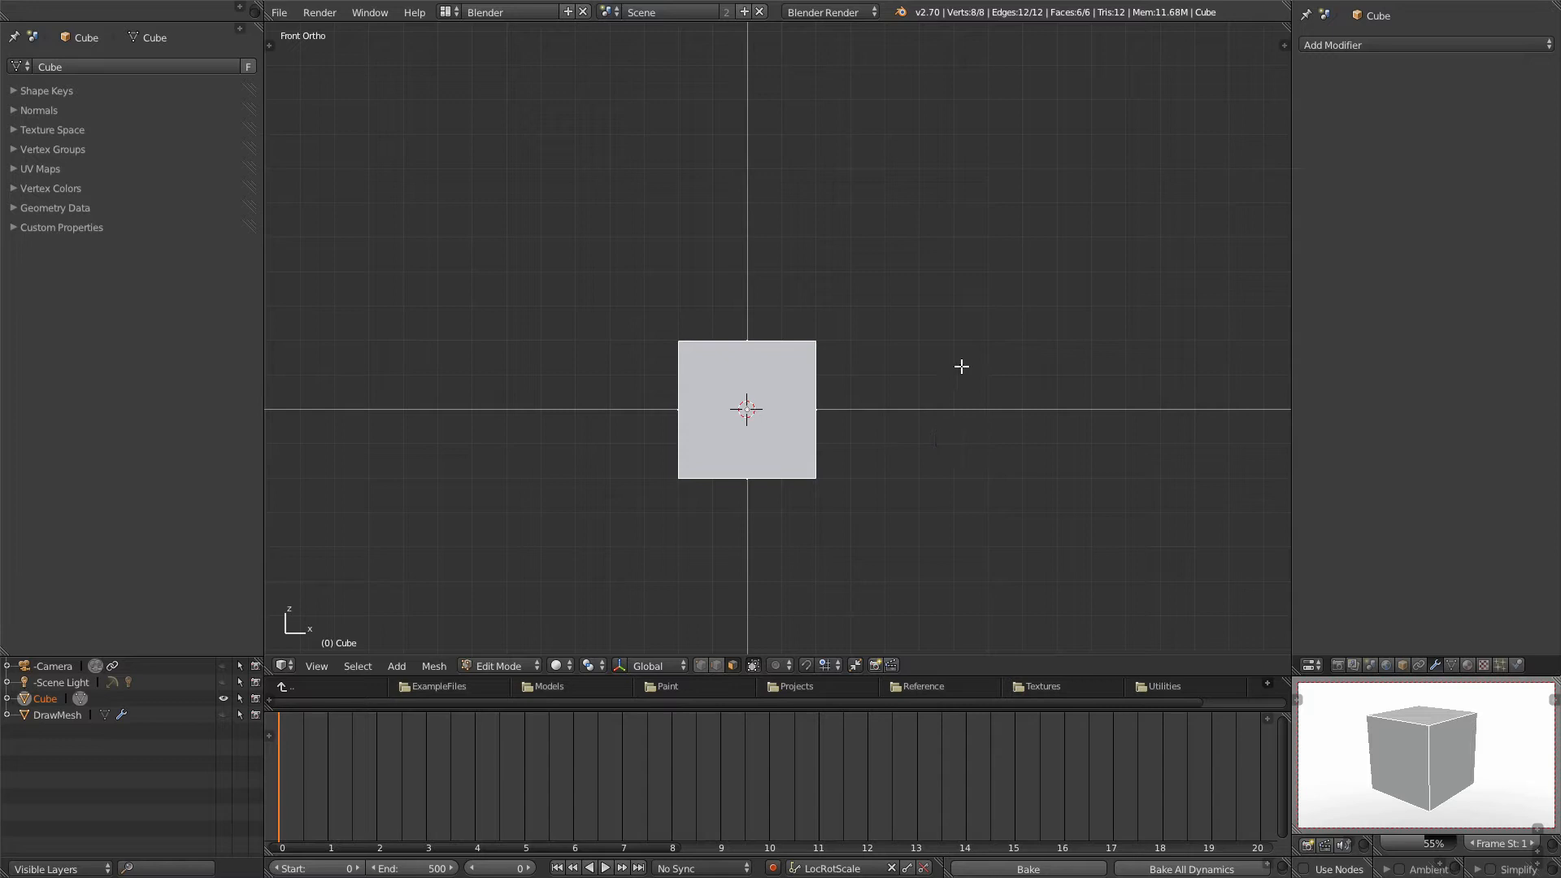
key(alt+m)
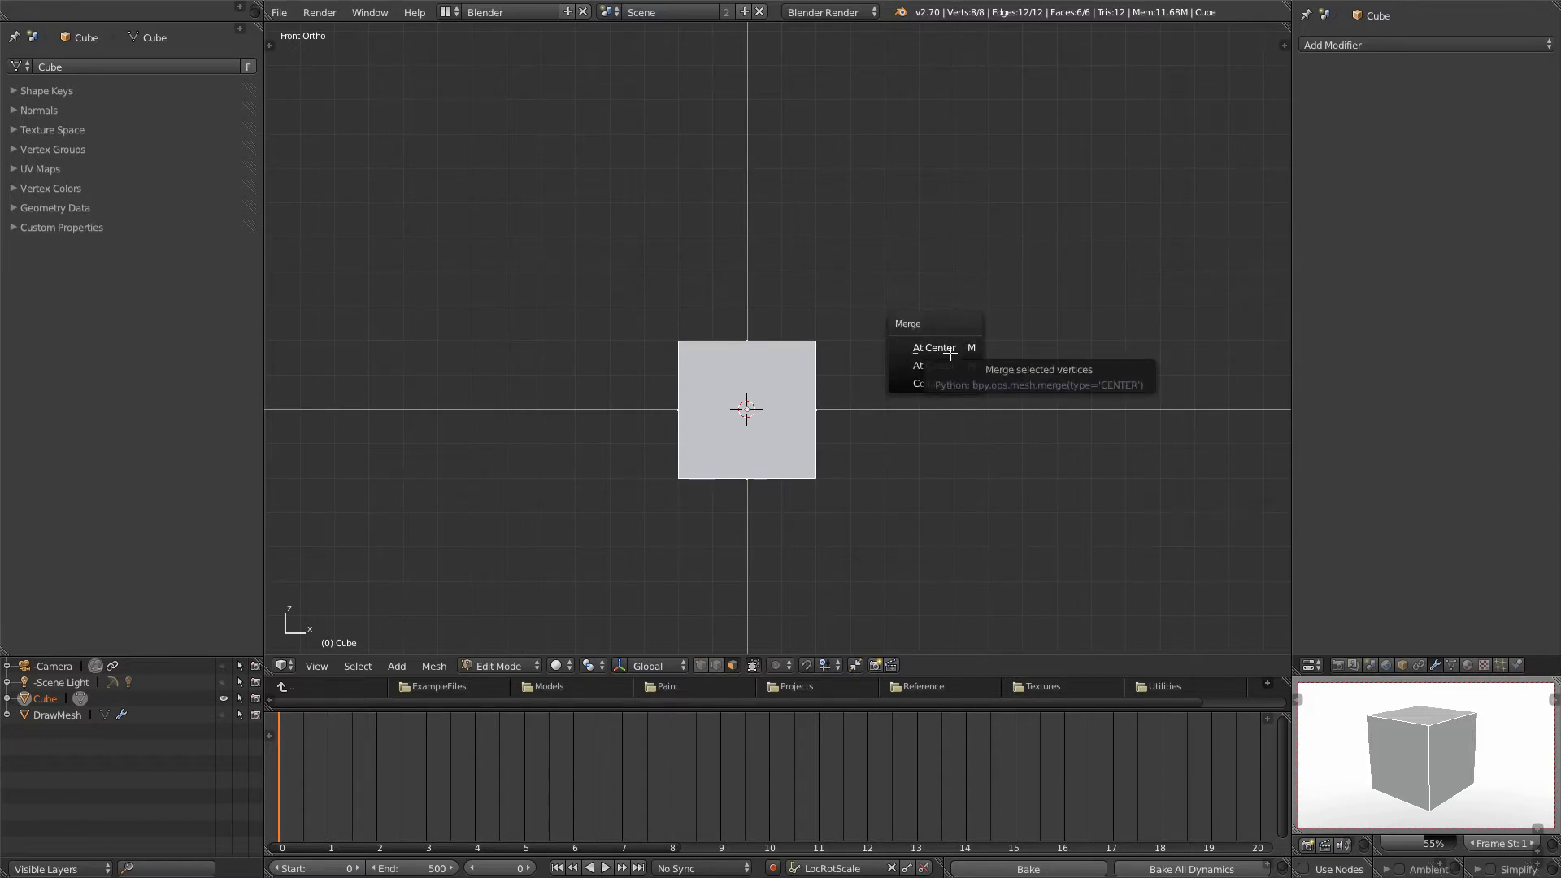
click(950, 348)
scroll(927, 394, up, 2)
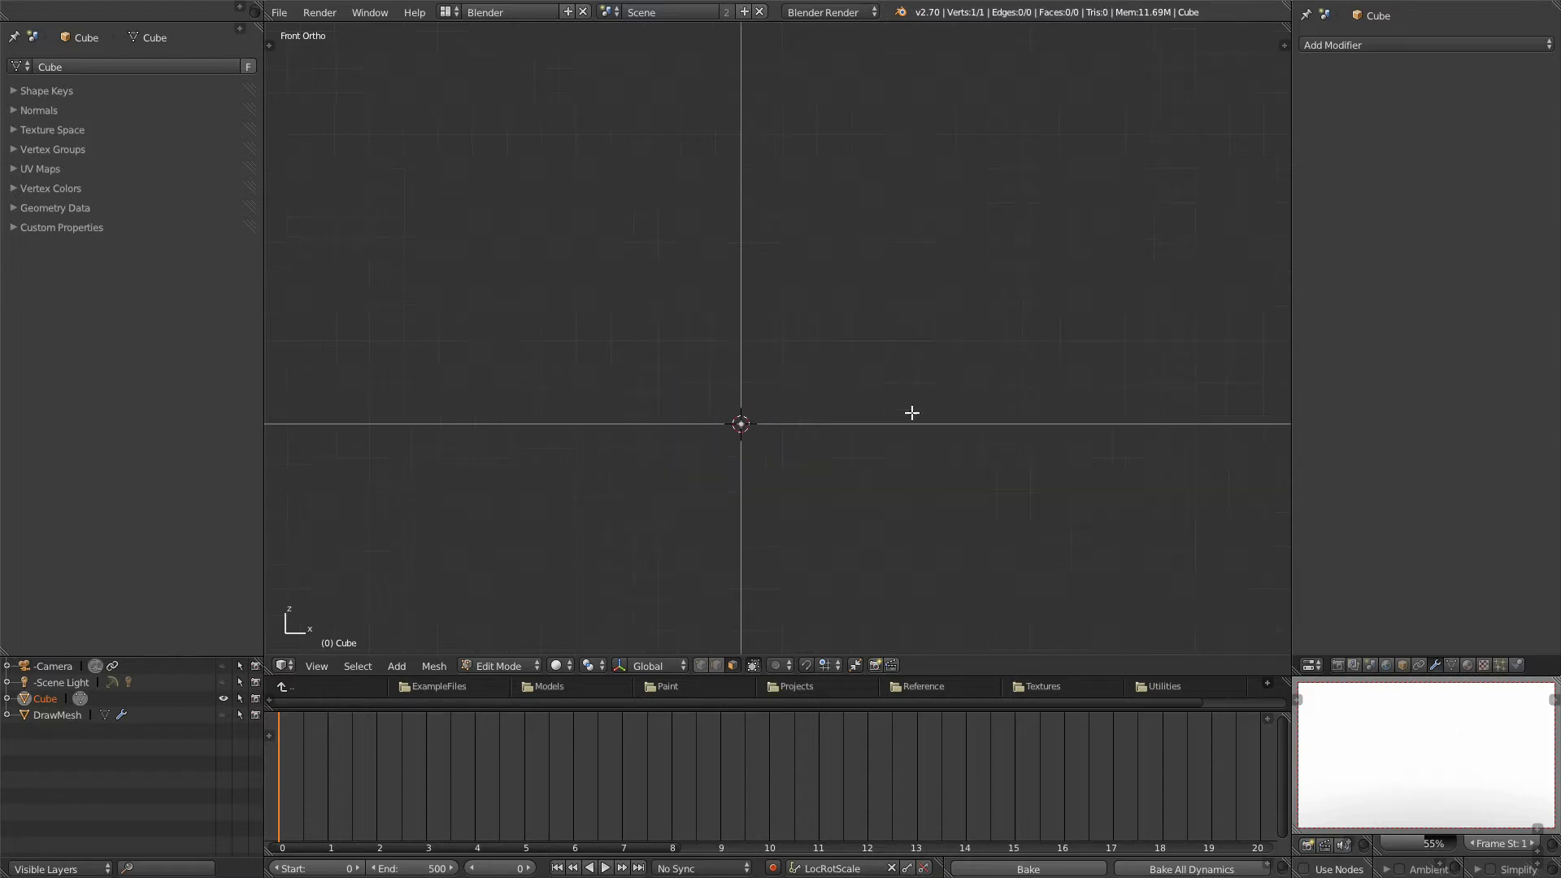
Step: In front view, extrude the single vertex about 0.75 units along negative X, and extrude its end 0.25 units up
middle_drag(877, 395, 874, 459)
middle_drag(699, 468, 745, 446)
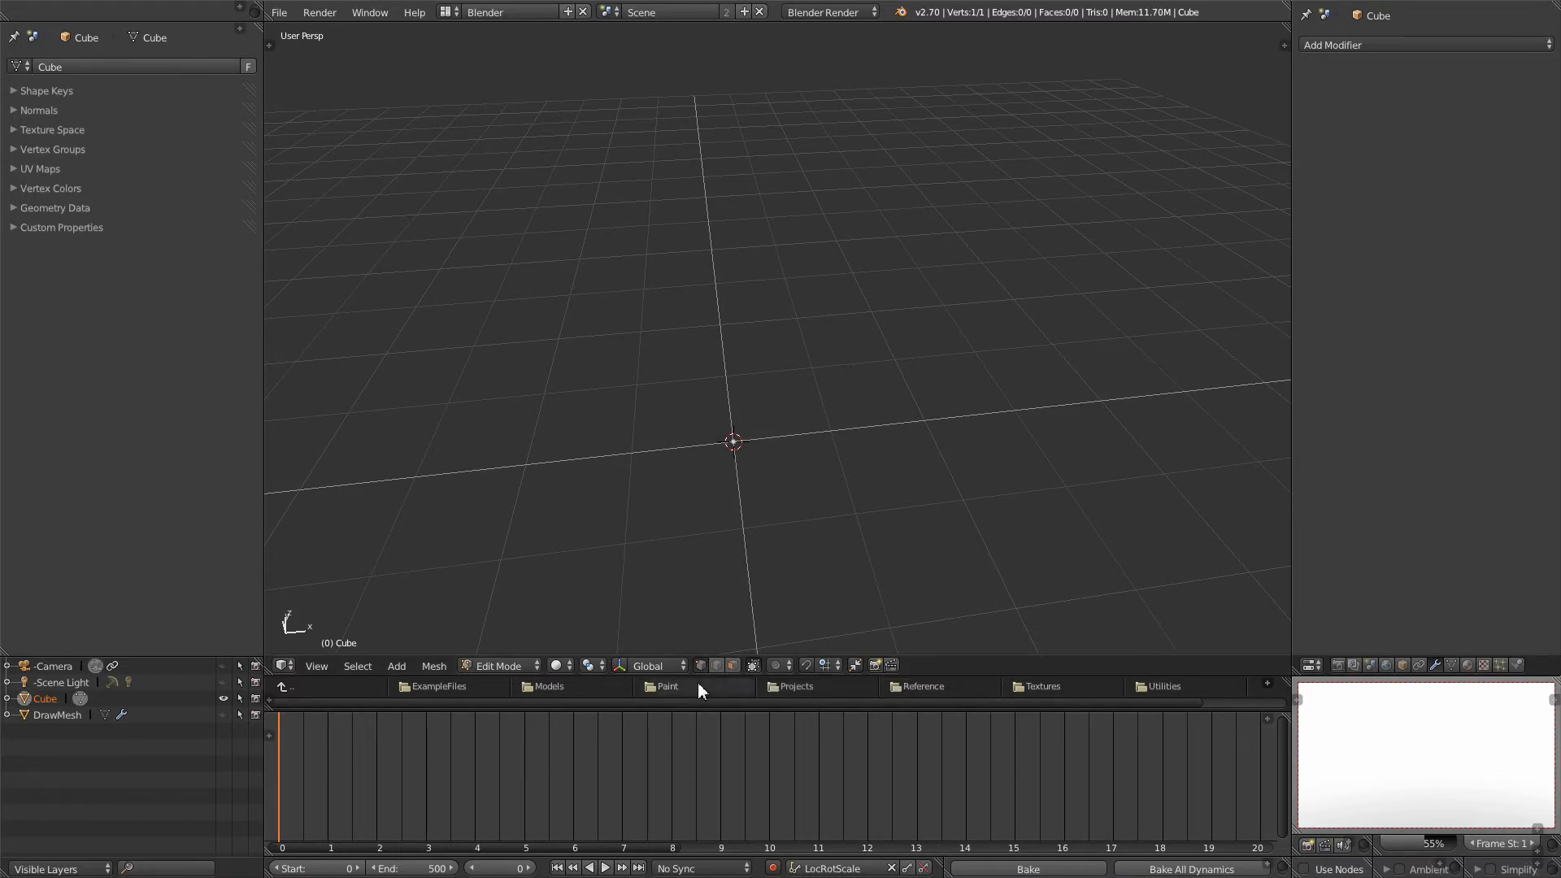
mouse_move(849, 520)
middle_down()
mouse_move(791, 547)
mouse_move(834, 494)
middle_up()
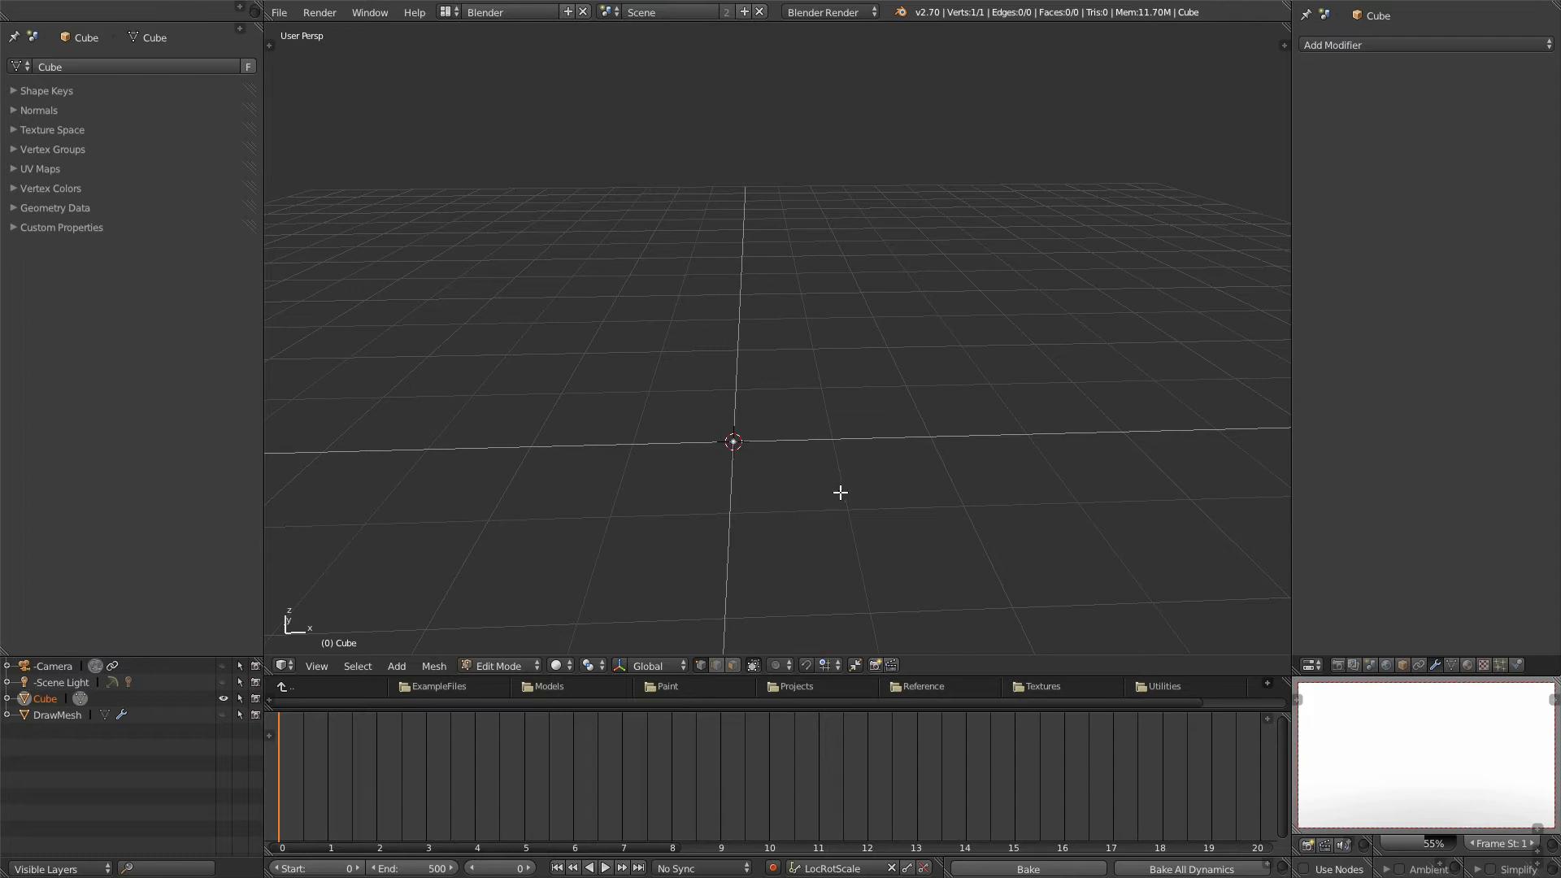
key(KP_1)
scroll(783, 500, up, 2)
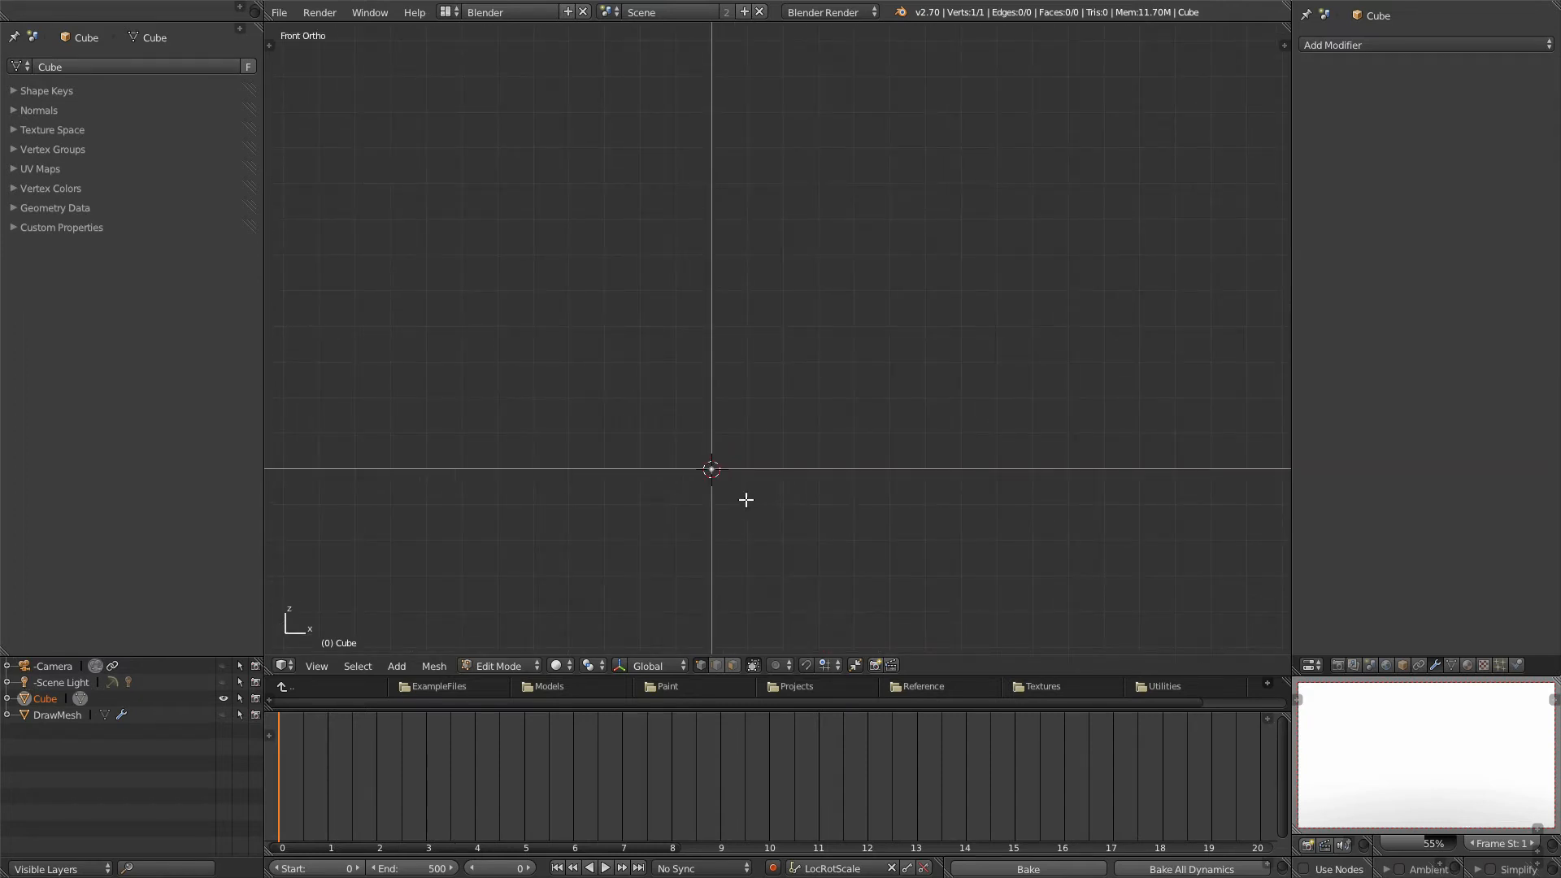
shift+middle_drag(750, 509, 843, 485)
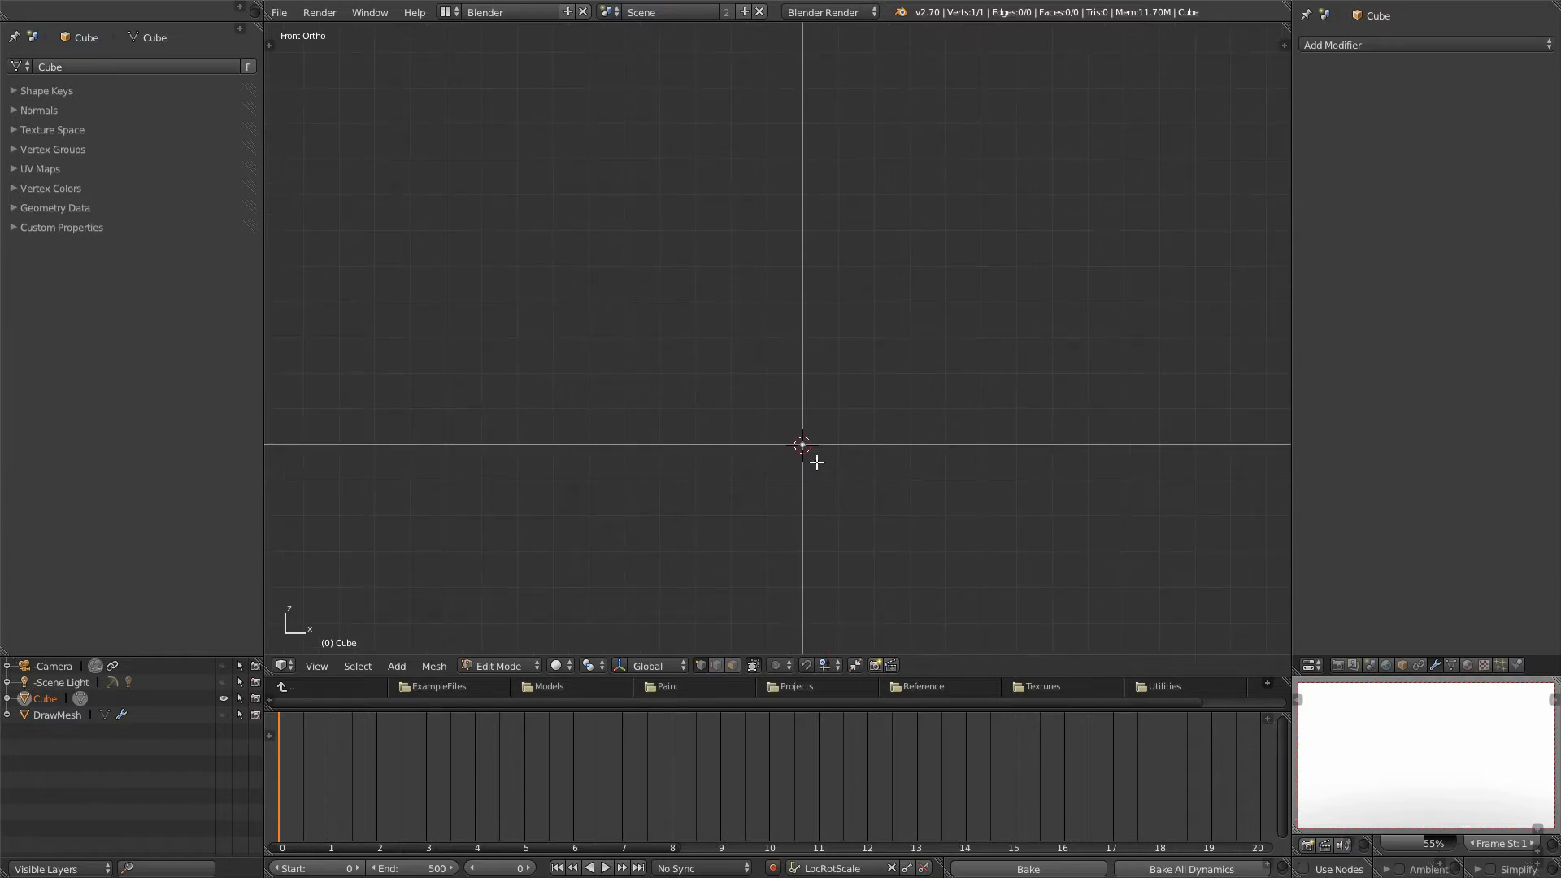
key(e)
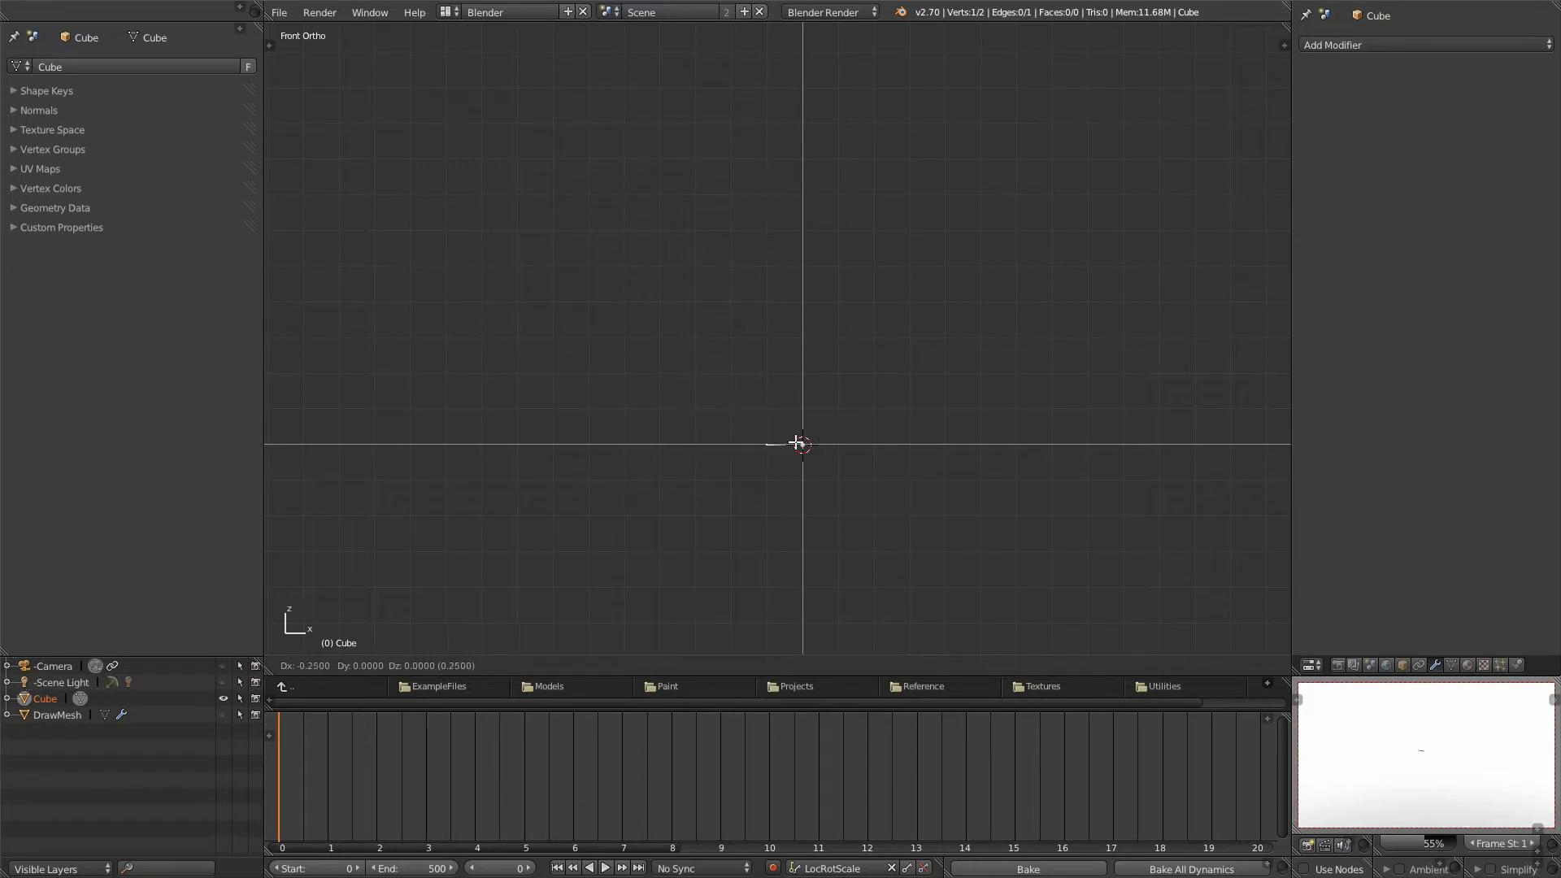
click(705, 445)
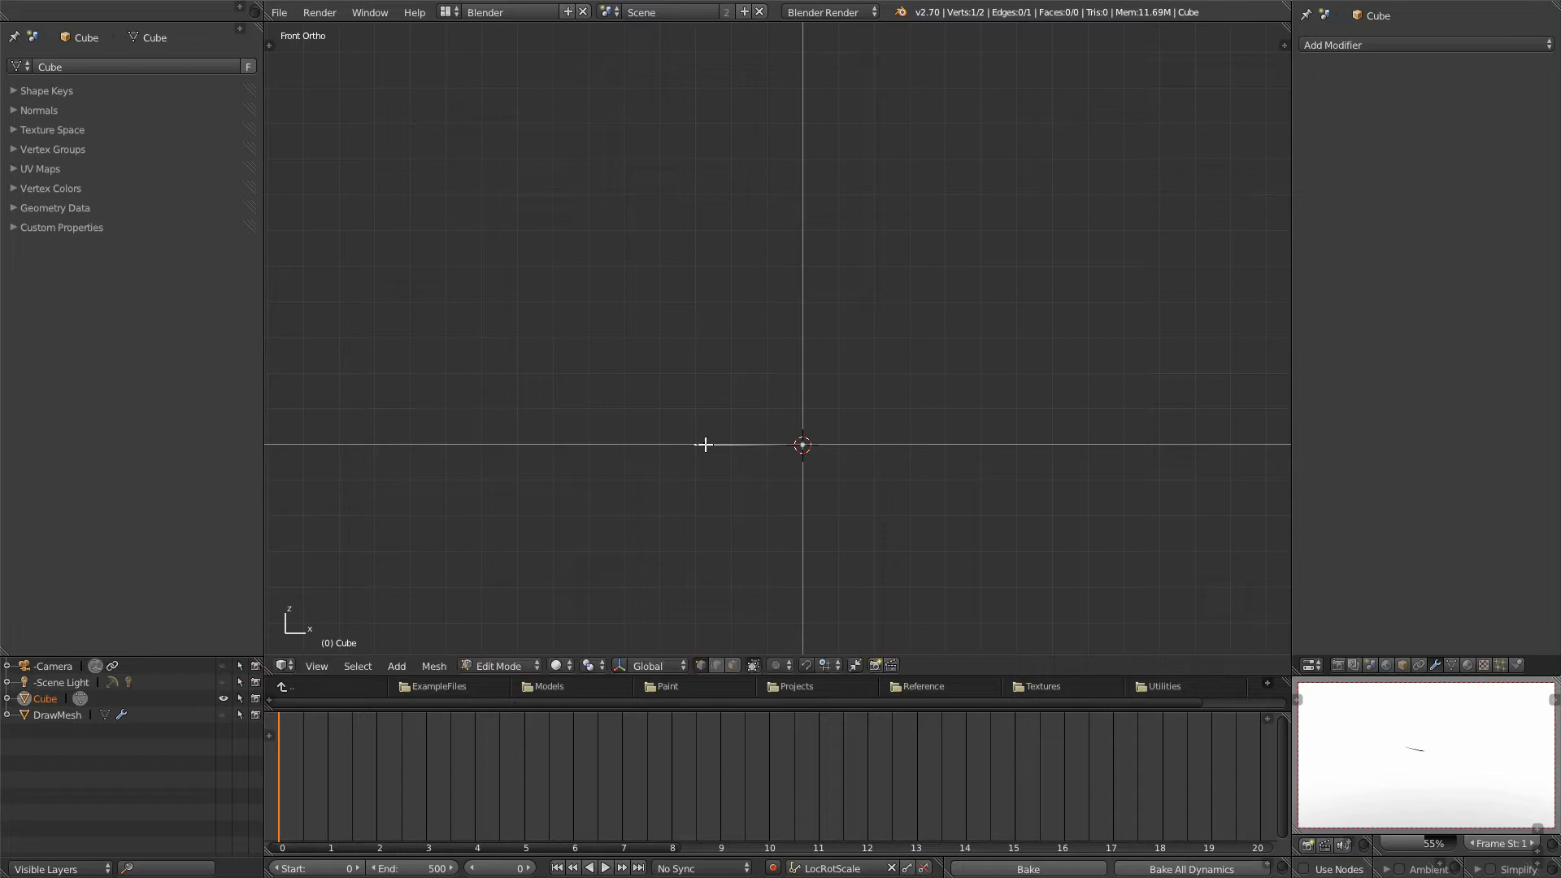
key(e)
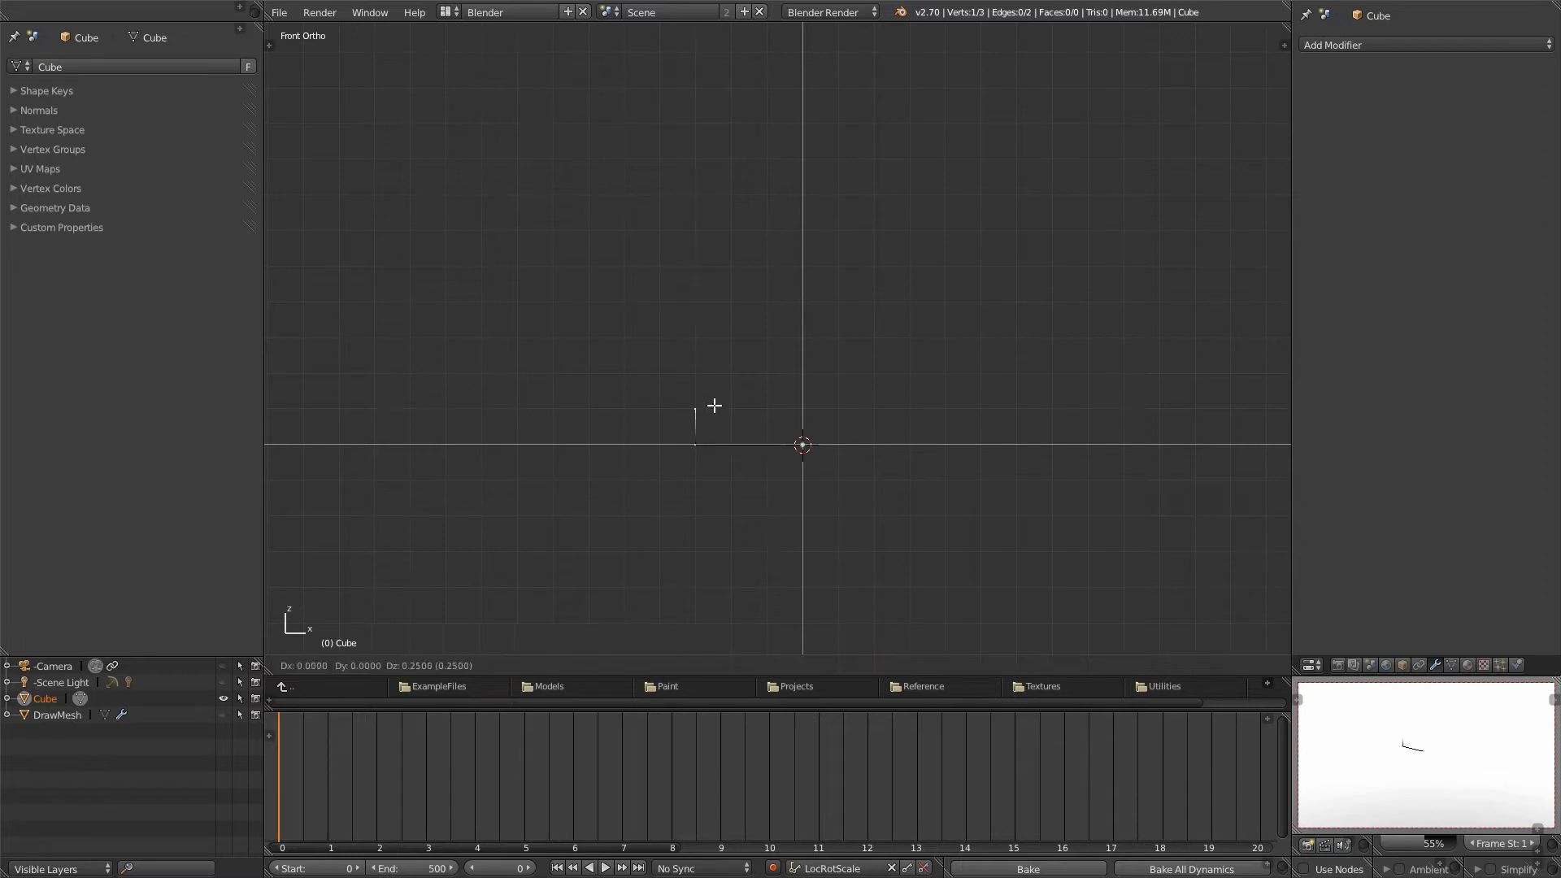
click(709, 403)
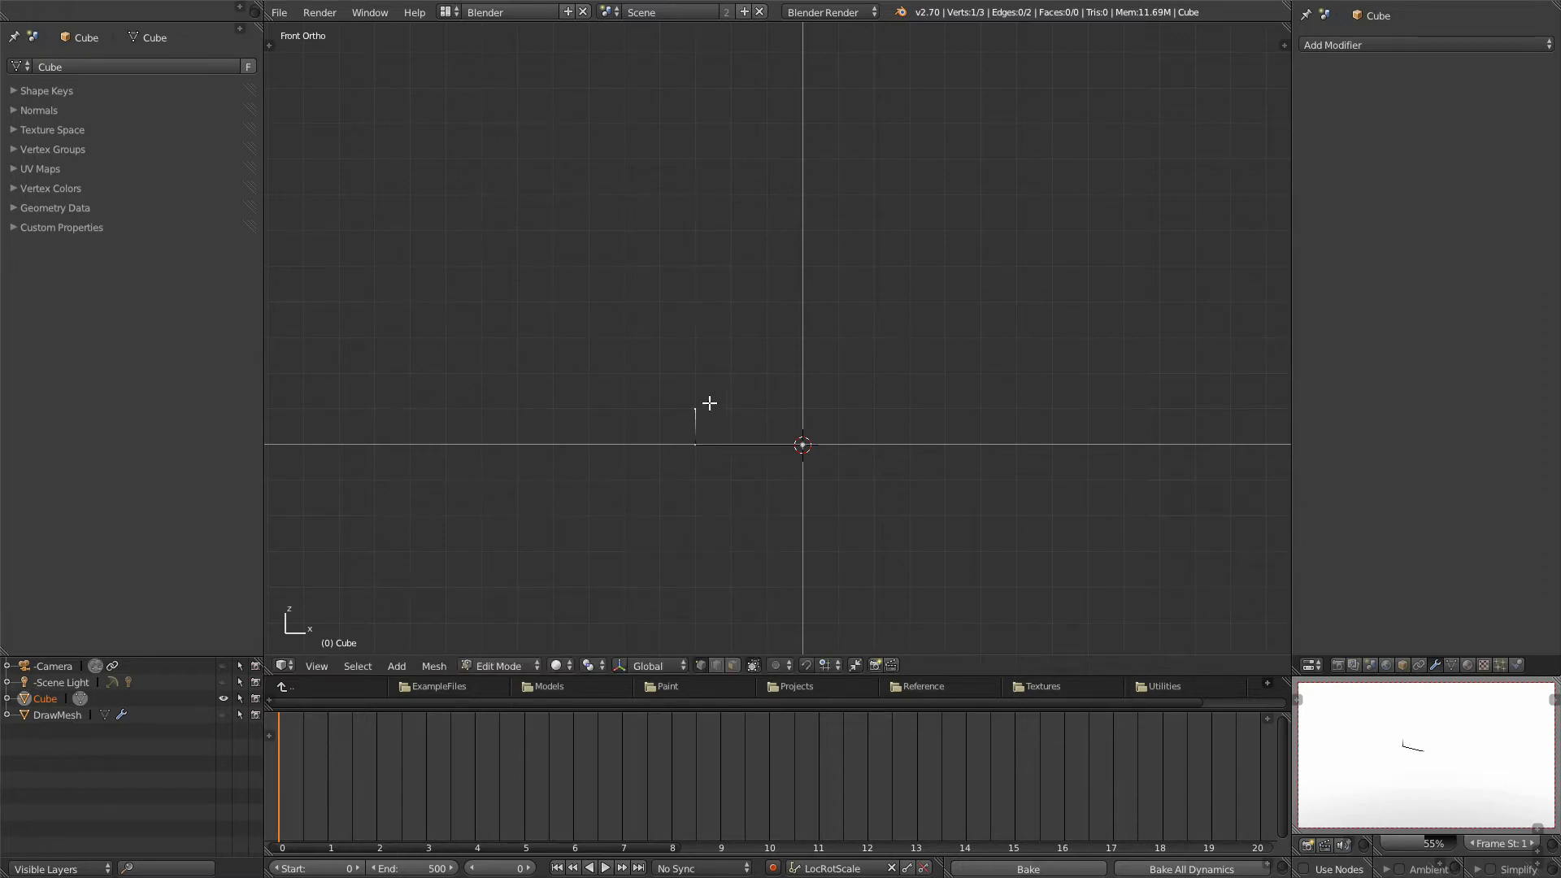
Step: Extrude the profile's notch: about 0.25 units inward, 0.5 up, 0.25 back outward, and 0.5 further up
key(e)
click(742, 411)
key(e)
click(742, 345)
click(698, 338)
key(e)
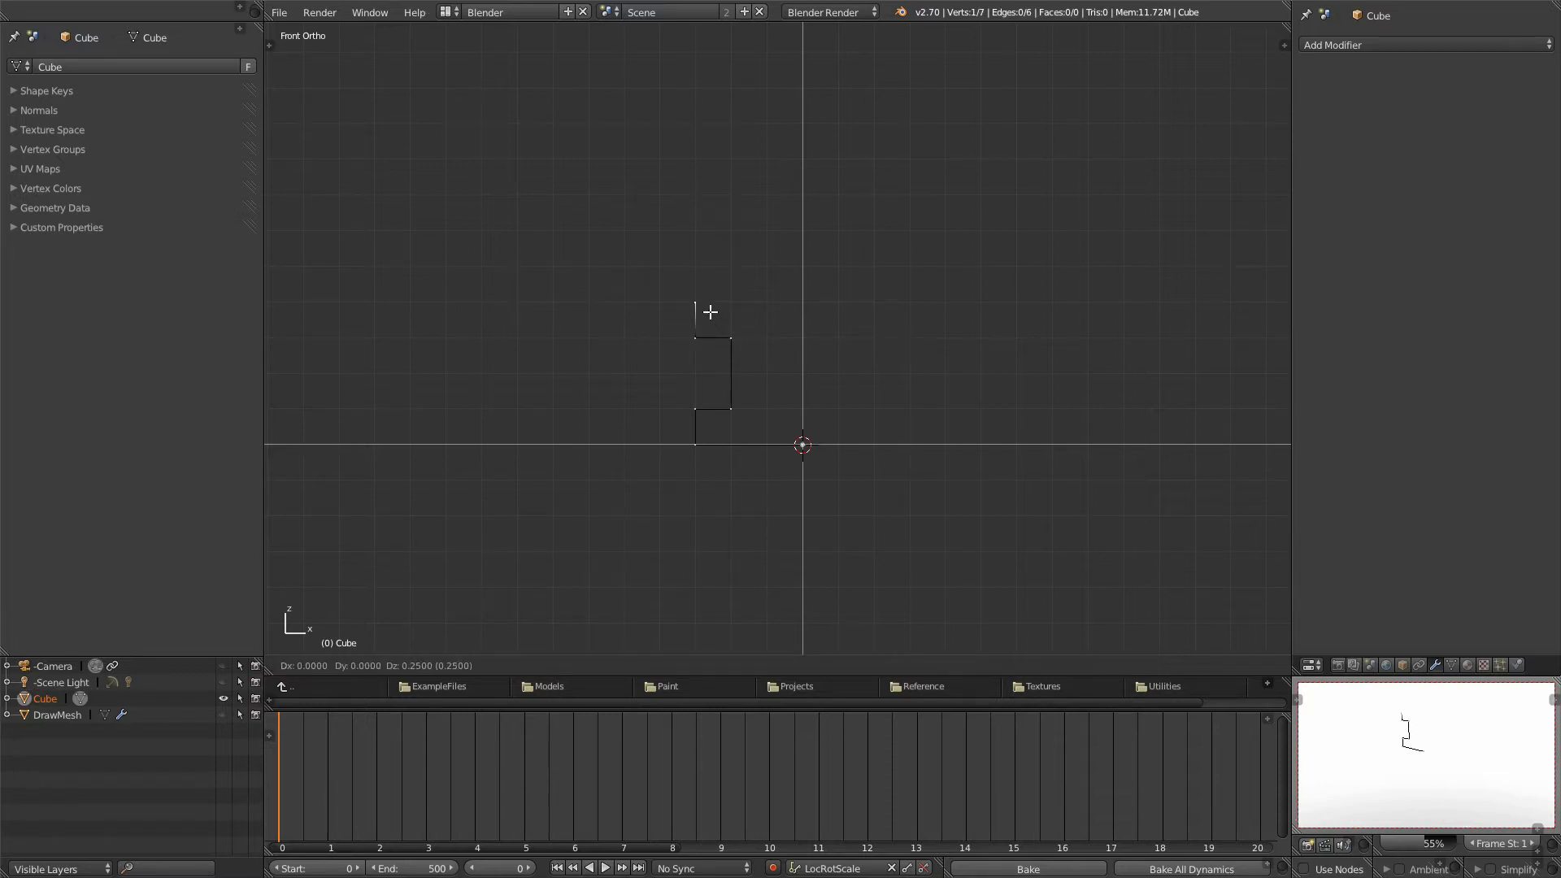
click(708, 289)
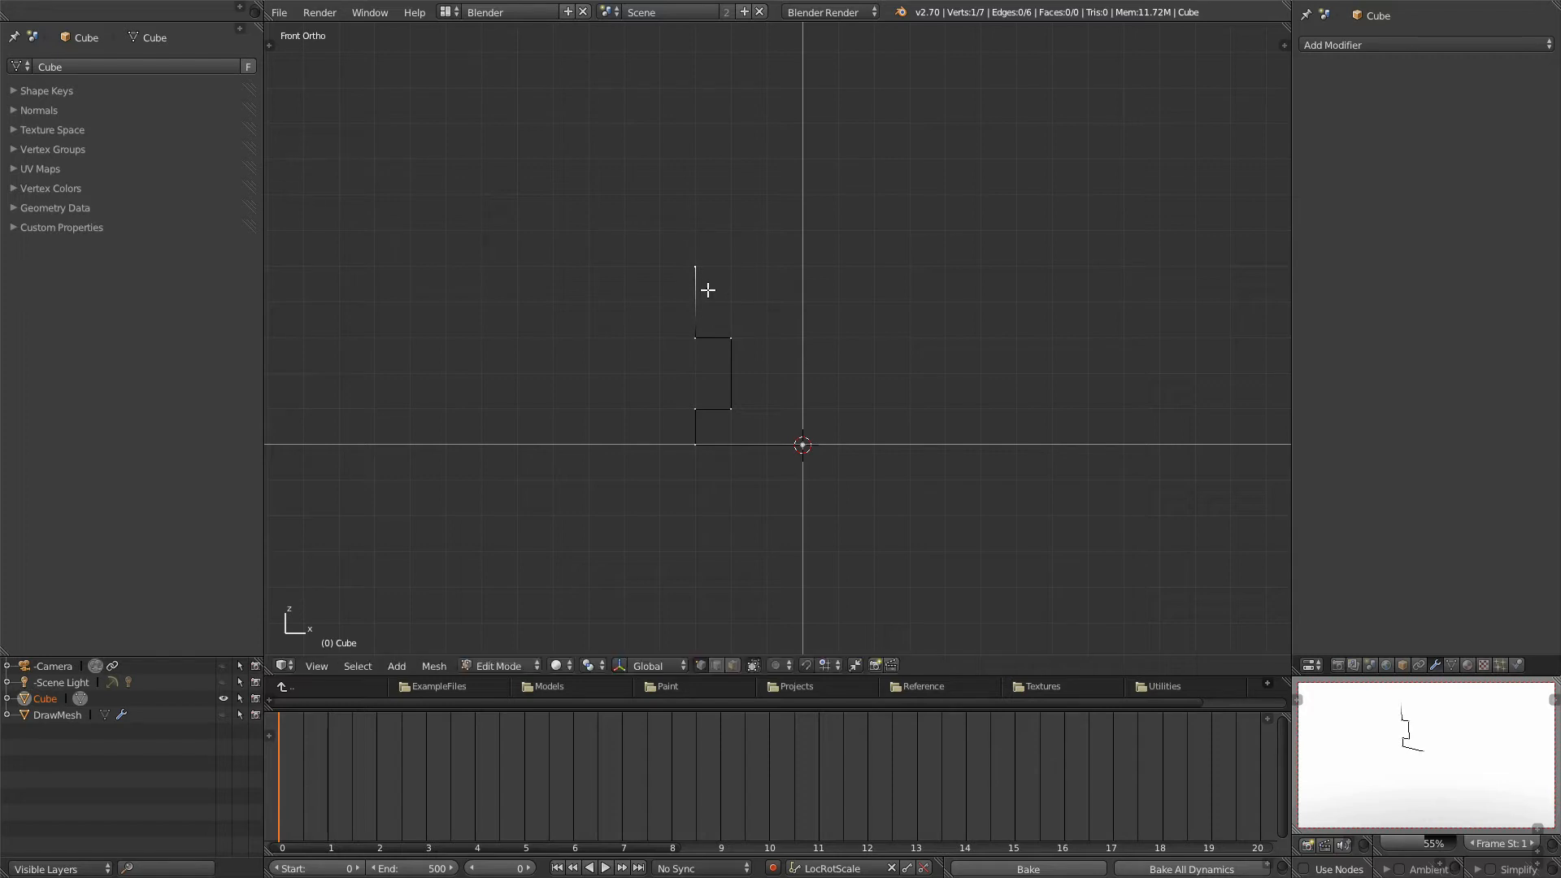
Step: Extrude the top edge 0.5 units along X, a diagonal edge down to the right, and a 0.5-unit vertical edge to the X axis
key(e)
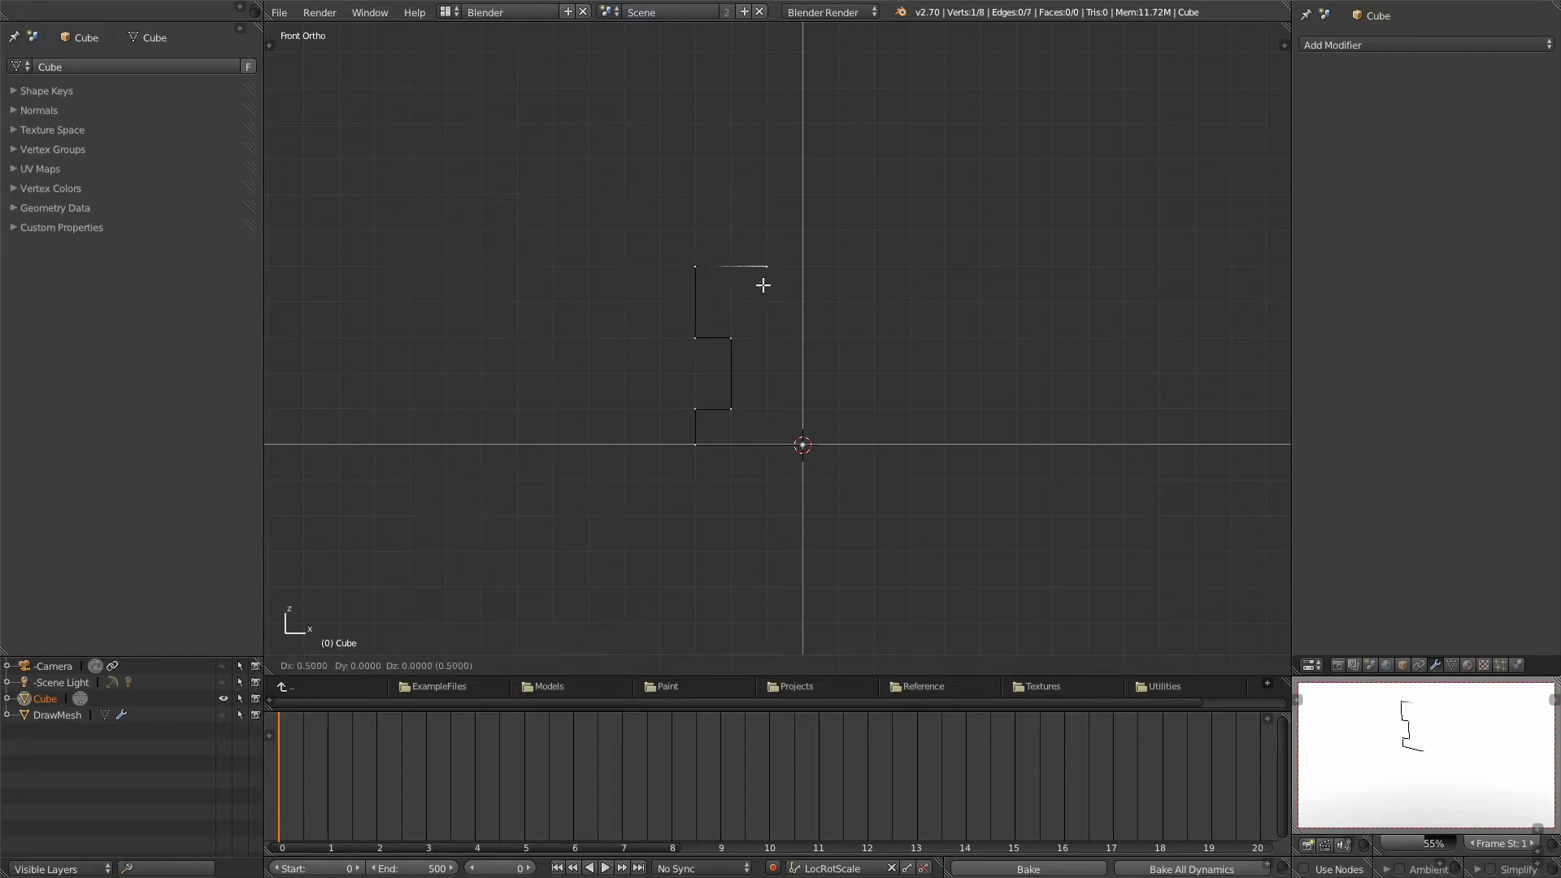
click(766, 286)
key(e)
click(835, 377)
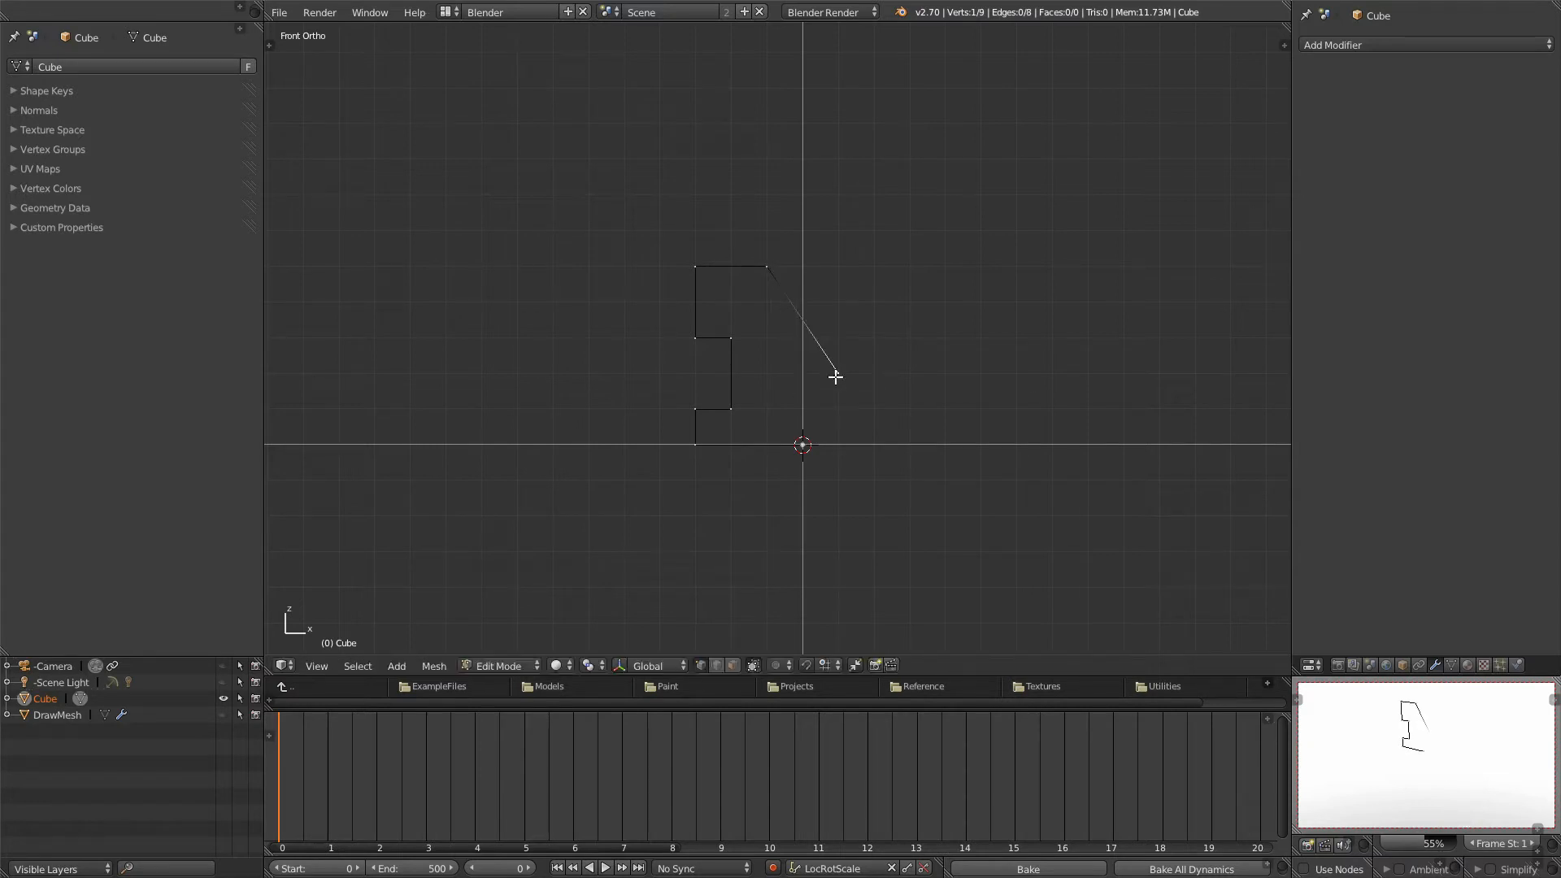
key(e)
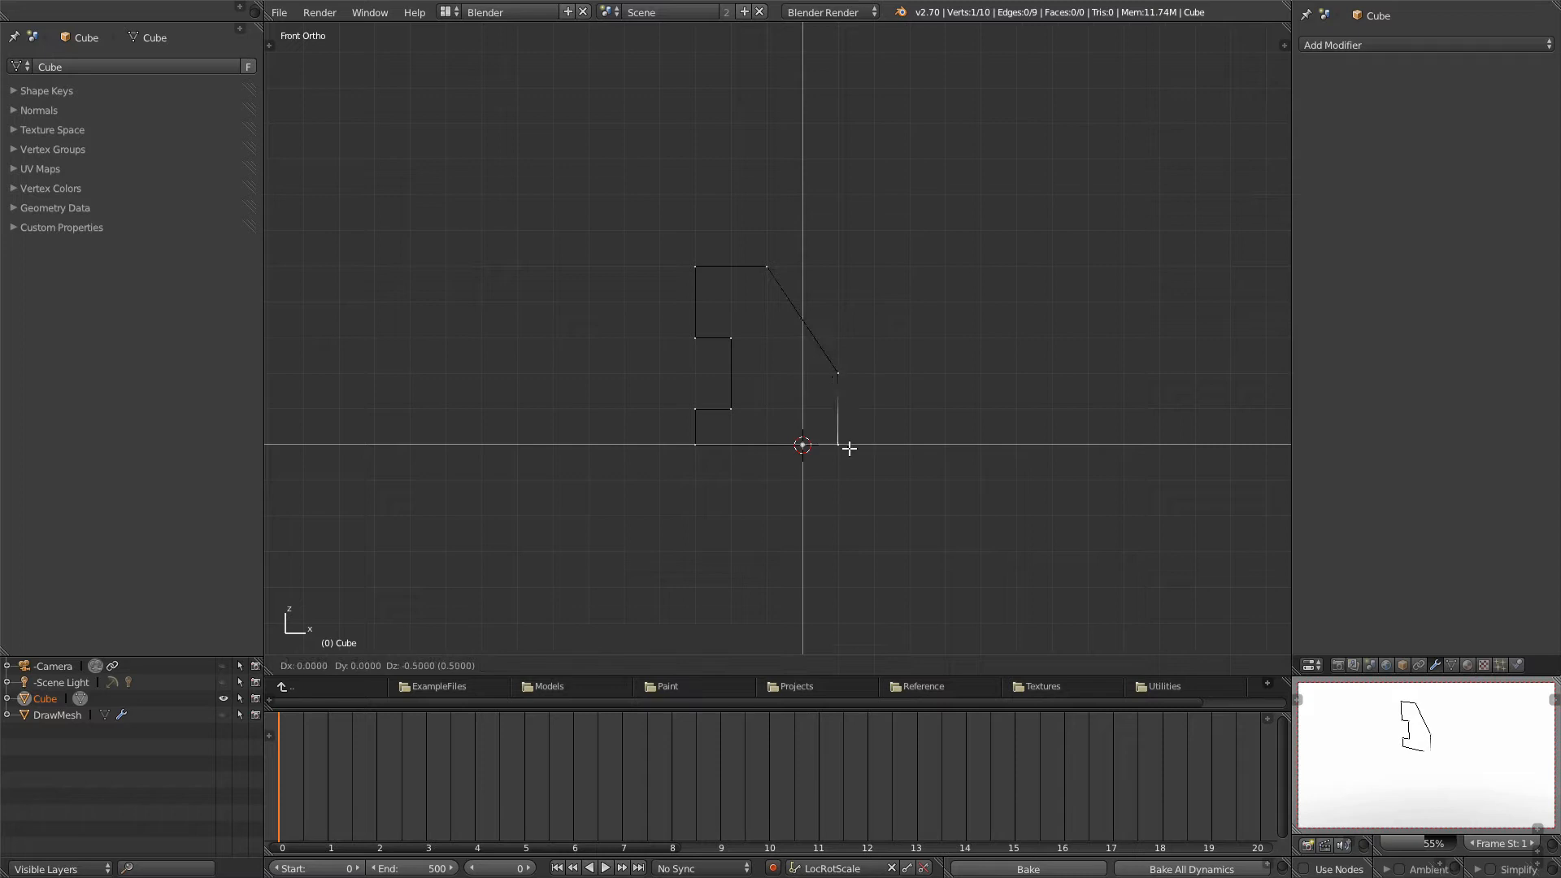
click(848, 447)
Step: Delete the profile's starting vertex at the origin
mouse_move(860, 446)
middle_down()
mouse_move(838, 511)
mouse_move(871, 516)
mouse_move(840, 425)
mouse_move(892, 380)
mouse_move(846, 415)
mouse_move(809, 412)
mouse_move(867, 418)
mouse_move(804, 429)
mouse_move(830, 423)
middle_up()
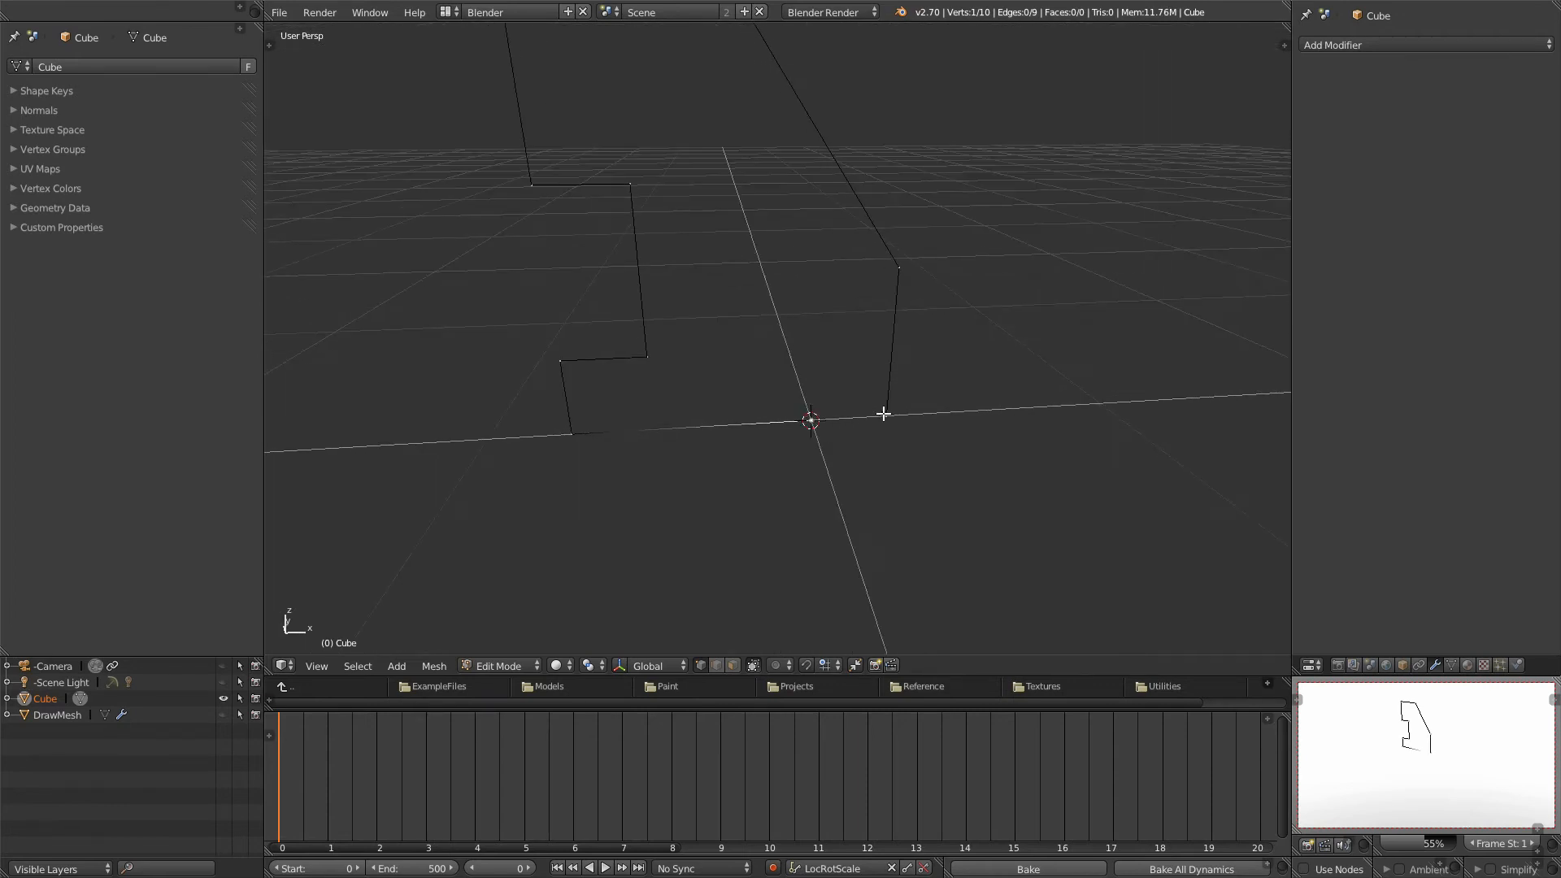
middle_drag(849, 480, 818, 457)
key(ctrl+z)
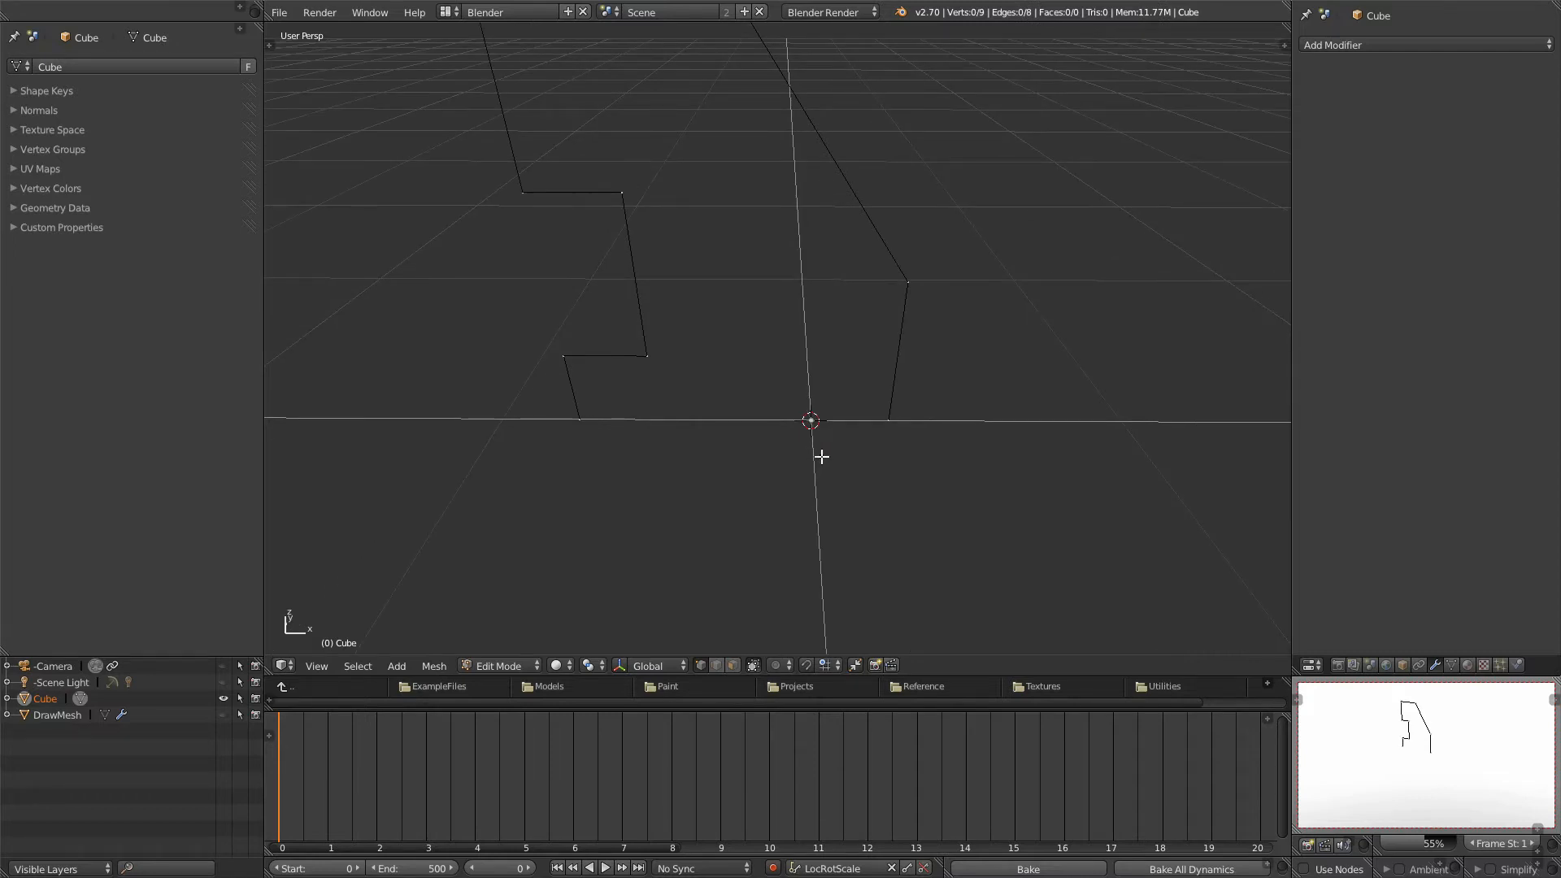
Step: Select the whole profile outline and fill it with a single face
mouse_move(806, 483)
middle_down()
mouse_move(843, 474)
mouse_move(648, 477)
mouse_move(796, 475)
mouse_move(861, 418)
mouse_move(847, 404)
mouse_move(870, 404)
mouse_move(881, 358)
mouse_move(905, 412)
mouse_move(913, 358)
mouse_move(840, 404)
mouse_move(944, 339)
middle_up()
key(a)
key(f)
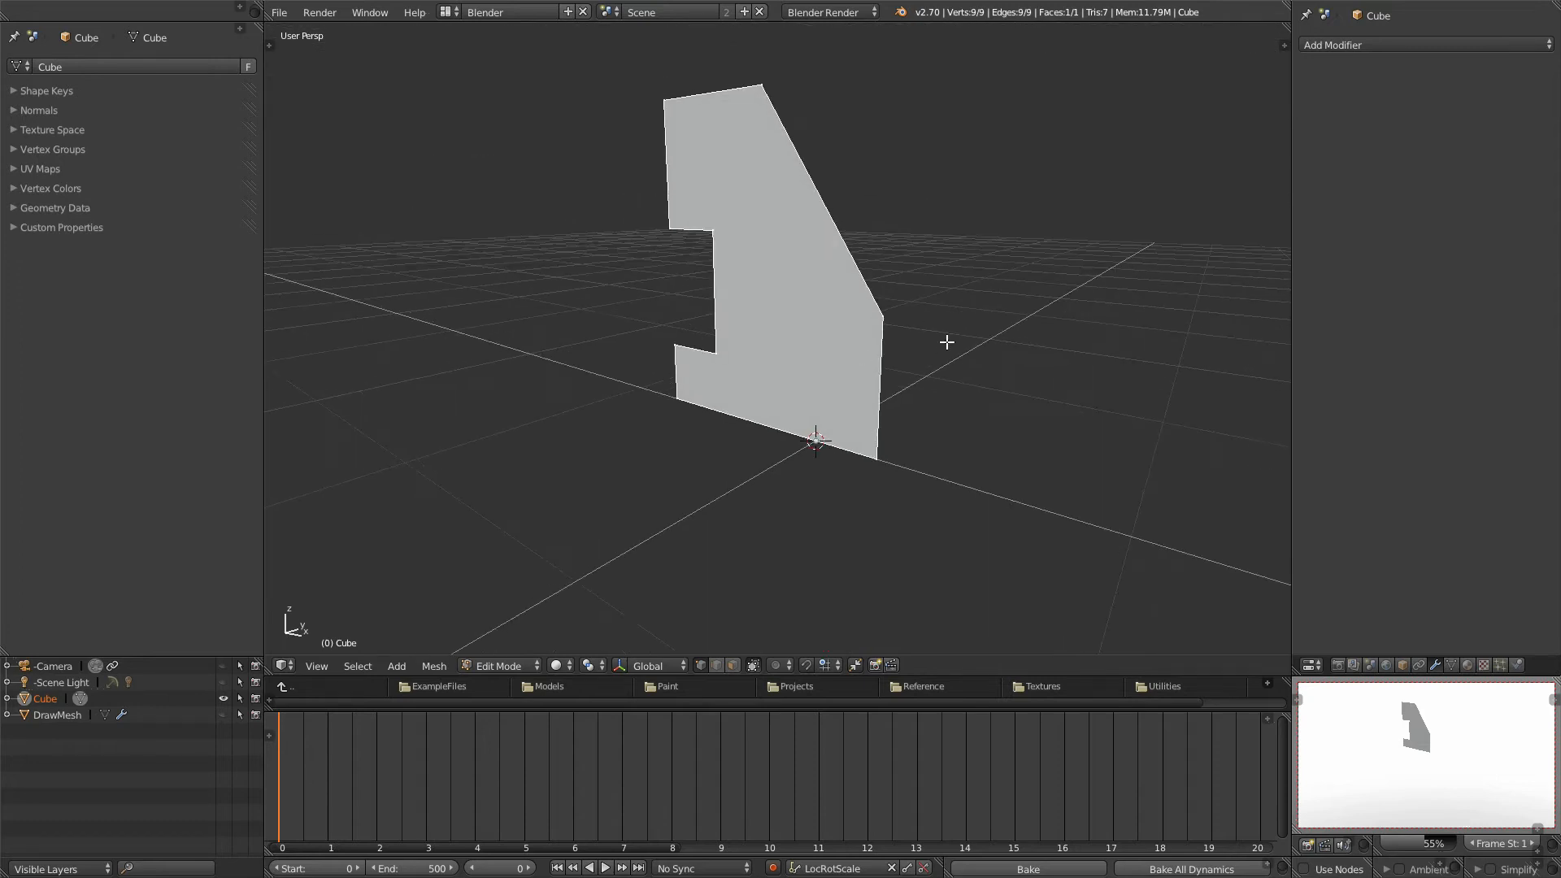
click(429, 665)
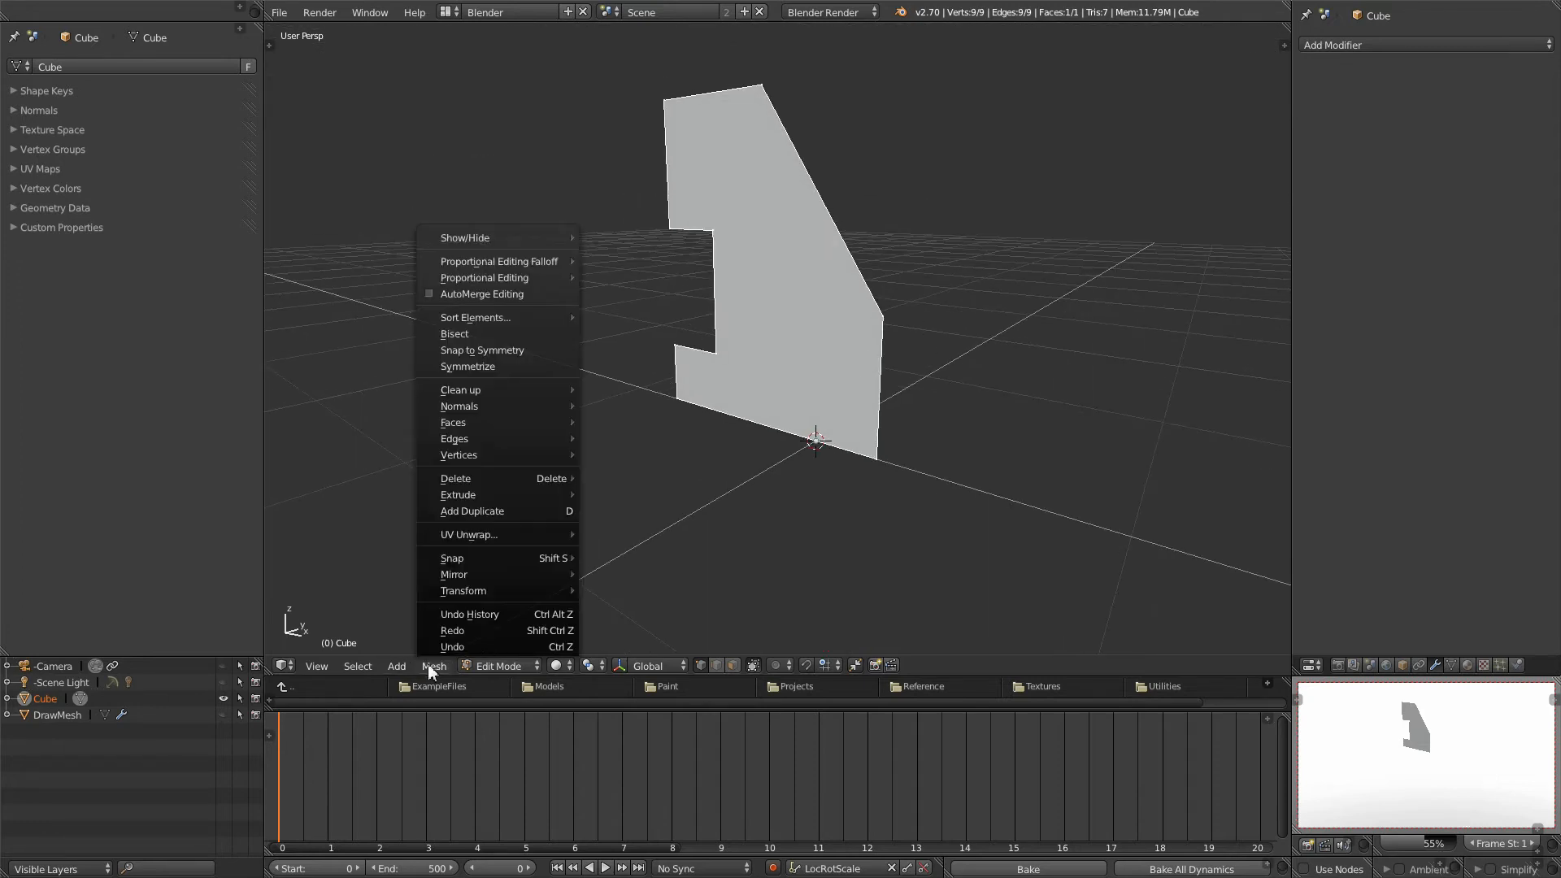
mouse_move(479, 422)
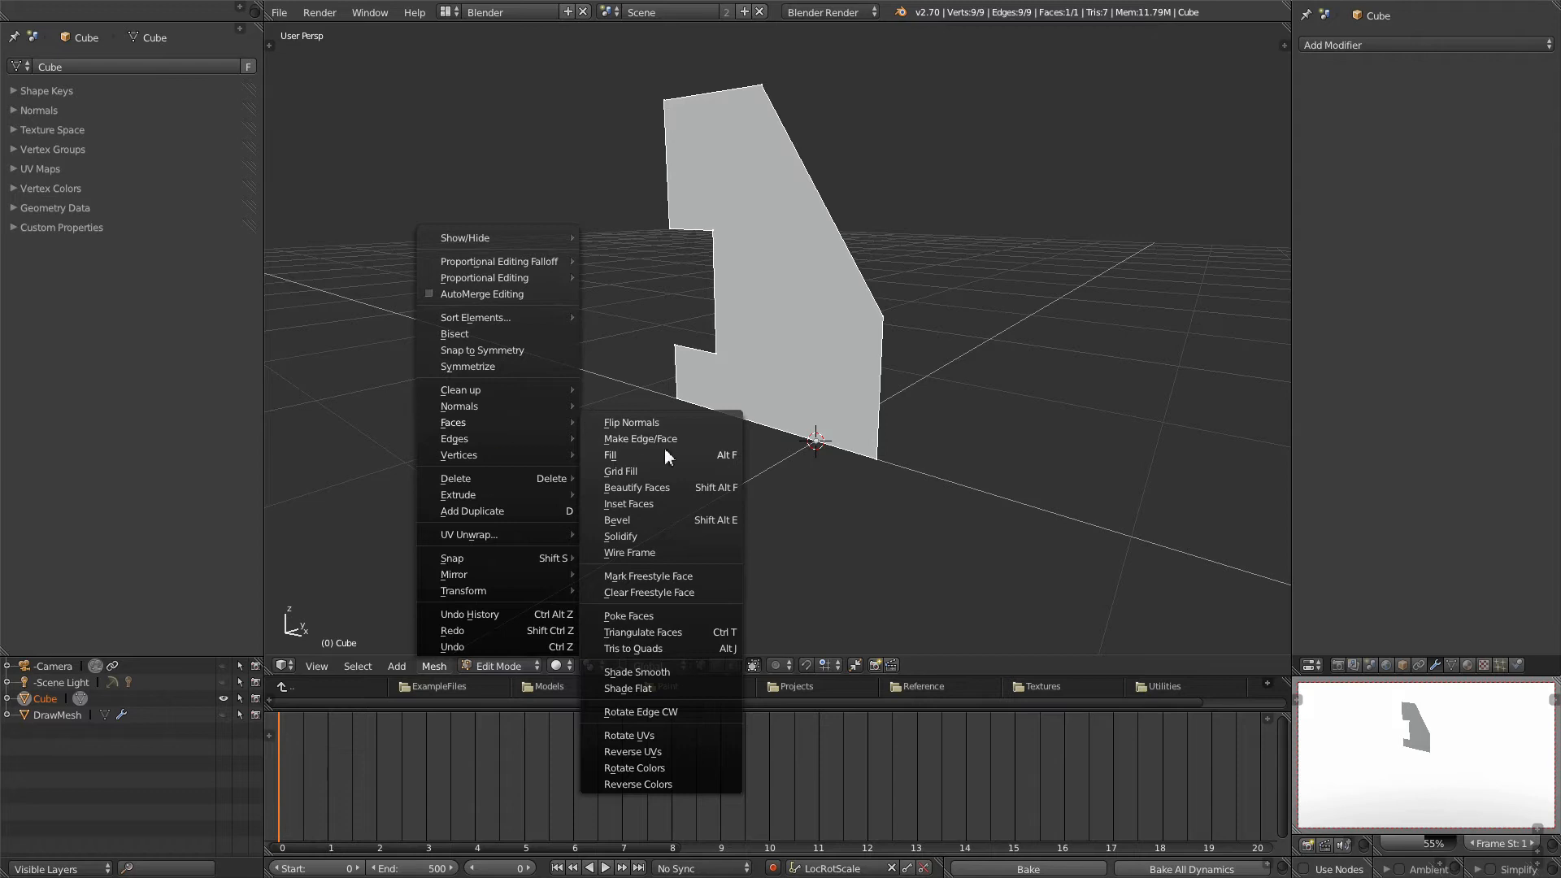
middle_drag(1026, 310, 795, 376)
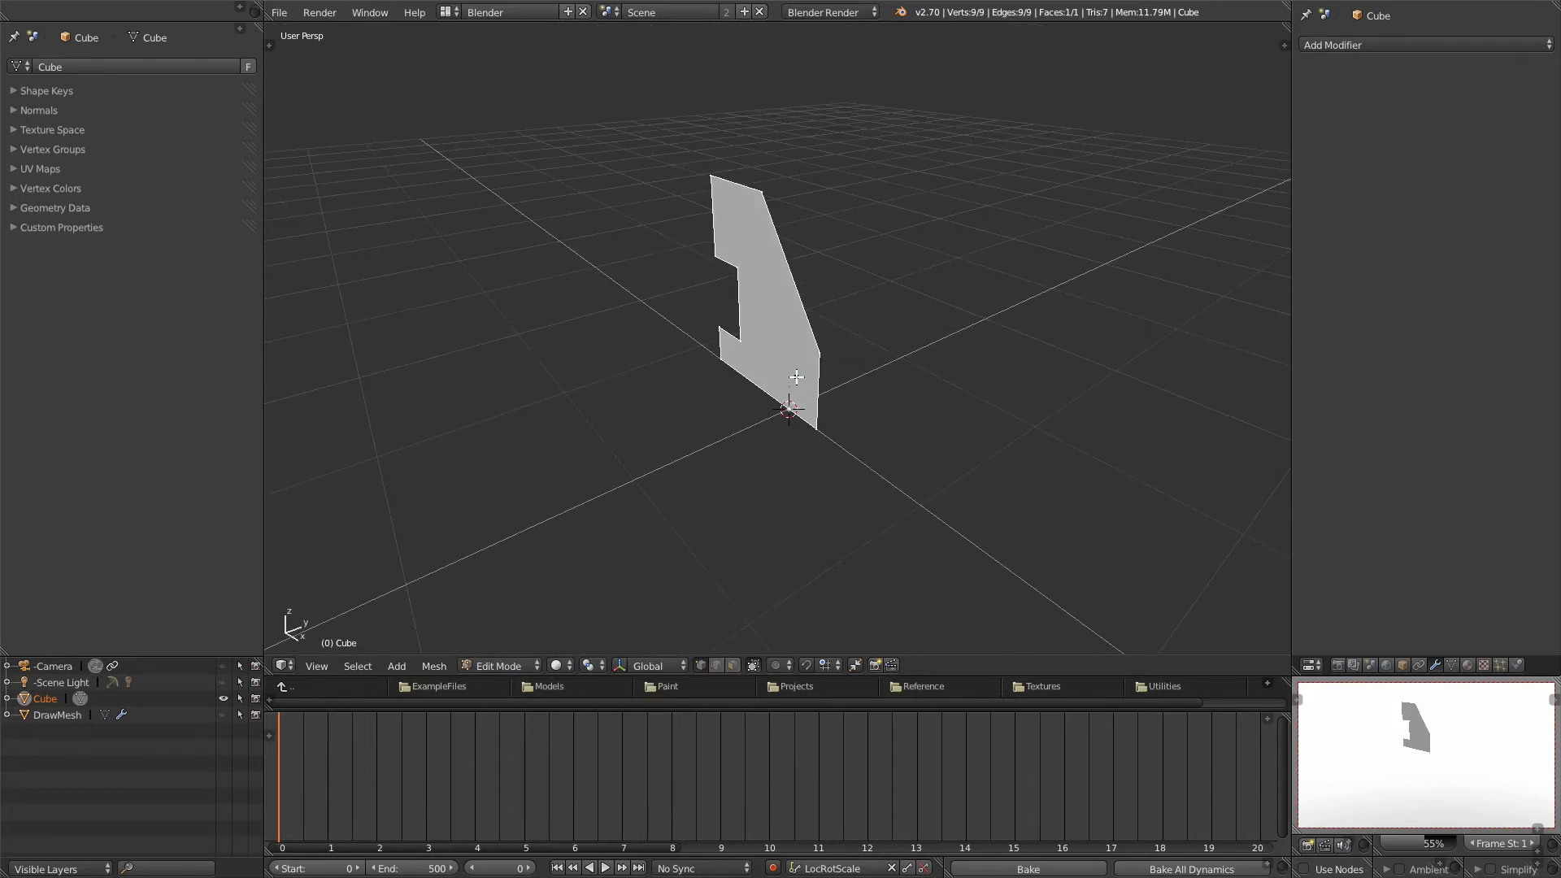
Step: Switch to face selection, extrude the profile face about 1 unit along its normal, and return to Object Mode
click(734, 665)
mouse_move(733, 358)
middle_down()
mouse_move(731, 411)
mouse_move(742, 383)
middle_up()
key(e)
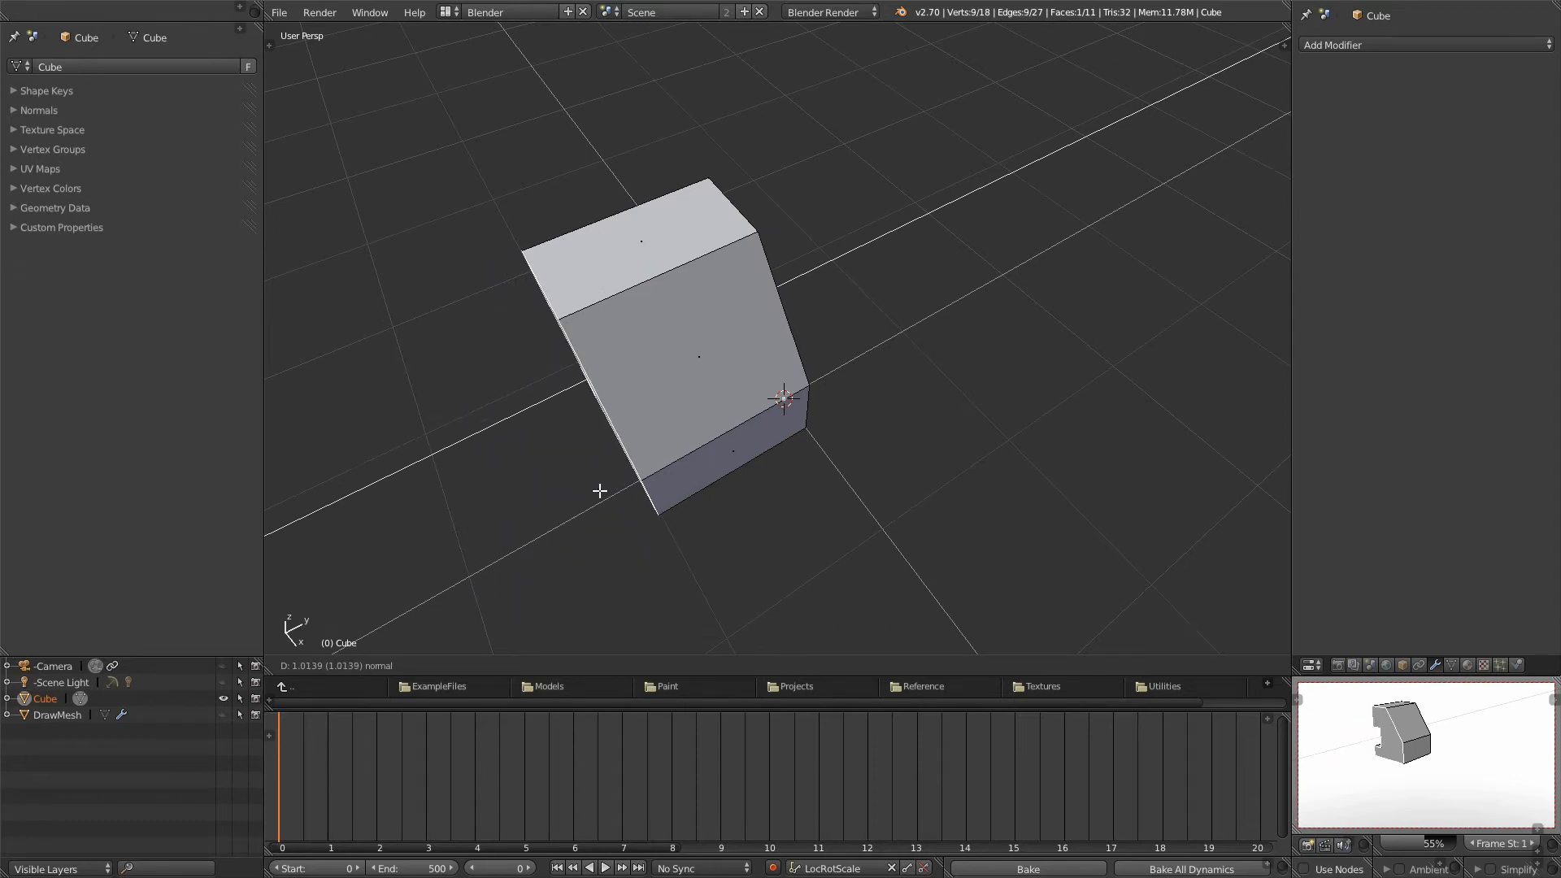
click(613, 485)
scroll(613, 485, down, 5)
middle_drag(699, 436, 751, 421)
scroll(1011, 362, up, 5)
key(Tab)
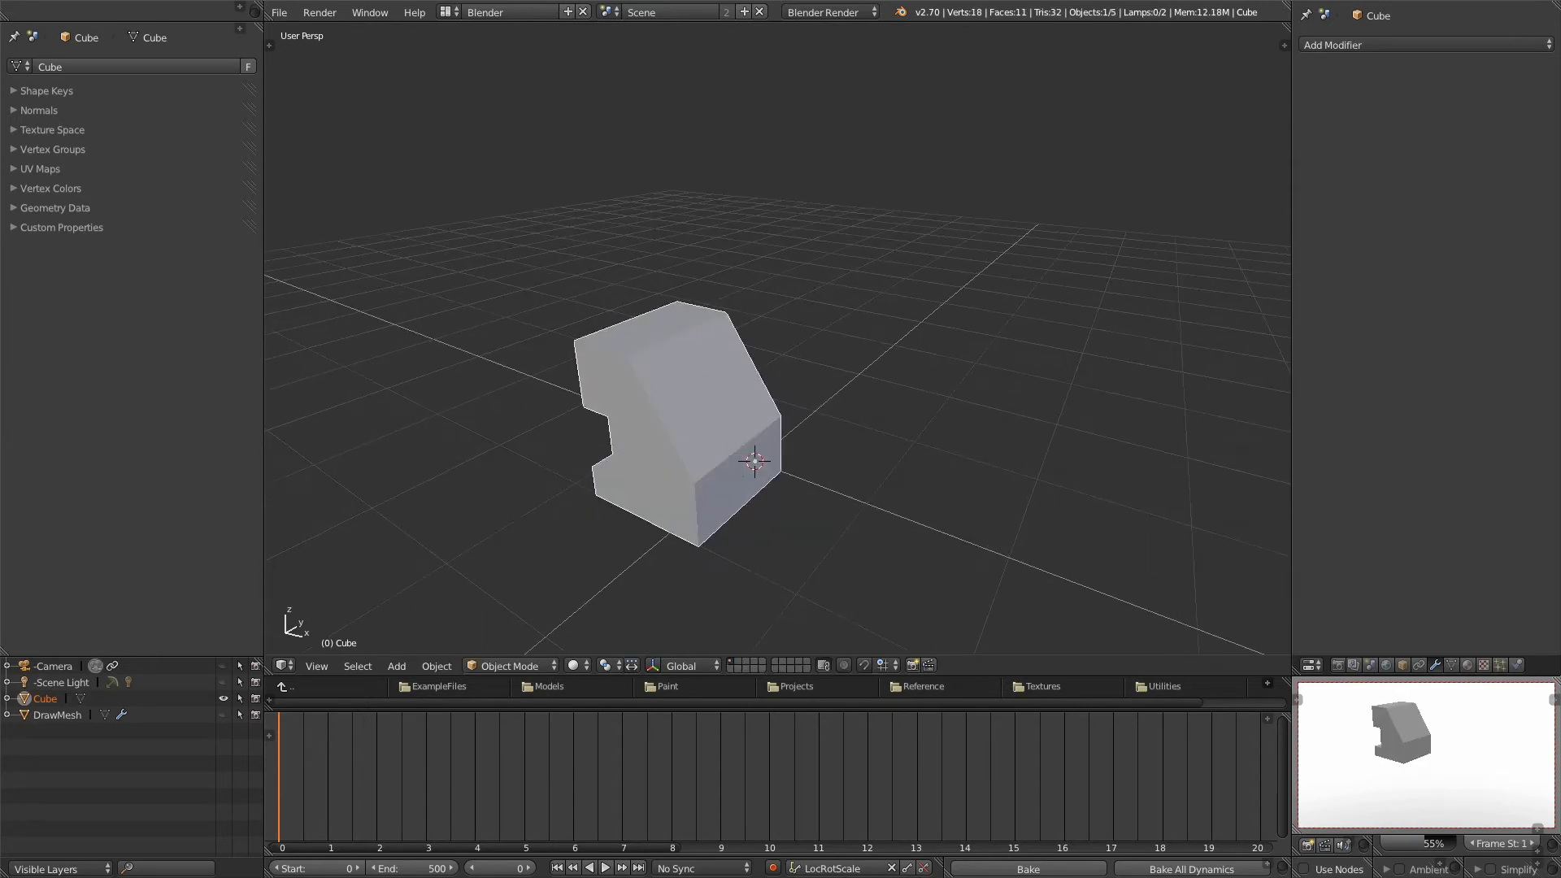
Step: Add a Mirror modifier to the extruded profile, mirroring across the X axis
scroll(749, 421, down, 3)
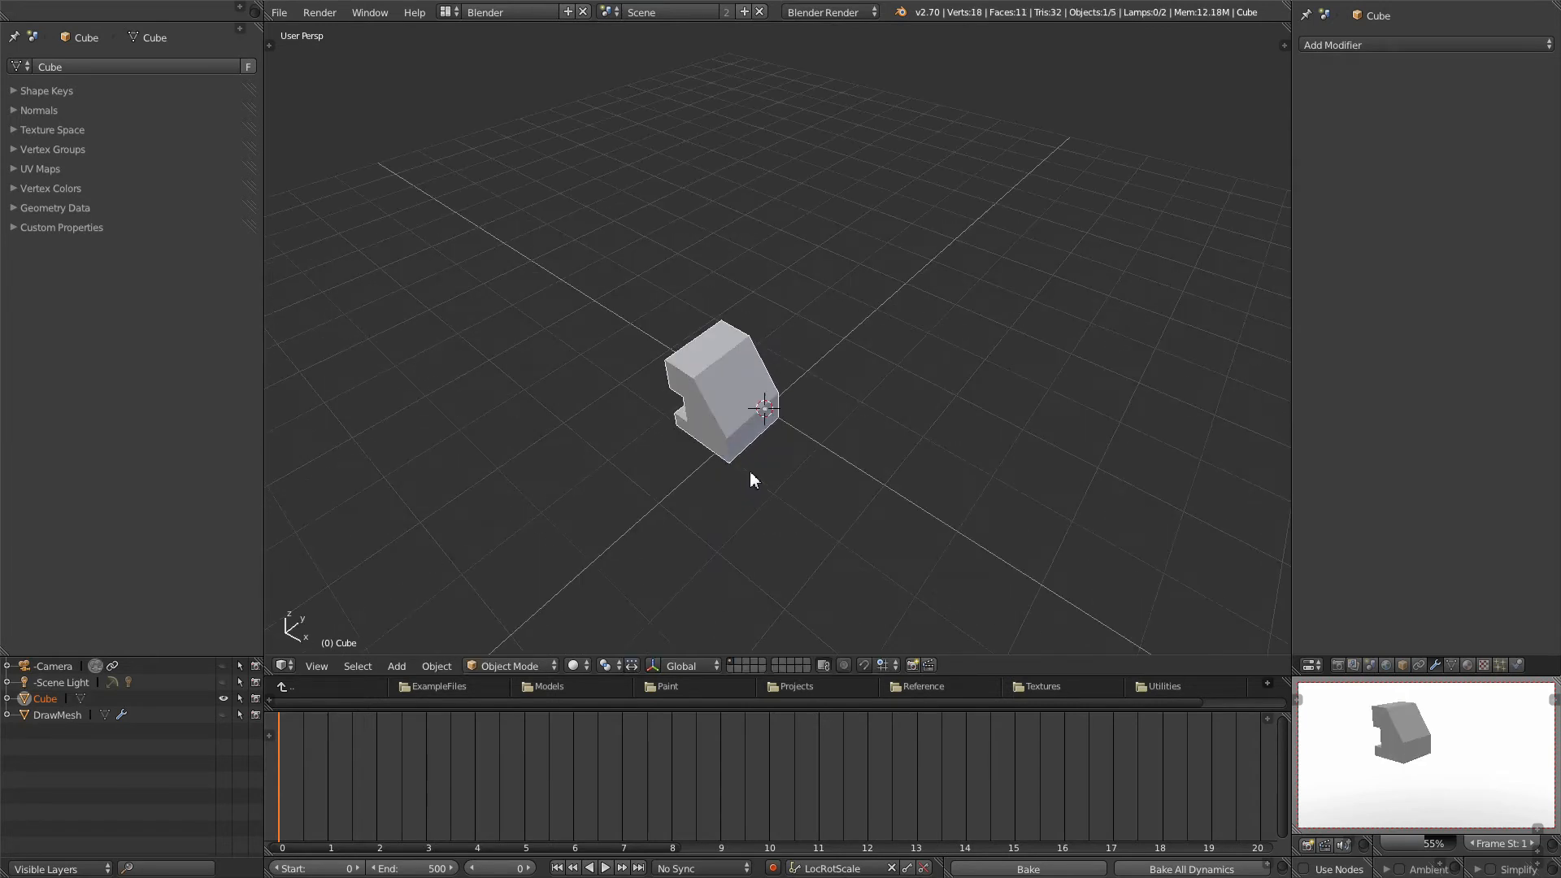
scroll(770, 473, up, 1)
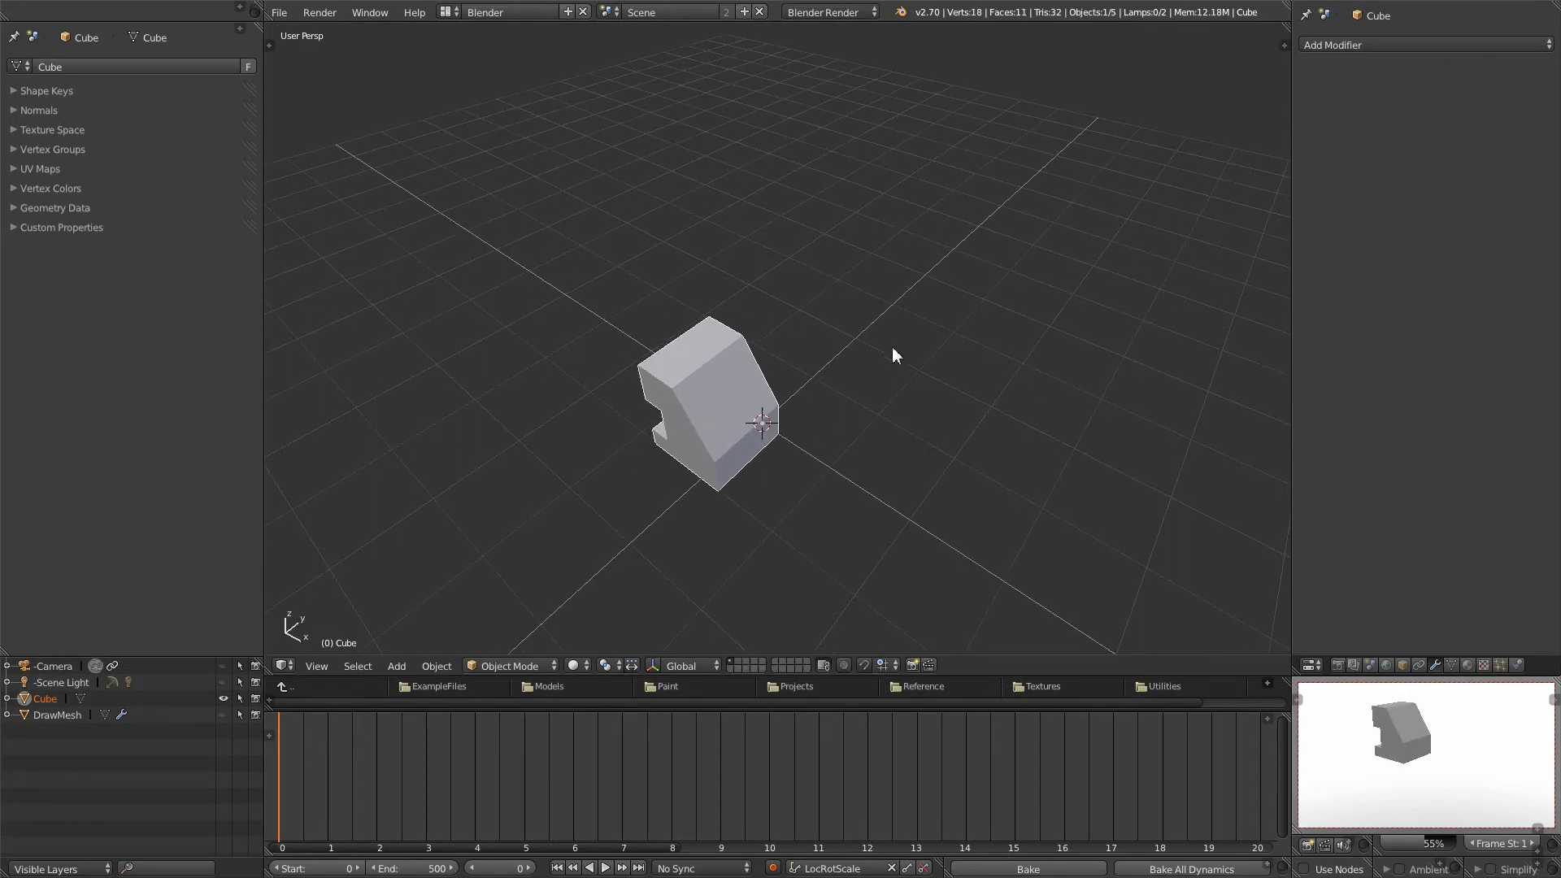
click(1437, 45)
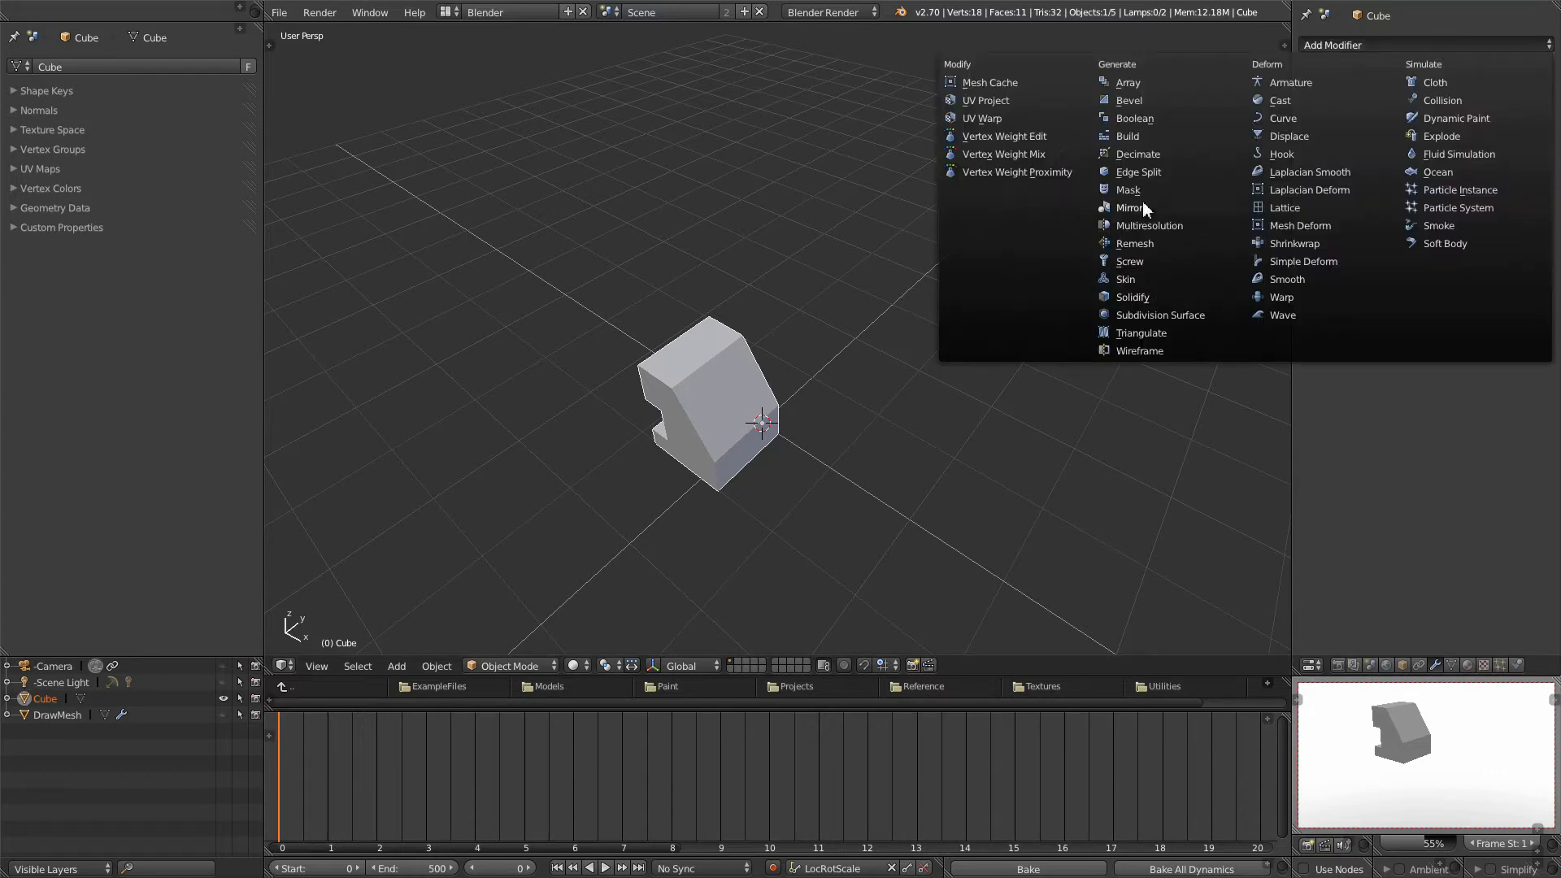
key(ctrl+shift+m)
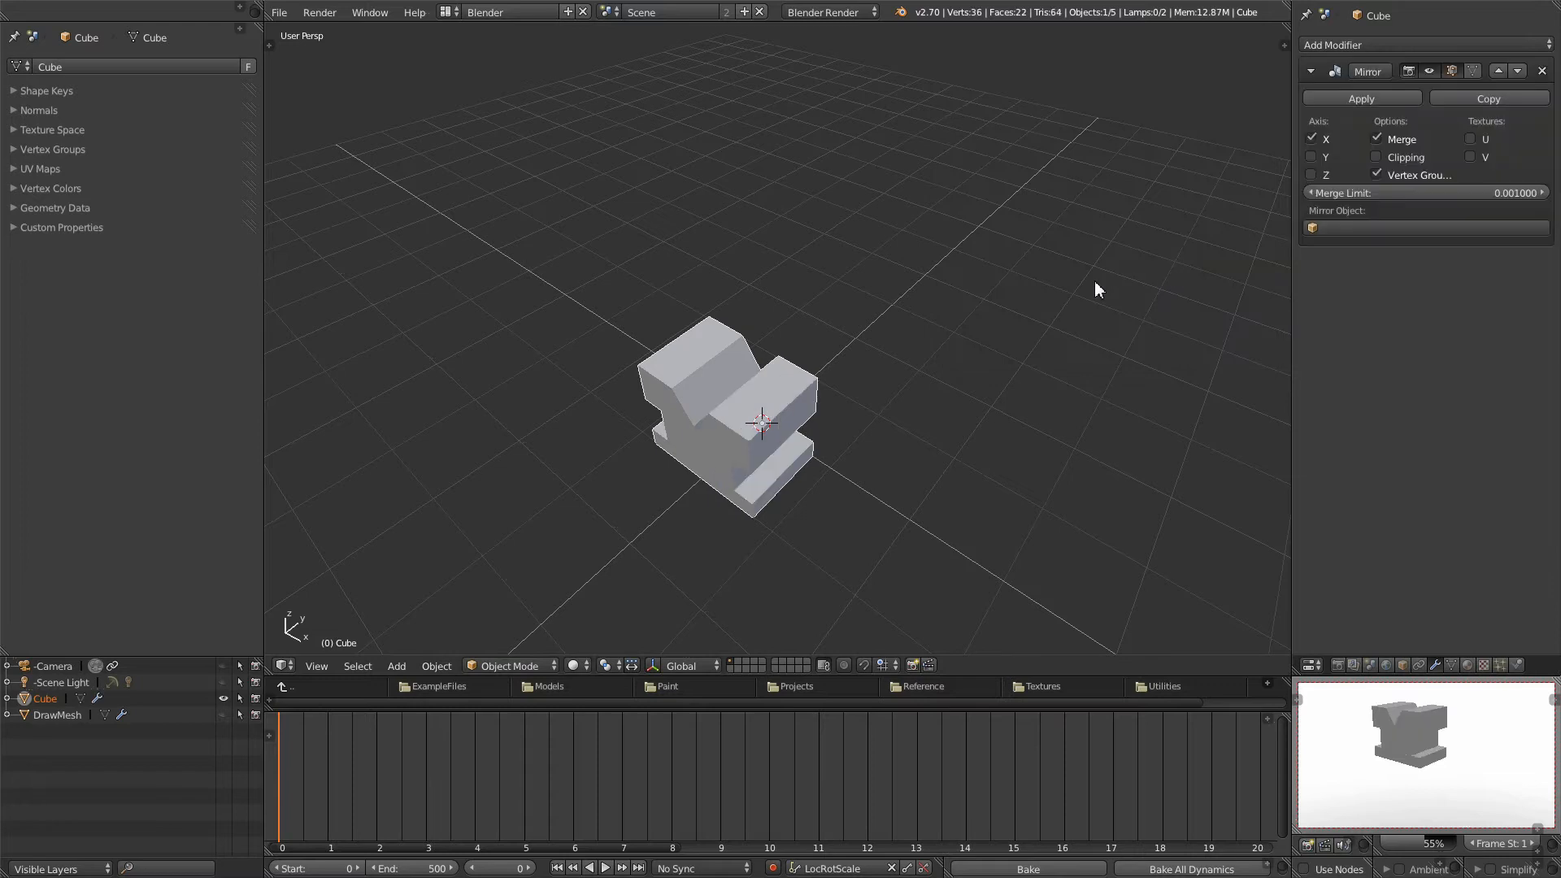
Step: Move the whole mesh about 0.55 units in negative X in Edit Mode to open a gap between the mirrored halves
middle_drag(803, 534, 870, 537)
key(KP_7)
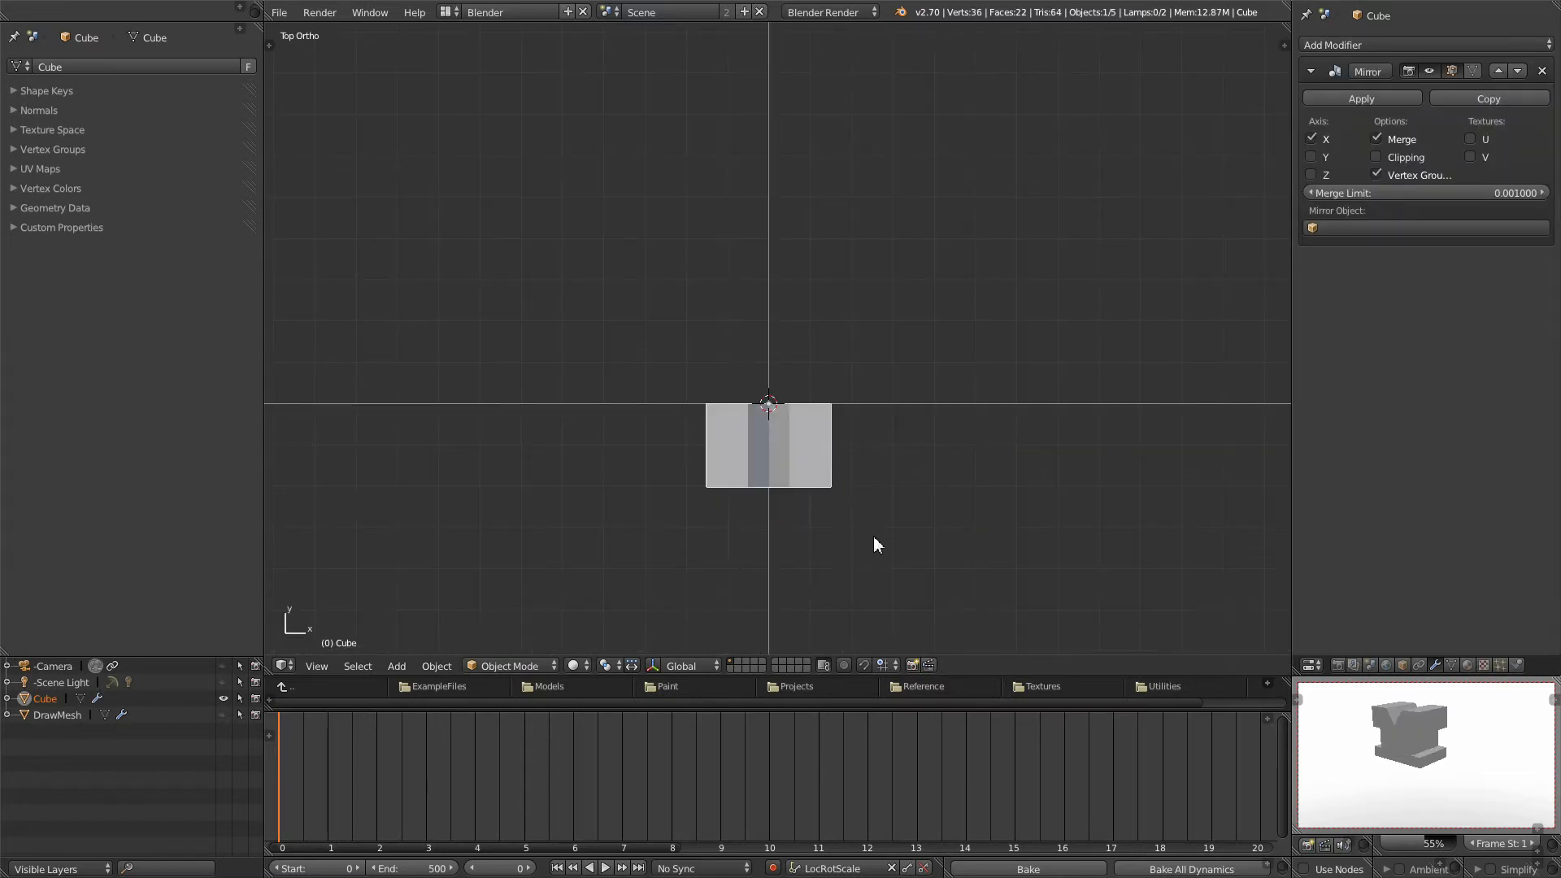
key(Tab)
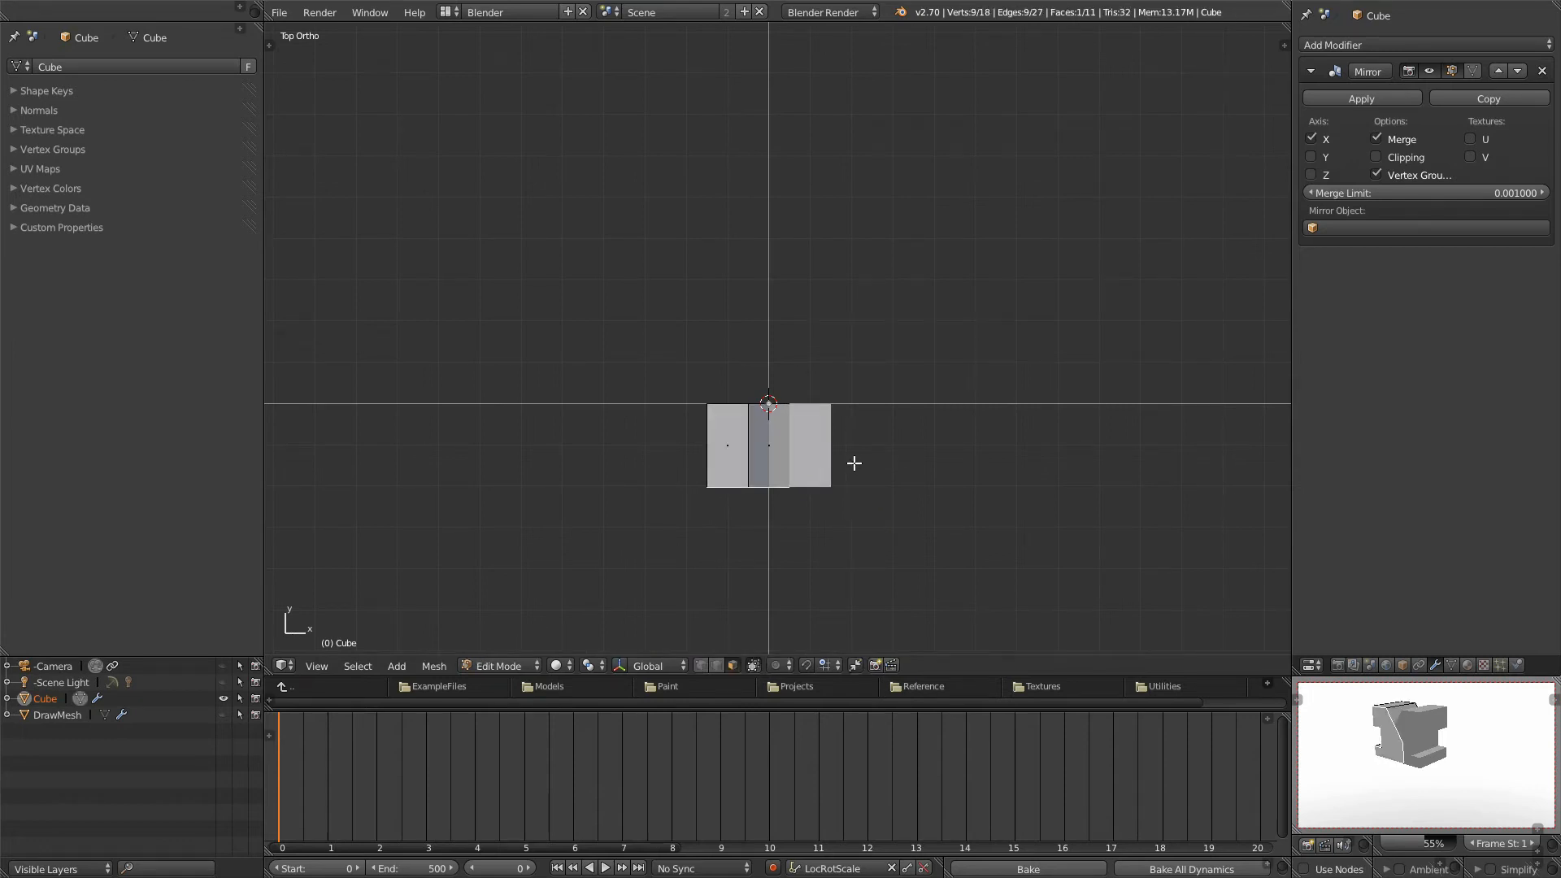
key(a)
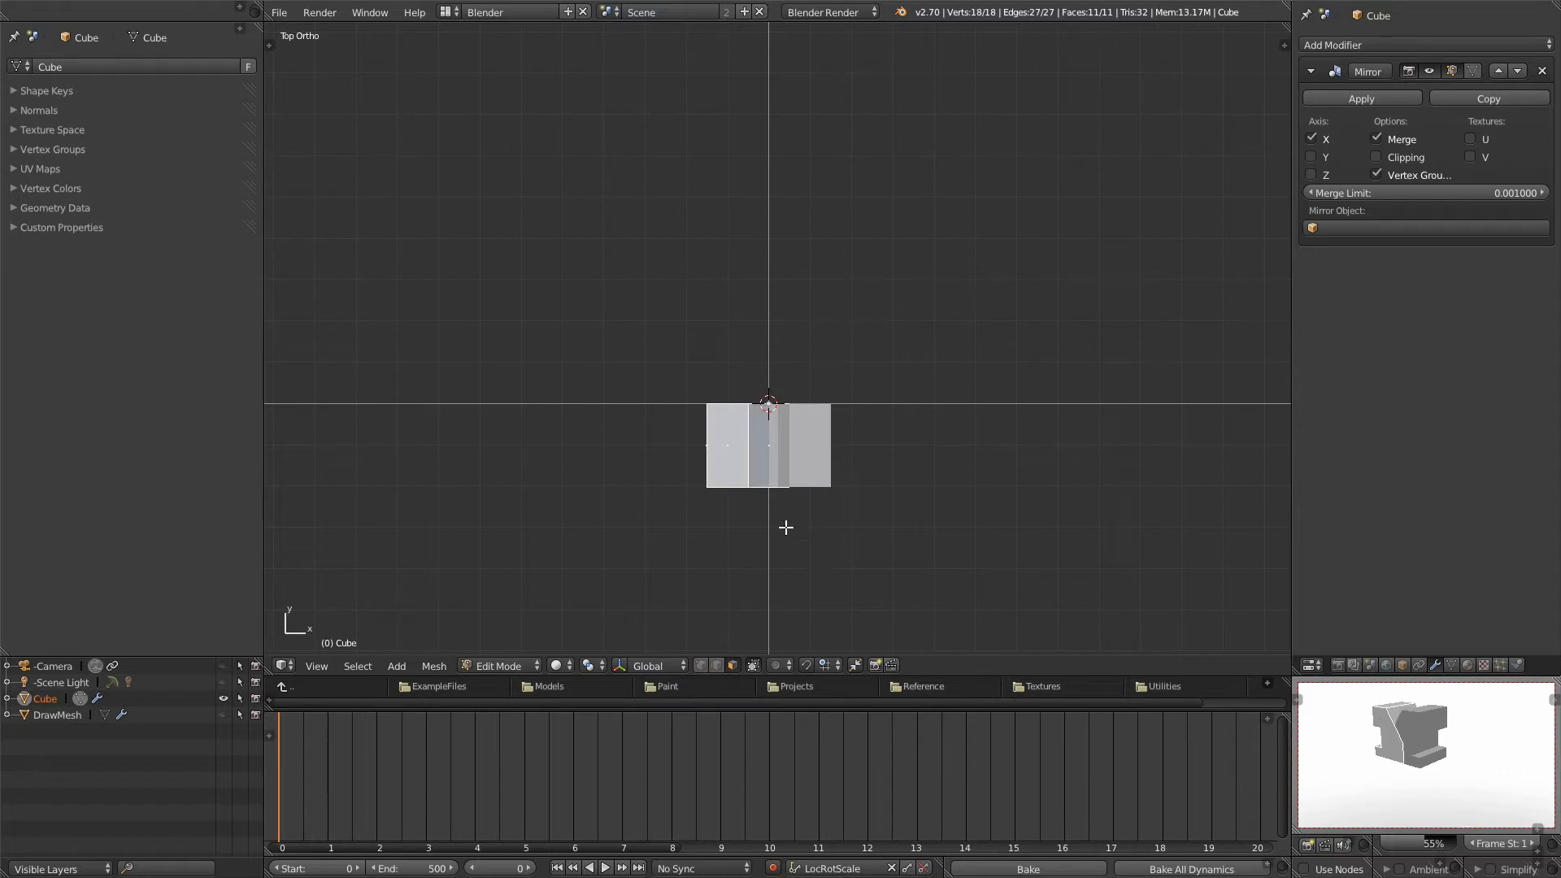
key(g)
key(x)
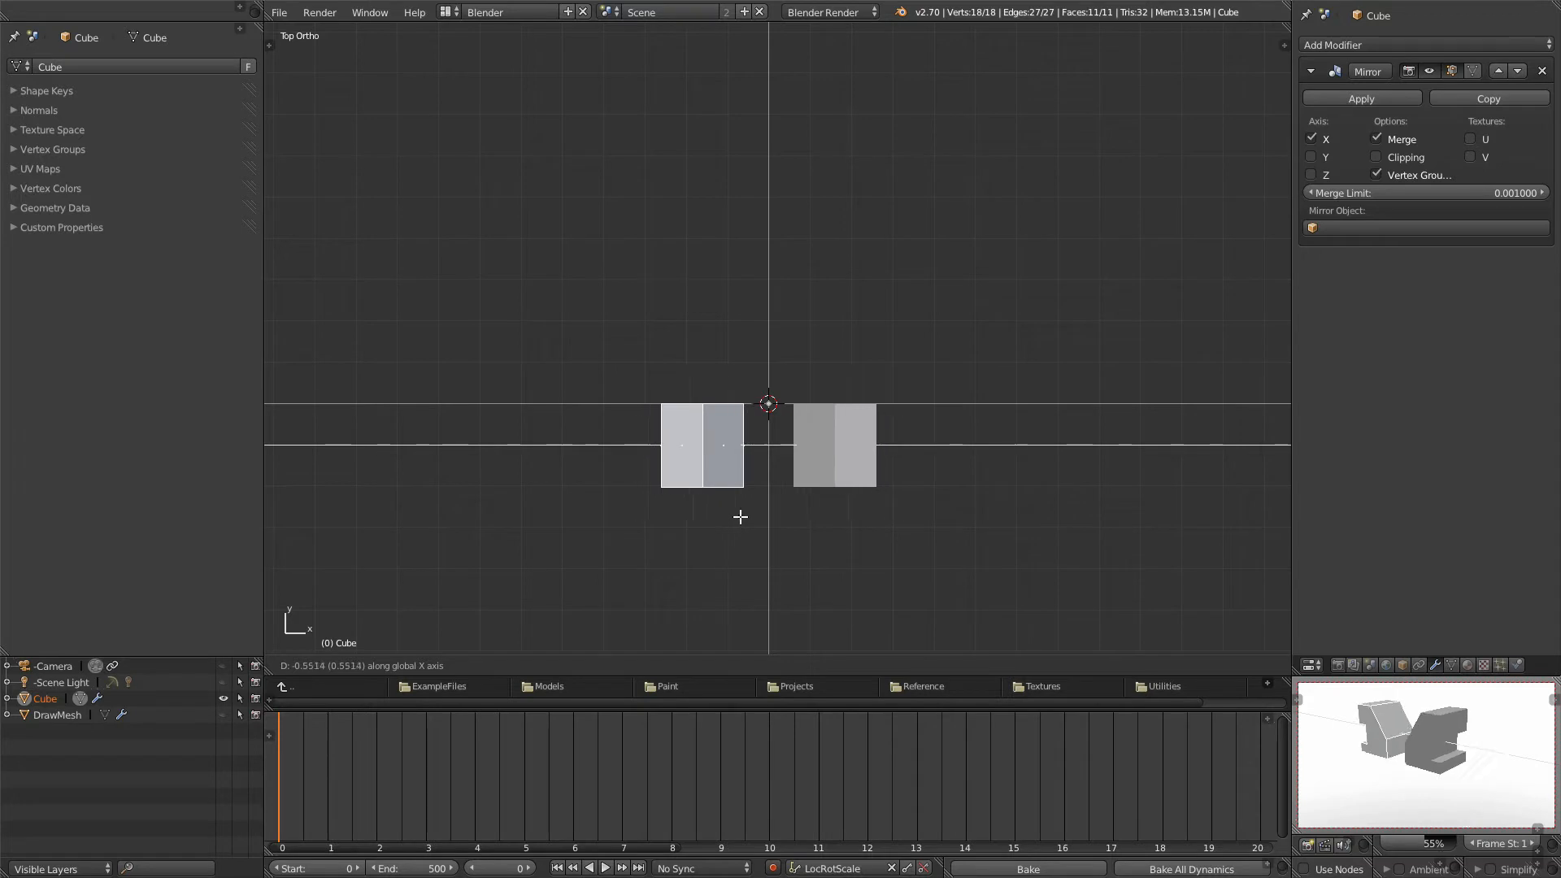
click(737, 517)
middle_drag(756, 512, 843, 452)
key(Tab)
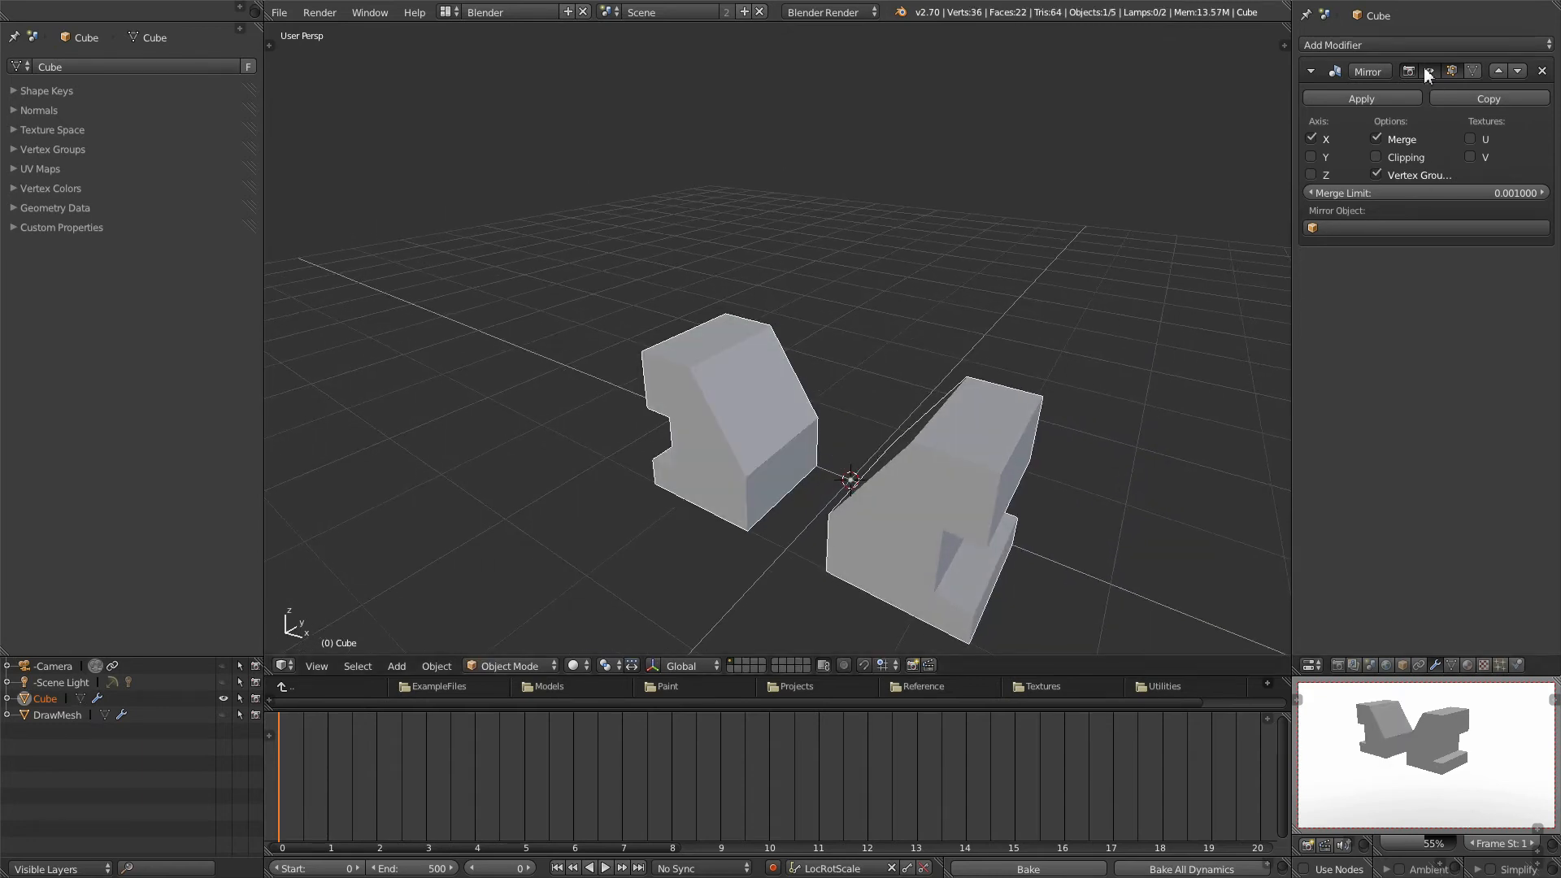
Step: Add a Bevel modifier to the track piece with 2 segments and a width of 0.04
click(1402, 46)
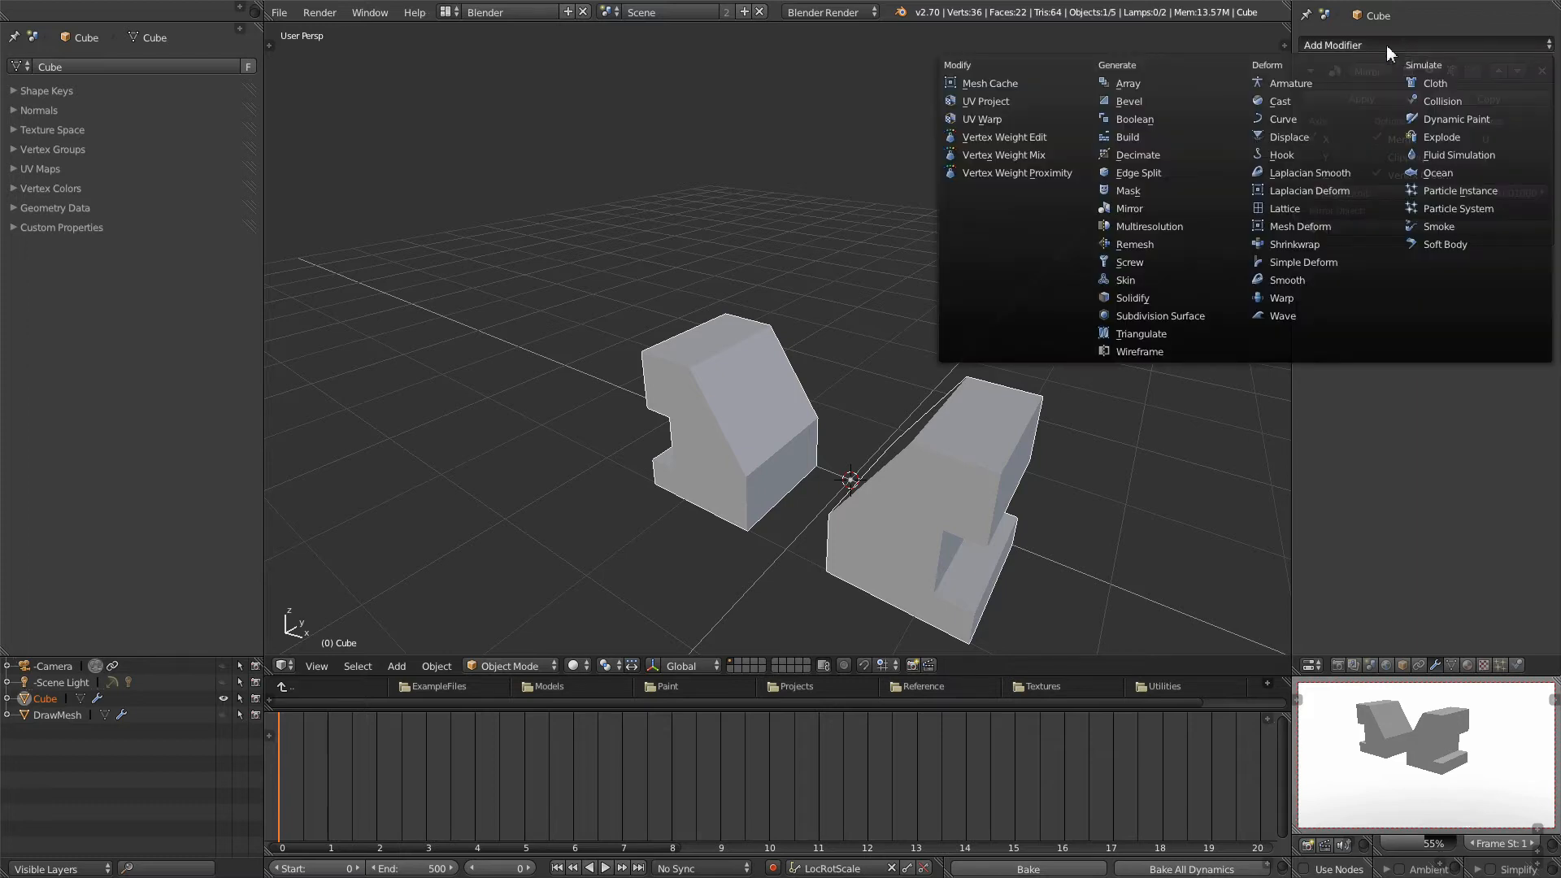
click(1139, 102)
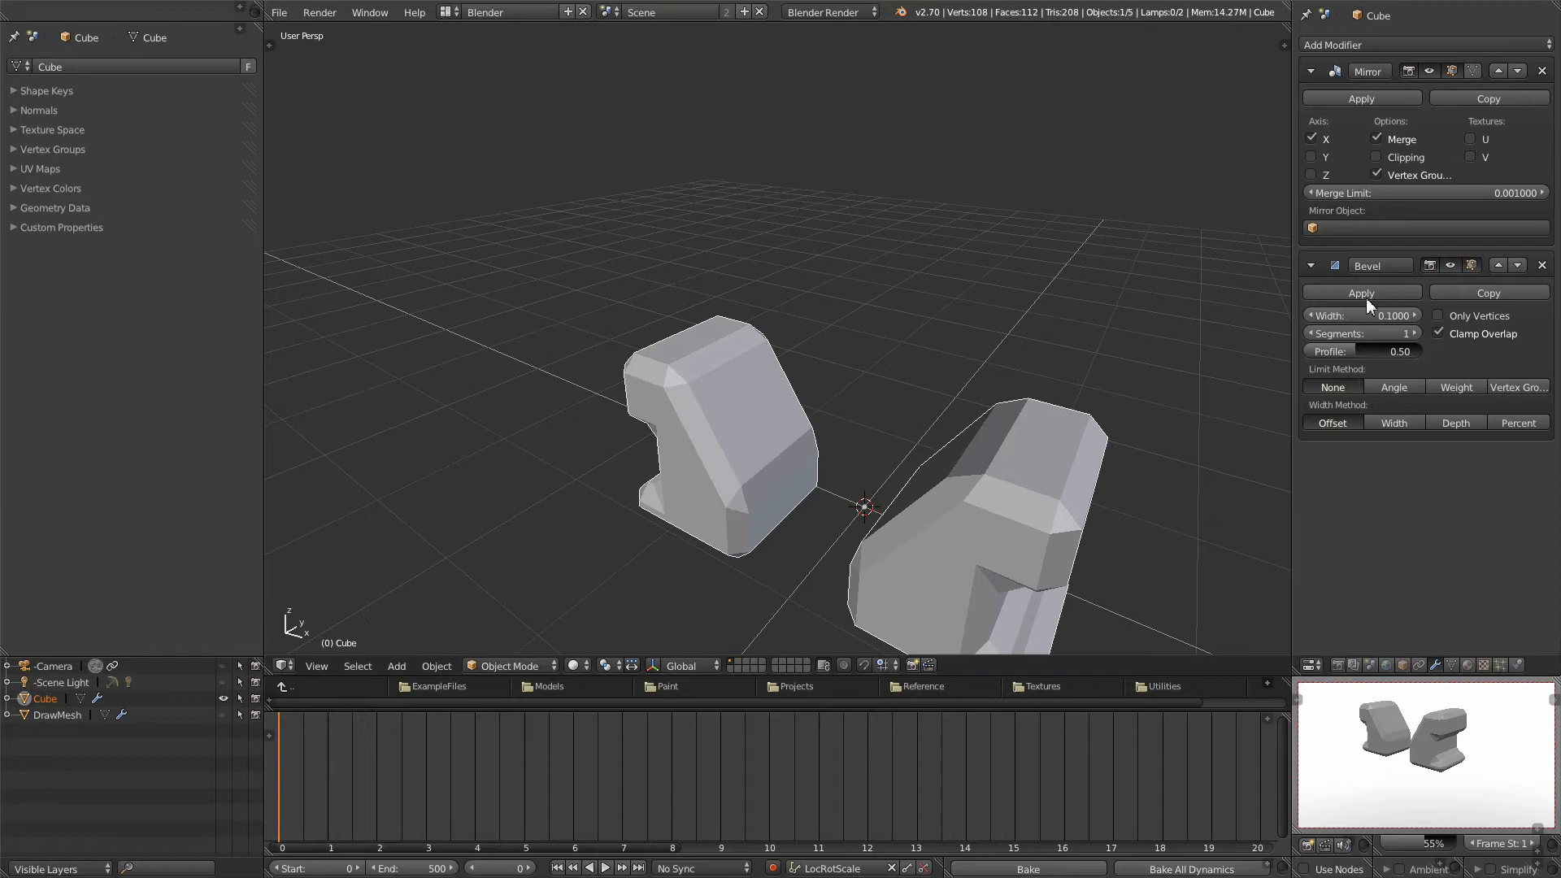
click(1420, 329)
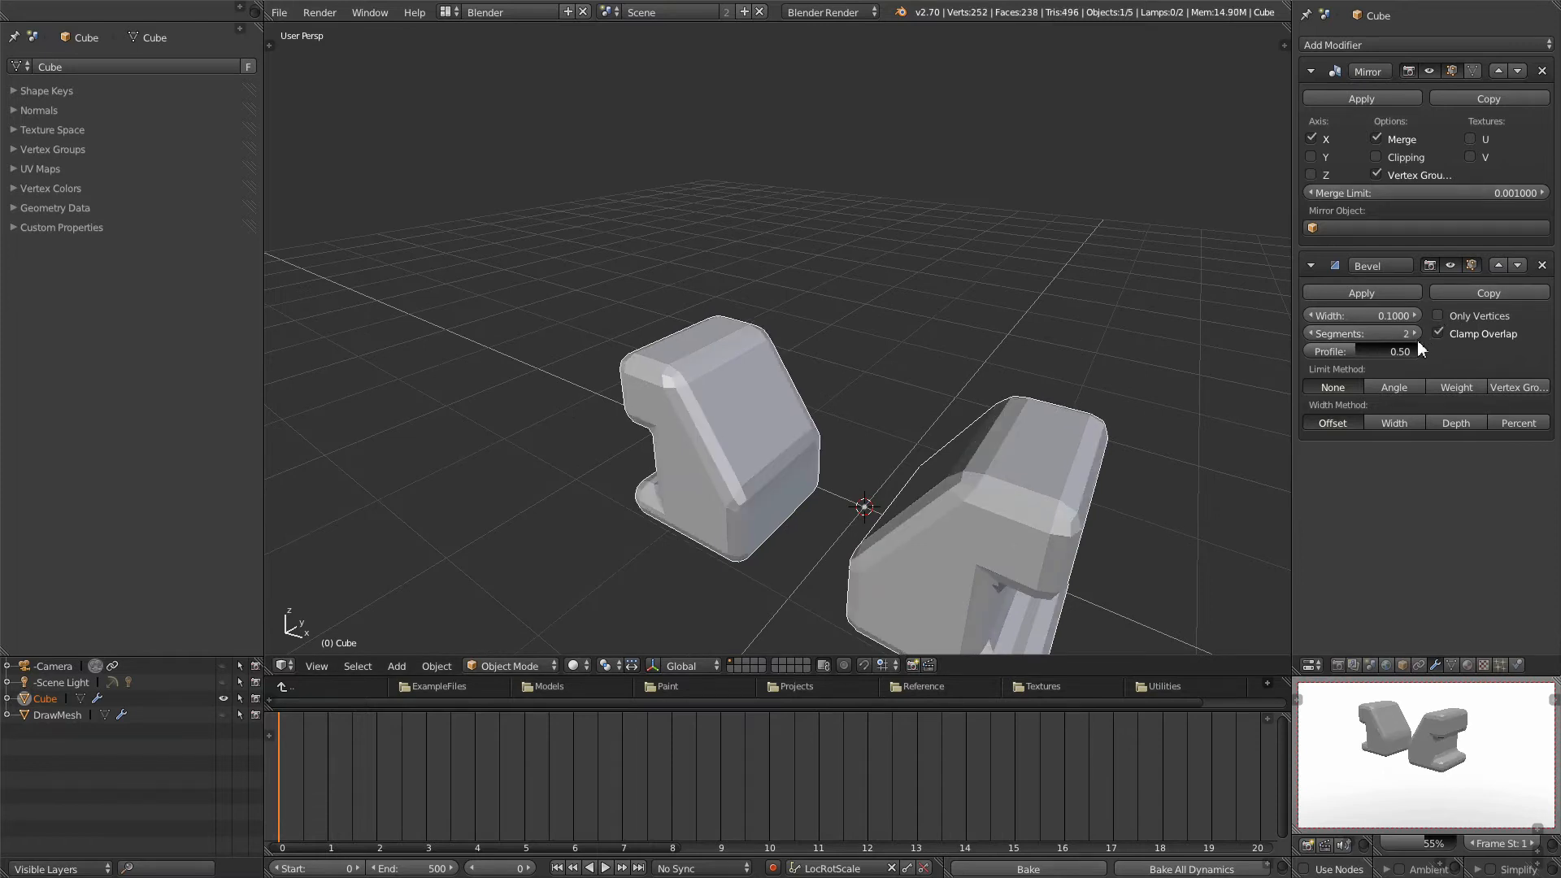
drag(1393, 314, 1334, 317)
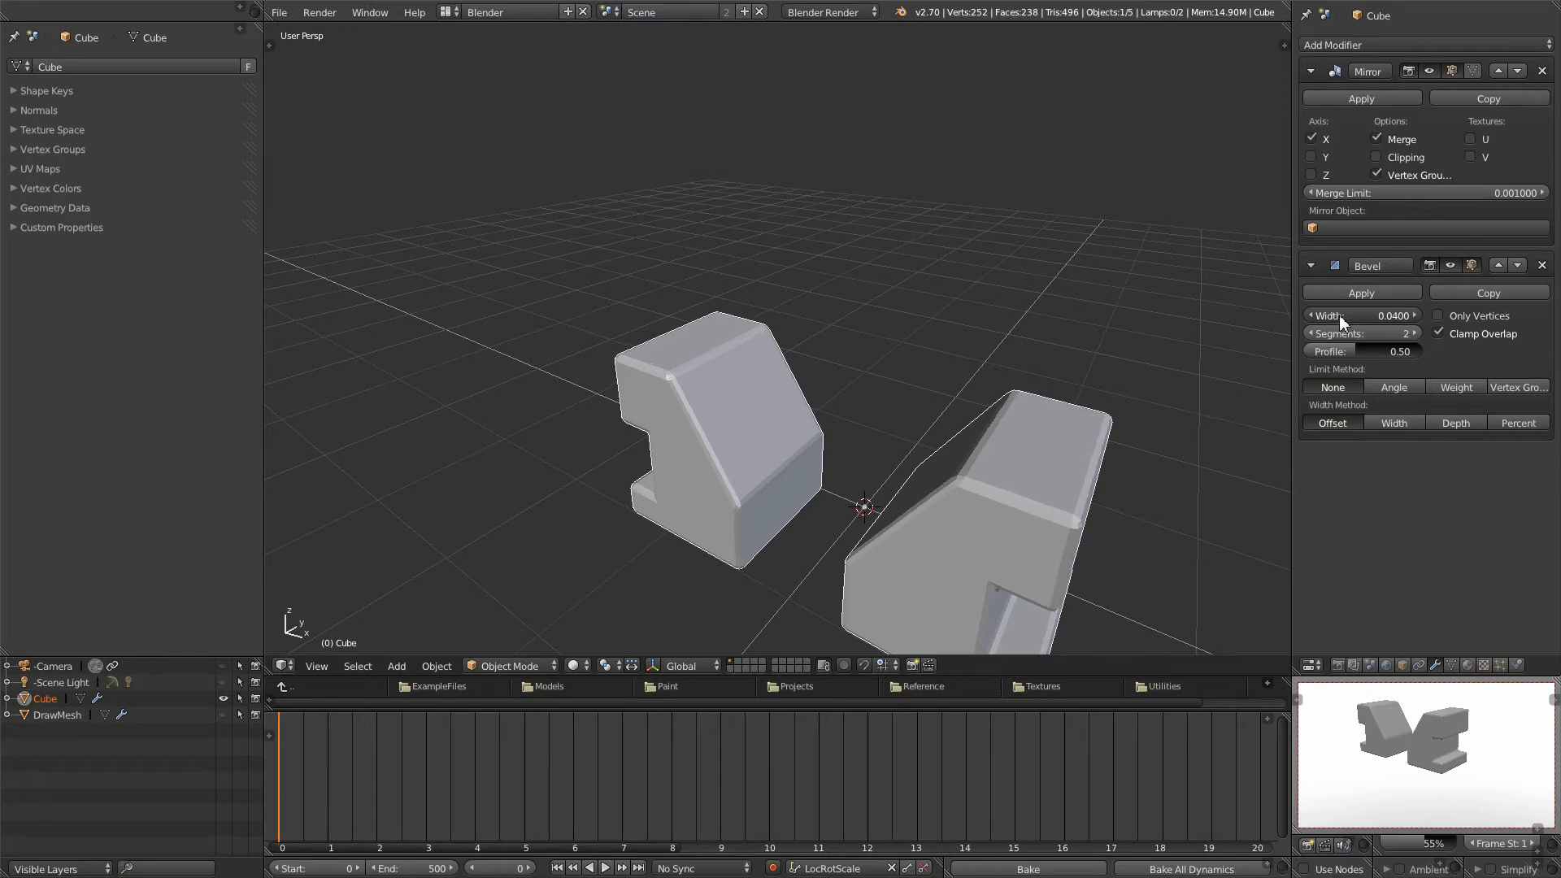
Step: Apply smooth shading to the track piece
middle_drag(759, 471, 812, 470)
key(t)
key(n)
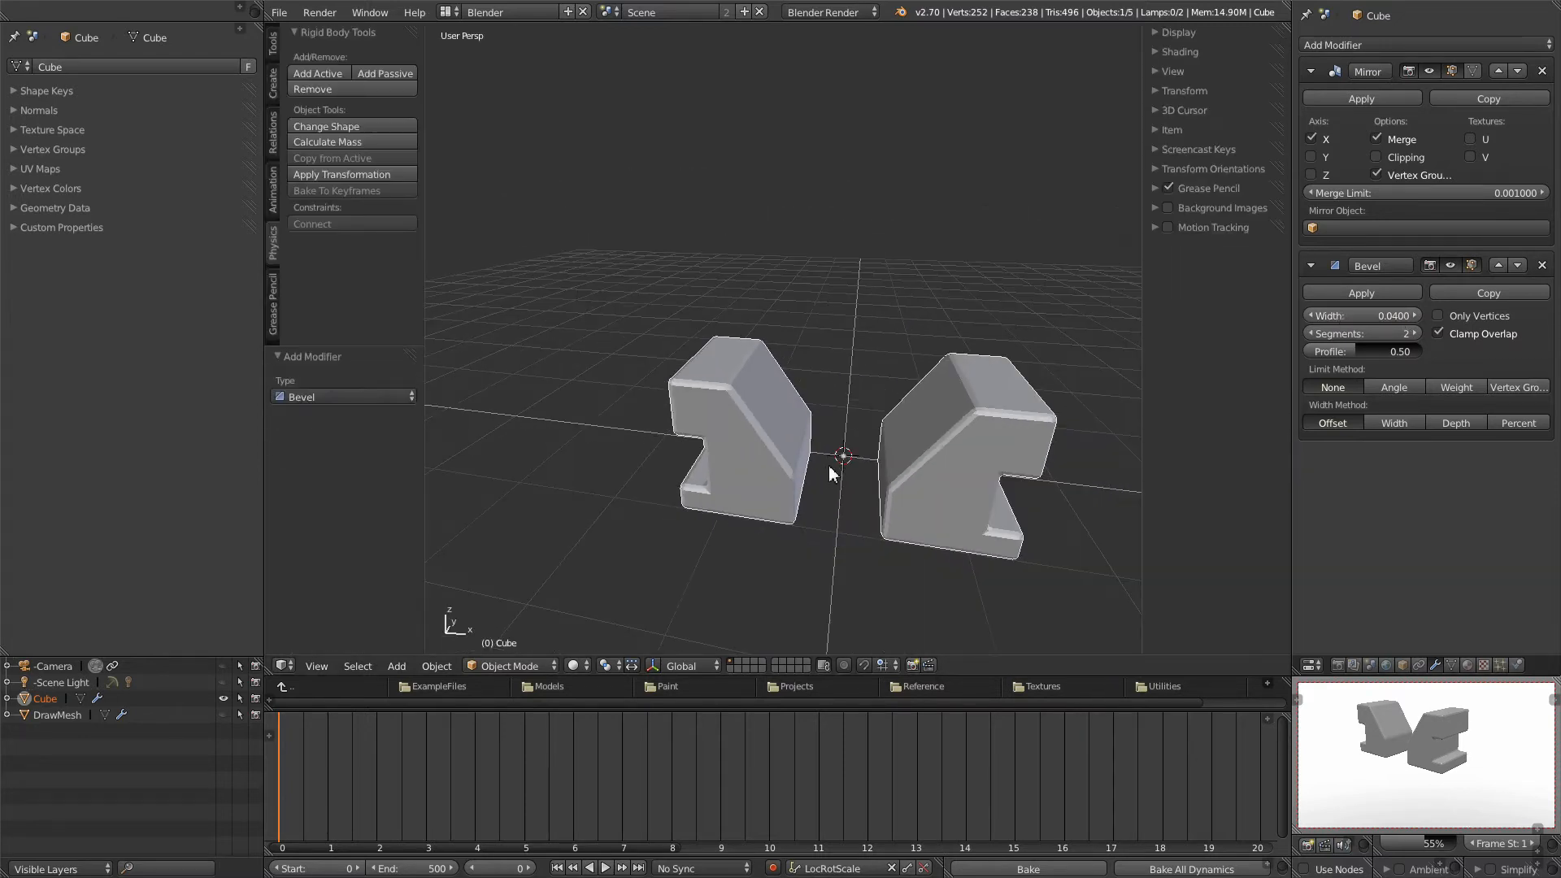
click(274, 45)
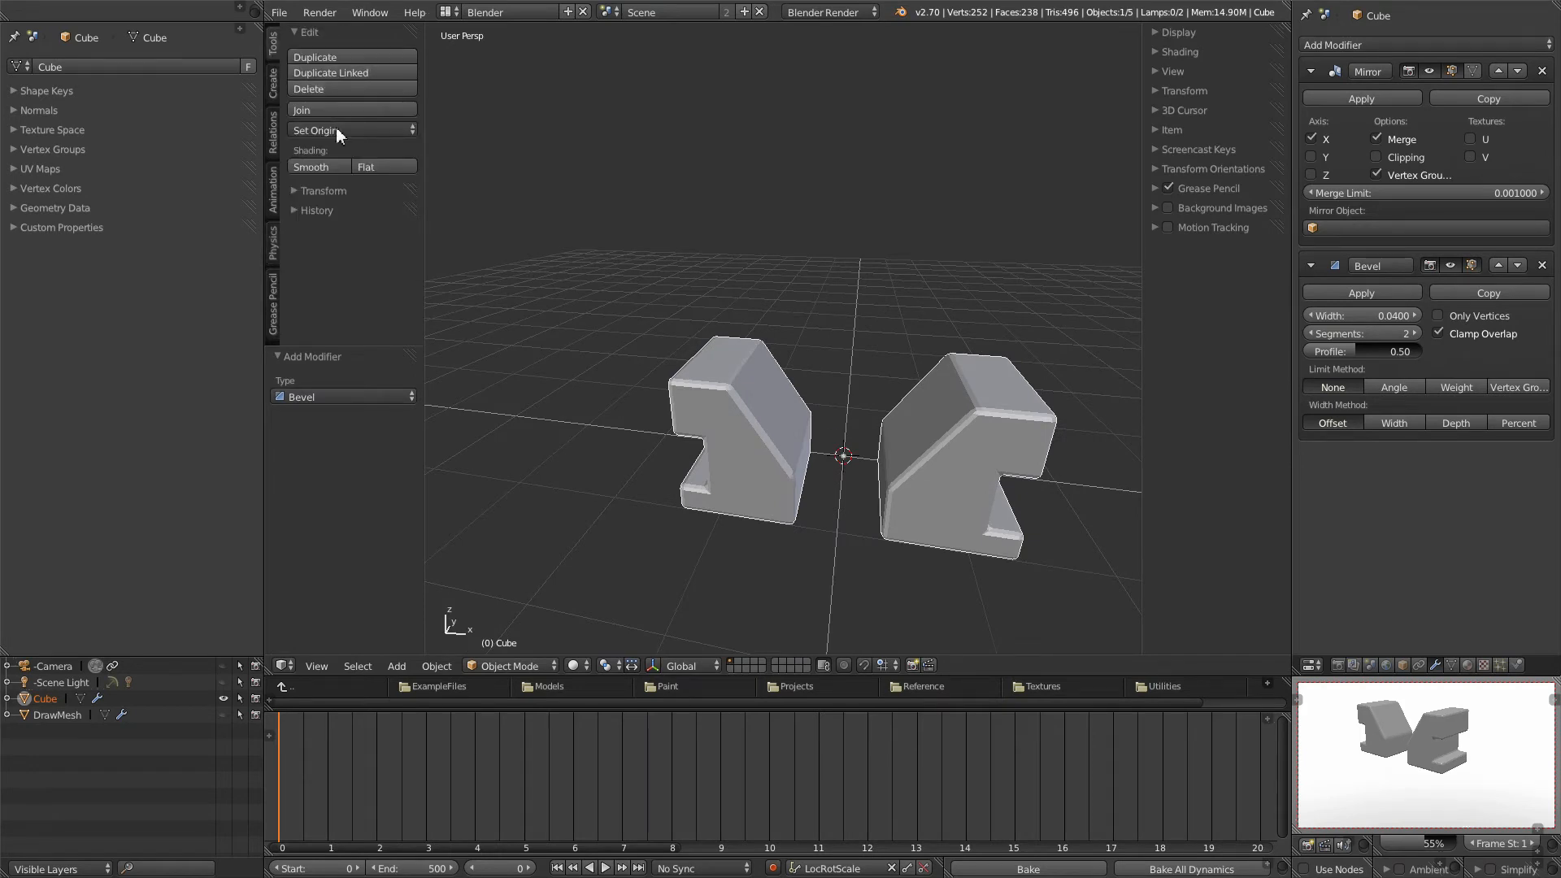
click(328, 166)
mouse_move(974, 457)
middle_down()
mouse_move(798, 513)
mouse_move(634, 470)
mouse_move(881, 456)
middle_up()
key(t)
key(n)
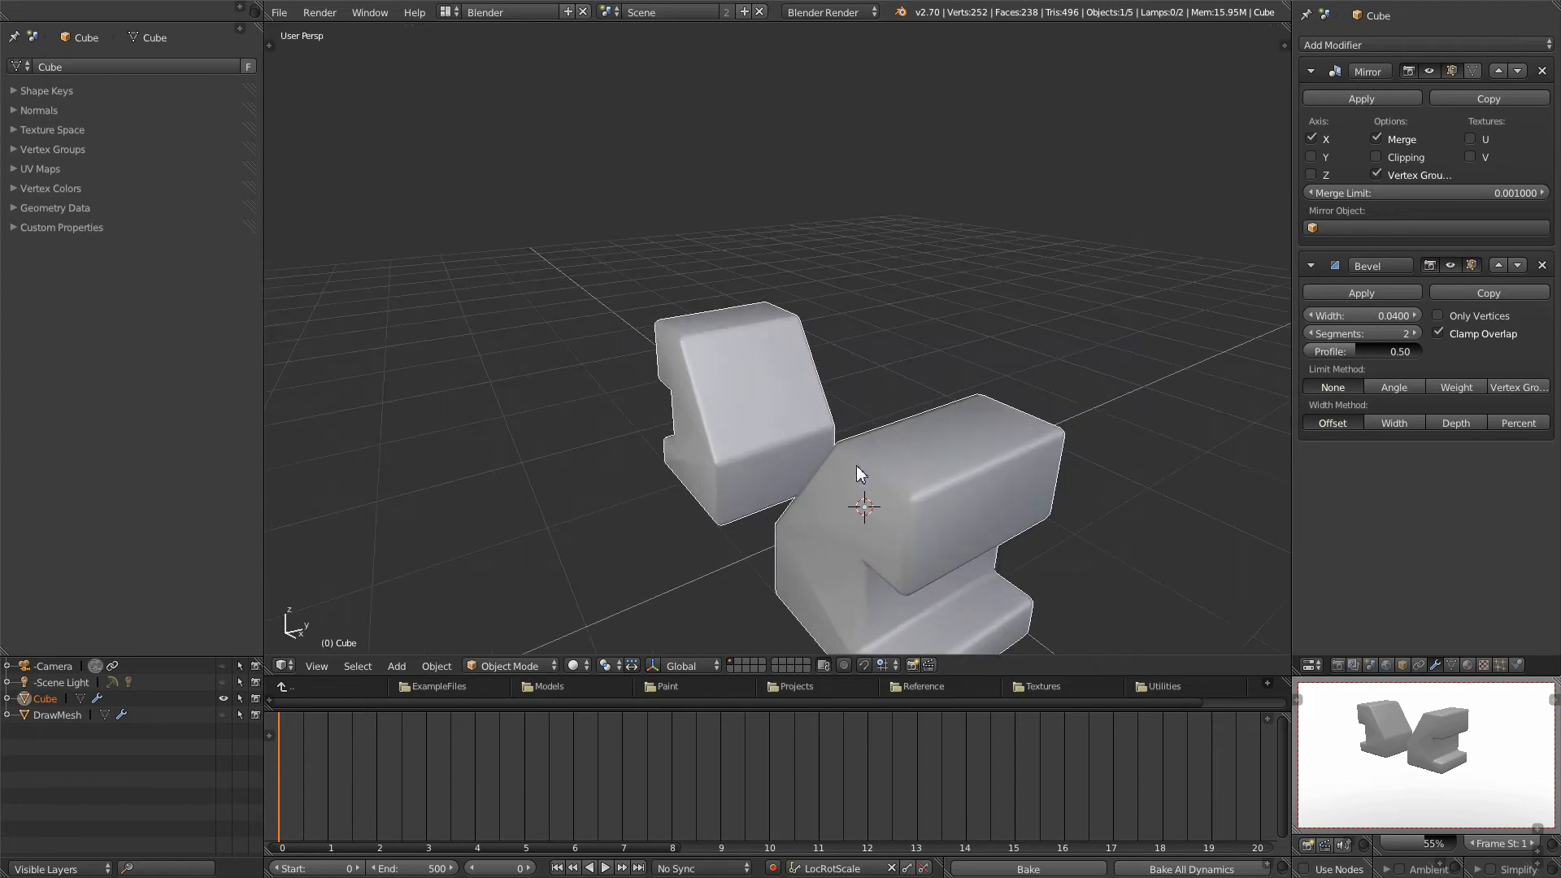
Step: Delete the two profile-shaped end faces of the track piece in Edit Mode
middle_drag(1035, 518, 853, 435)
key(Tab)
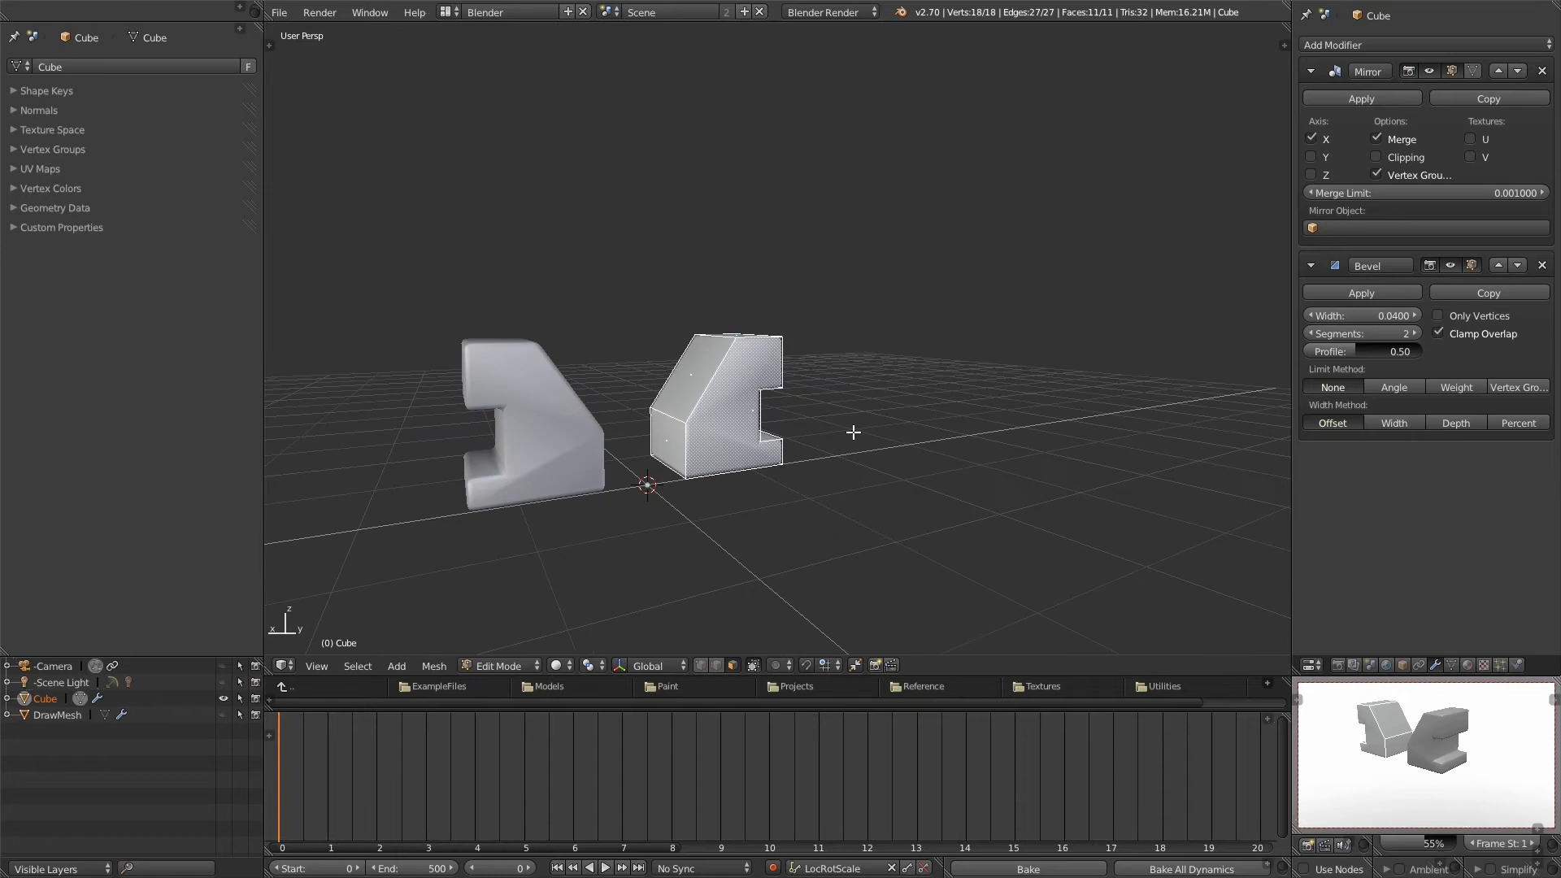
right_click(719, 415)
middle_drag(731, 422, 770, 504)
key(x)
click(780, 499)
middle_drag(813, 447, 881, 522)
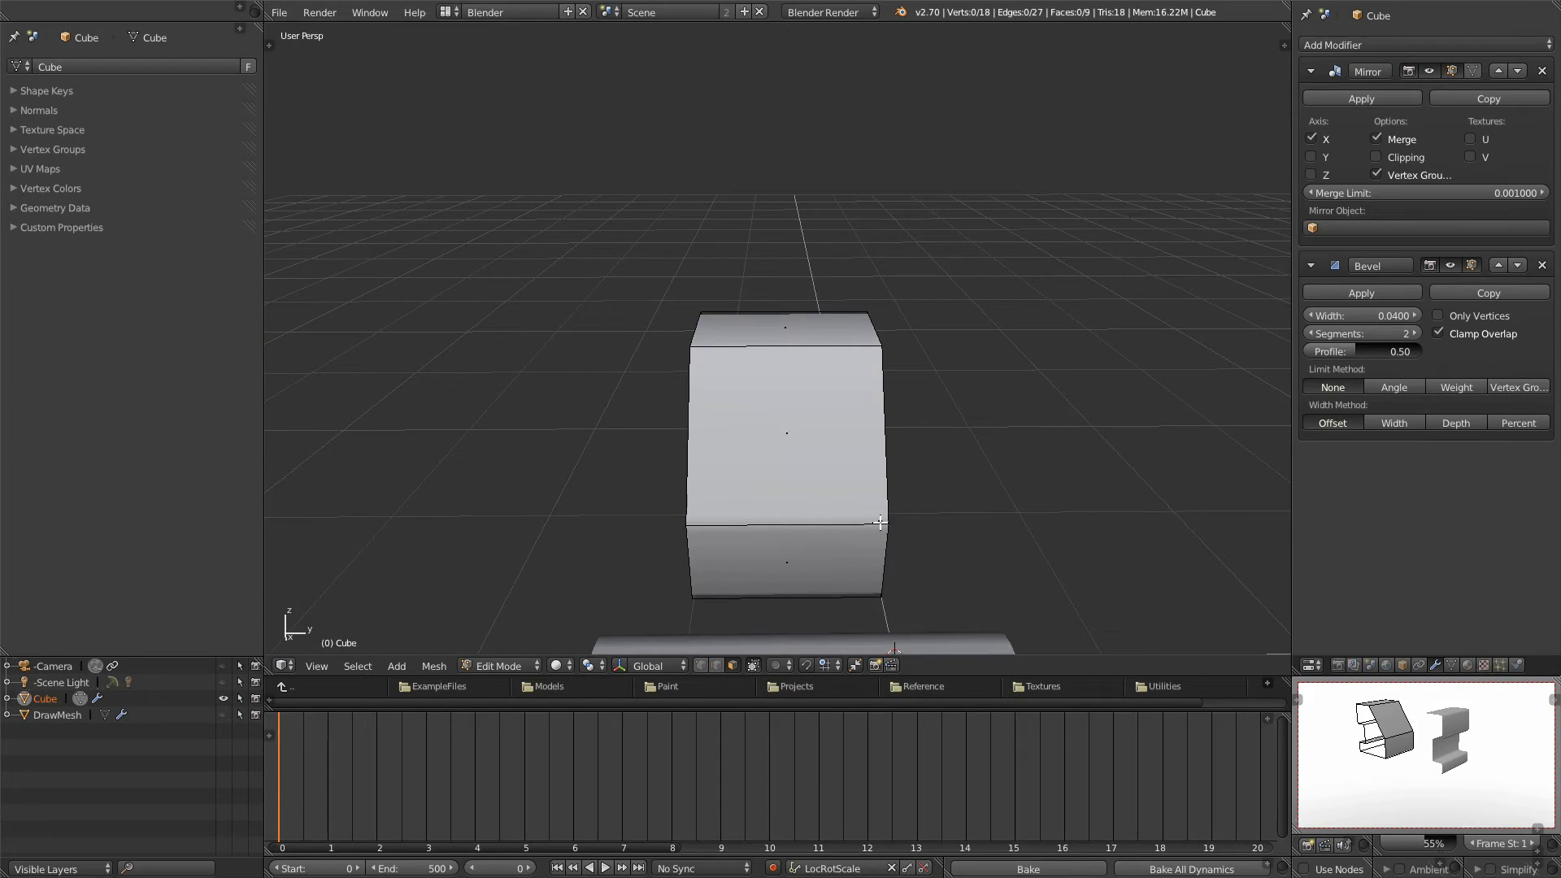
Step: Cut seven evenly spaced edge loops along the length of the track piece
scroll(875, 522, down, 4)
middle_drag(815, 405, 845, 407)
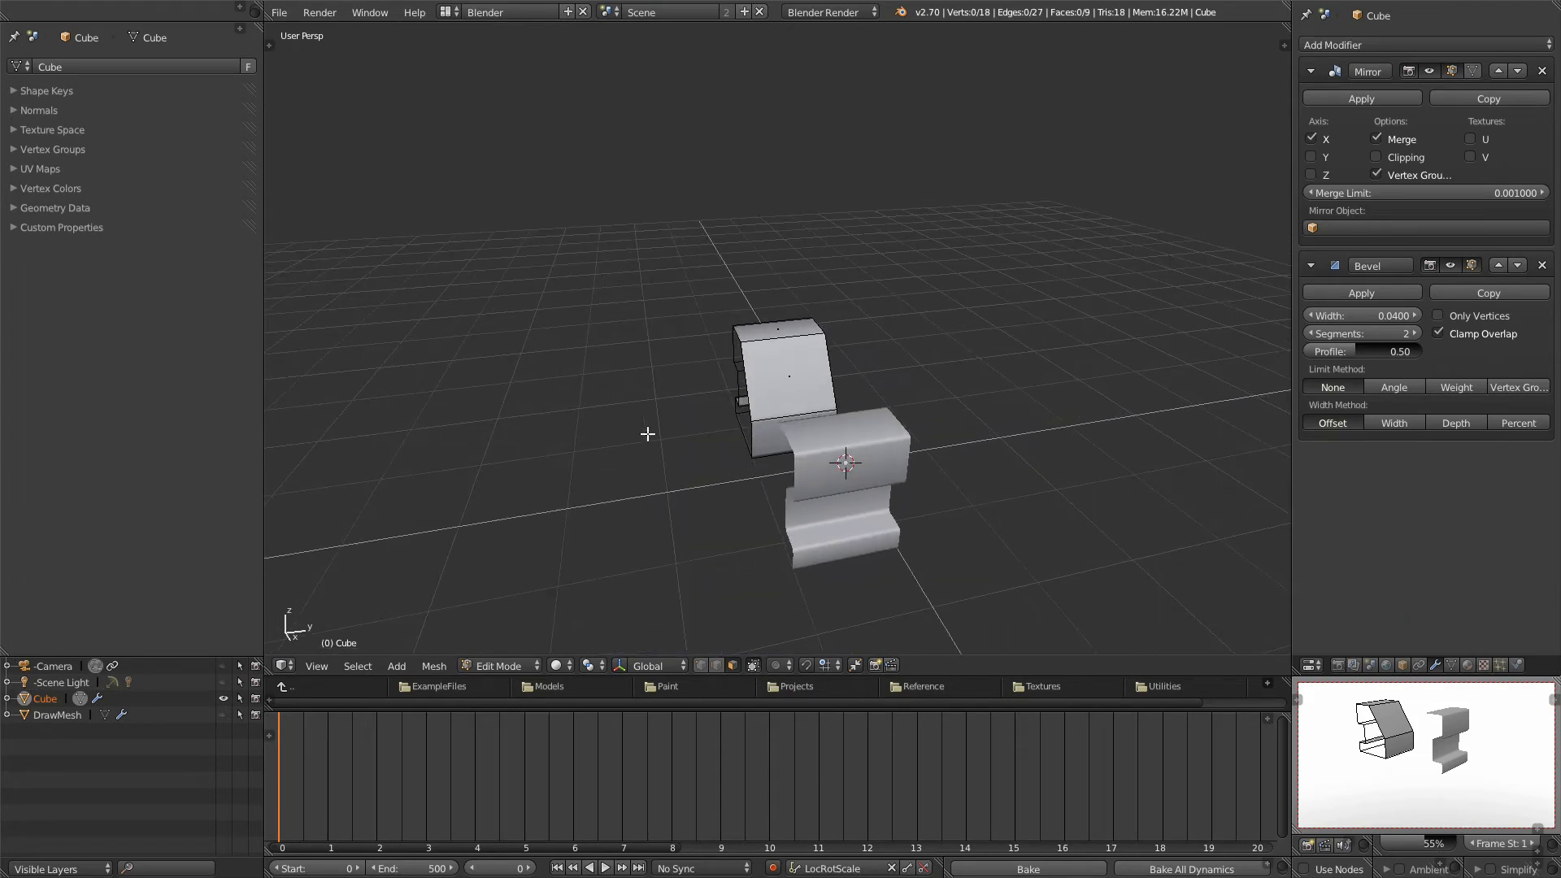
middle_drag(655, 461, 691, 471)
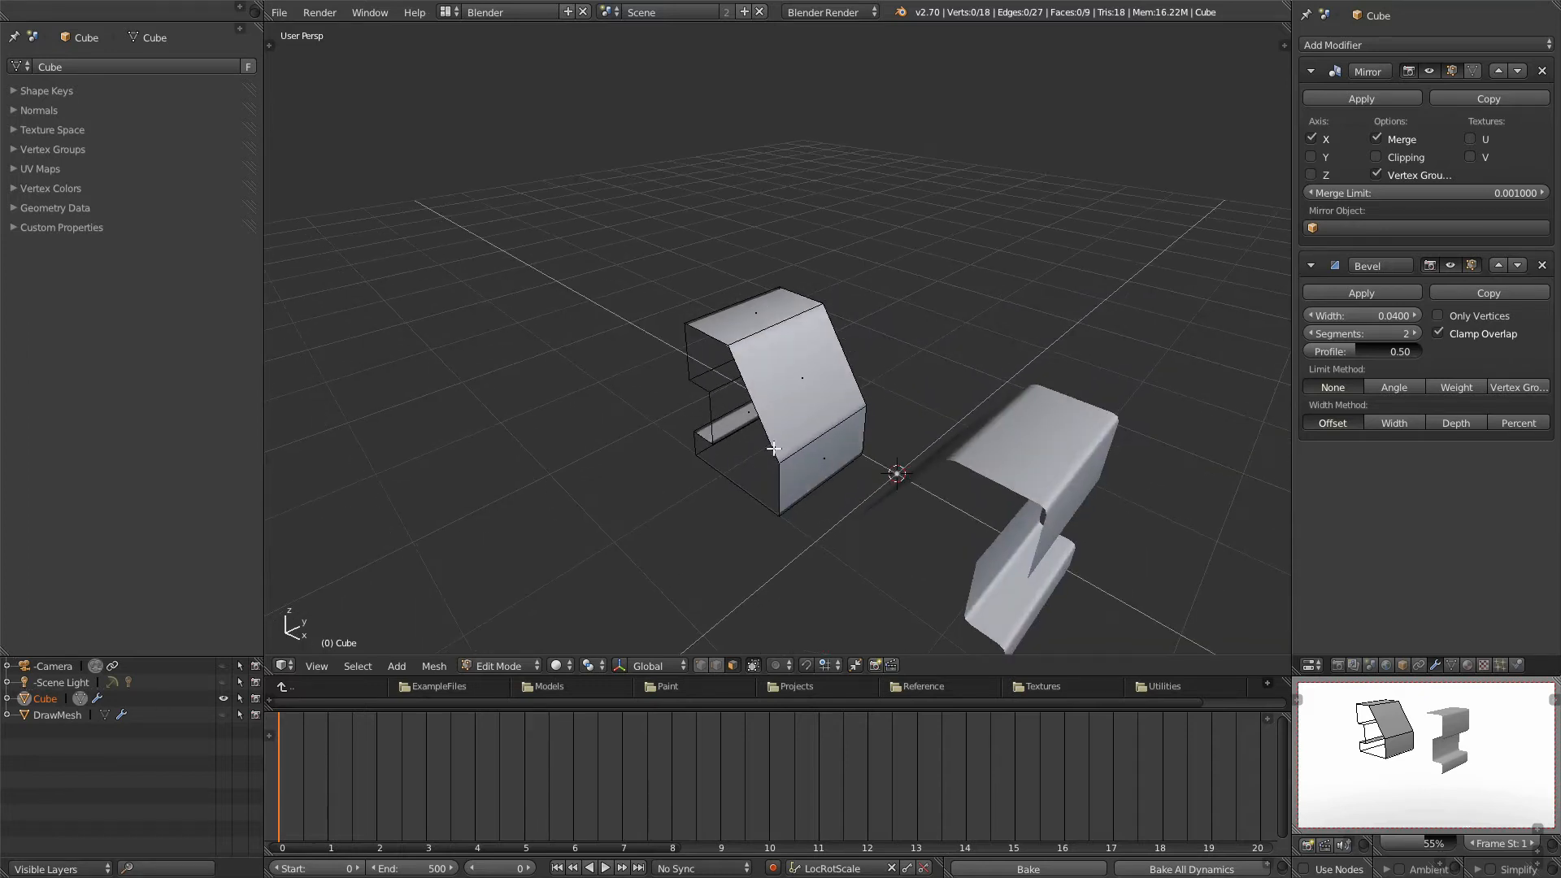
middle_drag(550, 596, 850, 461)
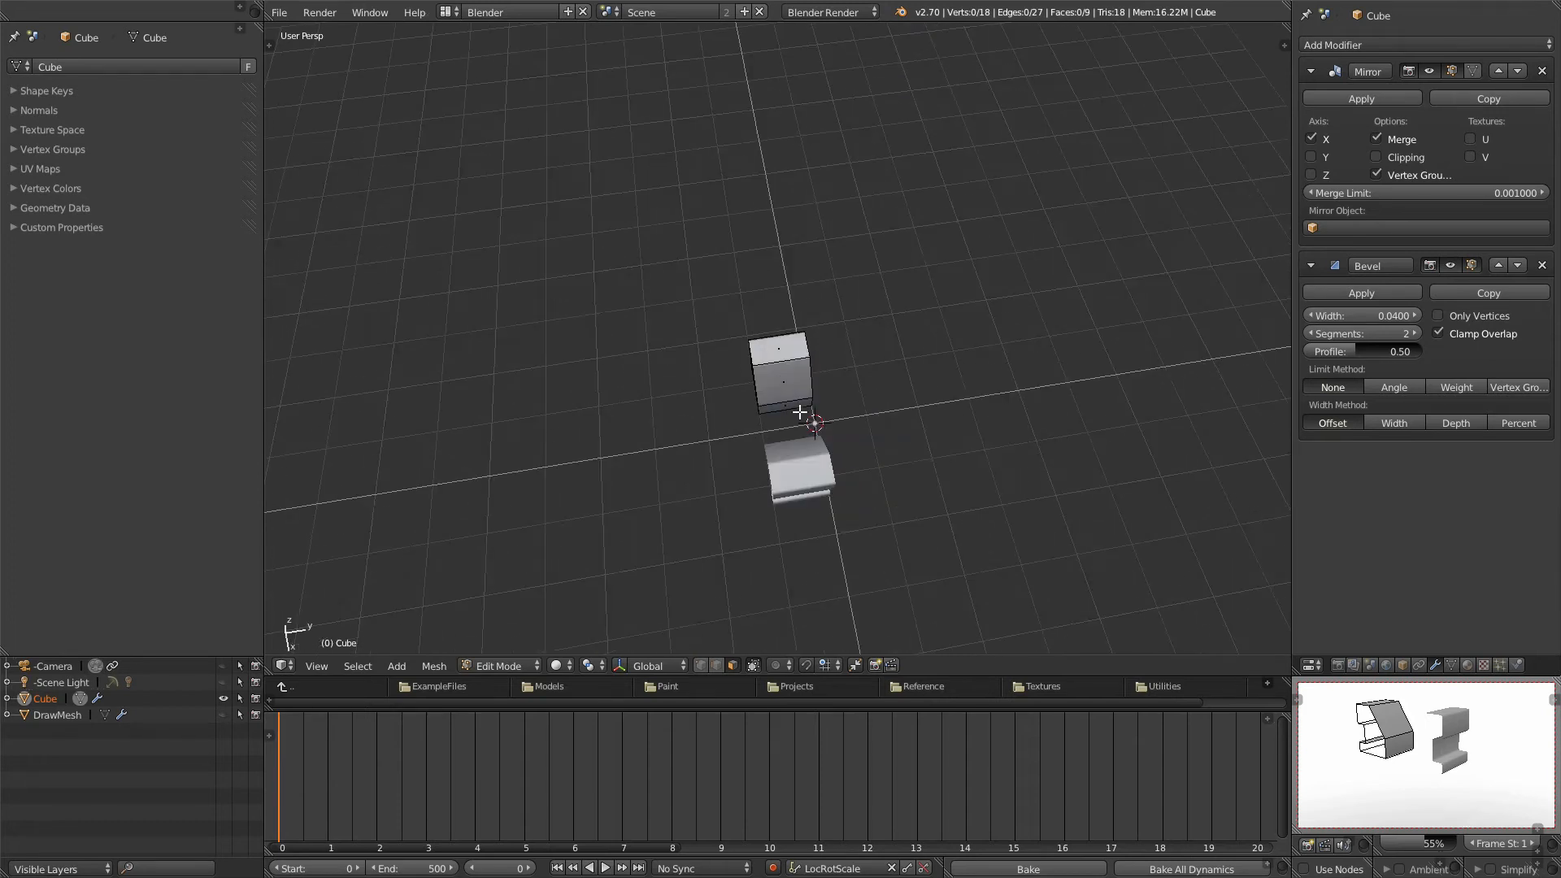
scroll(800, 412, up, 5)
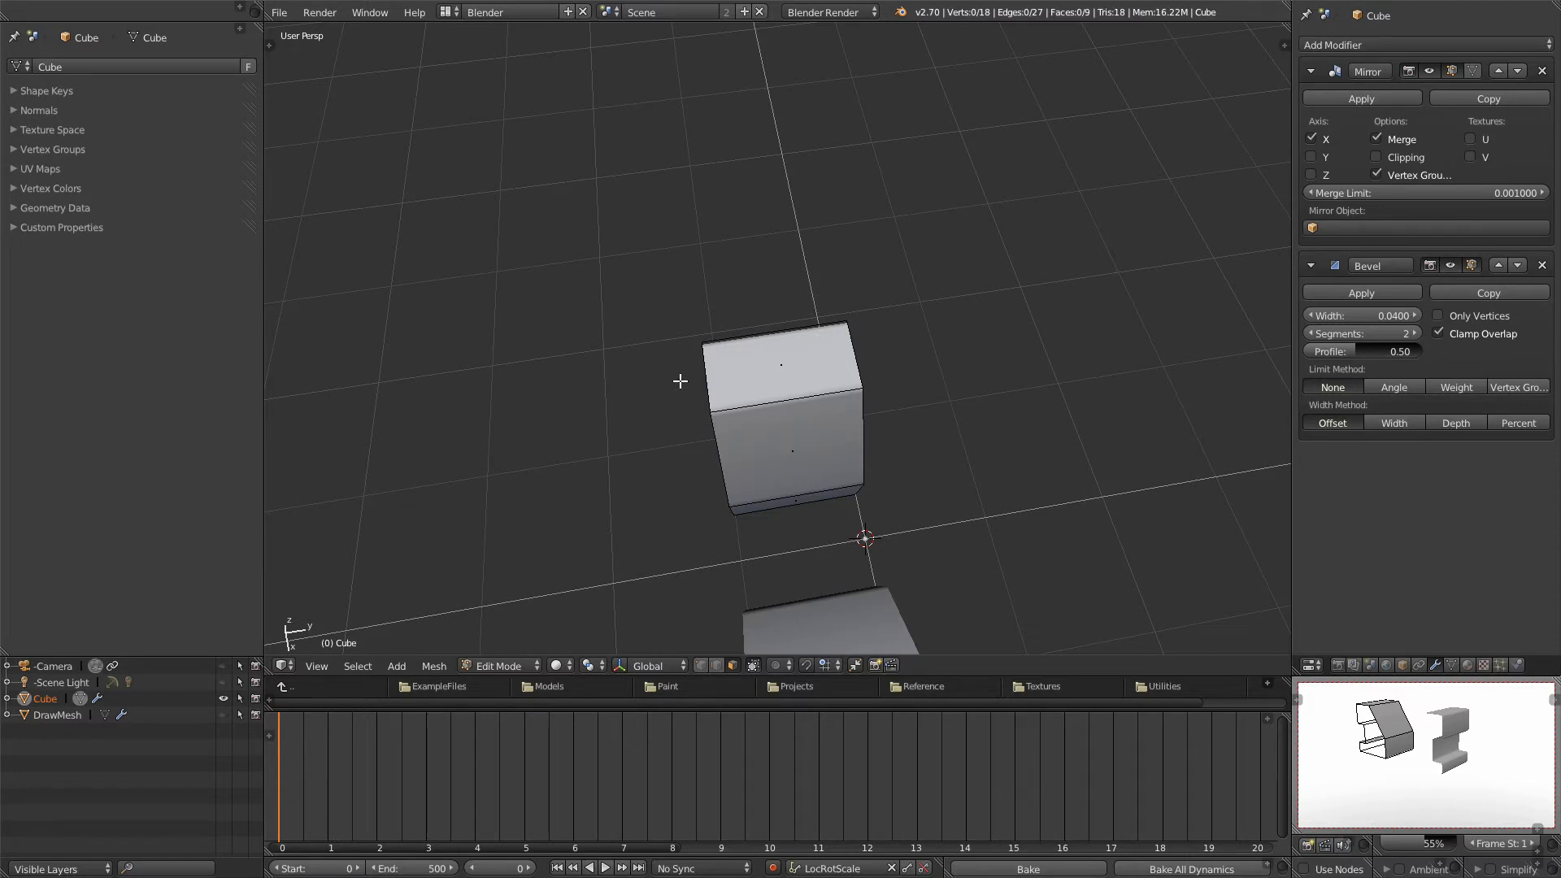
middle_drag(816, 385, 754, 374)
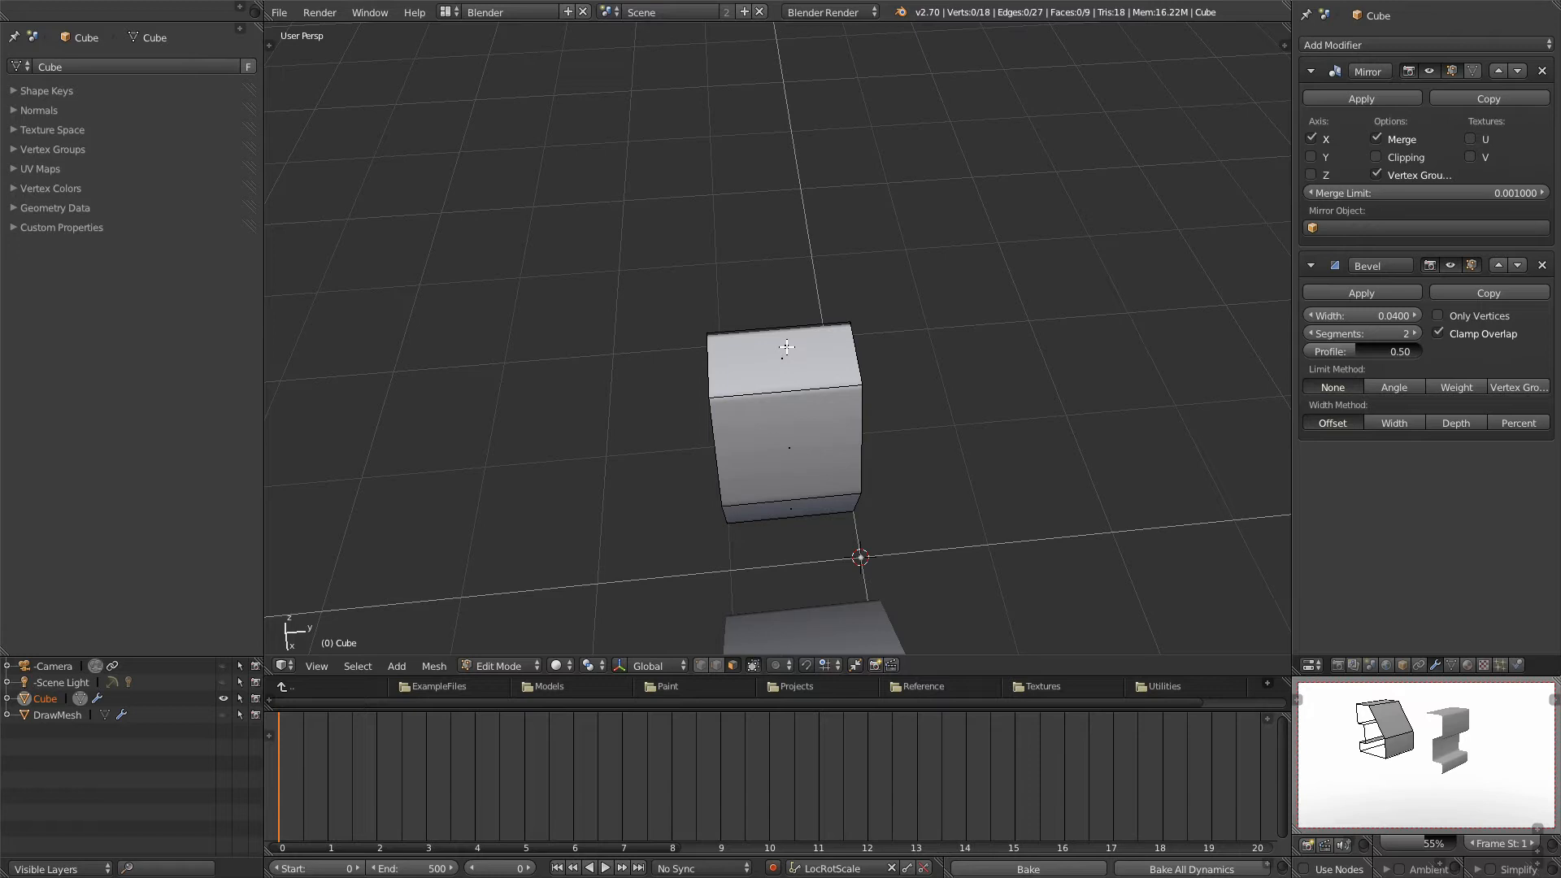
key(ctrl+r)
scroll(787, 345, up, 5)
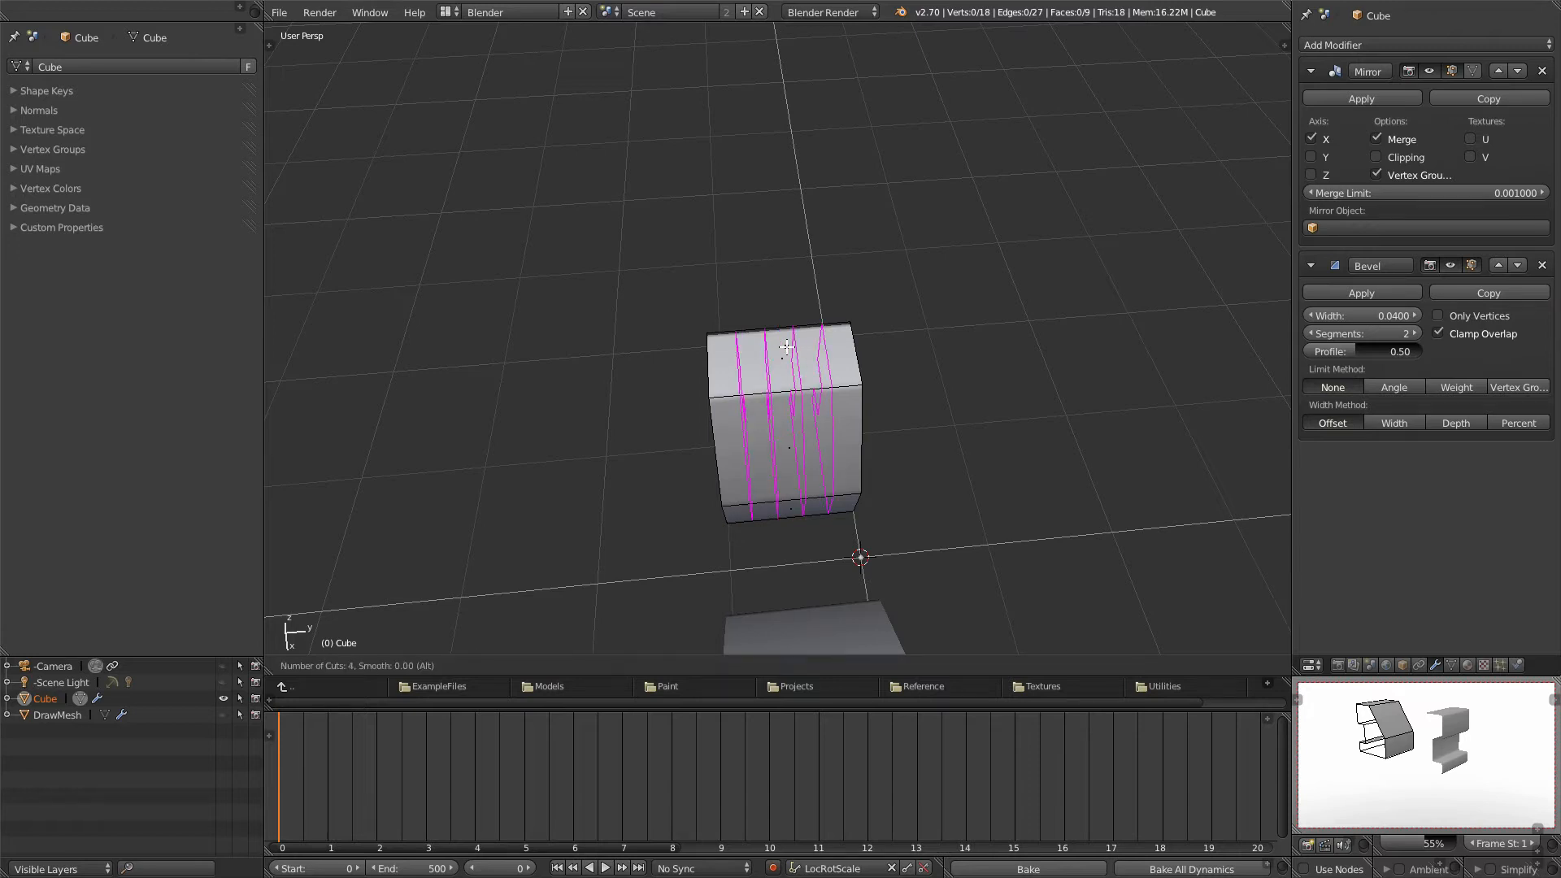
scroll(787, 347, up, 1)
click(787, 347)
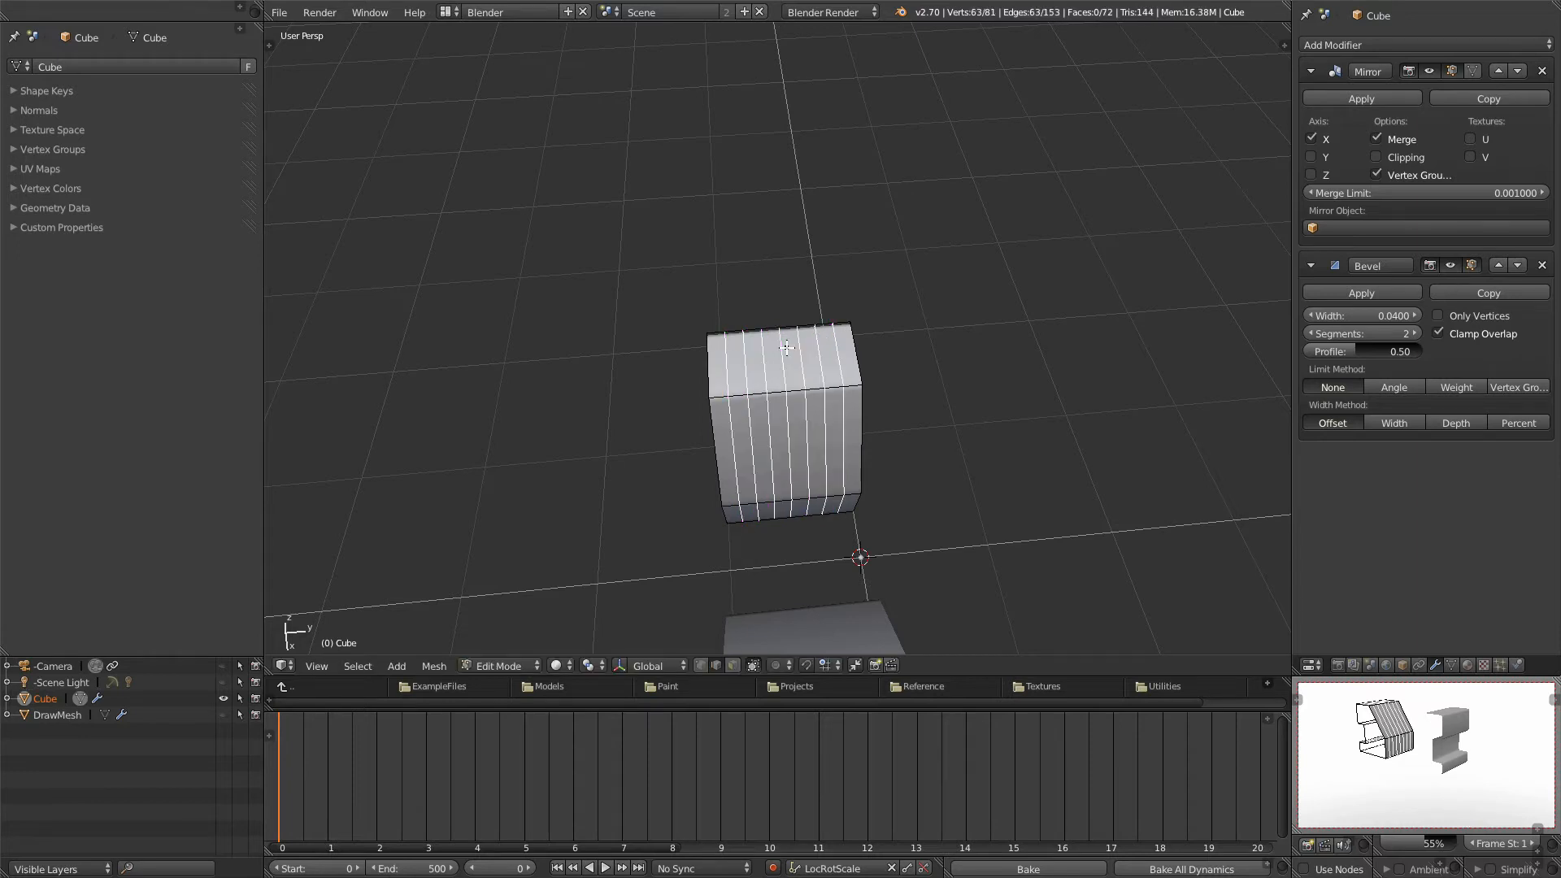
Step: Examine the loop cut's settings and locate Loop Cut and Slide among the mesh tools
scroll(793, 443, down, 4)
middle_drag(778, 451, 814, 446)
key(t)
key(n)
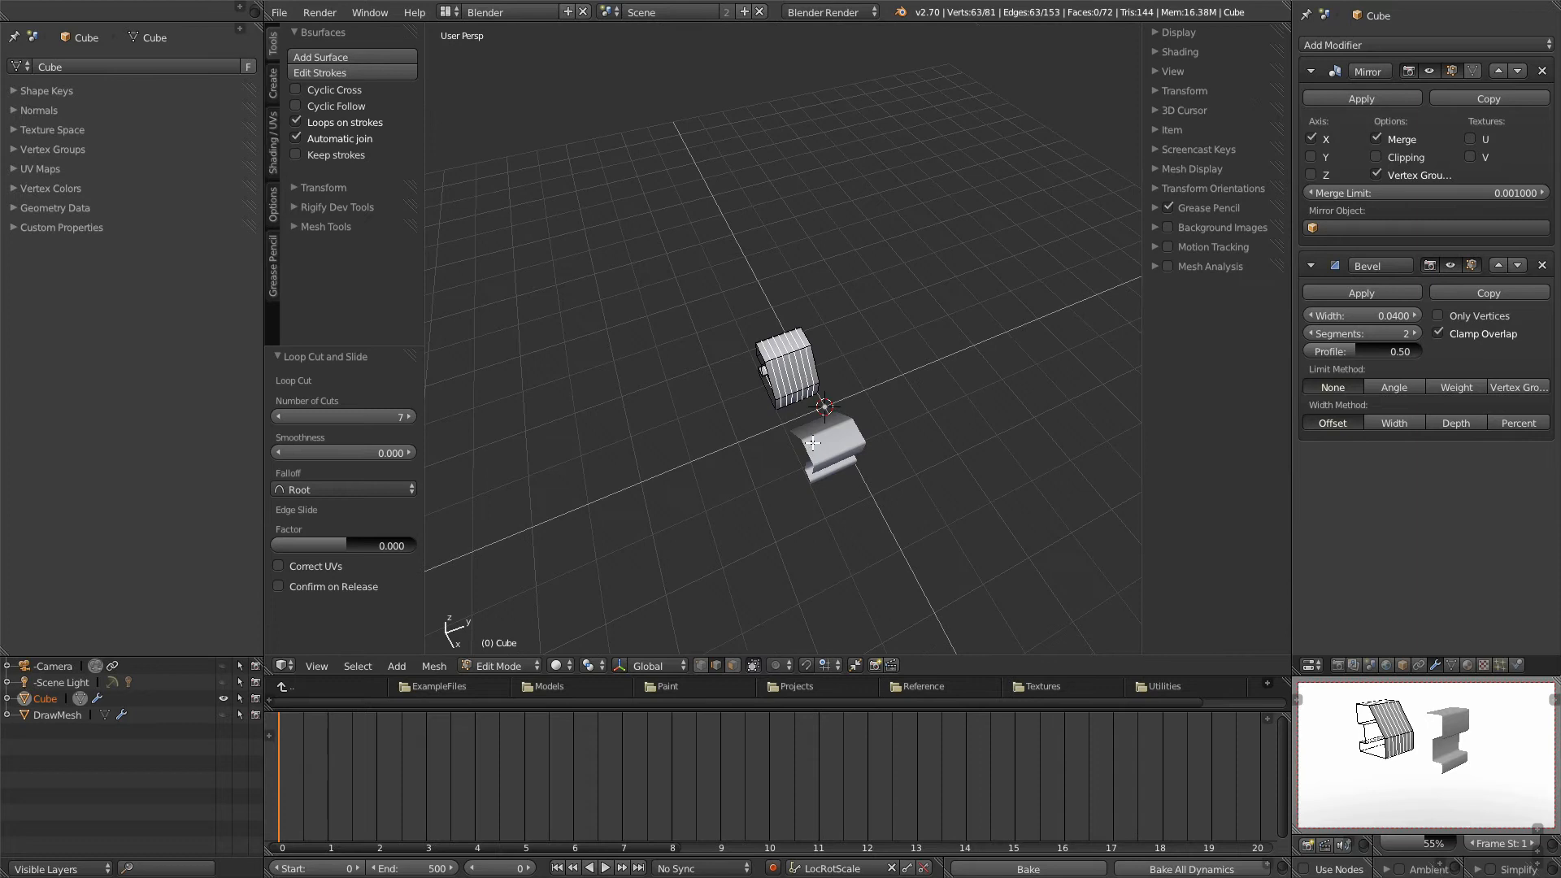
scroll(631, 274, up, 1)
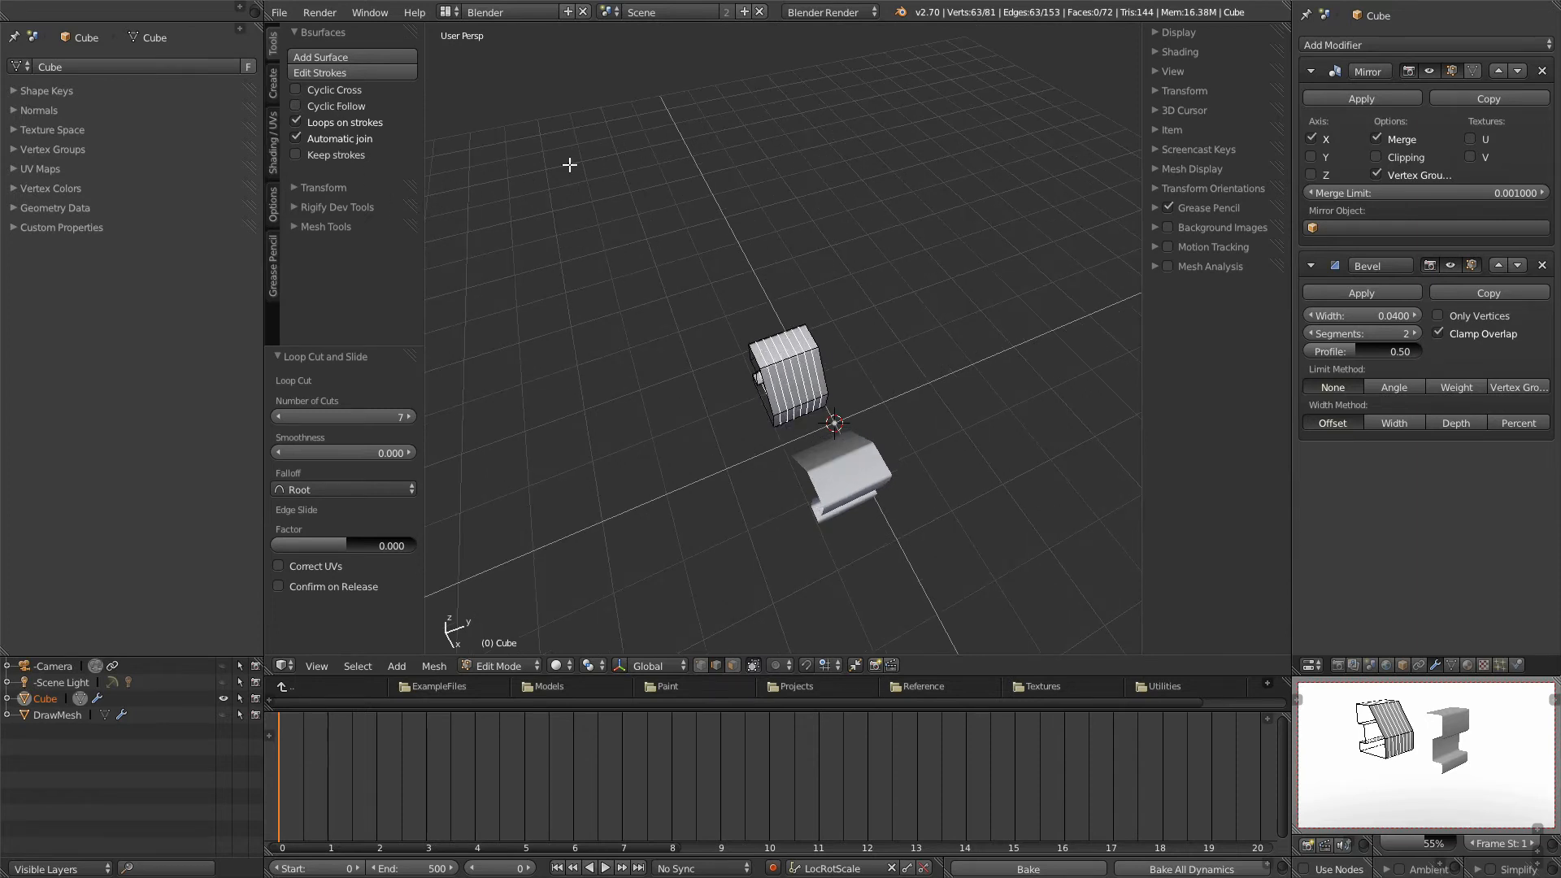
click(275, 157)
click(273, 86)
click(273, 45)
click(296, 228)
scroll(342, 220, down, 2)
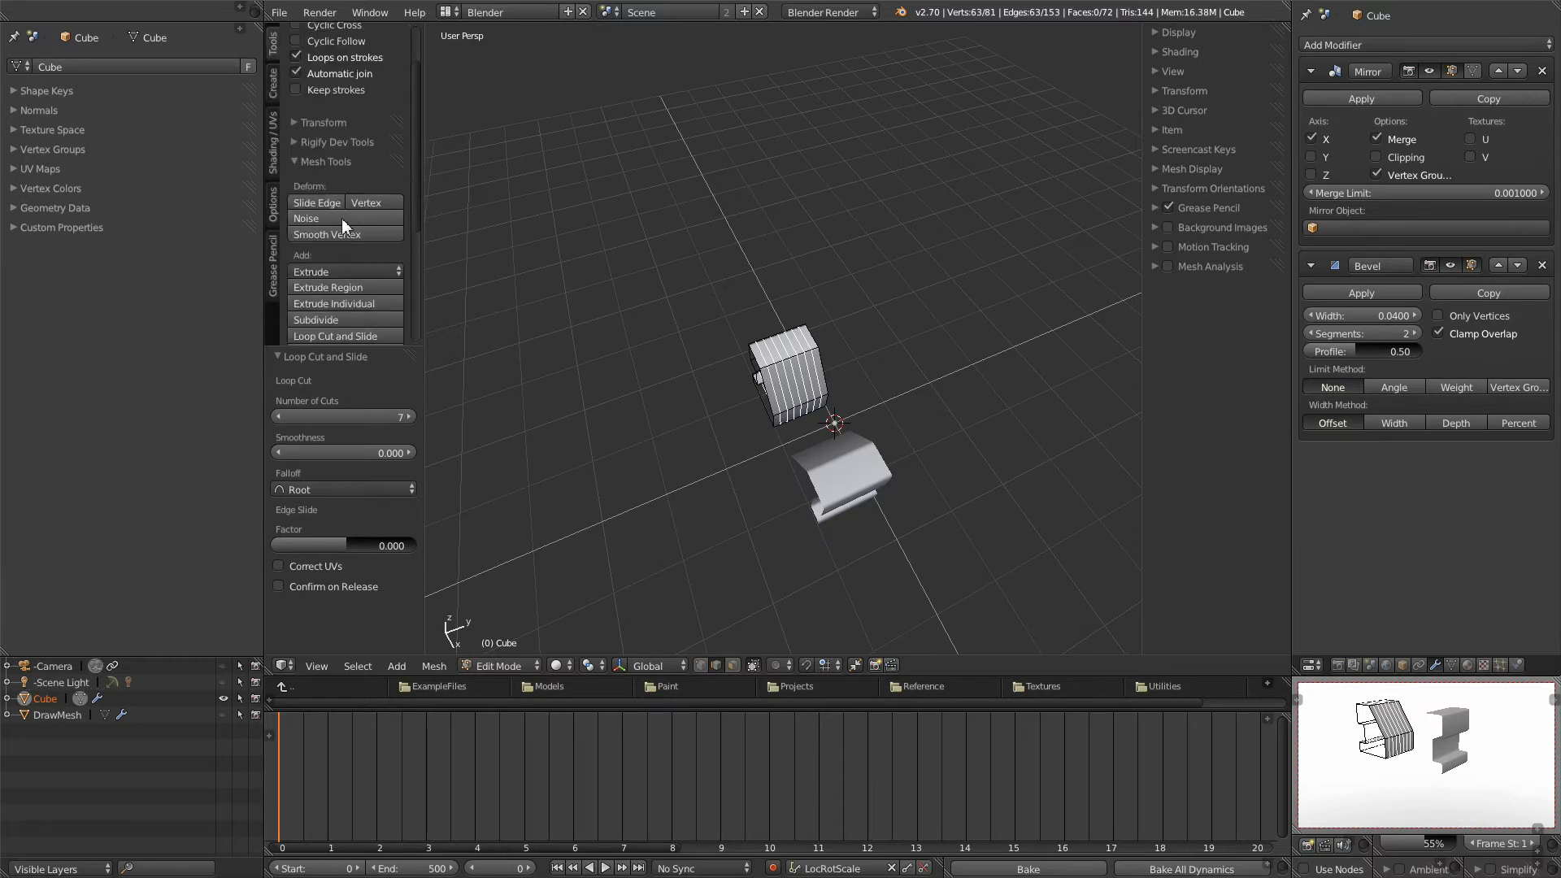
scroll(400, 255, down, 2)
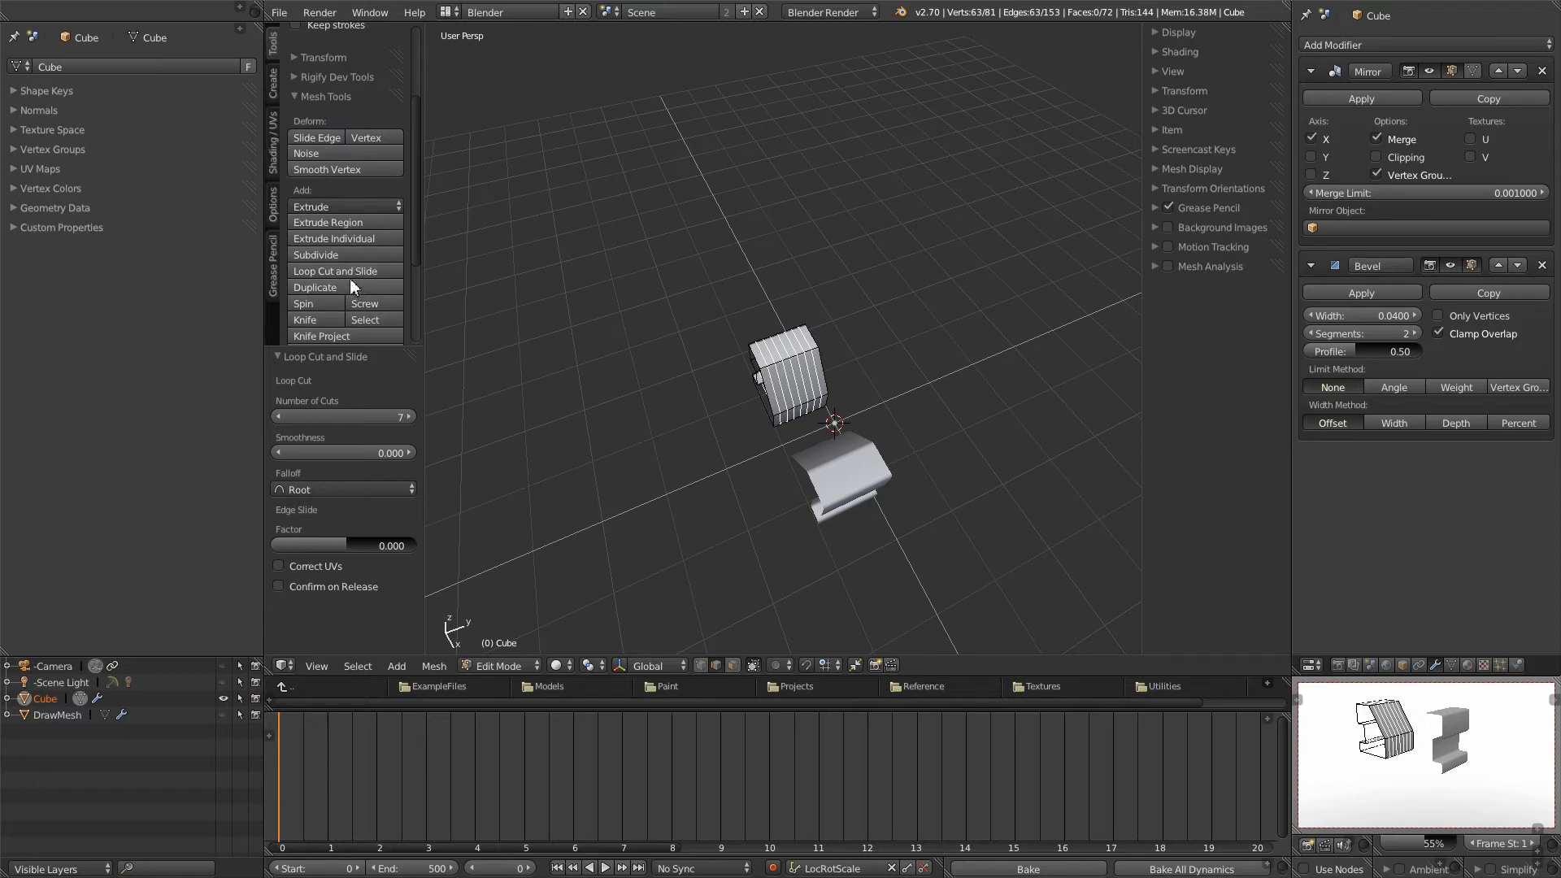
click(298, 97)
key(t)
key(n)
middle_drag(693, 445, 847, 442)
Step: Return to Object Mode and rename the Cube object as Track
key(Tab)
double_click(41, 700)
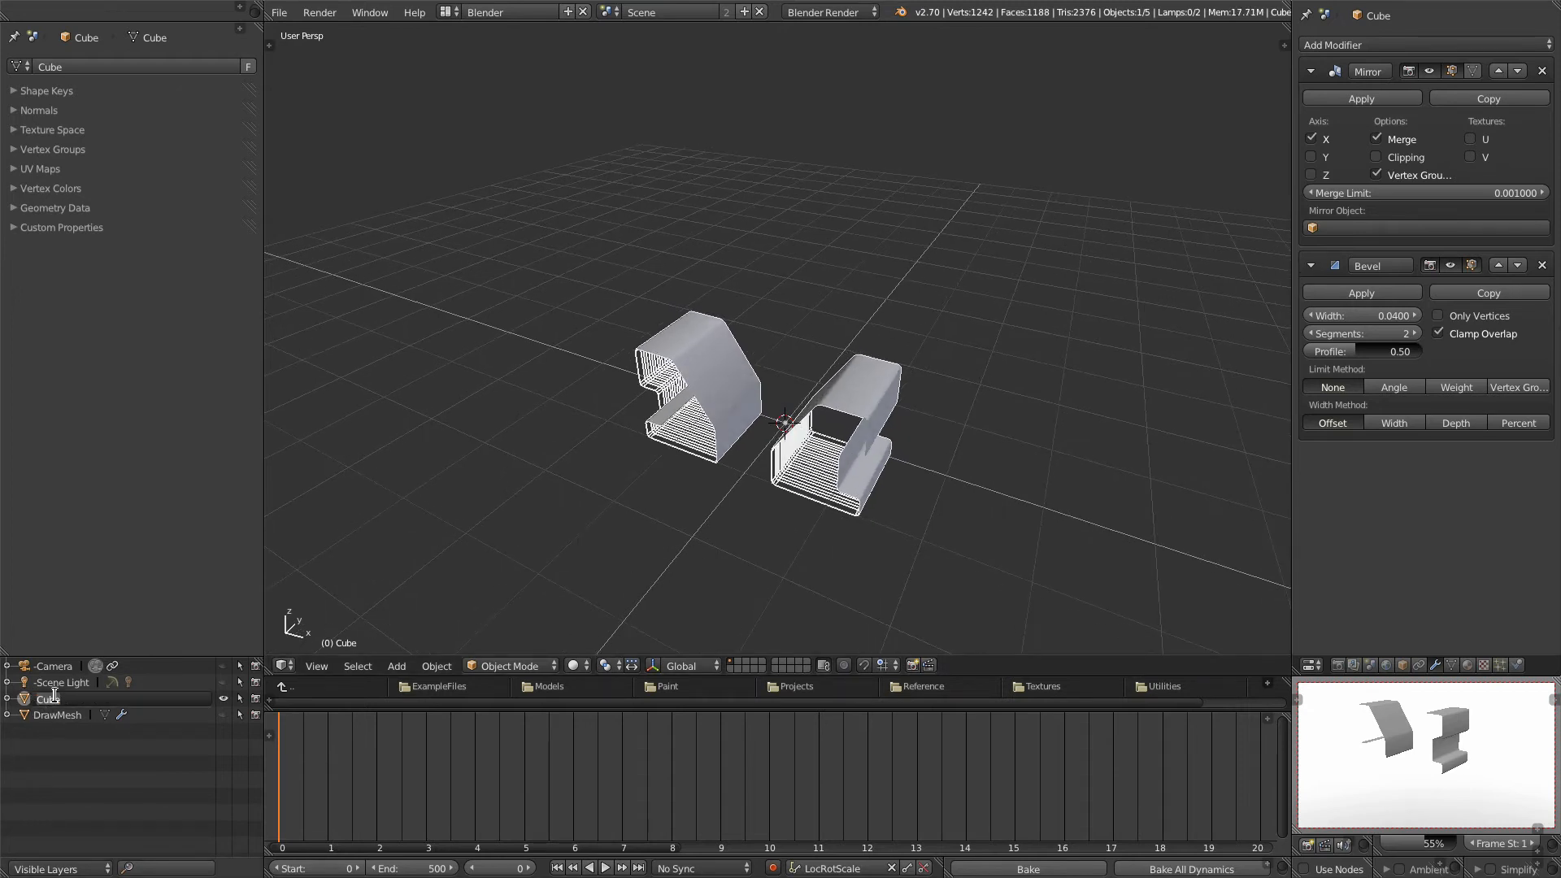
text(Track)
key(Return)
middle_drag(882, 133, 825, 163)
Step: Collapse the Mirror and Bevel modifier settings and add an Array modifier to the track
click(1310, 72)
click(1310, 102)
middle_drag(1173, 197, 1197, 195)
click(1460, 45)
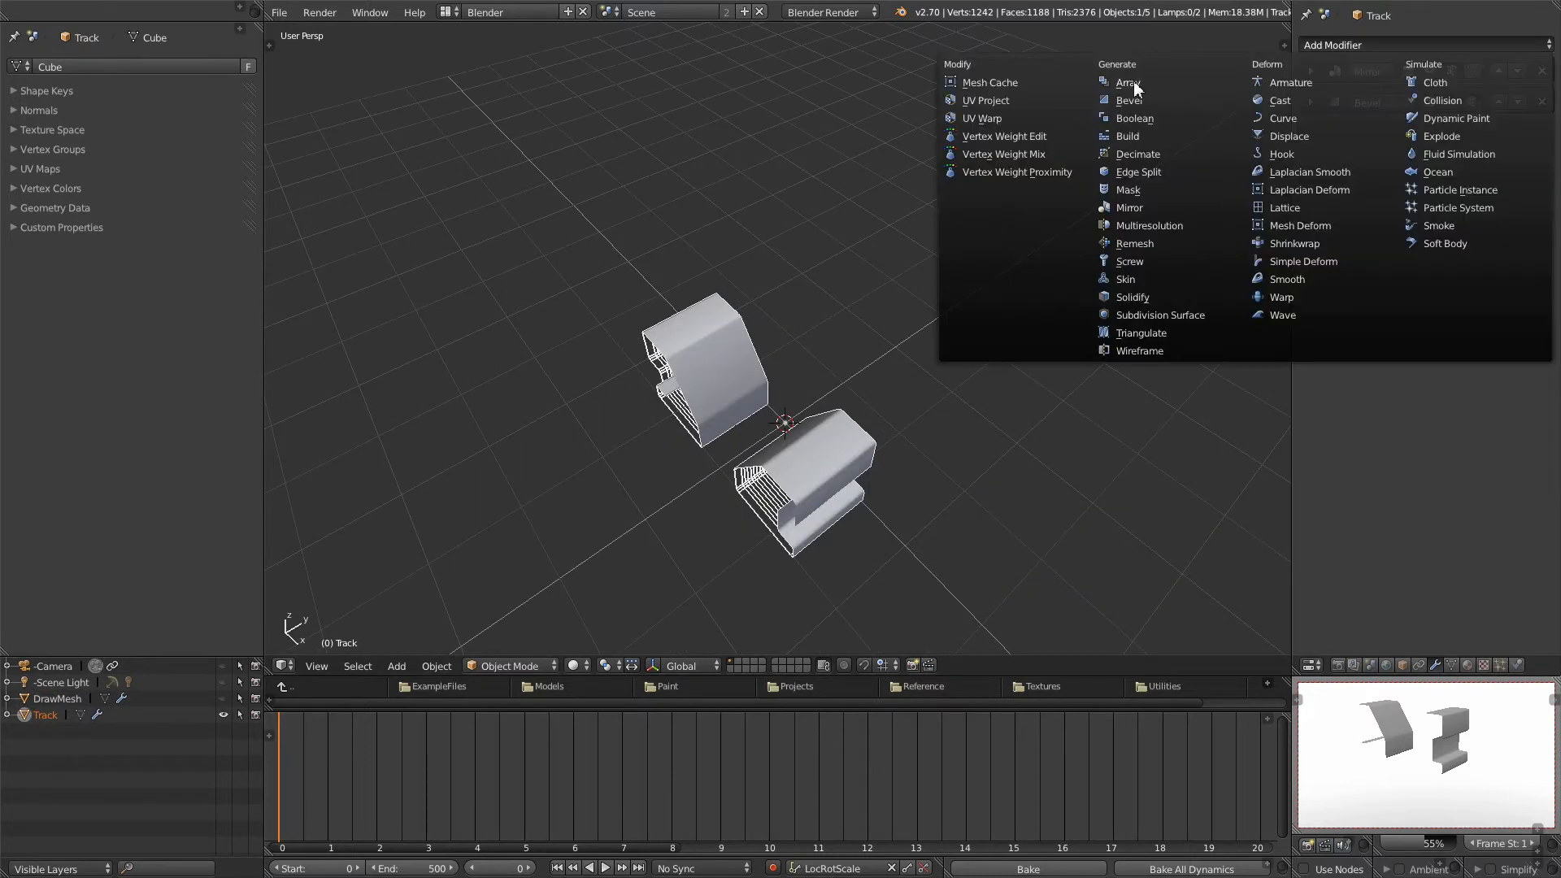
click(1133, 80)
middle_drag(956, 404, 953, 470)
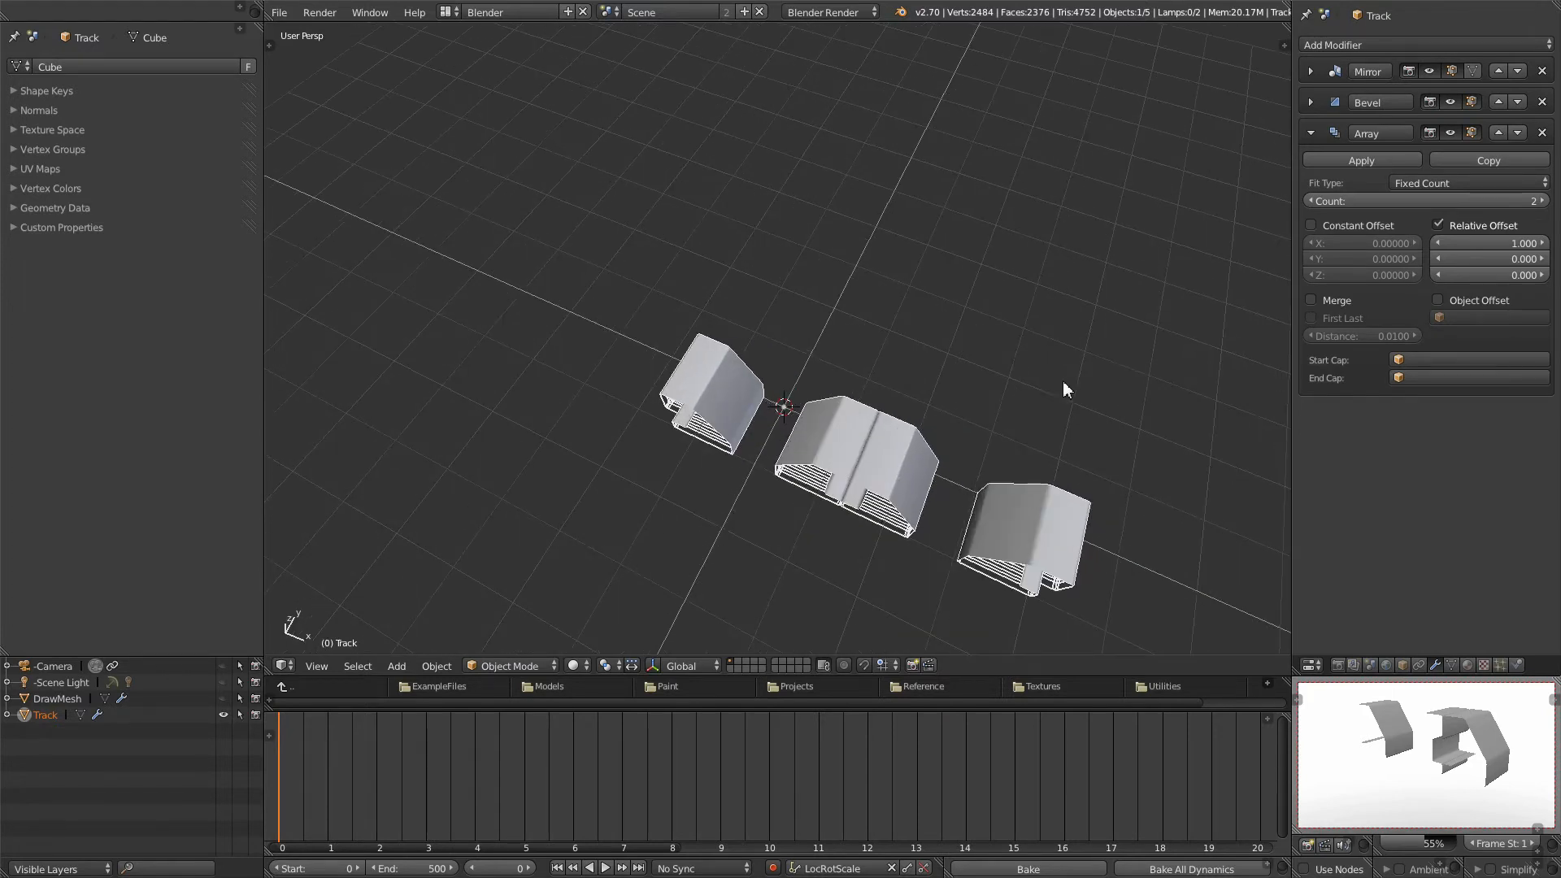
Step: Raise the Array modifier's count to 4
middle_drag(1063, 382, 1081, 374)
click(1542, 201)
click(1542, 201)
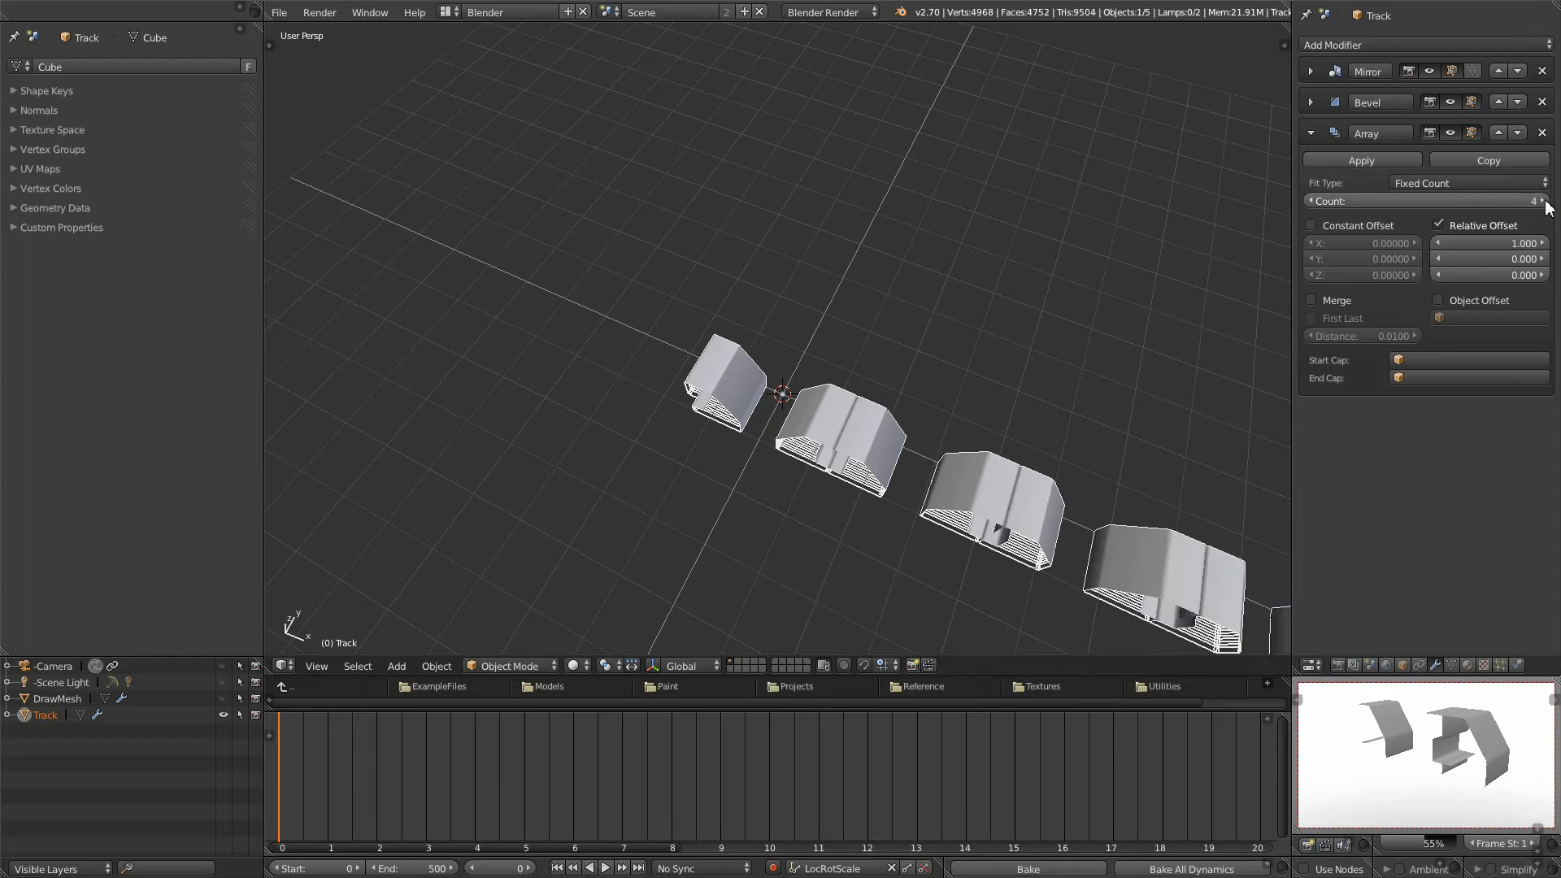
Step: Set the Array modifier's relative X offset to 0 on the track
scroll(1000, 409, down, 2)
middle_drag(977, 534, 967, 406)
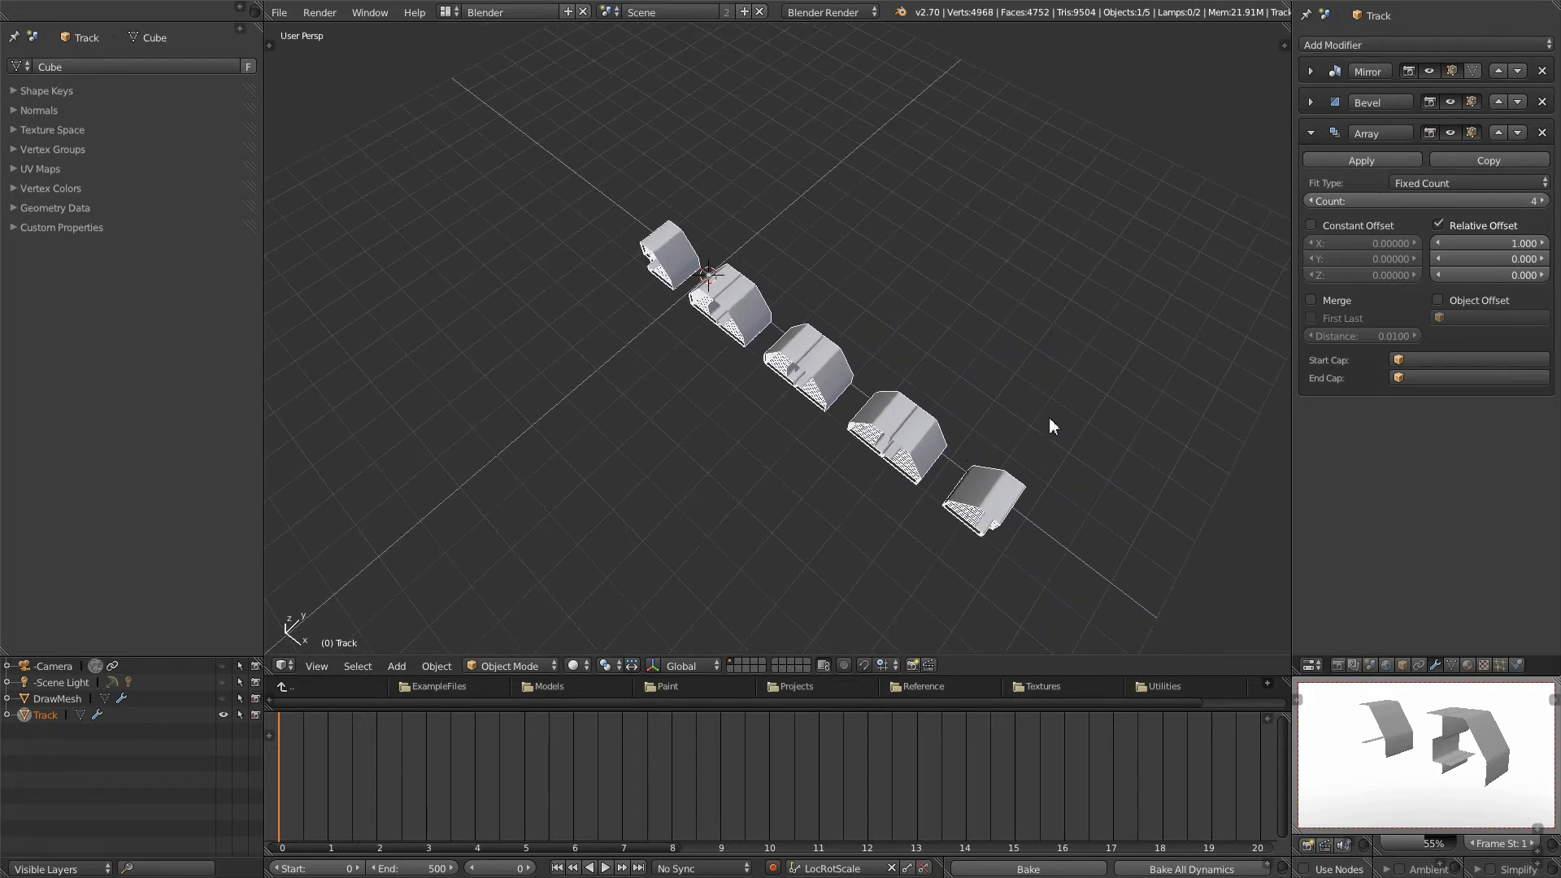
click(1522, 244)
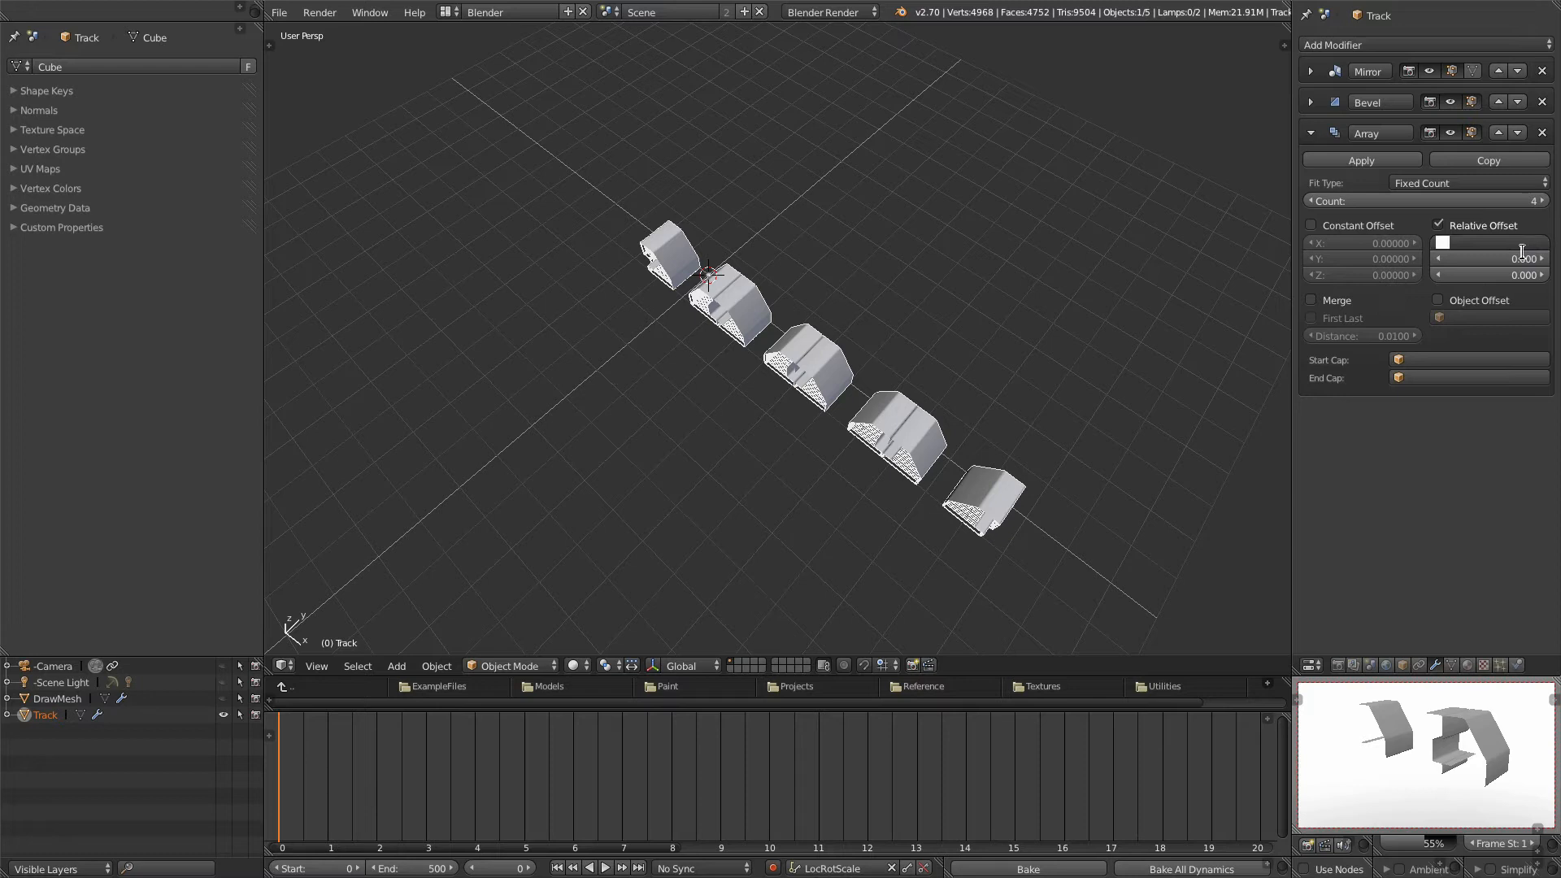
text(0)
key(Return)
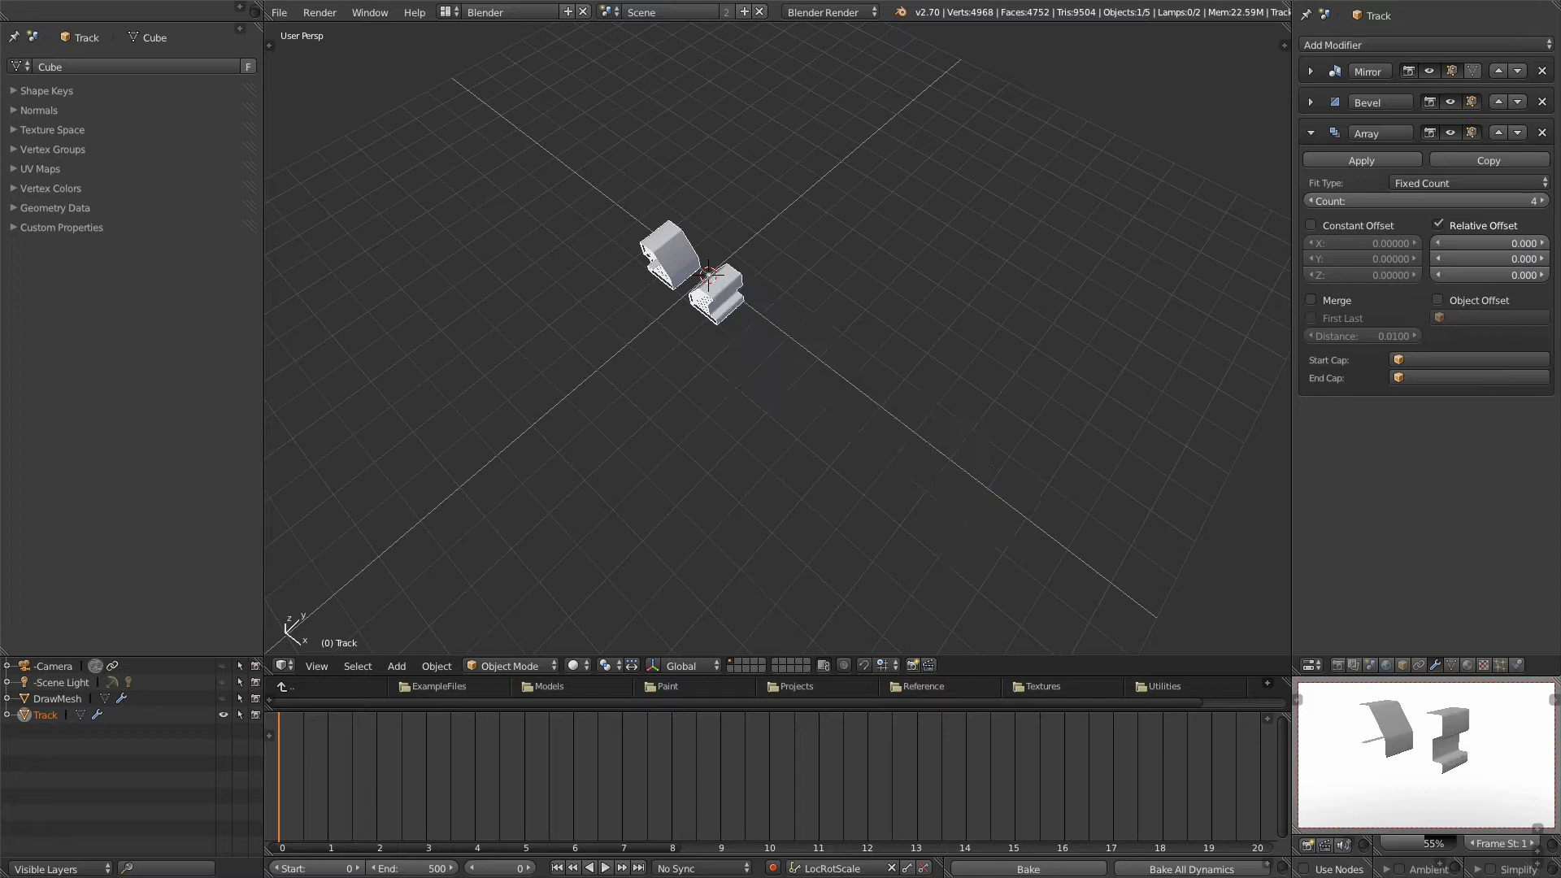
Step: Raise the Array modifier's relative Y offset to 1.000 so the track segments join end to end
click(1541, 259)
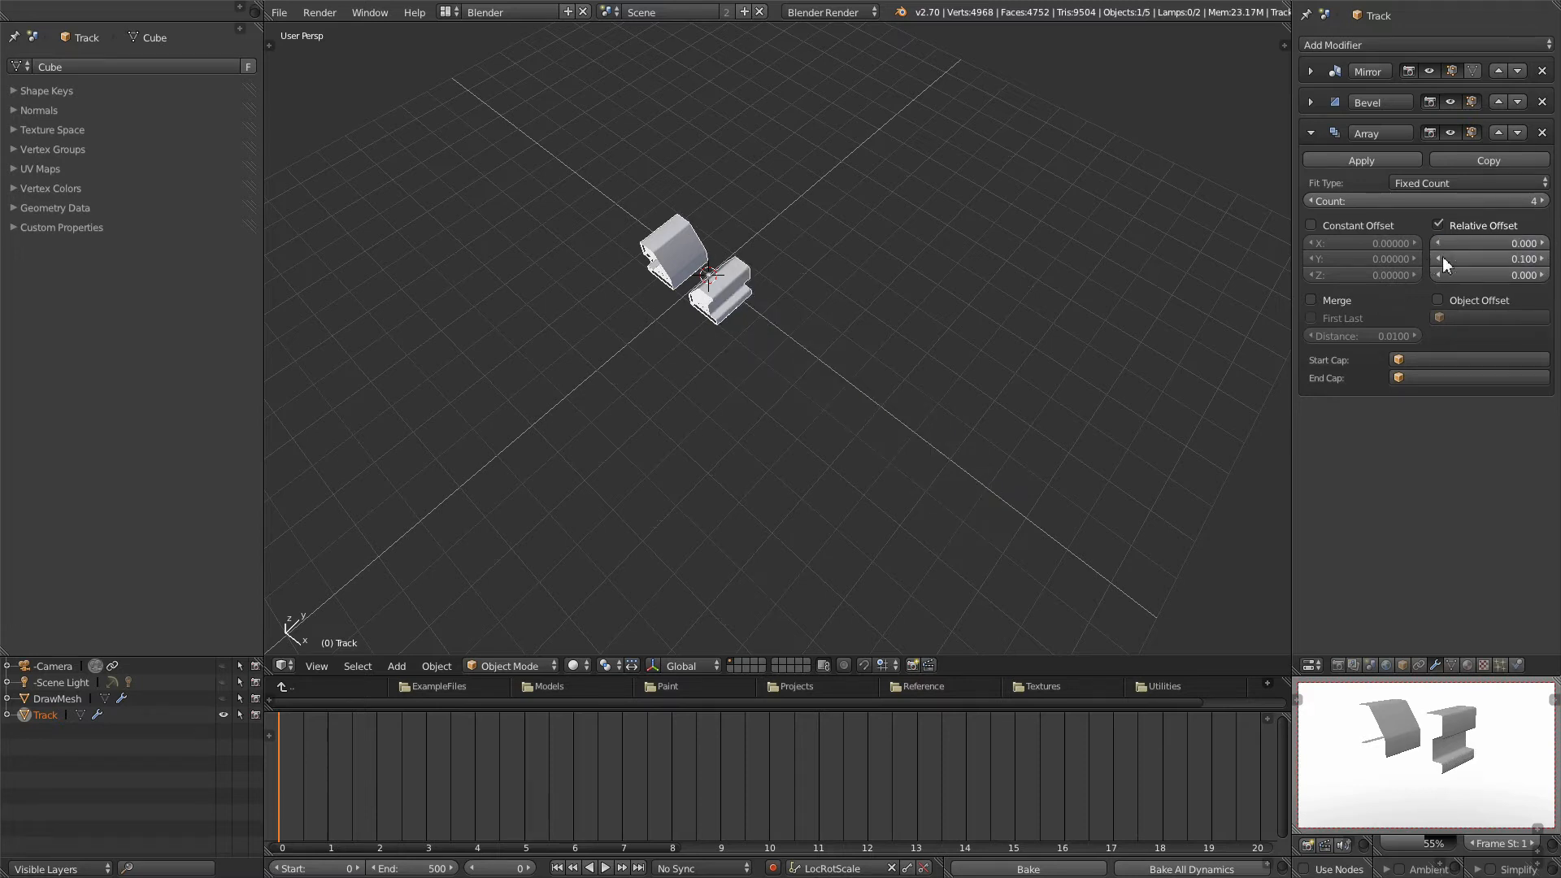
click(1541, 258)
click(1544, 259)
click(1544, 259)
click(1544, 260)
click(1544, 259)
click(1544, 260)
click(1543, 259)
click(1544, 259)
click(1544, 260)
middle_drag(701, 405, 937, 445)
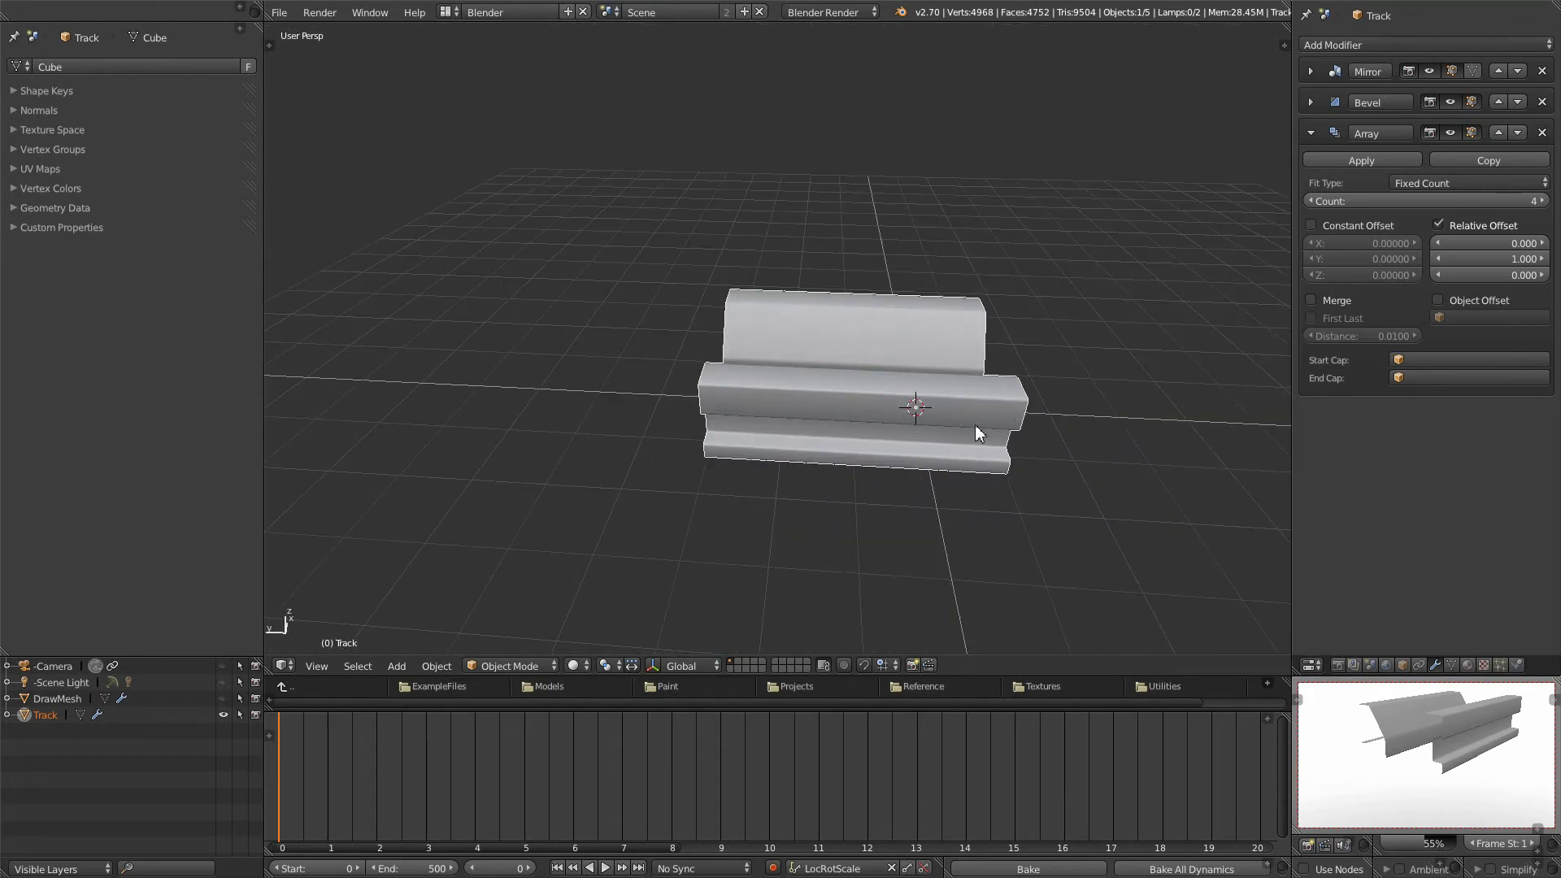
Step: Raise the Array modifier's count to 10 and collapse its settings
scroll(978, 429, down, 2)
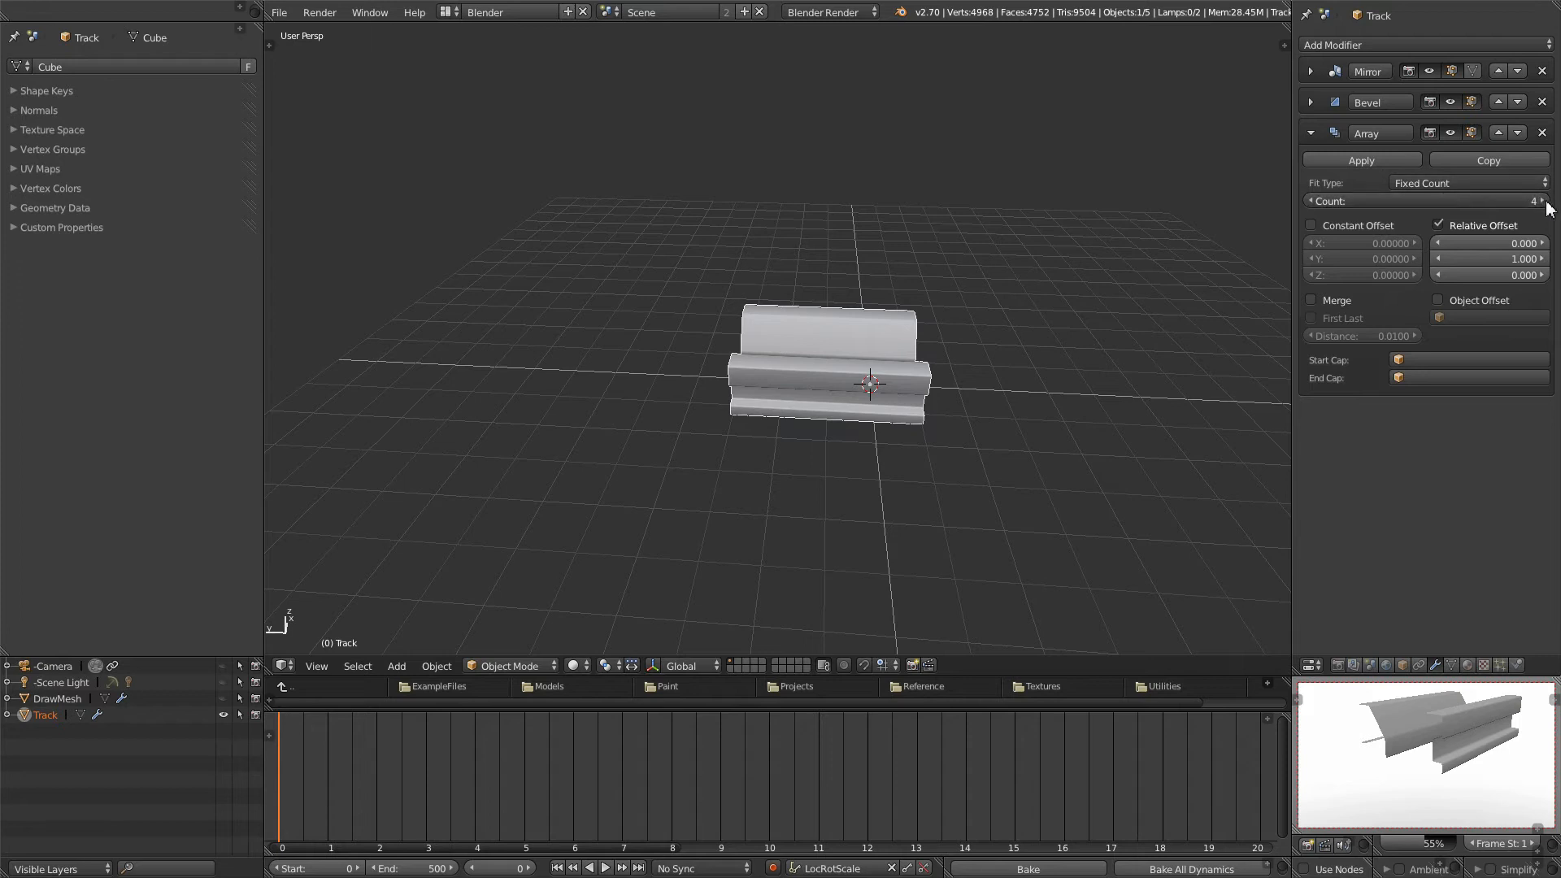
click(1543, 202)
click(1544, 202)
click(1543, 202)
click(1543, 202)
click(1543, 201)
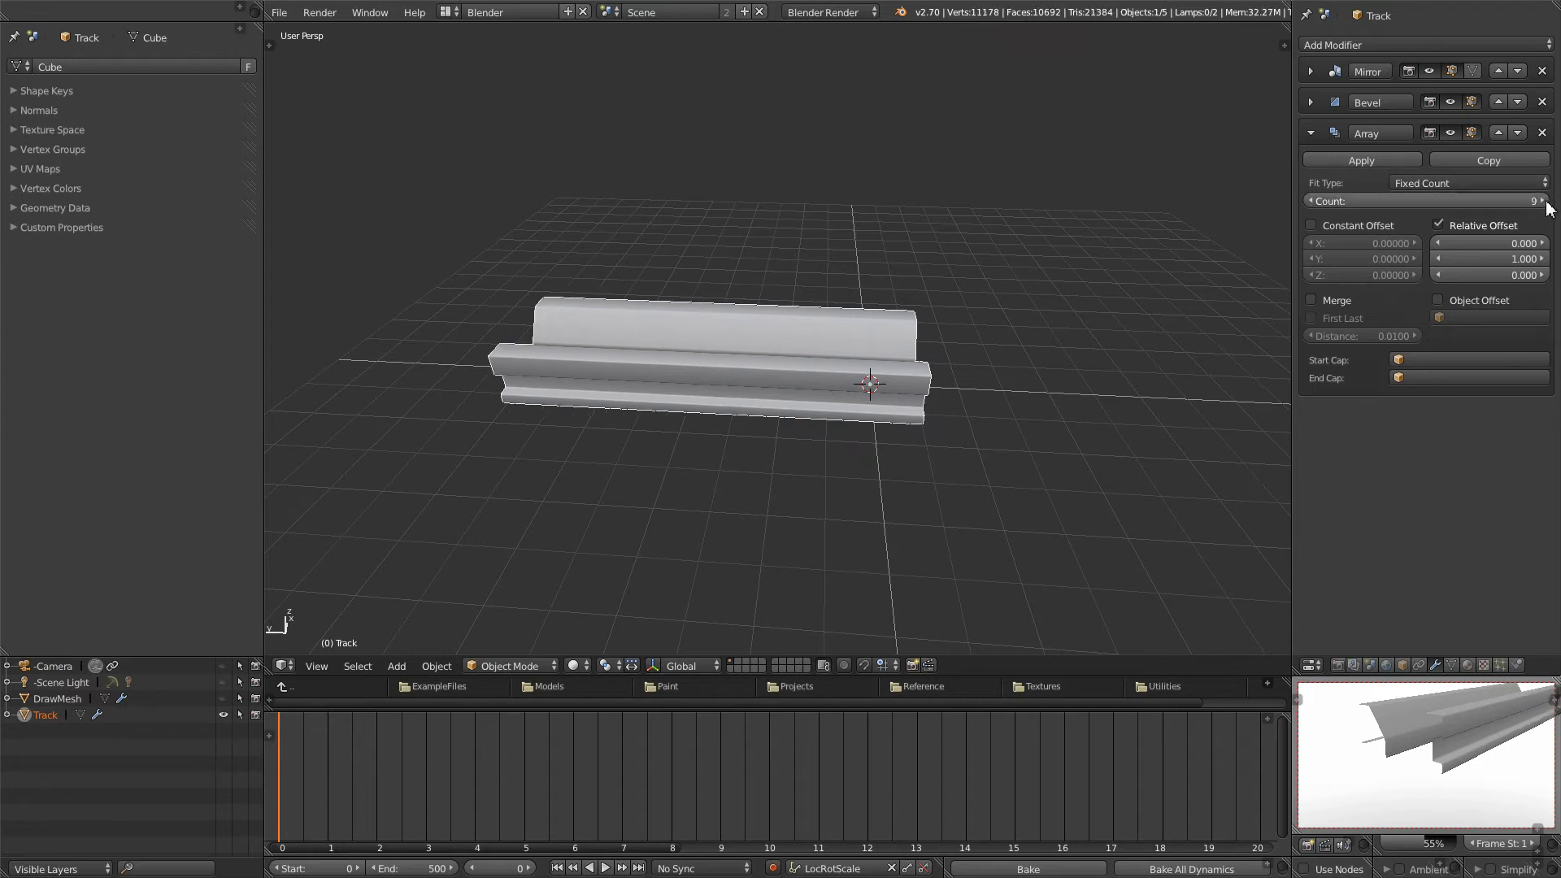
click(1543, 202)
middle_drag(948, 336, 885, 406)
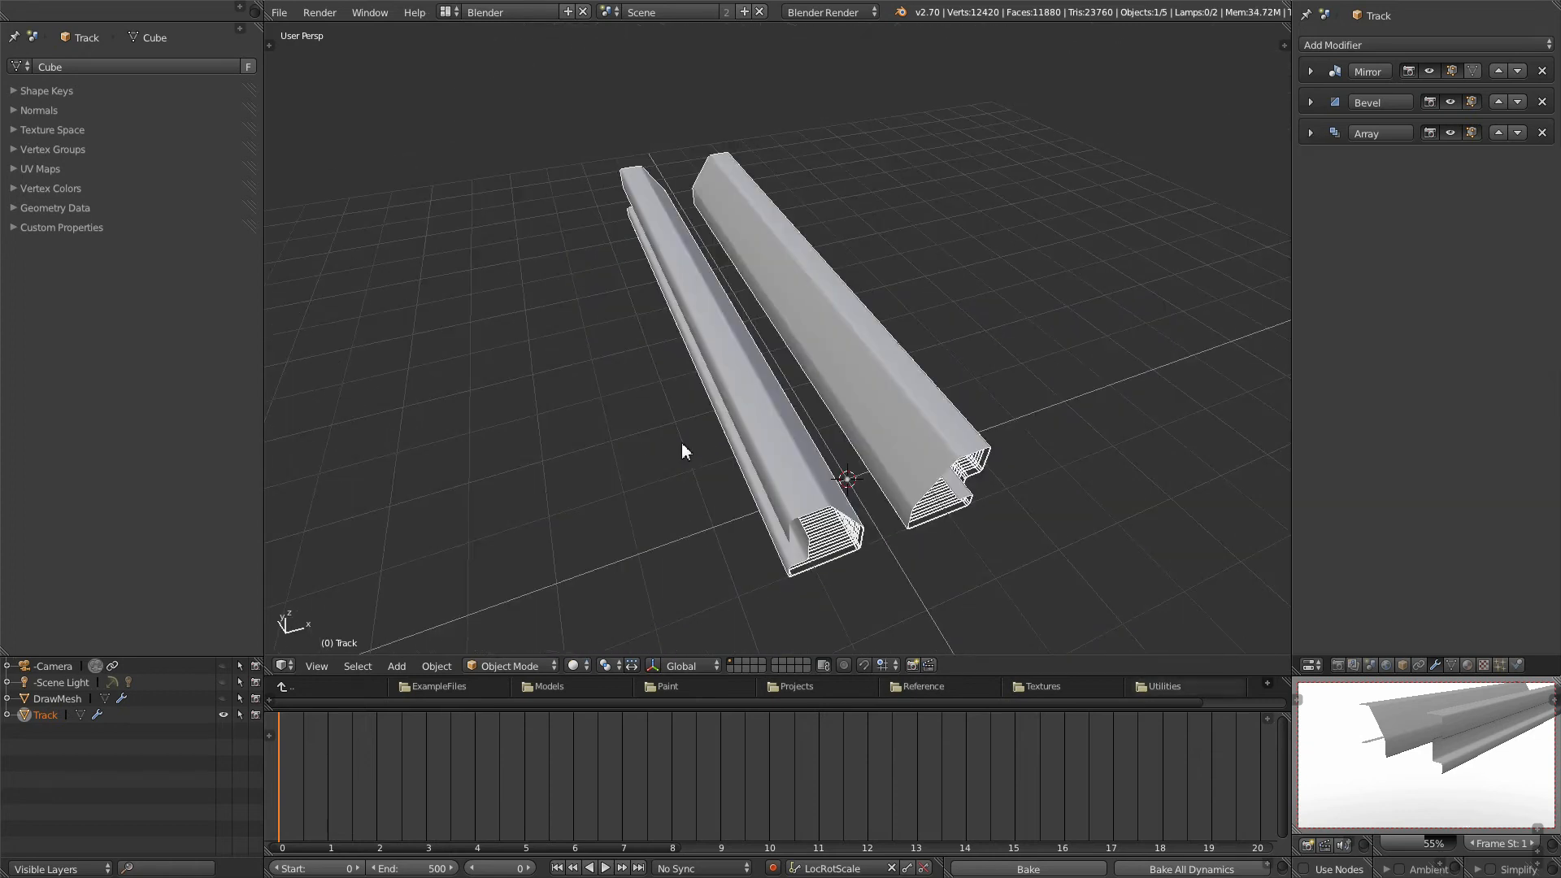
Step: Add a cube at the track's end and give it a Subdivision Surface modifier at level 1
mouse_move(682, 441)
middle_down()
mouse_move(808, 457)
mouse_move(686, 444)
mouse_move(679, 418)
middle_up()
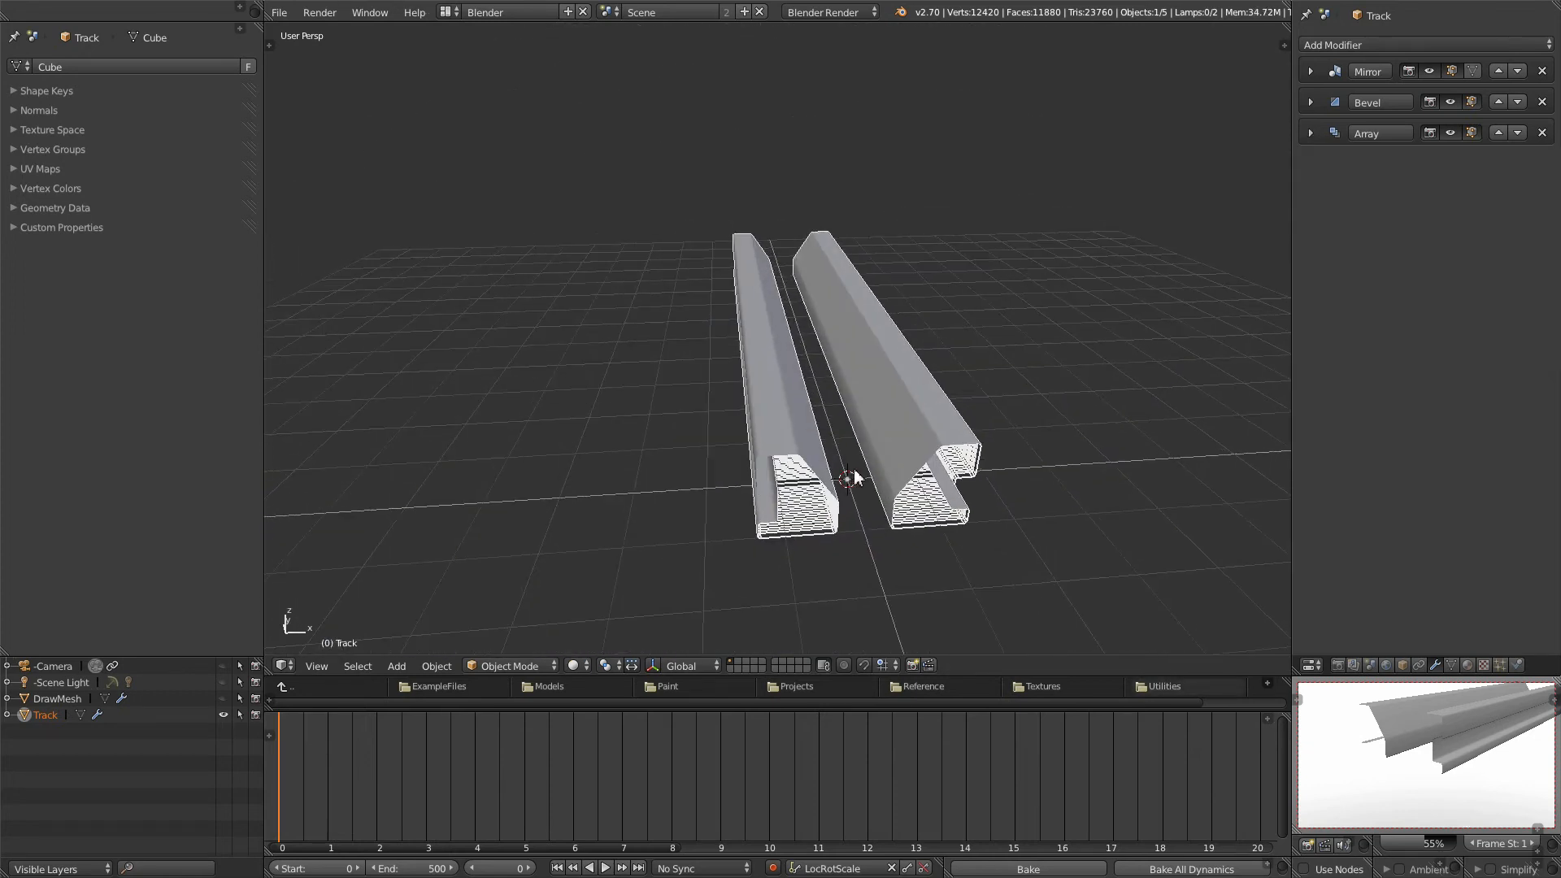
middle_drag(854, 469, 869, 464)
key(shift+a)
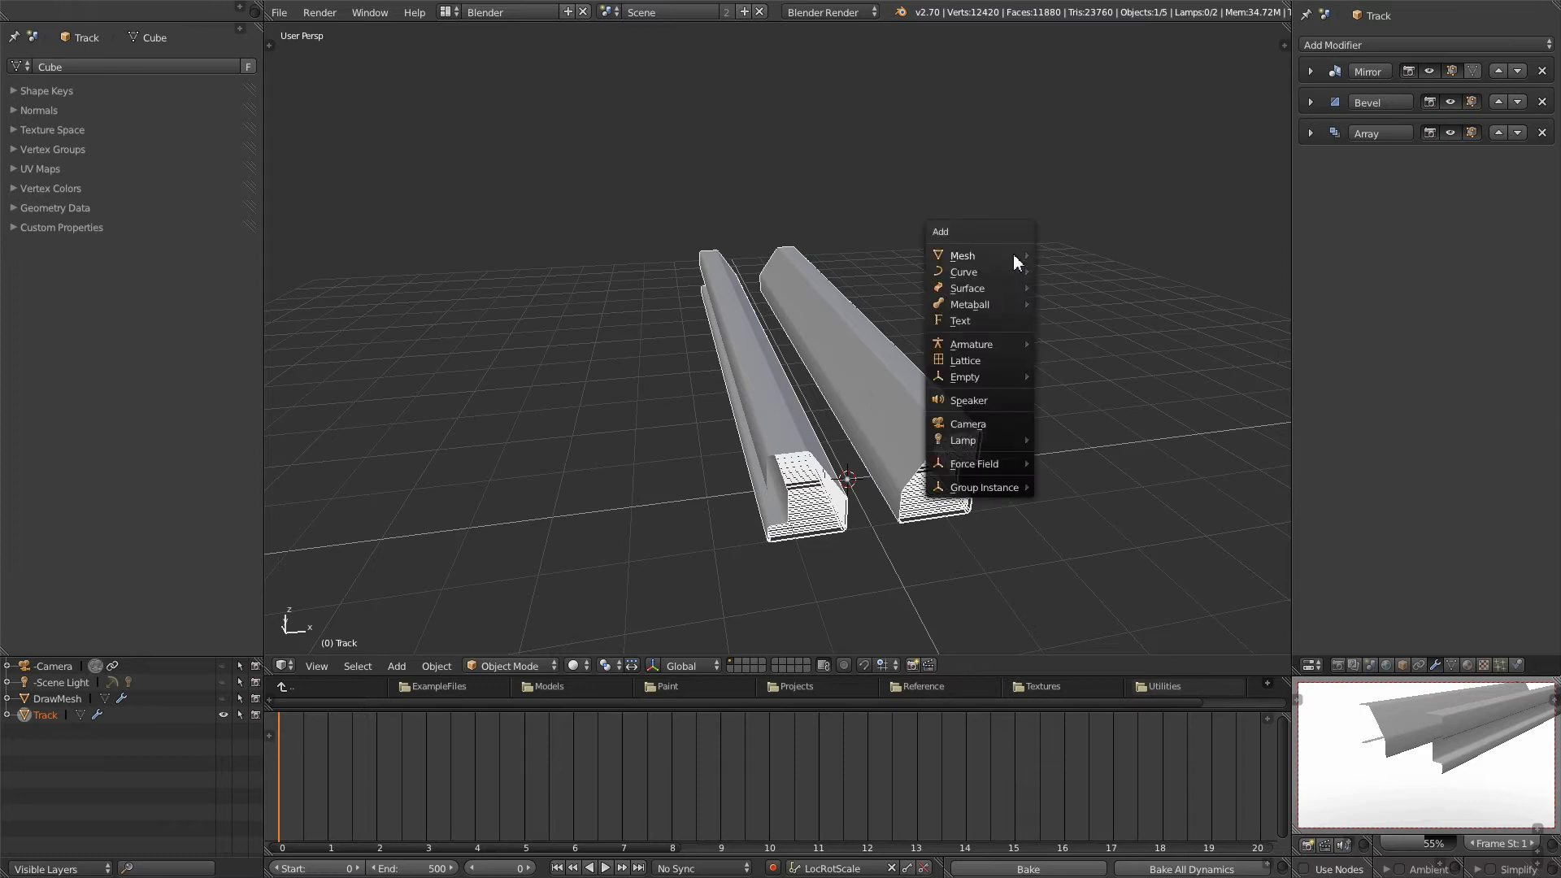
mouse_move(1024, 255)
click(1071, 273)
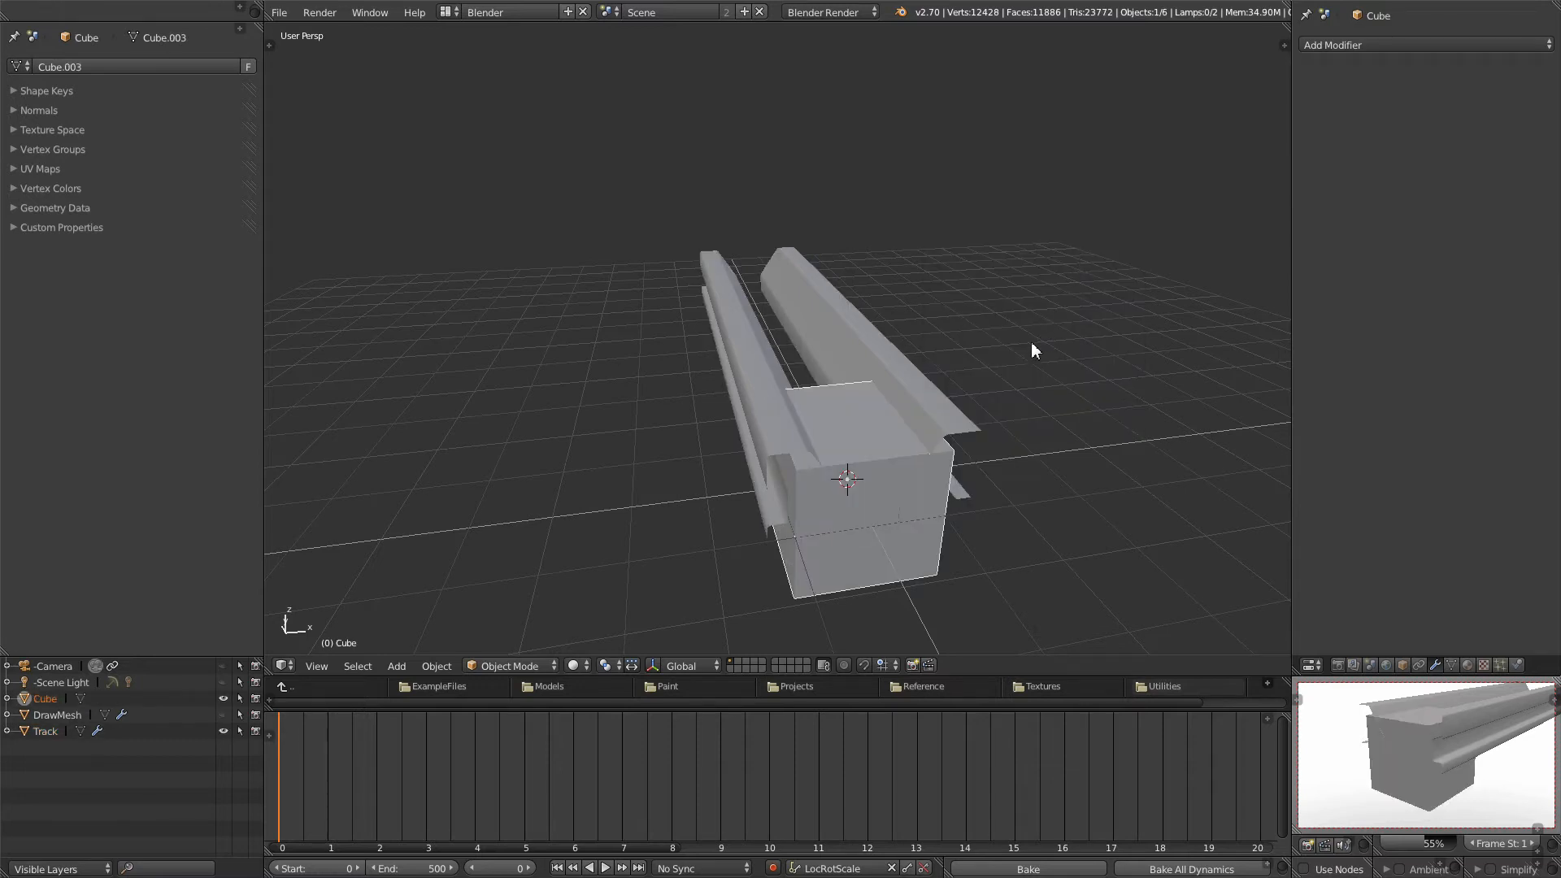
key(ctrl+1)
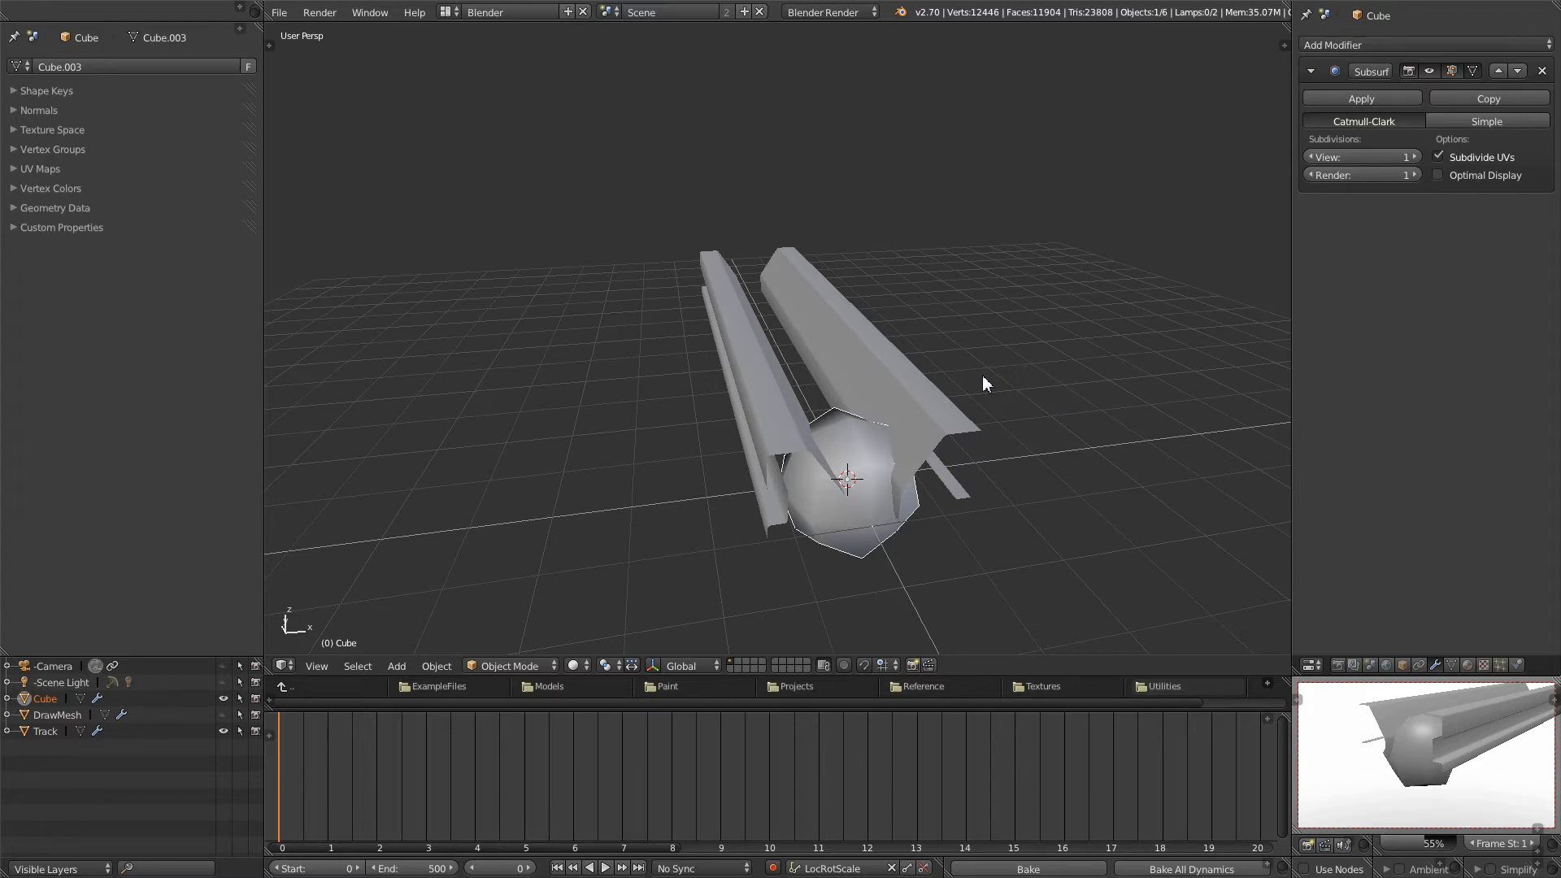
Step: Examine the list of available modifiers and locate the Smooth shading option for the ball
click(1351, 46)
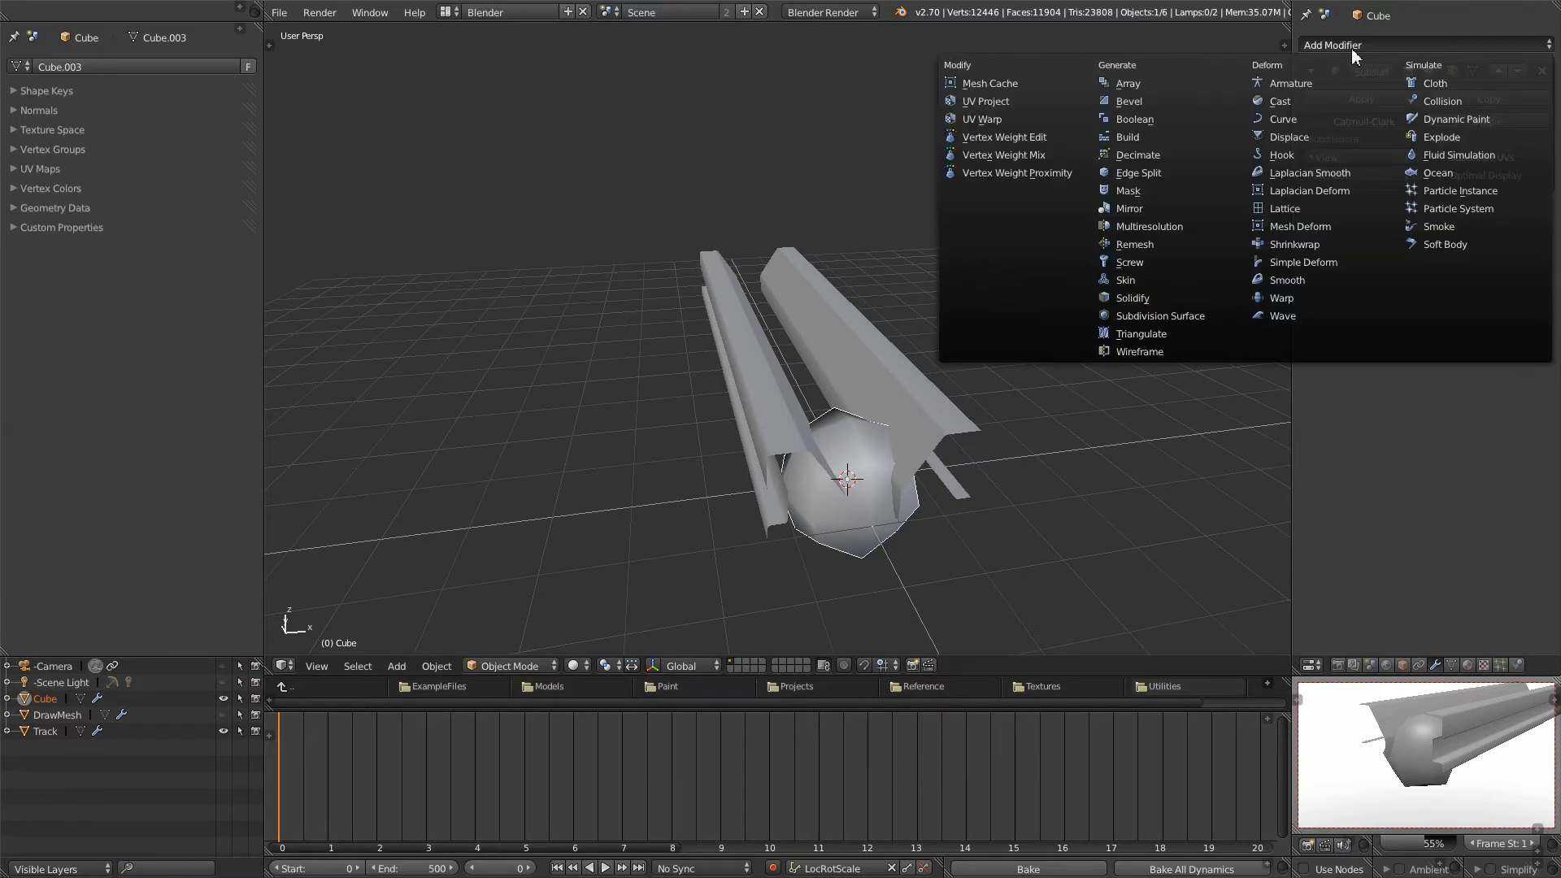
key(t)
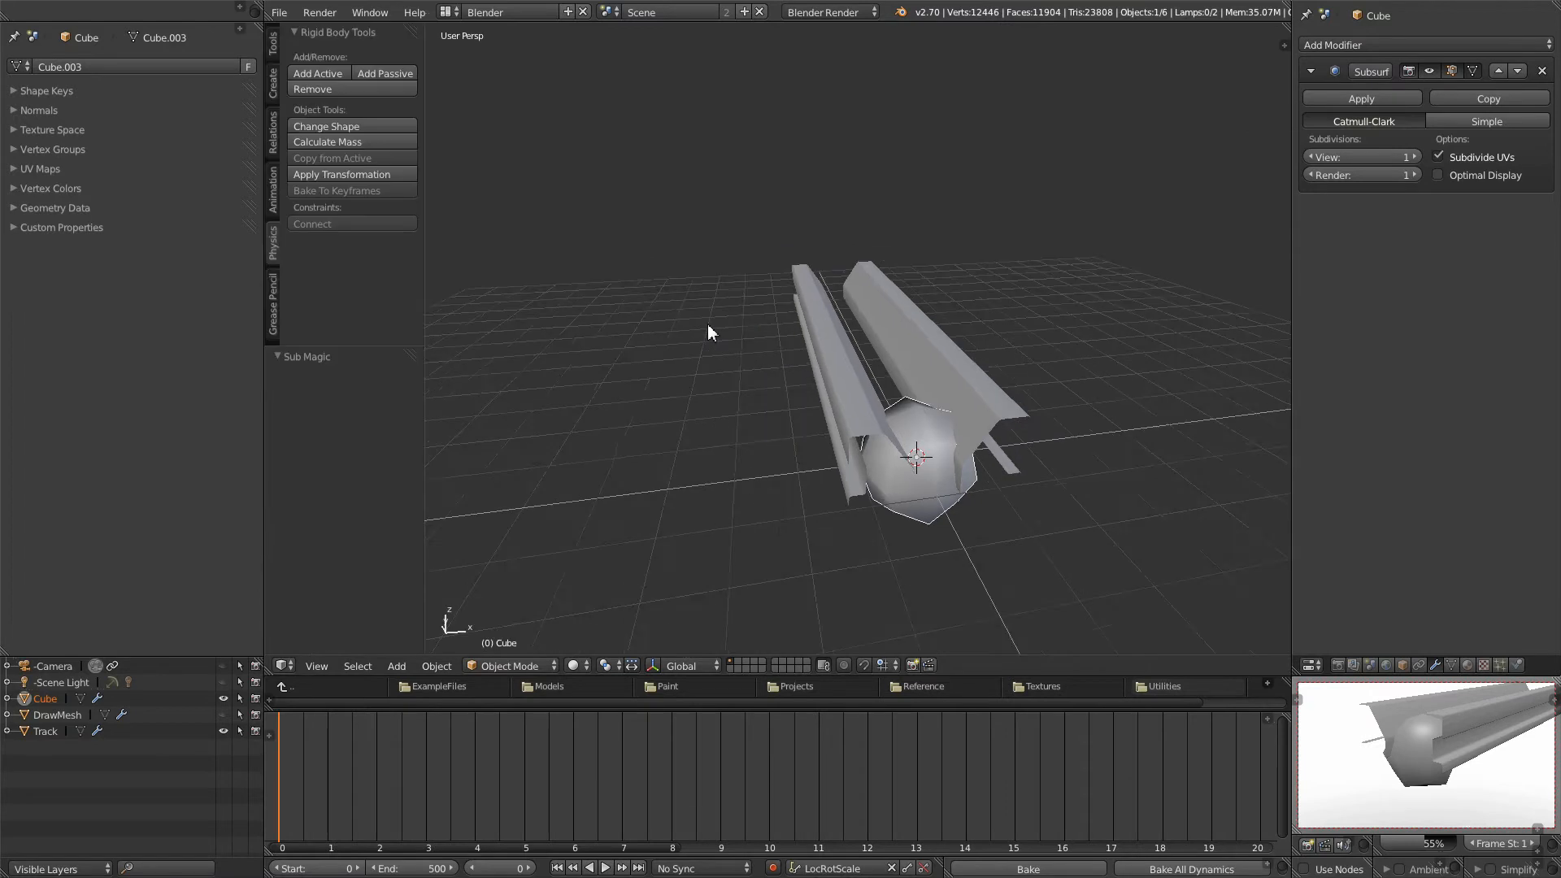
key(n)
click(274, 46)
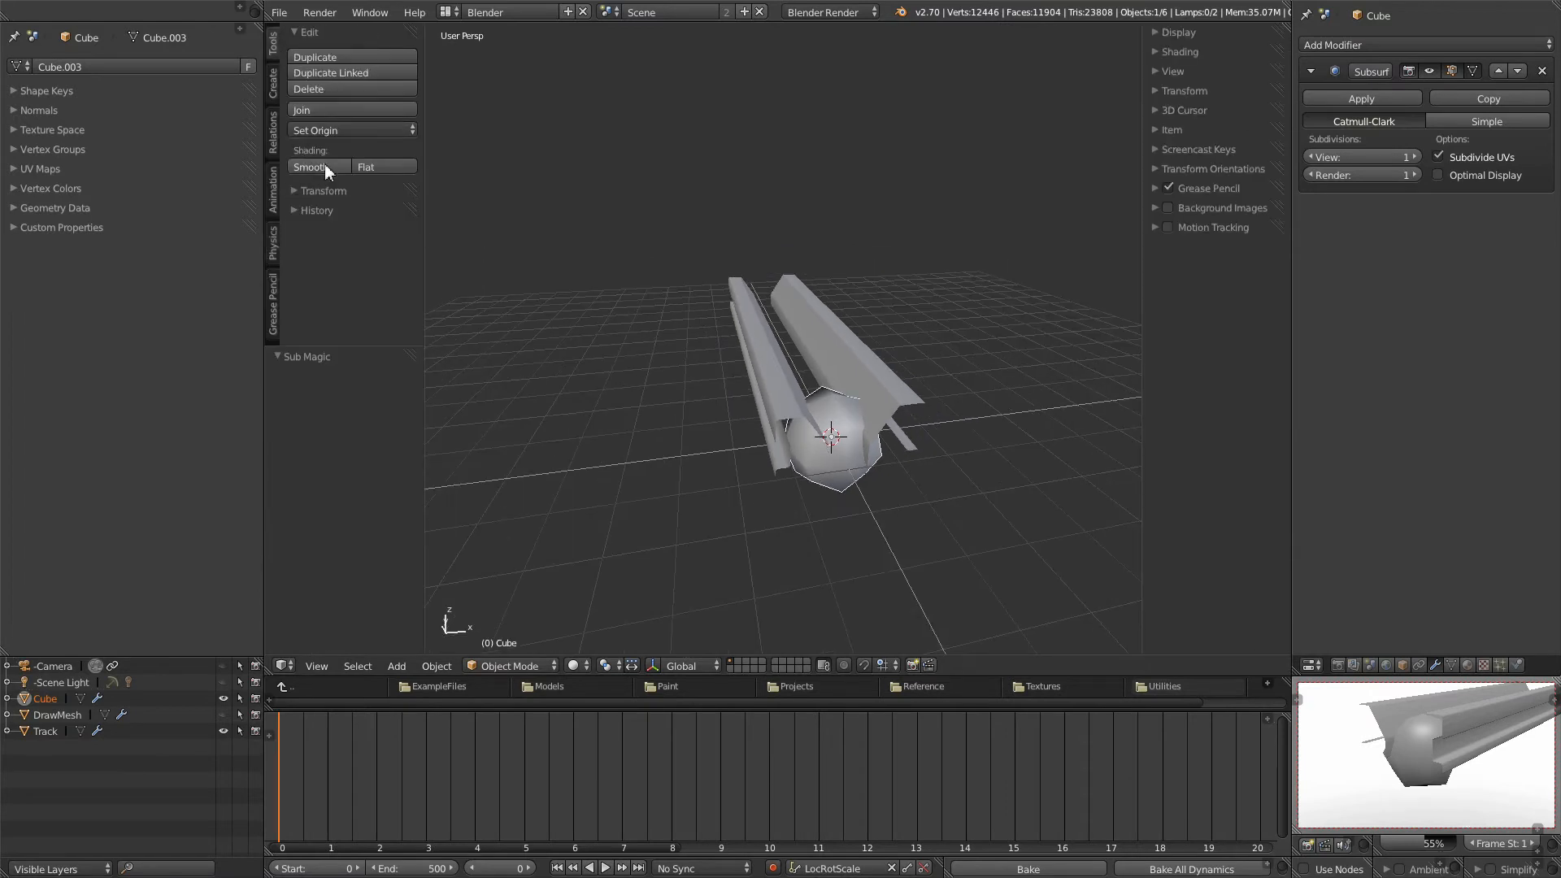
key(t)
key(n)
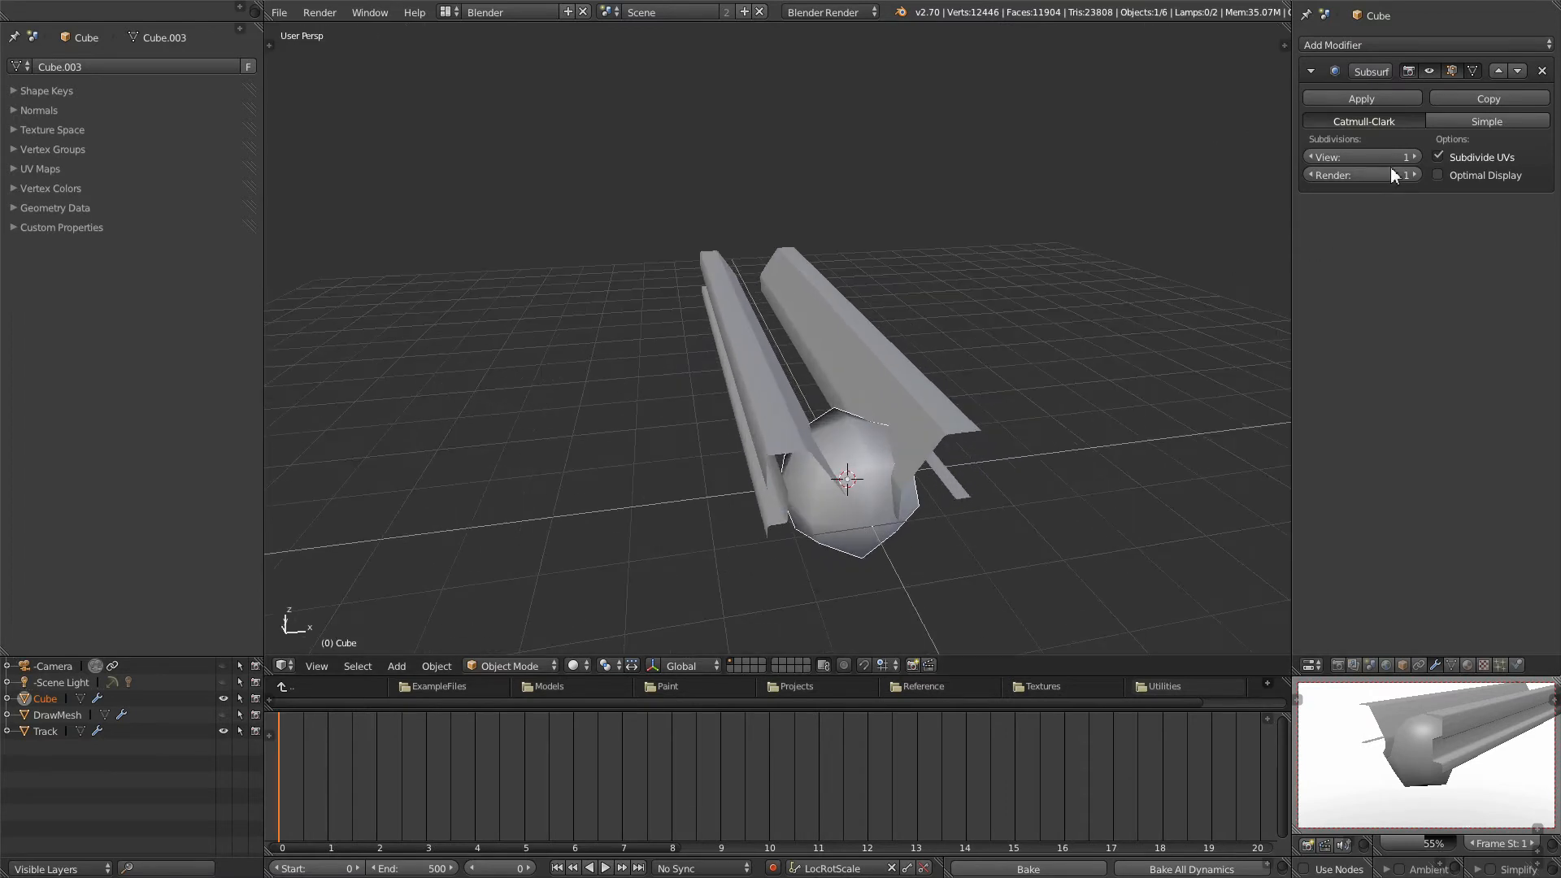
Step: Set the ball's Subdivision Surface levels to 3 for both view and render
click(1414, 157)
click(1415, 157)
middle_drag(975, 350, 900, 387)
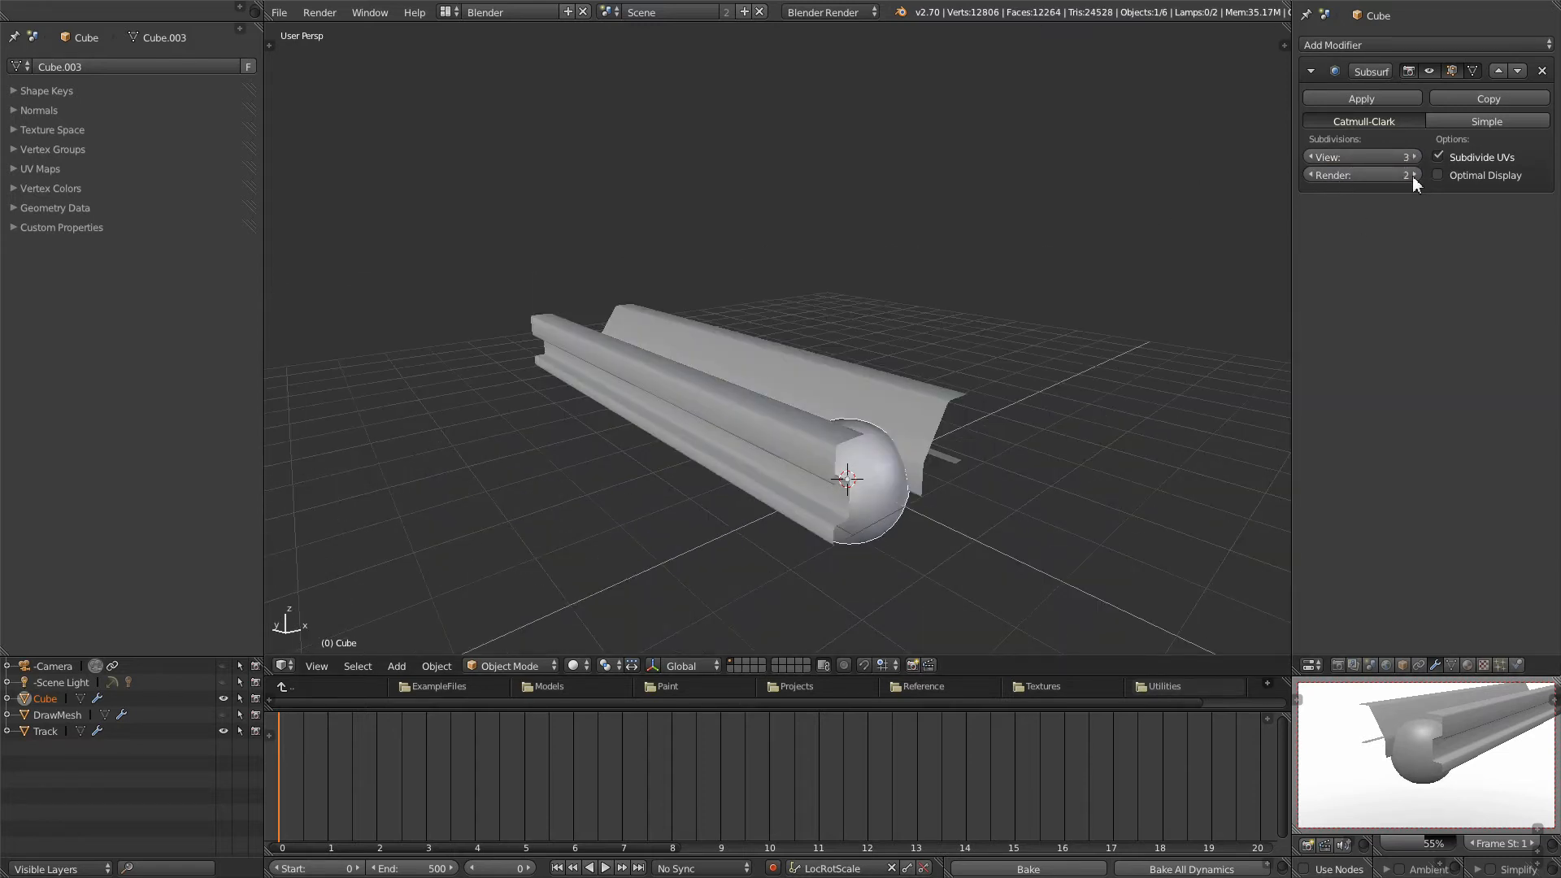
Step: Move the ball up about 2.02 units along the Z axis, above the track
key(g)
key(z)
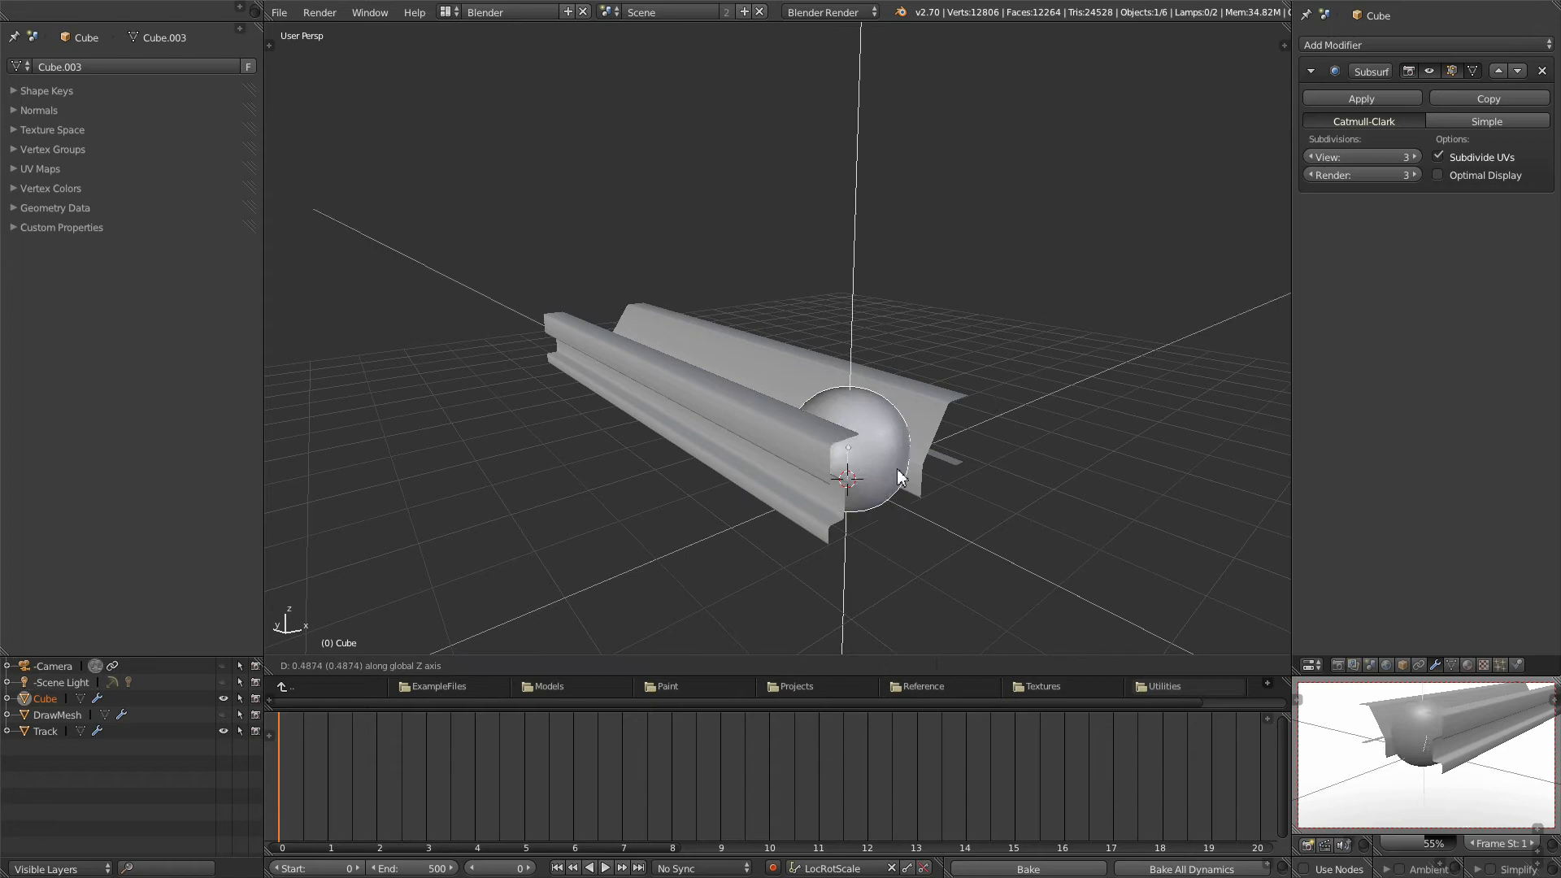
click(923, 402)
middle_drag(927, 412, 878, 449)
Step: Make the ball an active rigid body with a Sphere collision shape
key(t)
key(n)
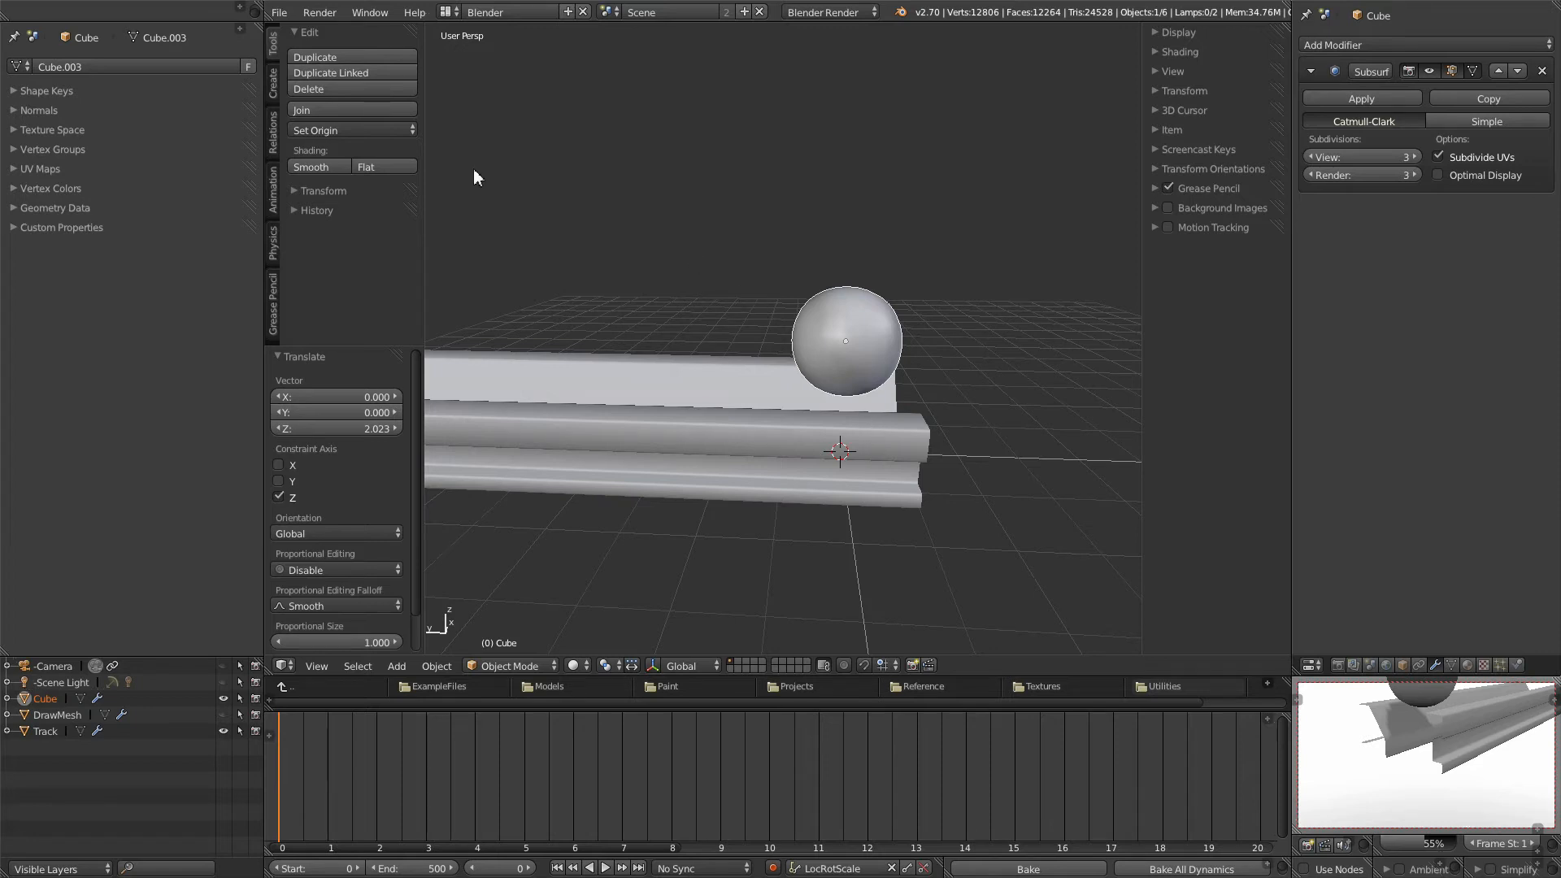
click(274, 248)
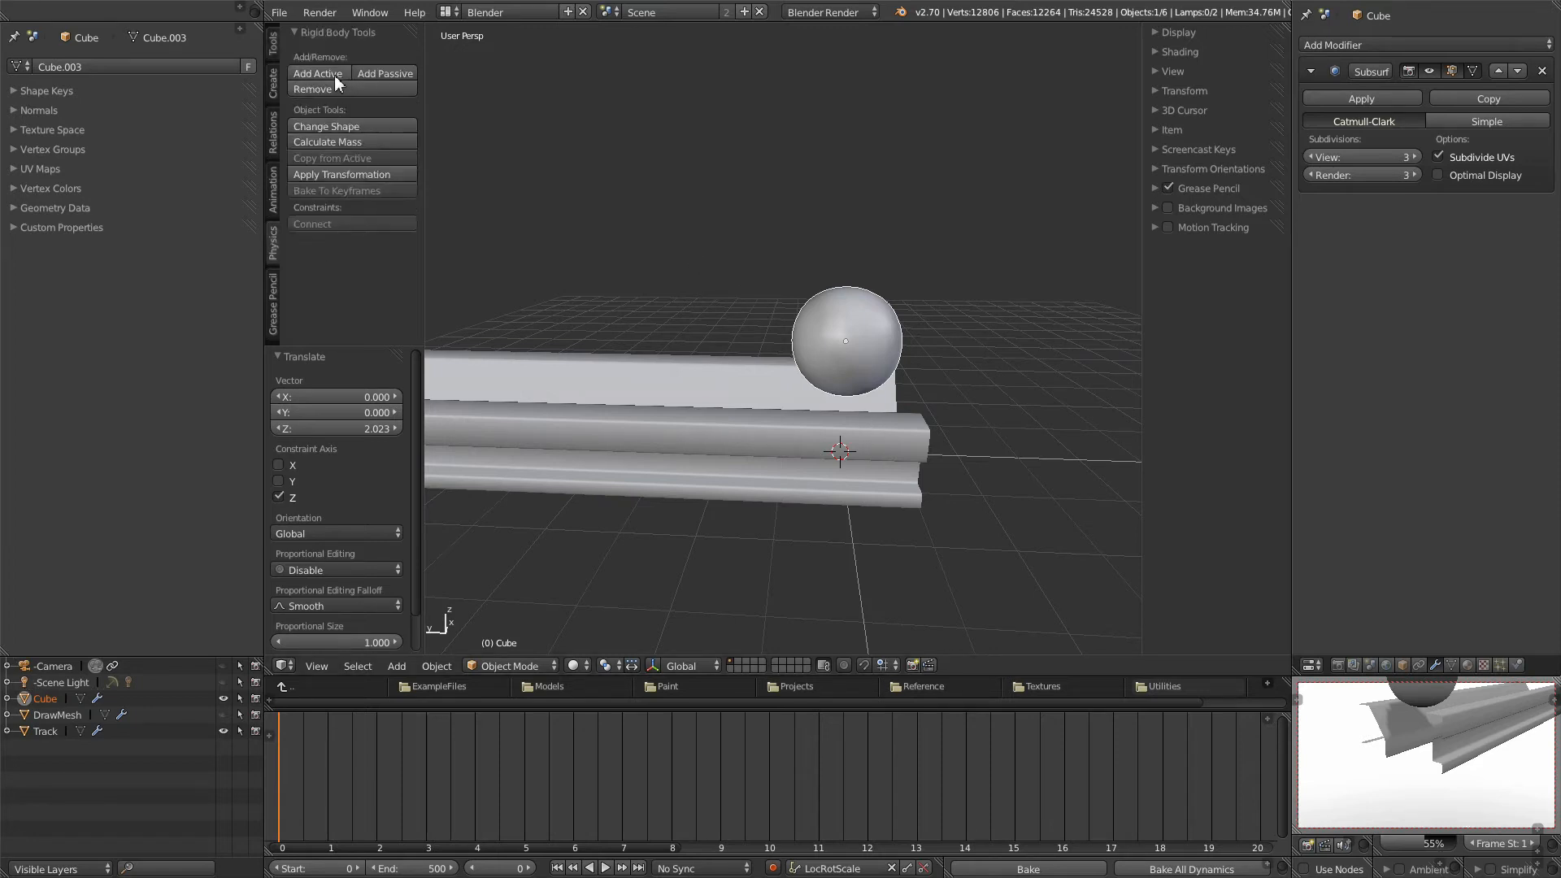
click(334, 75)
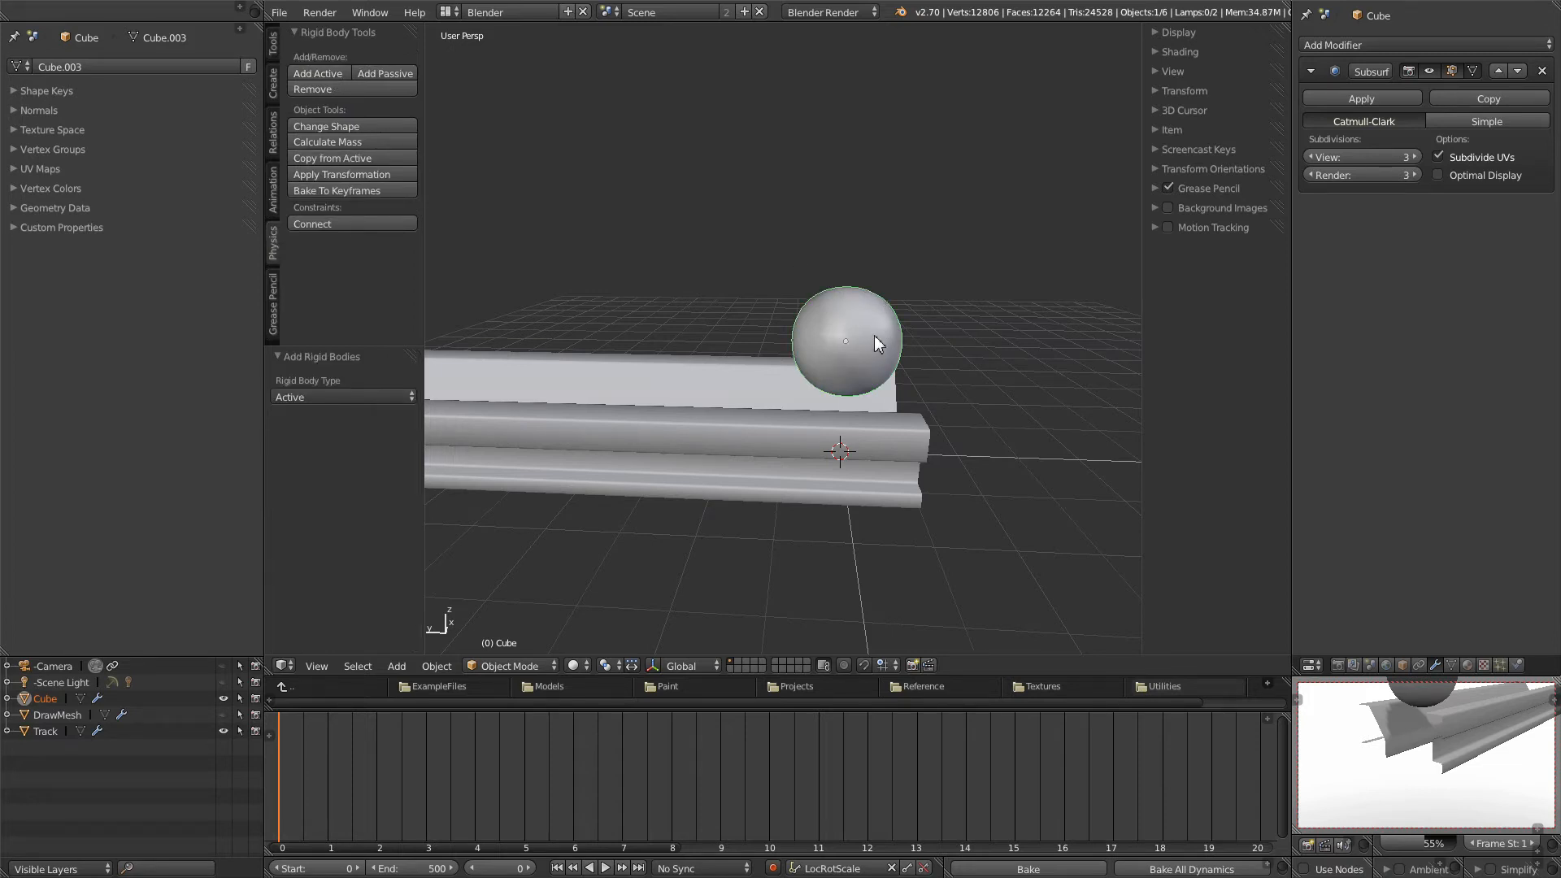
click(401, 129)
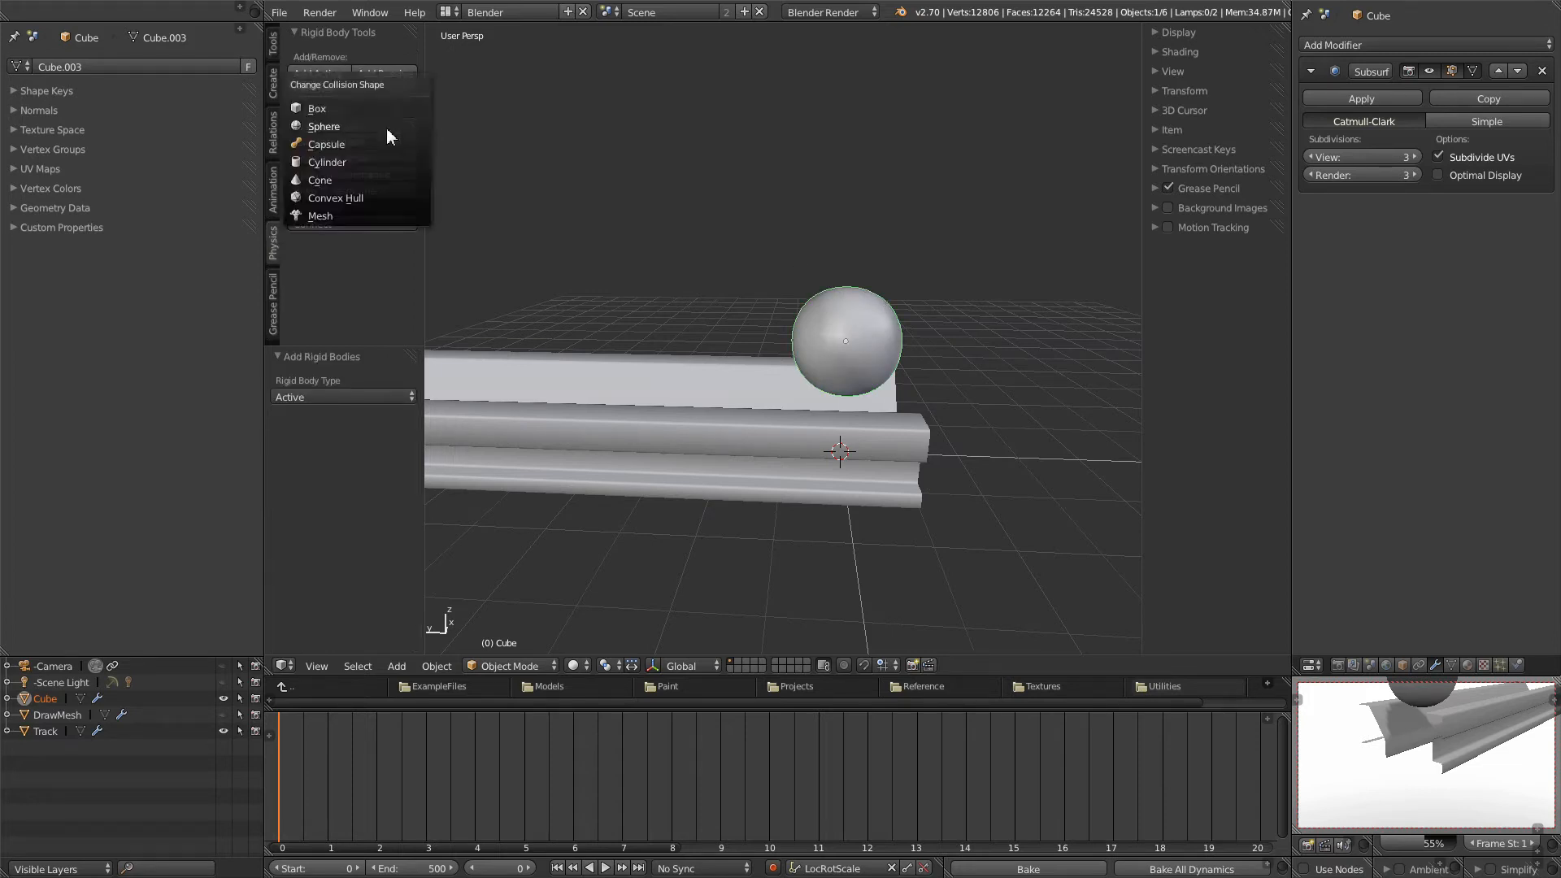
click(335, 126)
Step: Make the track a passive rigid body with a Mesh collision shape
middle_drag(614, 305, 798, 494)
middle_drag(854, 383, 891, 327)
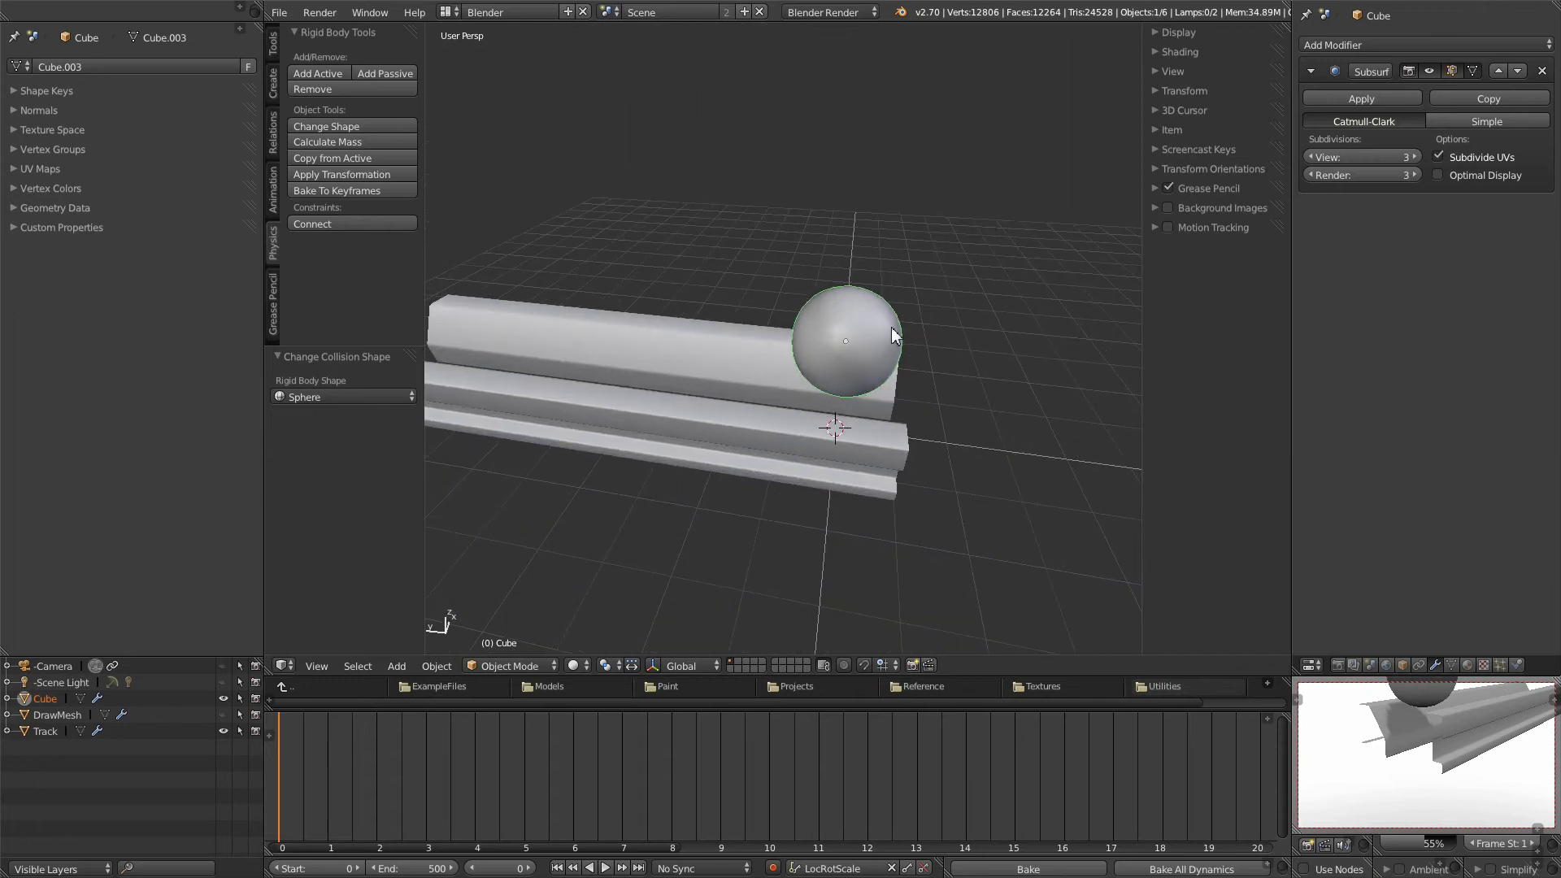
right_click(724, 355)
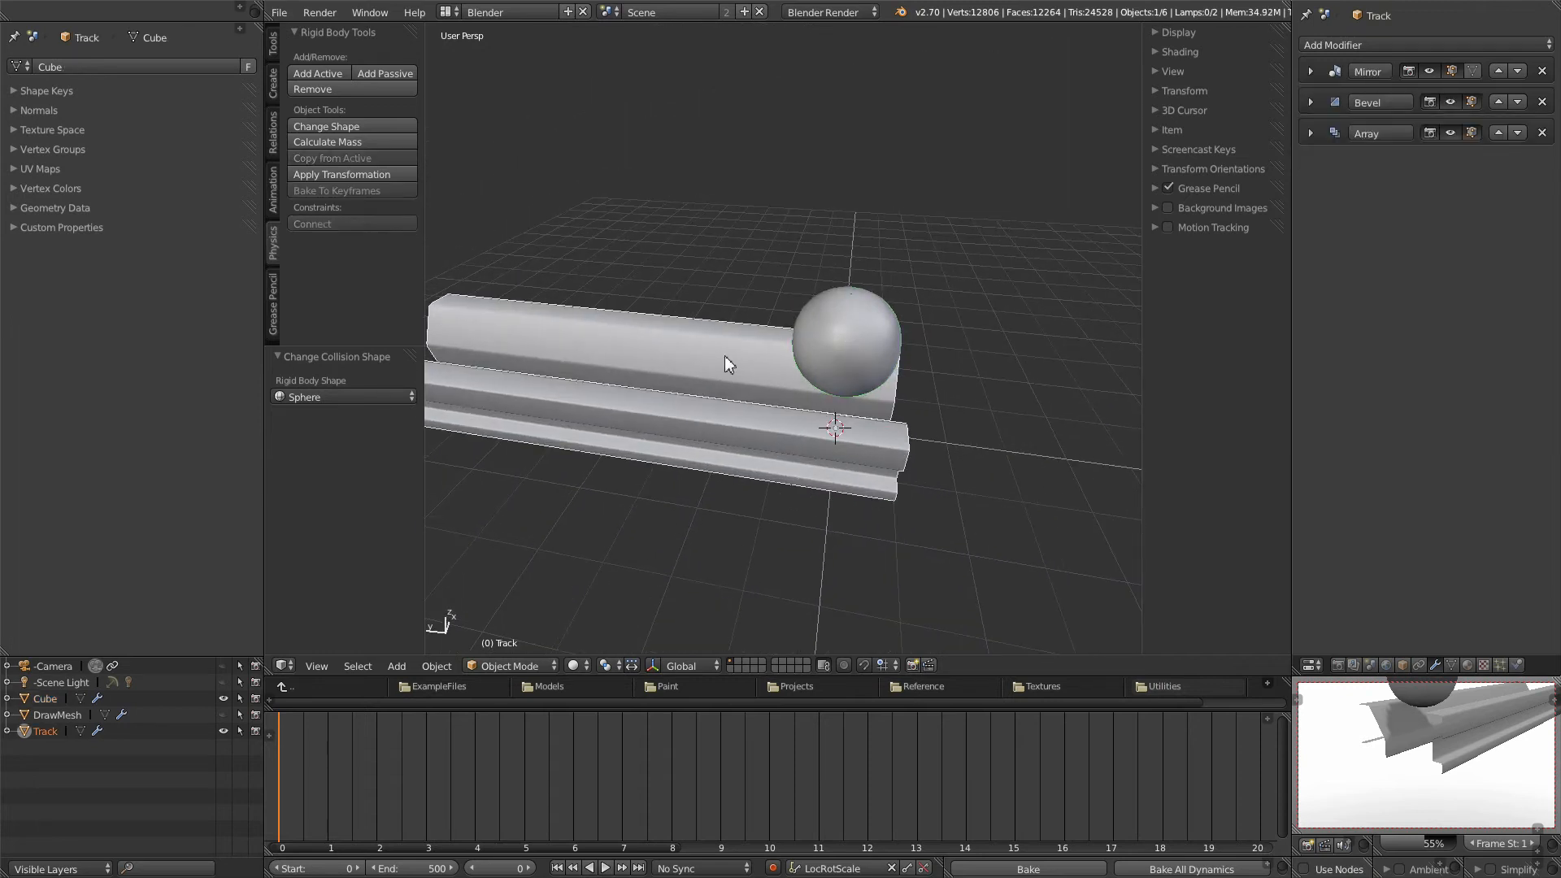
click(388, 75)
click(333, 125)
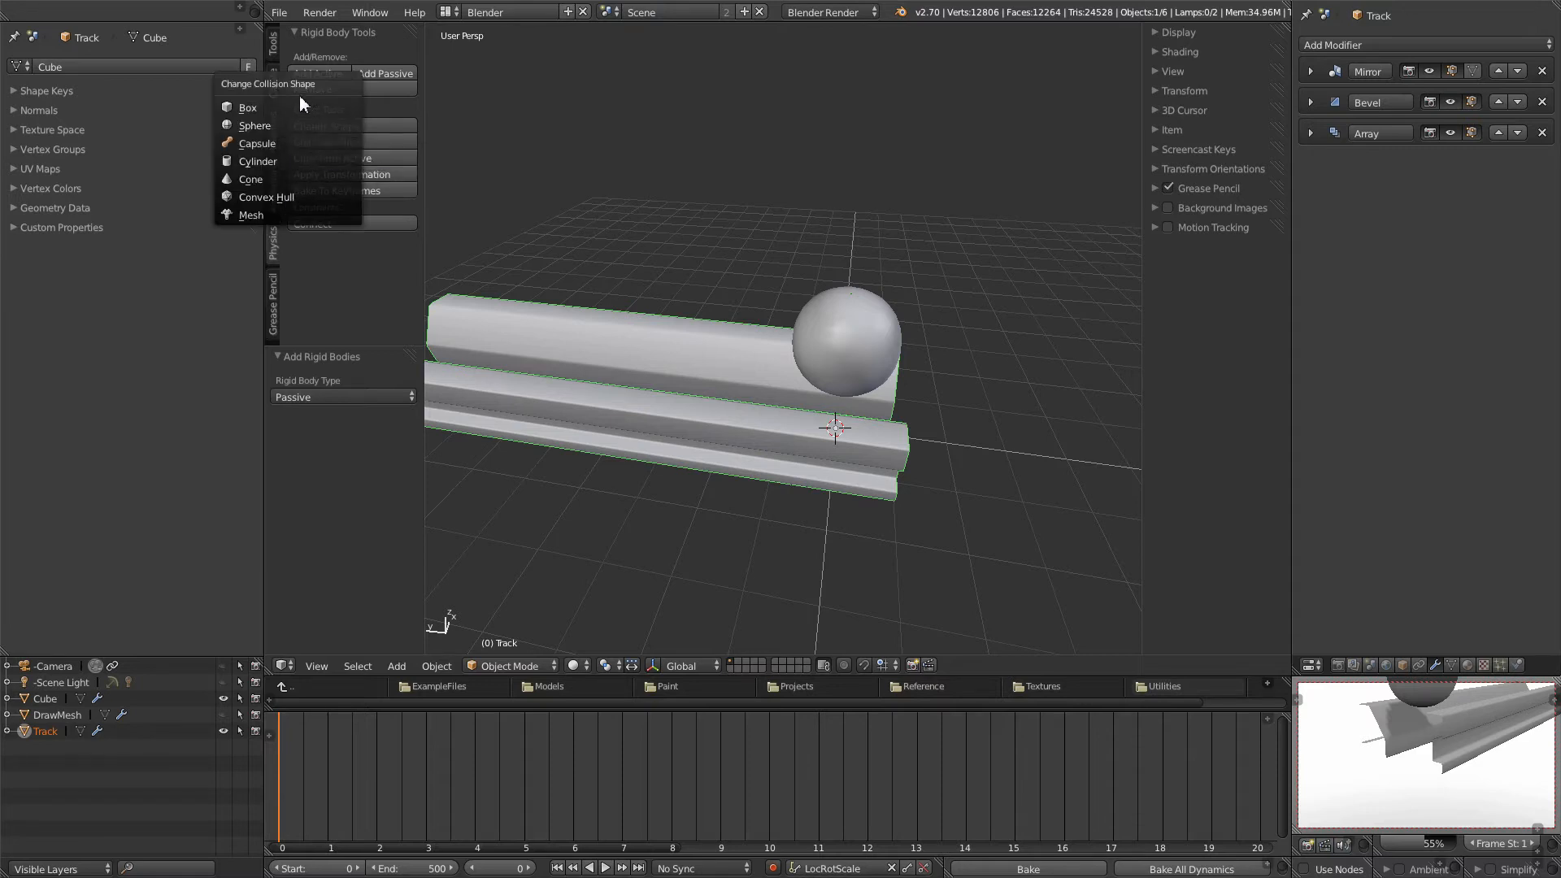
click(250, 214)
Step: Hide the viewport side regions, play the ball simulation as a test, and return to the start frame
middle_drag(472, 341, 833, 419)
middle_drag(697, 394, 737, 393)
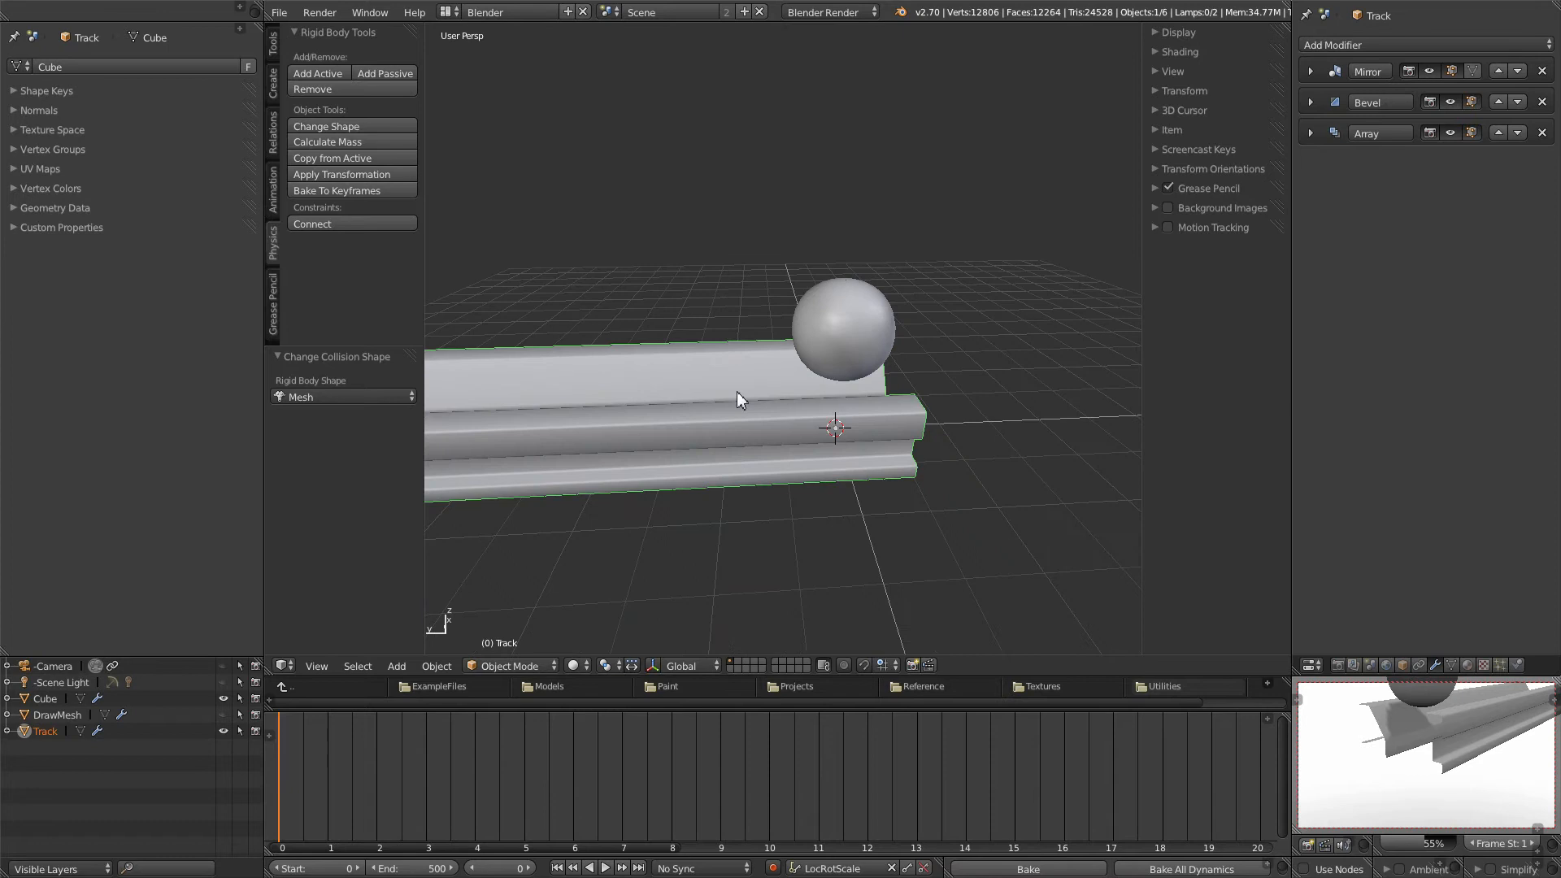
key(t)
key(n)
scroll(751, 434, down, 2)
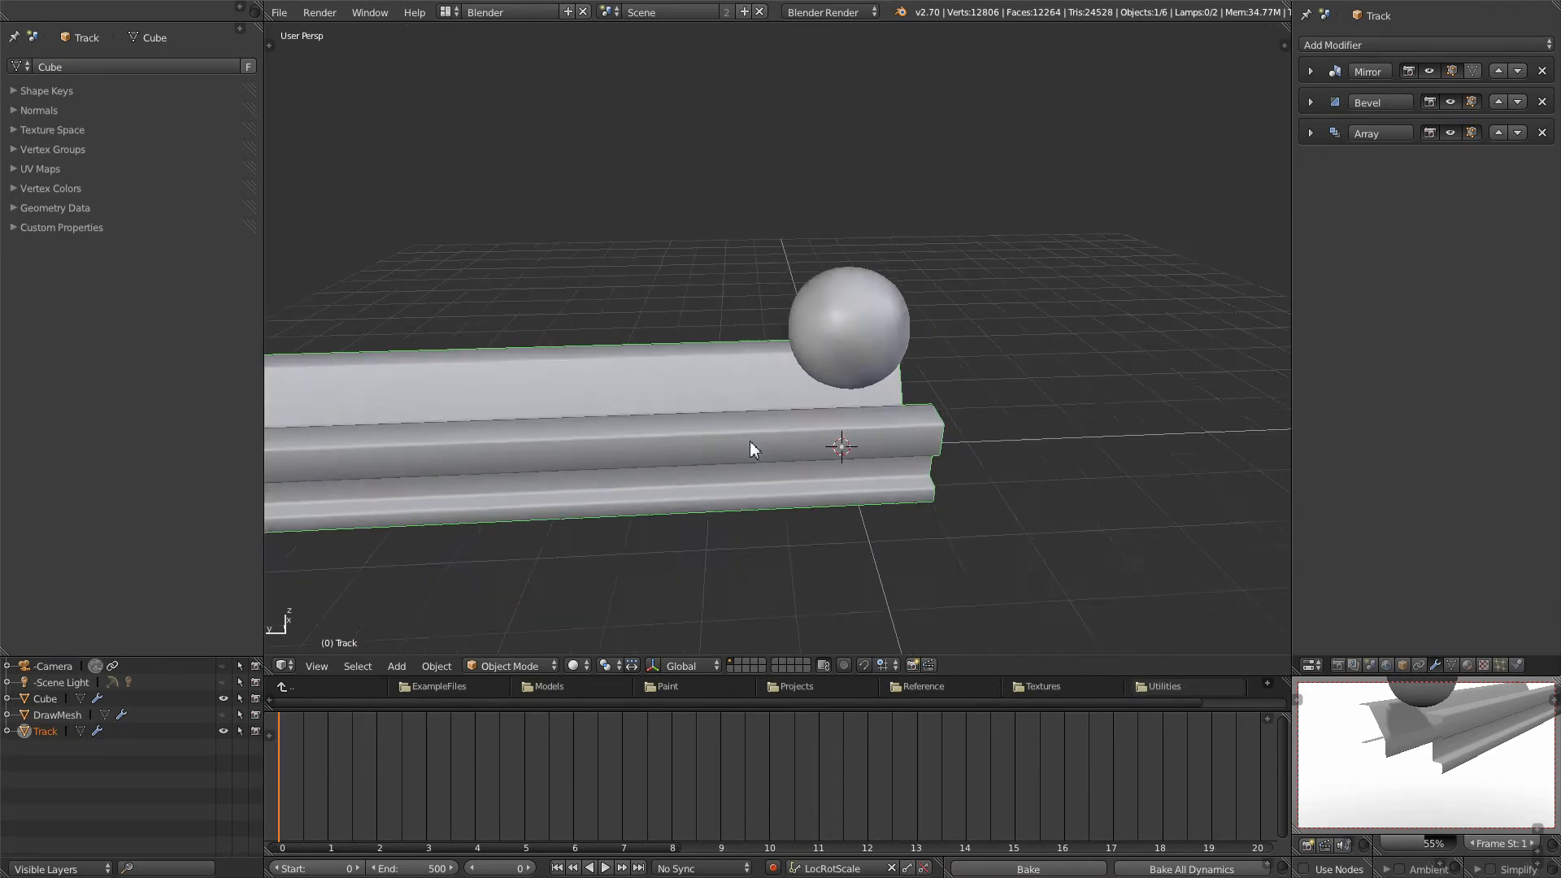
click(609, 866)
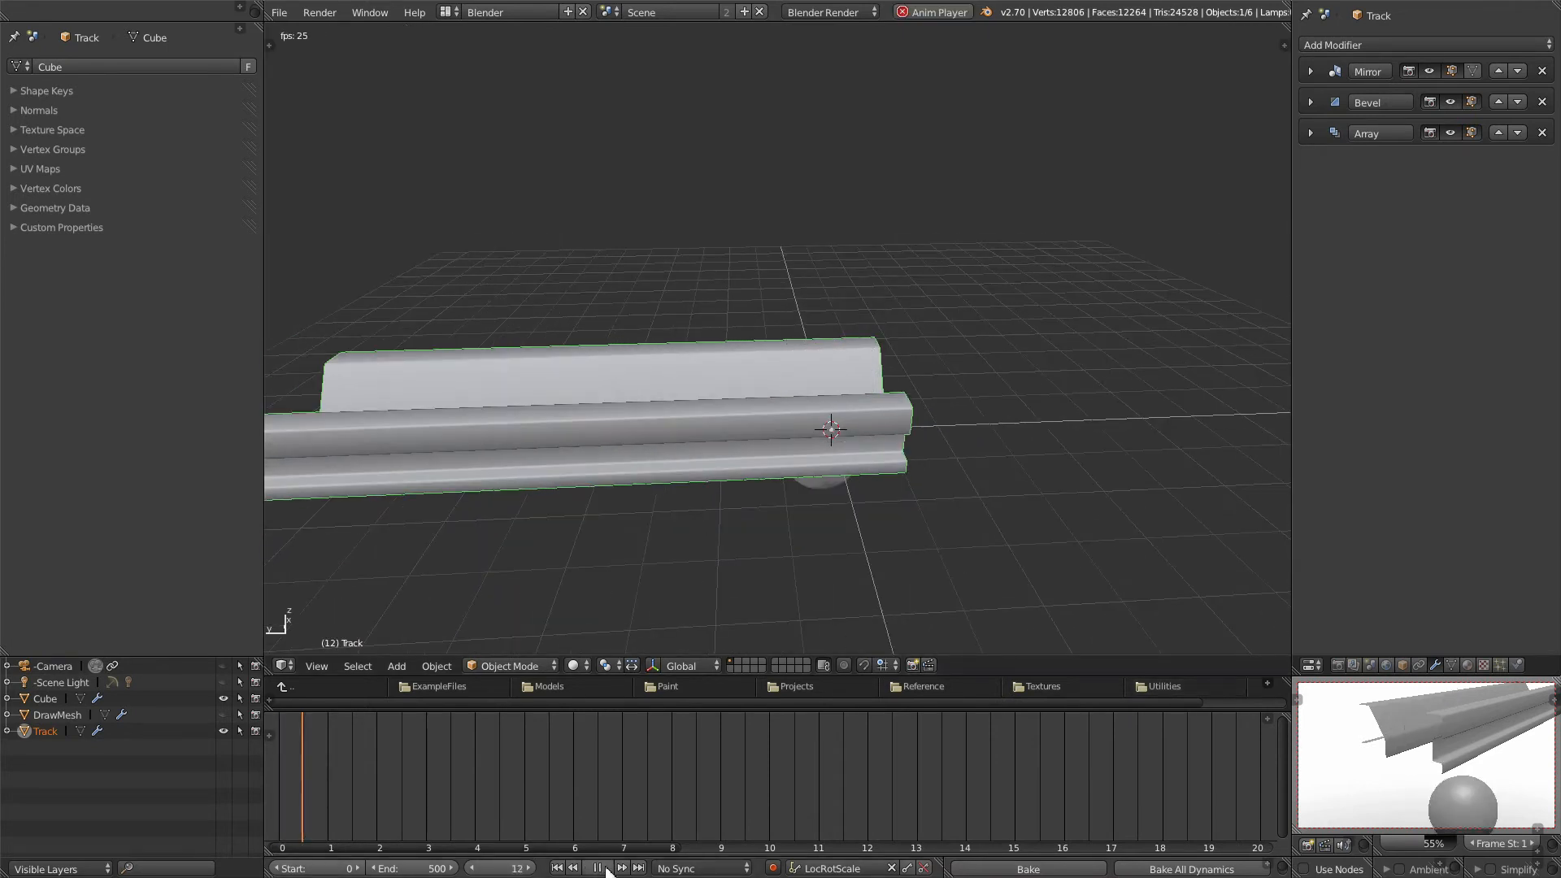
middle_drag(749, 432, 748, 562)
scroll(779, 578, down, 3)
scroll(779, 579, up, 3)
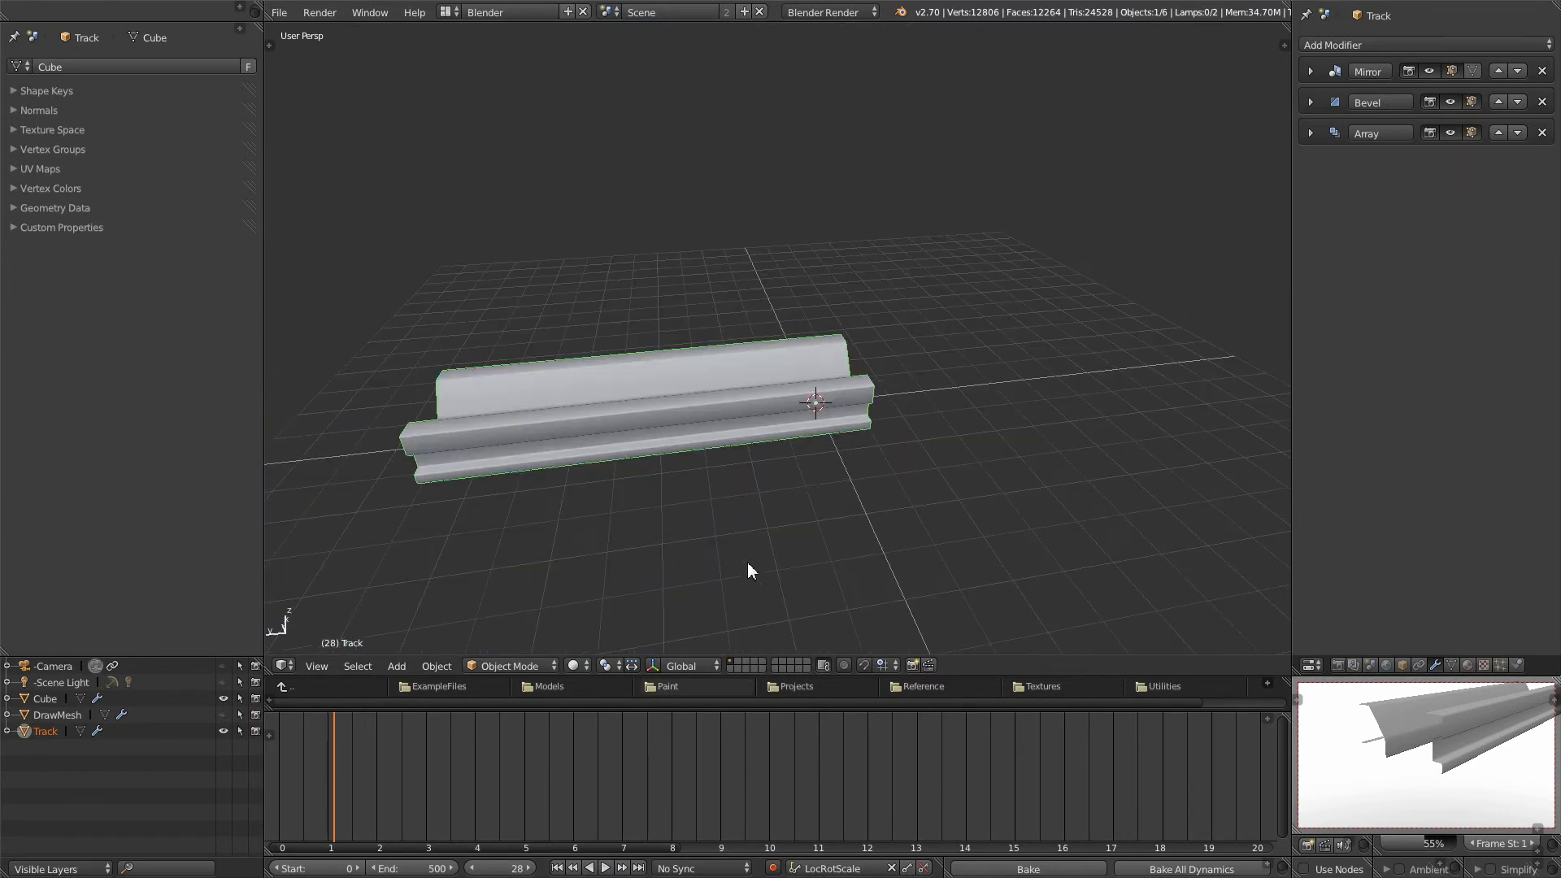
click(557, 868)
scroll(868, 343, up, 2)
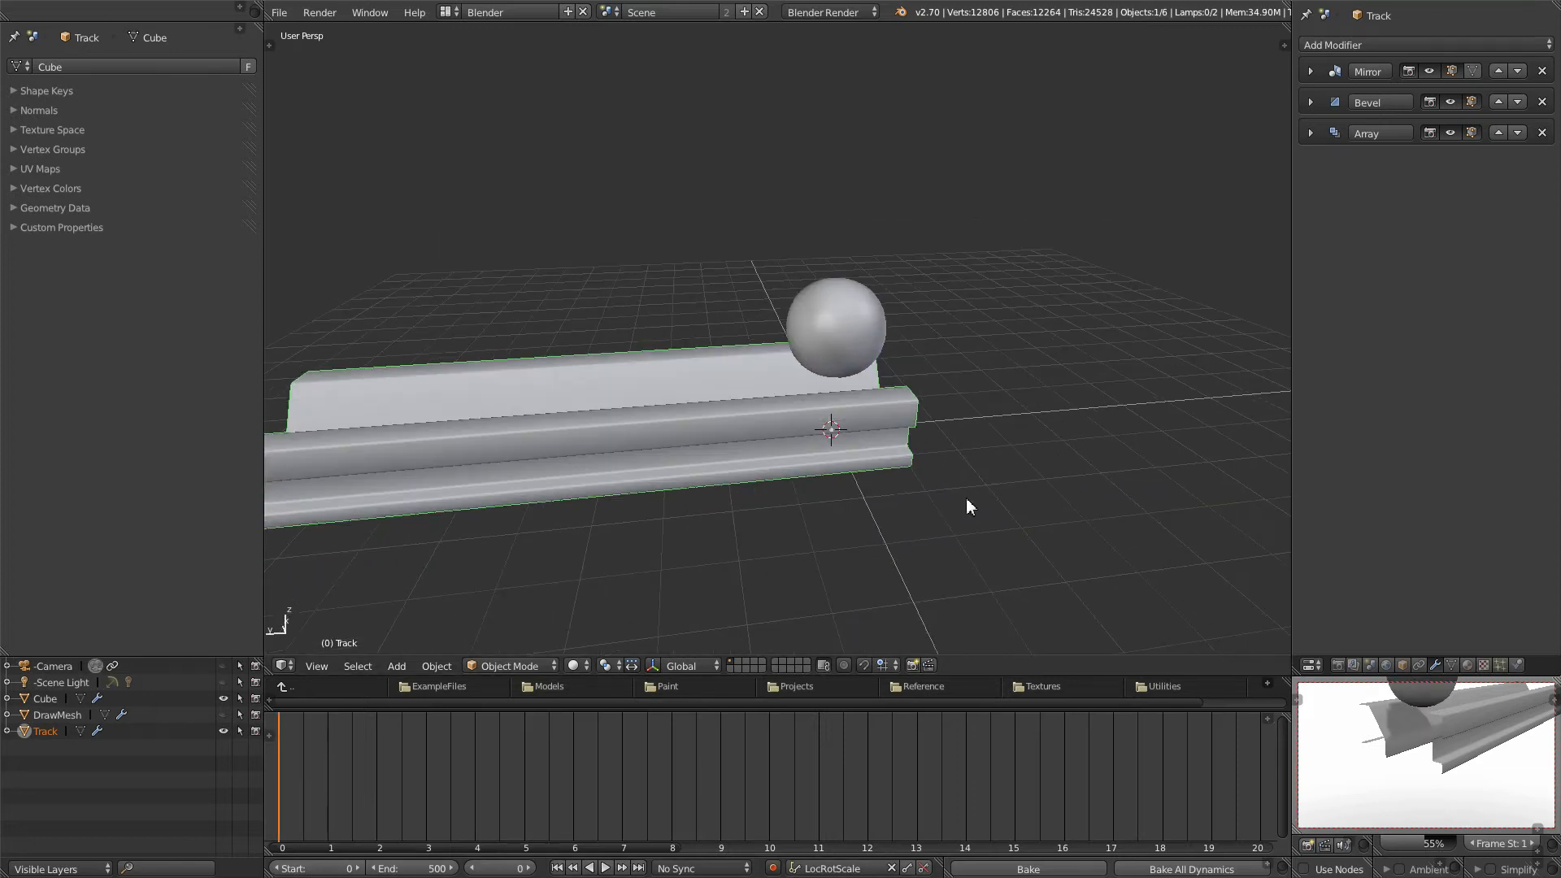
Step: Set the source of the track's rigid body collision mesh to Final
middle_drag(841, 512, 797, 469)
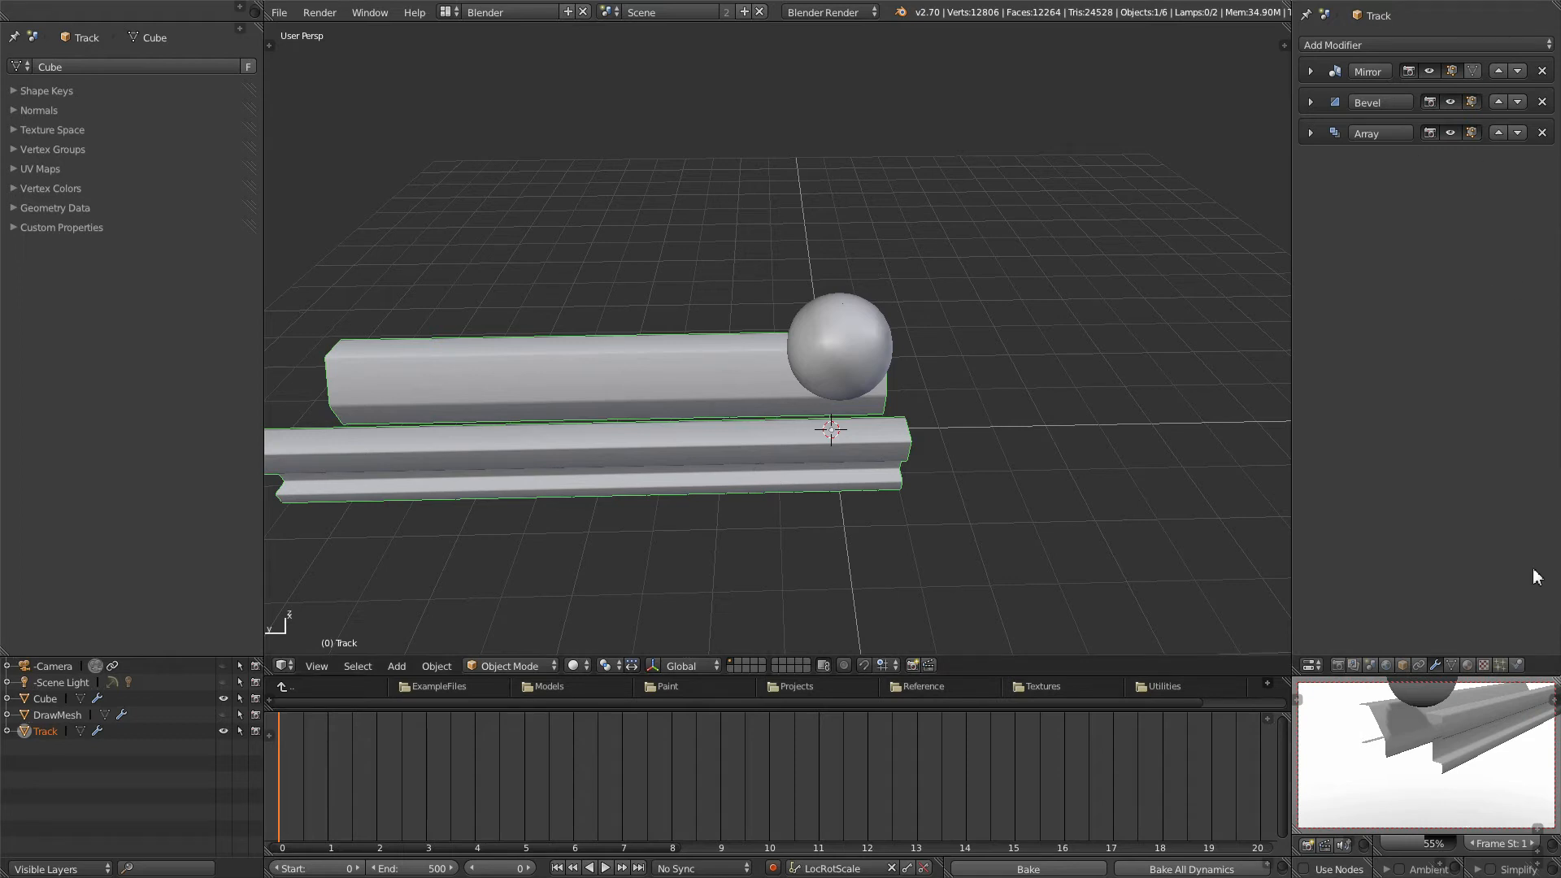
click(1516, 665)
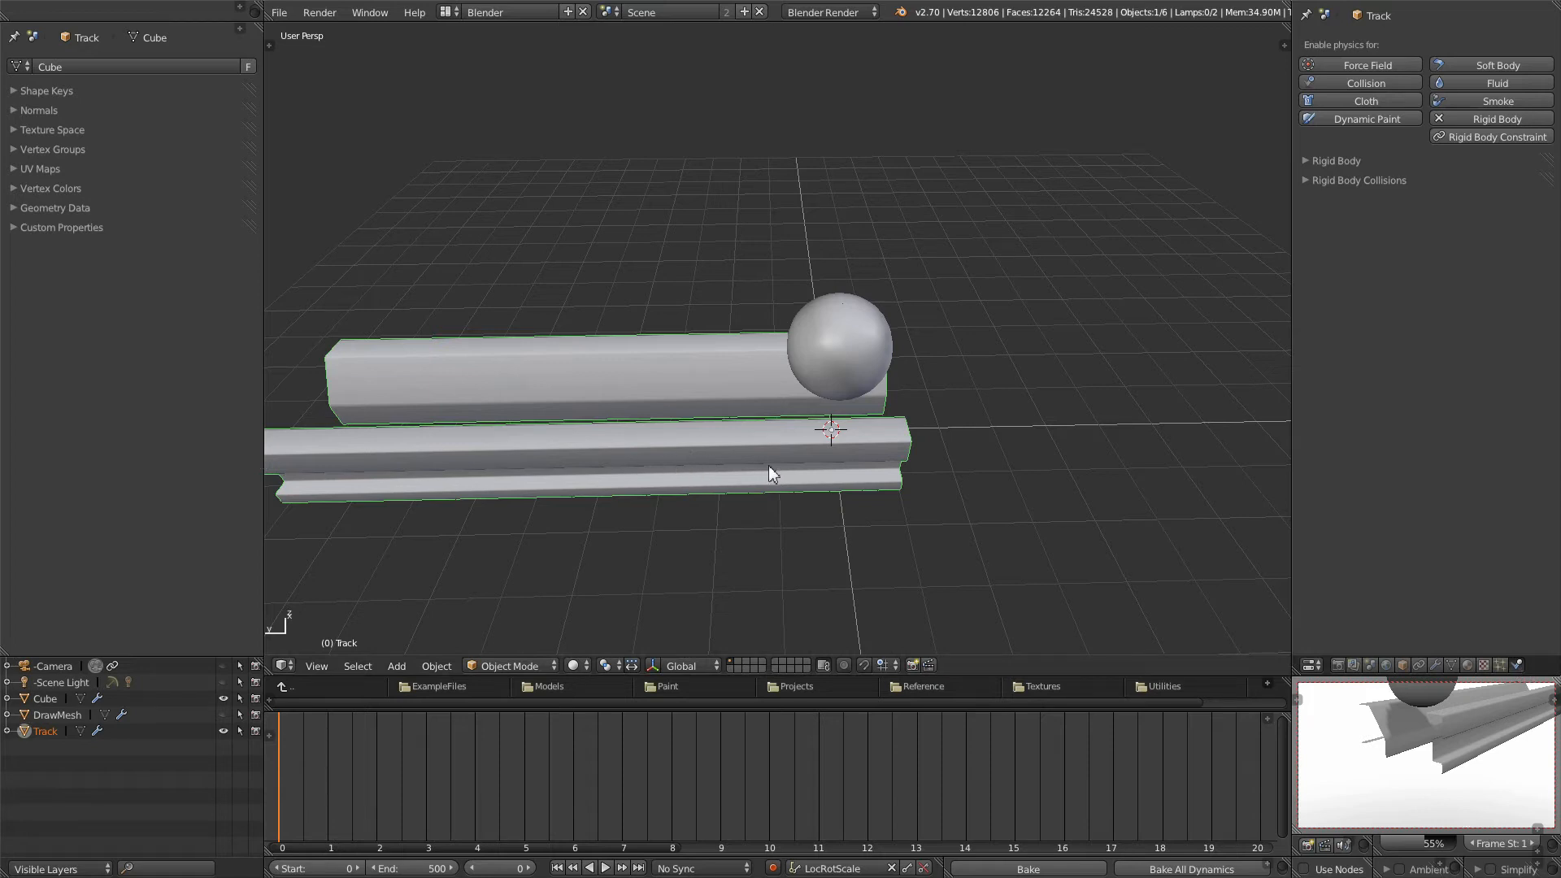
click(1301, 181)
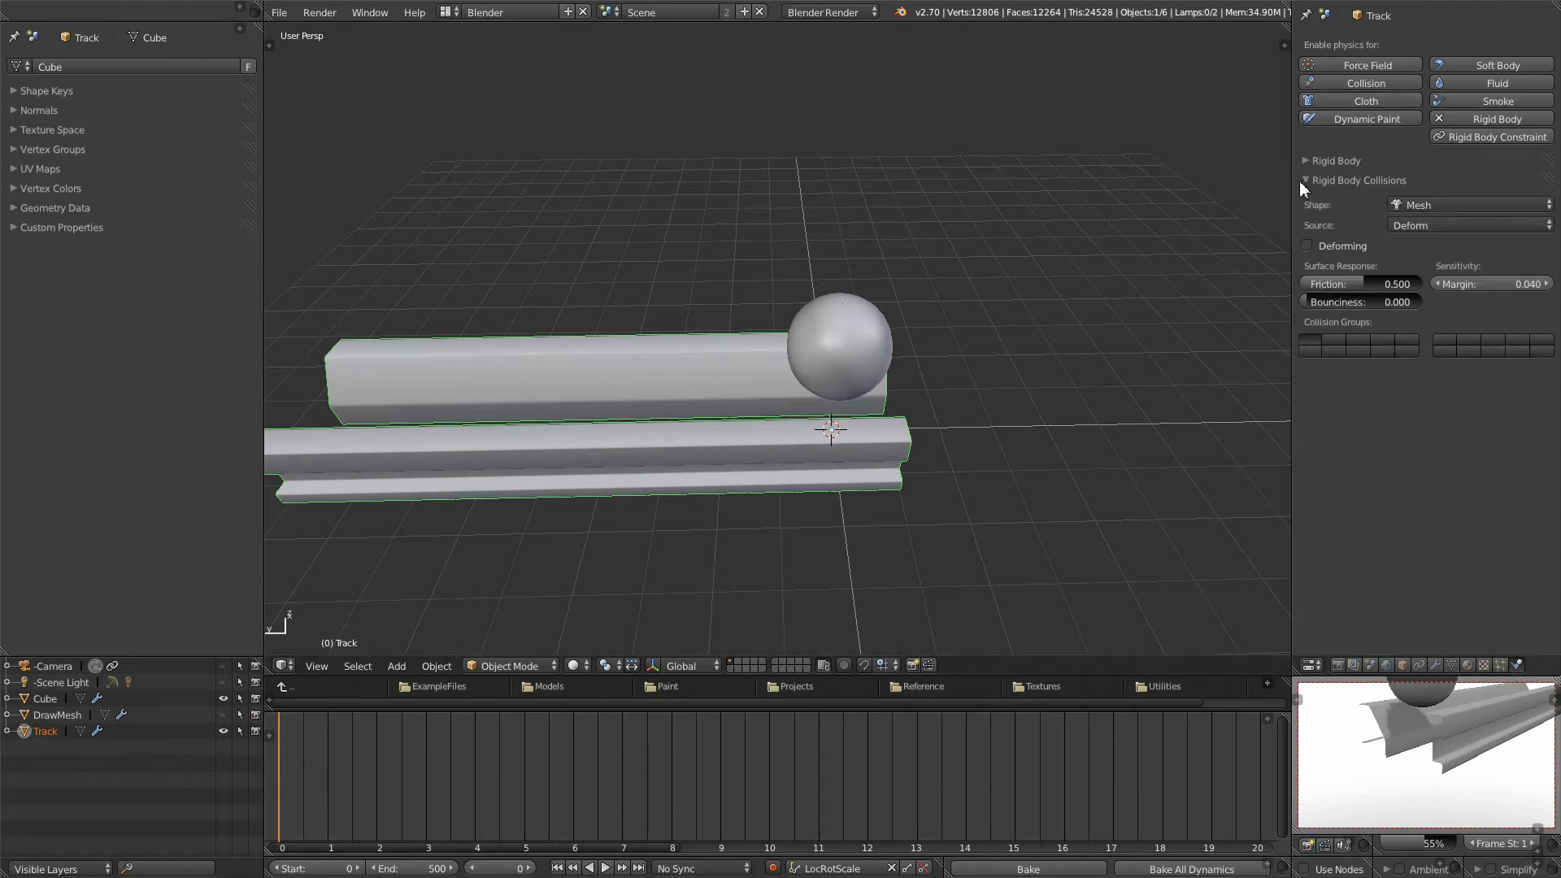
click(1446, 227)
click(1412, 172)
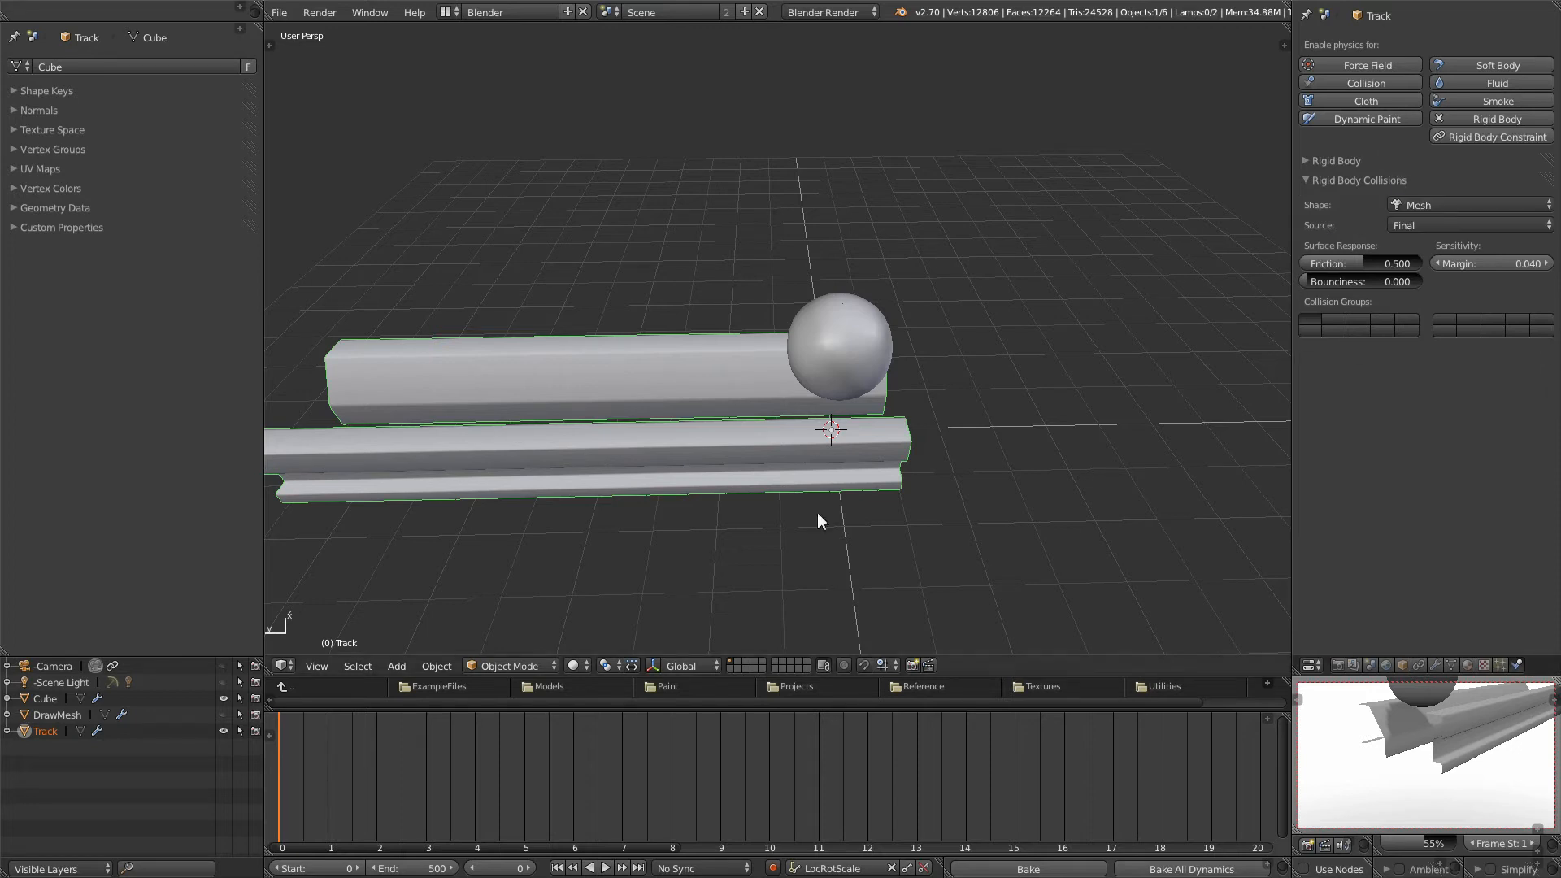
Step: Play the simulation from the start and watch the ball on the track from several angles
click(604, 868)
middle_drag(967, 325, 811, 300)
middle_drag(830, 392, 951, 416)
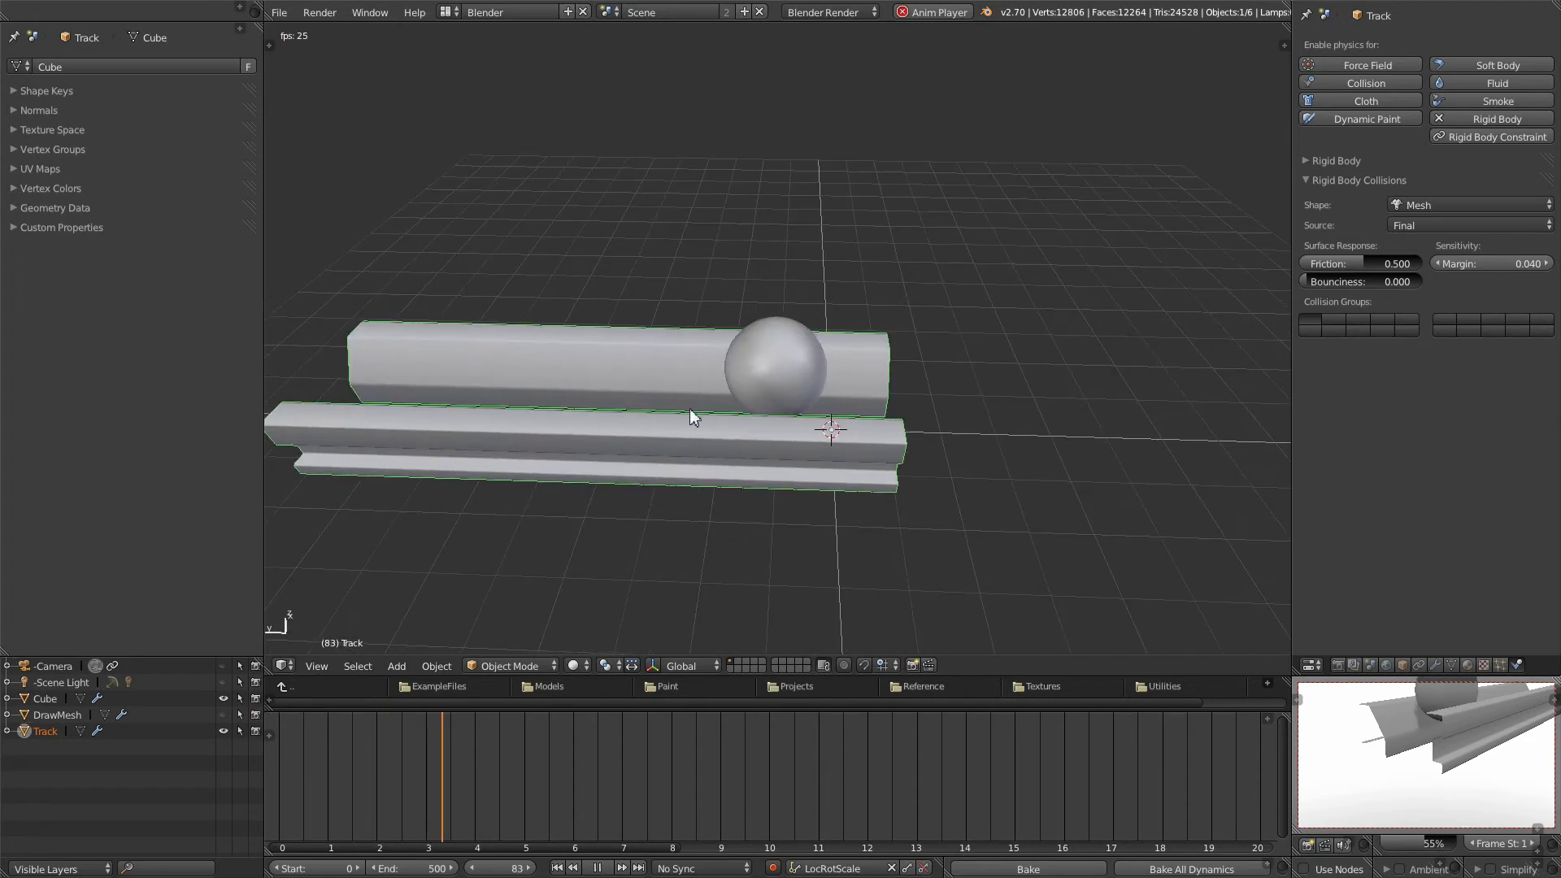
Step: Examine the ball and the paired track rails from several angles
middle_drag(836, 435, 686, 449)
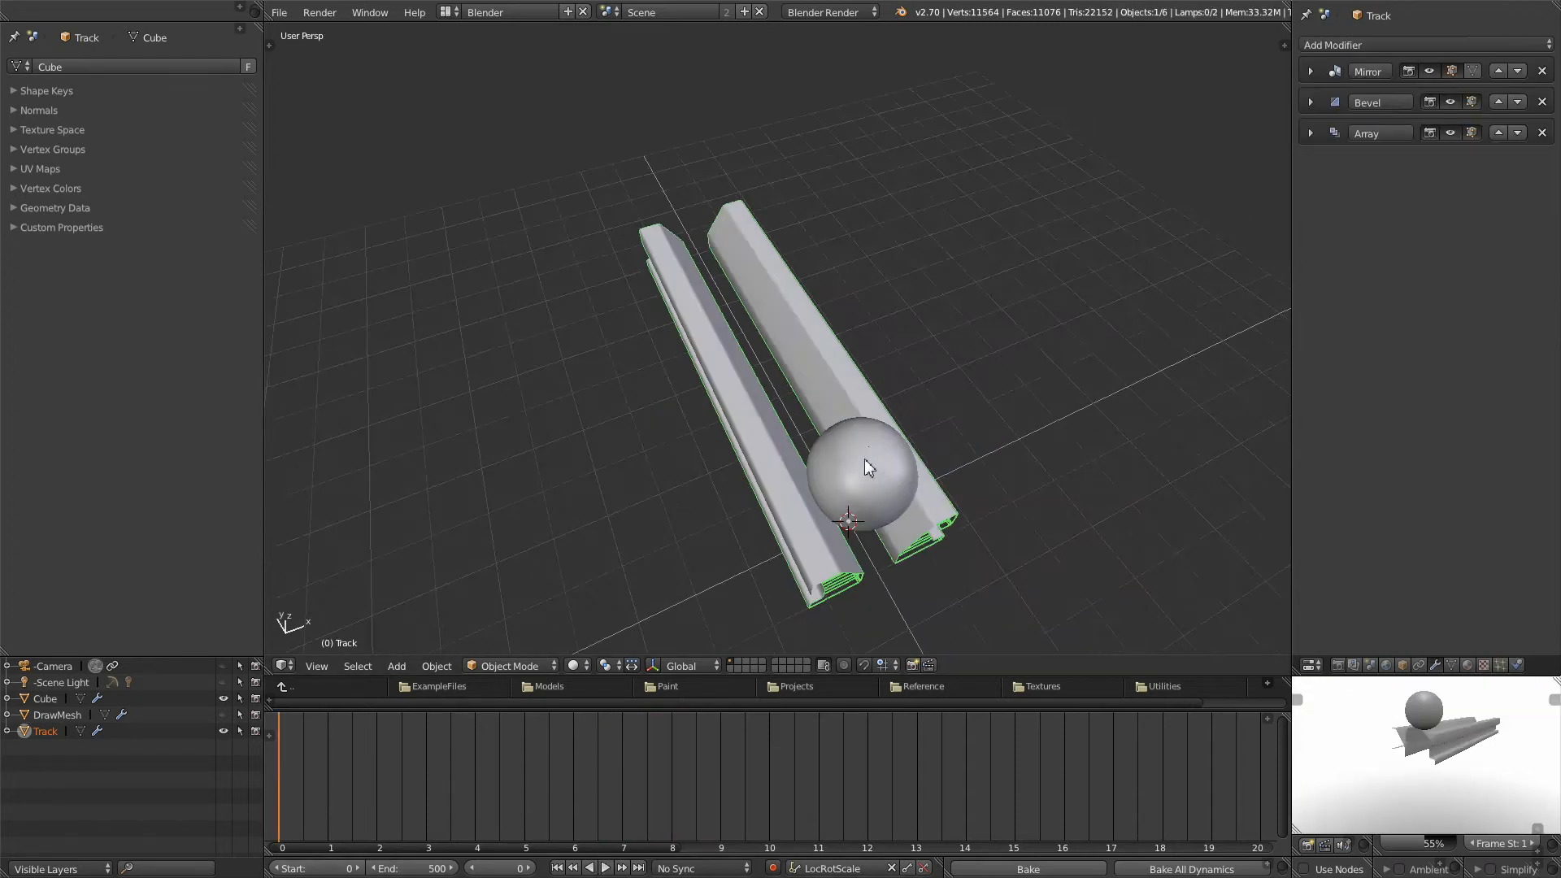
middle_drag(864, 460, 839, 452)
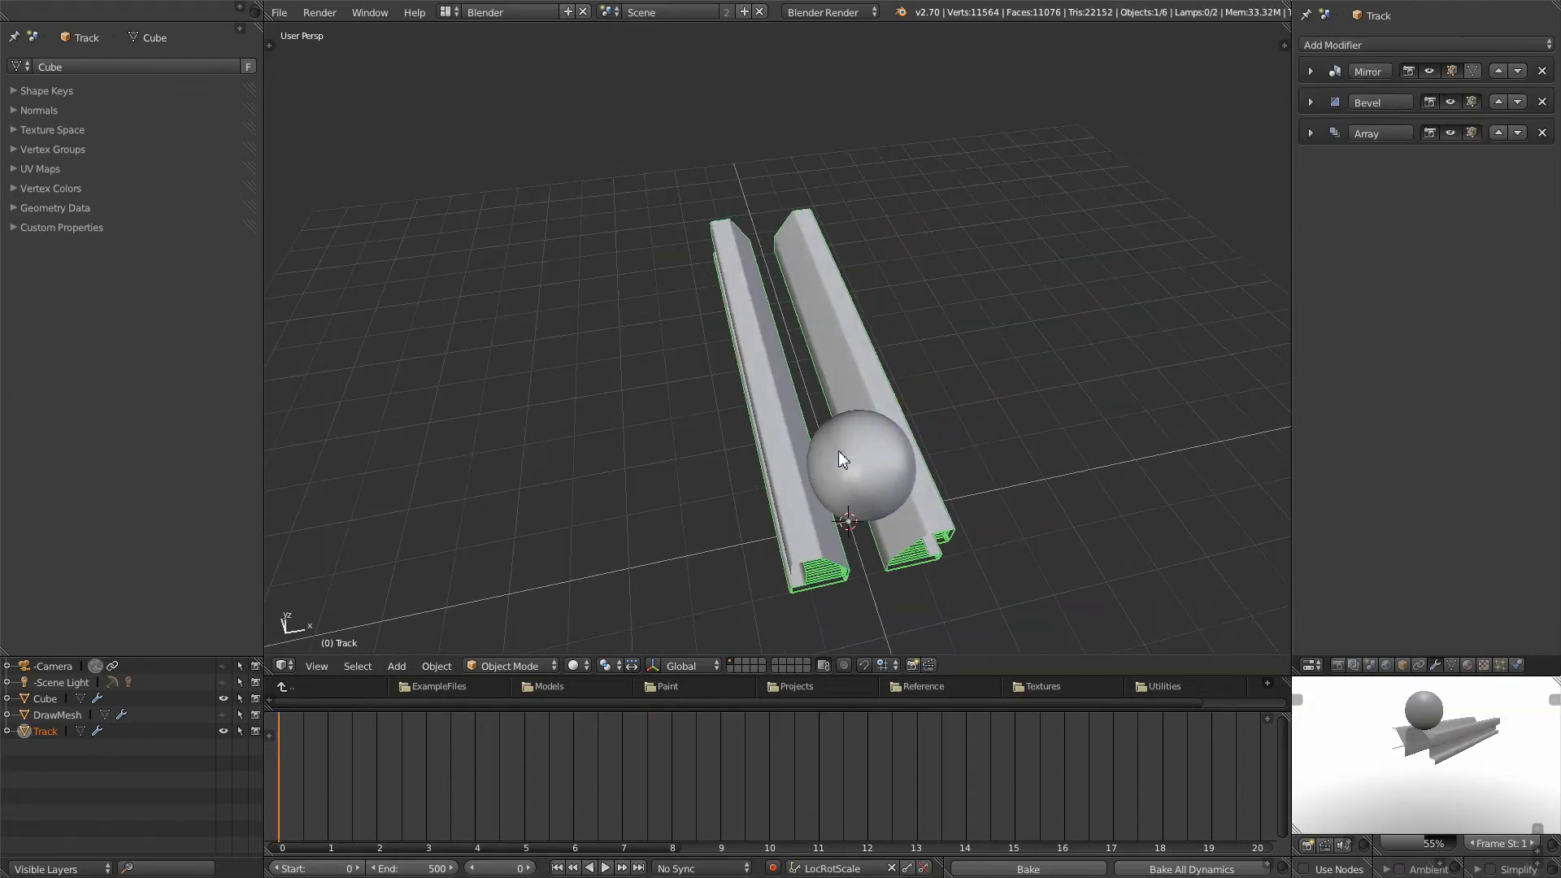
middle_drag(856, 392, 899, 332)
scroll(805, 416, down, 3)
middle_drag(639, 360, 777, 403)
scroll(695, 465, up, 1)
scroll(743, 476, up, 1)
middle_drag(945, 540, 1003, 484)
middle_drag(902, 453, 738, 468)
middle_drag(891, 384, 927, 477)
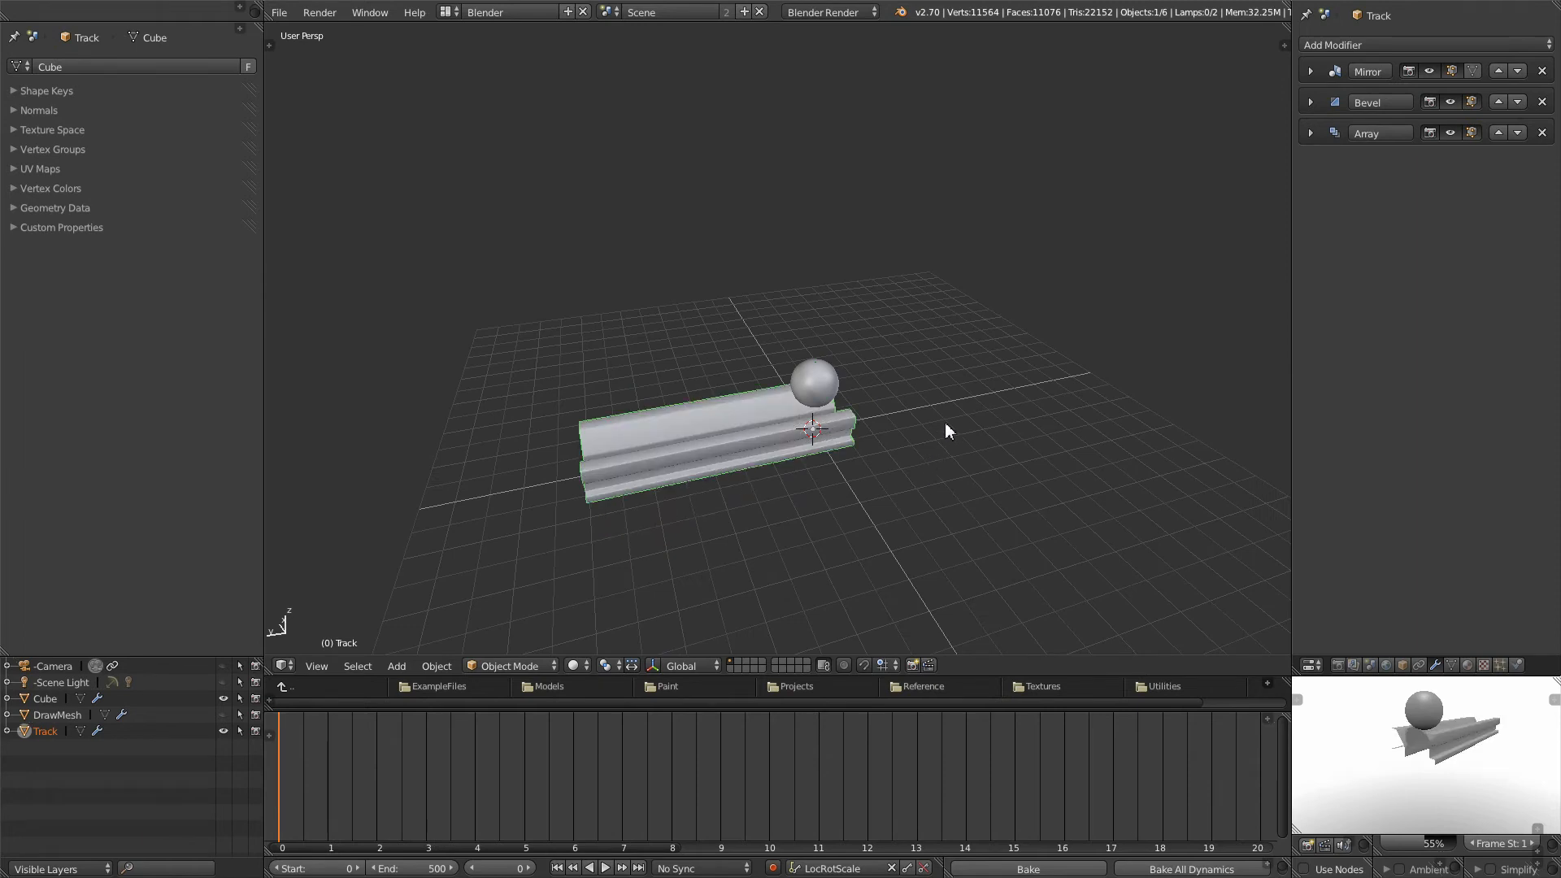
Step: Increase the track's Array modifier count to 12
scroll(943, 422, up, 3)
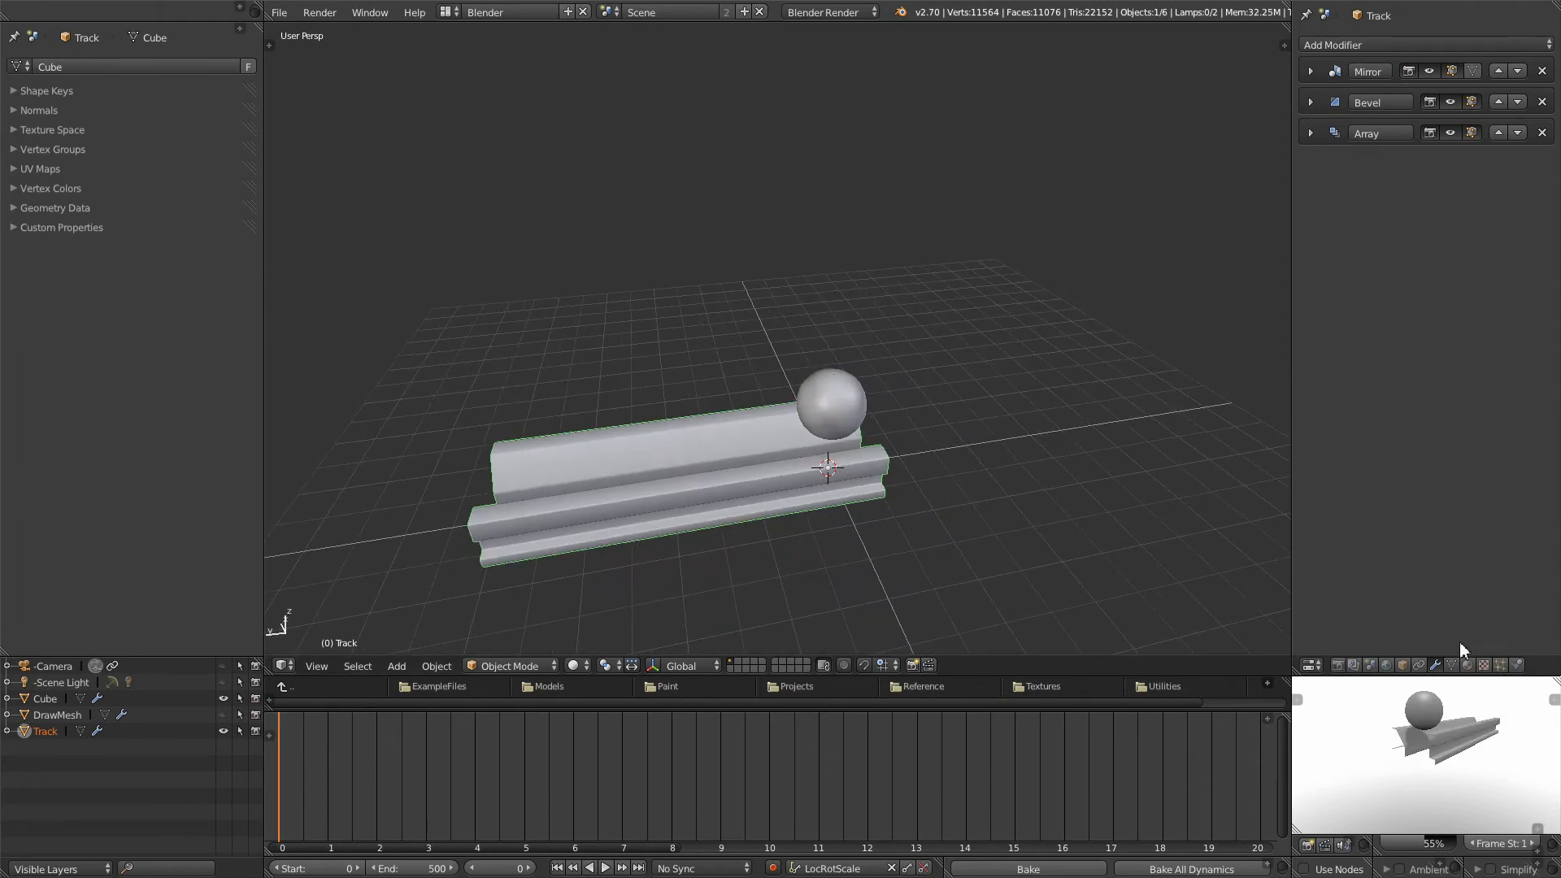
click(1310, 133)
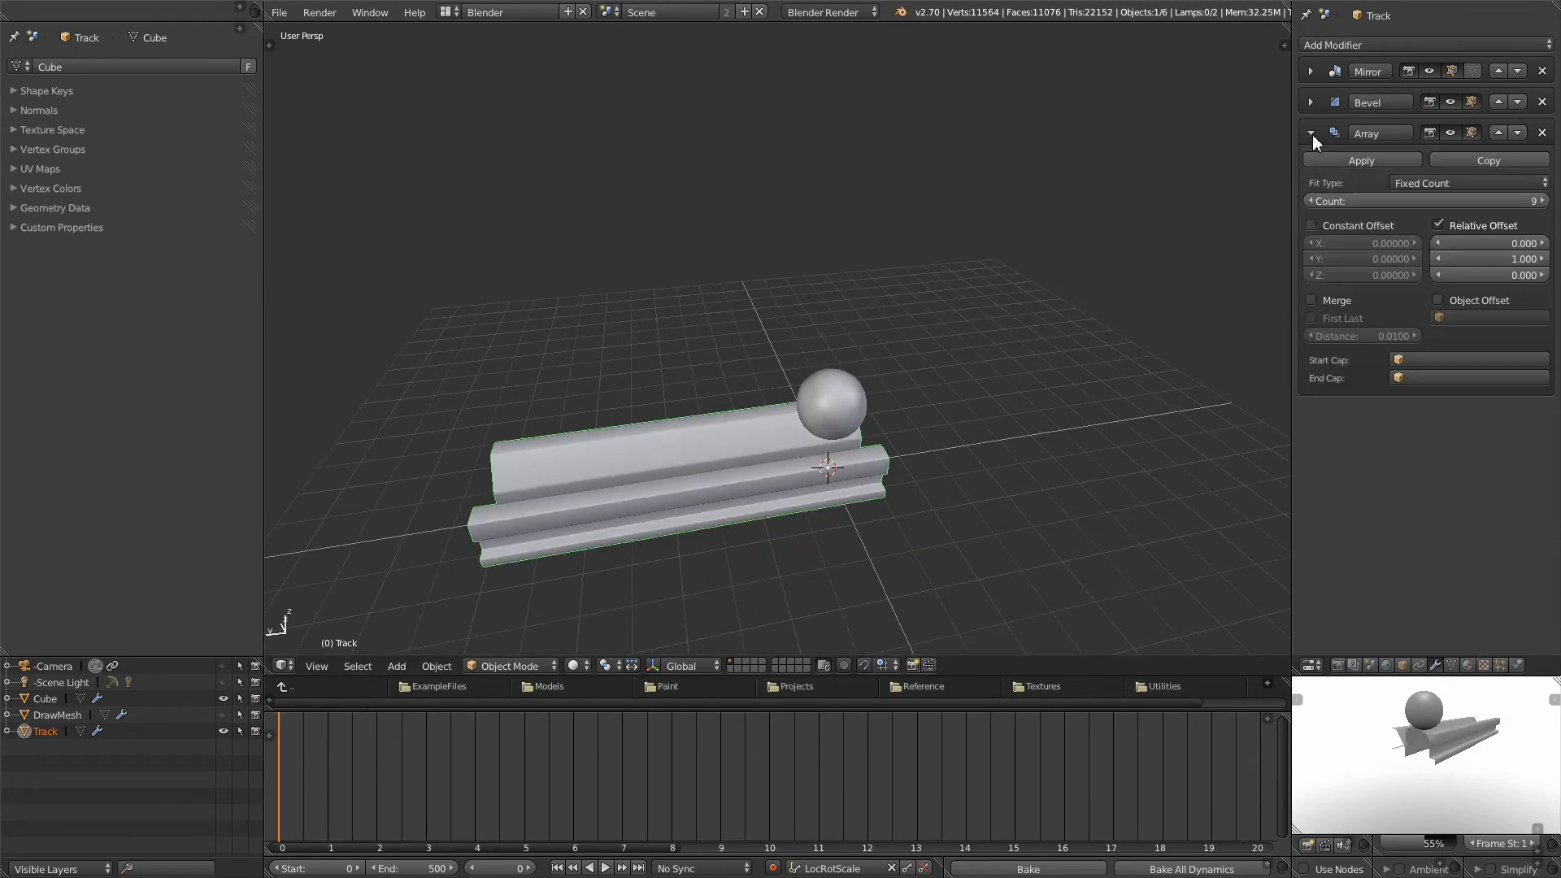
click(1542, 202)
click(1544, 203)
click(1543, 202)
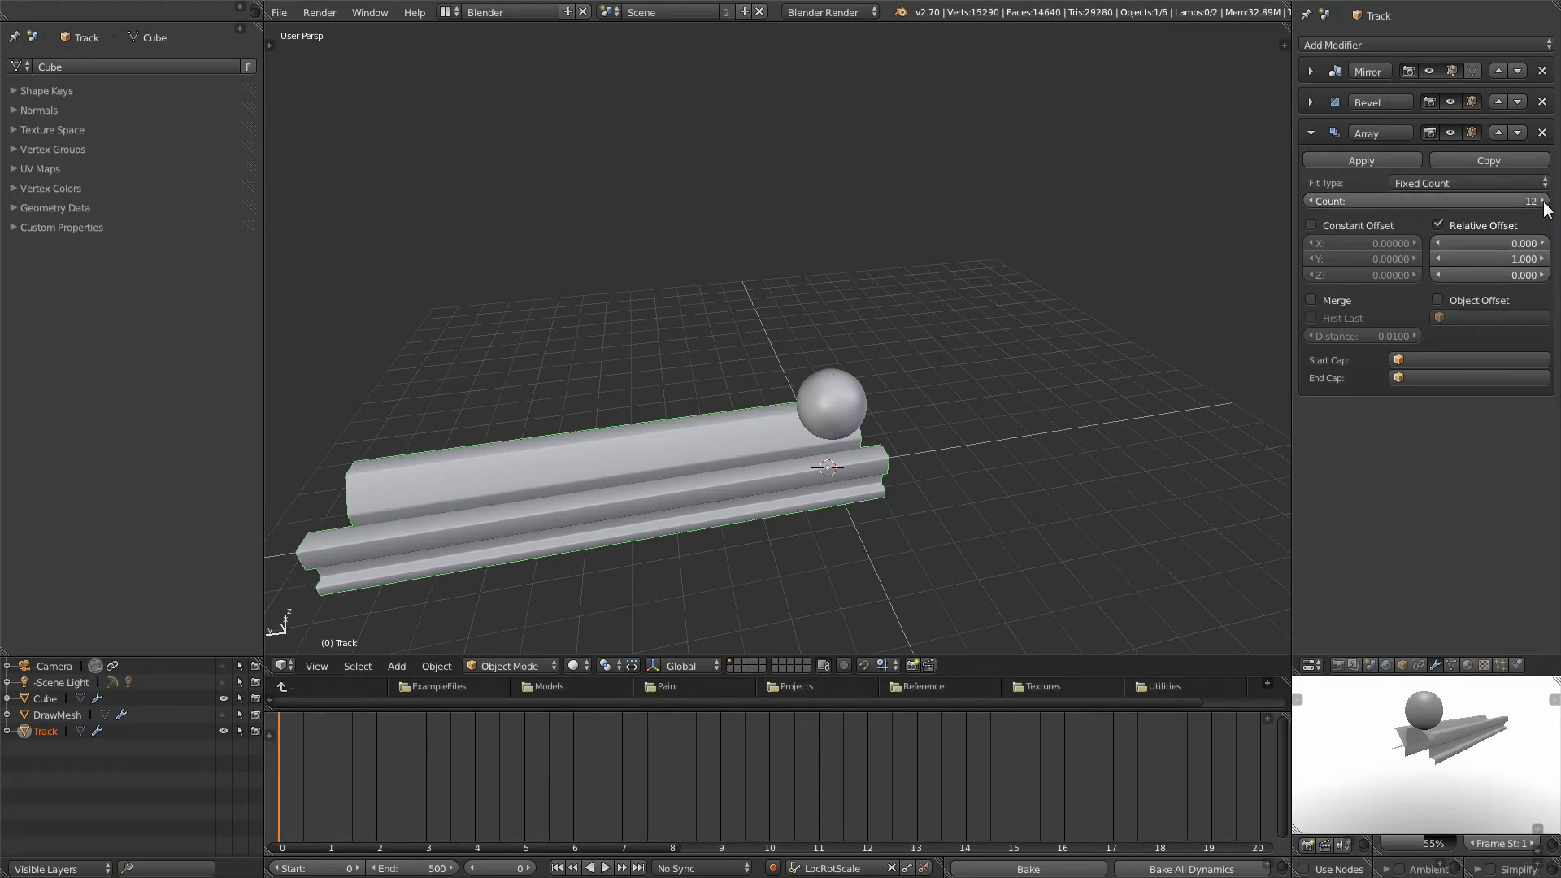
Step: Turn off the viewport display of the track's Bevel modifier and inspect the unbevelled rails around the ball
middle_drag(1074, 428, 909, 493)
scroll(907, 486, up, 4)
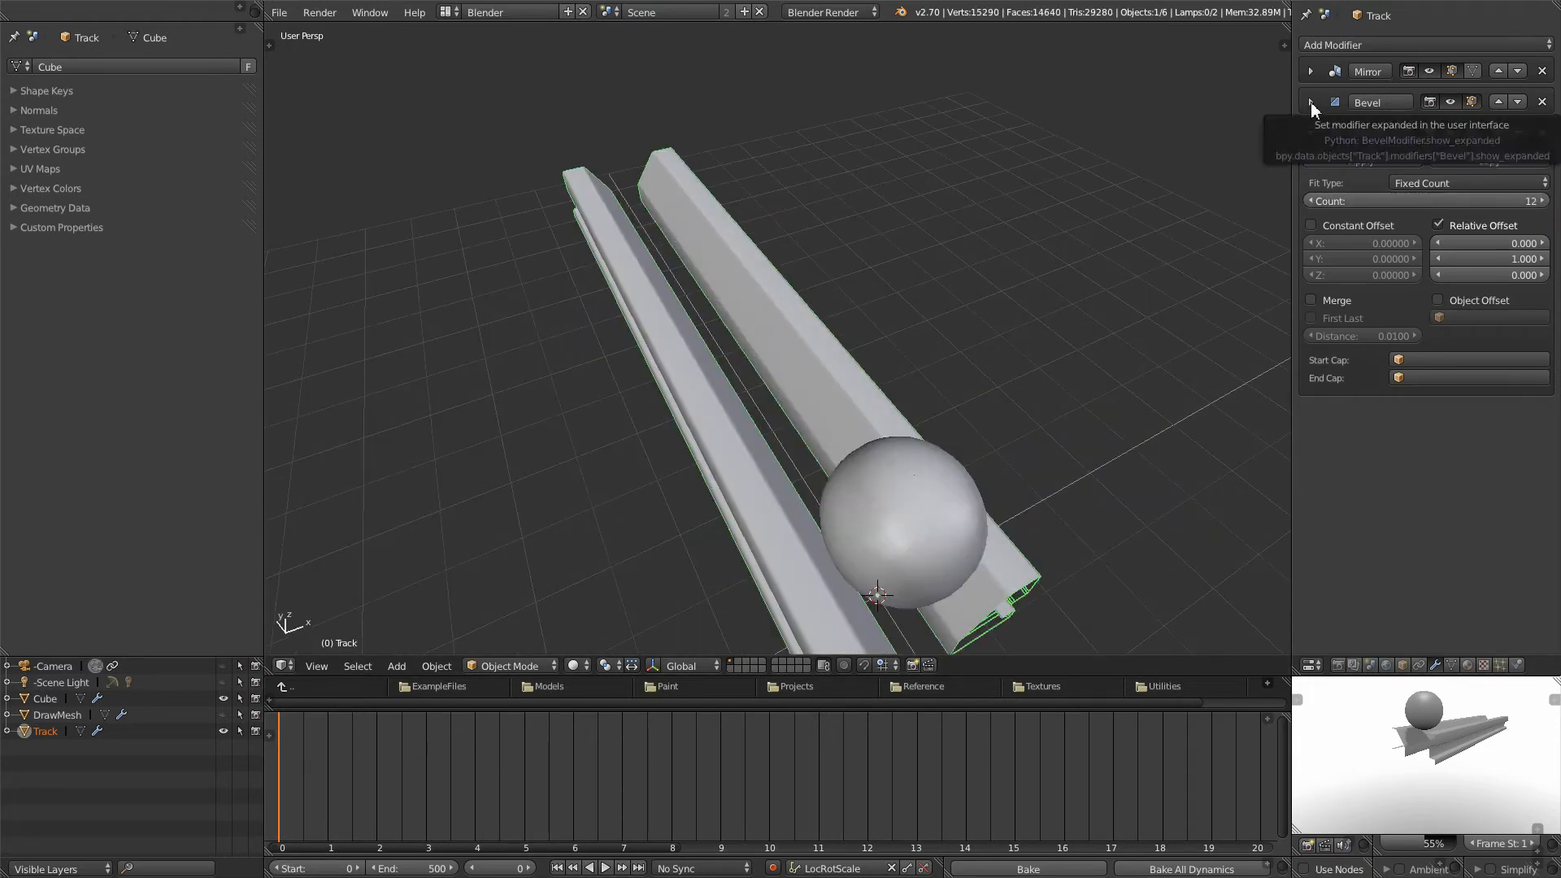
click(1310, 102)
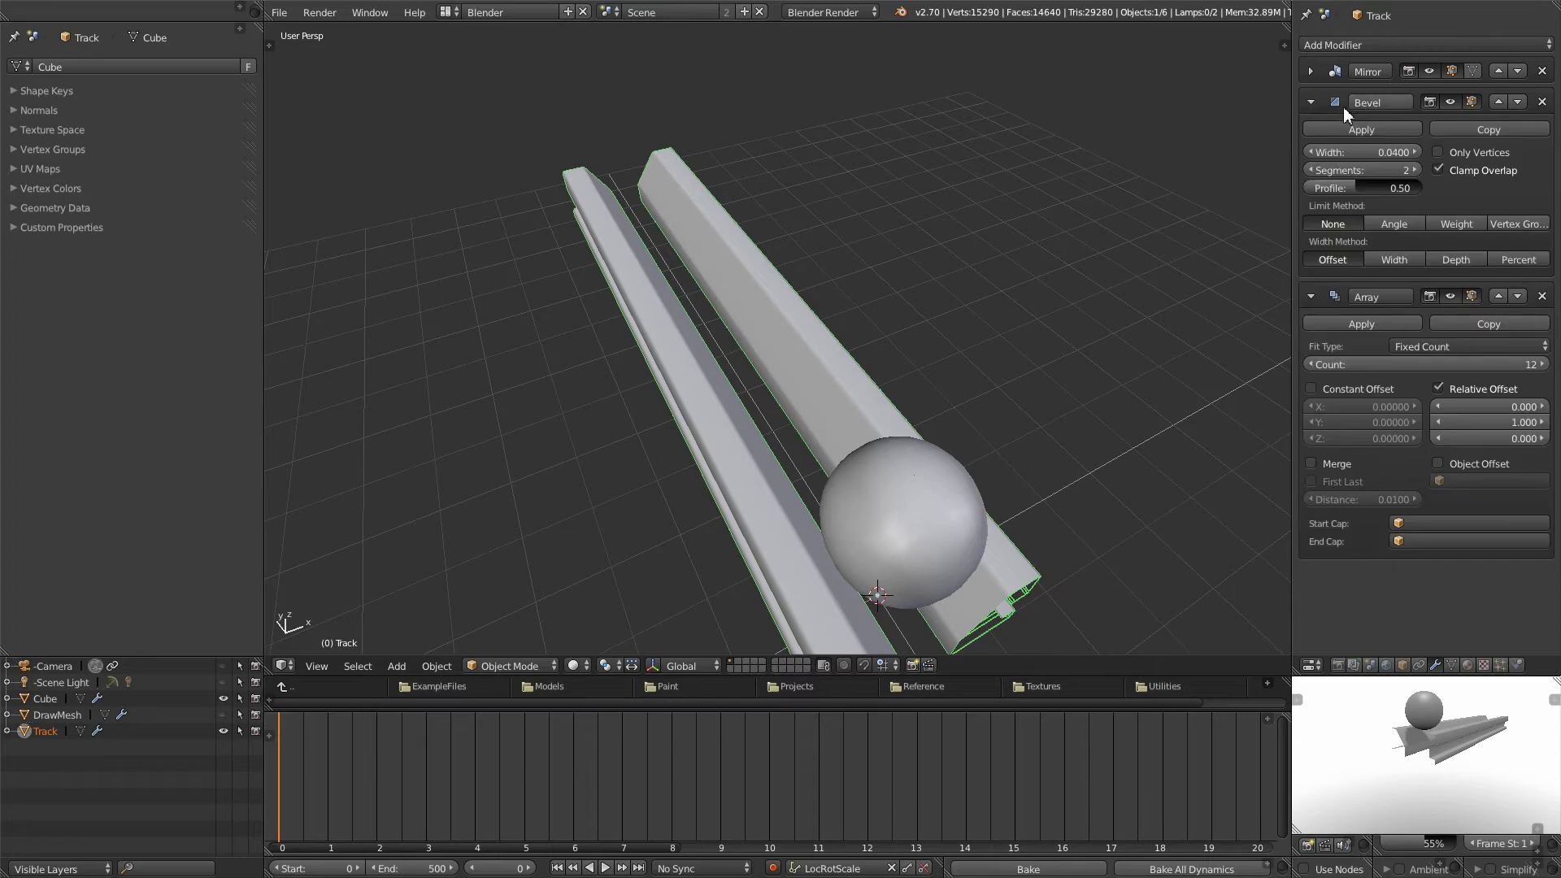
click(1452, 102)
middle_drag(1181, 301, 1455, 96)
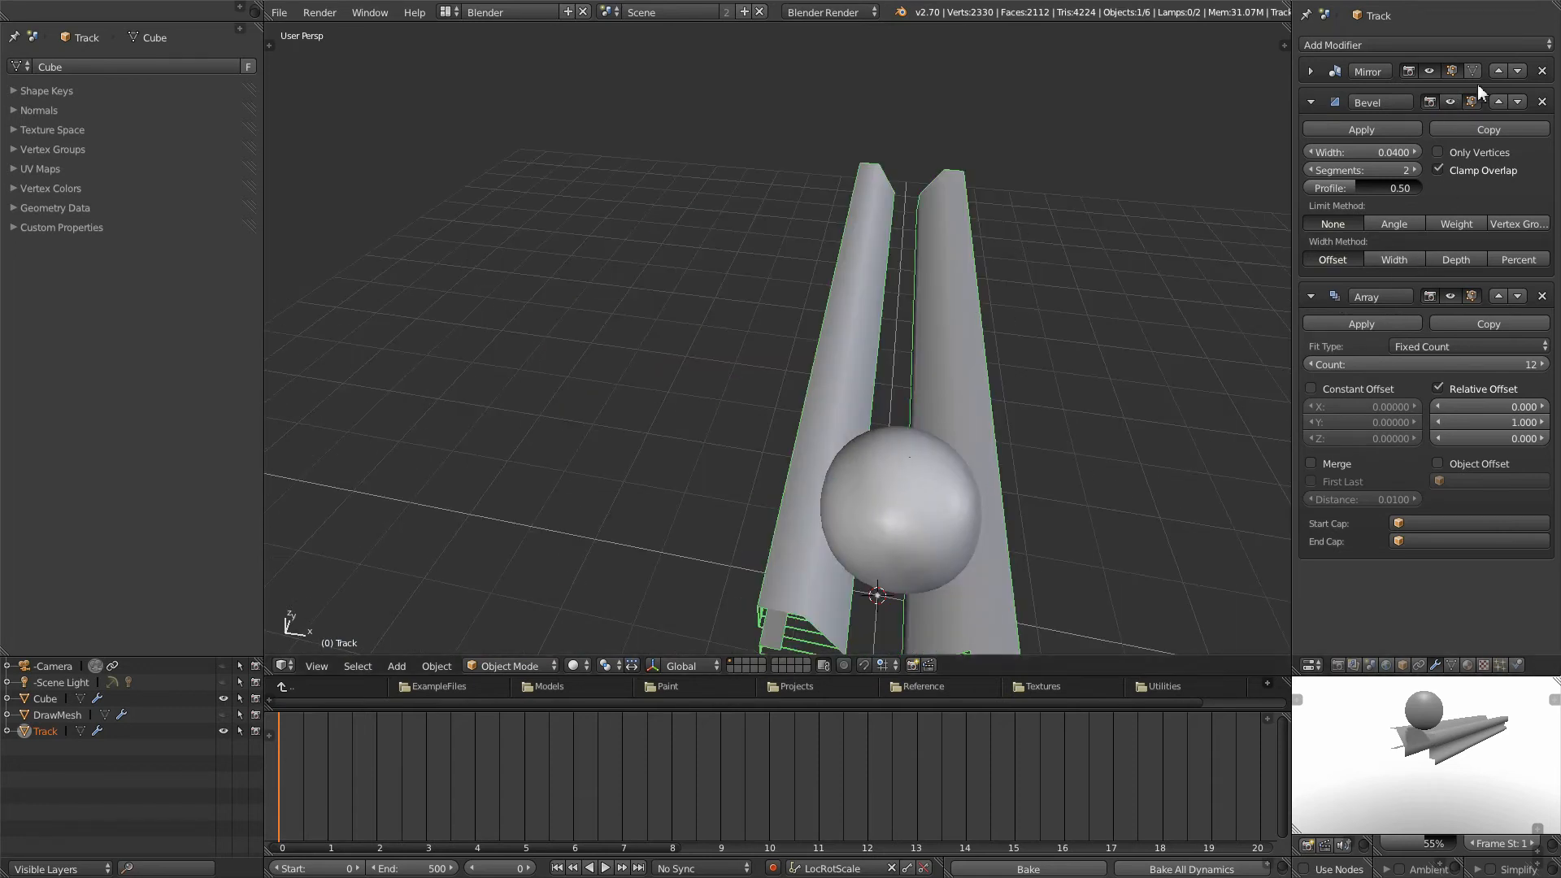
middle_drag(900, 427, 764, 502)
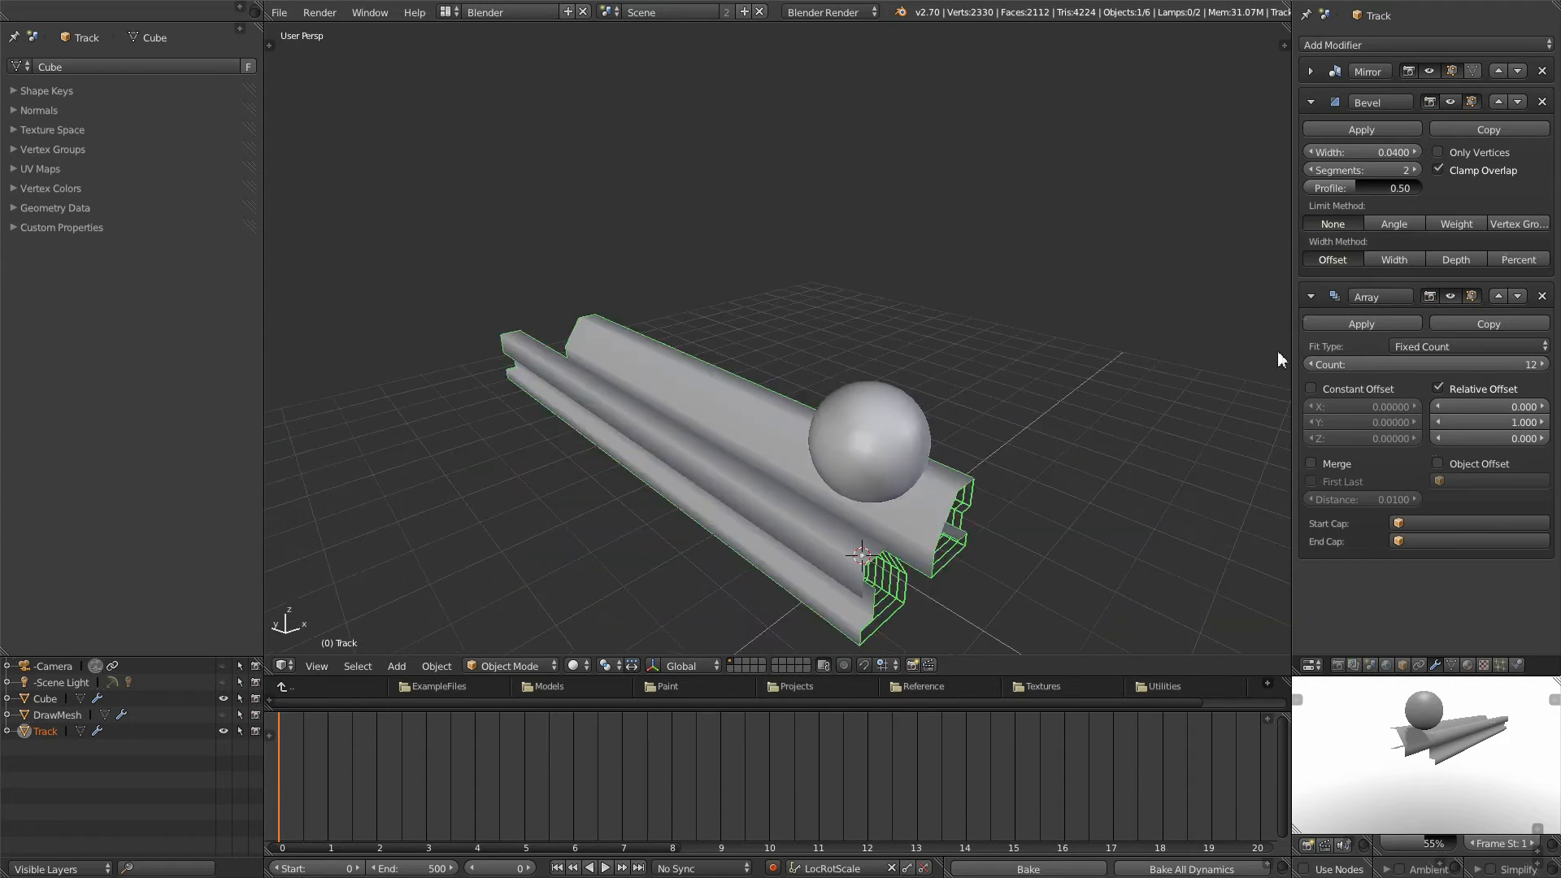
Step: Collapse the Bevel settings and lengthen the track by setting its Array count to 18
click(1310, 102)
drag(1462, 200, 1505, 200)
middle_drag(837, 424, 827, 458)
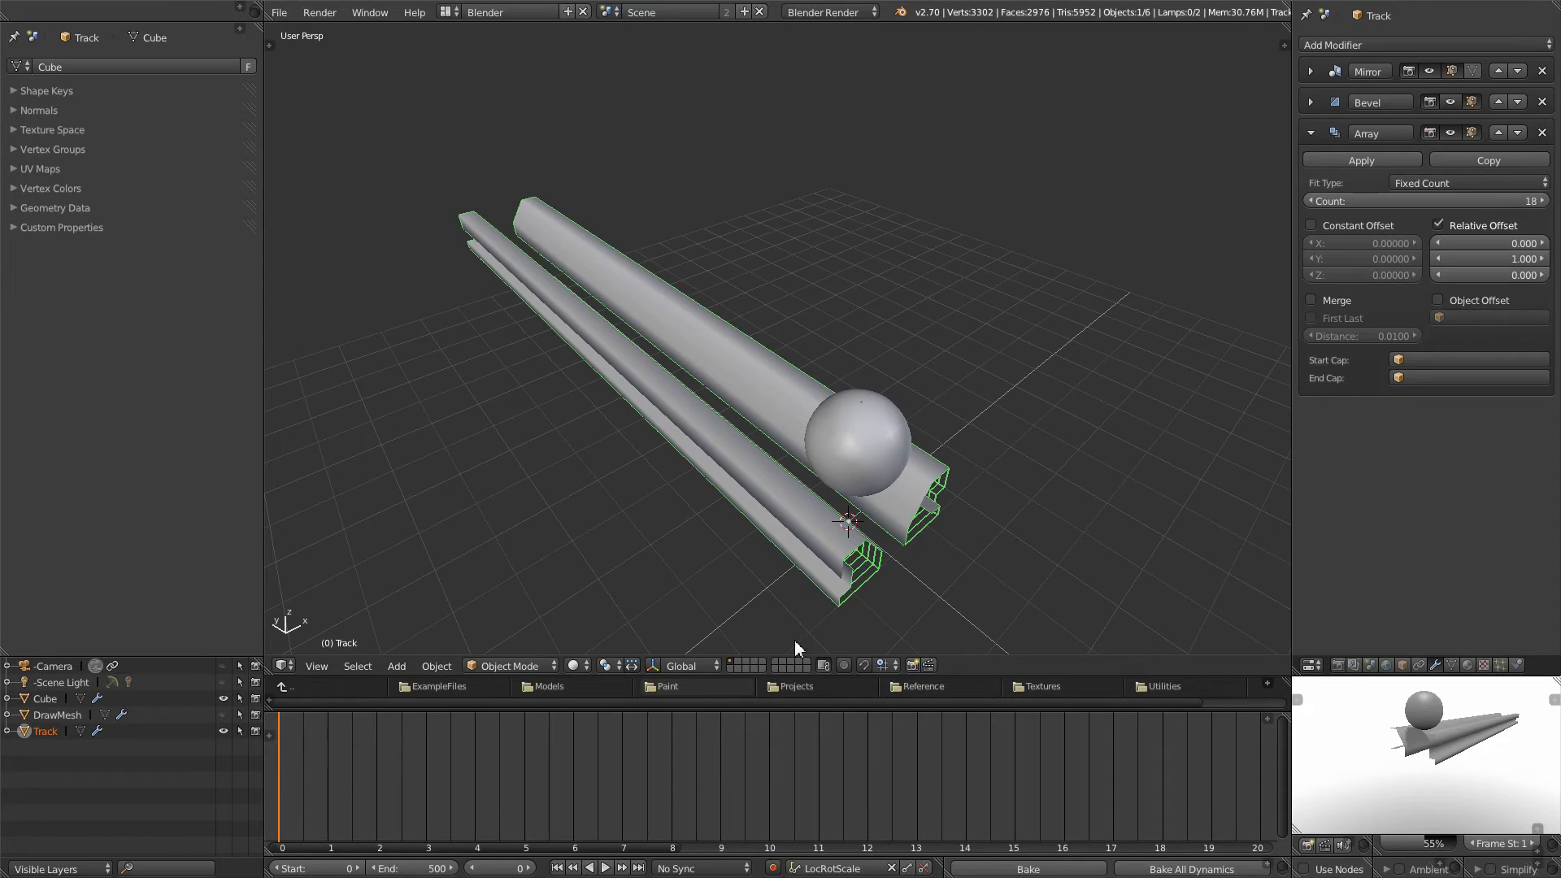
middle_drag(821, 578, 795, 552)
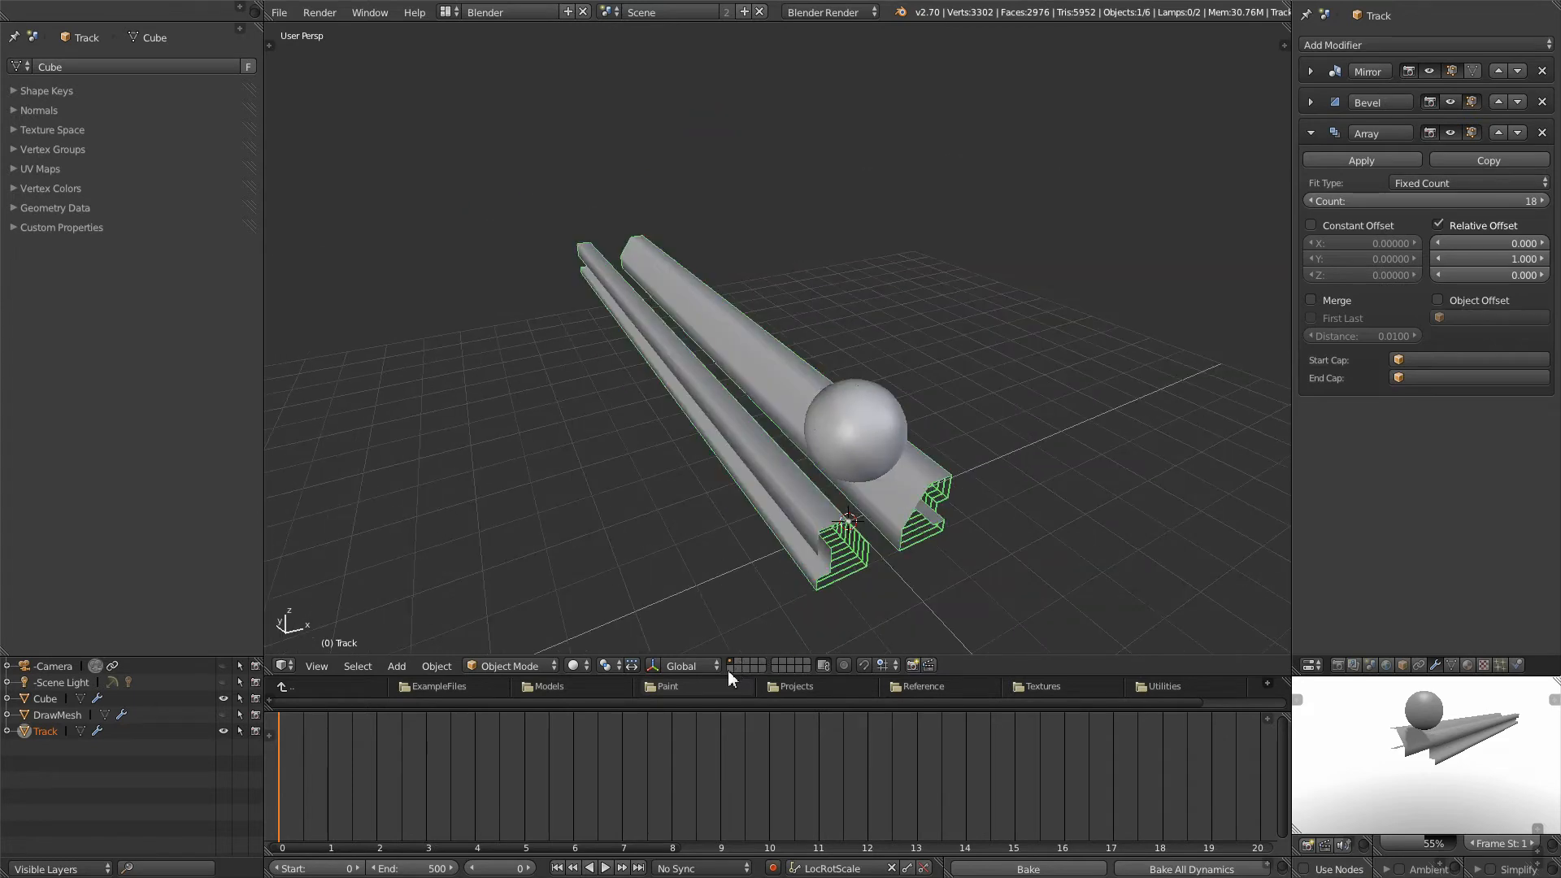
middle_drag(872, 480, 821, 437)
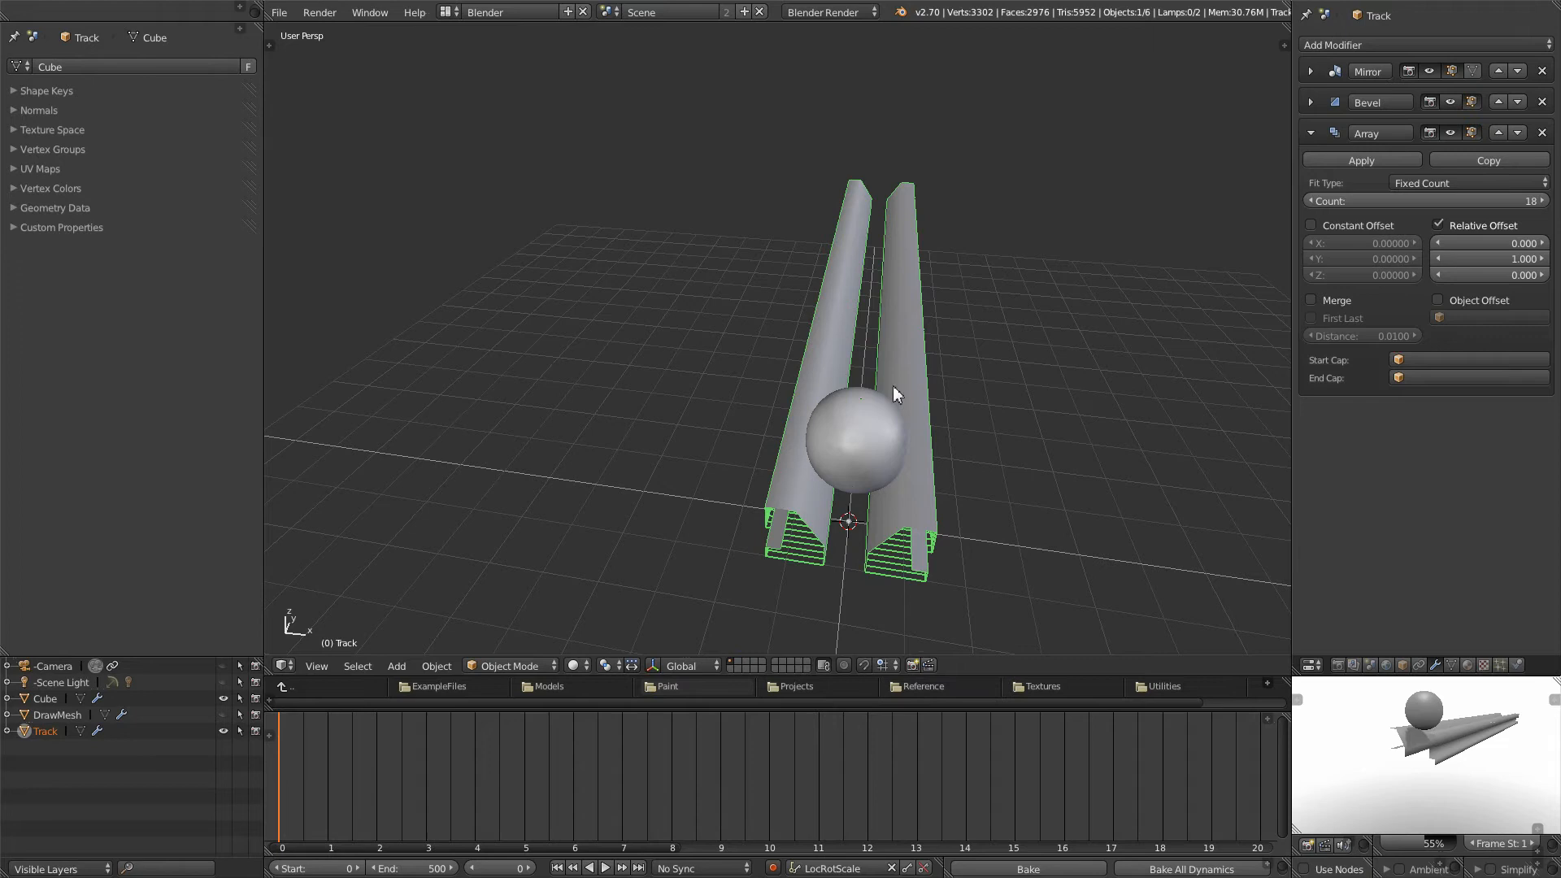
Step: Duplicate the track in place and rename the copy StraightTrack
key(shift+d)
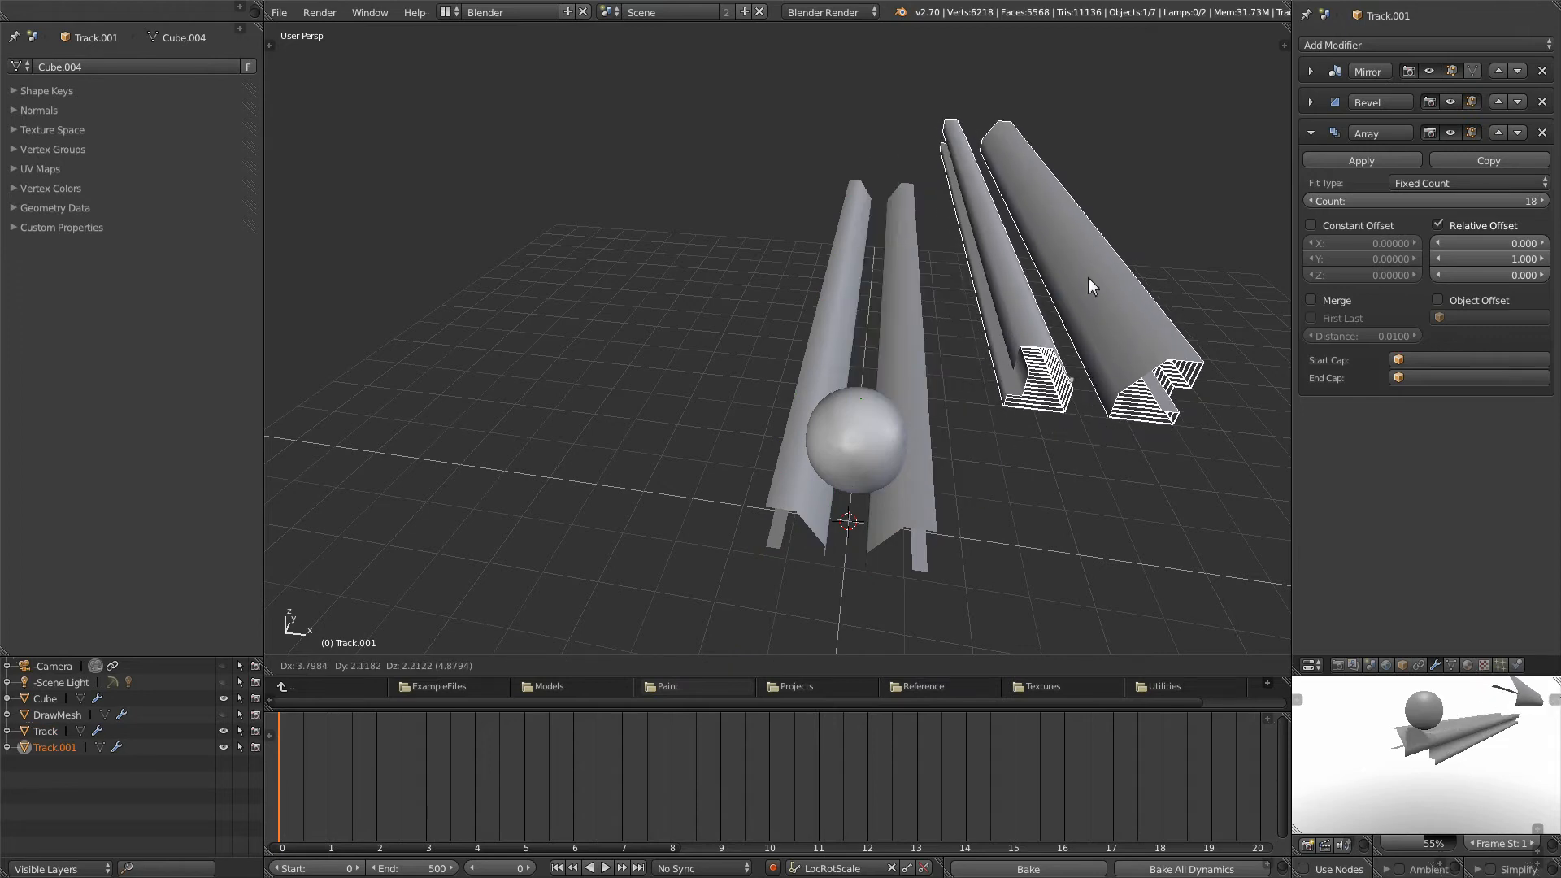
right_click(1085, 276)
mouse_move(974, 363)
middle_down()
mouse_move(913, 418)
mouse_move(973, 384)
middle_up()
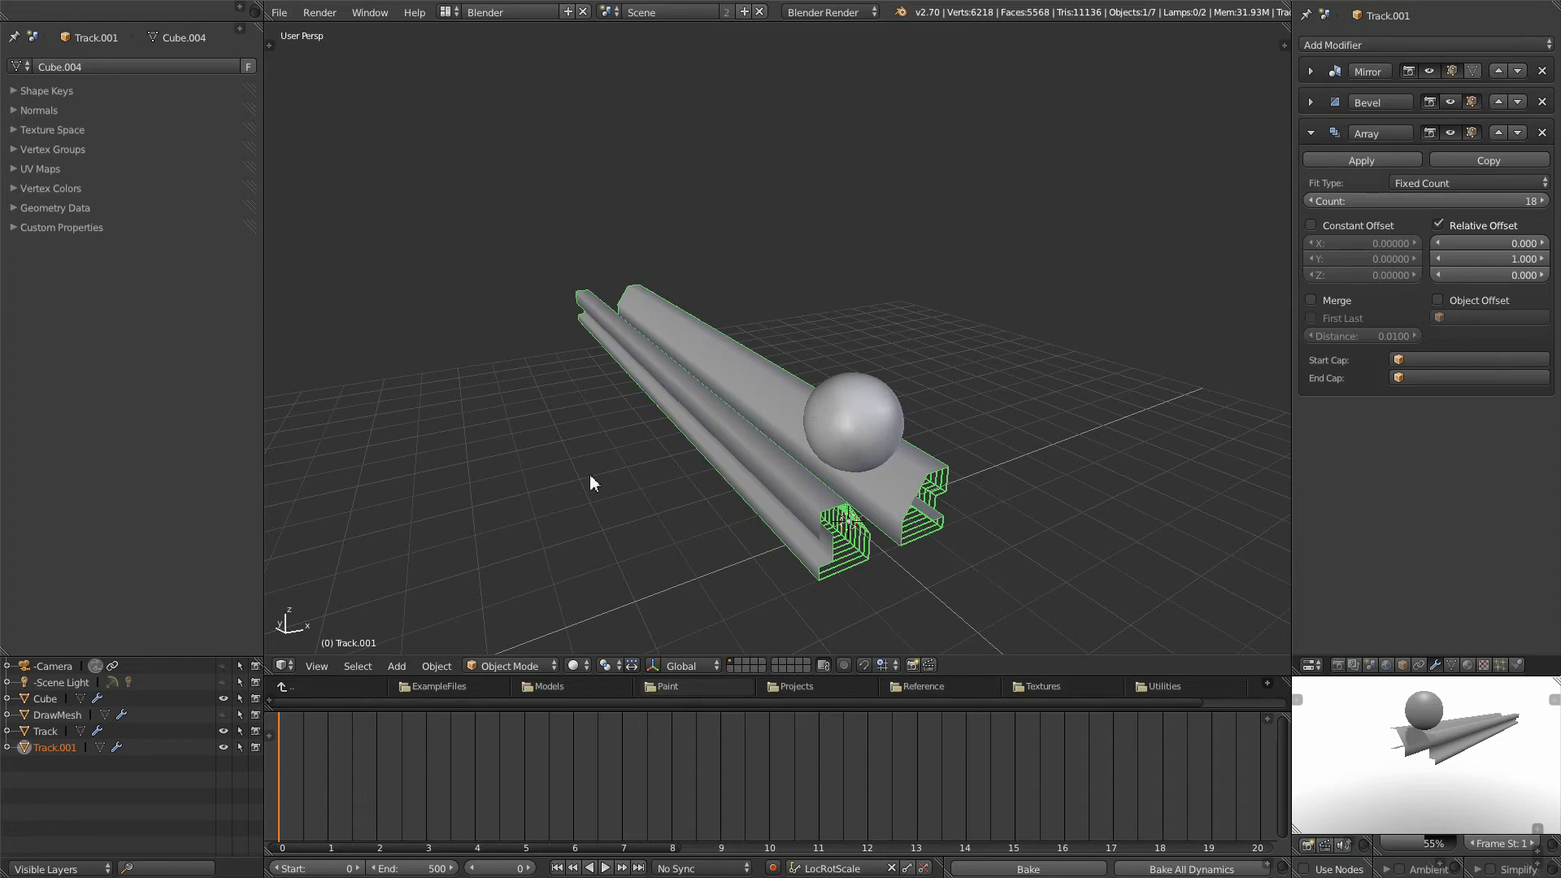
double_click(55, 749)
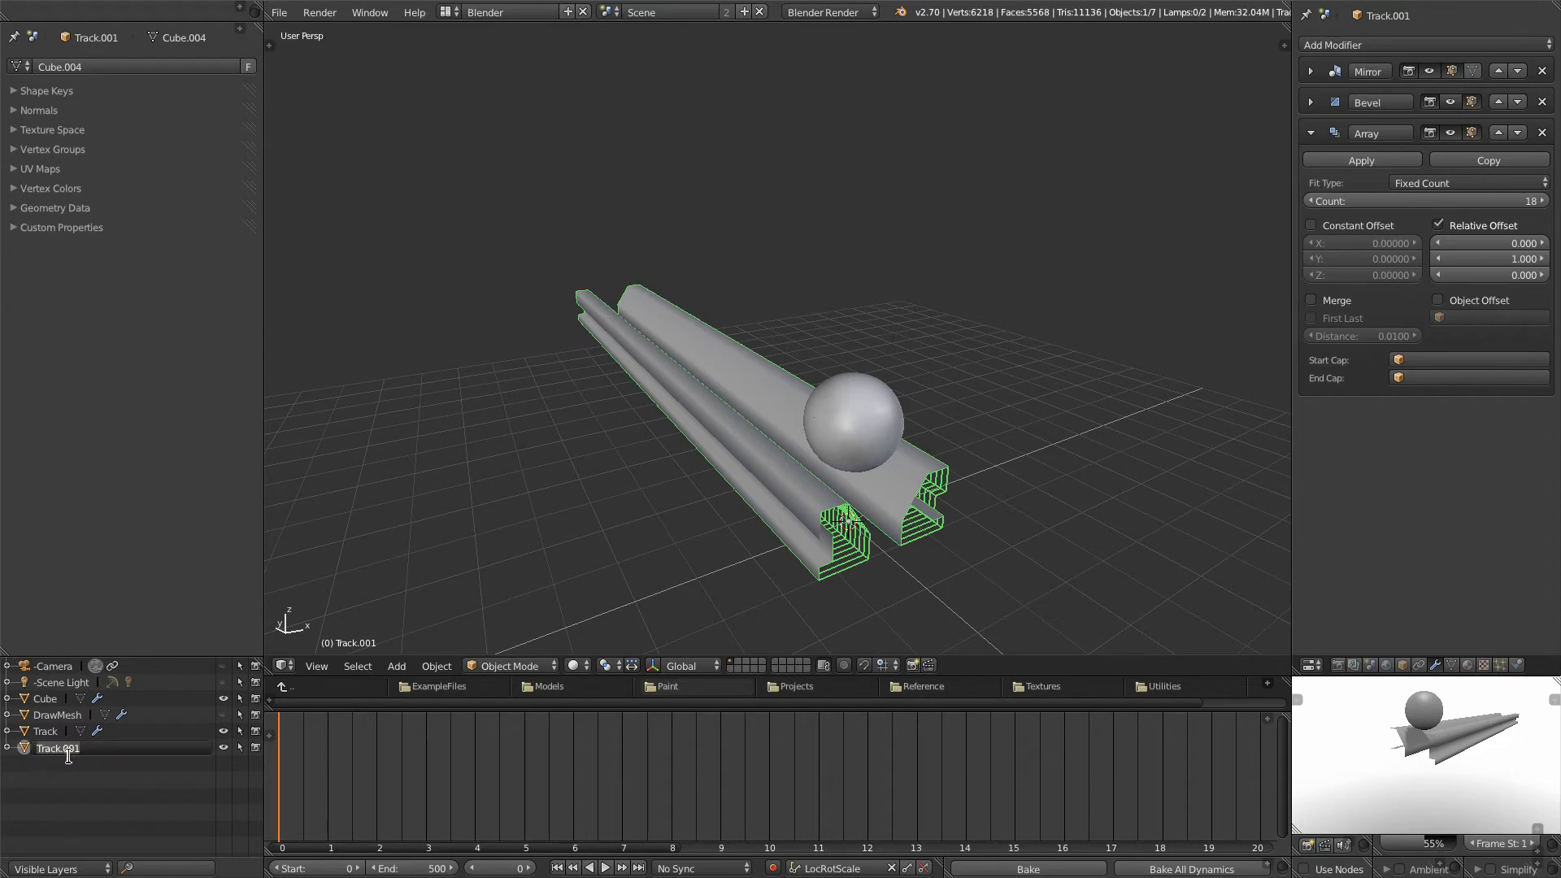
text(StraightTrack)
key(Return)
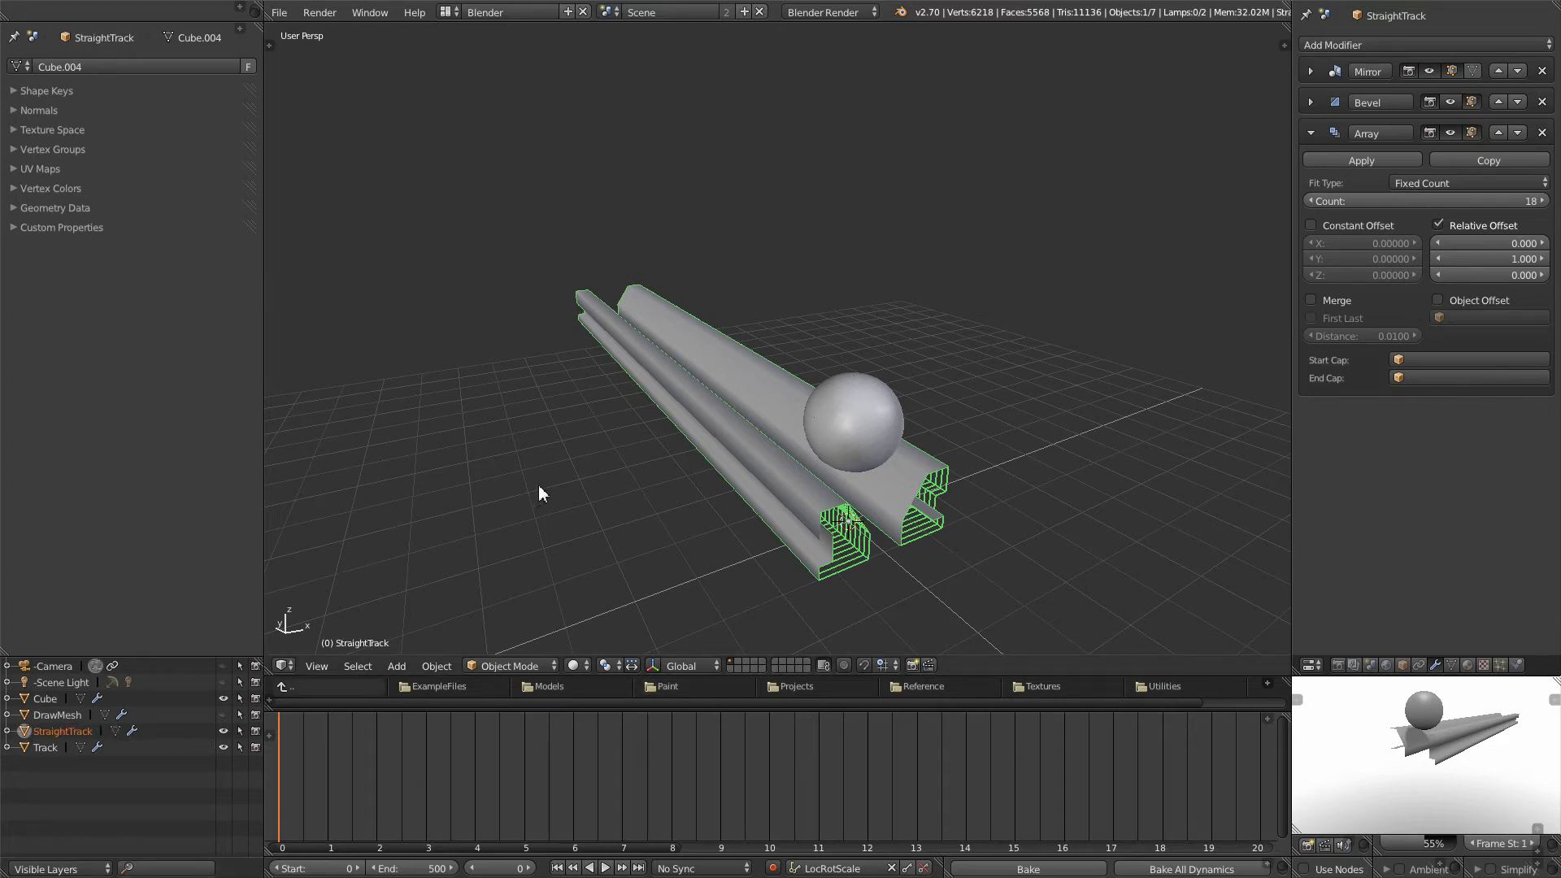
Step: Move StraightTrack to layer 11, check it on that layer, and return to the first layer
key(m)
click(670, 526)
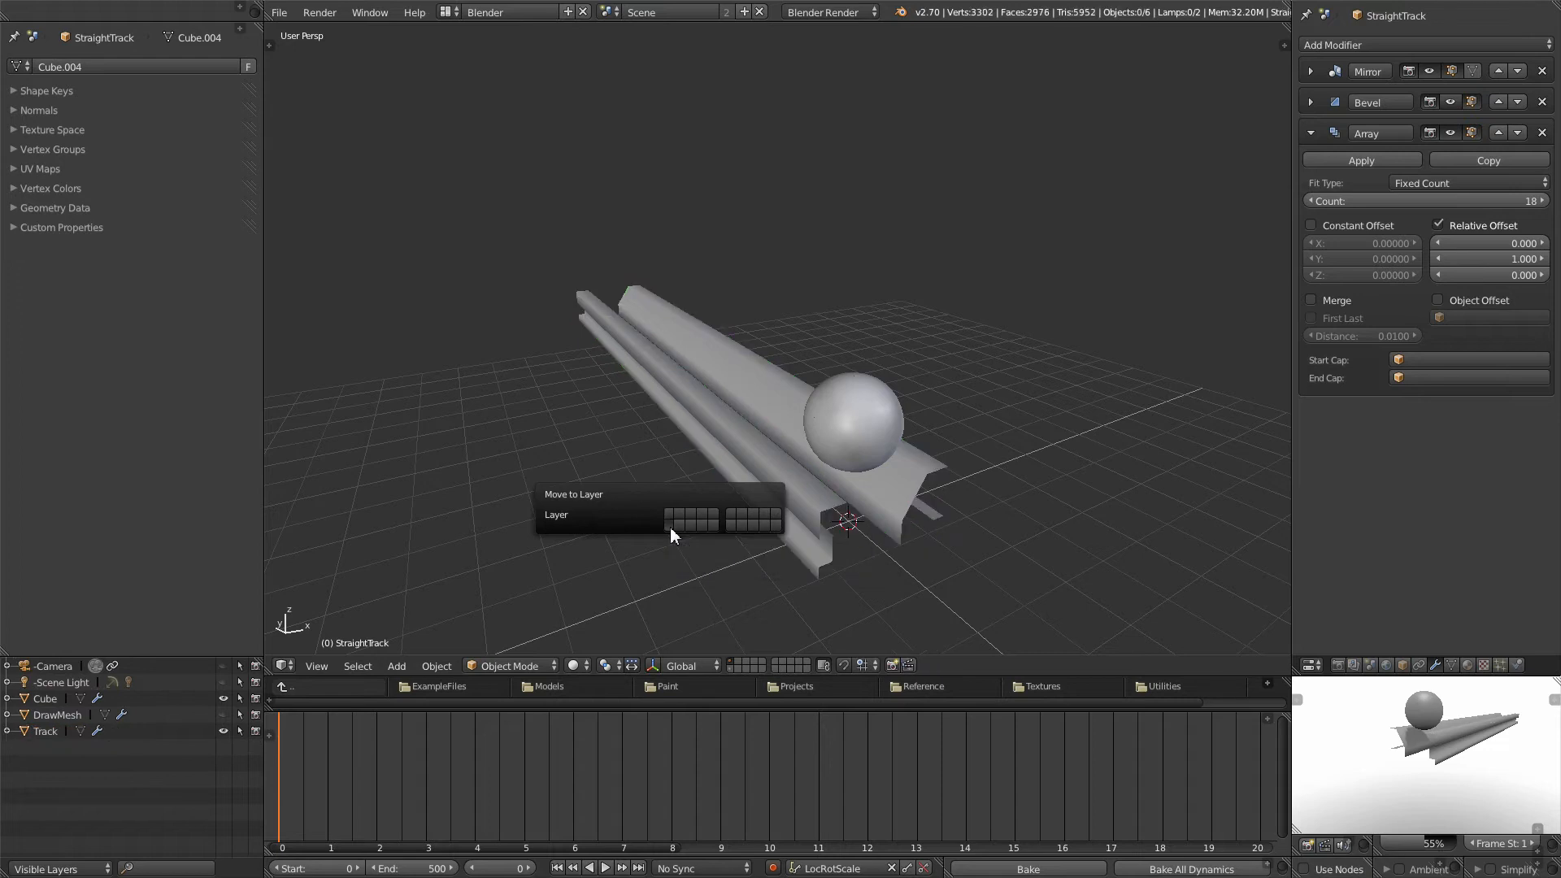
click(731, 668)
middle_drag(740, 602, 751, 530)
middle_drag(873, 368, 876, 472)
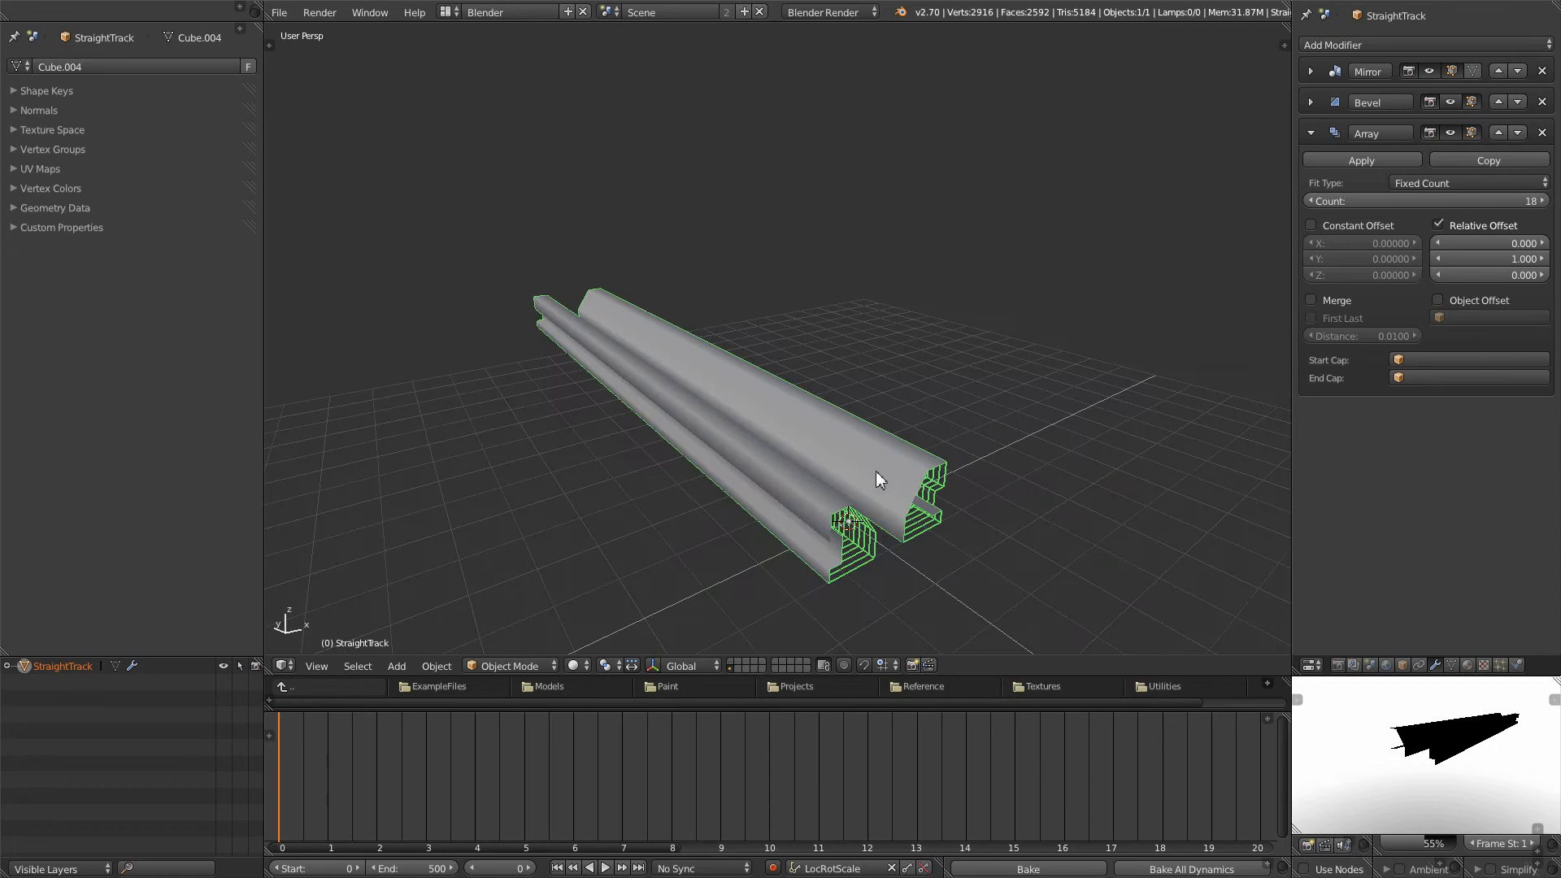
click(732, 661)
Step: Add a Simple Deform modifier to the original track and set its mode to Bend
middle_drag(722, 431, 759, 469)
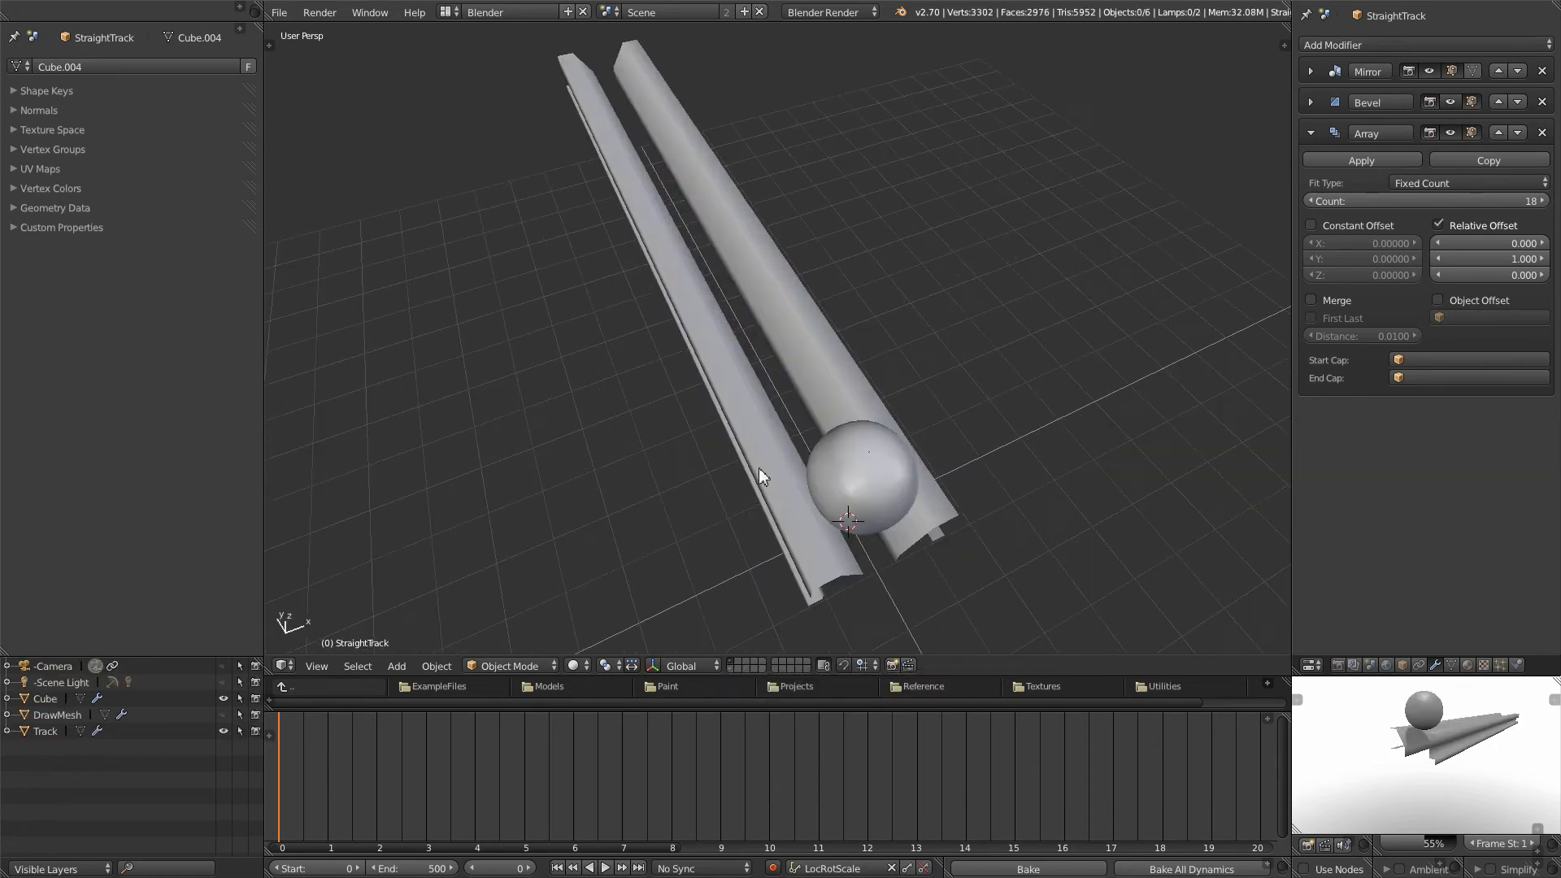
middle_drag(764, 399, 706, 250)
middle_drag(704, 323, 647, 373)
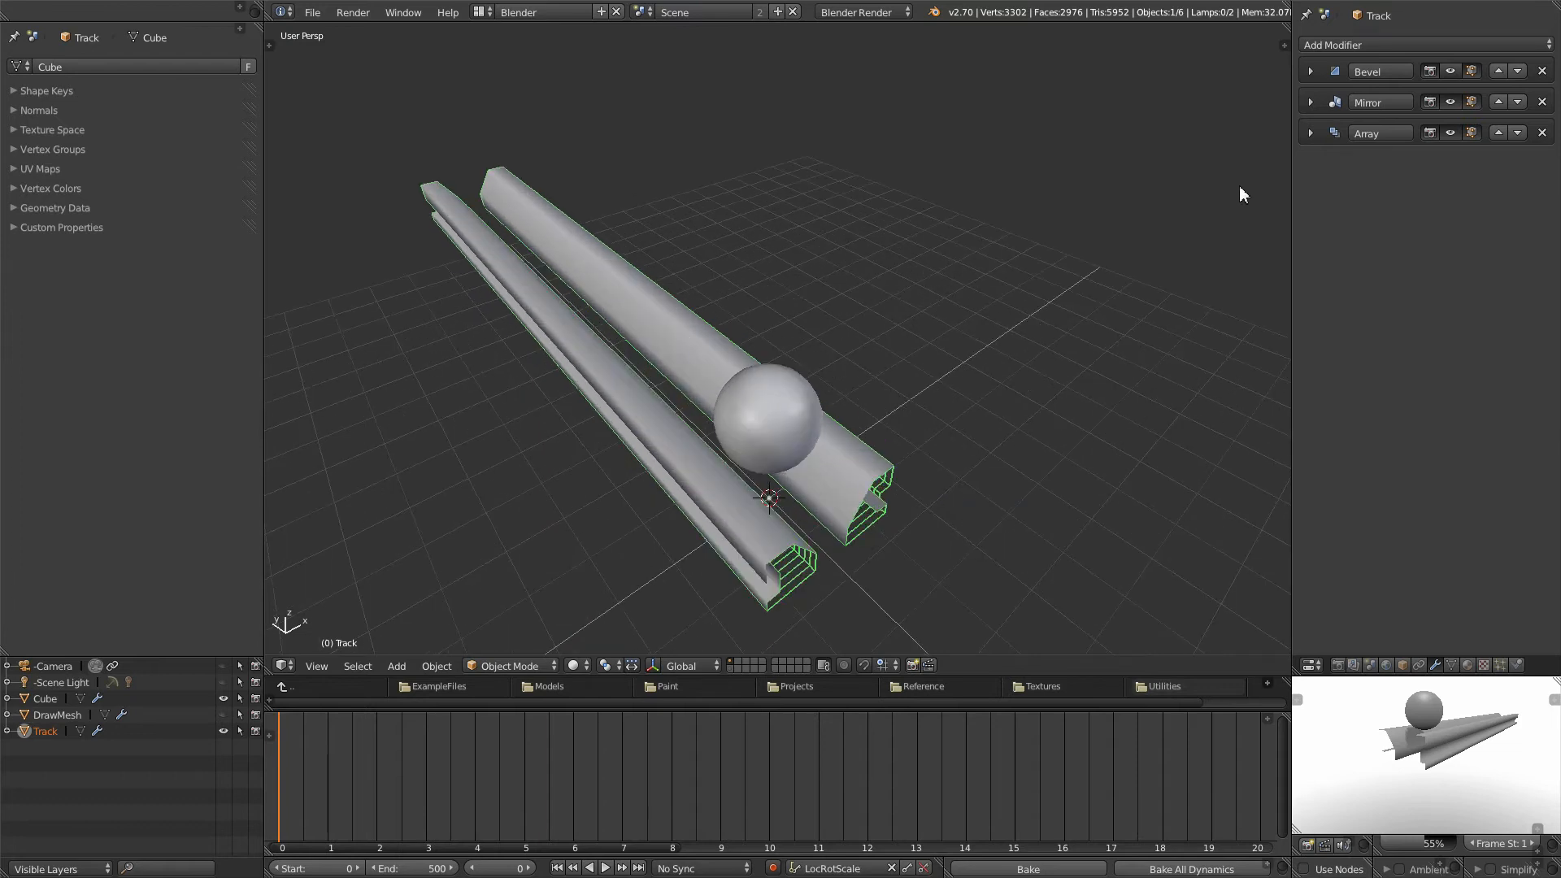
click(1477, 46)
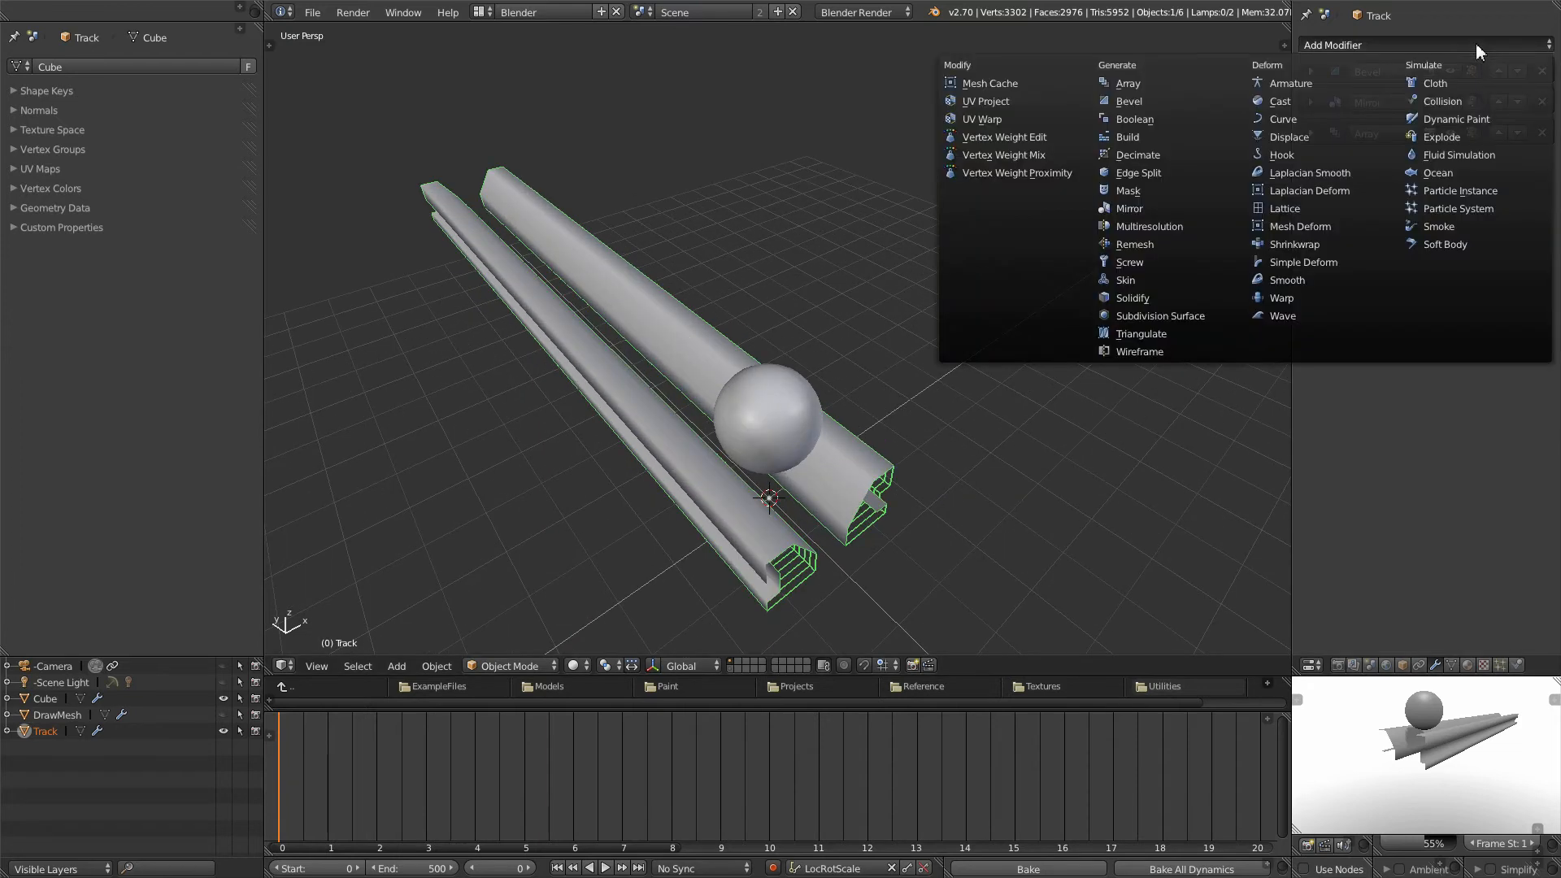
click(1297, 262)
middle_drag(815, 432, 769, 496)
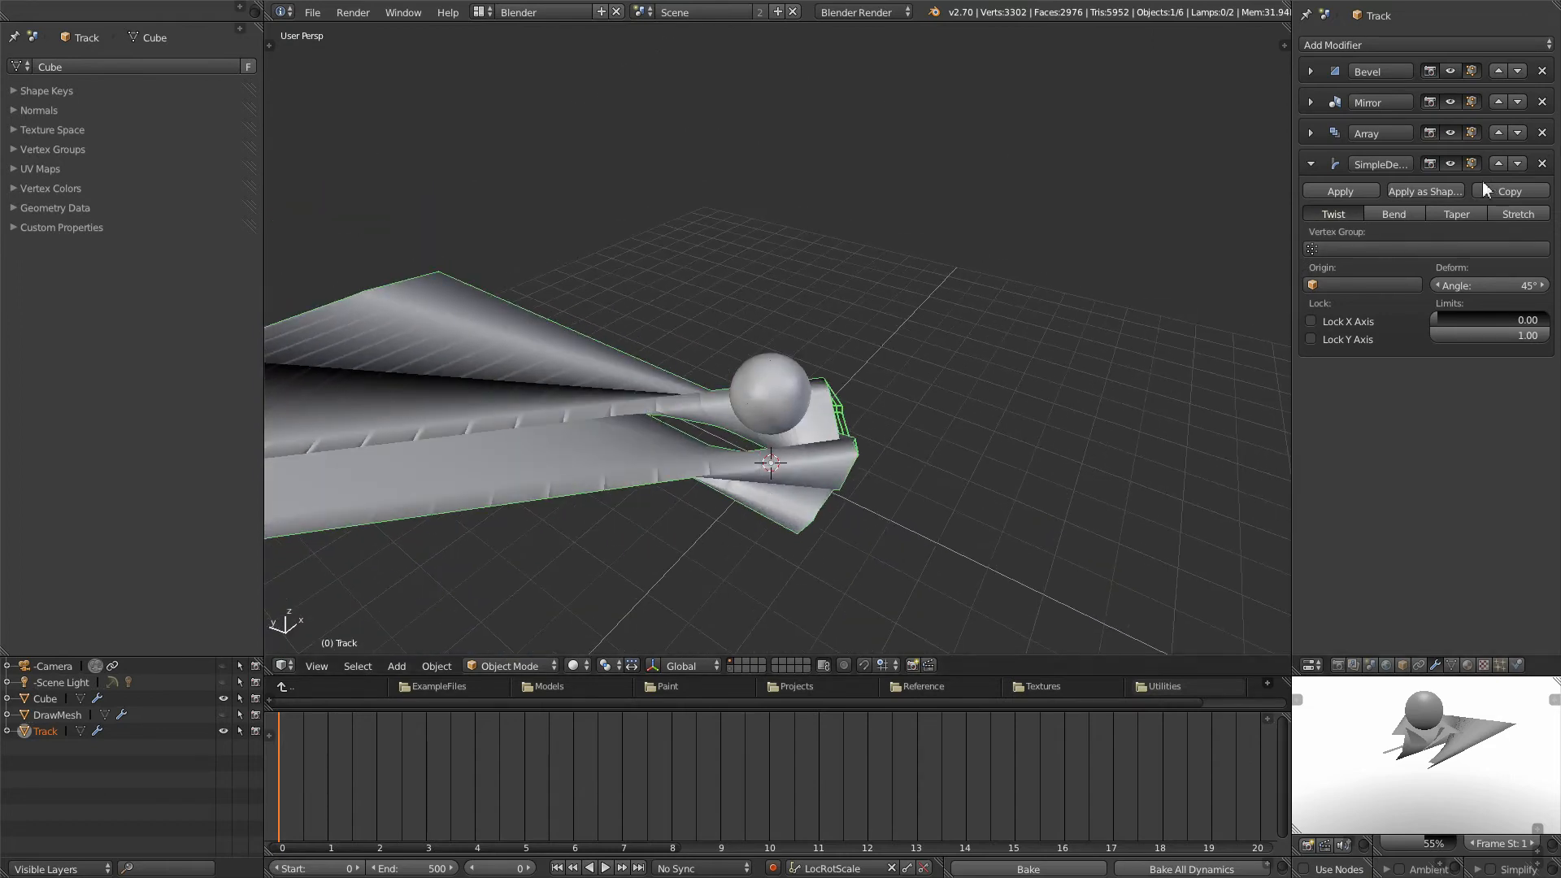
click(1390, 211)
Step: Rotate the track's entire mesh 90° in Edit Mode, working in top view
key(KP_7)
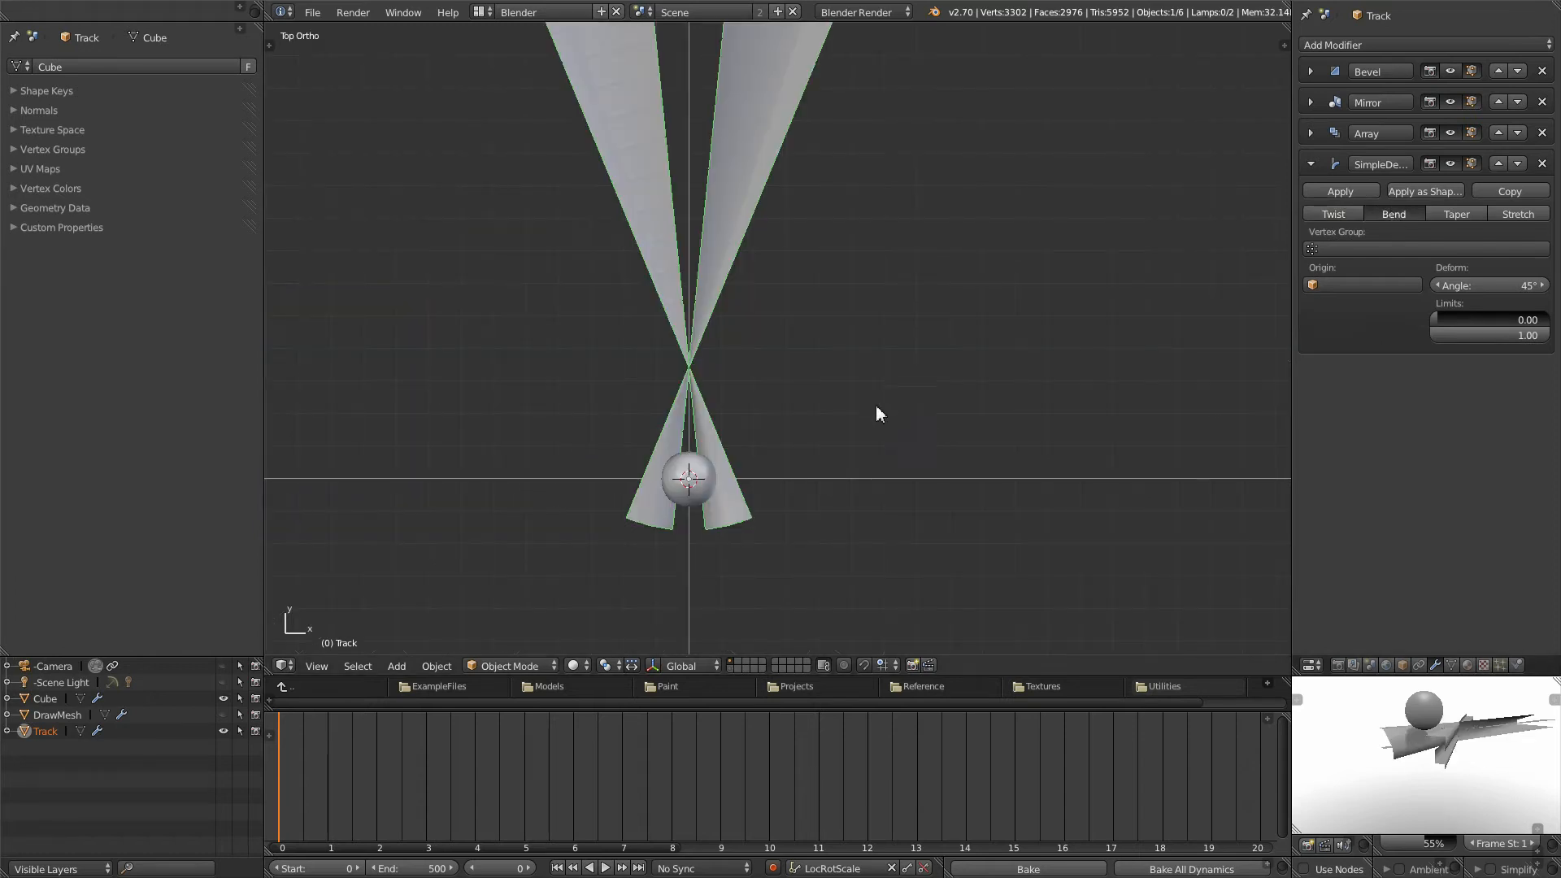
shift+middle_drag(829, 406, 912, 380)
scroll(926, 447, up, 3)
key(Tab)
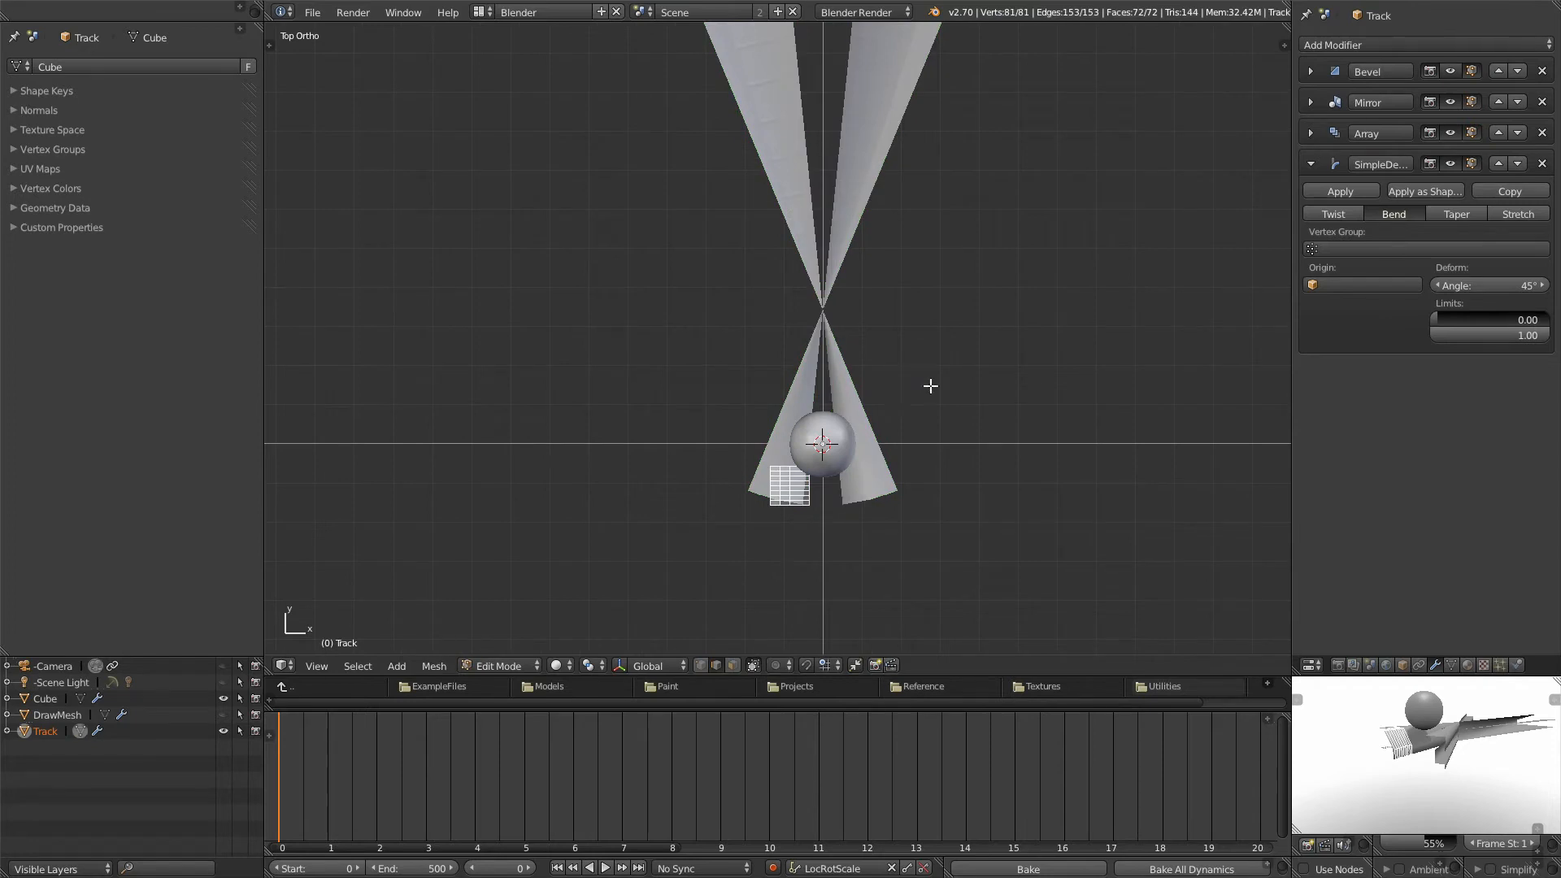
scroll(954, 466, up, 3)
shift+middle_drag(973, 506, 889, 409)
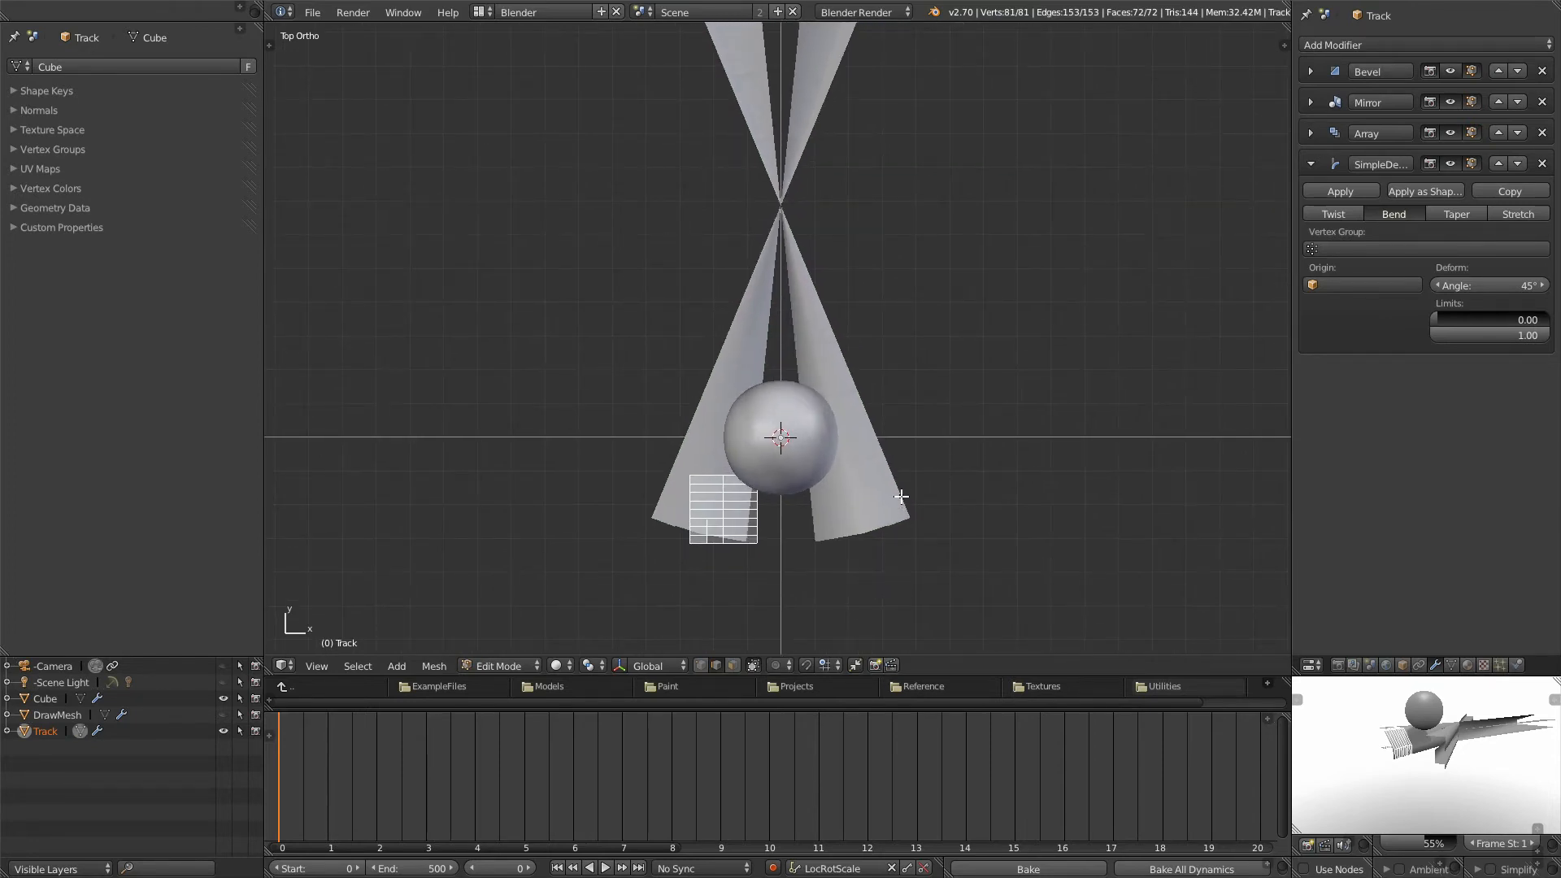
key(r)
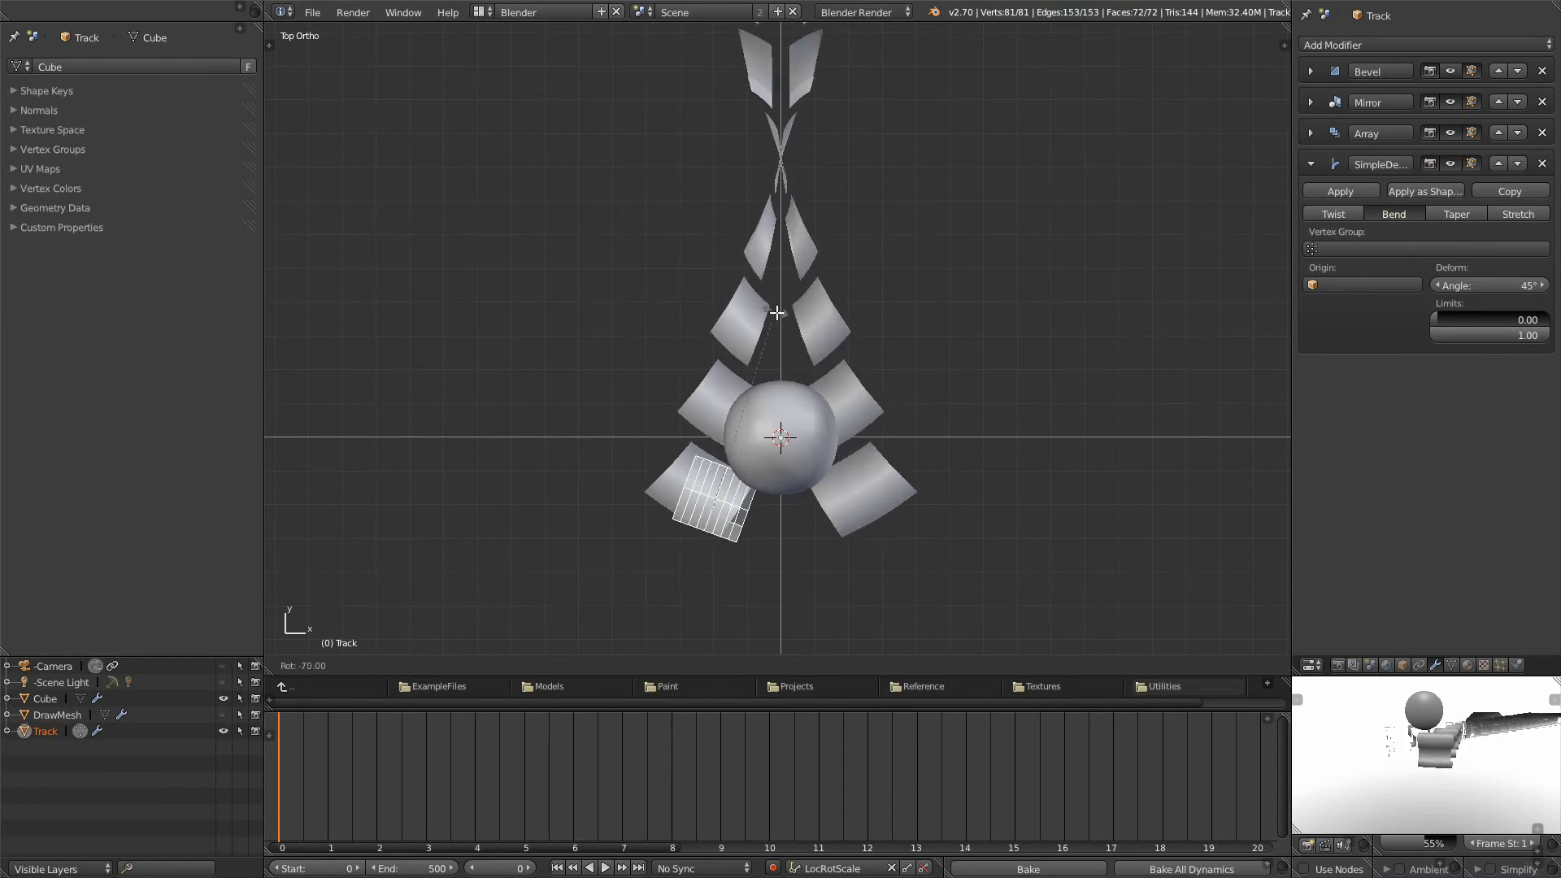
click(709, 310)
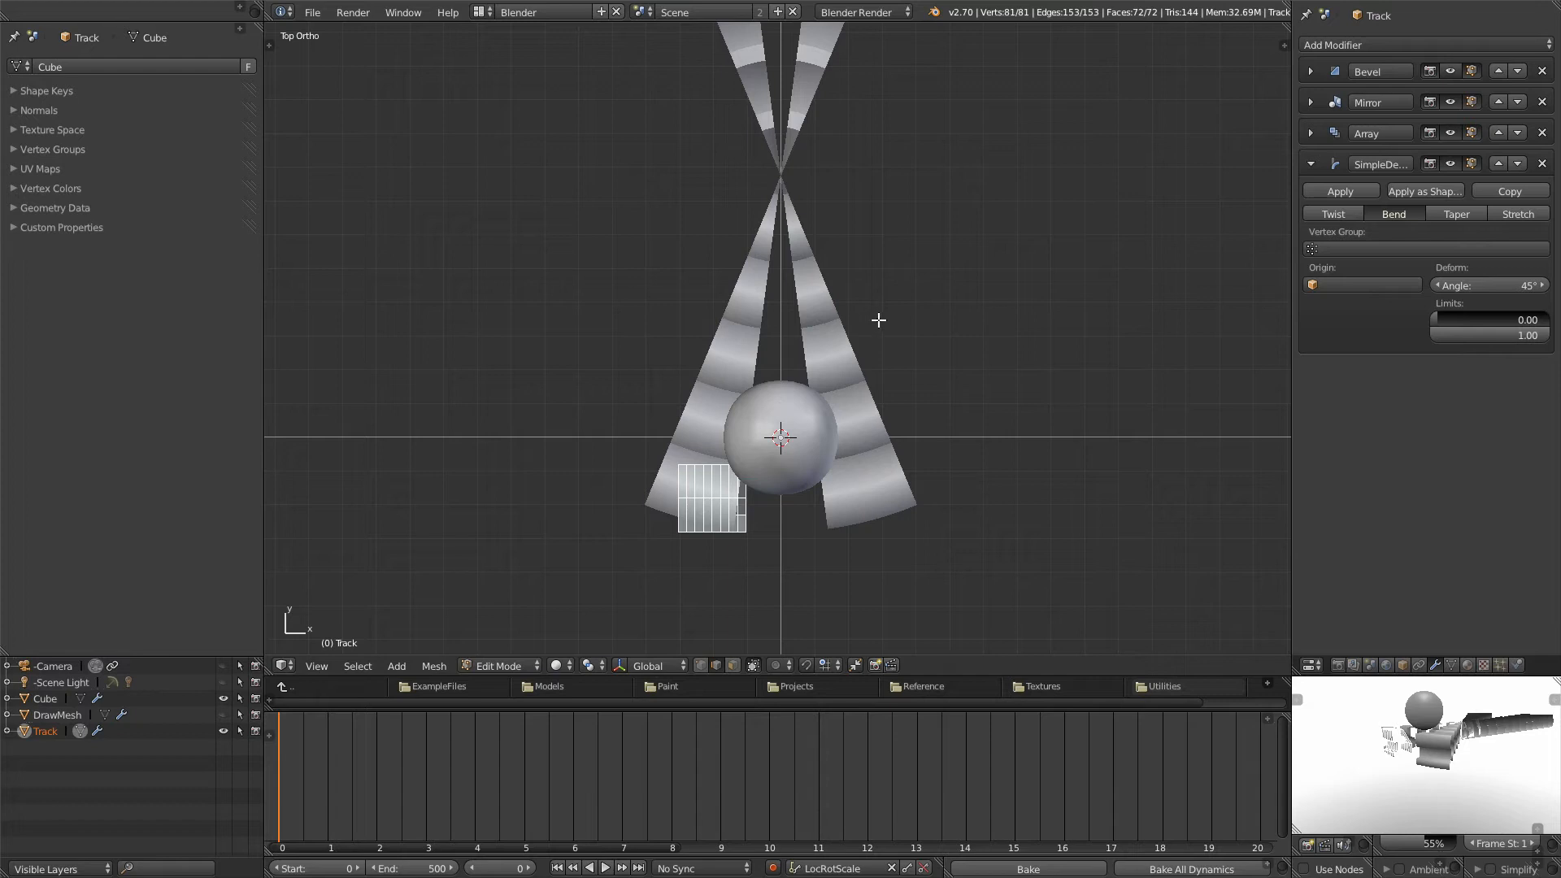
Step: Set the track Array modifier's relative offset to 0 in Y and 0.3 in X
click(1310, 133)
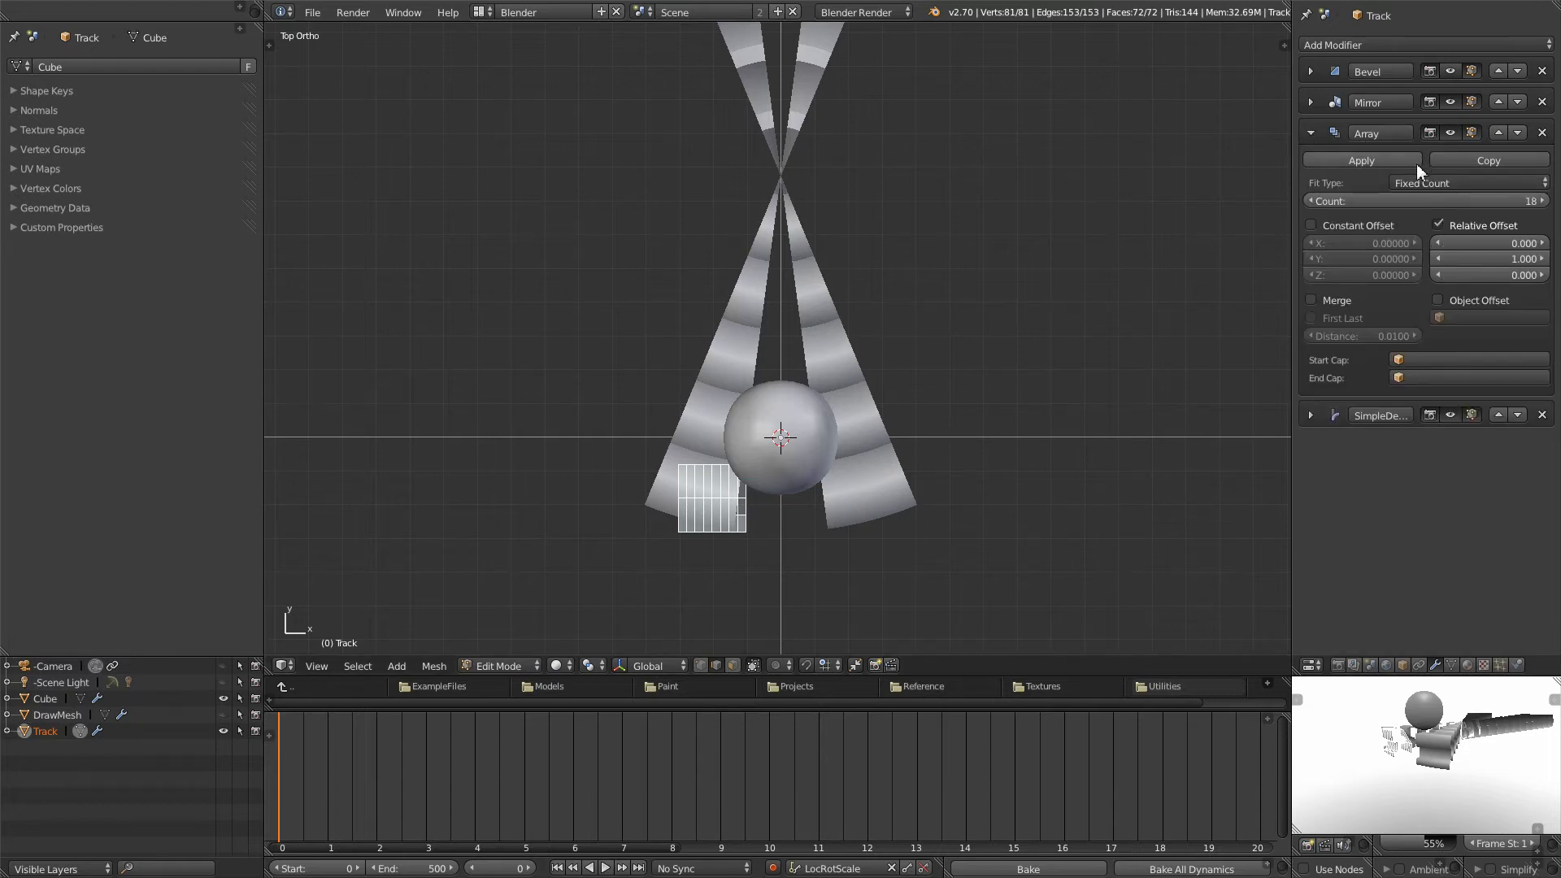
click(1520, 257)
text(0)
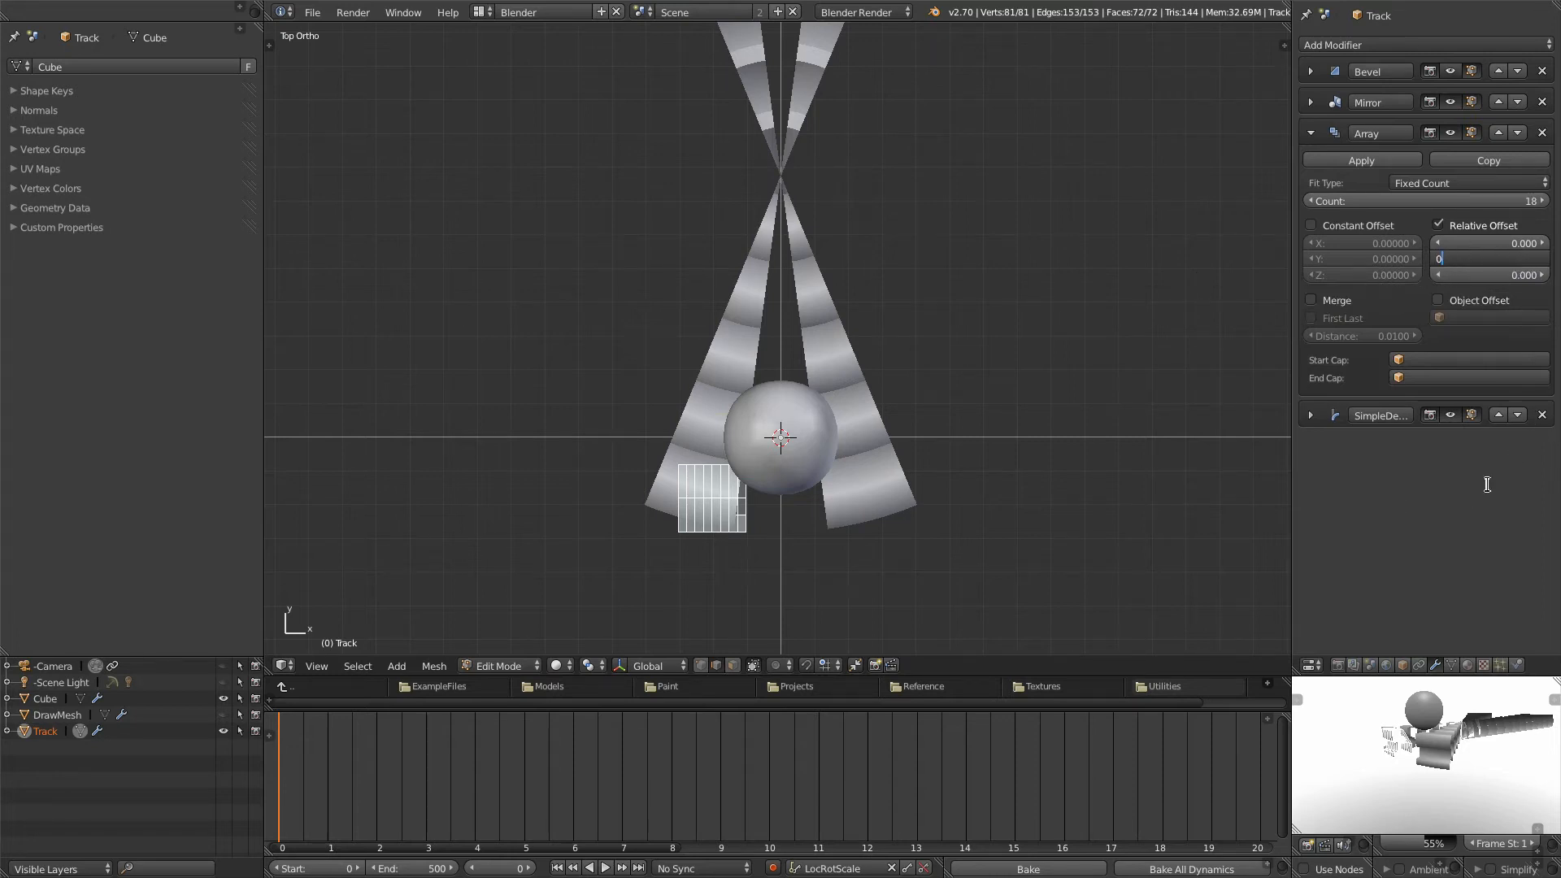
click(1489, 530)
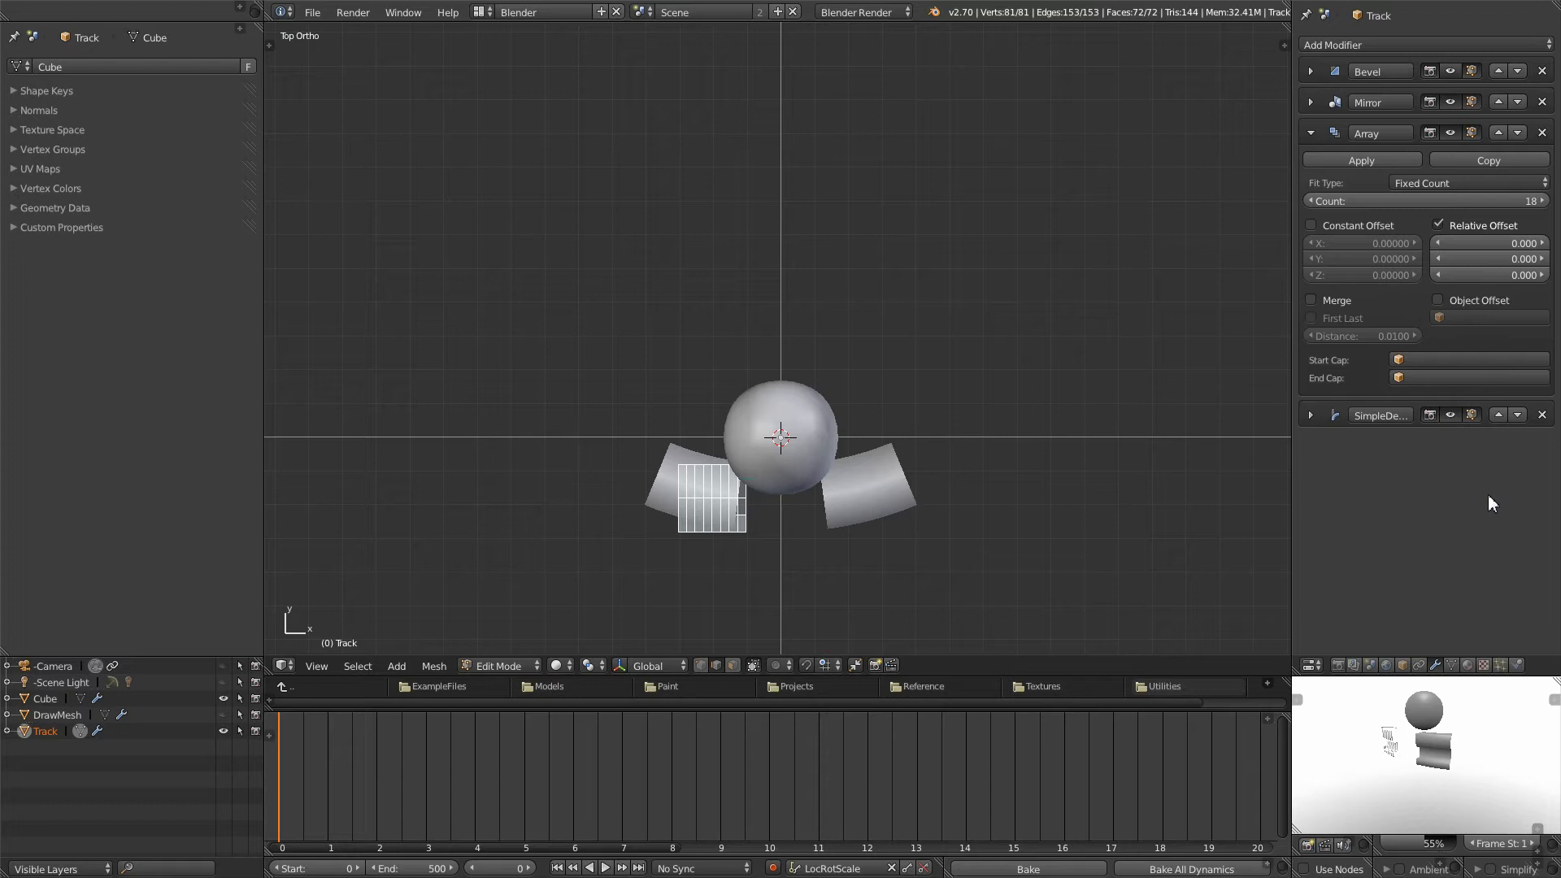
drag(1528, 249, 1540, 245)
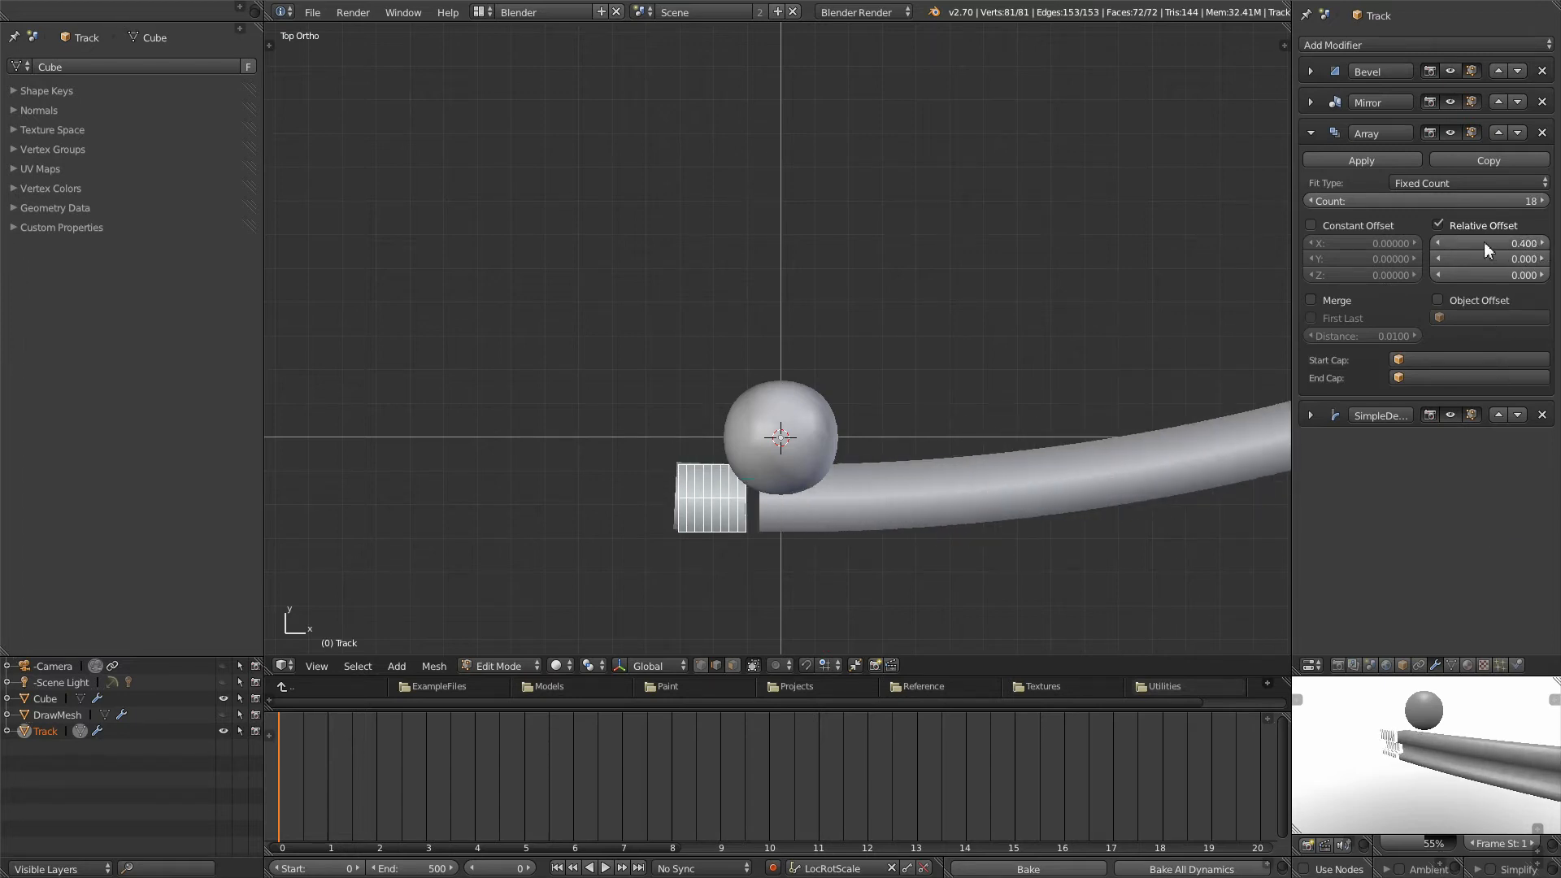
click(1439, 243)
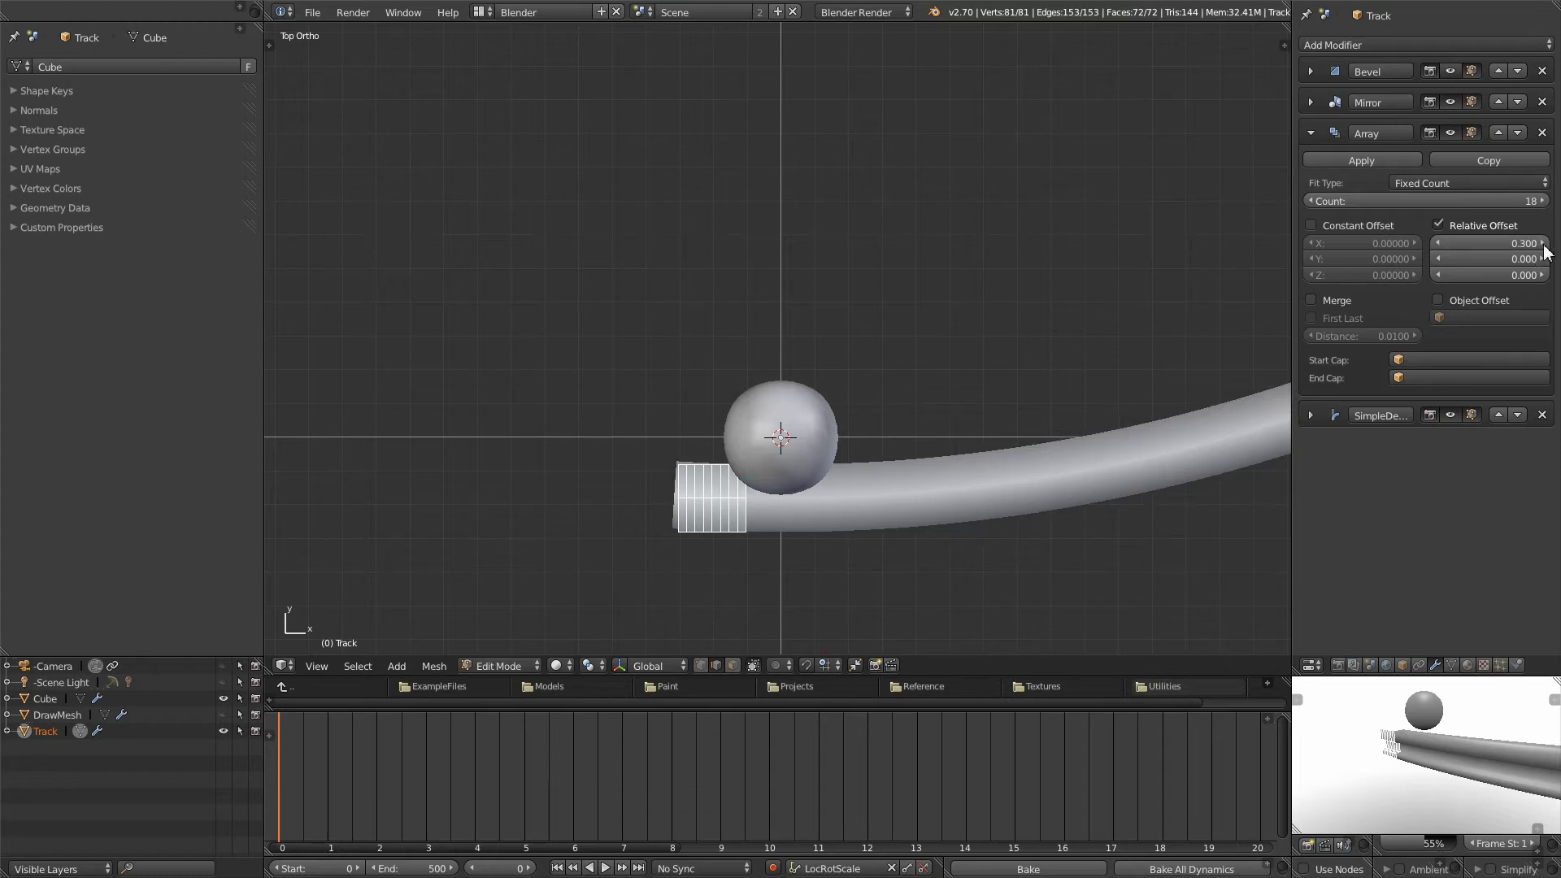
click(1543, 244)
click(1438, 243)
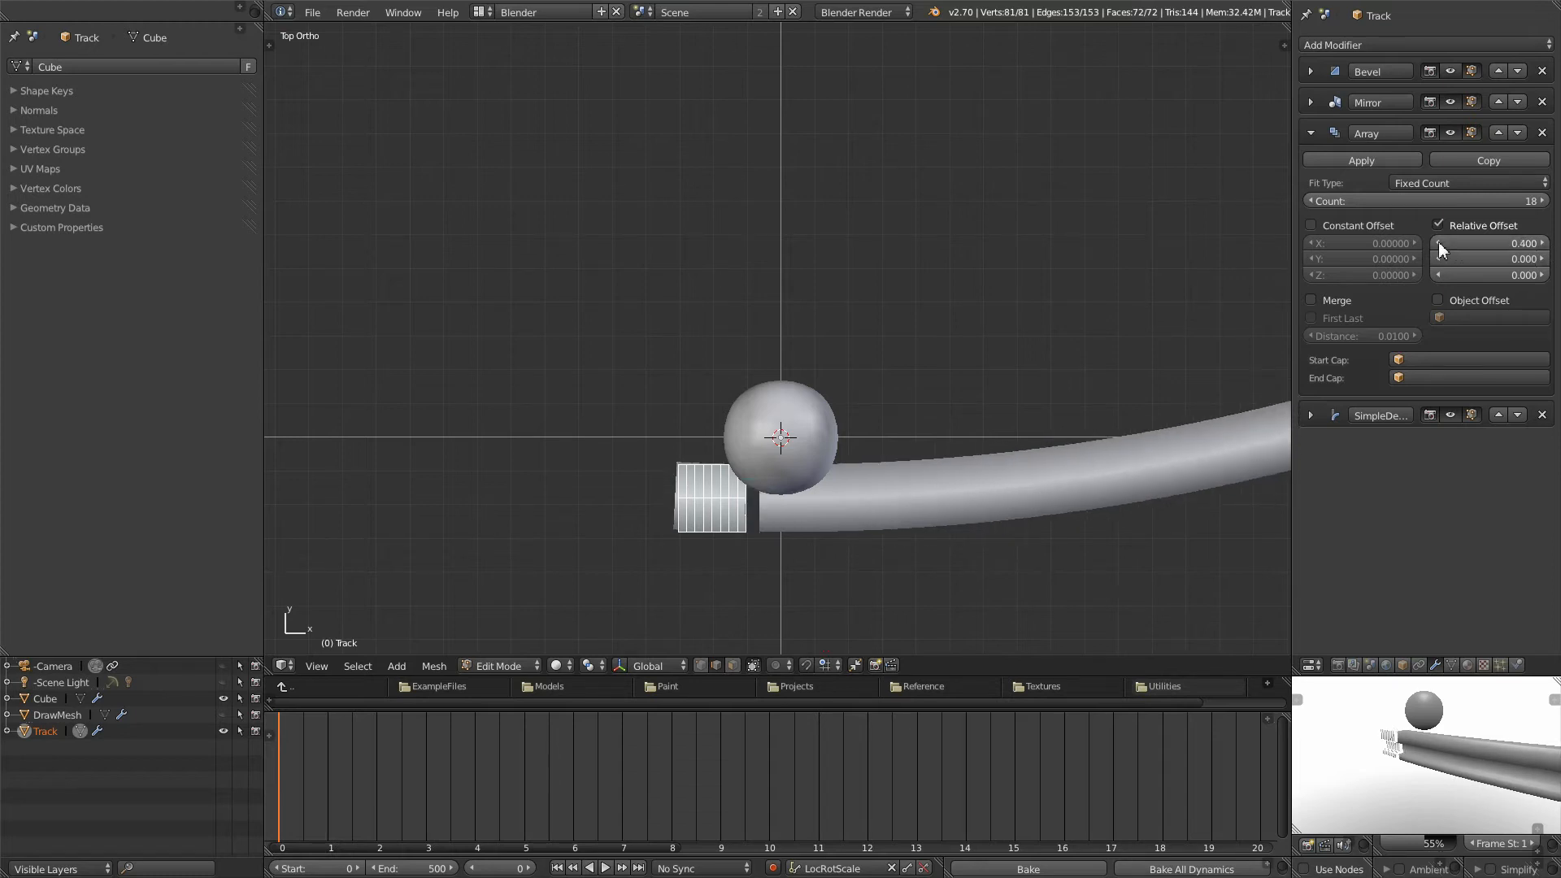
click(1438, 243)
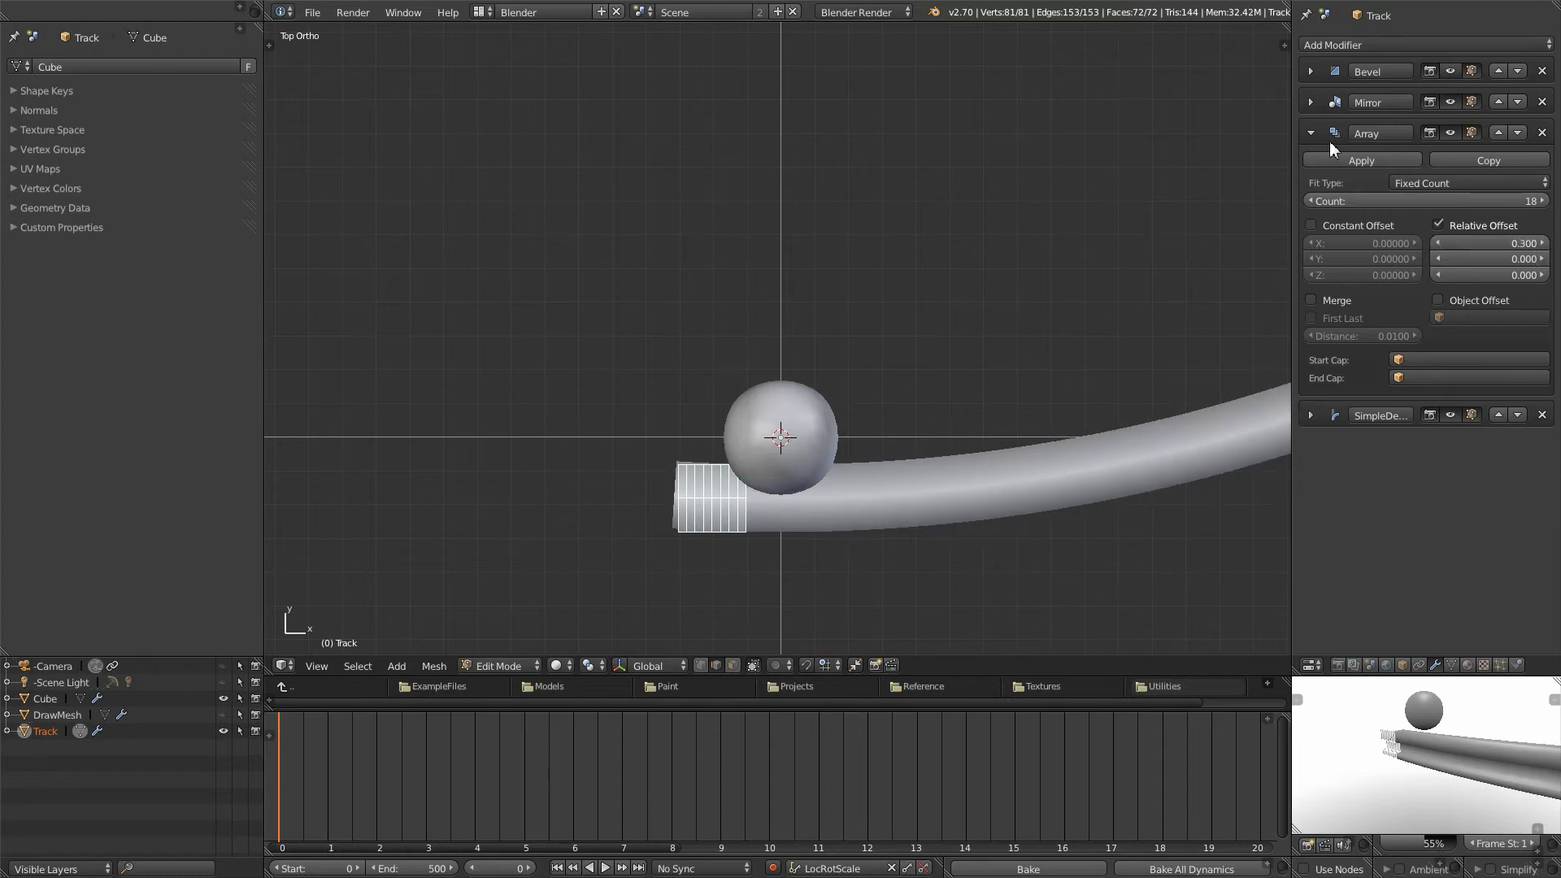
Step: Change the track's Mirror modifier axis from X to Y
click(1311, 102)
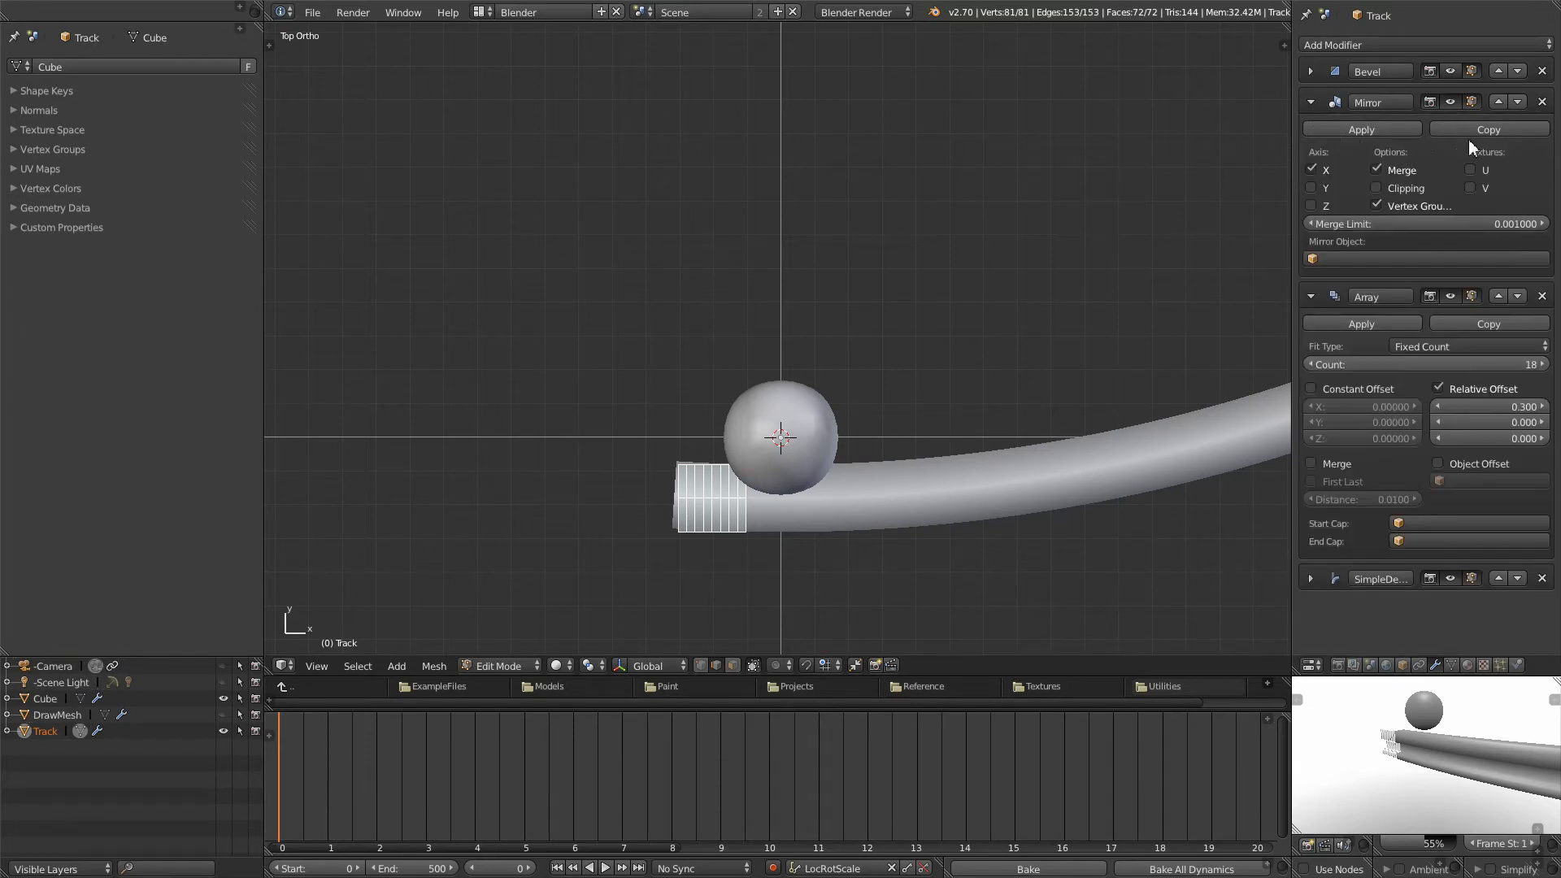
click(1316, 170)
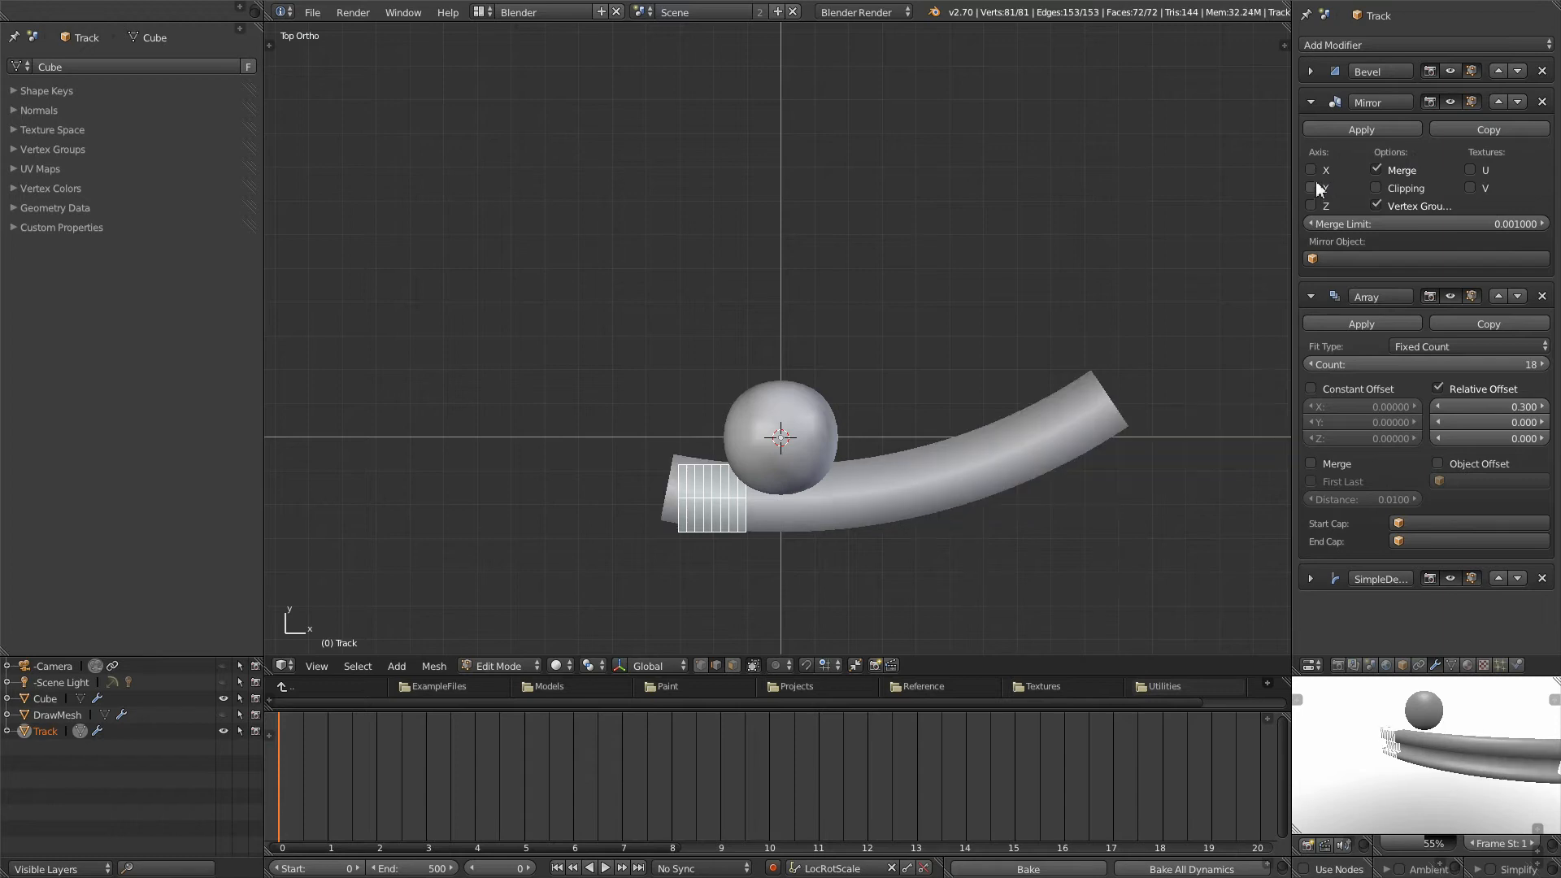
click(1316, 187)
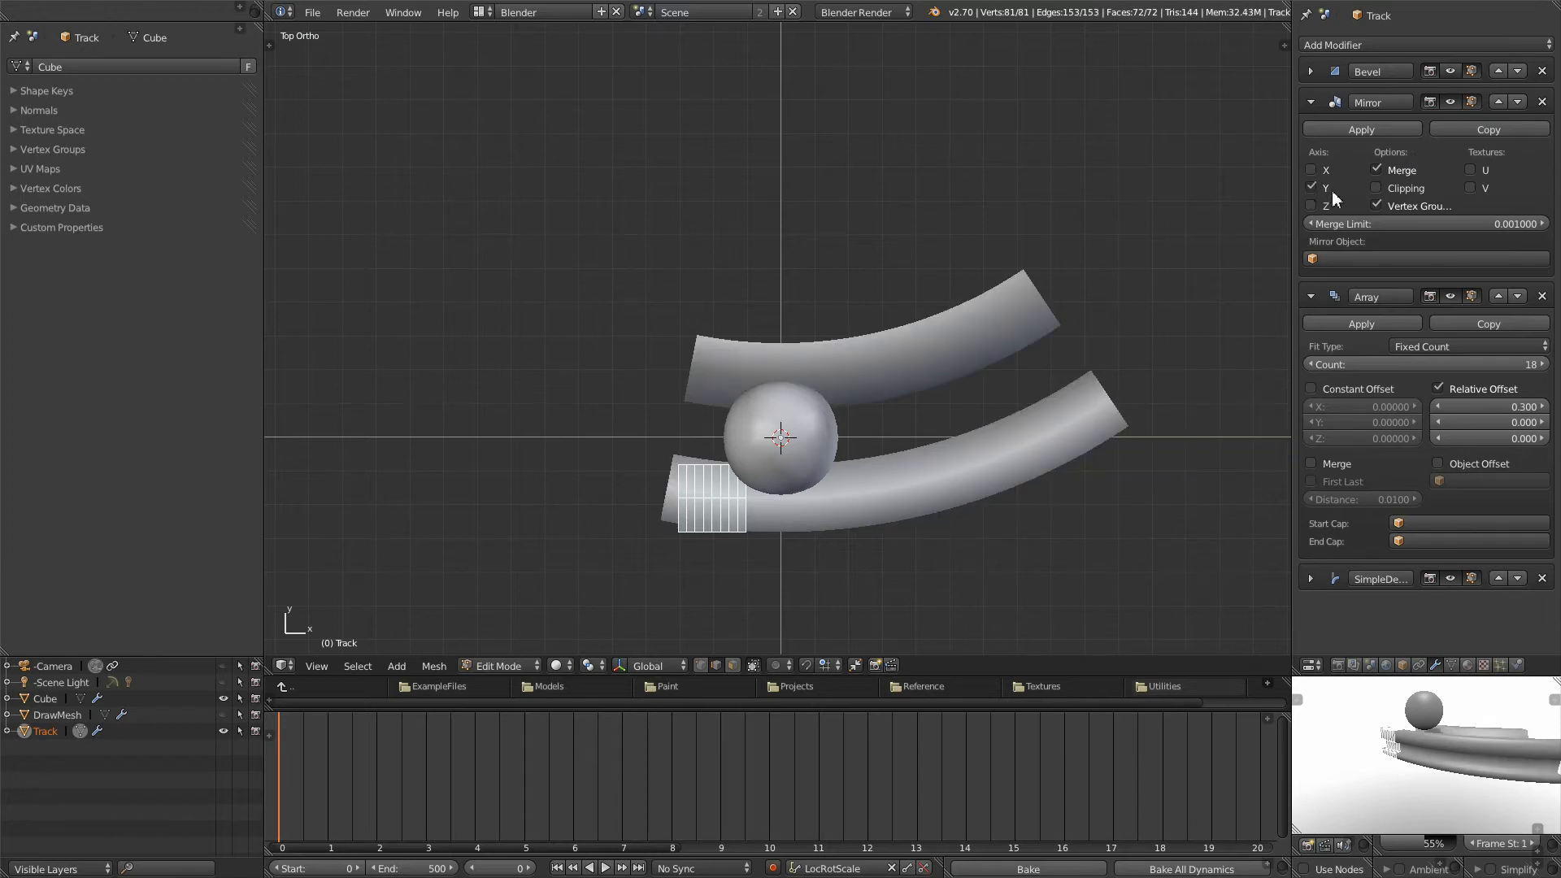
middle_drag(745, 542, 825, 496)
scroll(825, 496, down, 1)
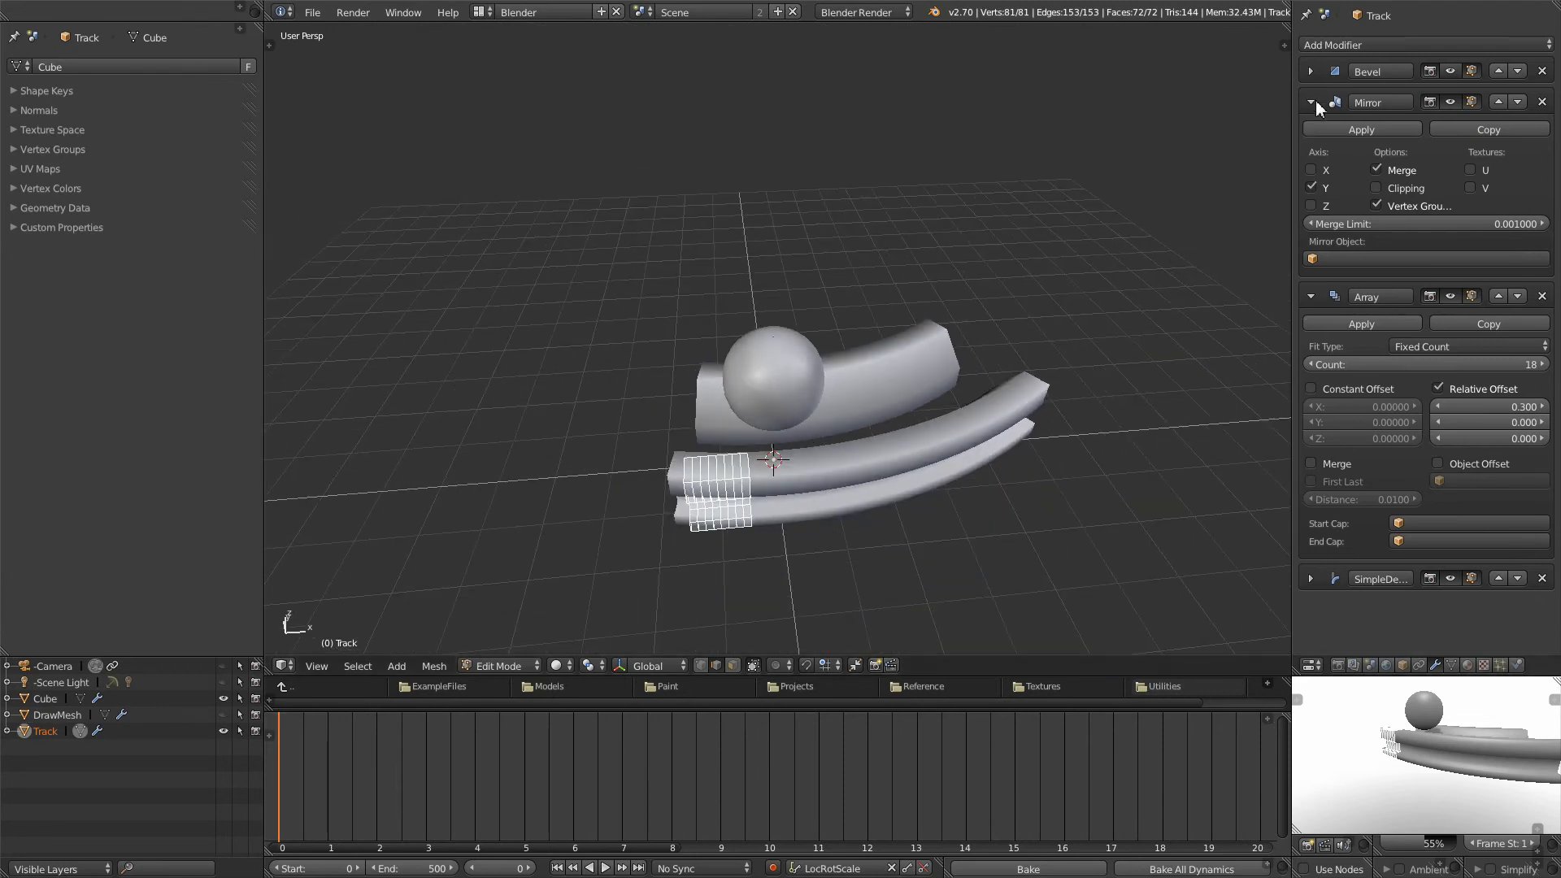
click(1310, 101)
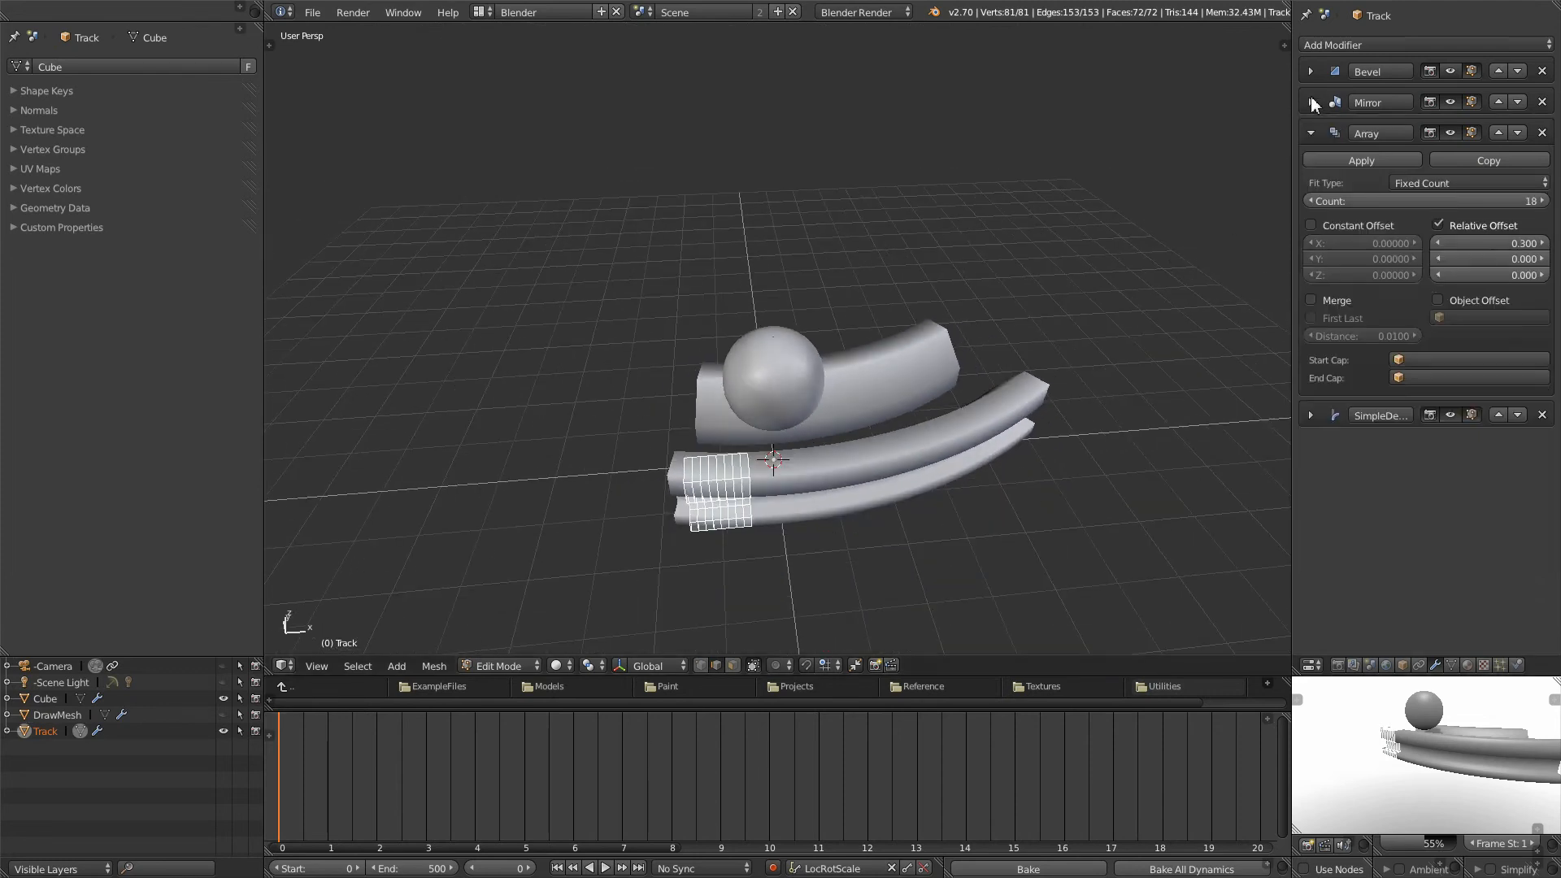
Step: Set the track Array modifier's relative X offset to 1.0, briefly trying 1.1
click(1543, 244)
click(1542, 244)
click(1542, 244)
click(1542, 244)
click(1544, 245)
click(1544, 244)
click(1543, 244)
scroll(1102, 421, down, 1)
middle_drag(1102, 421, 1056, 423)
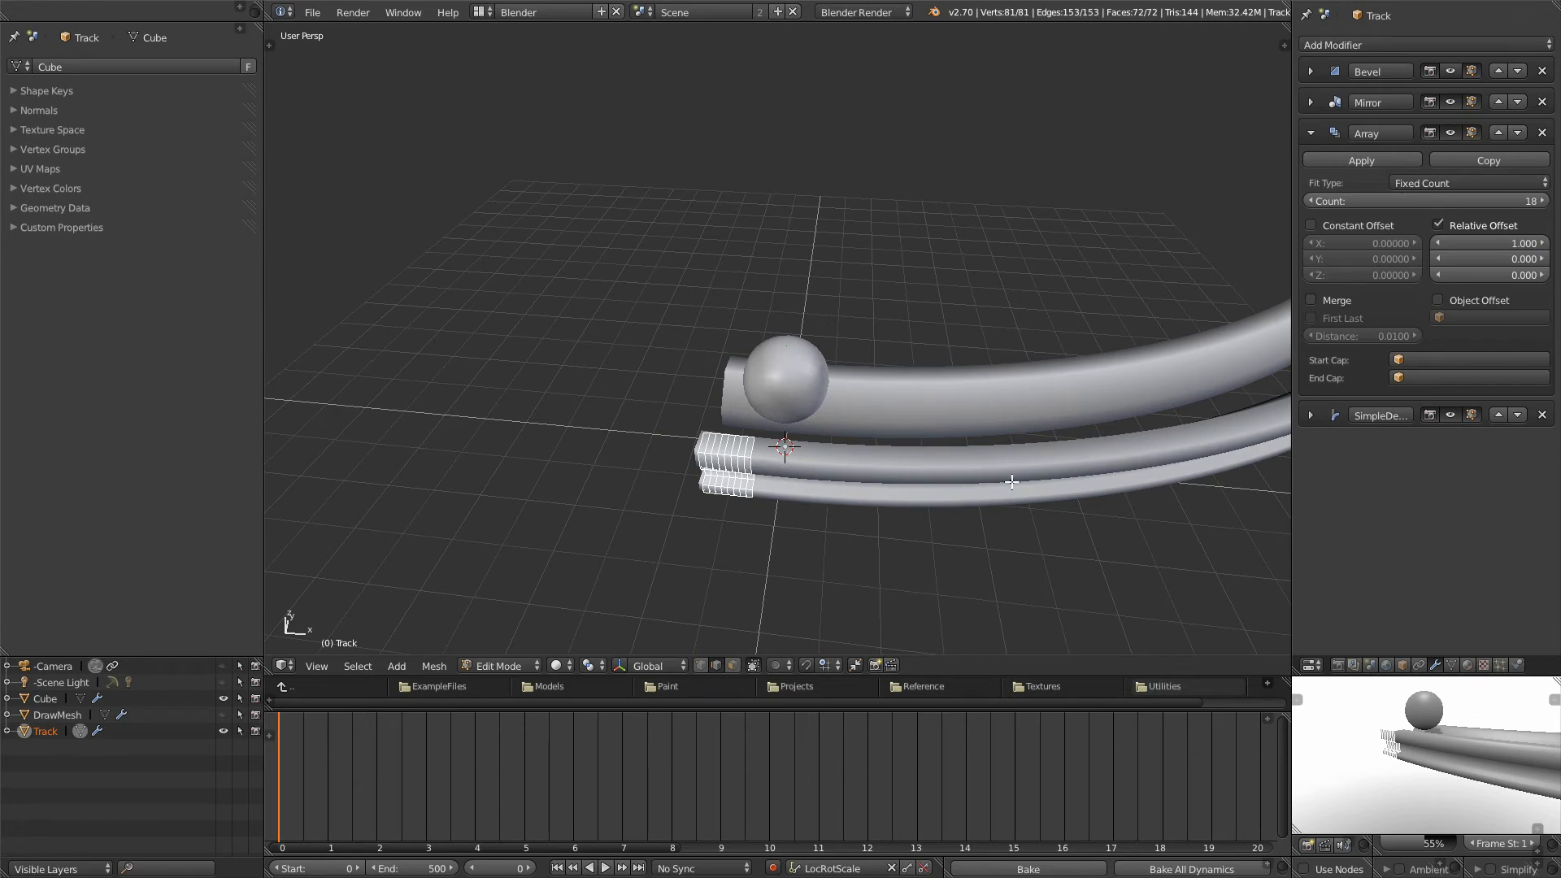
middle_drag(846, 457, 911, 443)
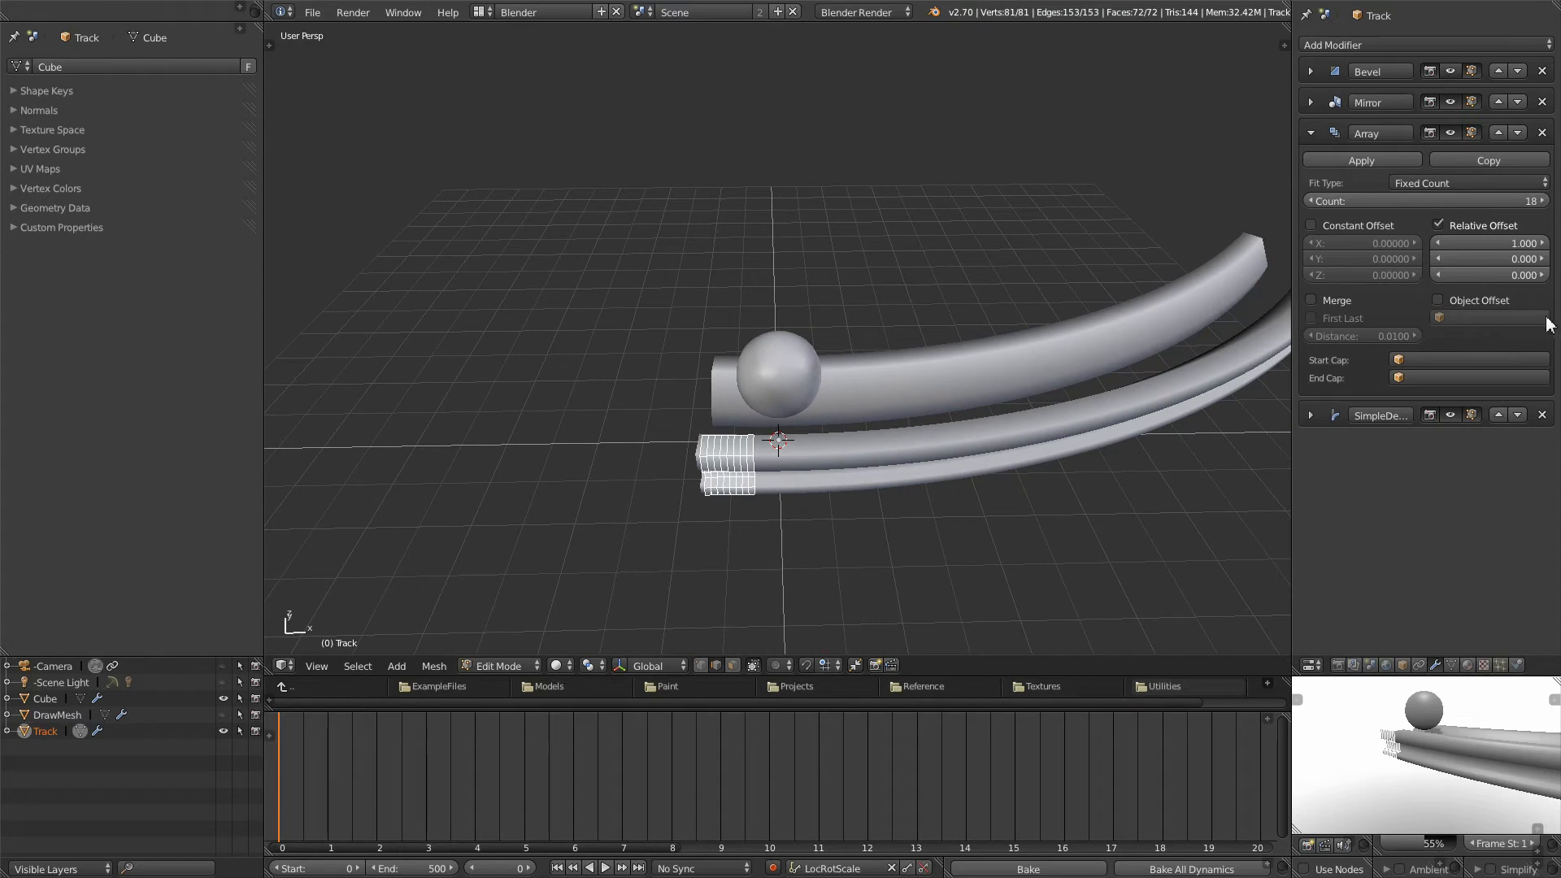
click(1541, 243)
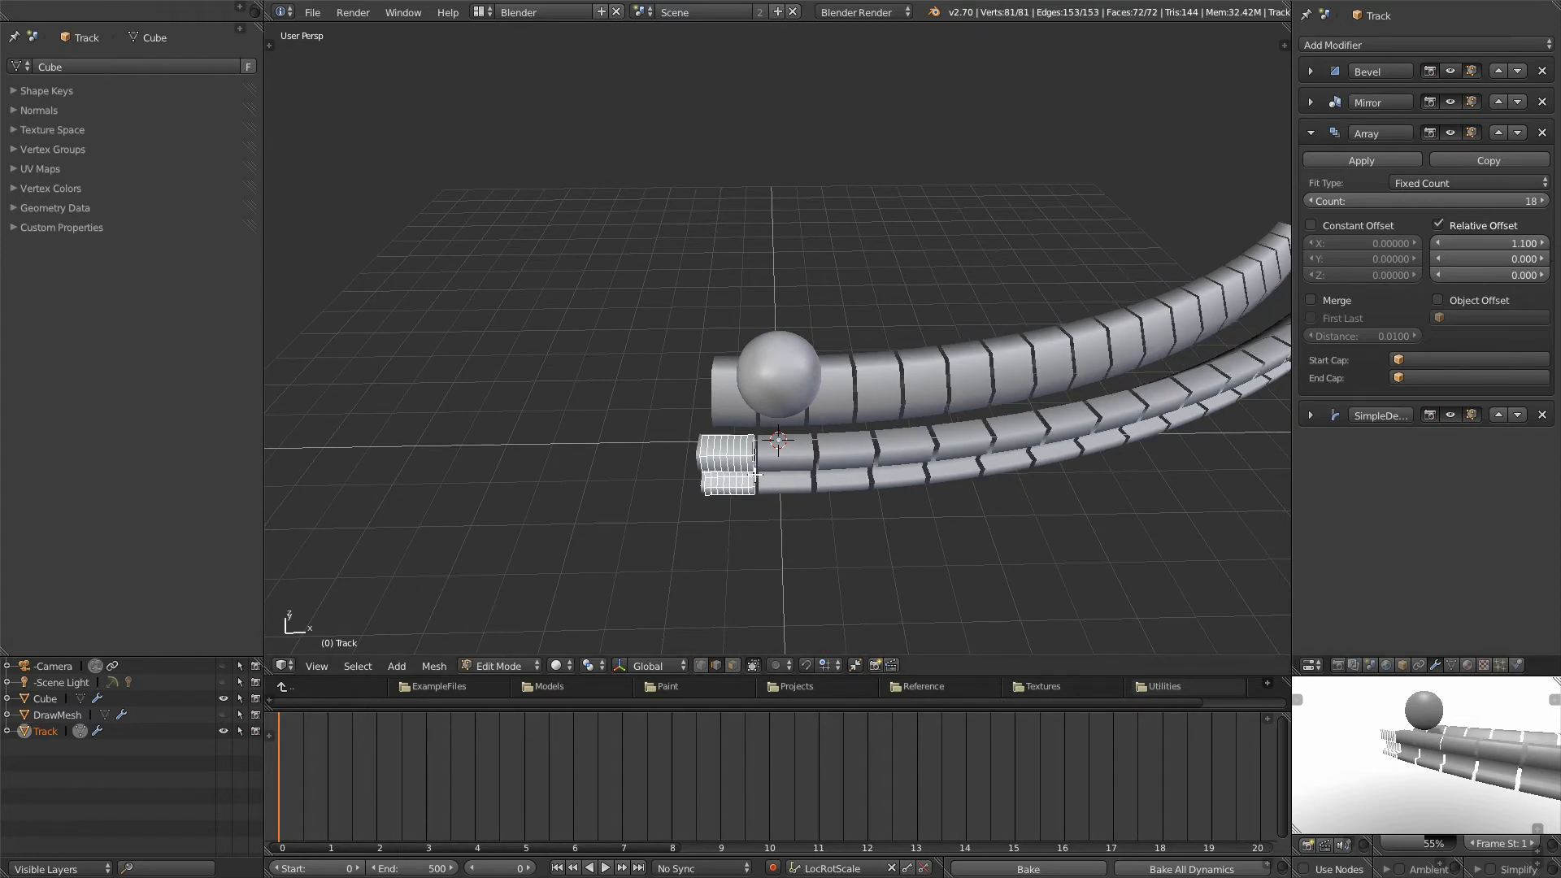
click(1437, 243)
scroll(949, 407, down, 2)
Step: Try a negative bend angle on the track's Simple Deform modifier and settle on 64°
middle_drag(949, 407, 955, 455)
click(1311, 132)
click(1309, 164)
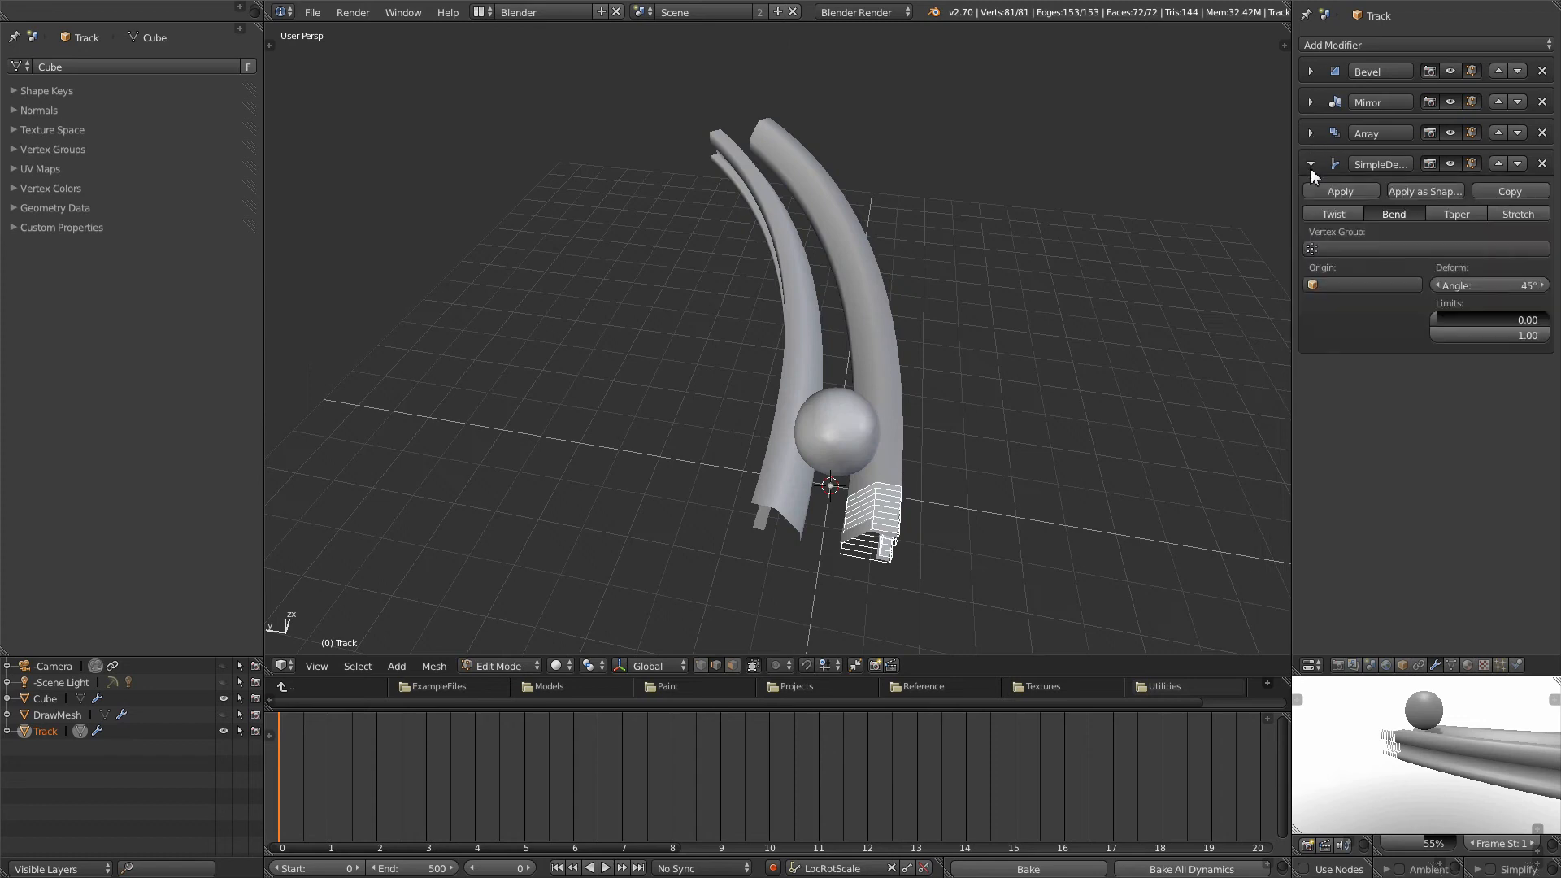
mouse_move(1525, 285)
mouse_down()
mouse_move(1354, 285)
mouse_move(1509, 285)
mouse_up()
middle_drag(1220, 361, 1106, 439)
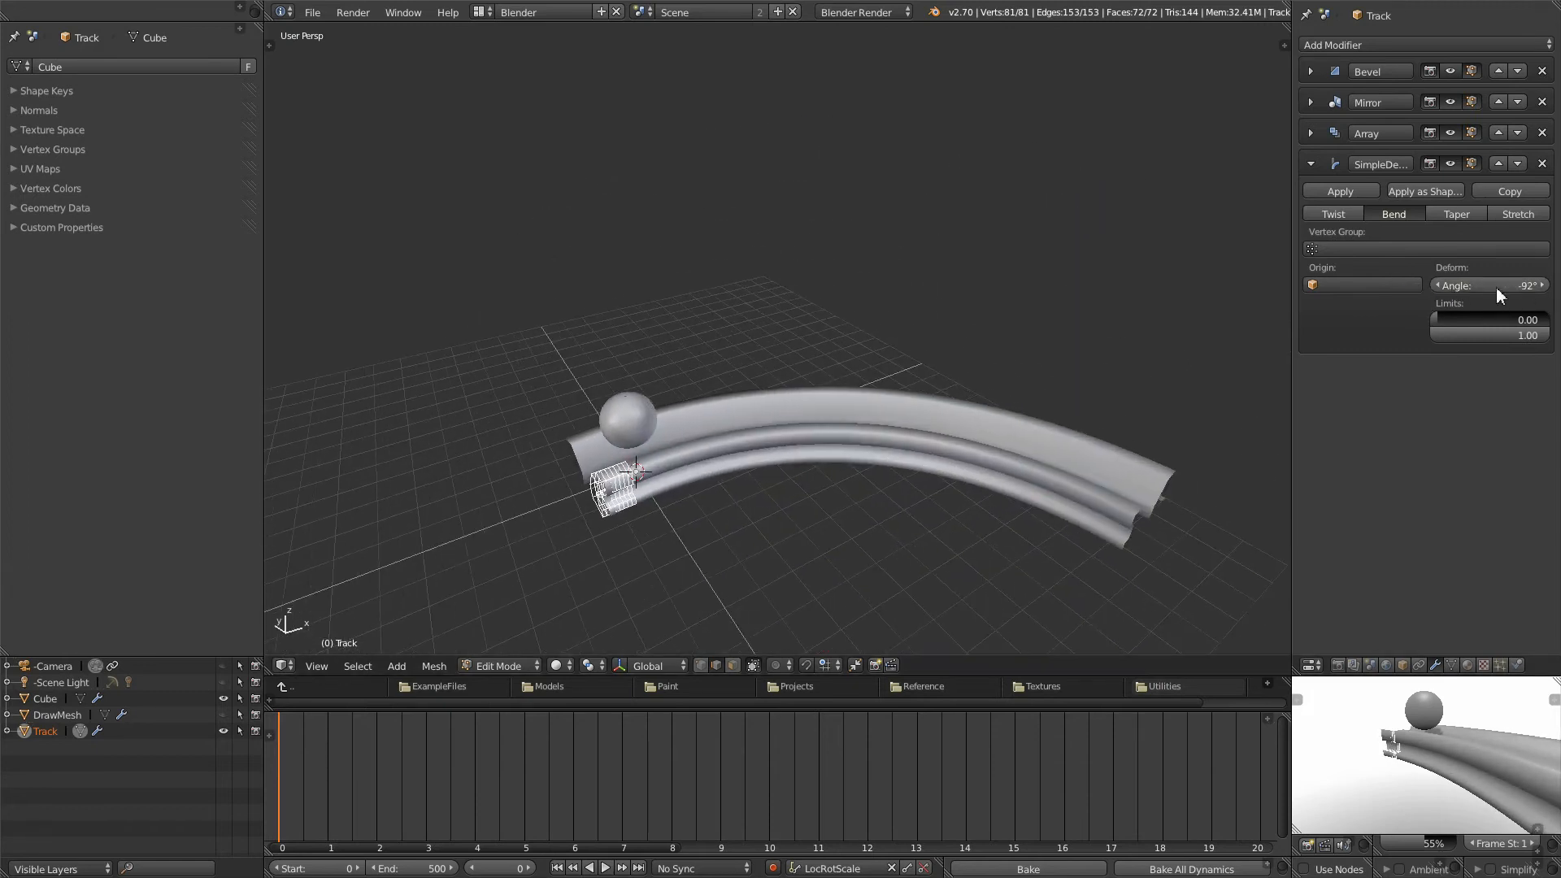
drag(1495, 286, 1545, 286)
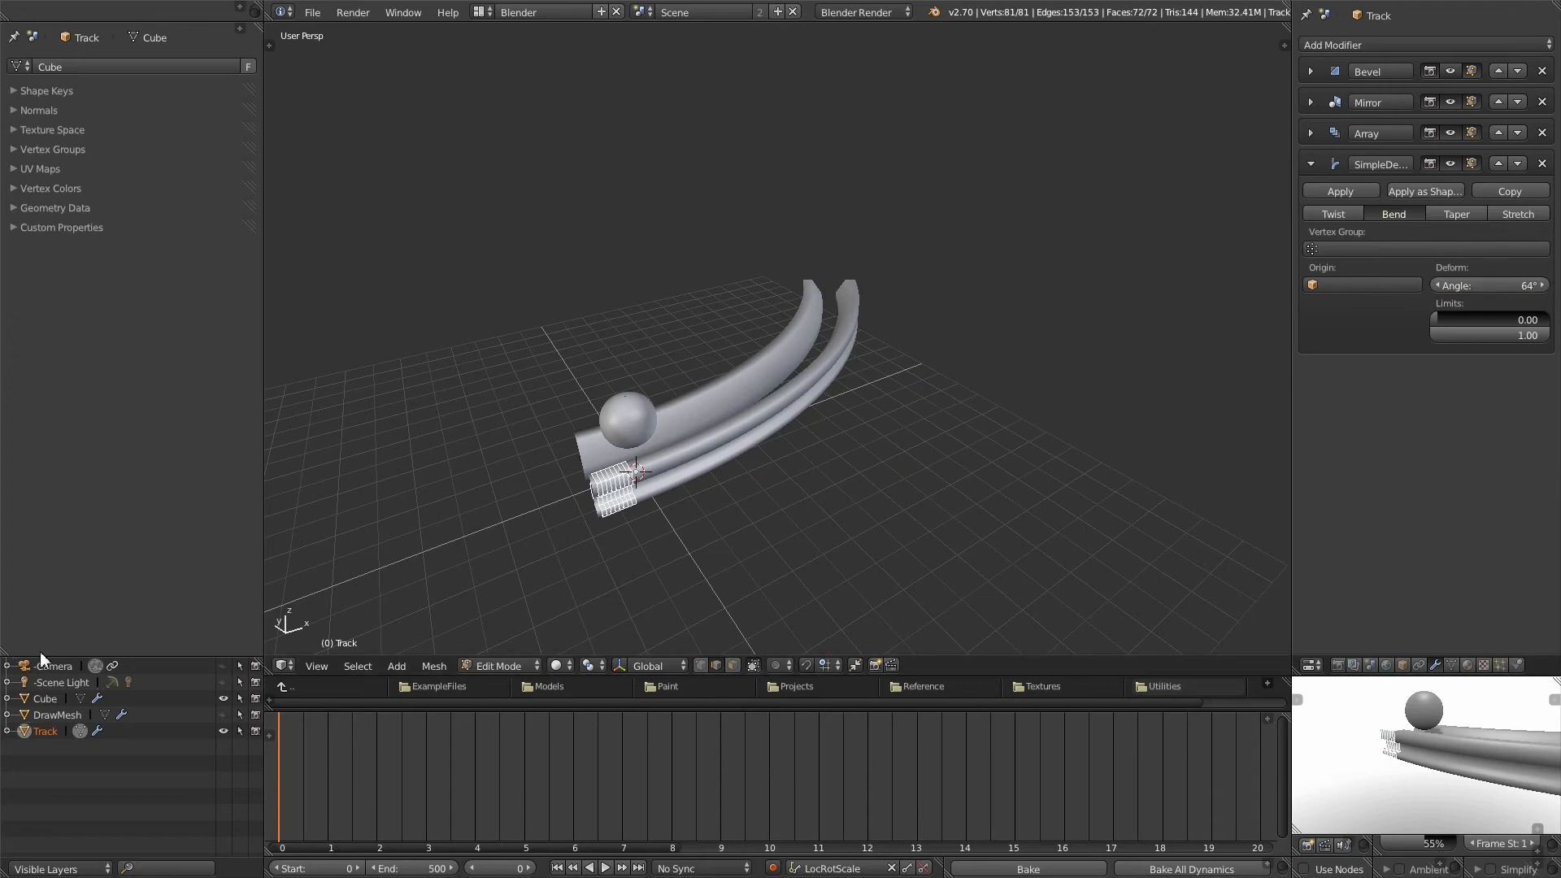
Step: Rename the bent track object as CurvedTrack
double_click(46, 734)
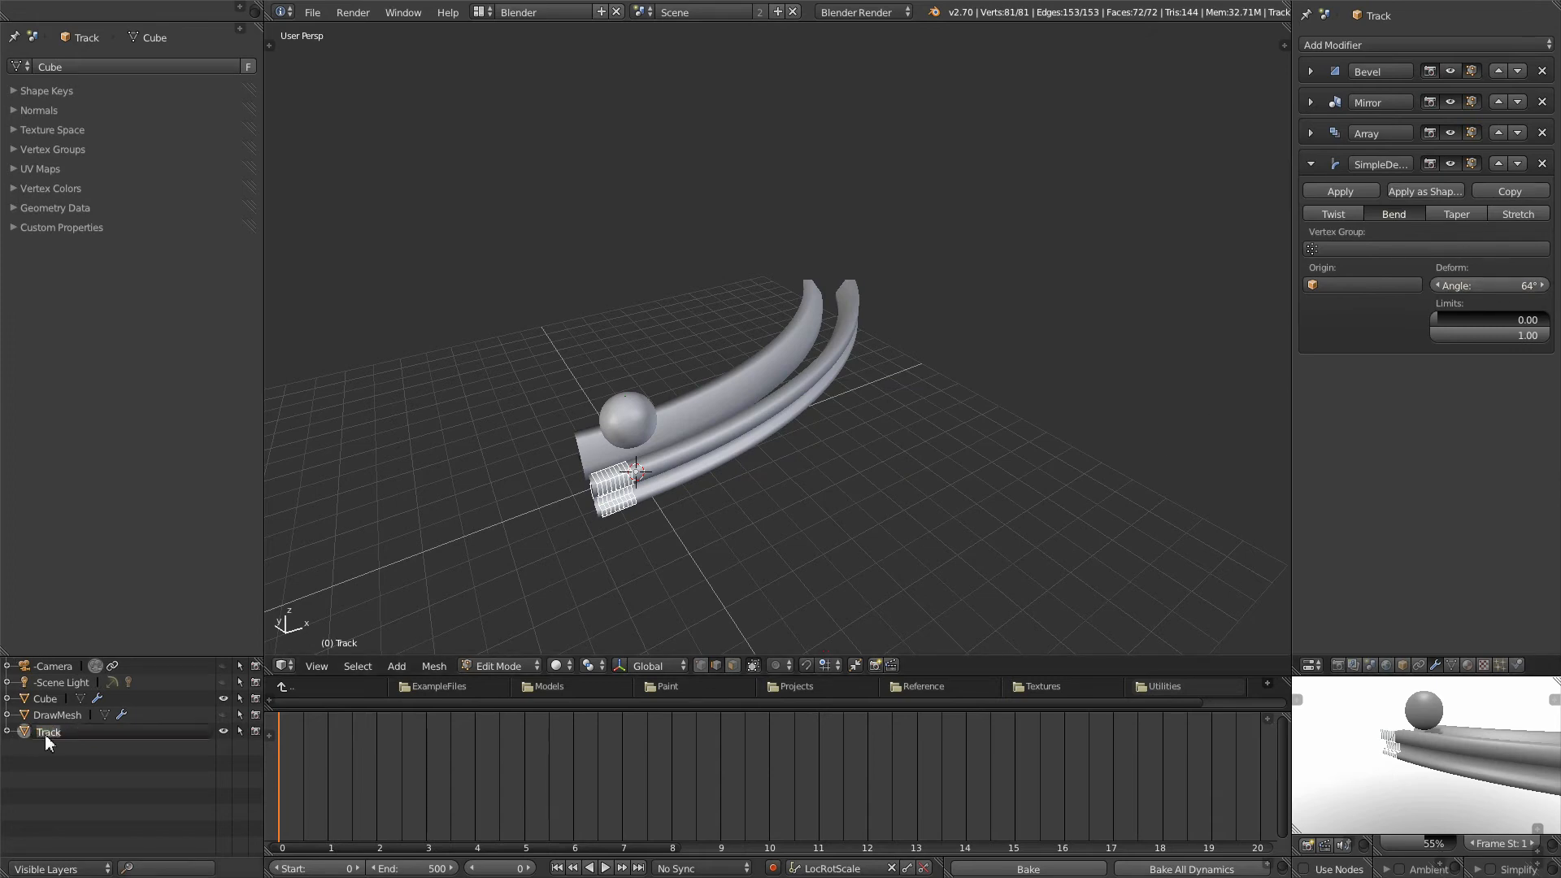
text(Curved)
key(Return)
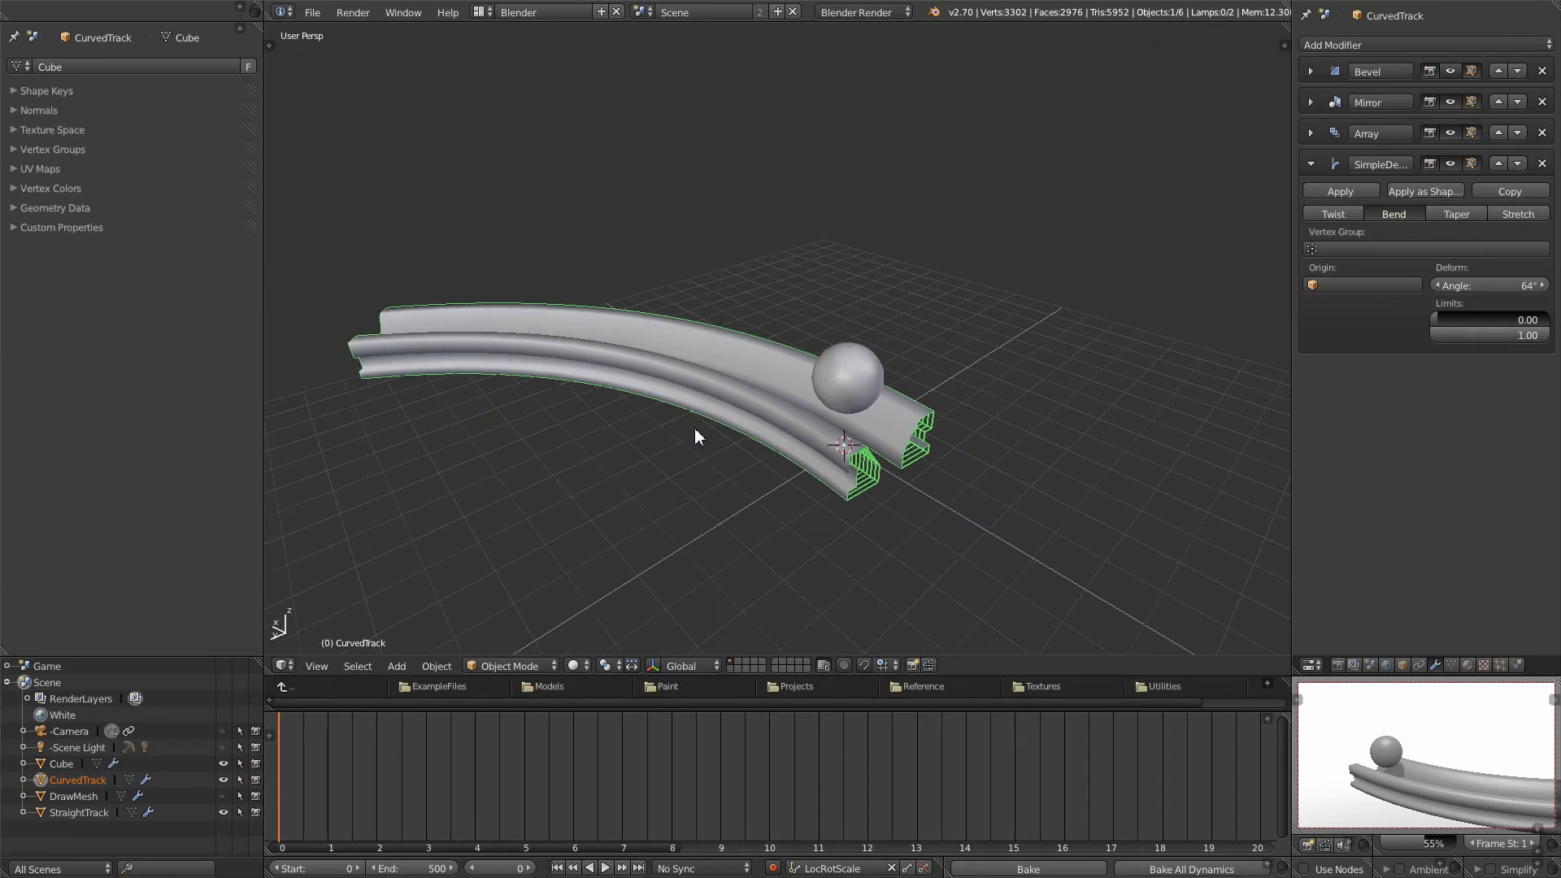
Step: Play the simulation and tilt CurvedTrack by about 5° while it runs to make the ball roll
click(606, 869)
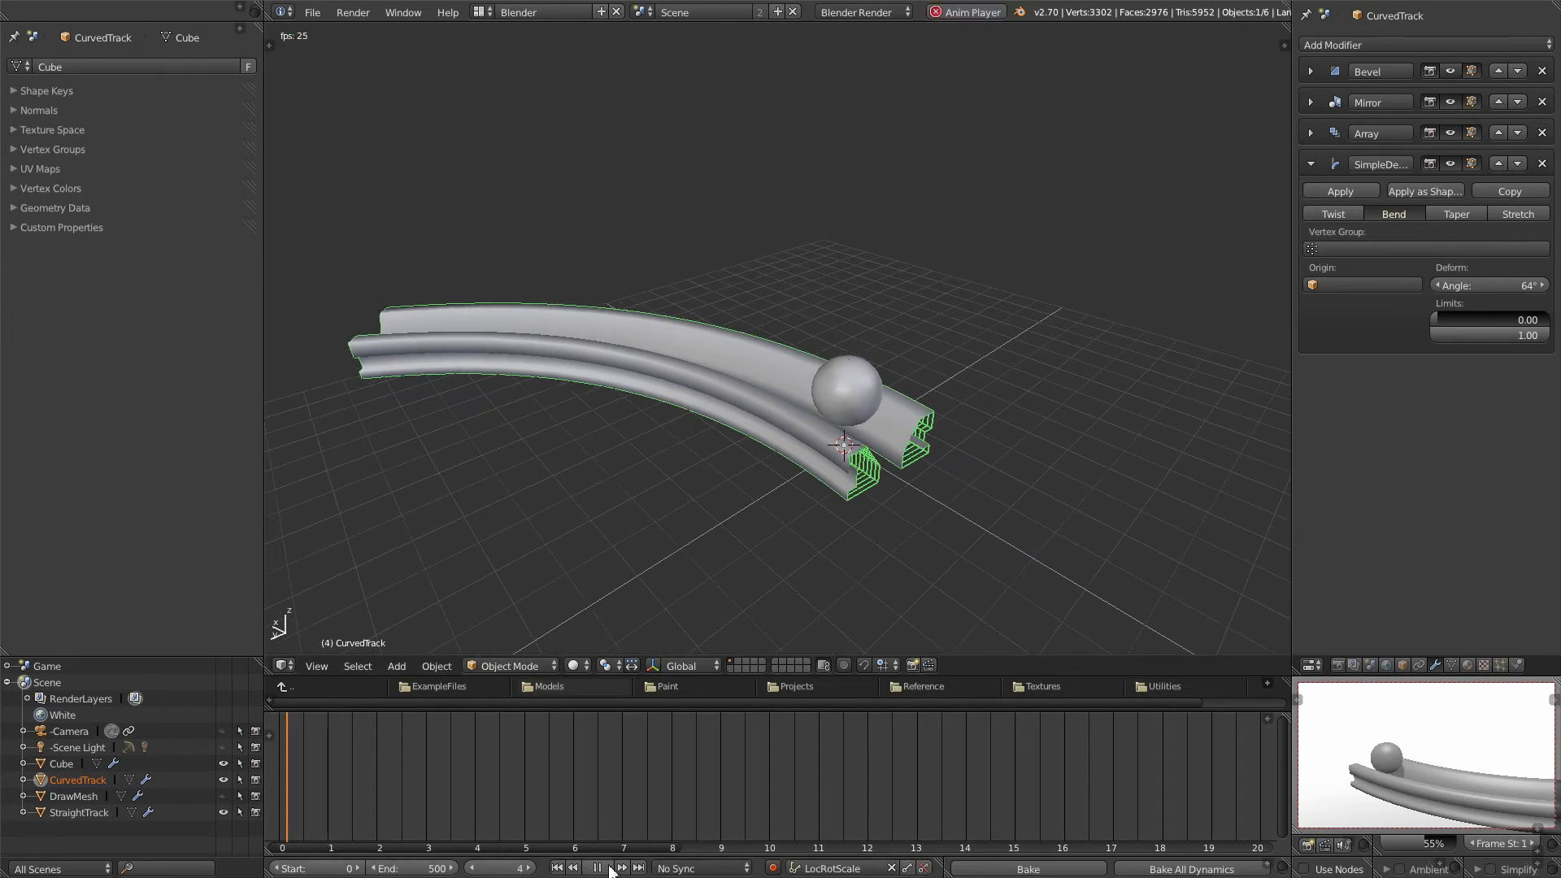
middle_drag(690, 547, 759, 494)
middle_drag(878, 418, 864, 409)
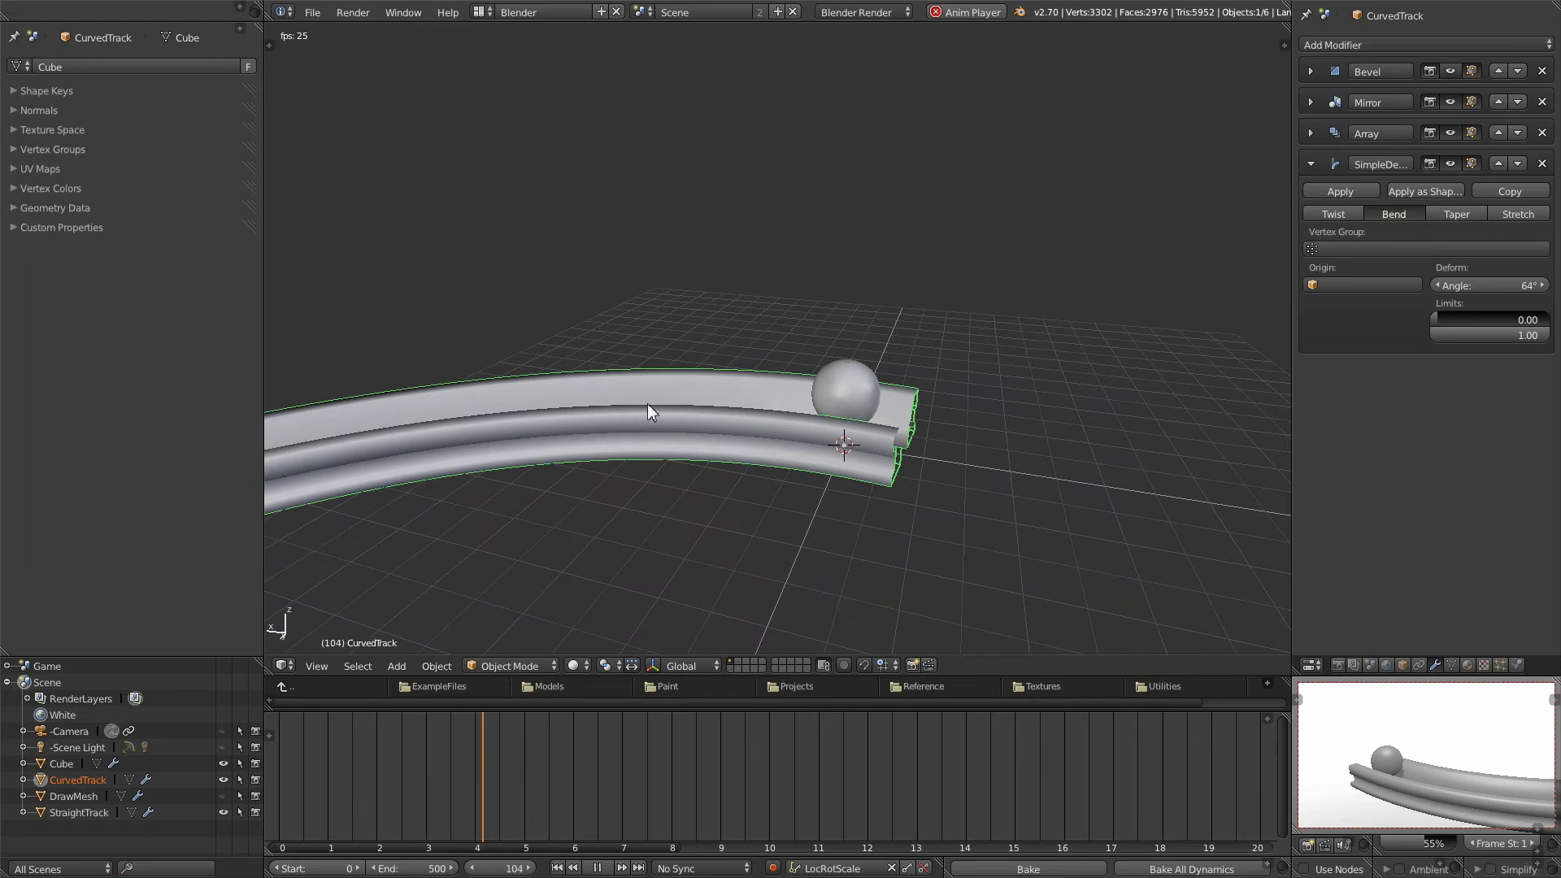
key(r)
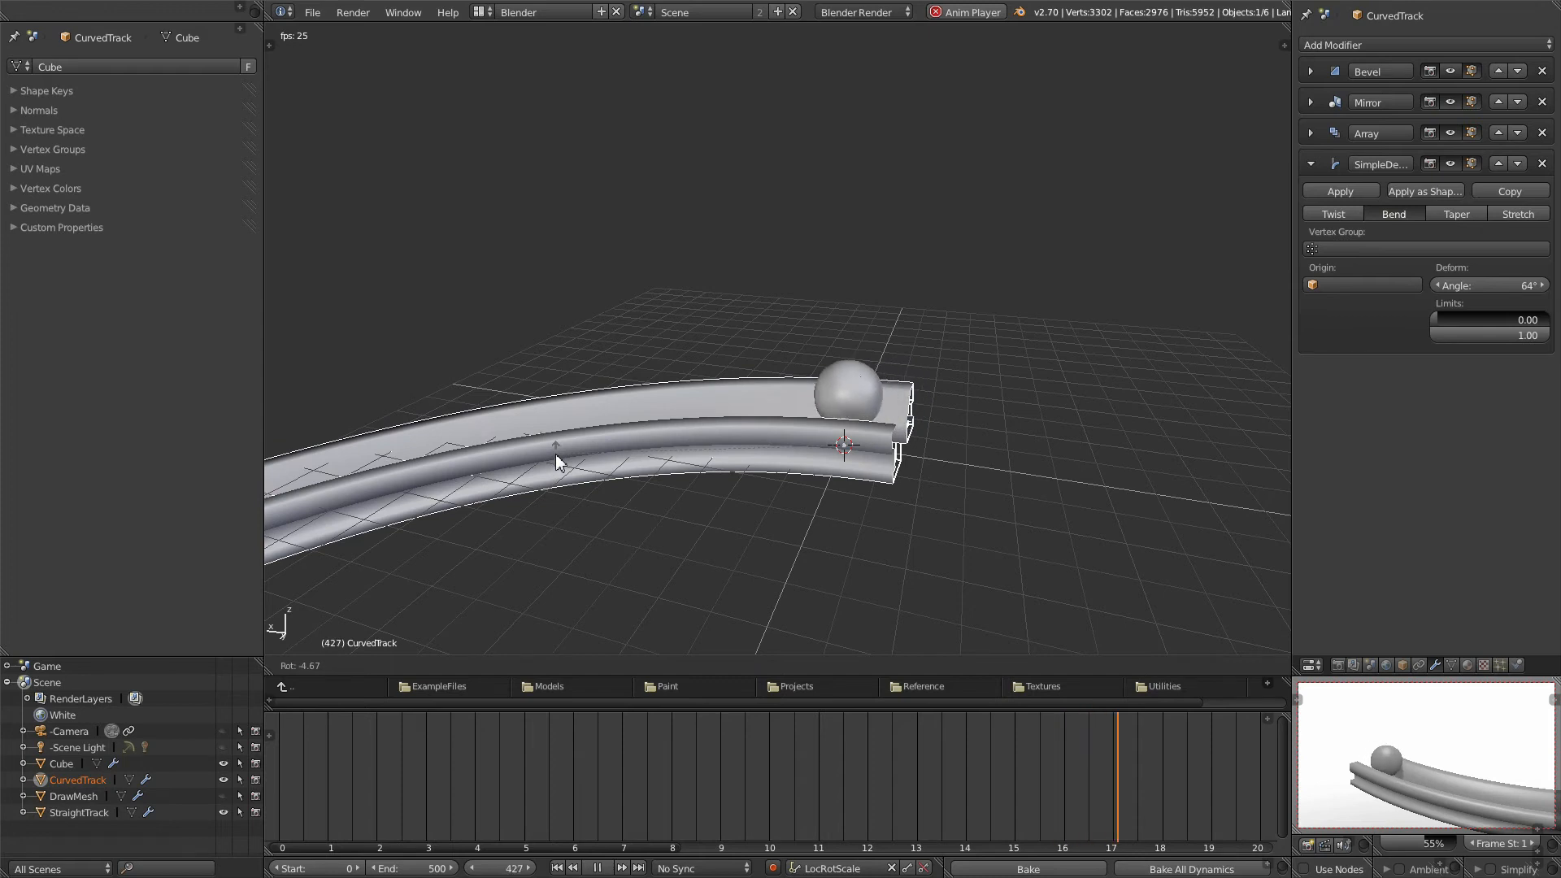
click(558, 456)
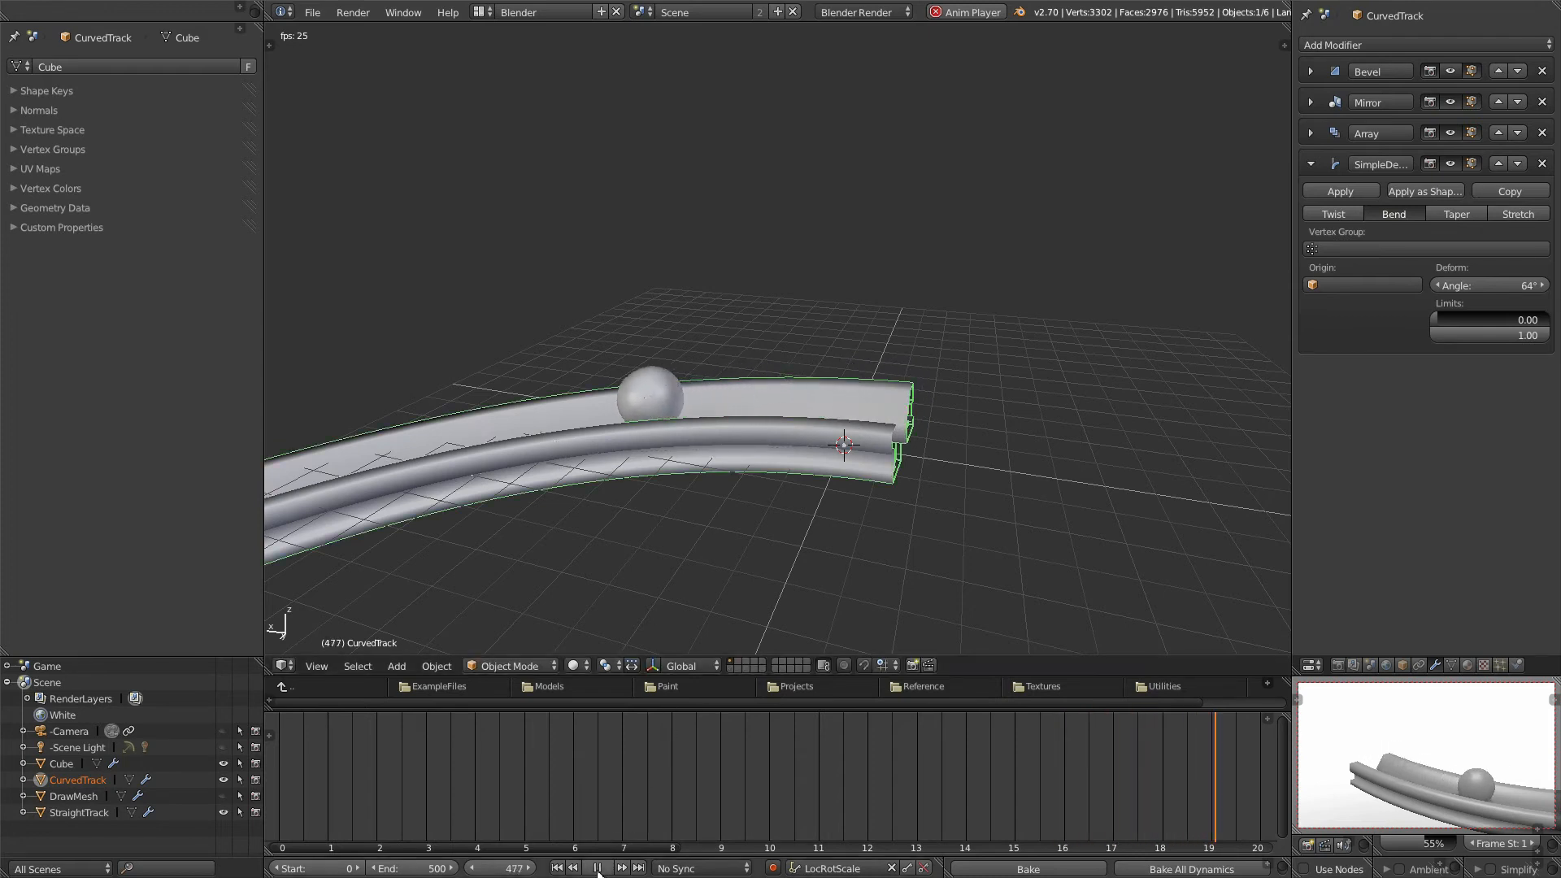
Step: Stop playback, undo CurvedTrack's rotation and return to the start frame
click(597, 868)
click(557, 869)
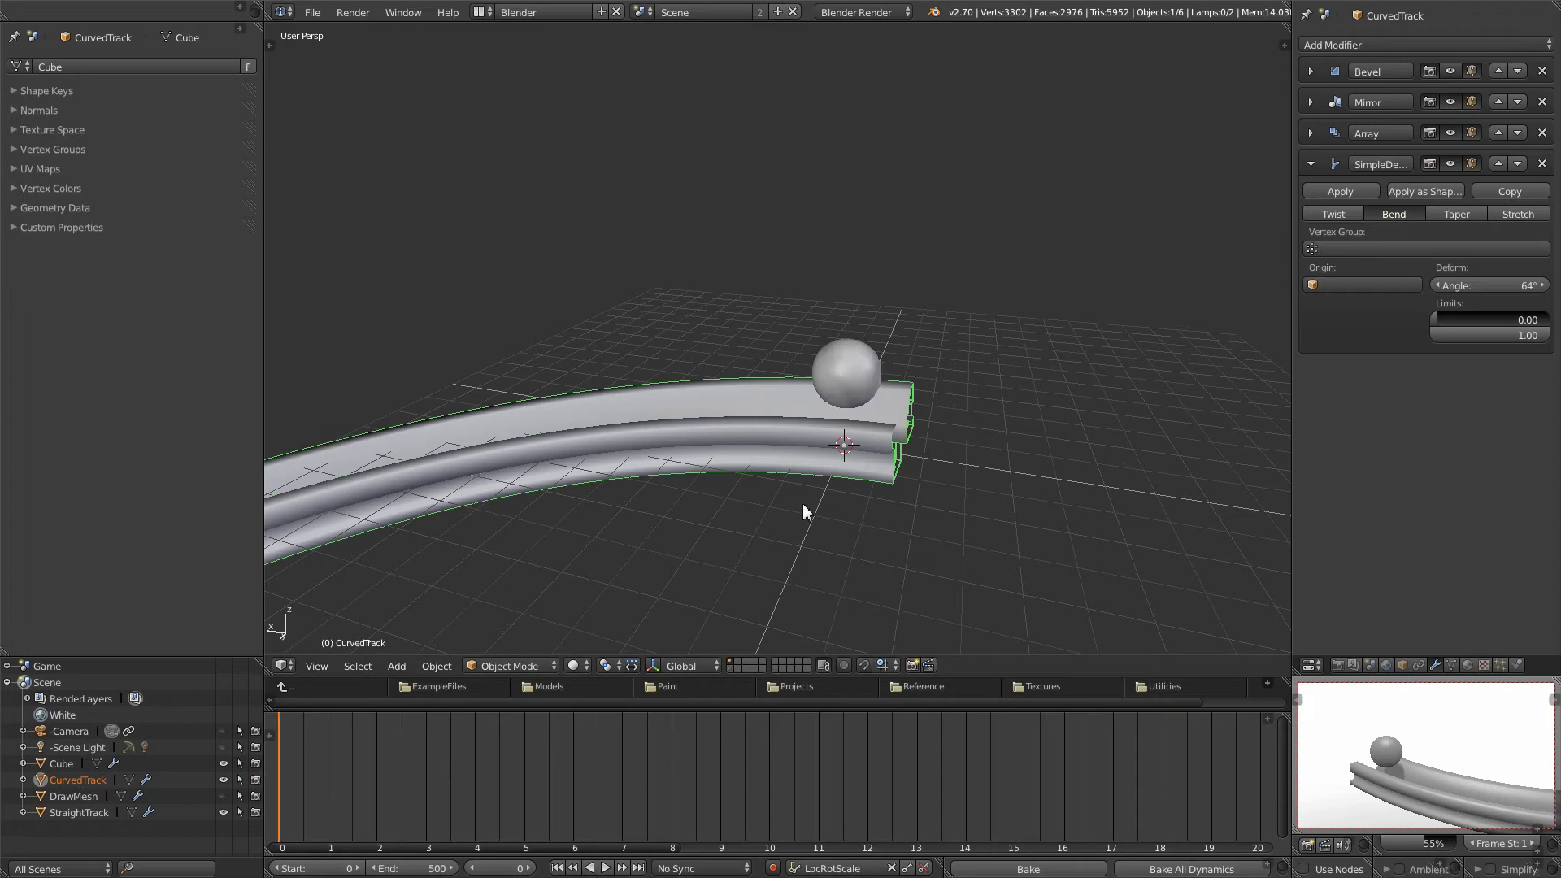
key(ctrl+z)
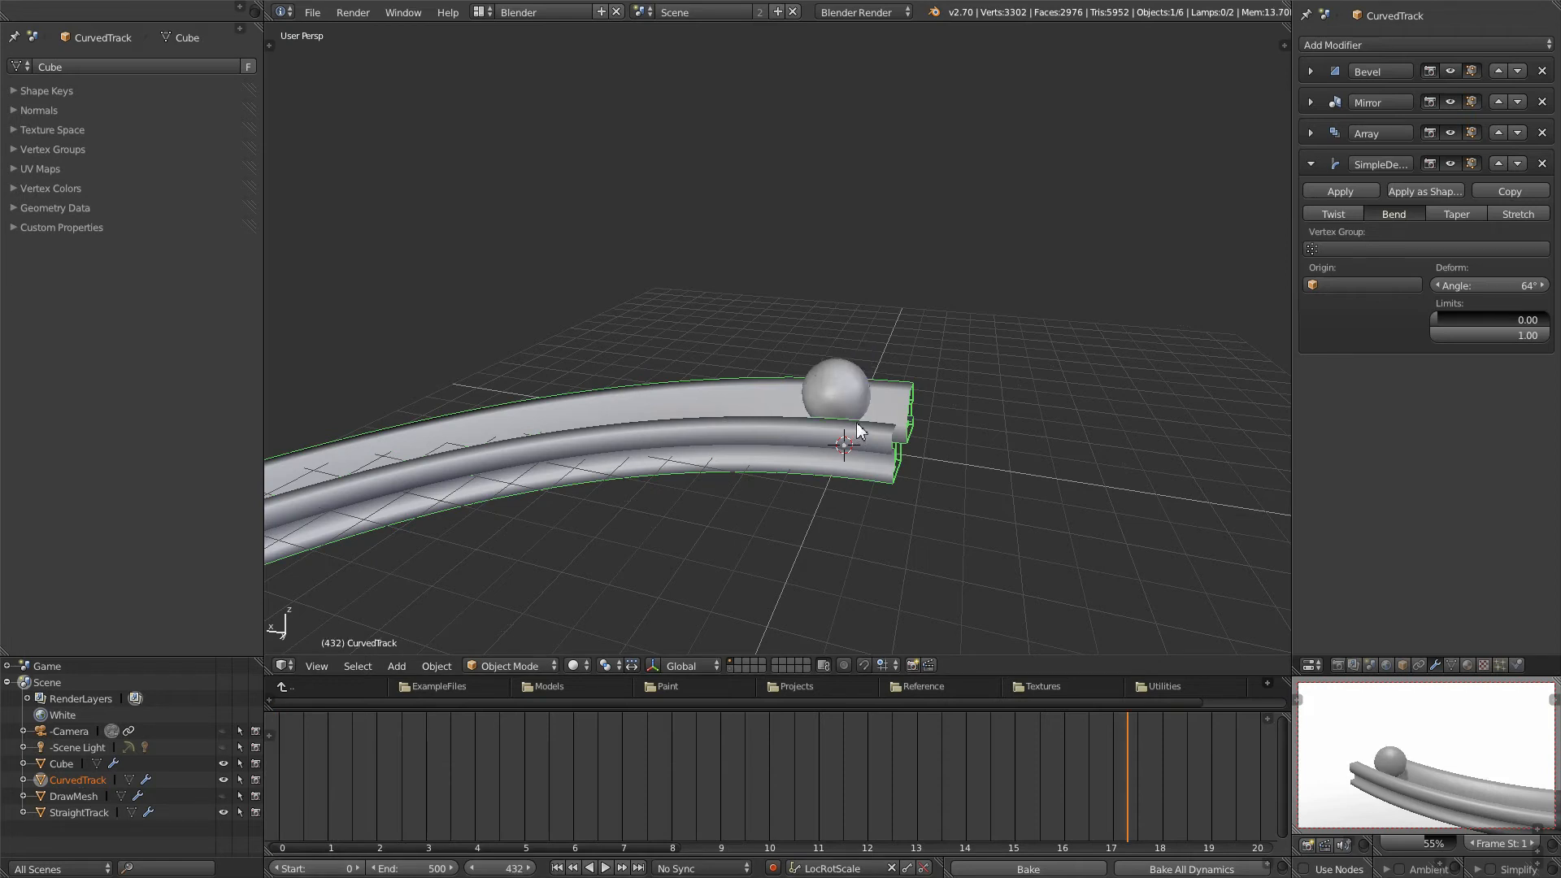
key(shift+Left)
middle_drag(850, 432, 819, 441)
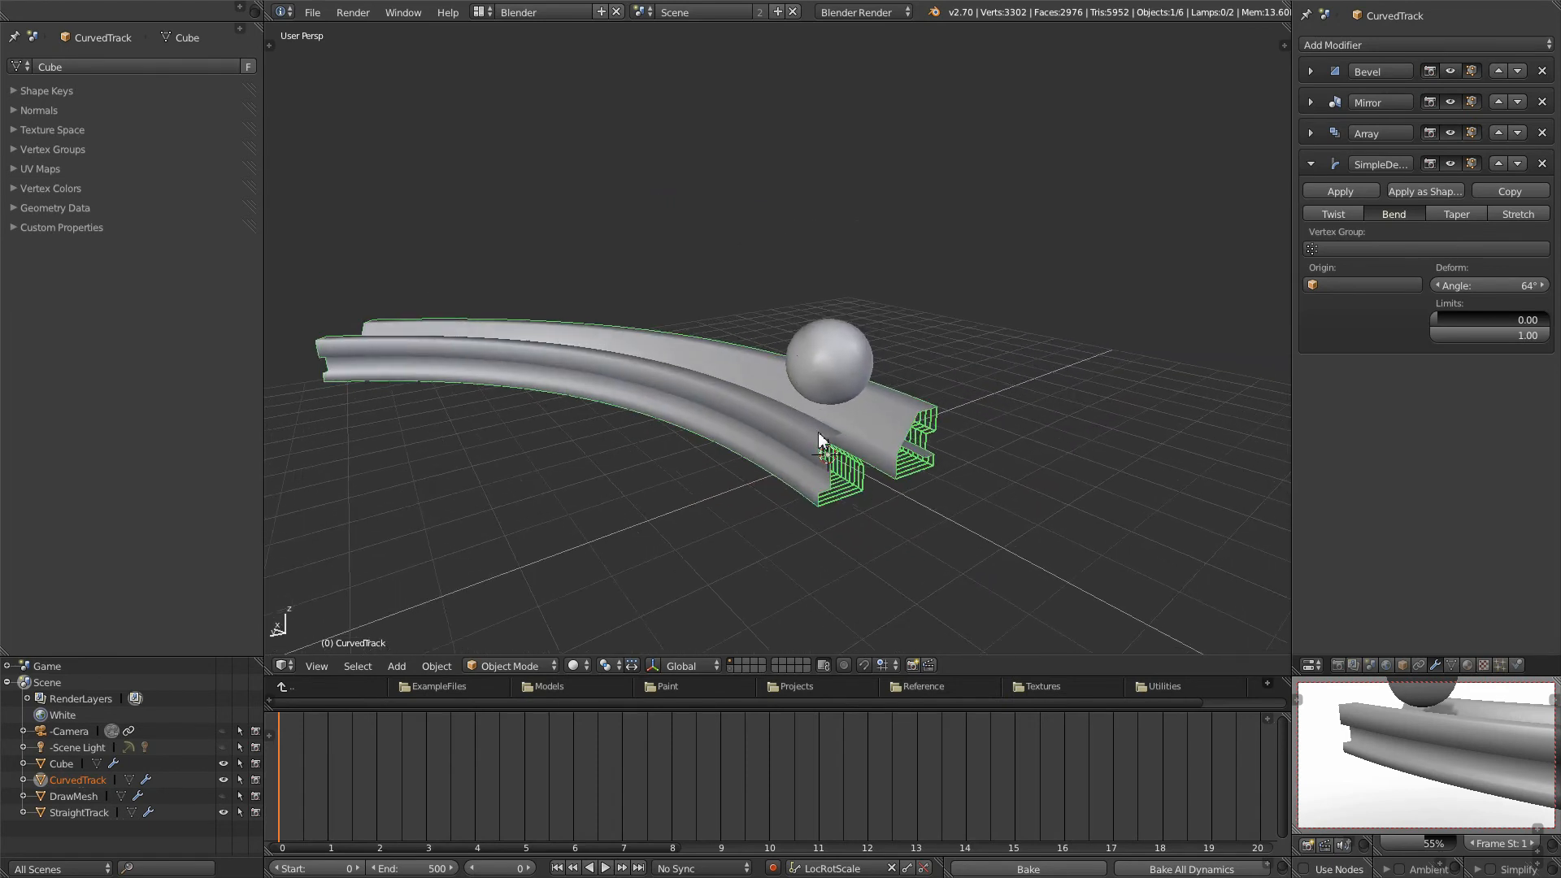
Step: View StraightTrack alone on layer 11 and return to the first layer
click(730, 669)
middle_drag(763, 629, 838, 390)
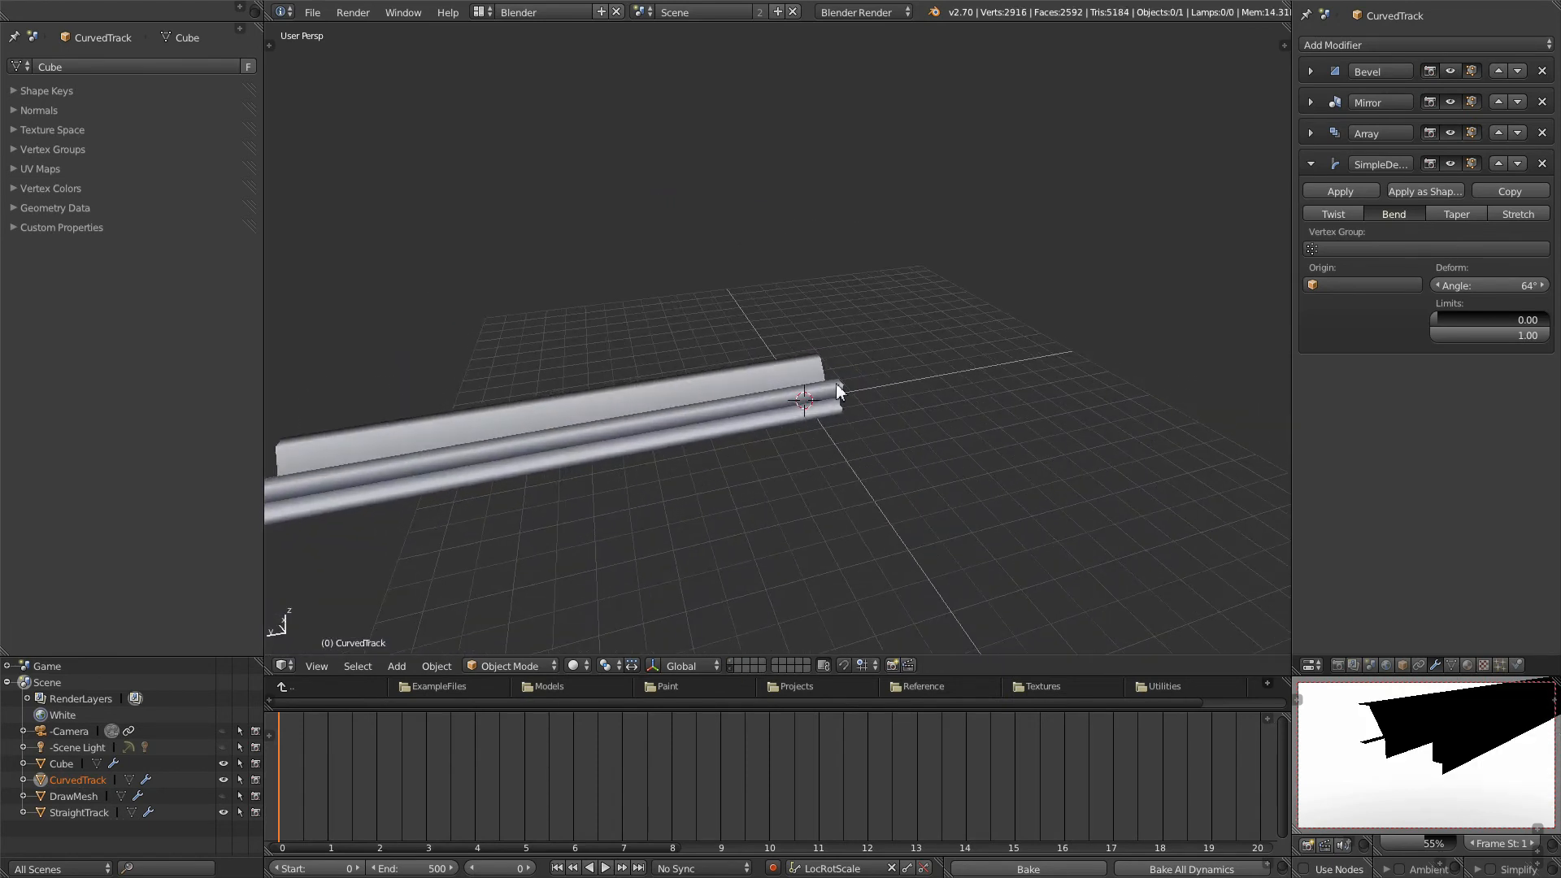
middle_drag(700, 410, 745, 591)
click(732, 668)
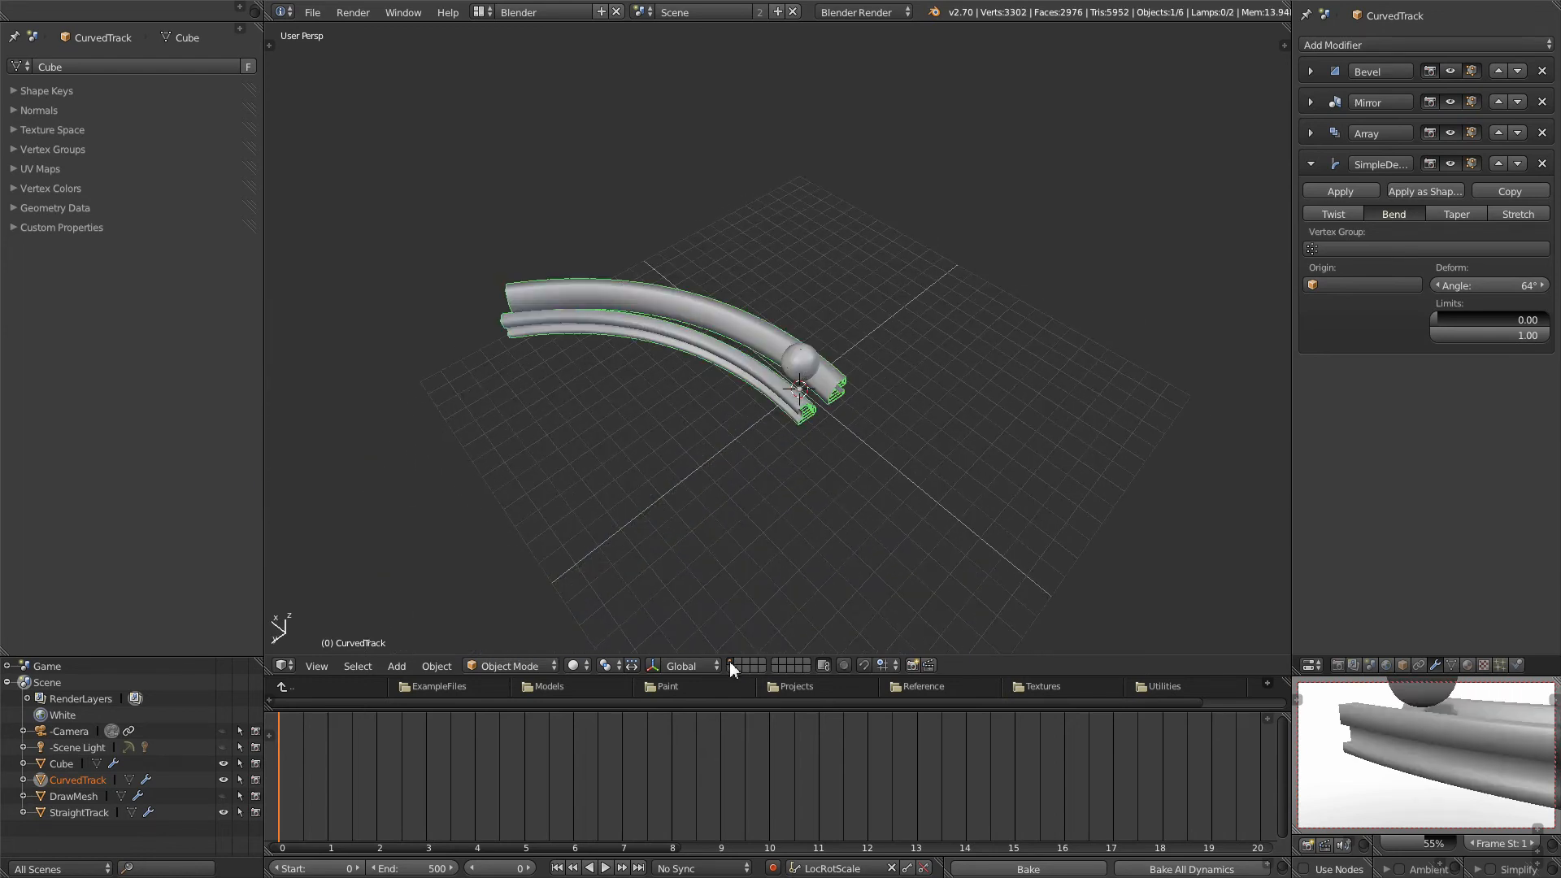
Step: Show layers 1 and 11 together to compare both tracks, and hide layer 11 again
shift+click(730, 666)
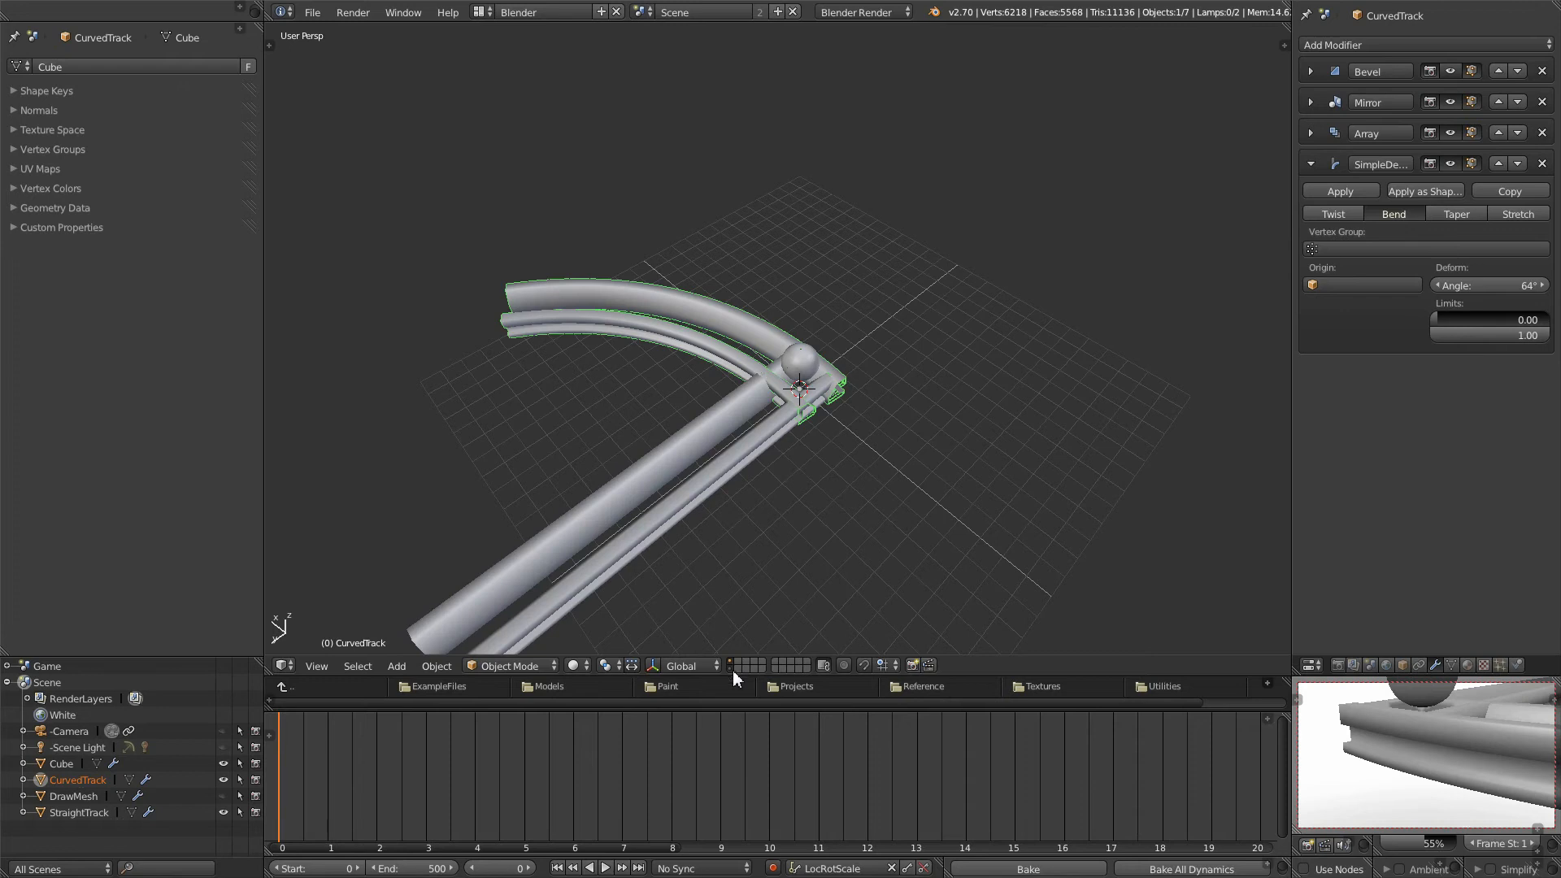
scroll(818, 465, up, 2)
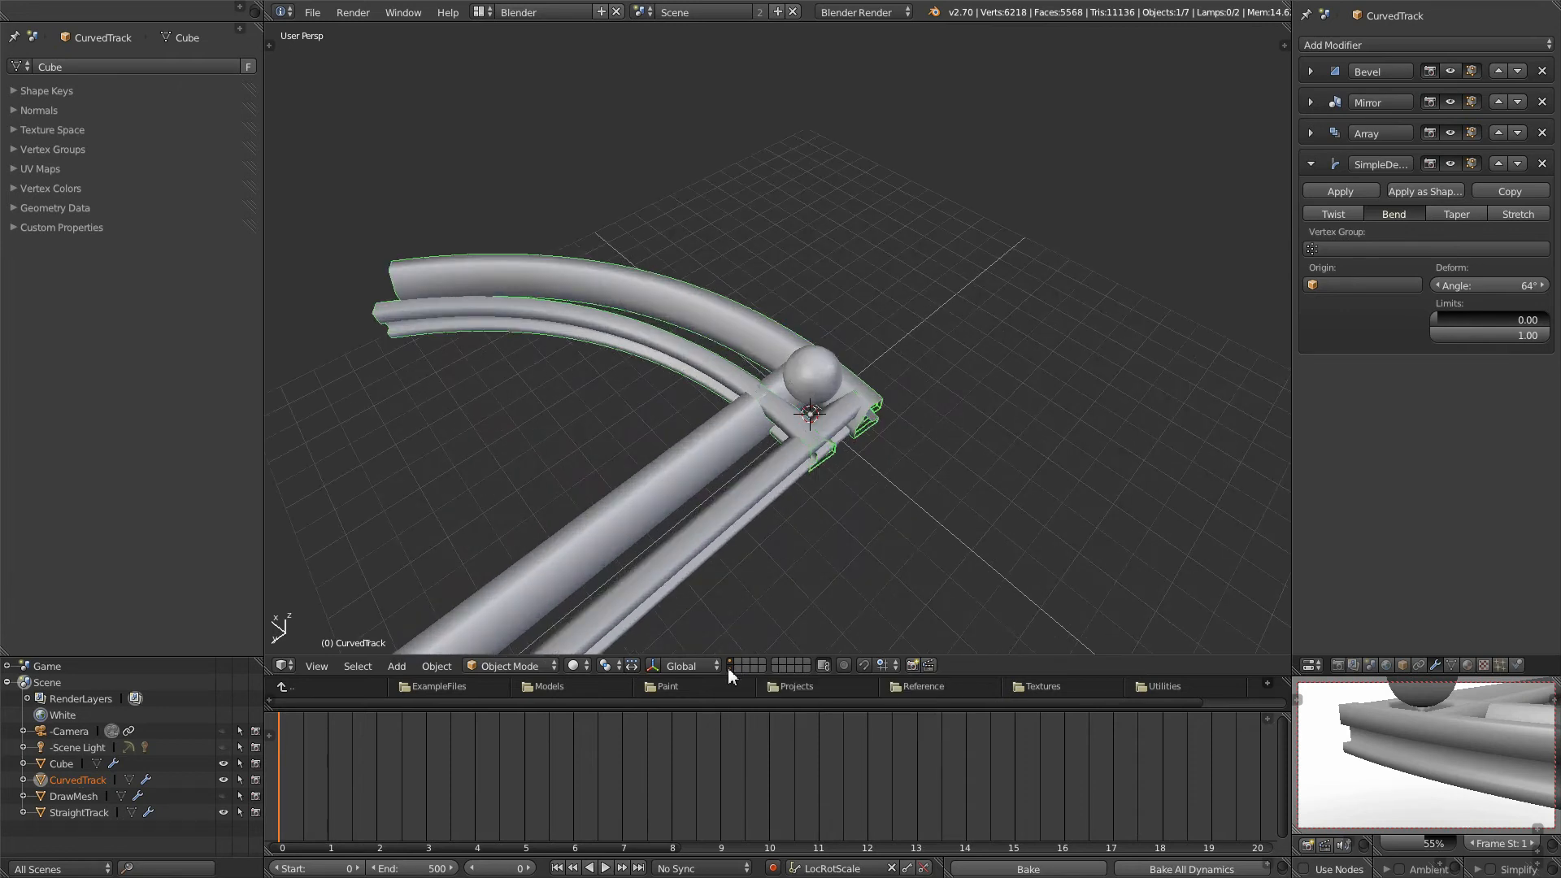
middle_drag(813, 586, 798, 505)
shift+click(731, 663)
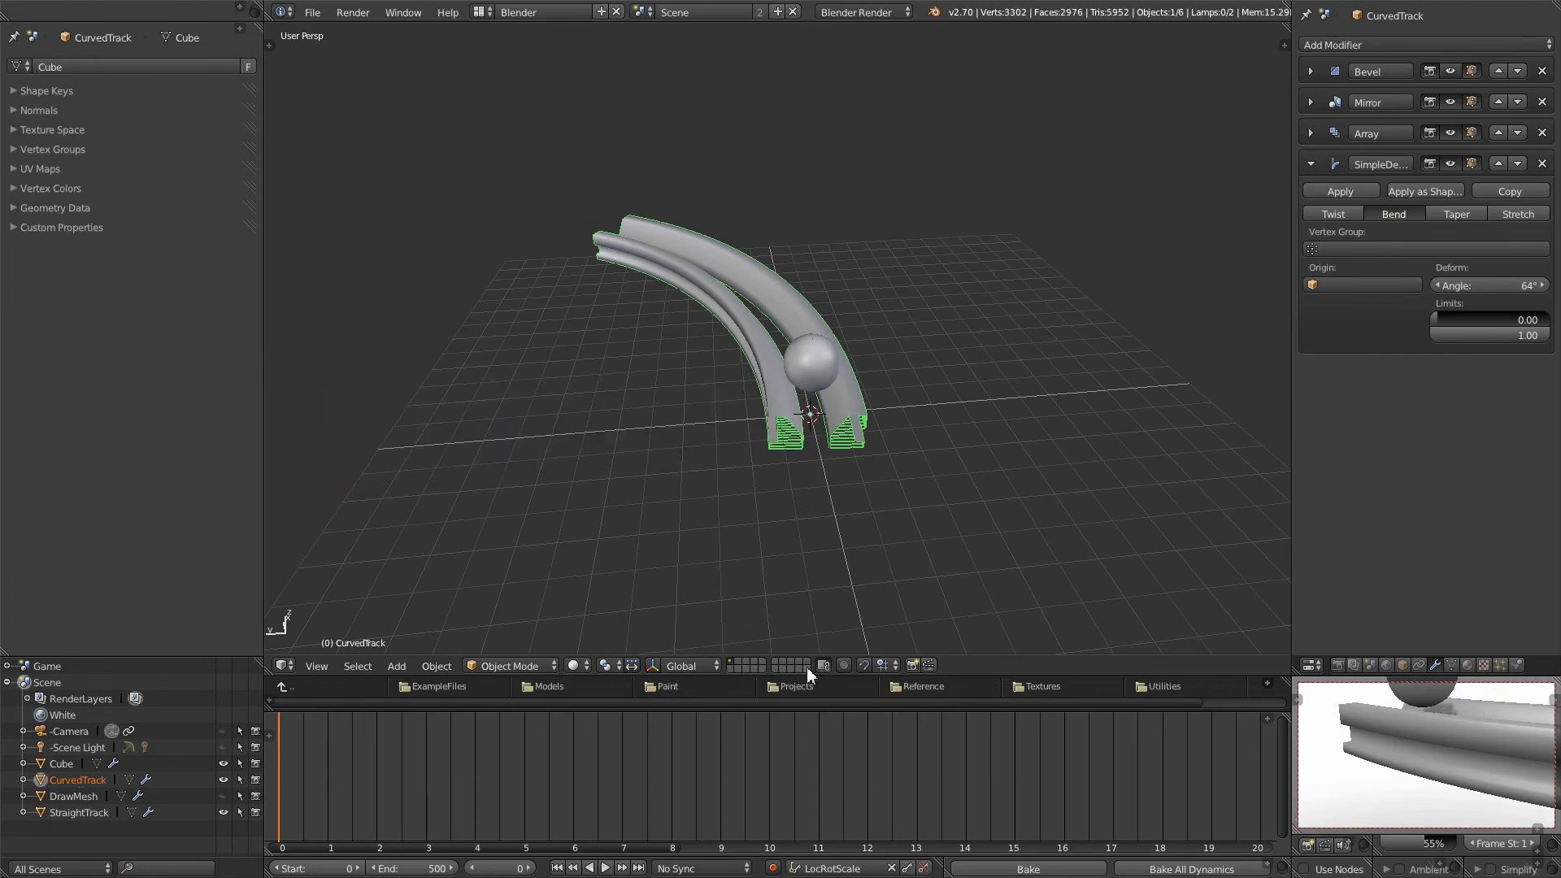
middle_drag(759, 488, 837, 569)
middle_drag(885, 515, 899, 480)
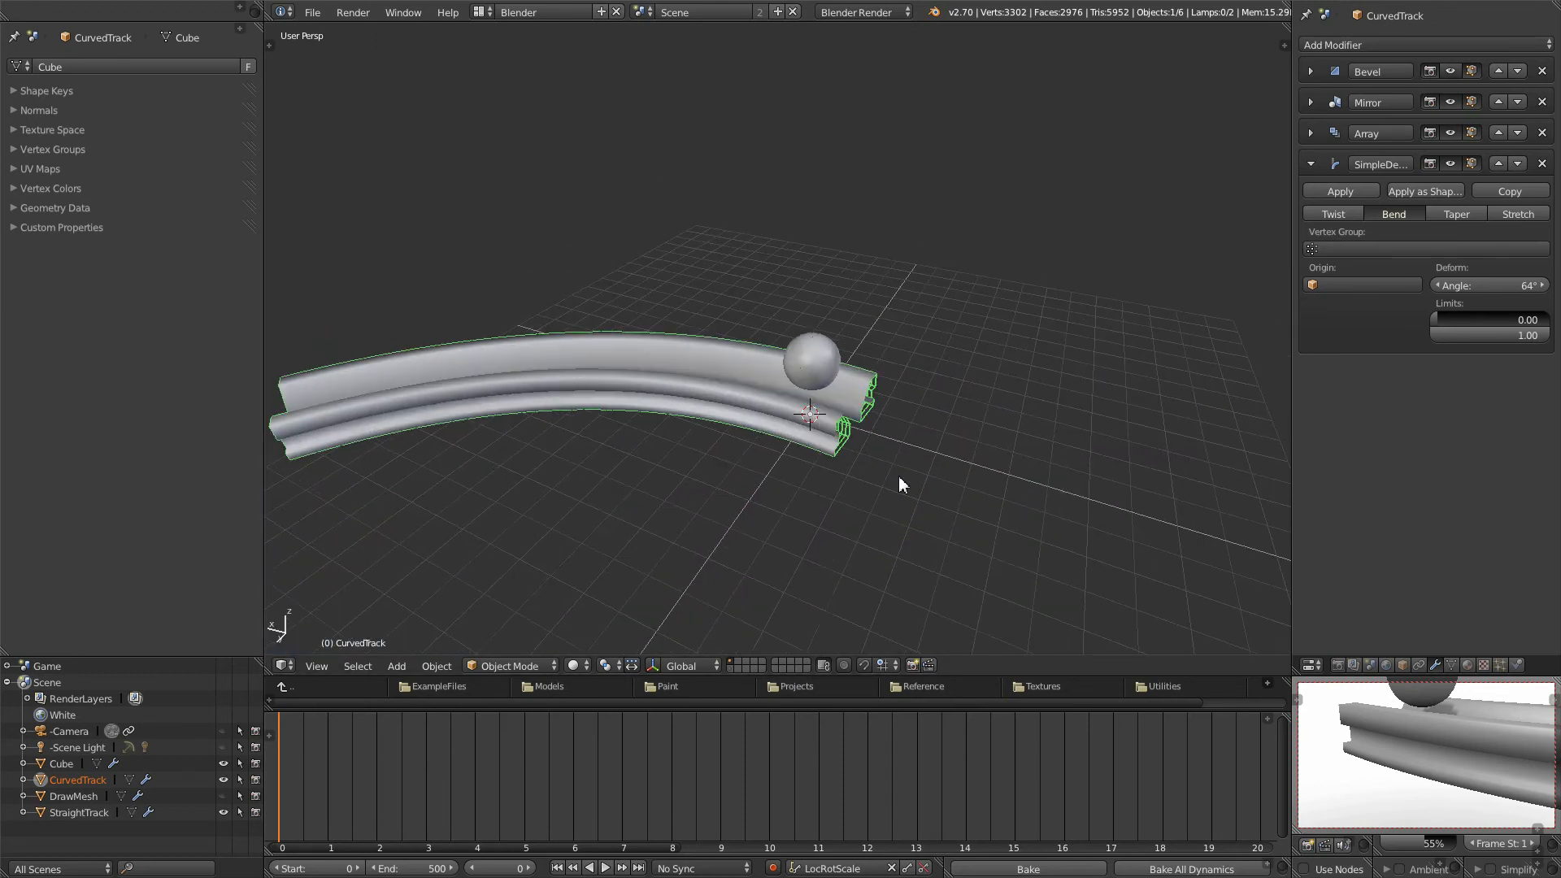
middle_drag(818, 560, 821, 471)
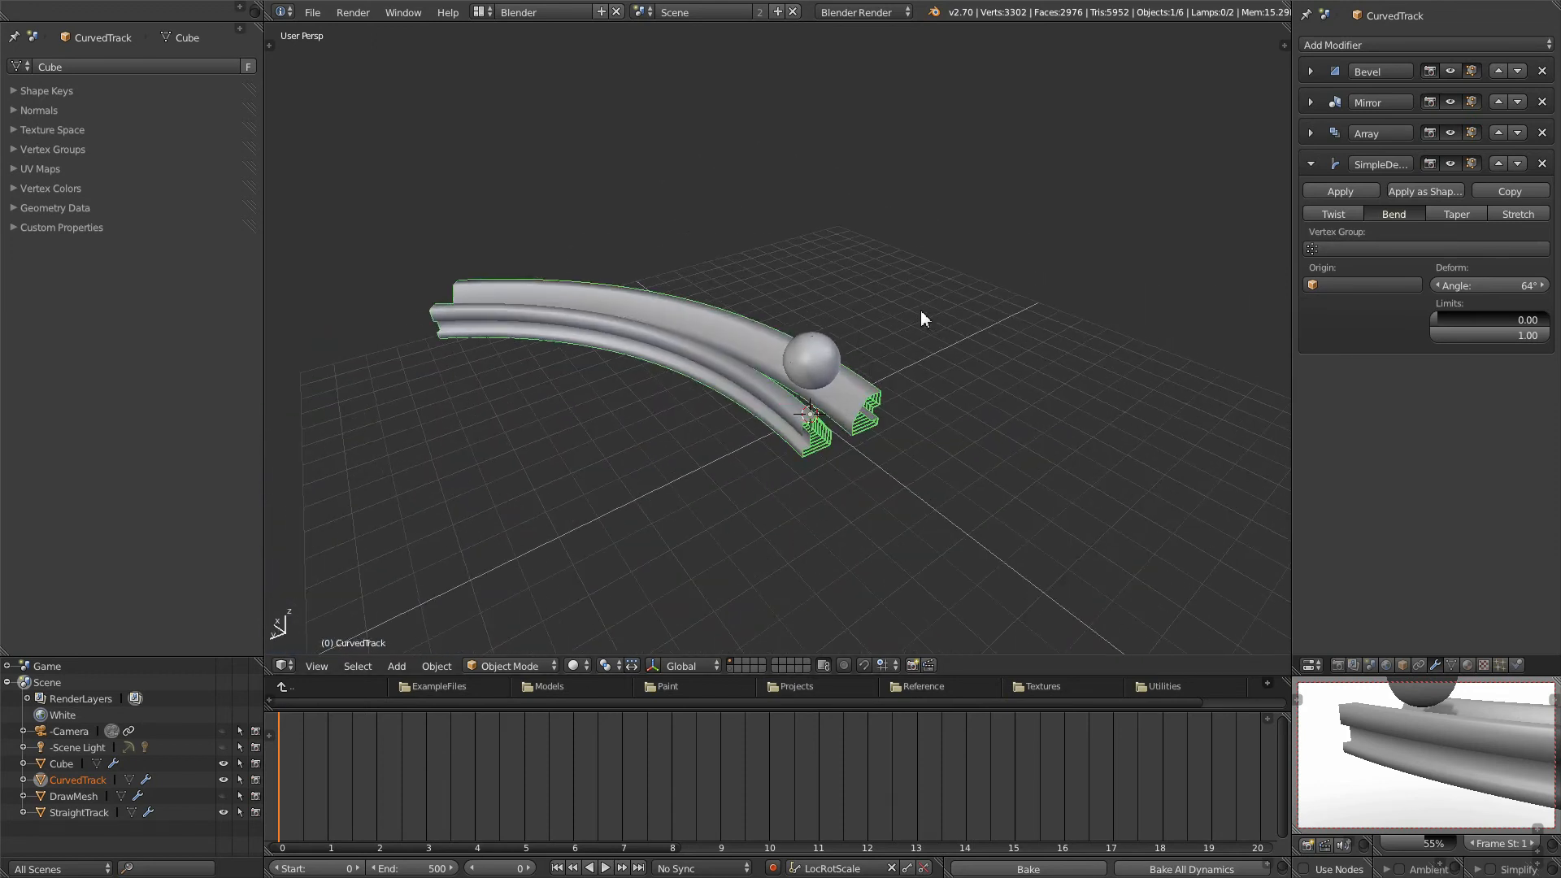
middle_drag(864, 320, 760, 608)
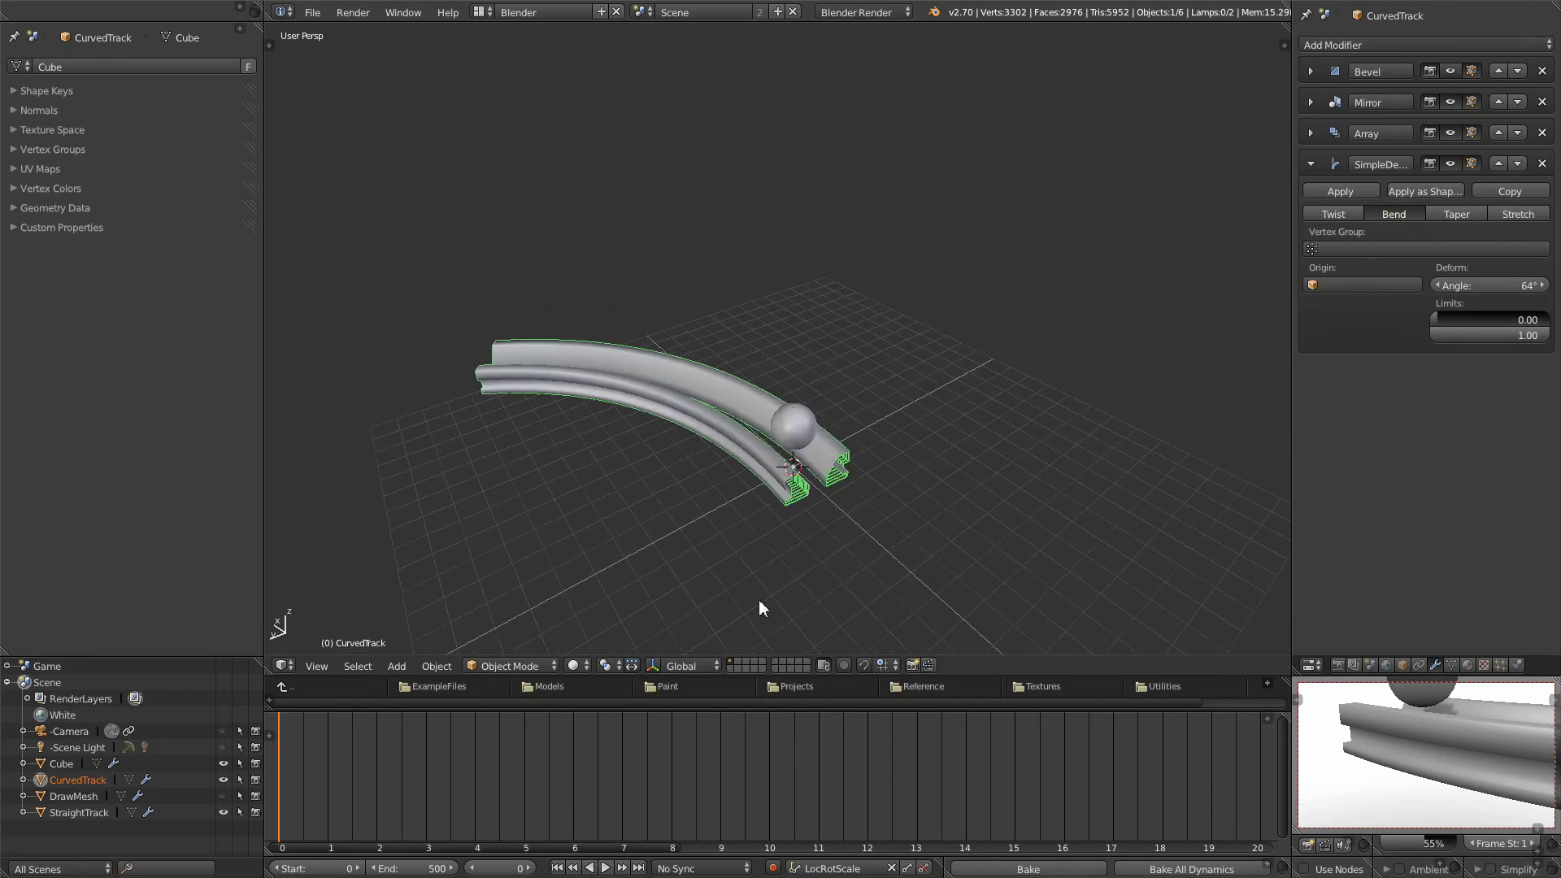
Step: Move StraightTrack on layer 11 along the global X axis, well away from the origin
click(731, 670)
scroll(743, 450, down, 3)
right_click(748, 440)
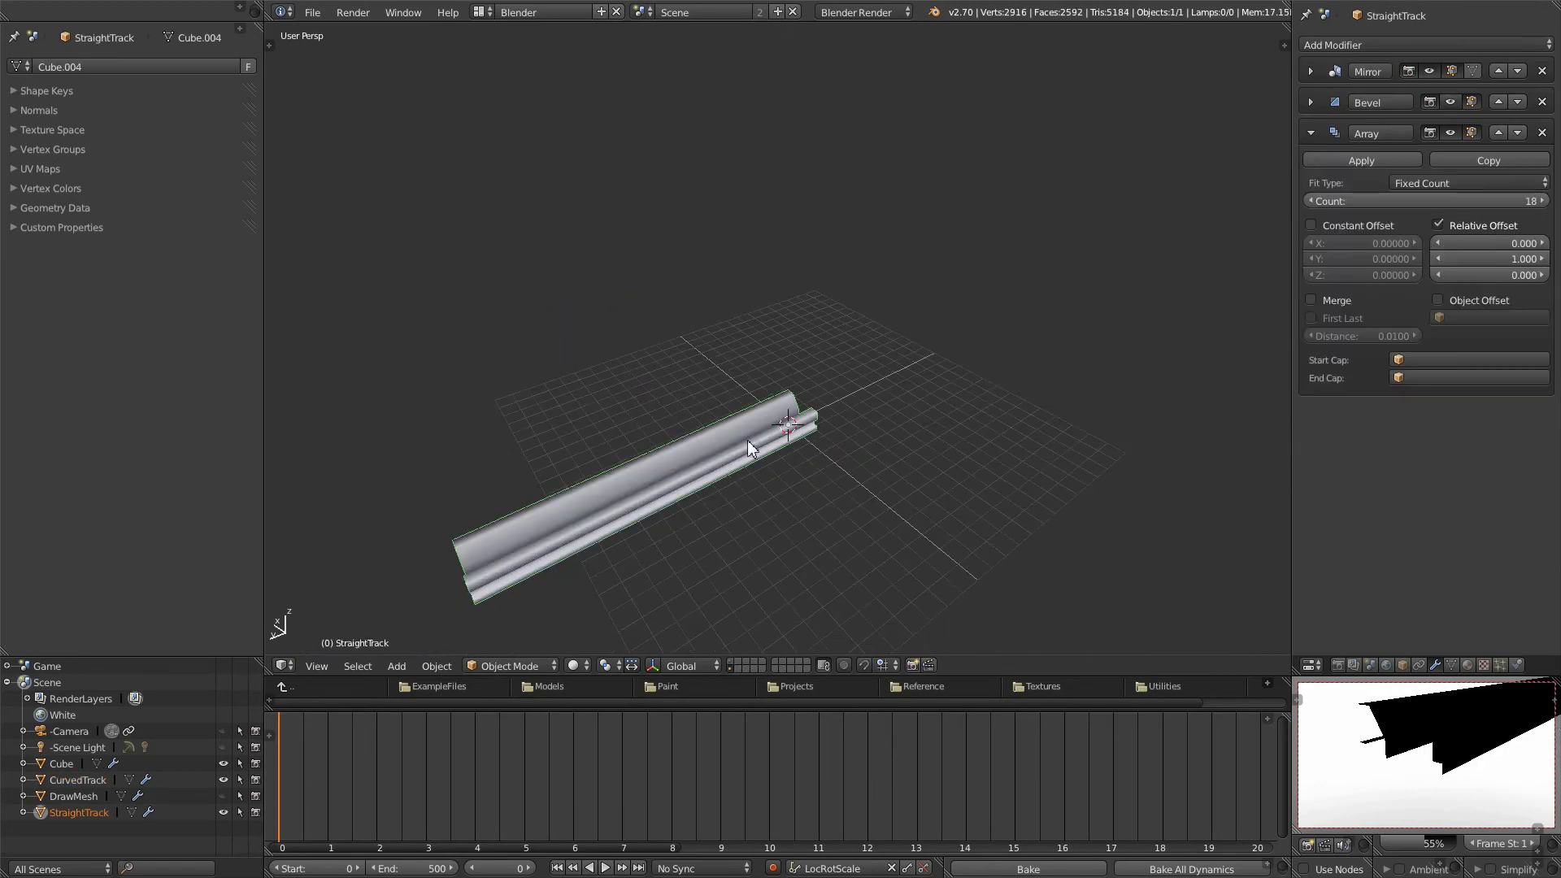
middle_drag(763, 445, 839, 454)
key(g)
key(x)
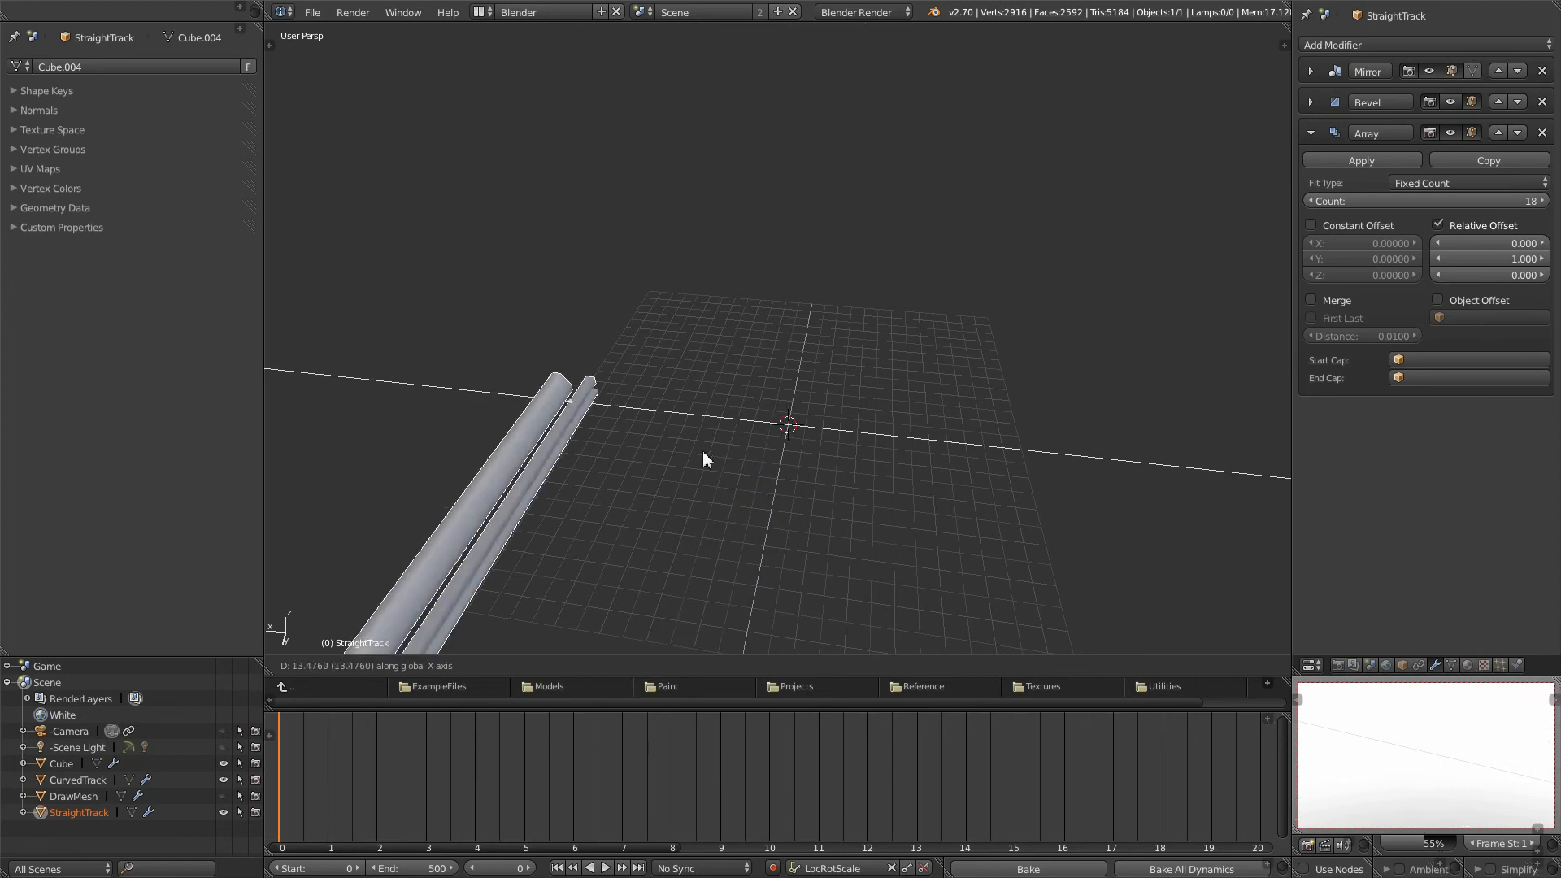
click(548, 403)
middle_drag(699, 425, 741, 490)
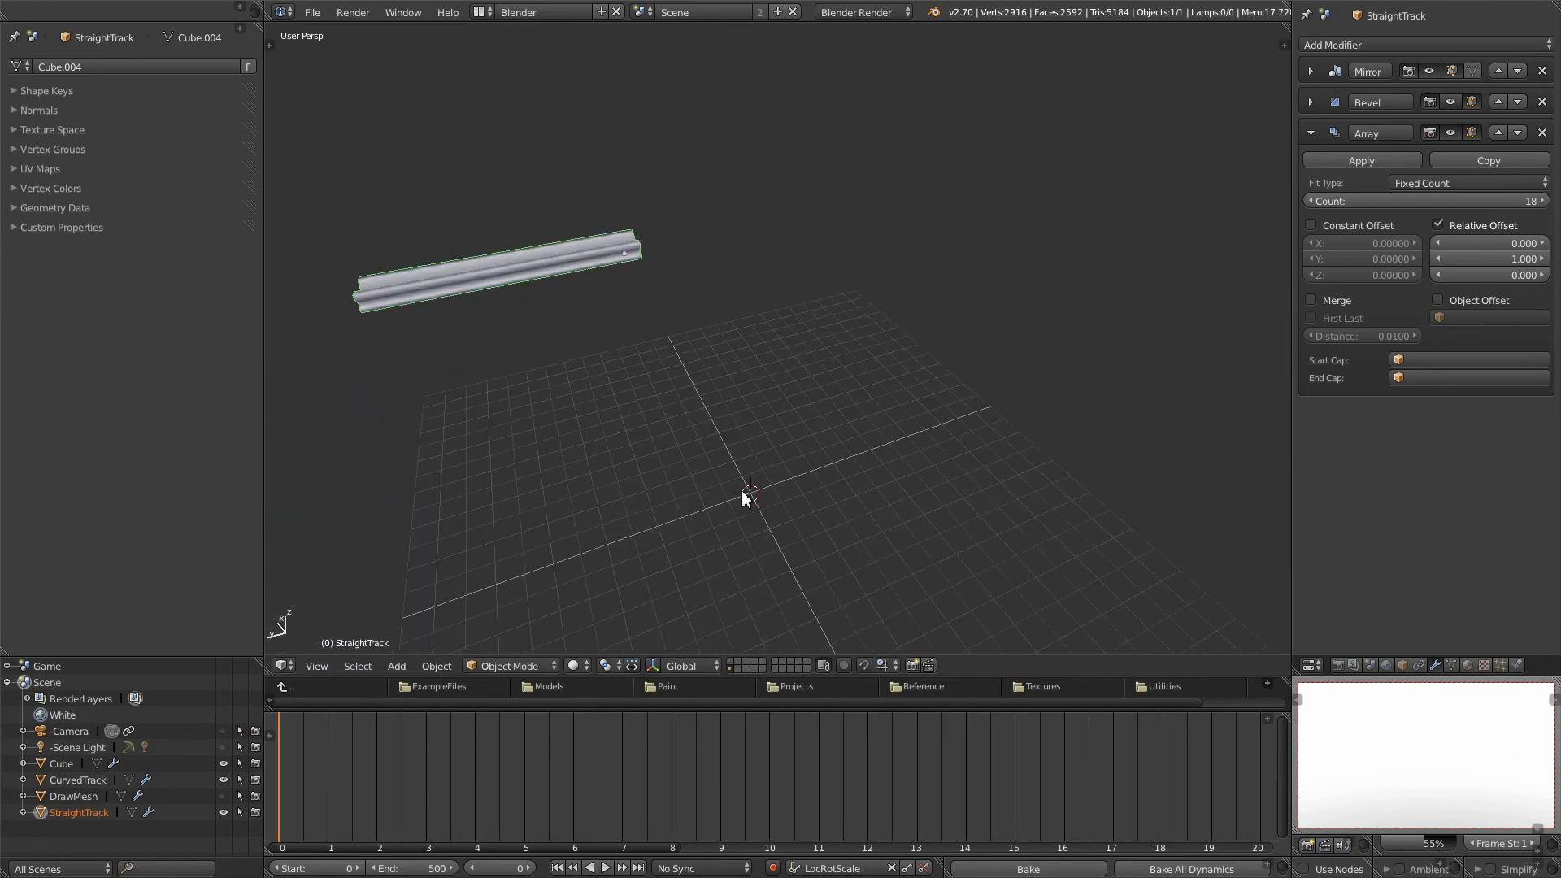
Step: Return to the first layer and select CurvedTrack, framing its end with the ball
click(730, 664)
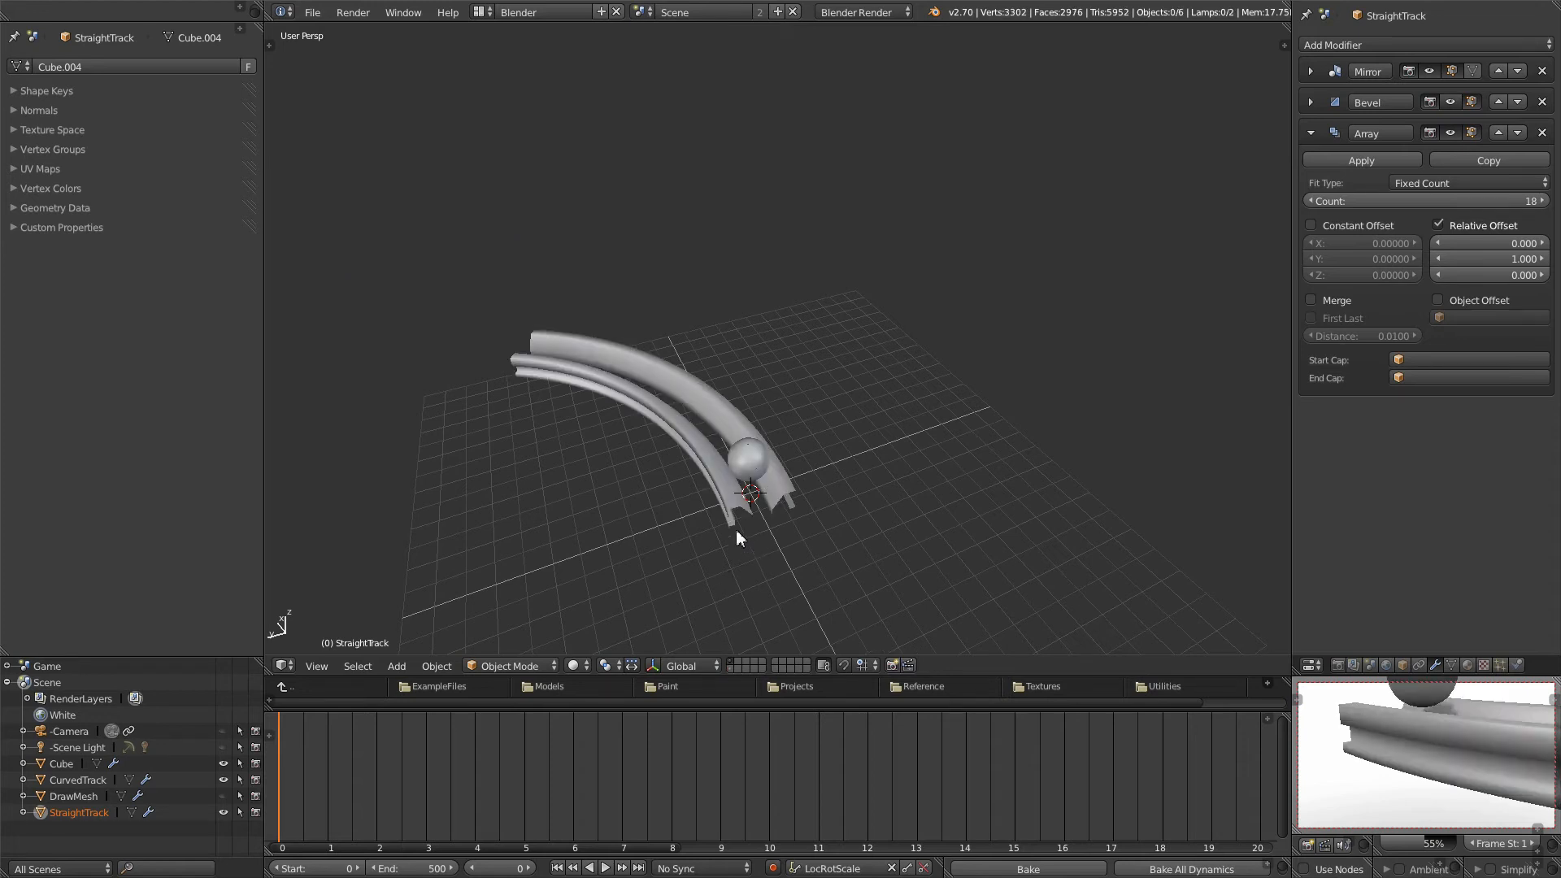
right_click(691, 435)
middle_drag(674, 510, 756, 488)
scroll(756, 487, up, 4)
shift+middle_drag(671, 648, 821, 419)
Step: Test the ball rolling on CurvedTrack by tilting the track during animation playback, rewind to the start, and undo the tilt
click(603, 868)
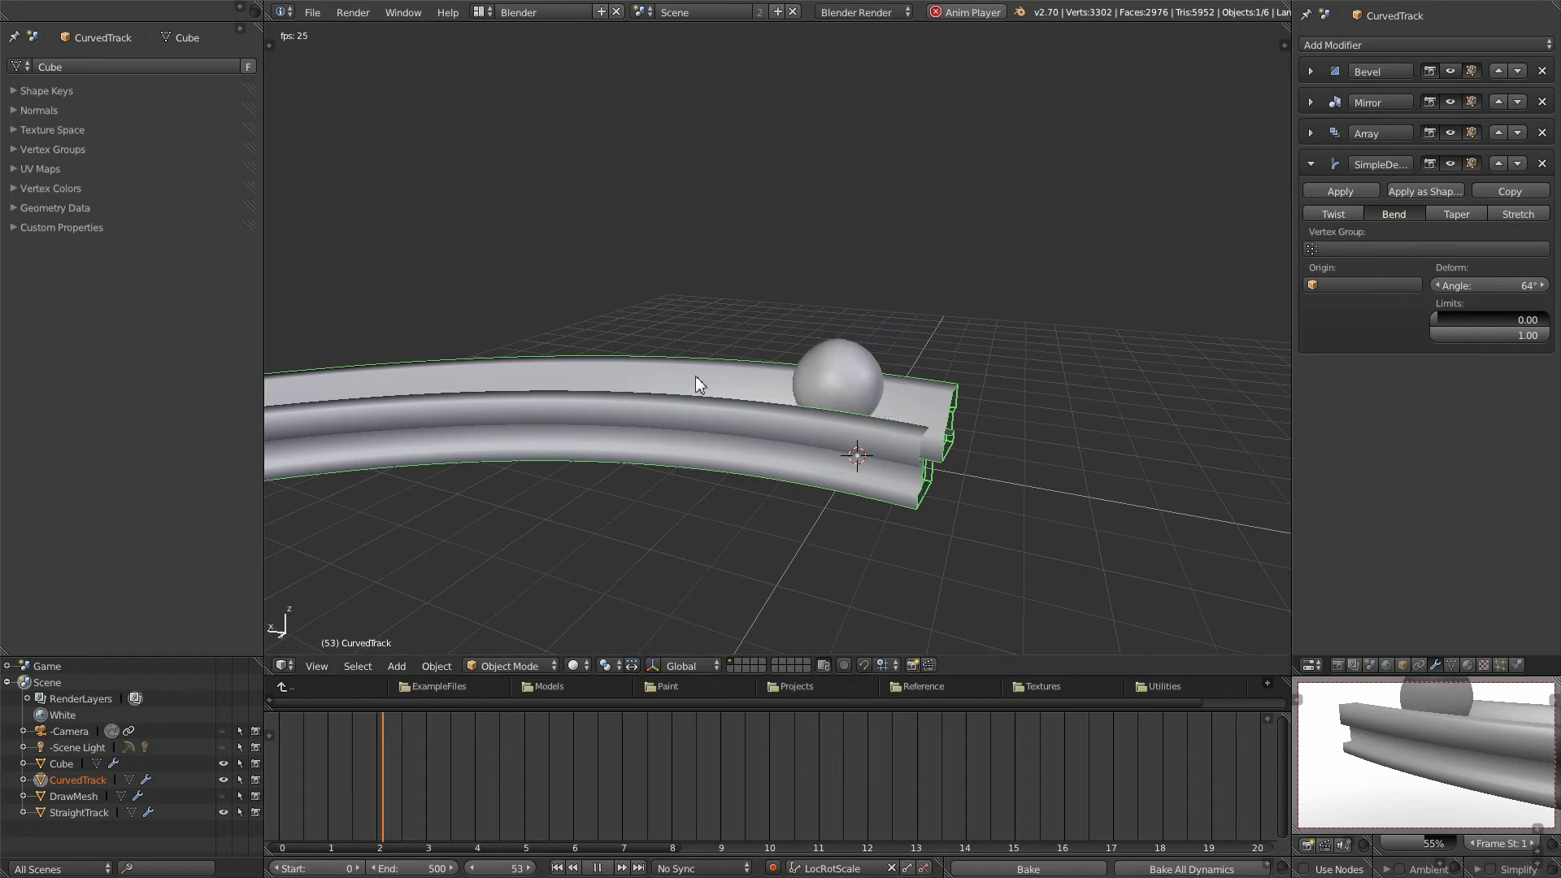
scroll(646, 398, down, 4)
scroll(681, 404, up, 2)
middle_drag(817, 408, 748, 395)
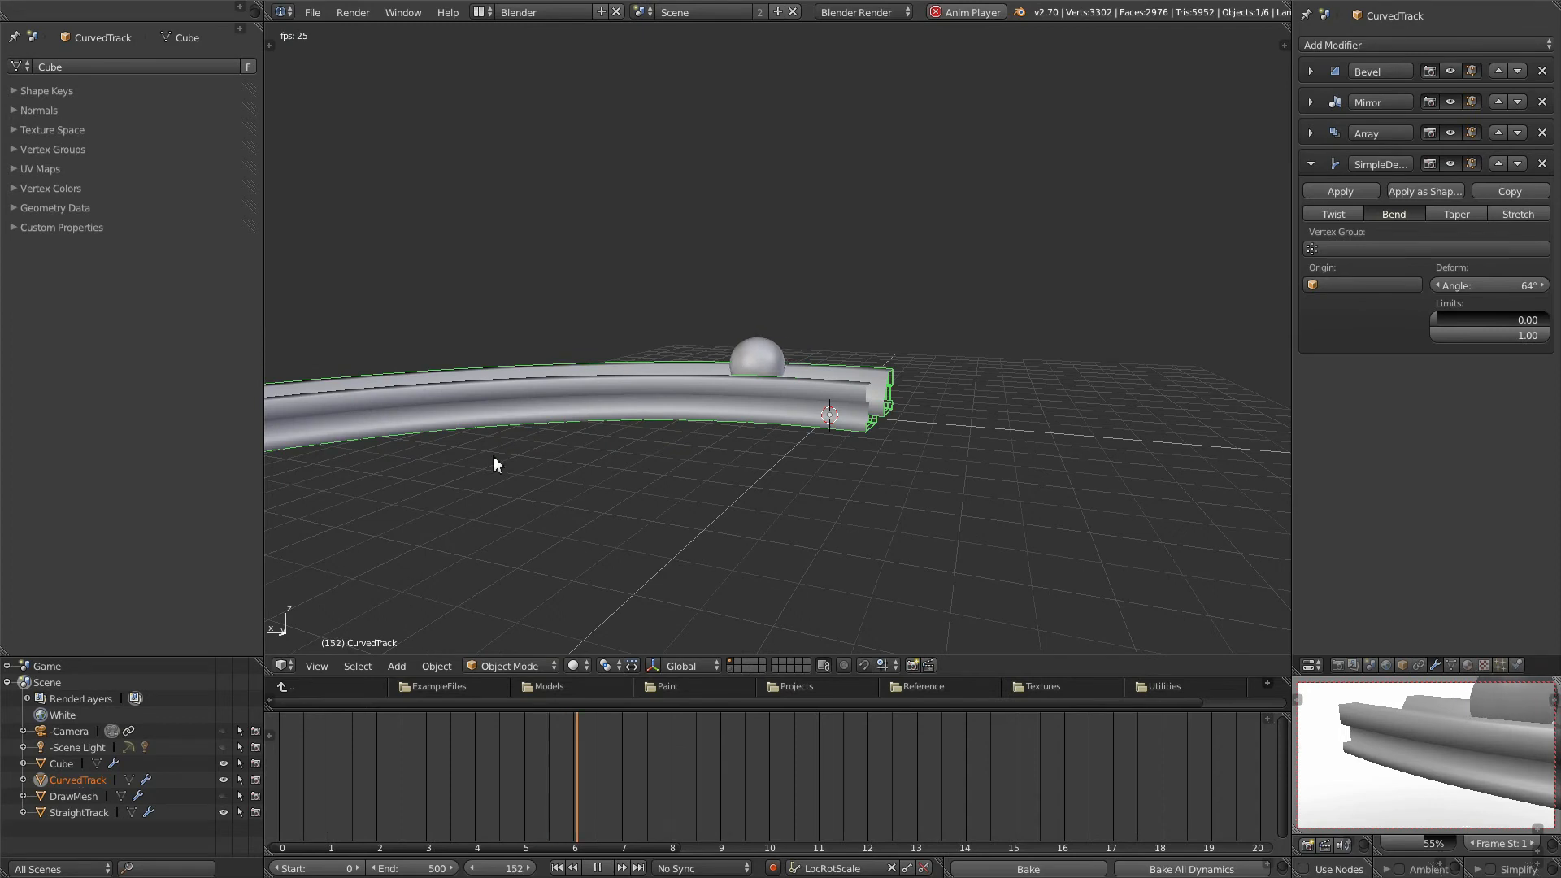
key(r)
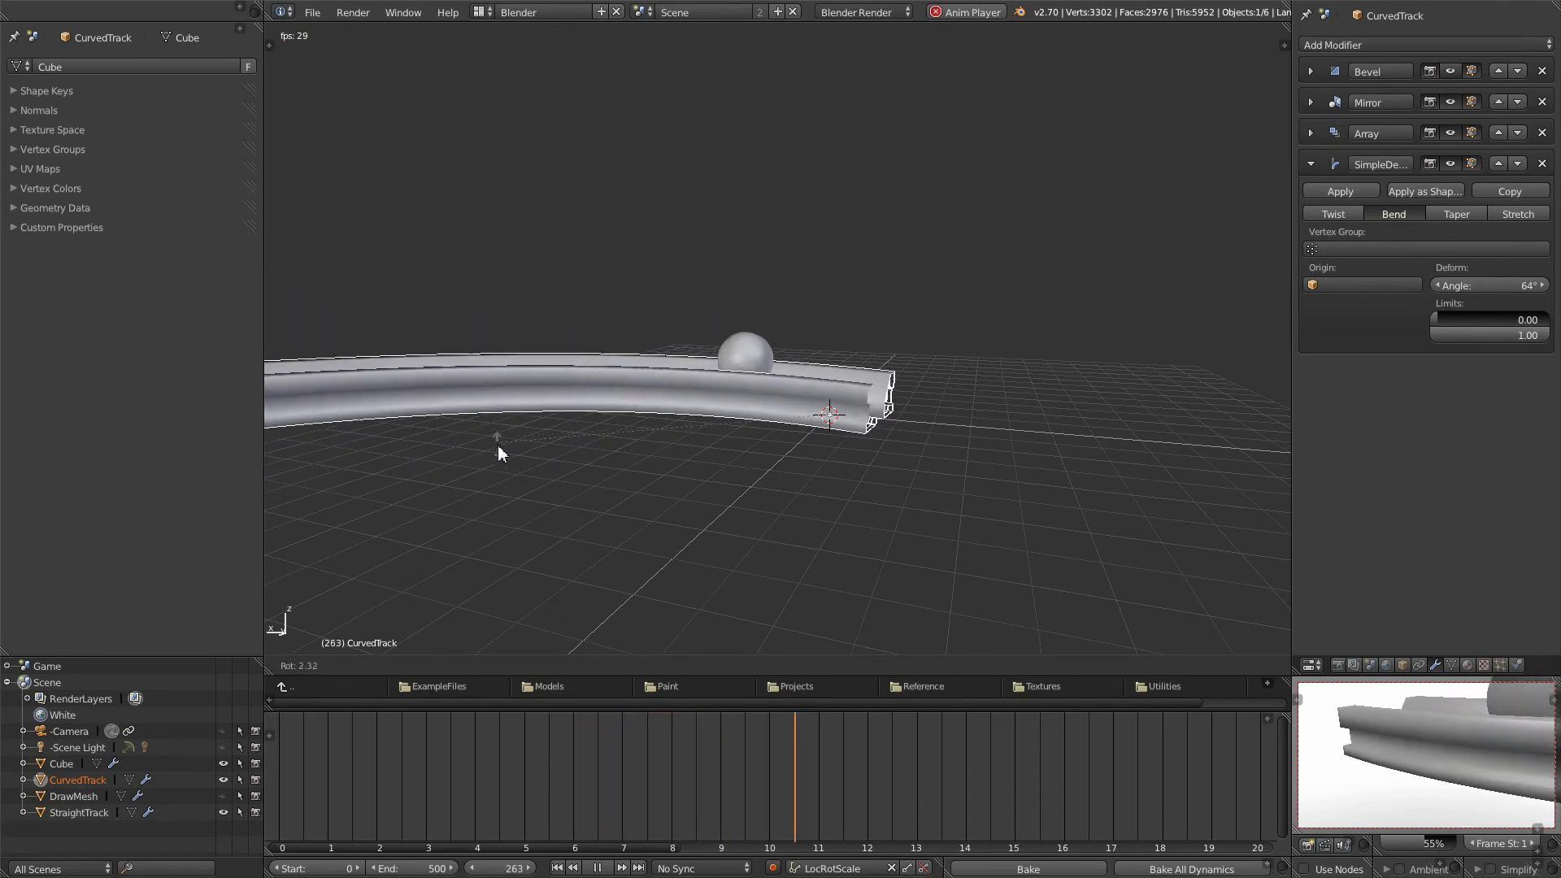
click(525, 510)
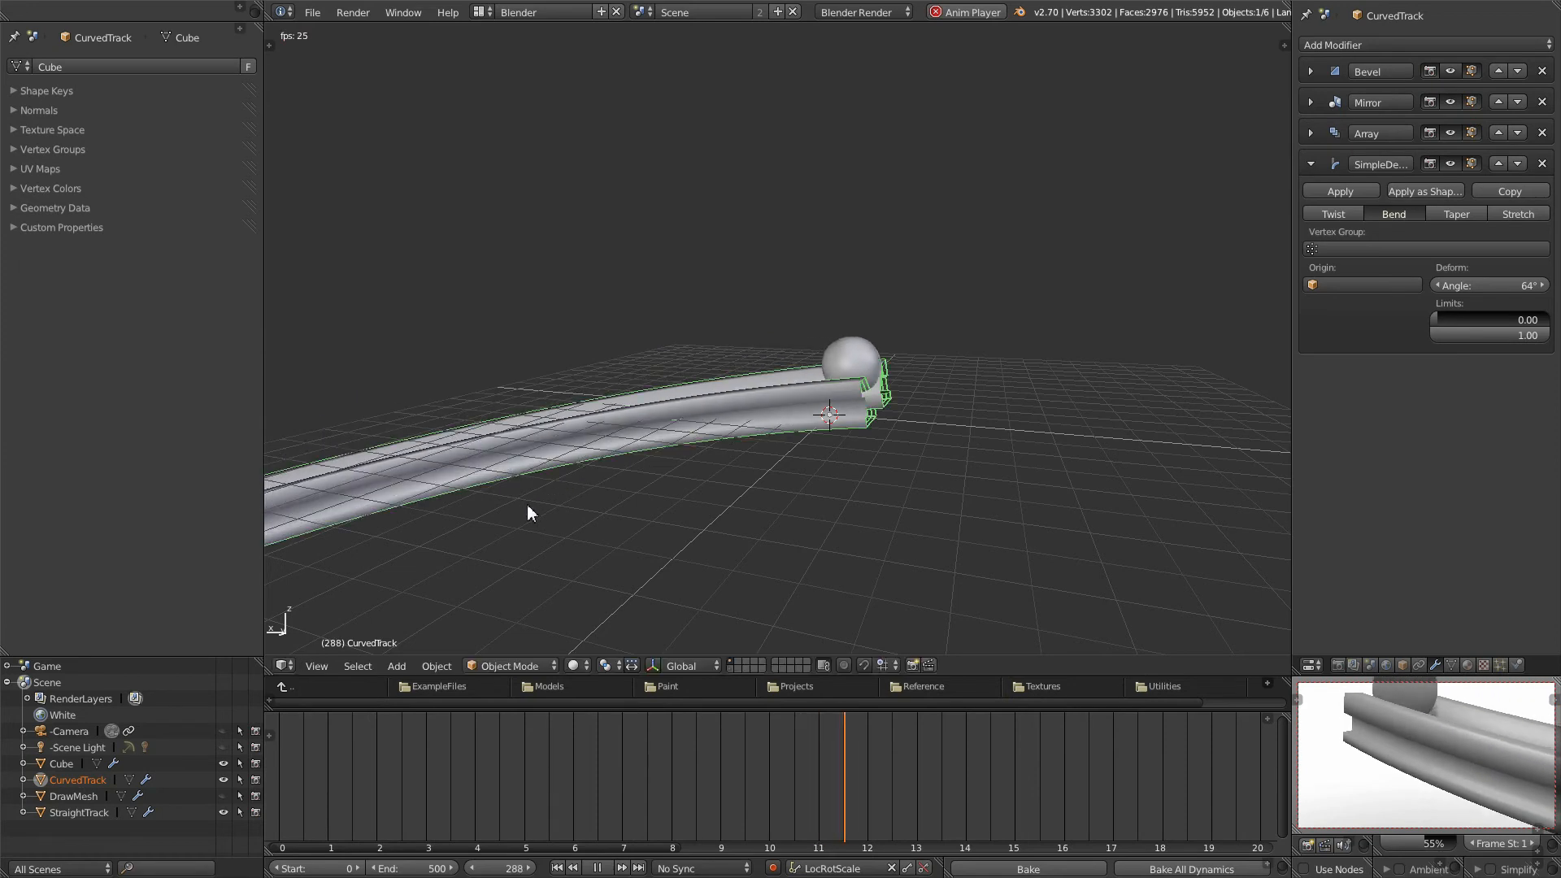
click(597, 868)
click(557, 868)
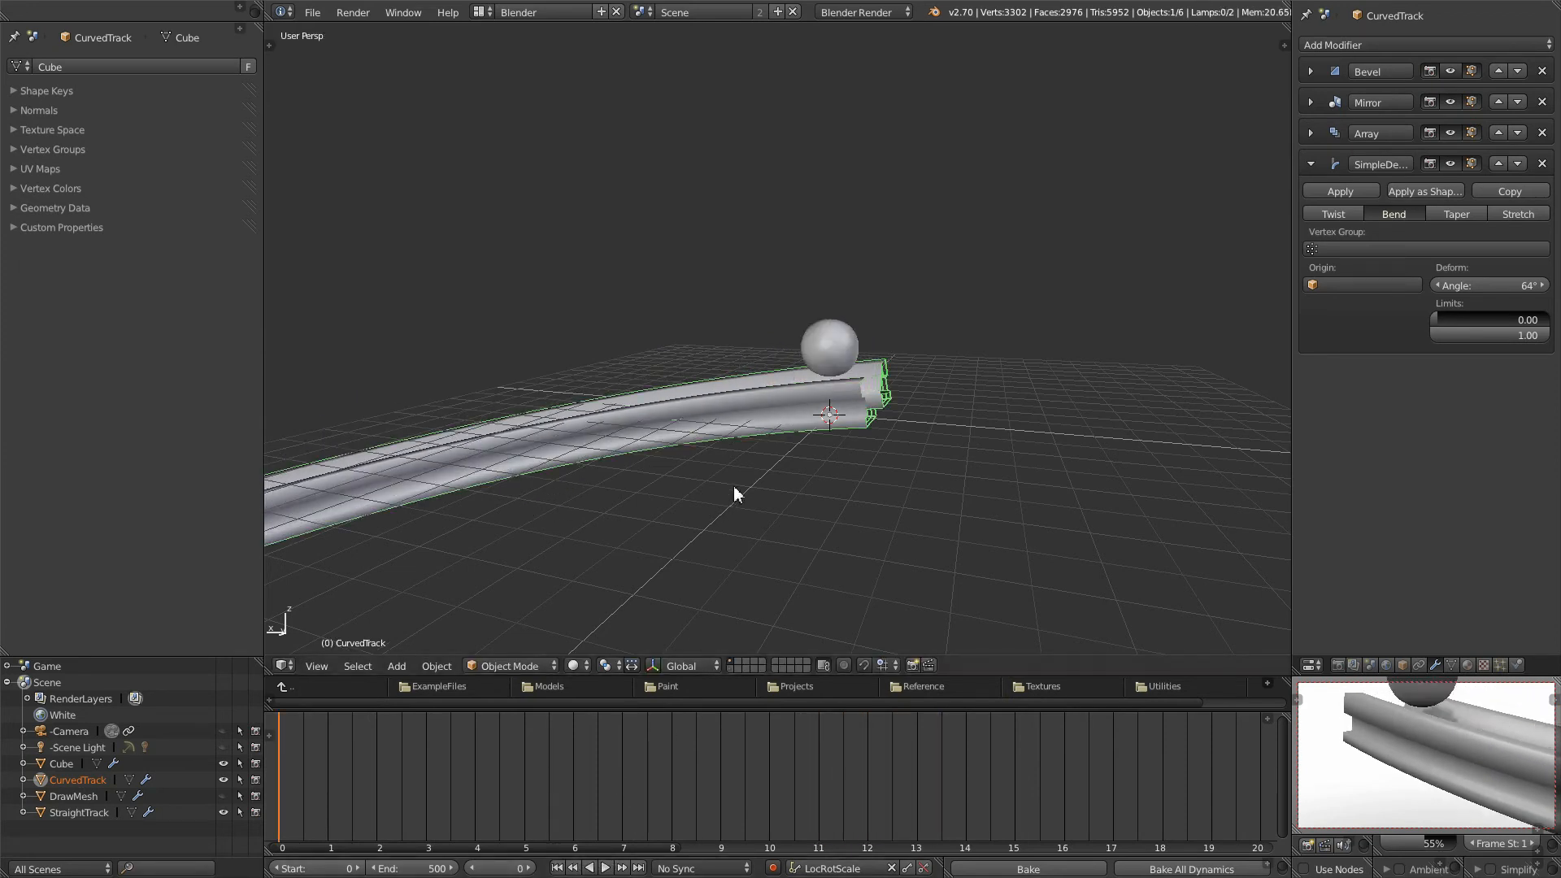
key(ctrl+z)
key(ctrl+z)
Step: Duplicate CurvedTrack in place and move the copy to layer 11
middle_drag(868, 485, 734, 419)
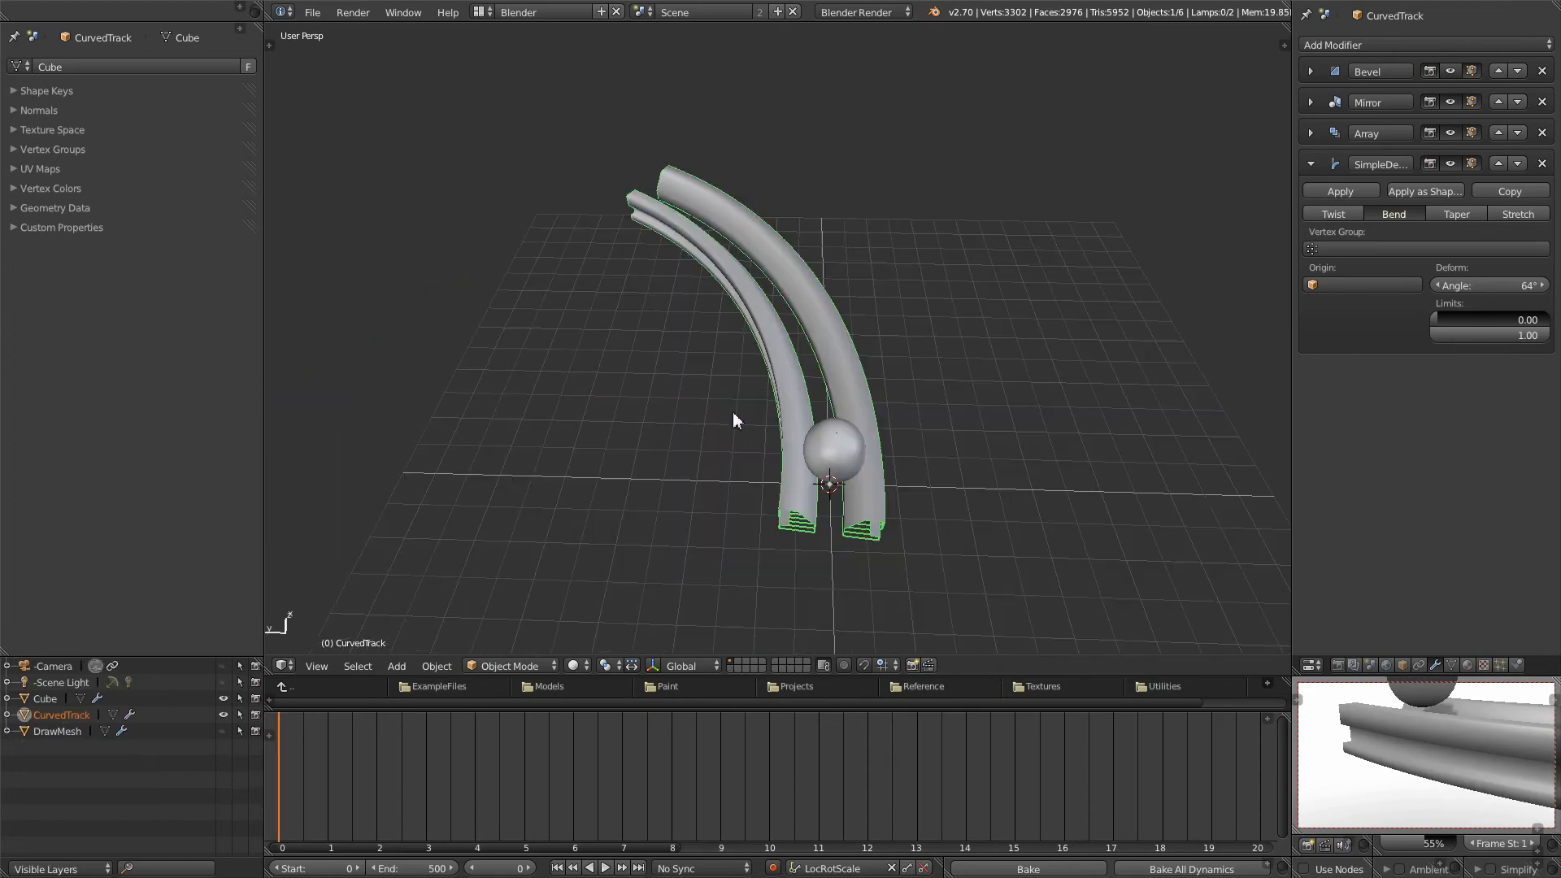
key(shift+d)
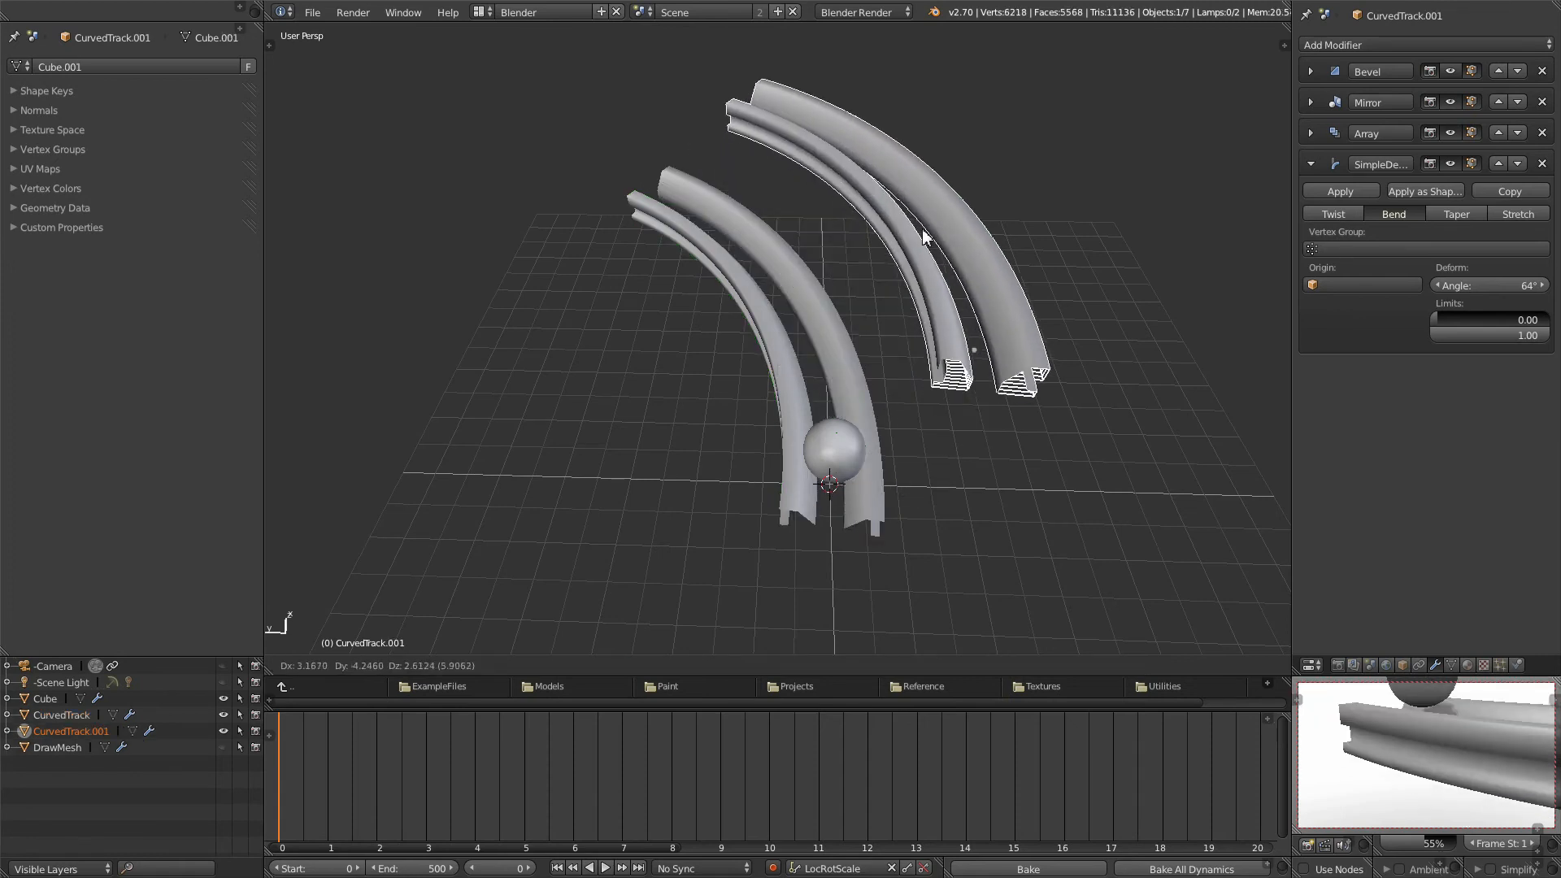
right_click(928, 233)
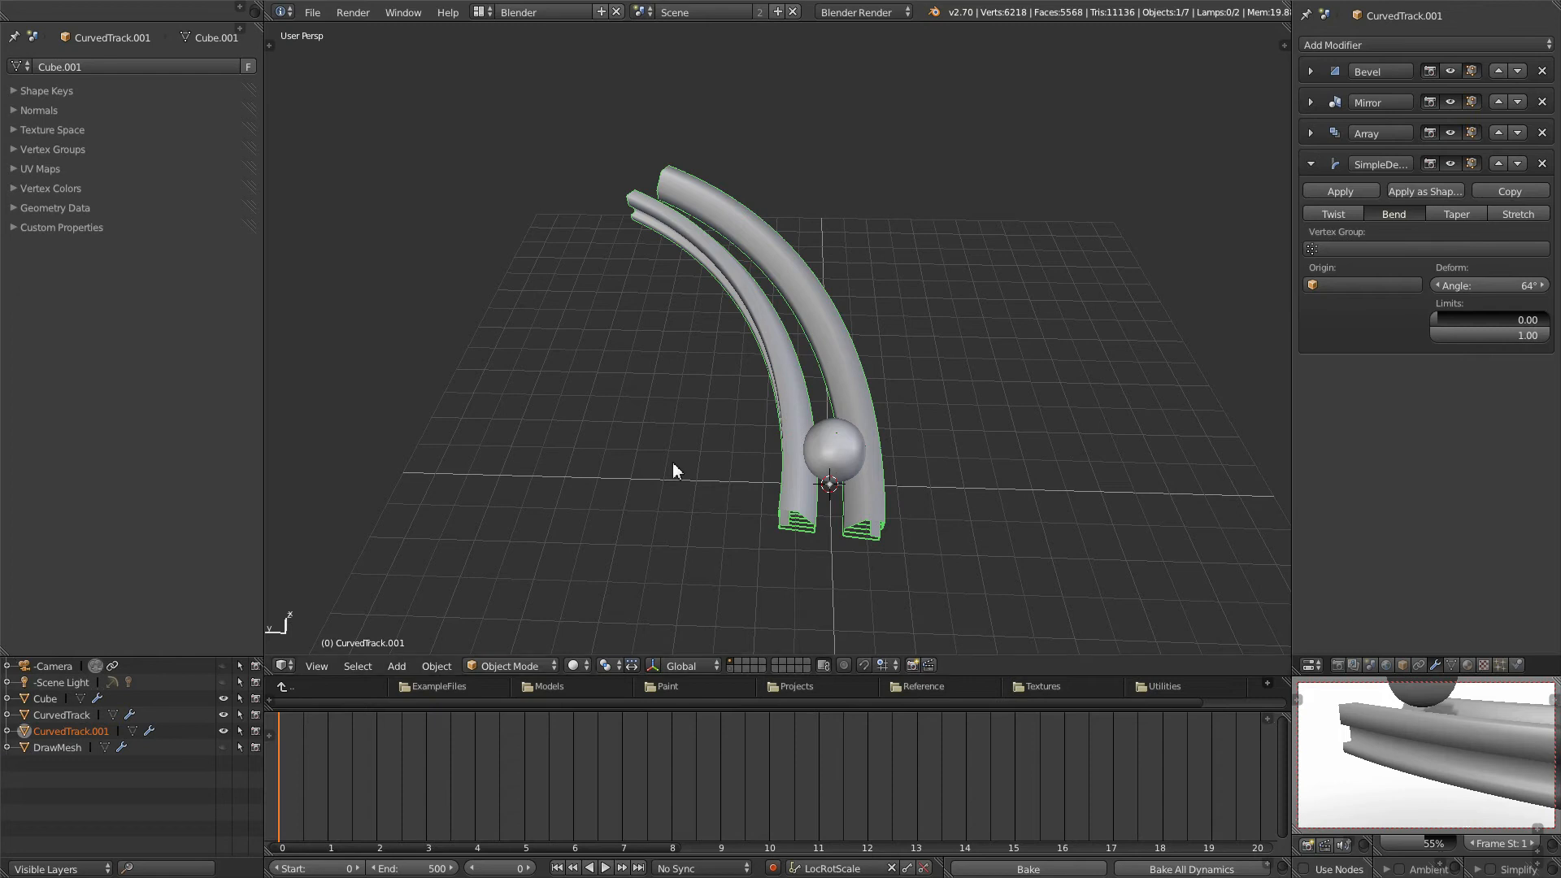
key(m)
click(801, 502)
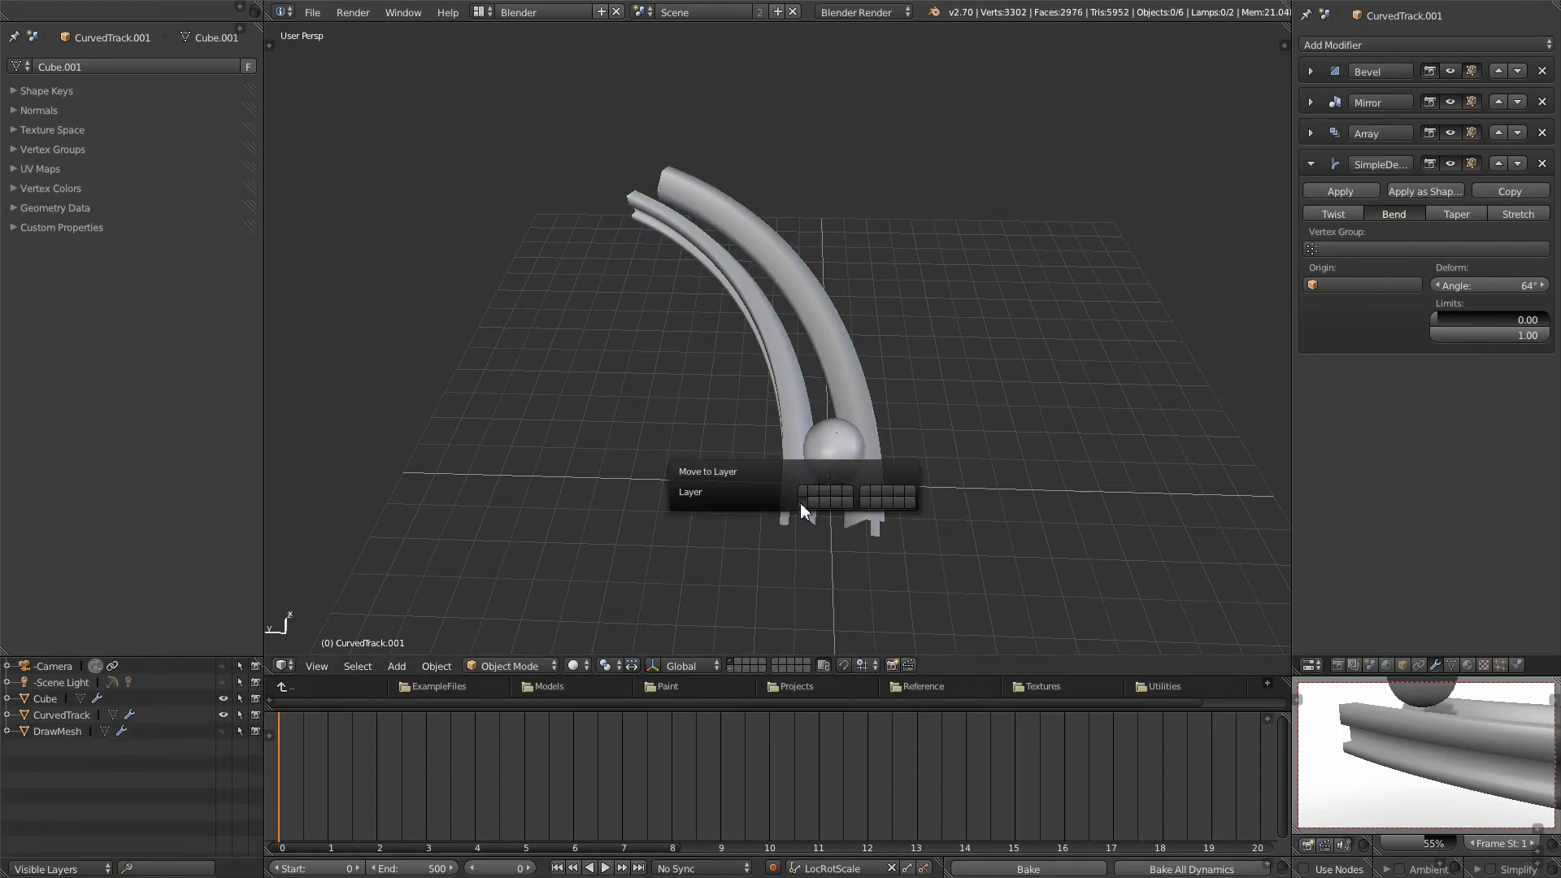
Step: Show layer 11 and, in top view, move the CurvedTrack copy along X to the far side of StraightTrack
click(729, 670)
scroll(769, 412, down, 4)
scroll(769, 412, up, 2)
shift+middle_drag(887, 256, 819, 372)
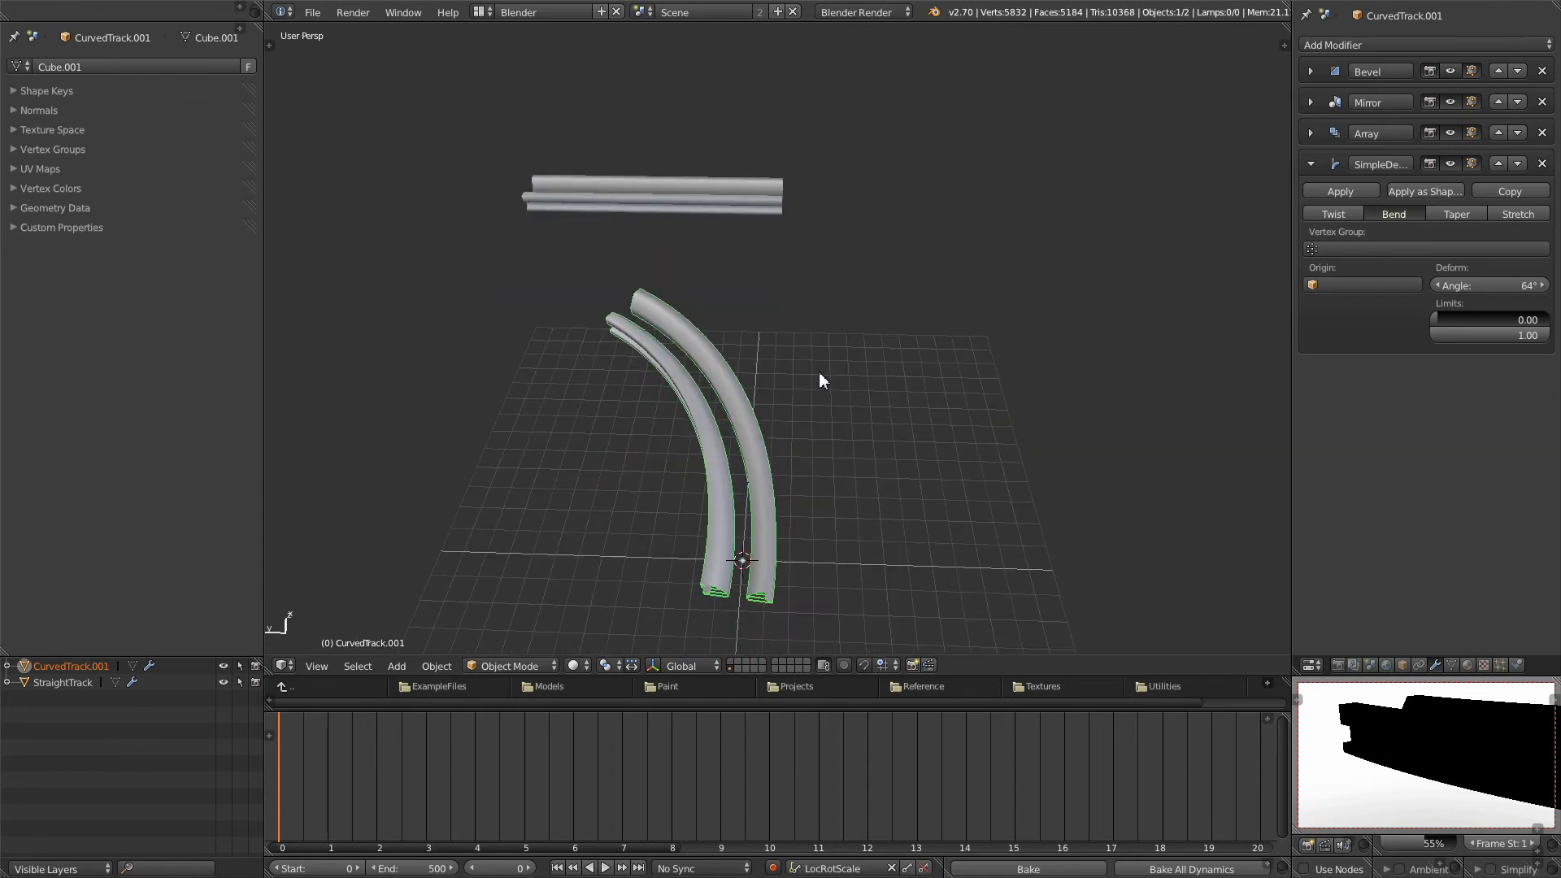
key(KP_7)
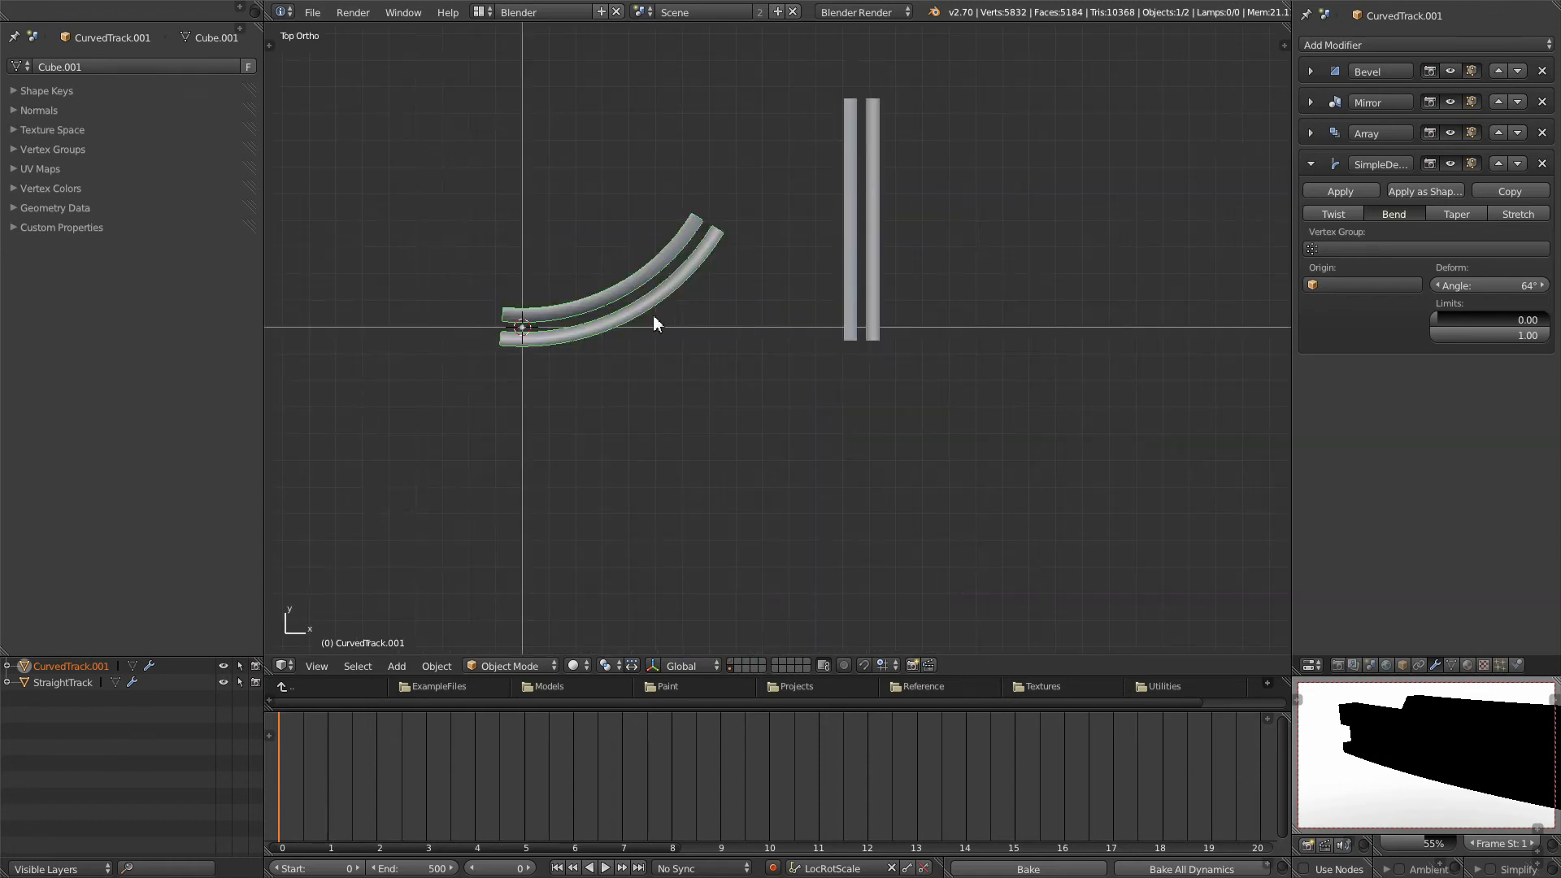
shift+middle_drag(704, 288, 704, 363)
key(g)
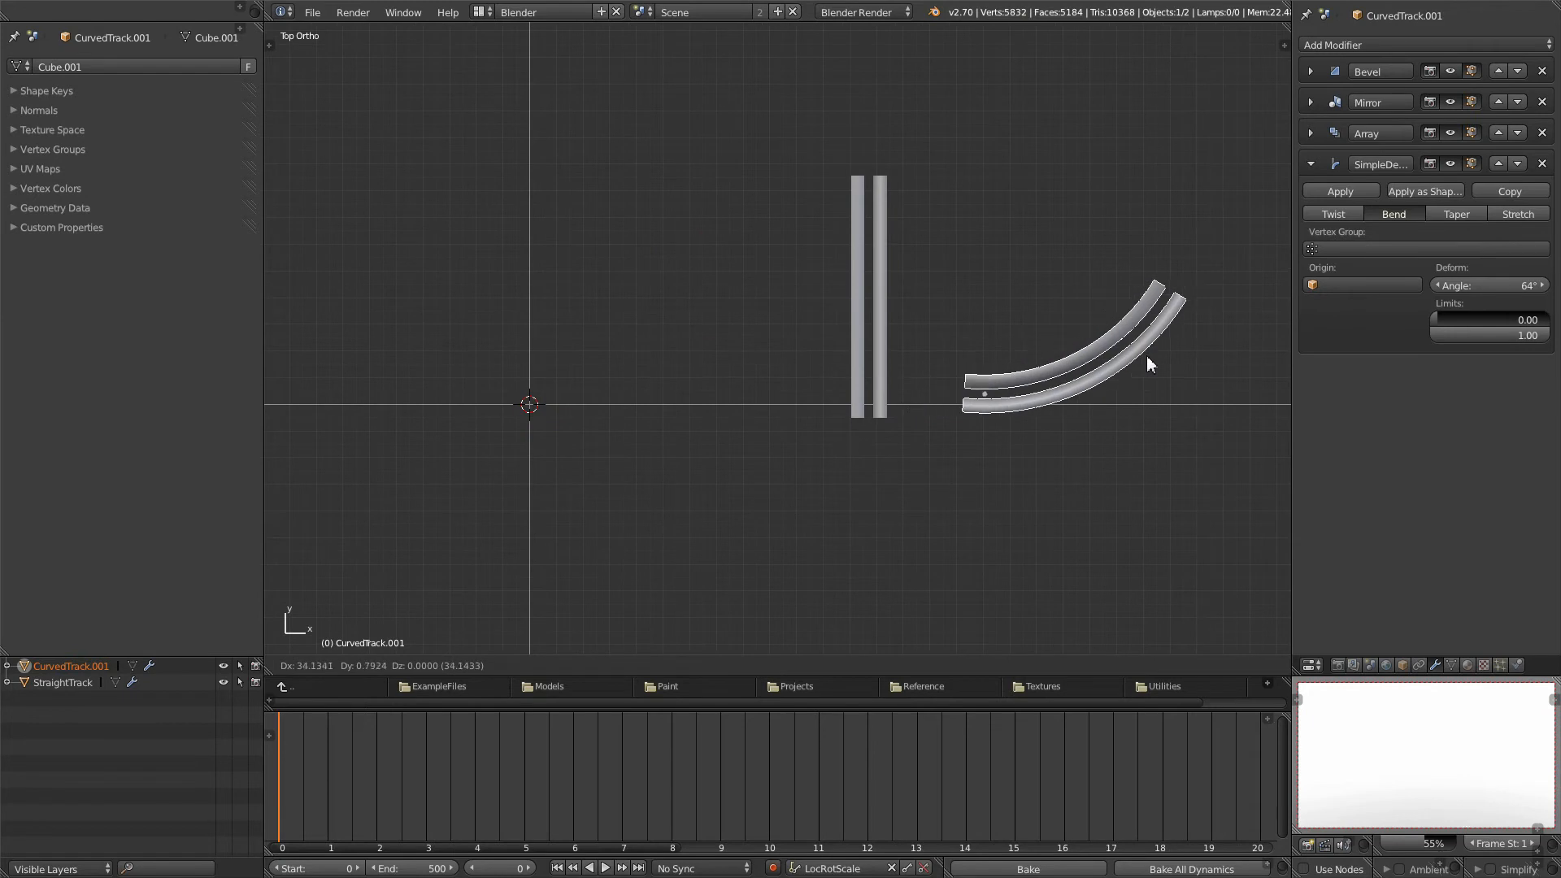
click(1125, 358)
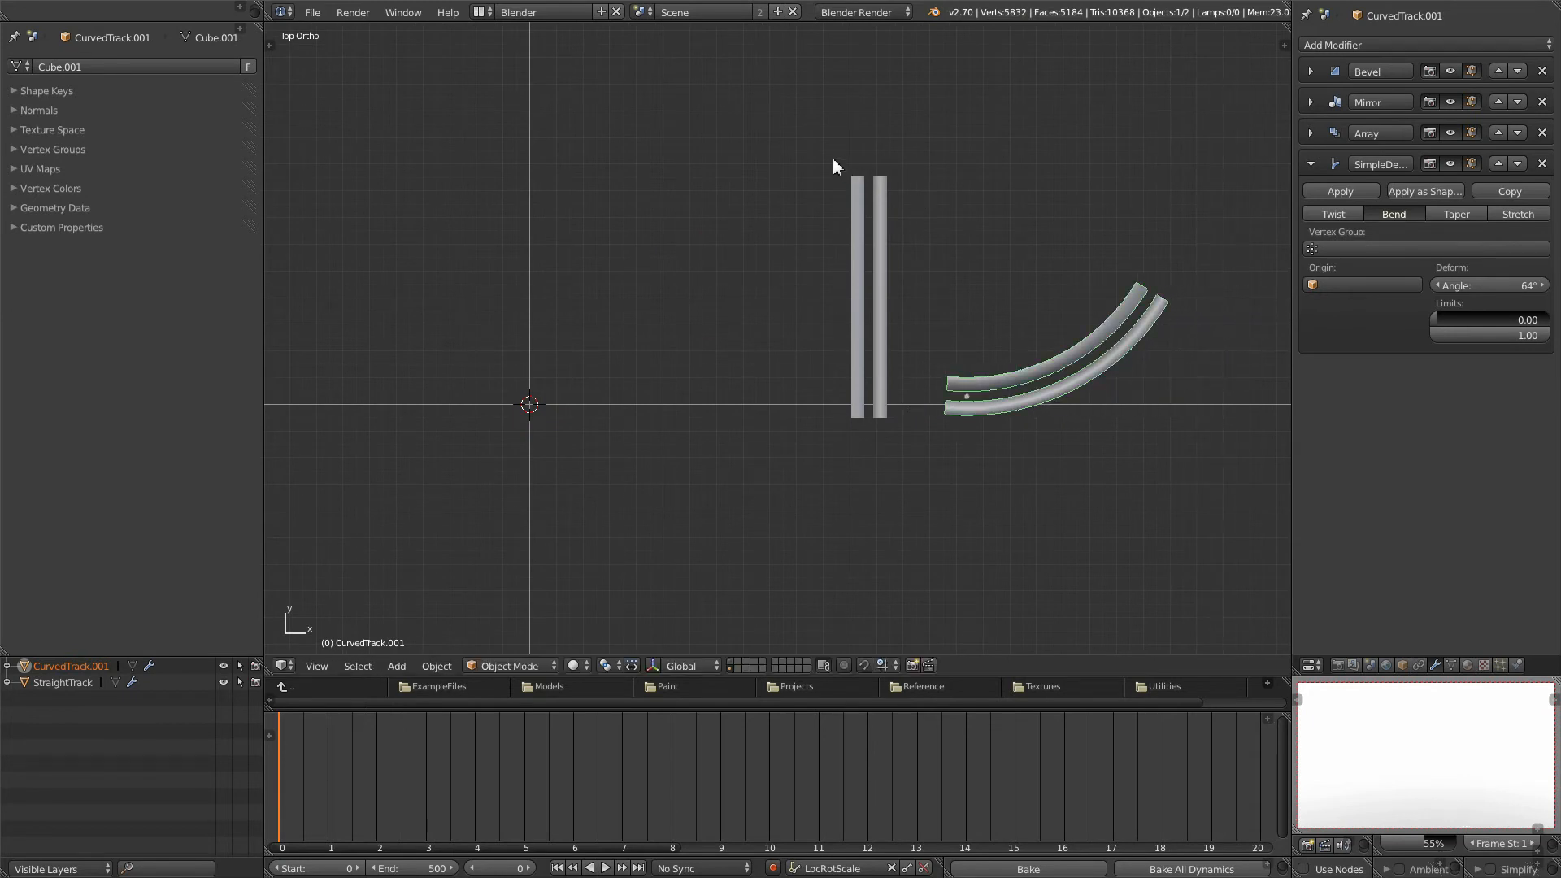
Step: Select both stored tracks on layer 11 and move them together farther away from the origin
key(b)
drag(807, 141, 1187, 491)
shift+middle_drag(1061, 390, 996, 392)
key(g)
click(1143, 378)
middle_drag(750, 548, 867, 447)
scroll(874, 402, down, 5)
scroll(866, 447, up, 2)
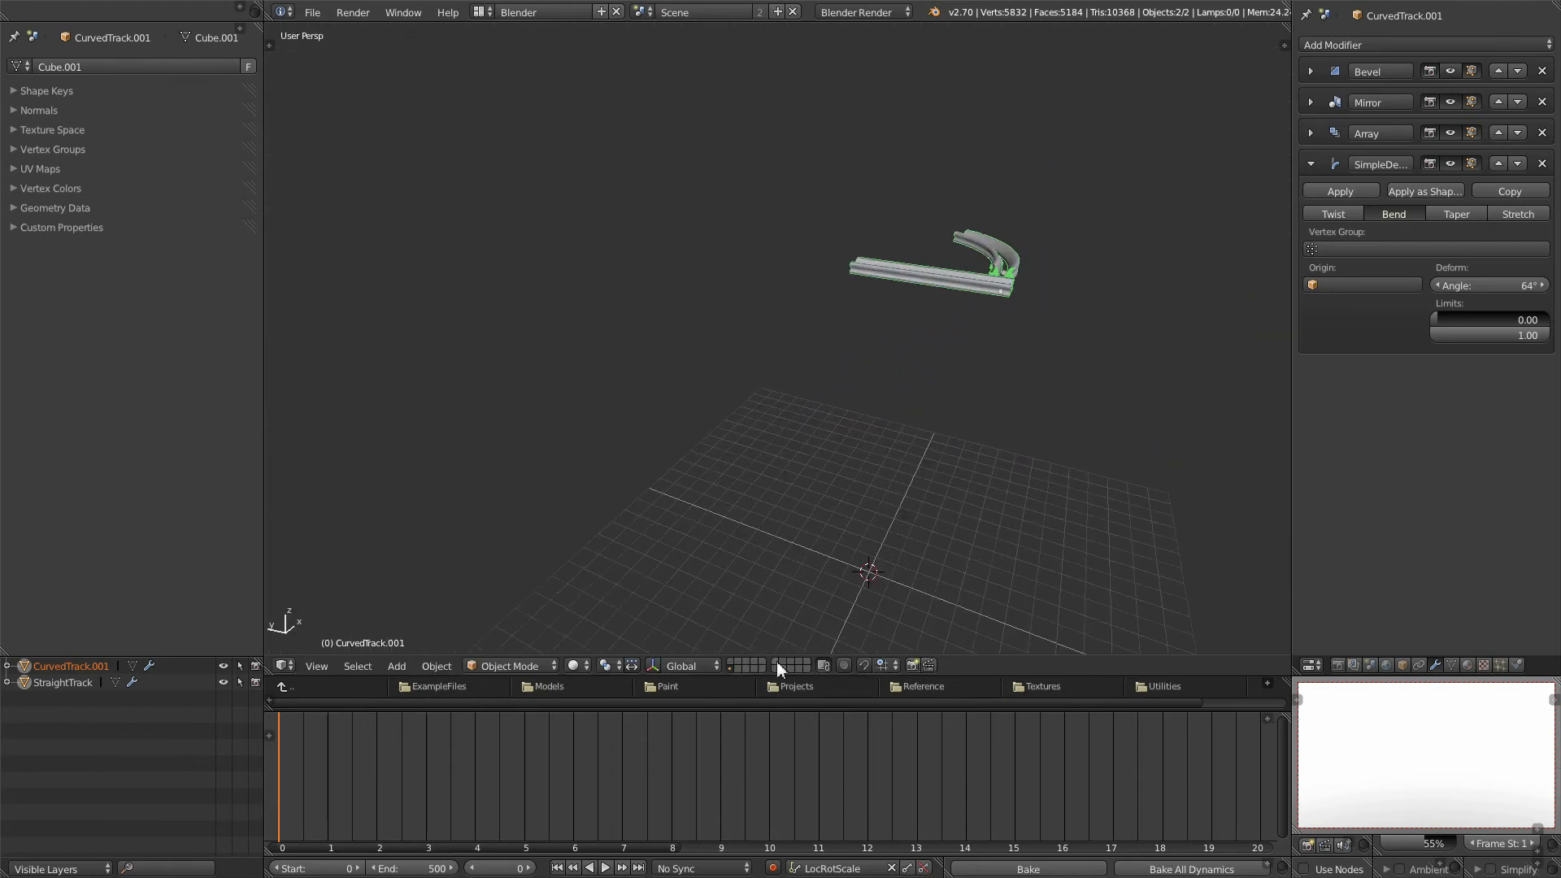
Step: Return to the first layer and select the original CurvedTrack, framing the whole piece with the ball
click(735, 667)
scroll(847, 485, down, 3)
scroll(847, 485, up, 3)
middle_drag(916, 450, 813, 371)
scroll(860, 398, up, 4)
right_click(515, 365)
scroll(516, 364, down, 3)
scroll(556, 402, up, 3)
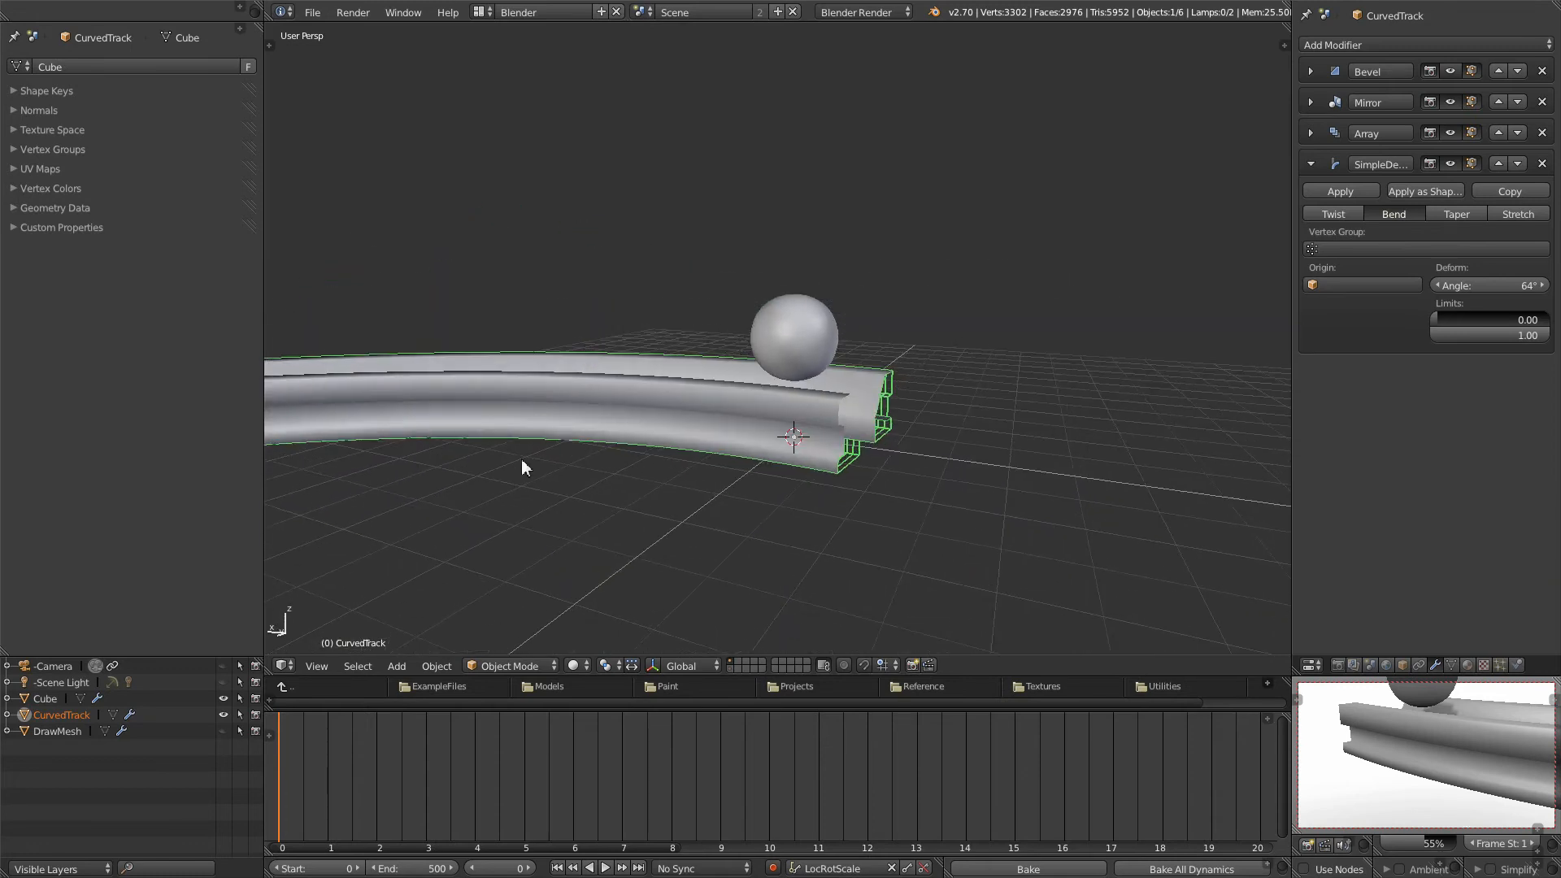
middle_drag(936, 411, 828, 464)
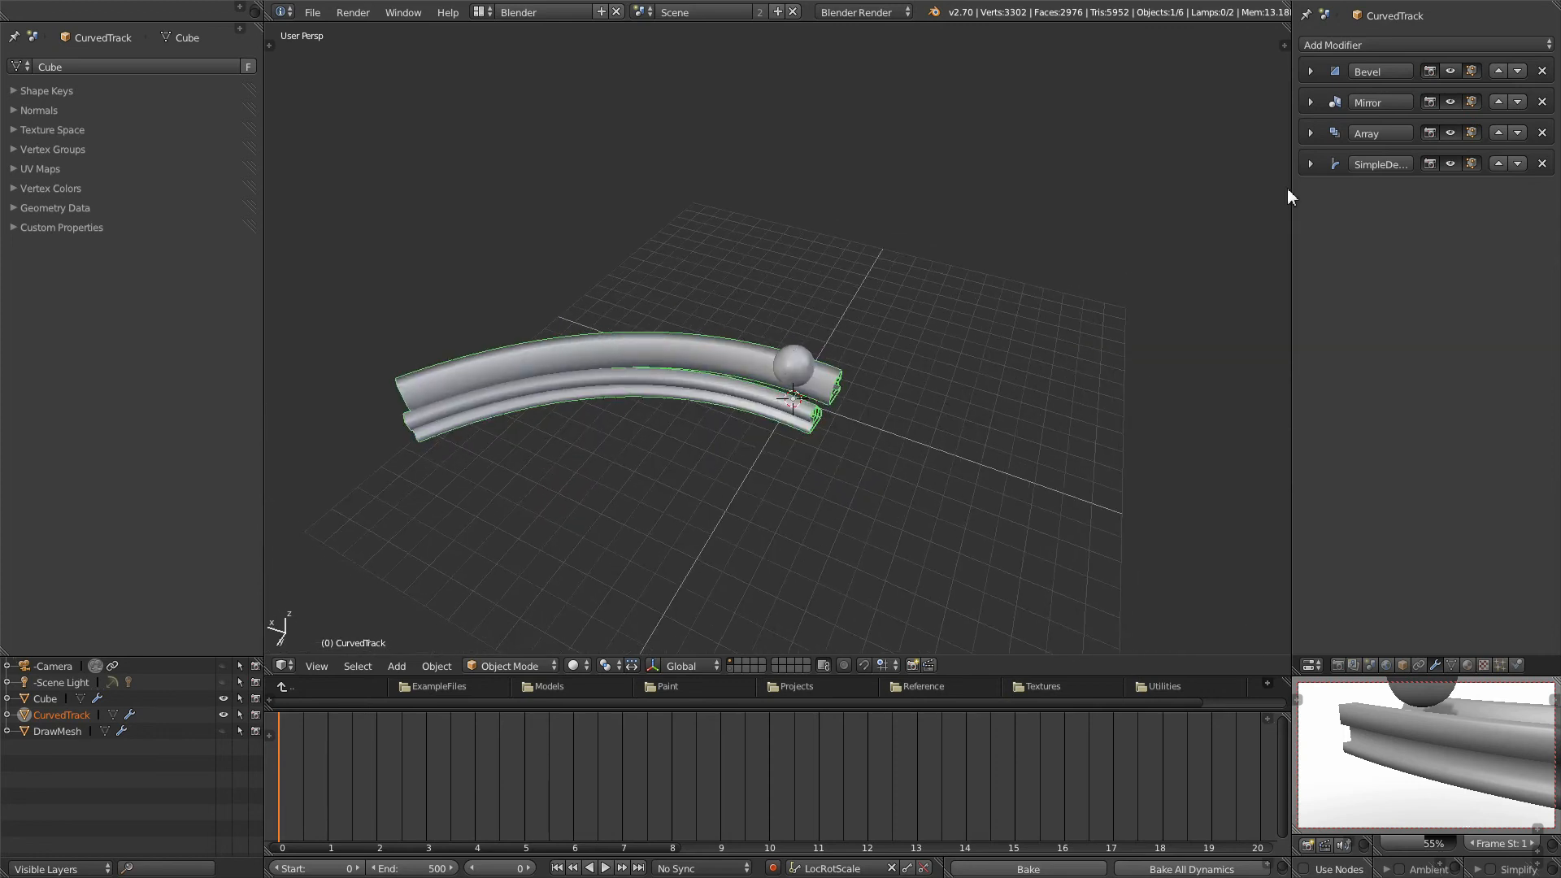
Step: Set CurvedTrack's Simple Deform bend angle to -42° and inspect the curve from the side
click(1309, 163)
mouse_move(1492, 285)
mouse_down()
mouse_move(1355, 290)
mouse_move(1476, 276)
mouse_move(1361, 270)
mouse_move(1464, 292)
mouse_up()
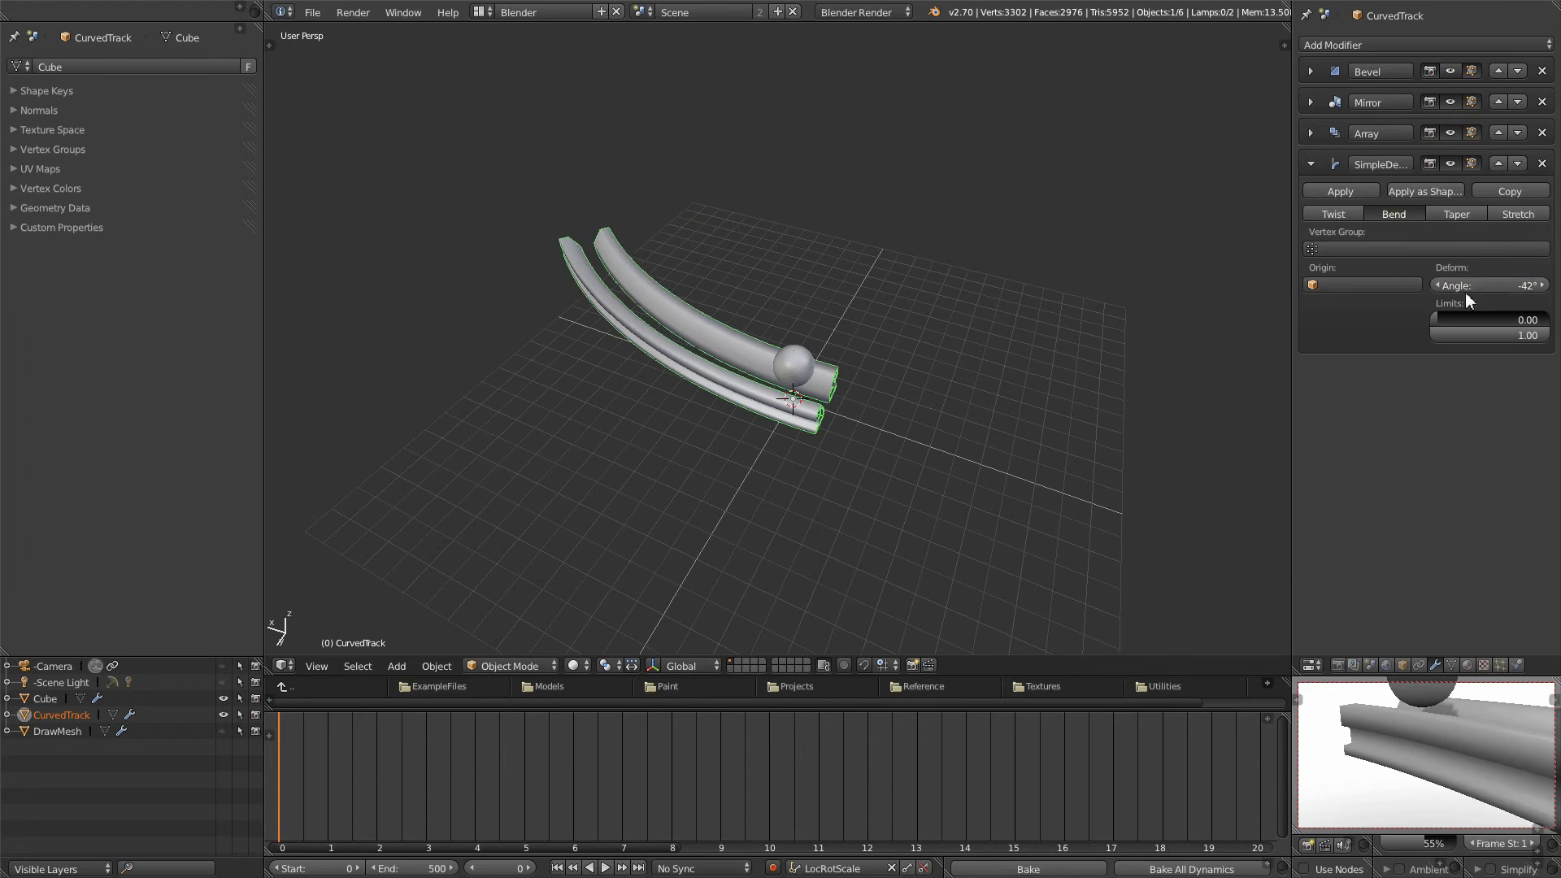
middle_drag(944, 502, 886, 313)
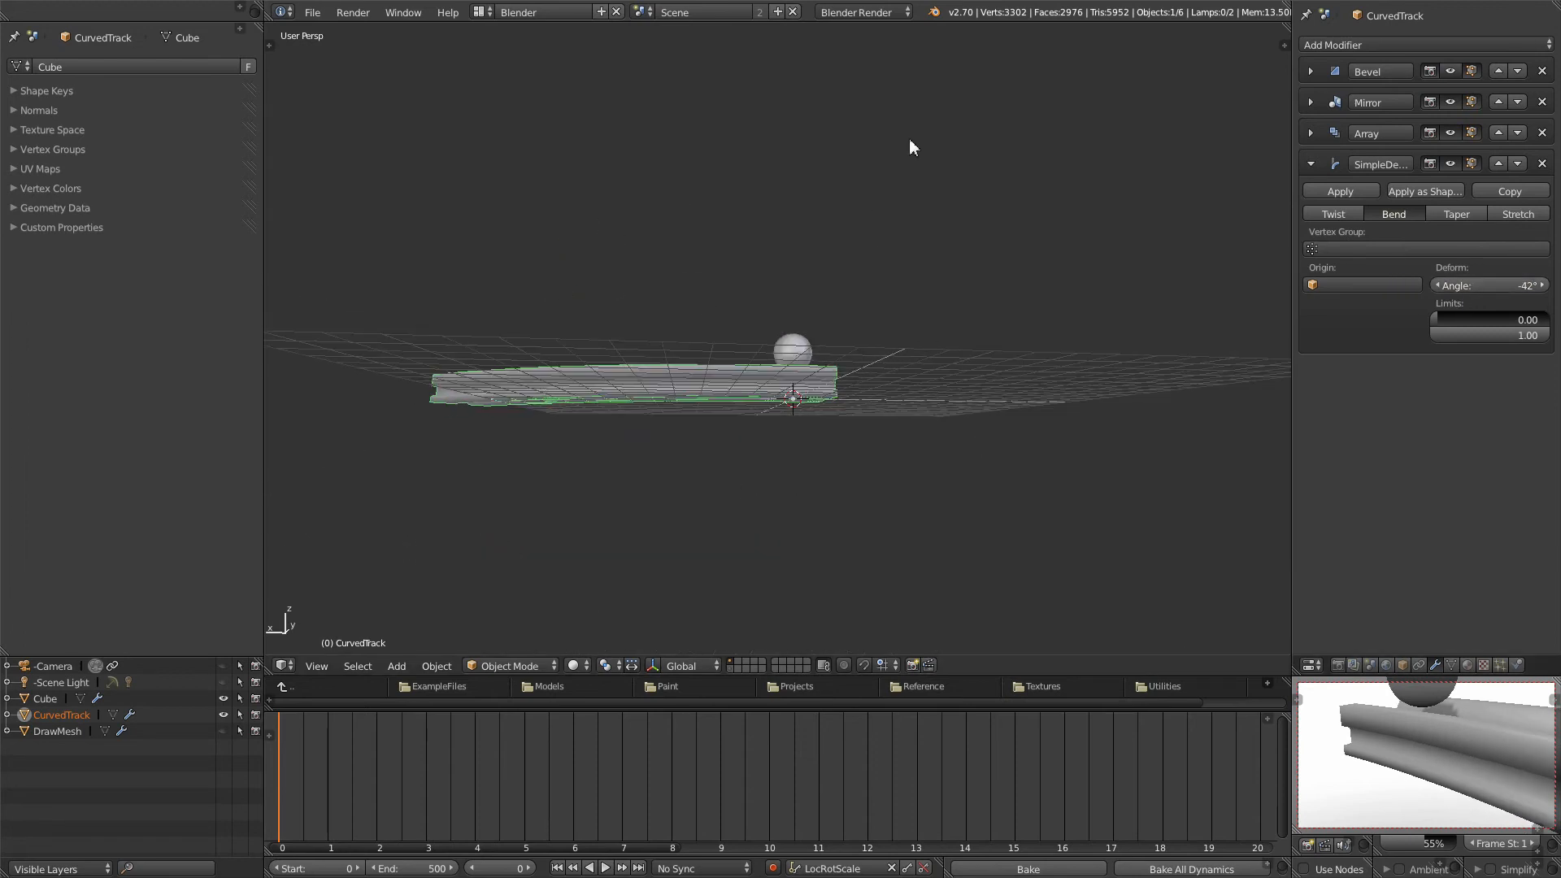
middle_drag(671, 293, 669, 382)
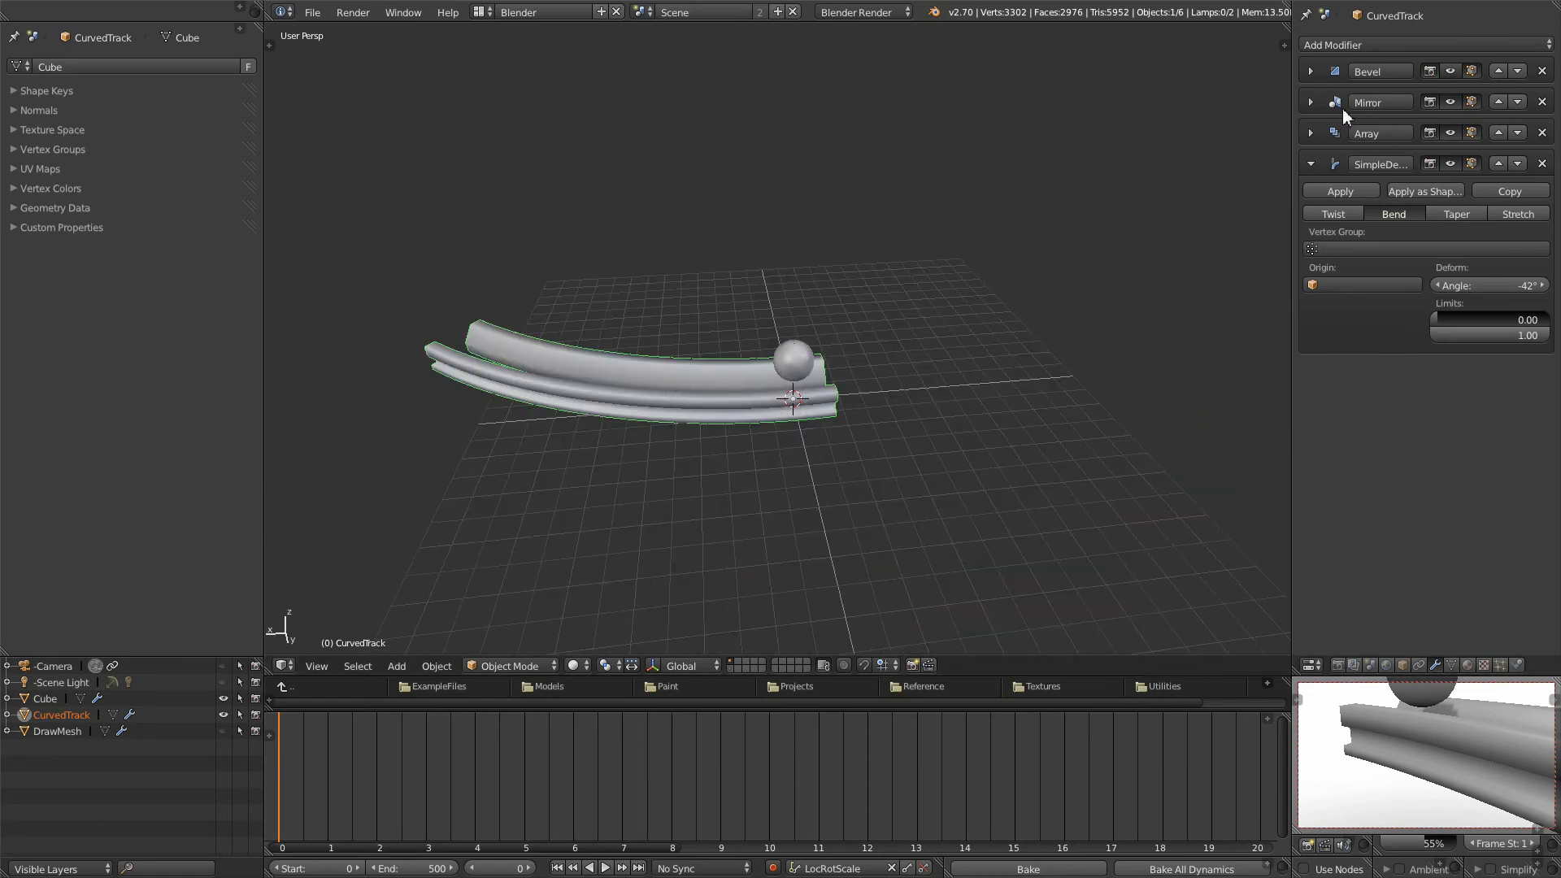
Step: Apply the Mirror modifier on CurvedTrack
click(1310, 103)
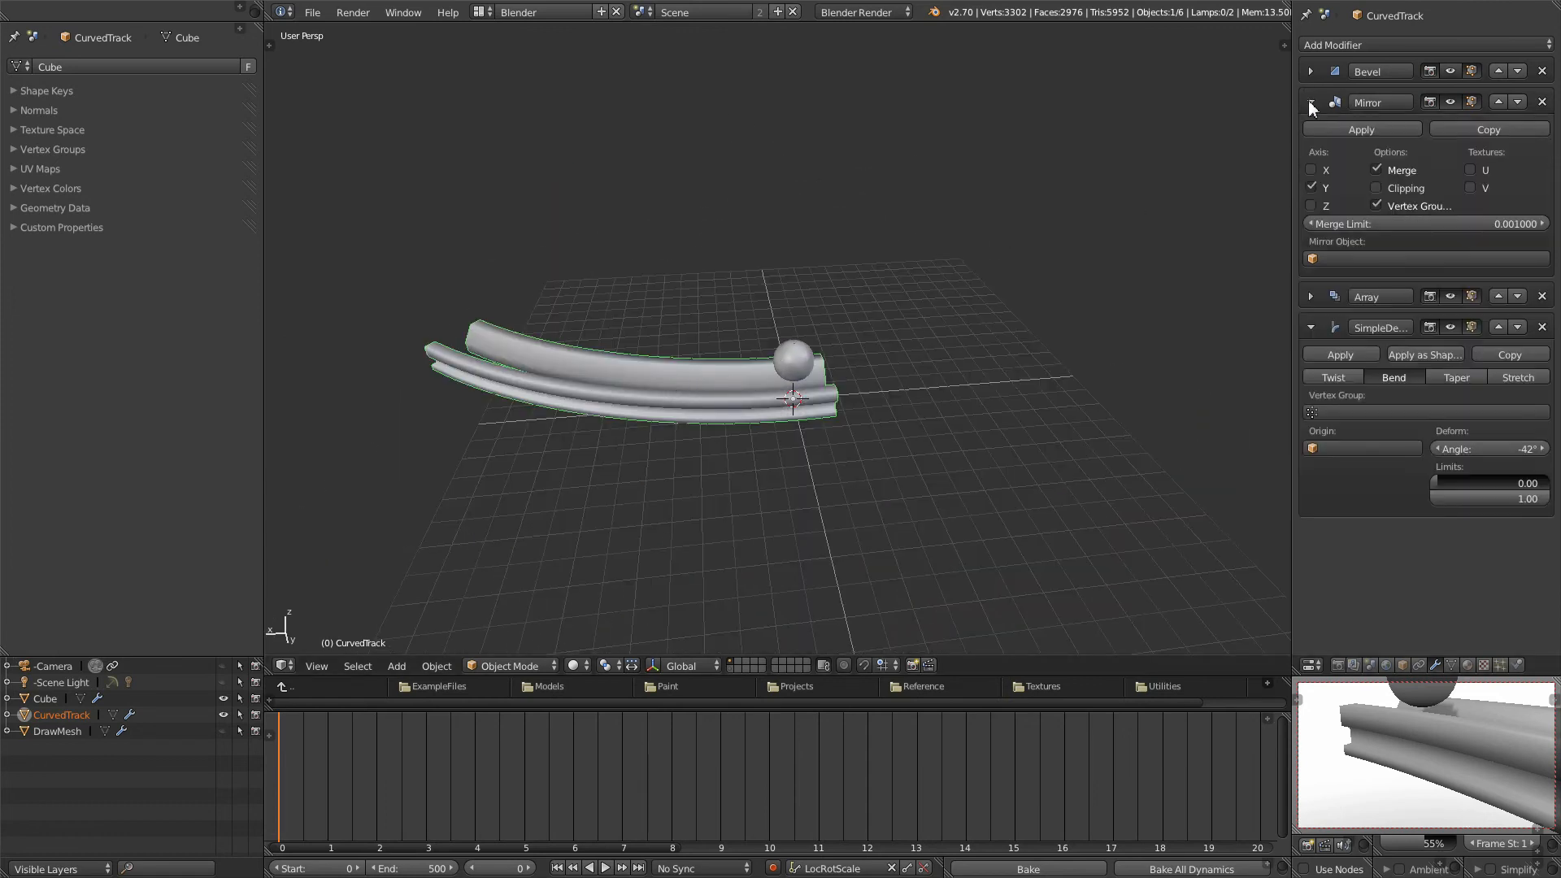
click(1342, 129)
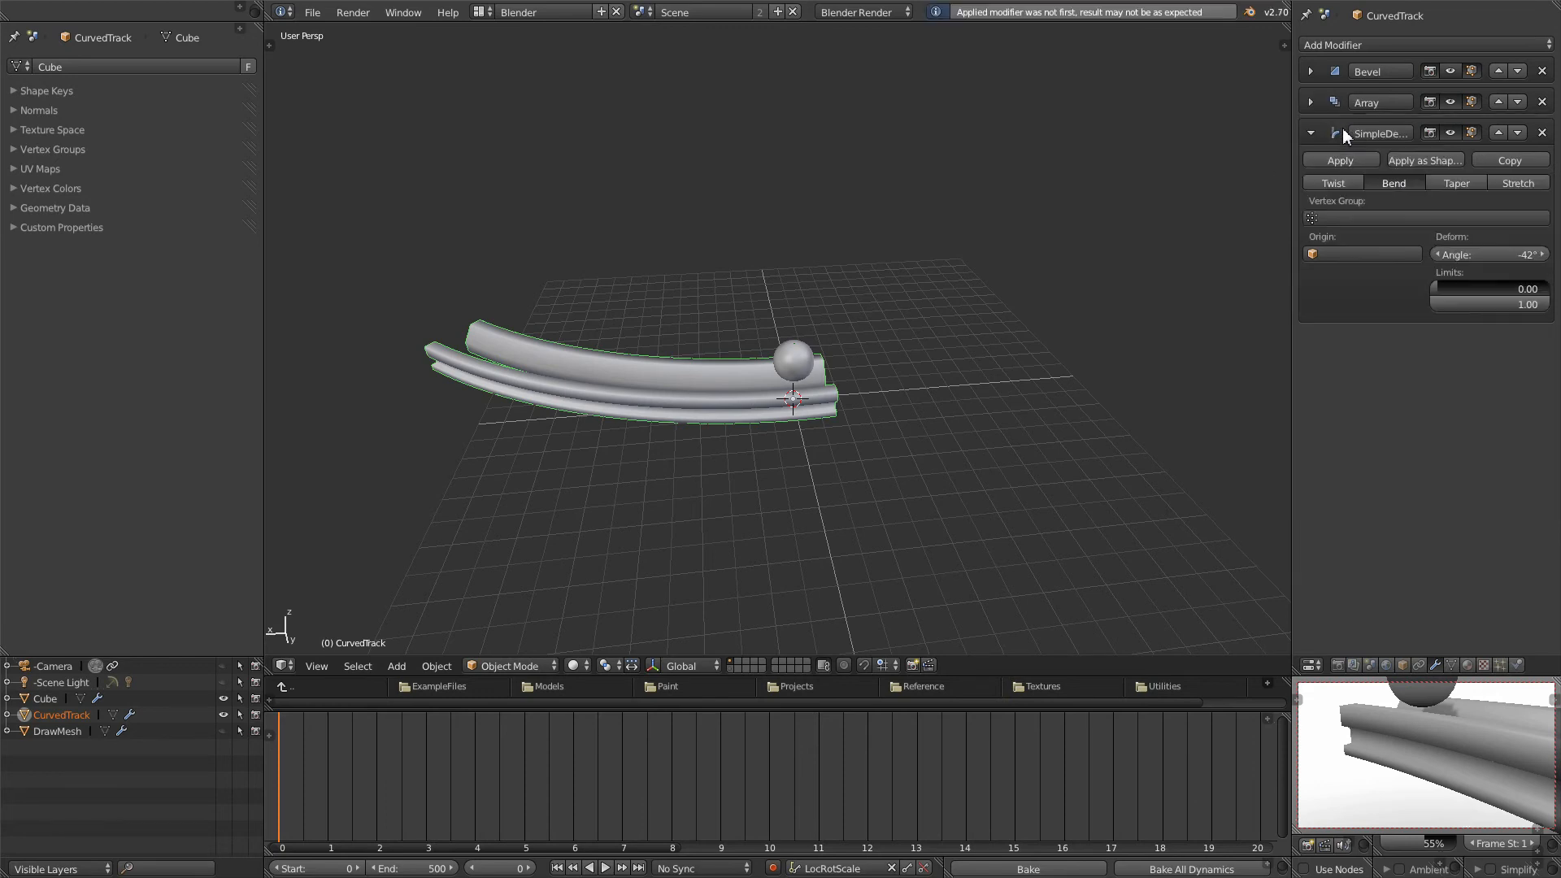
middle_drag(1077, 421, 1051, 419)
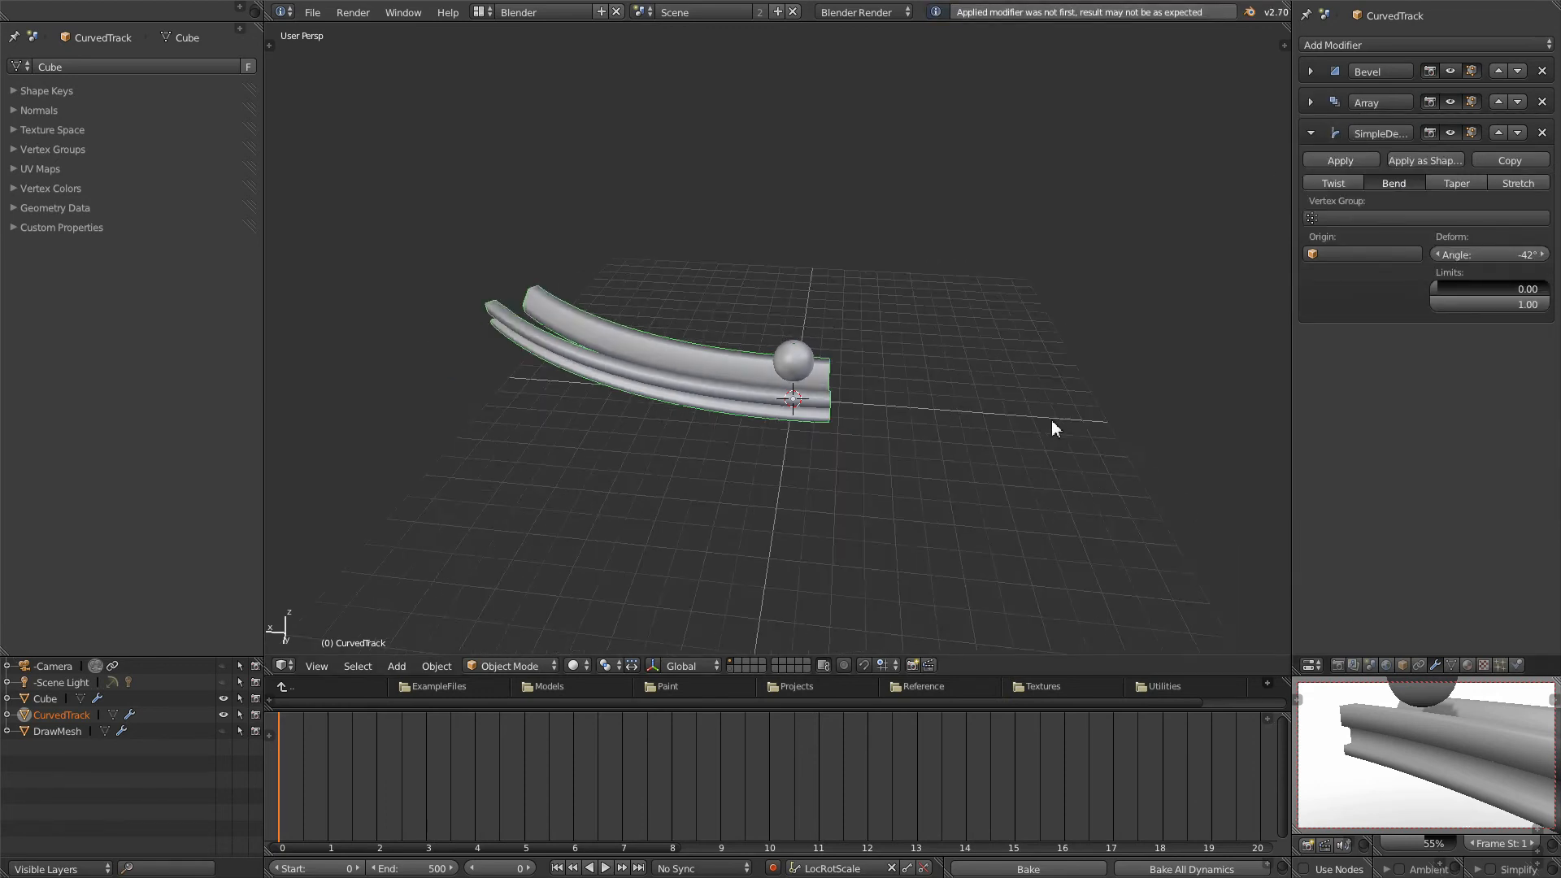
Step: Rotate the CurvedTrack object about 90° in the left orthographic view so its cross-section lies on its side
key(ctrl+KP_3)
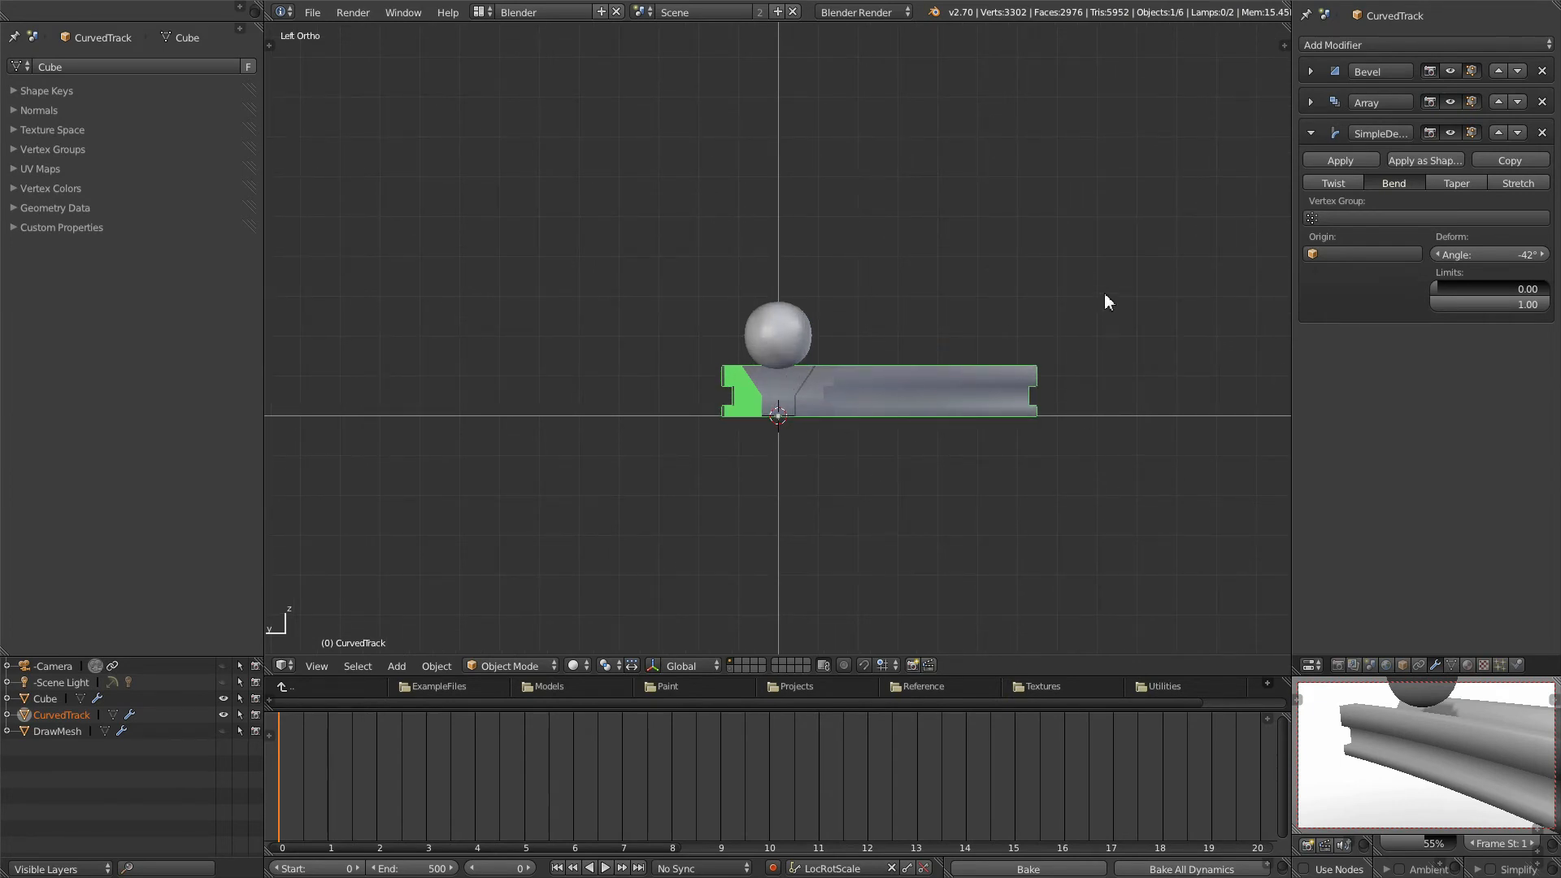
key(r)
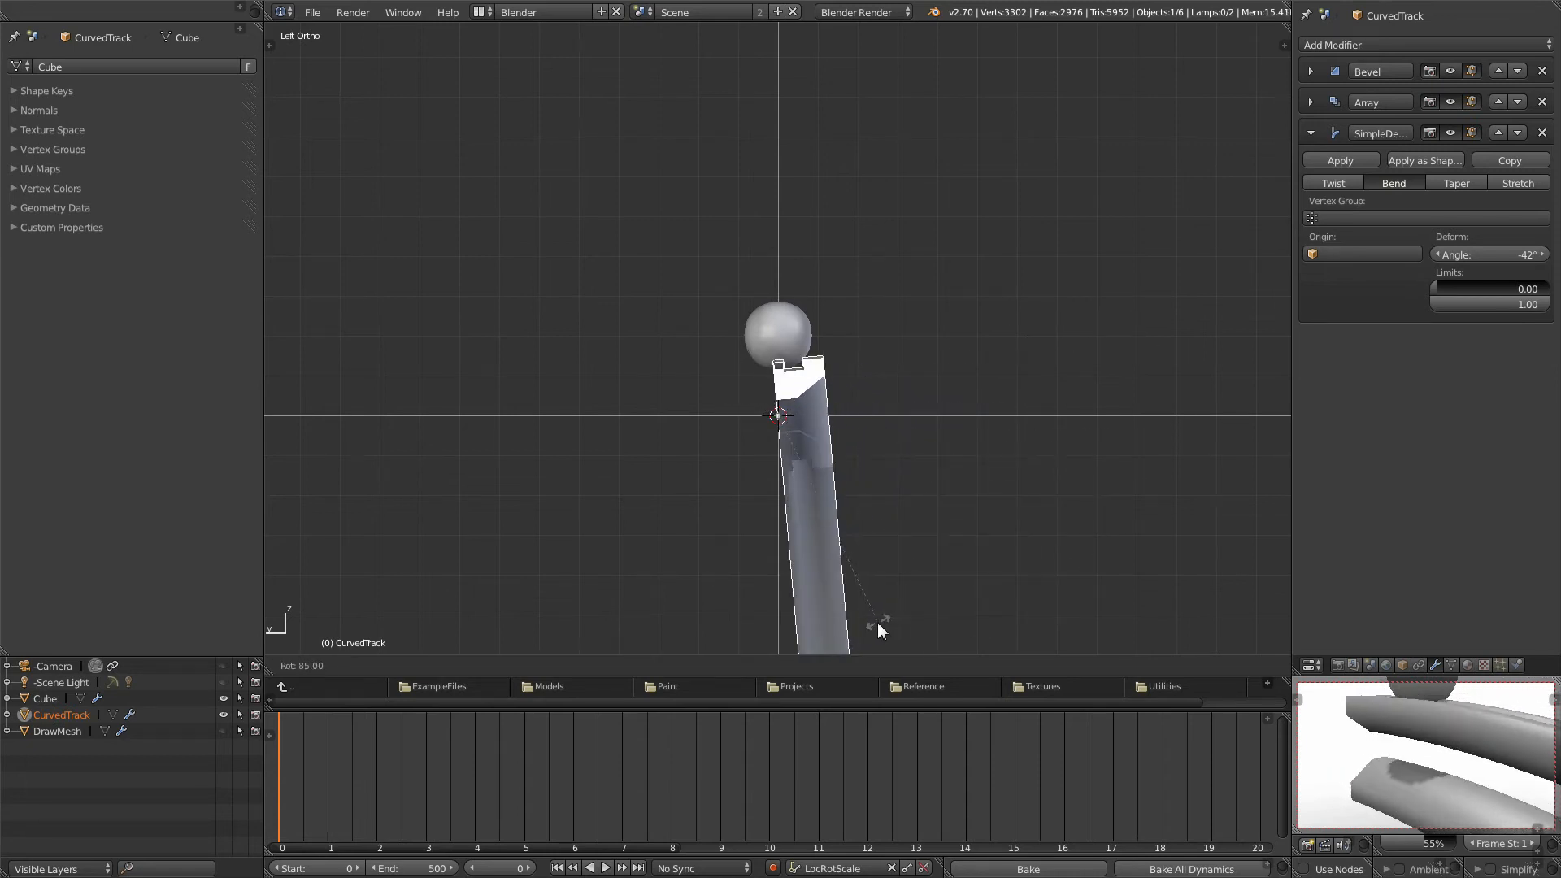
click(855, 623)
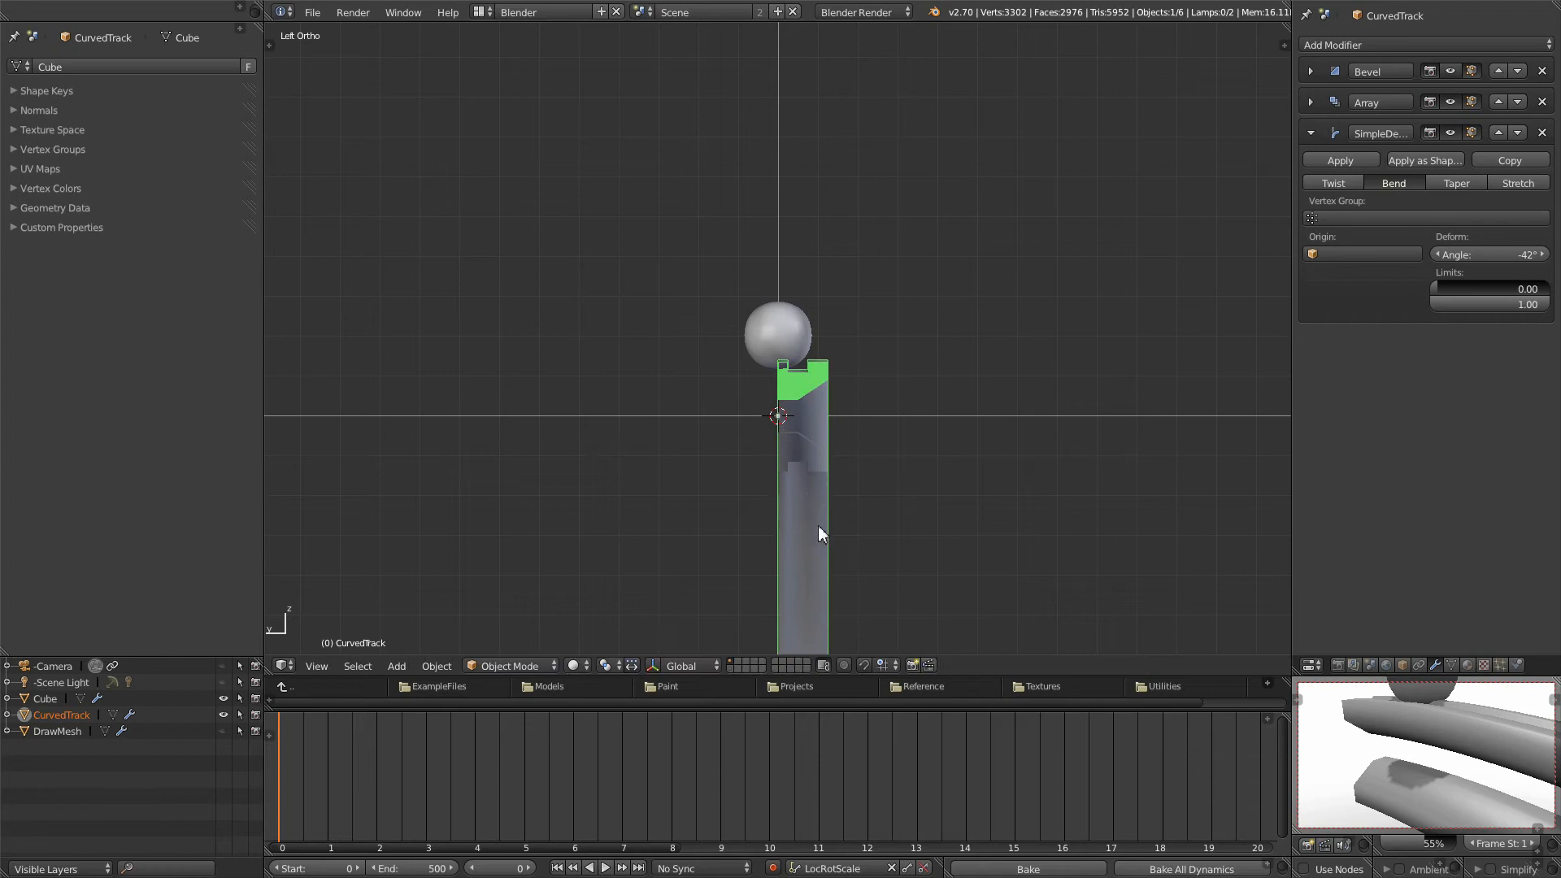
scroll(817, 526, down, 1)
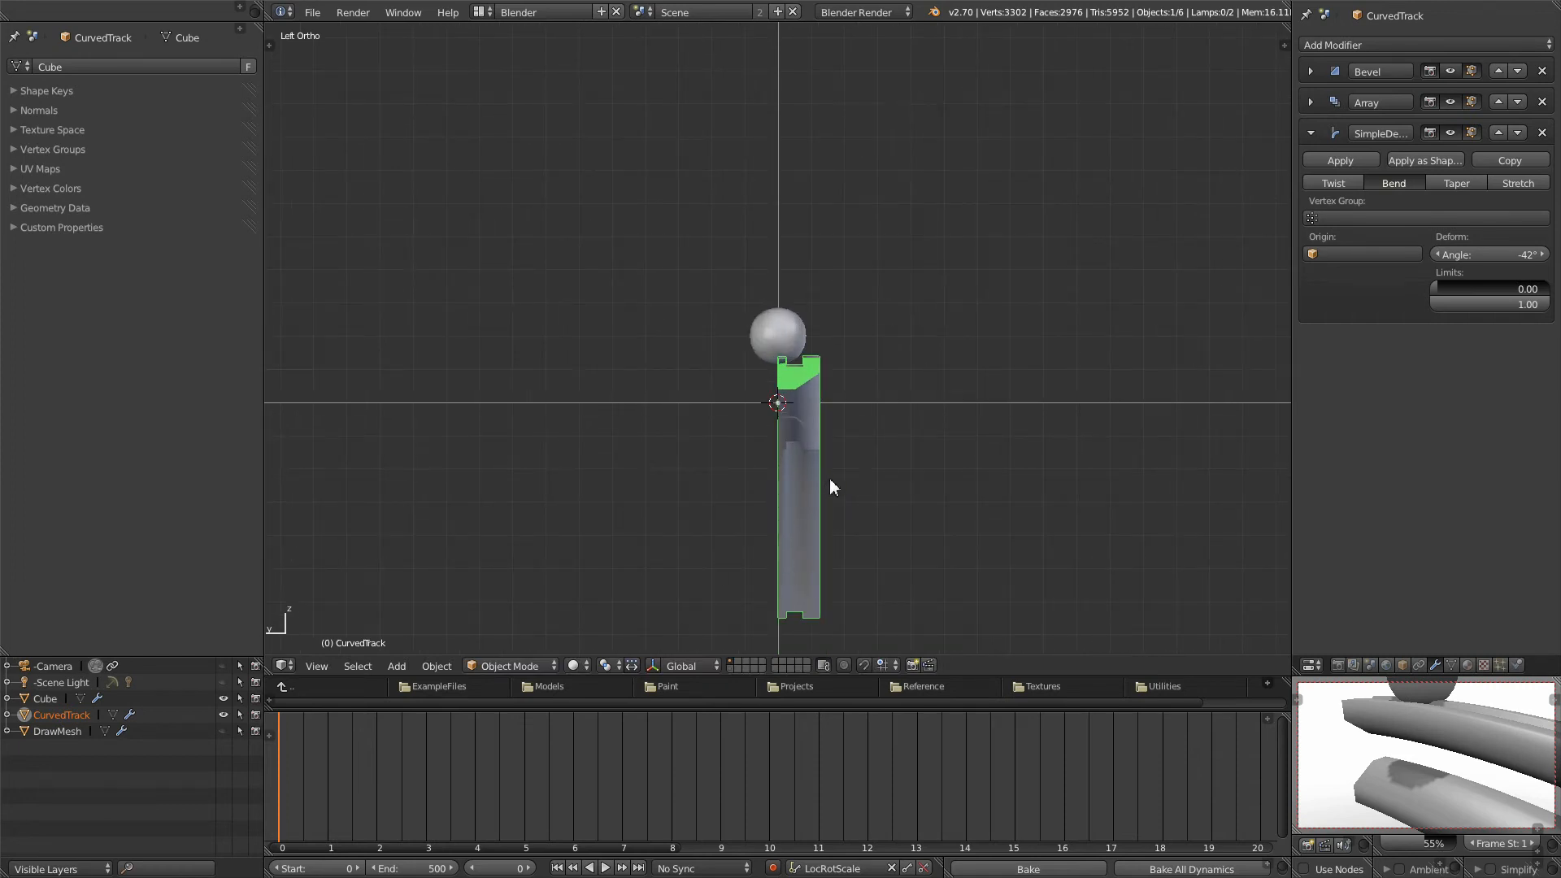
Step: Rotate CurvedTrack's whole mesh back upright in Edit Mode so the track bends vertically, and return to Object Mode
key(Tab)
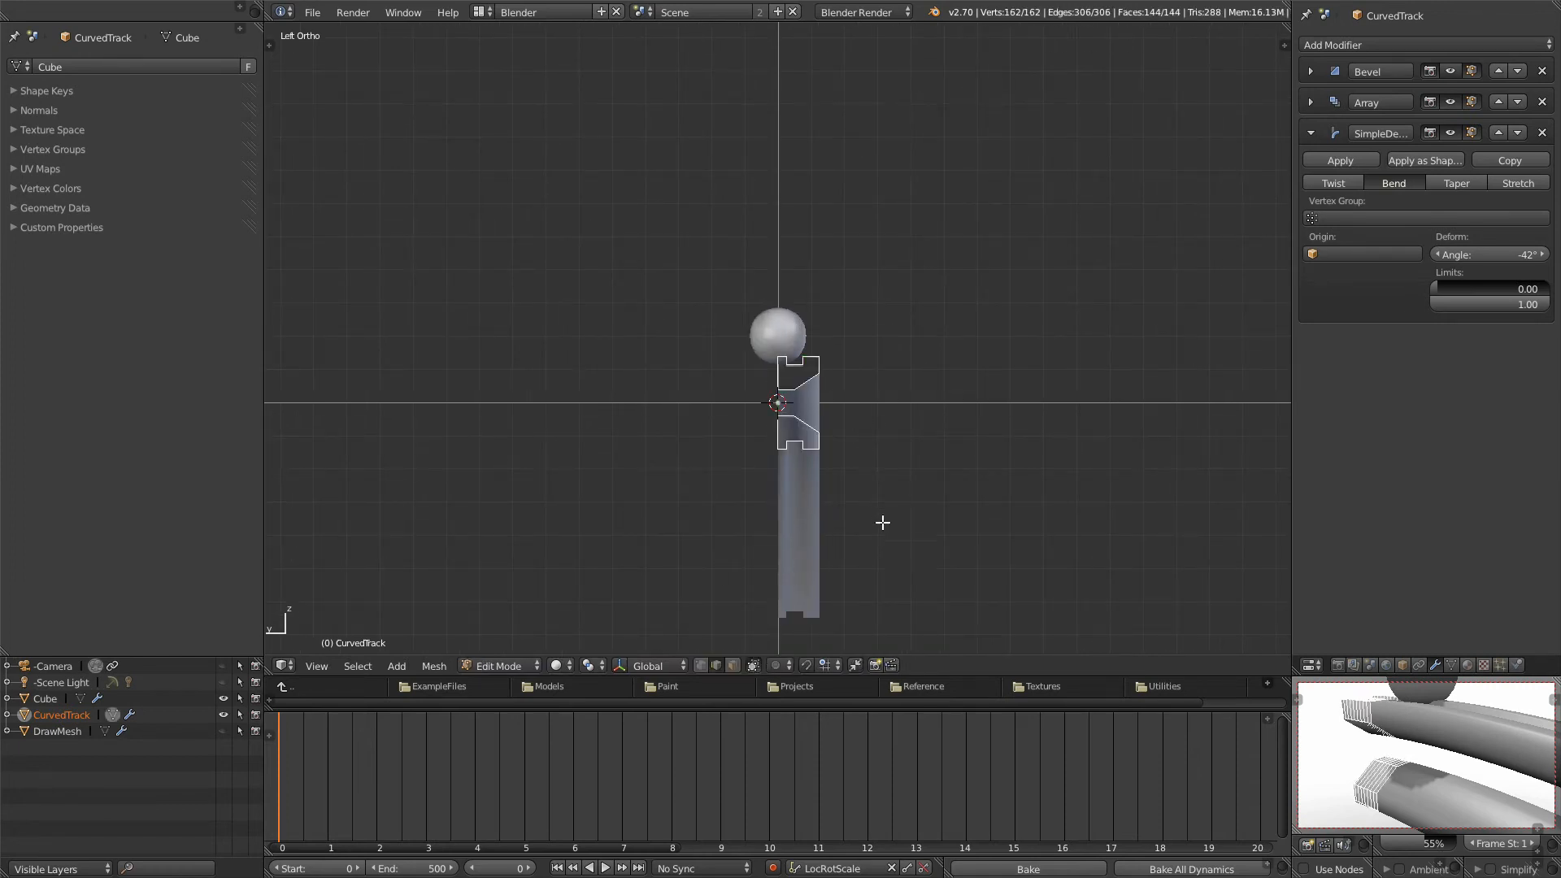
key(r)
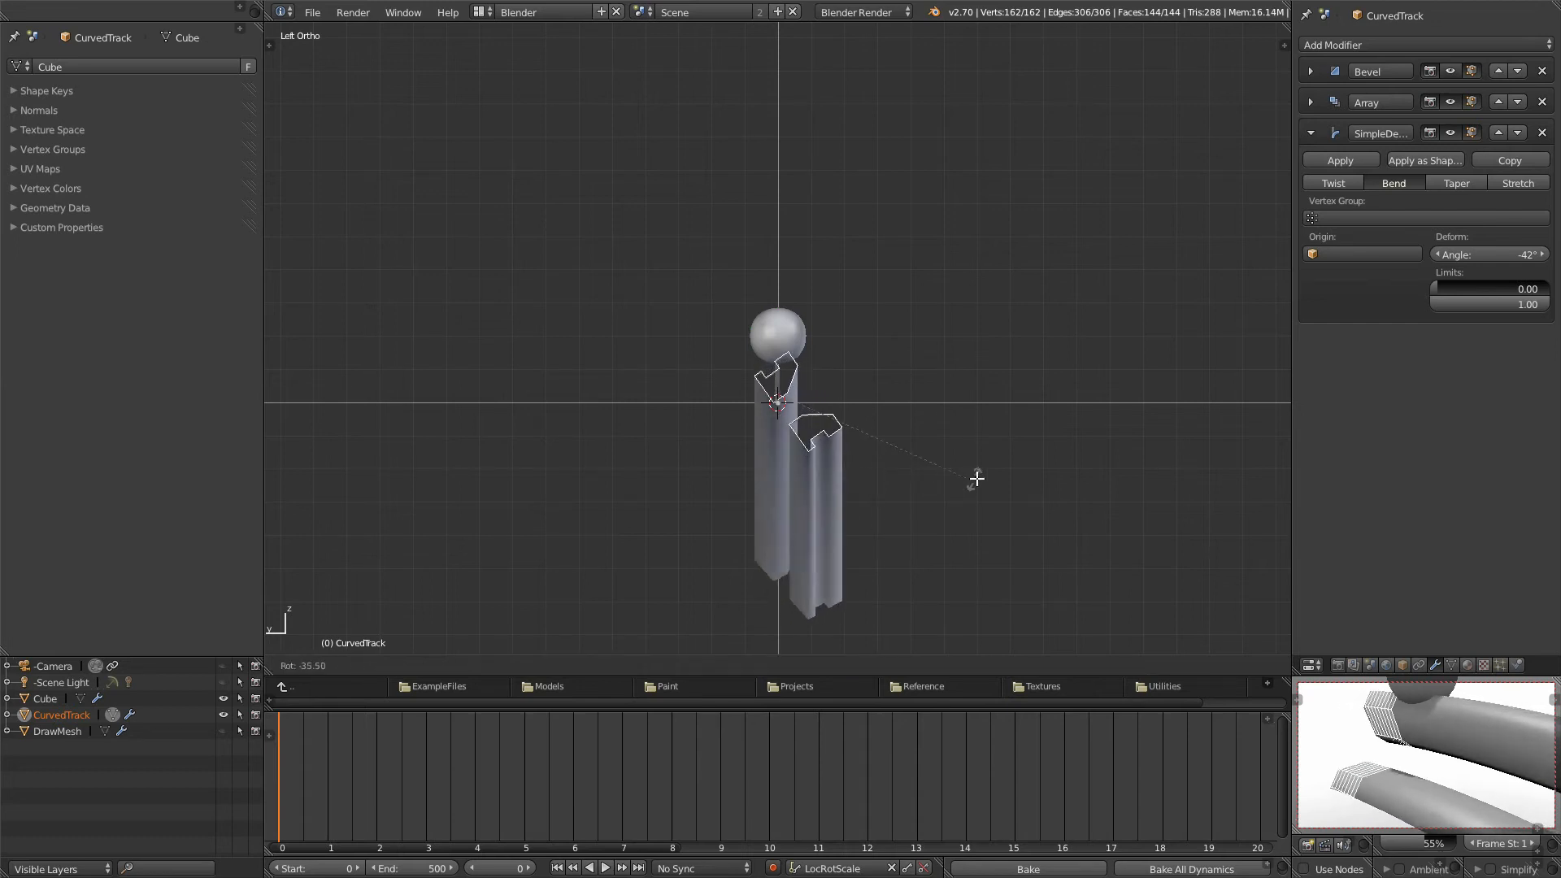
click(1018, 270)
scroll(864, 520, up, 3)
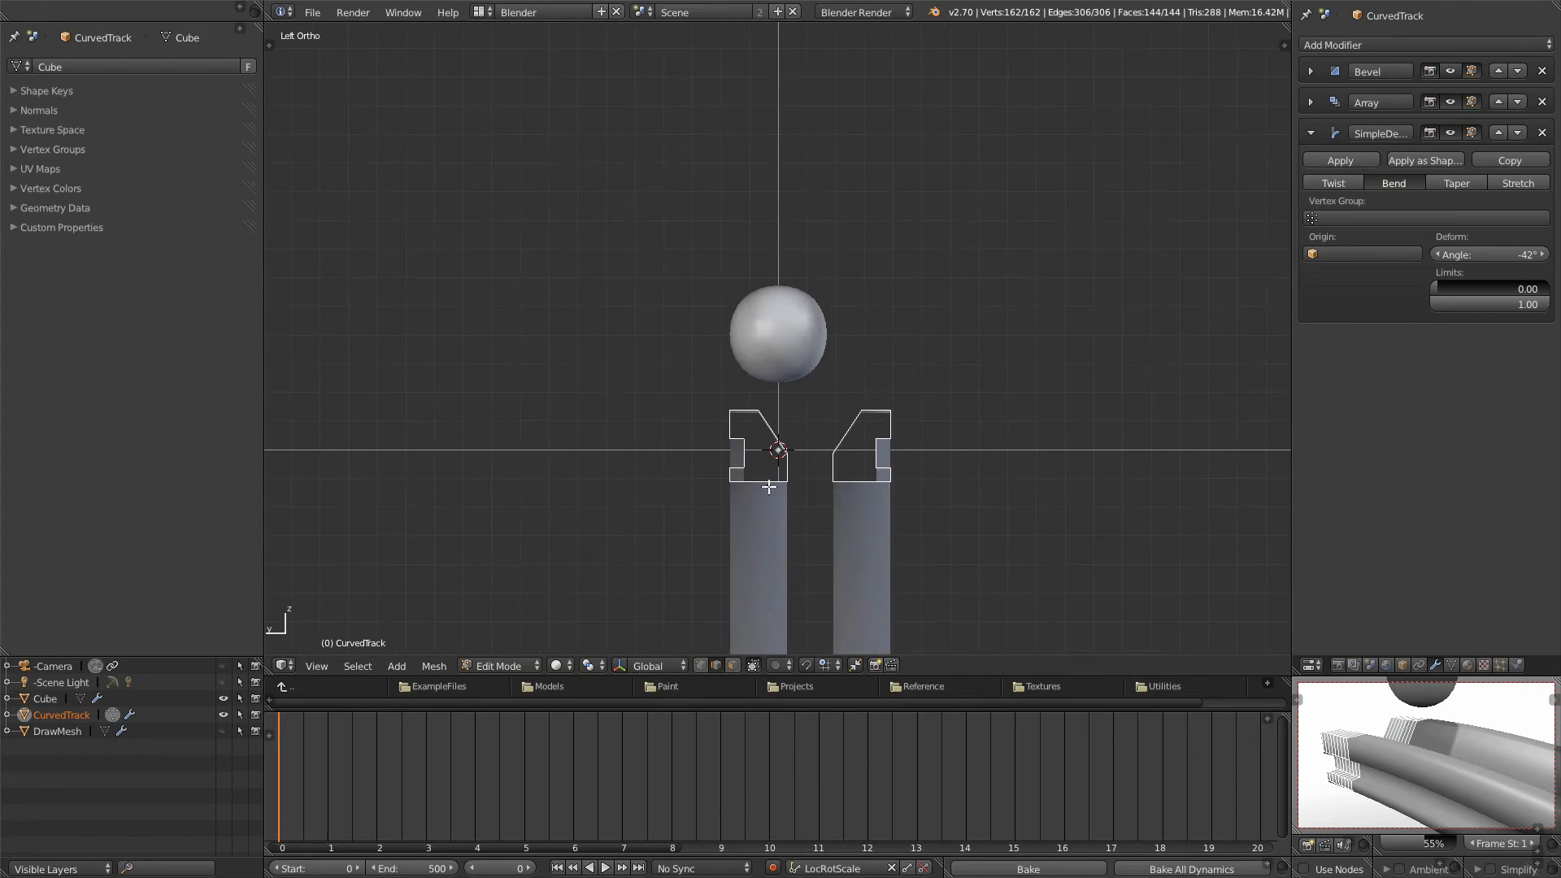
middle_drag(876, 501, 1009, 498)
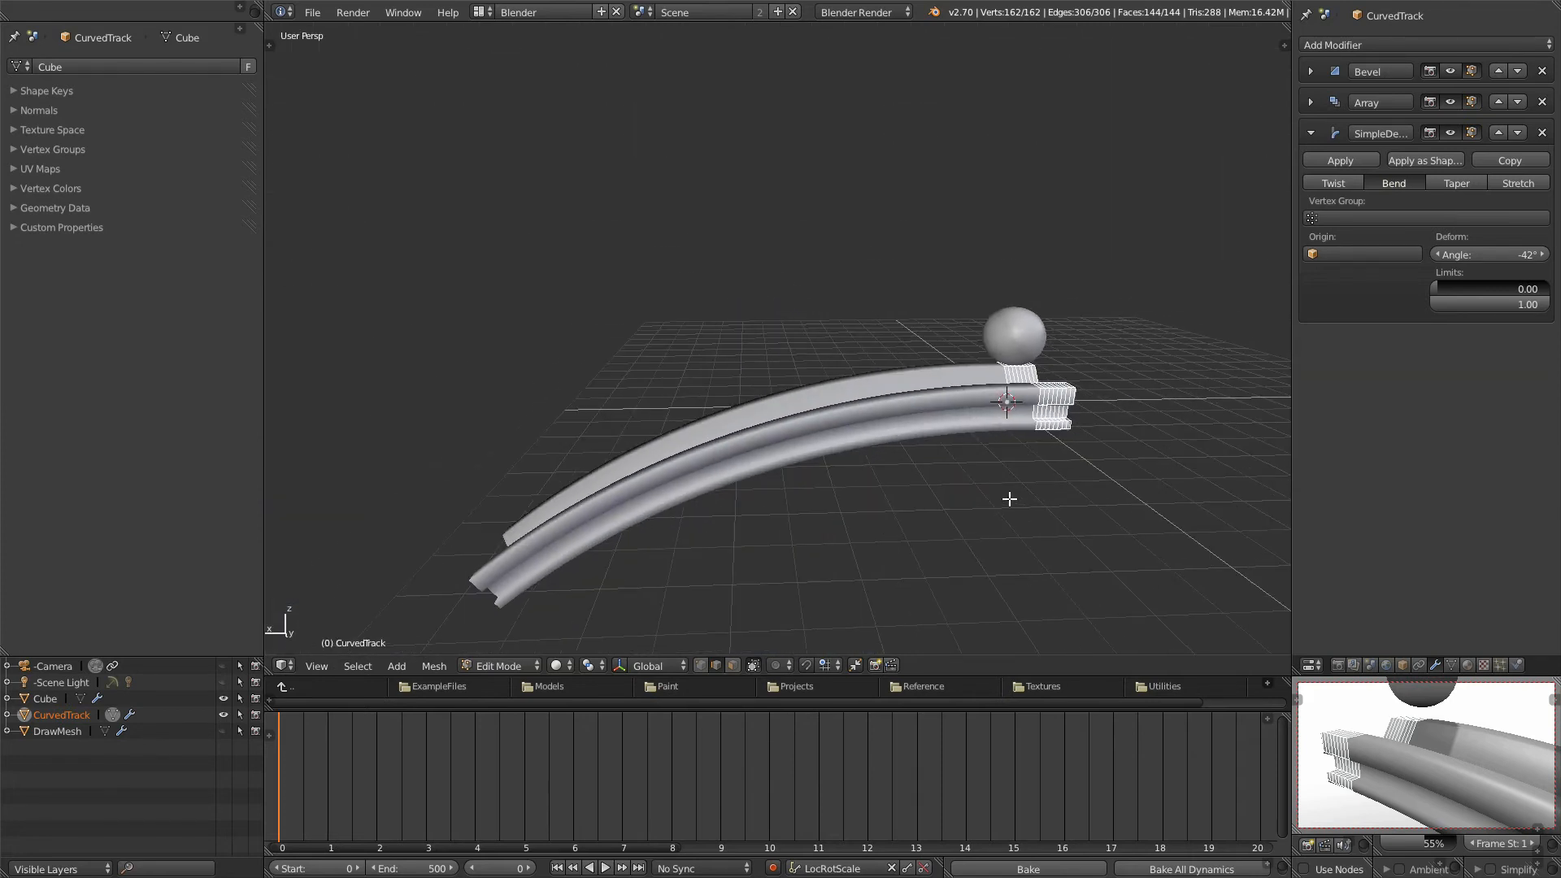
key(Tab)
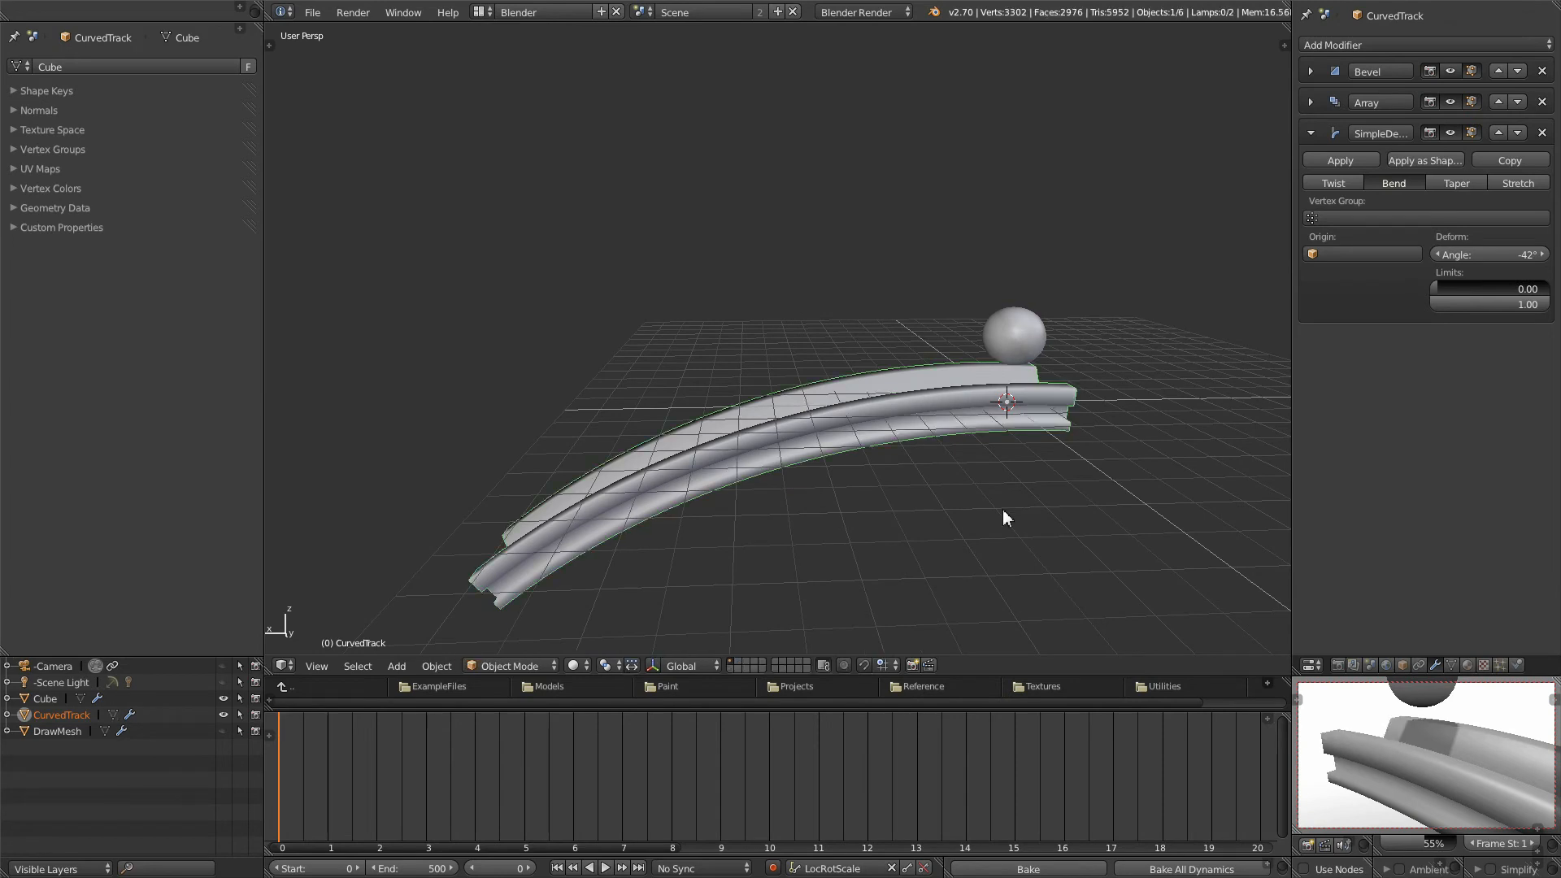
Step: Set CurvedTrack's bend angle to 48° and its Array count to 24, and collapse both modifiers
drag(1525, 259, 34, 237)
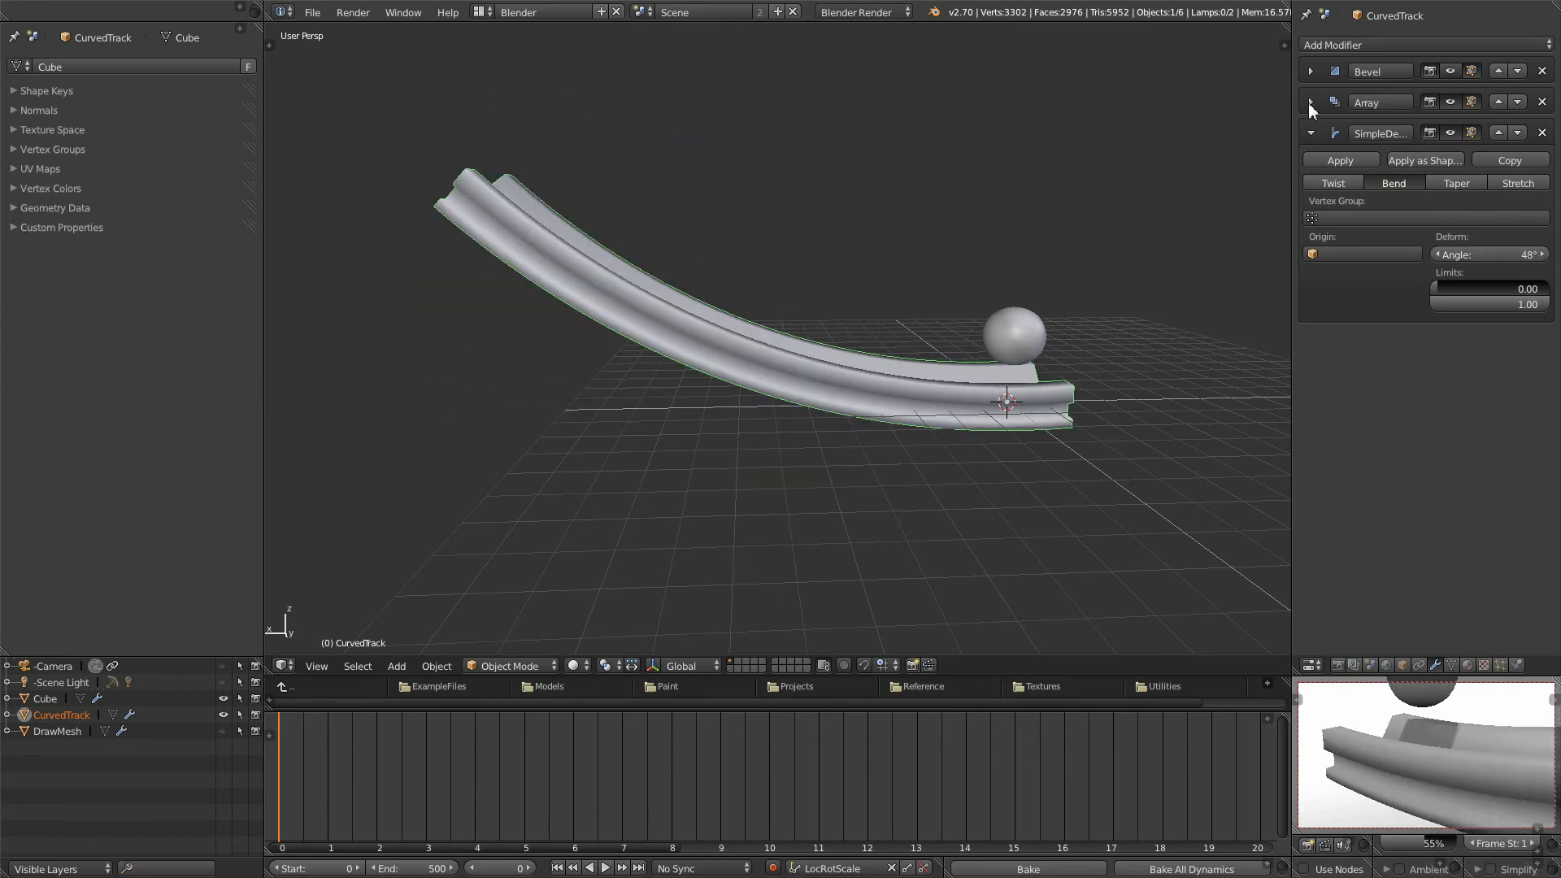
click(1311, 102)
click(1545, 169)
click(1543, 169)
click(1543, 169)
click(1542, 169)
drag(1525, 170, 1530, 171)
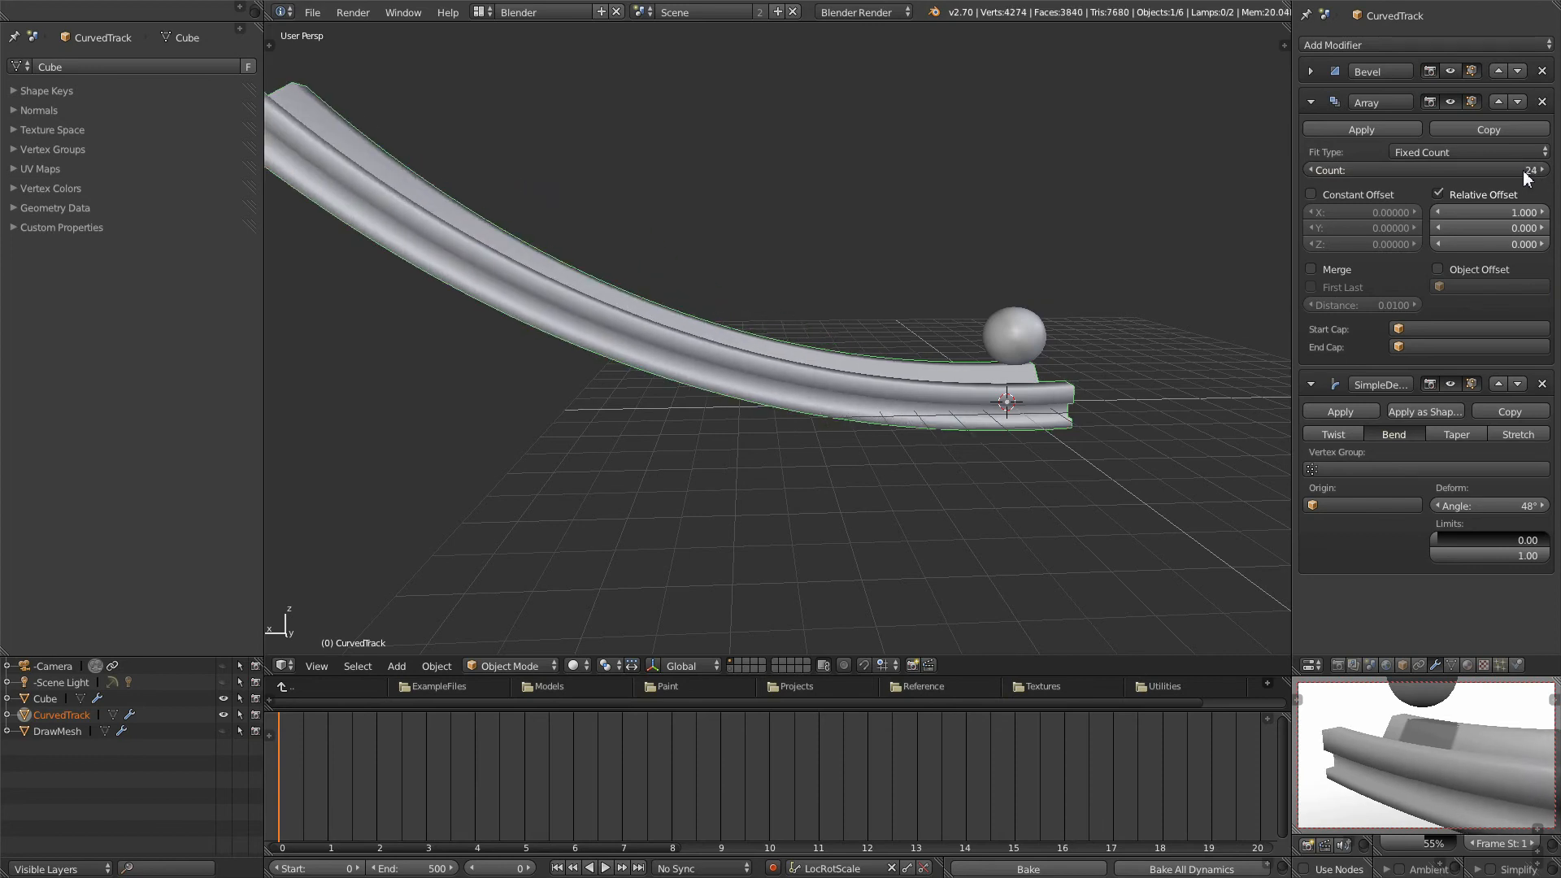
click(1309, 103)
click(1309, 134)
Step: Duplicate the vertically bent CurvedTrack in place and move the copy to layer 11
scroll(979, 534, down, 3)
middle_drag(979, 534, 919, 524)
middle_drag(1033, 319, 929, 430)
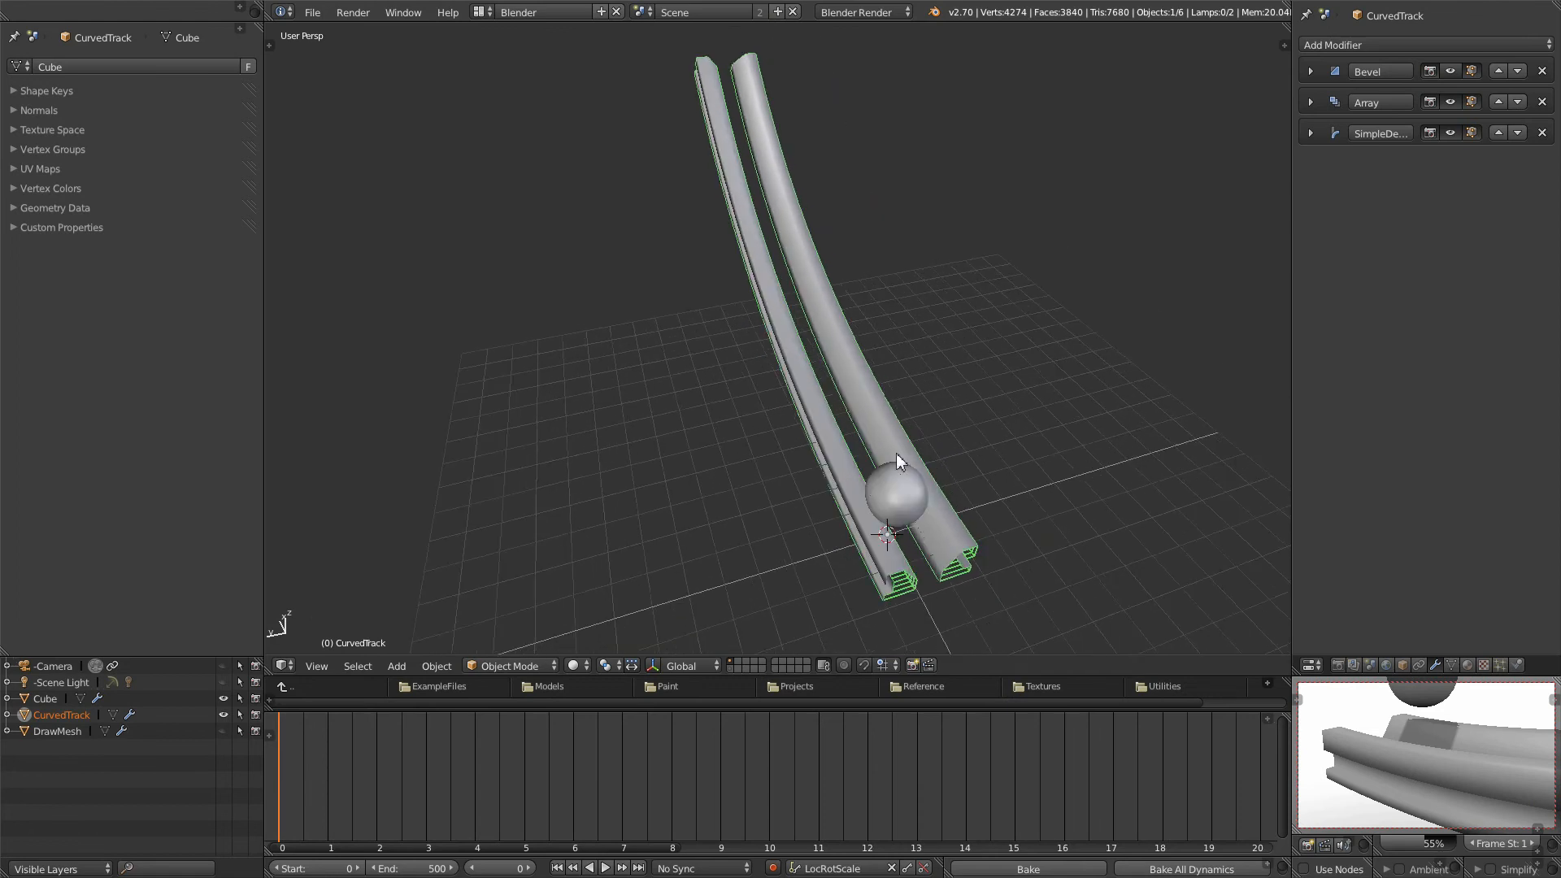
key(shift+d)
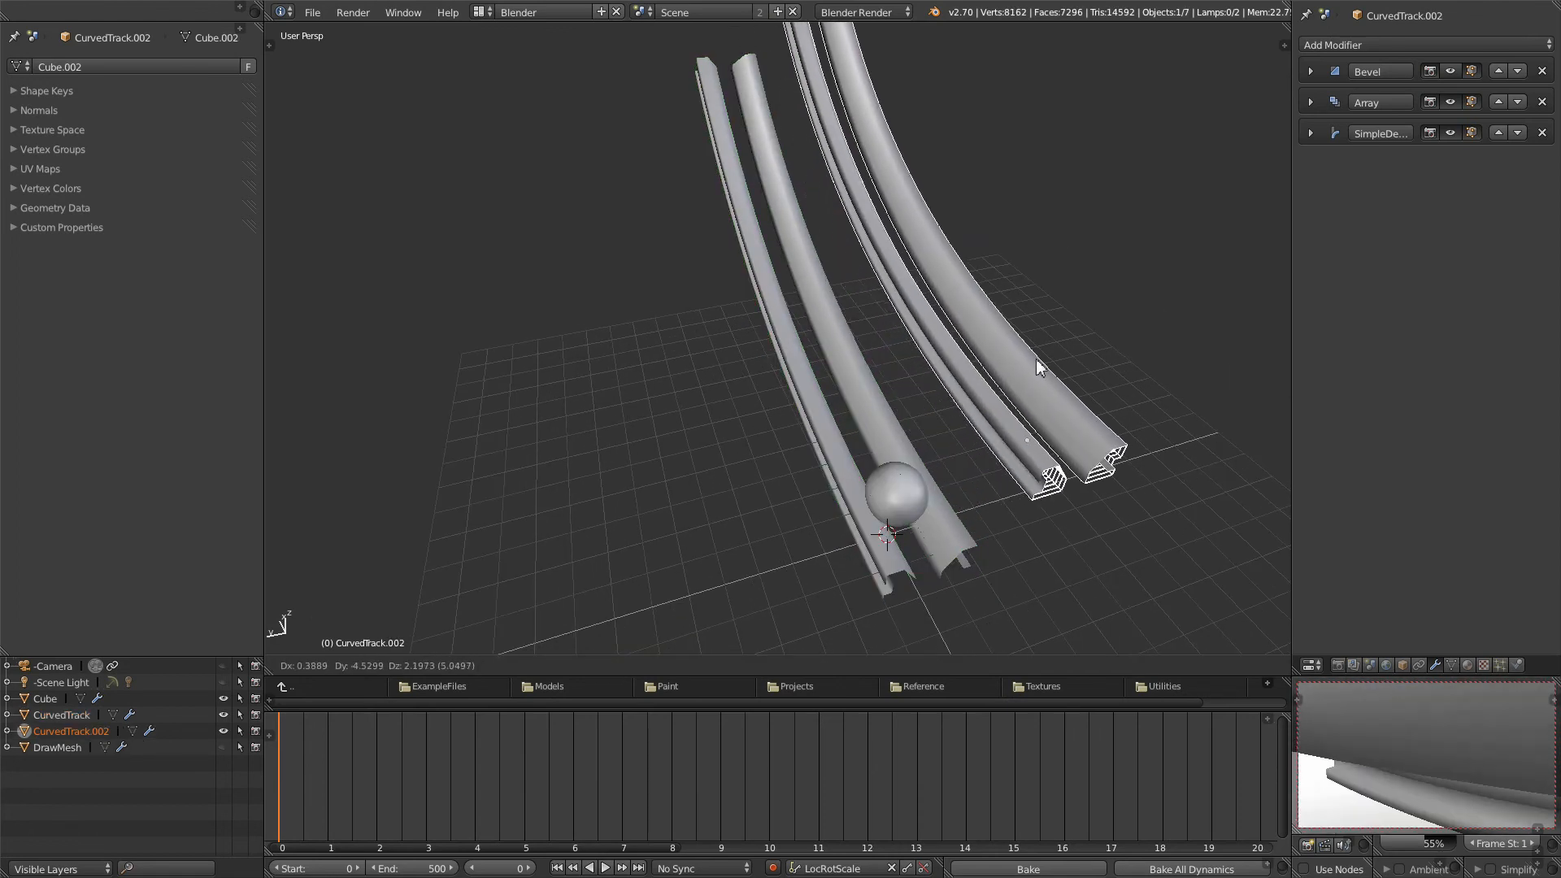
key(Escape)
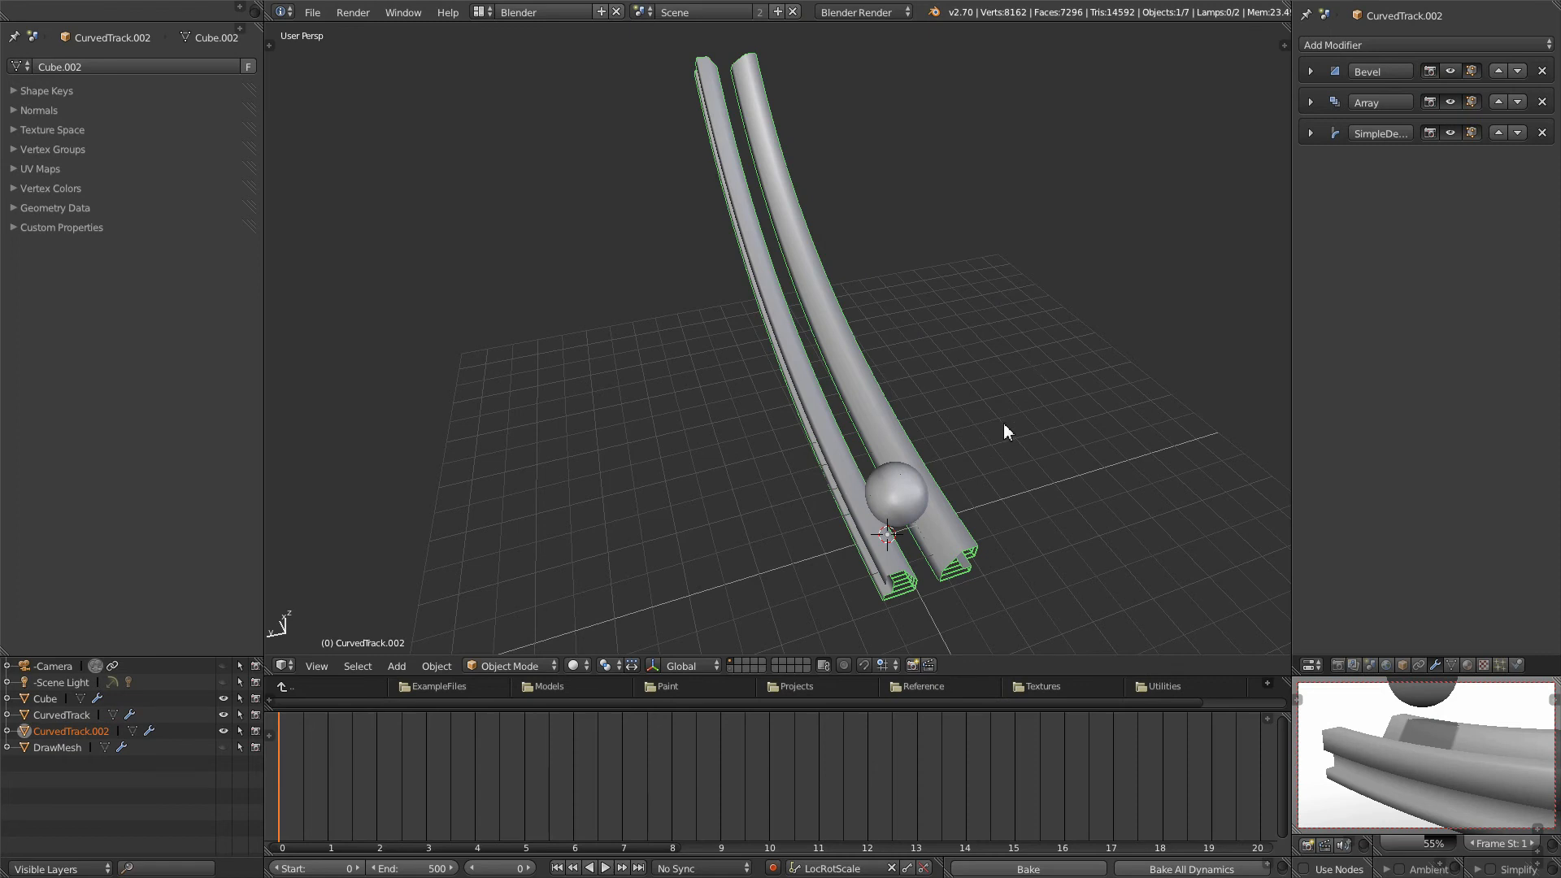
key(m)
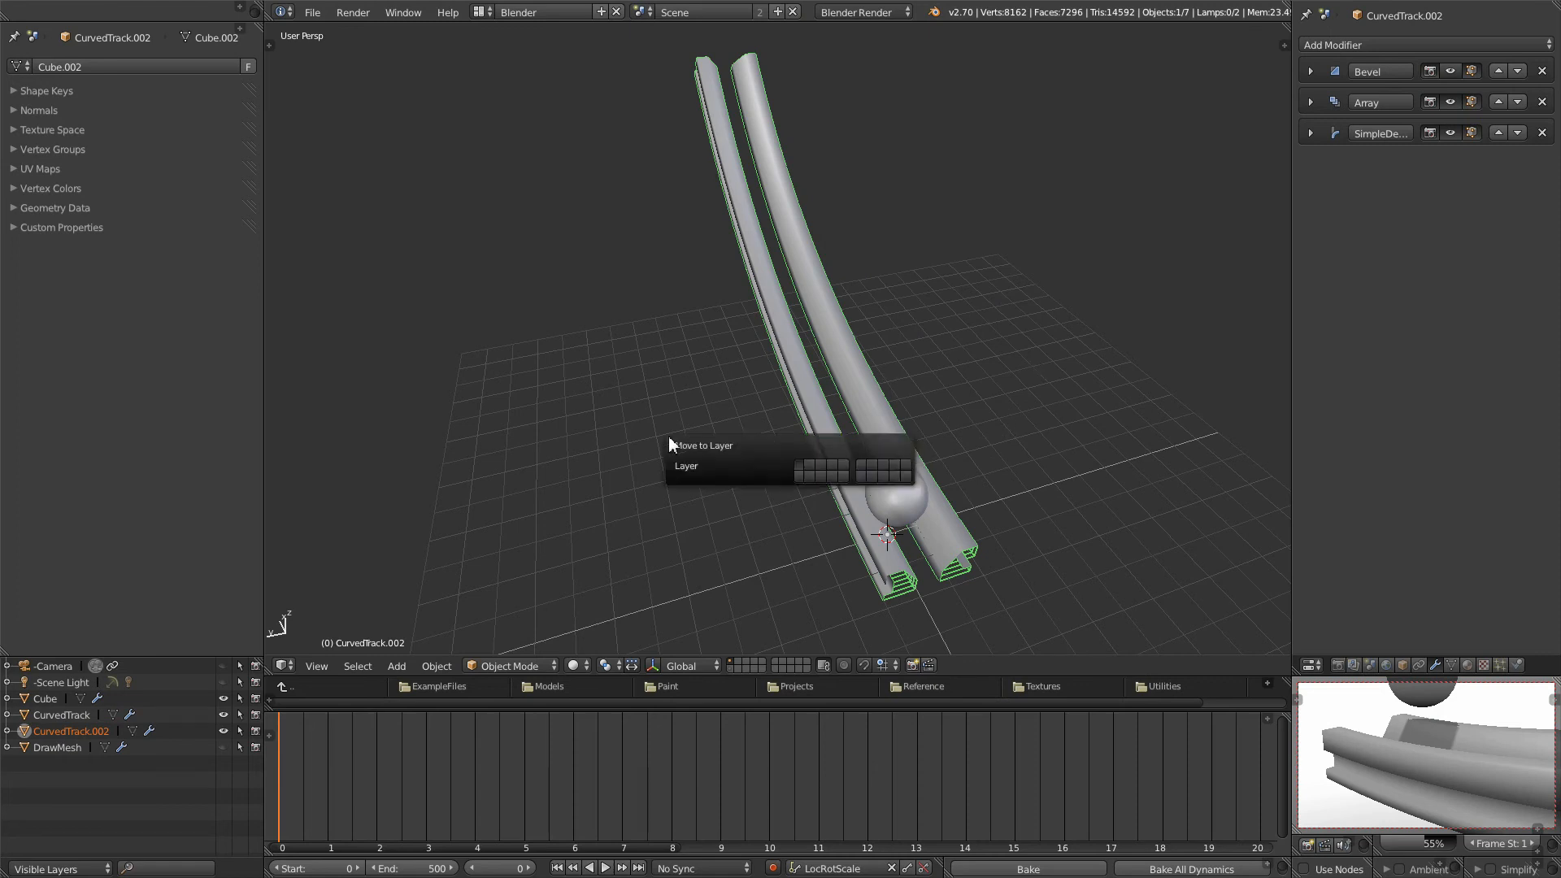
click(800, 472)
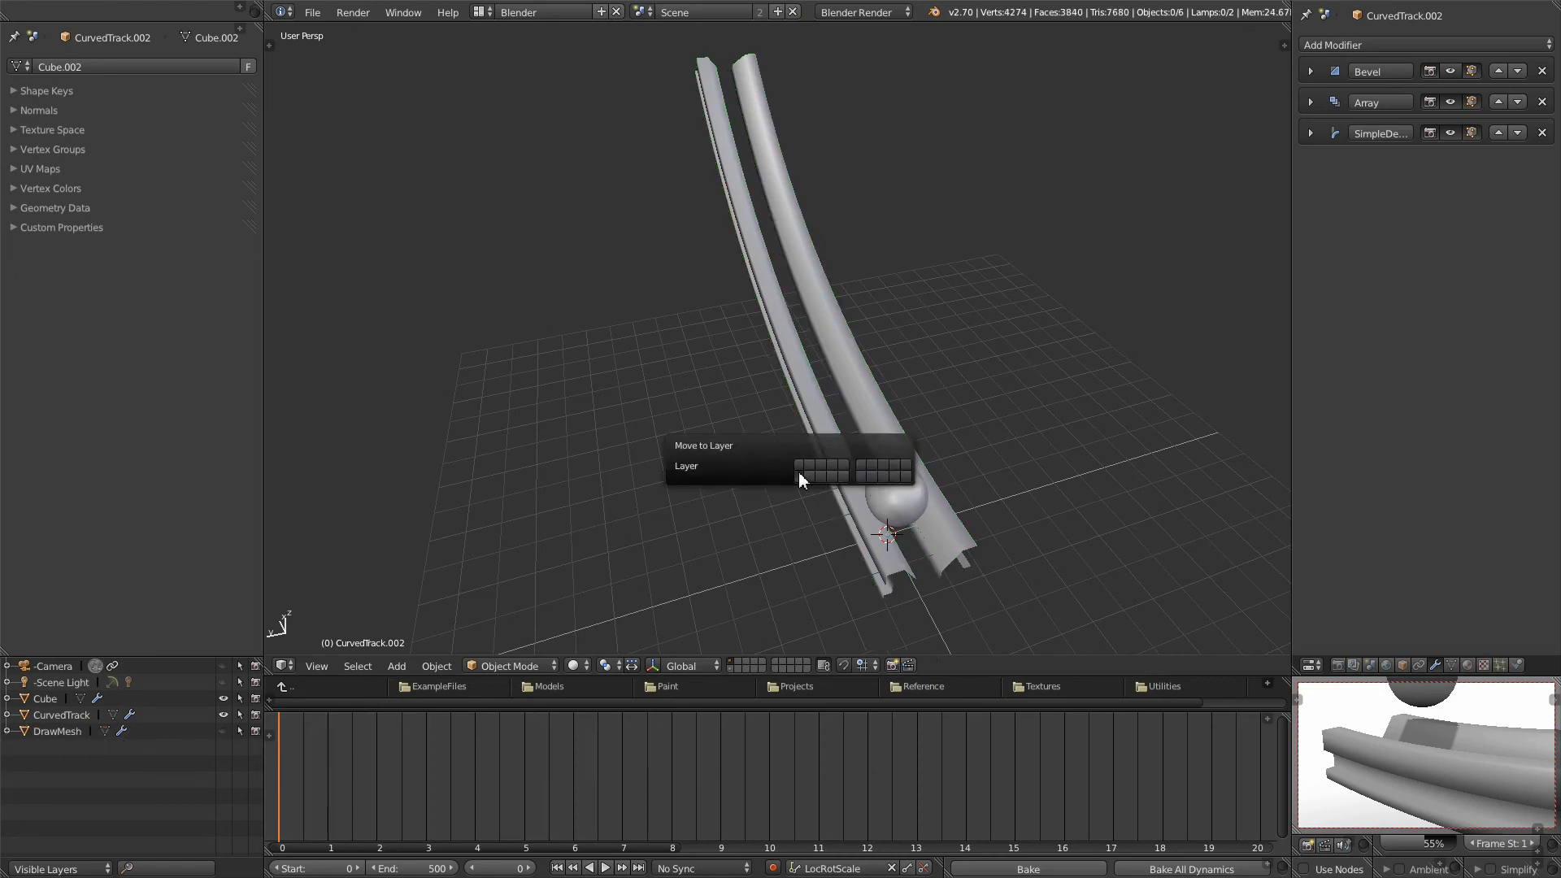
Step: Show layer 11 and, in top orthographic view, move the new copy to just beyond the stored straight and sideways-curved tracks
click(729, 664)
middle_drag(793, 436, 672, 432)
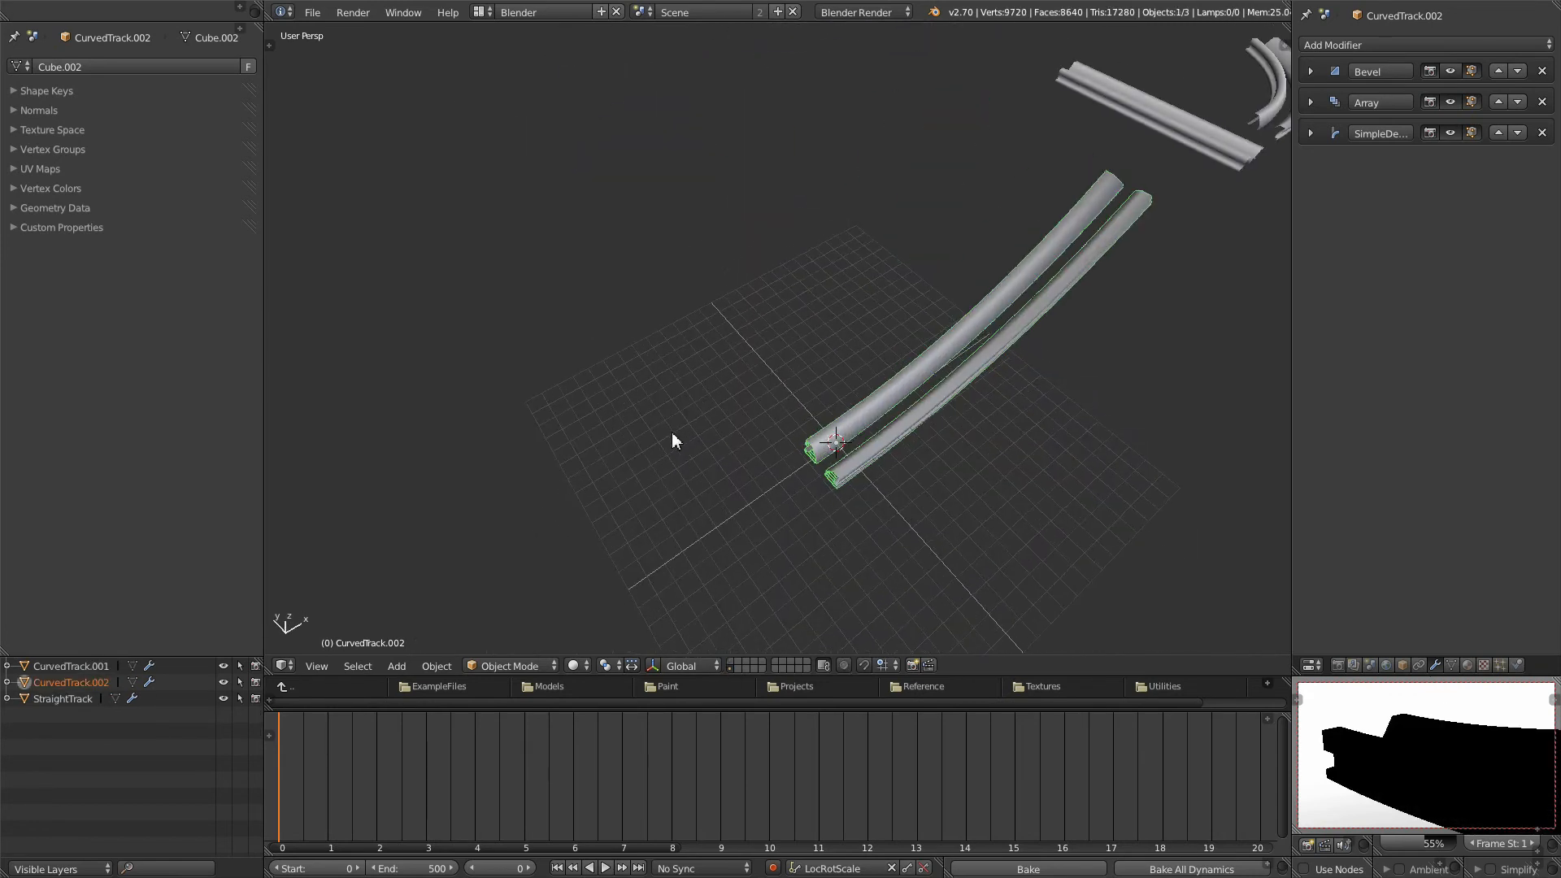
key(KP_7)
scroll(826, 452, down, 3)
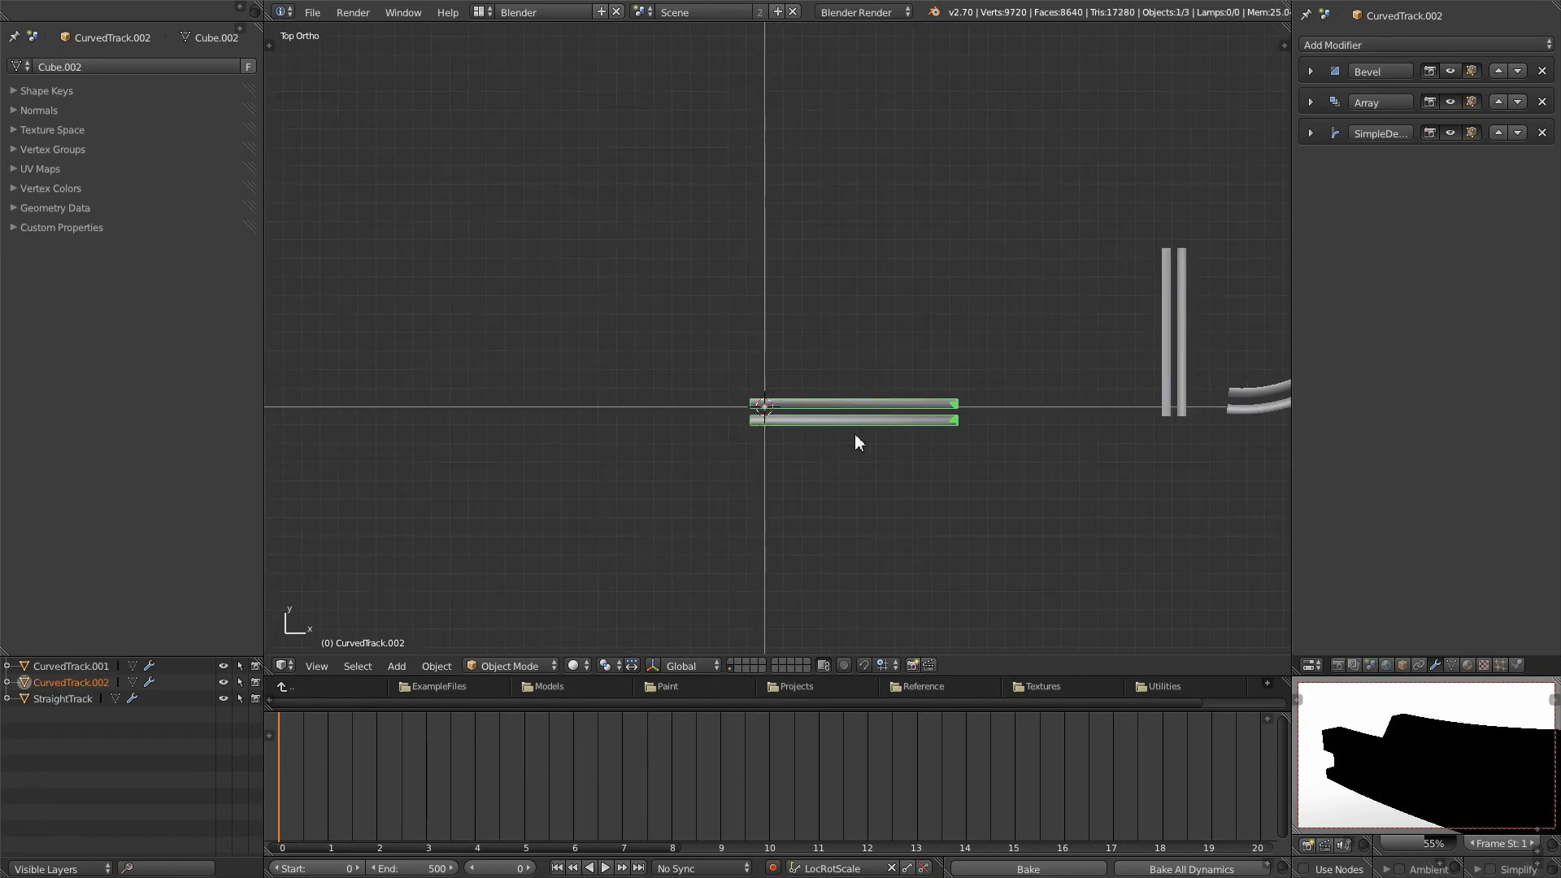
shift+middle_drag(856, 433, 630, 491)
key(g)
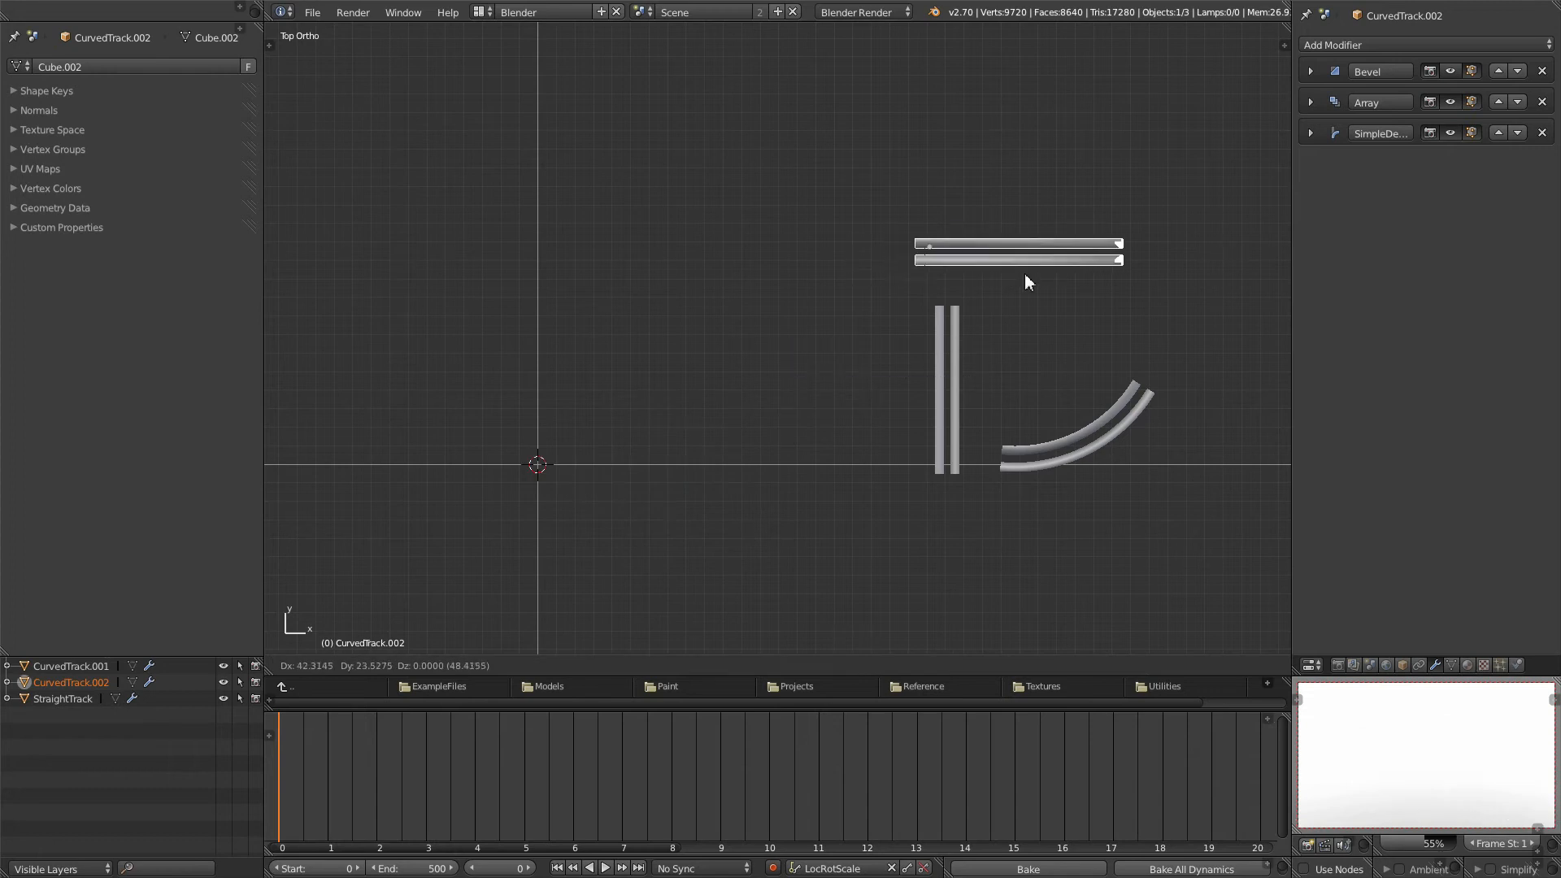
click(1051, 277)
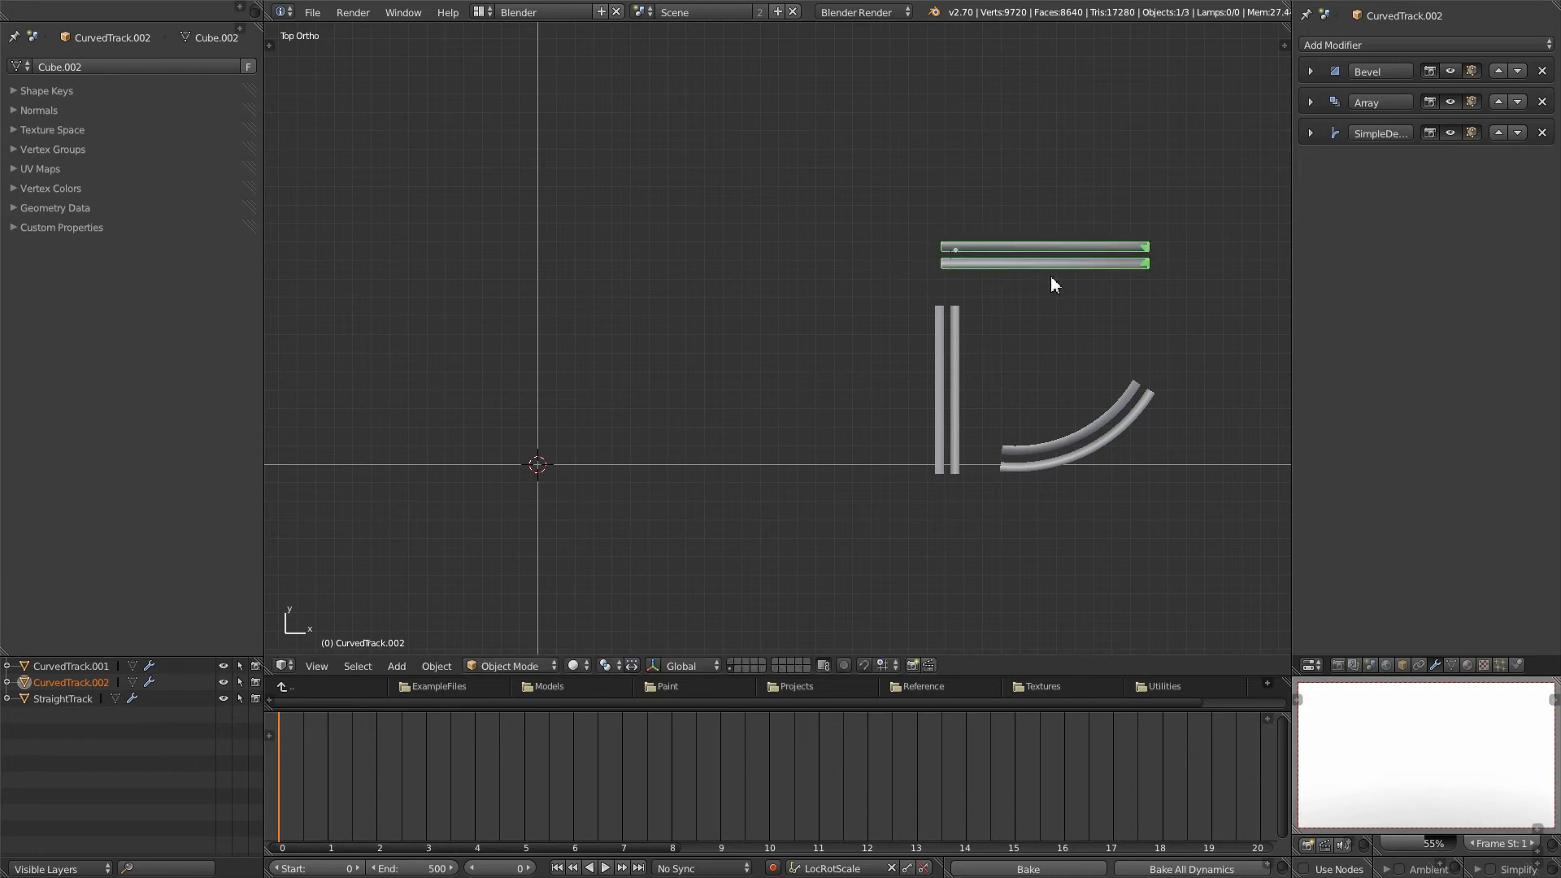
Step: Rename the stored sideways-curved track, CurvedTrack.001, to CurvedTrack
middle_drag(1018, 447, 992, 426)
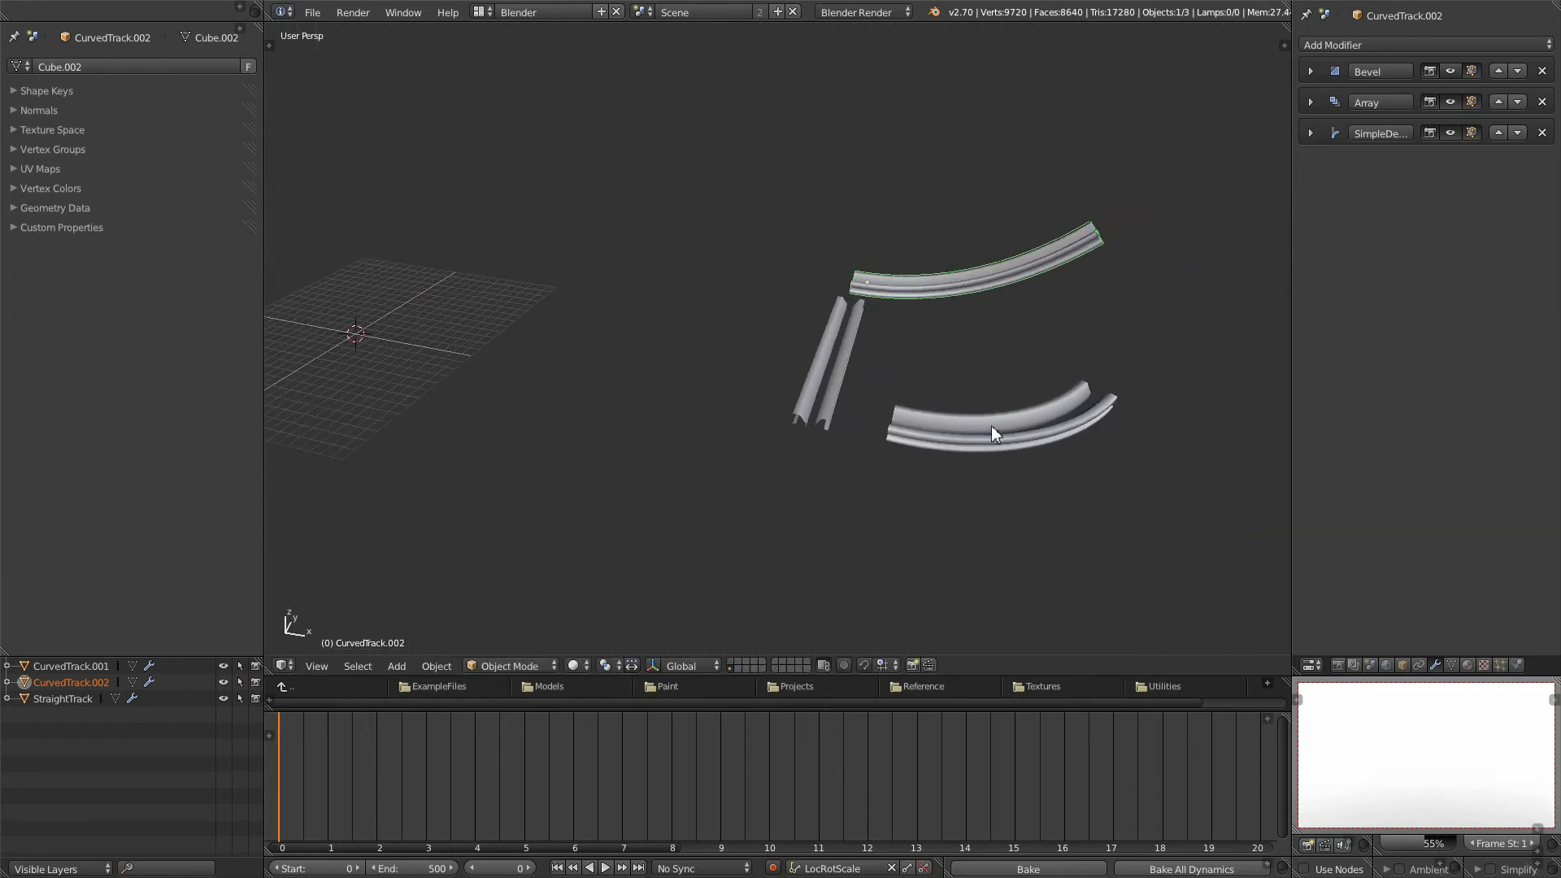
right_click(999, 422)
double_click(90, 667)
text(Curved)
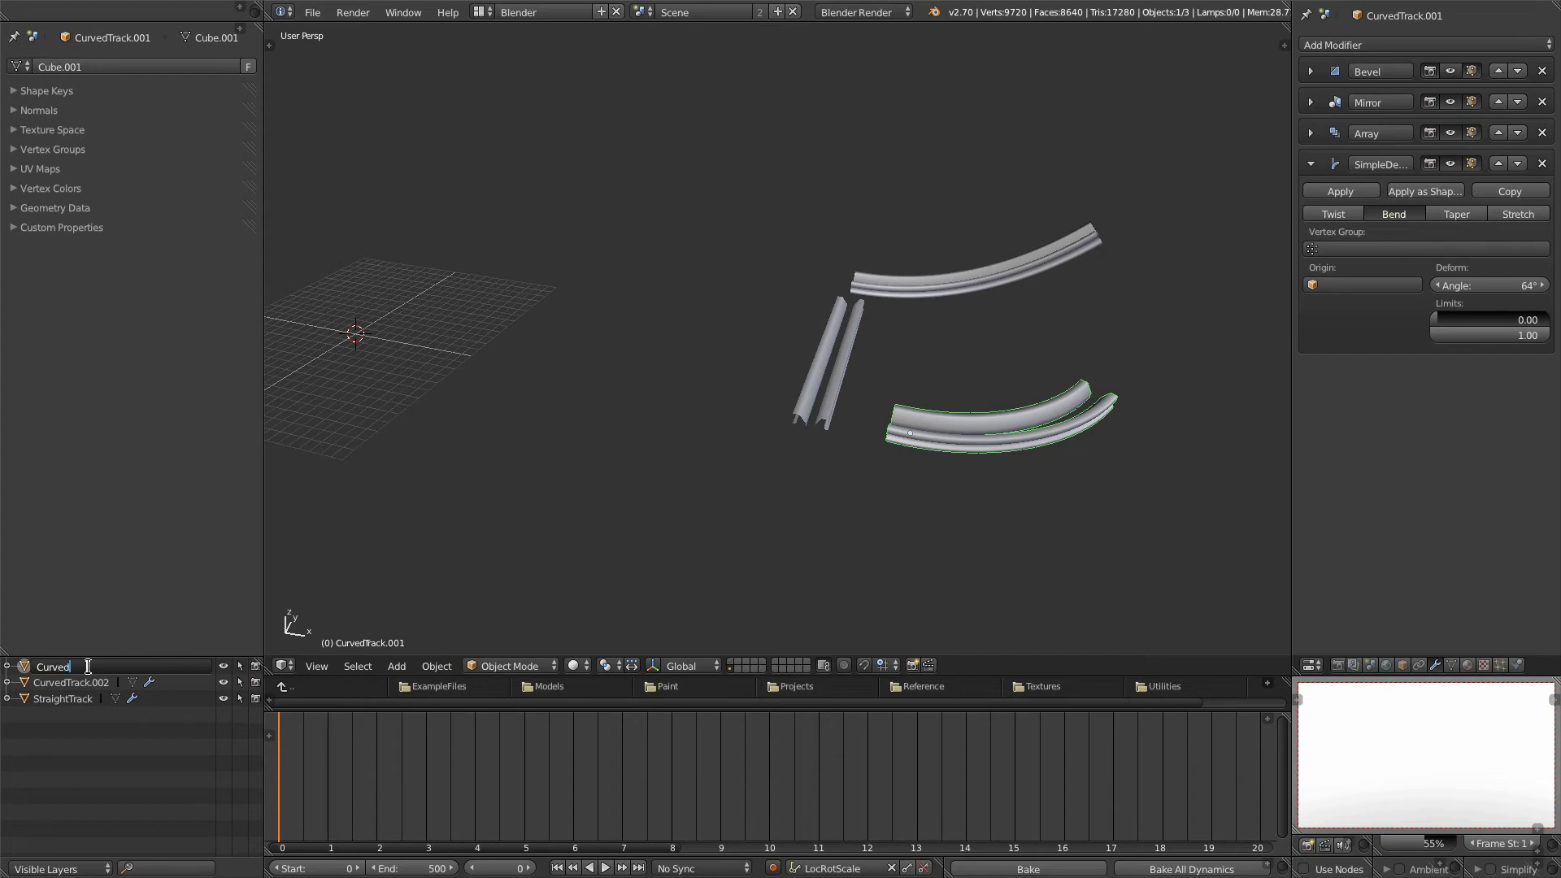
text(Track)
key(Return)
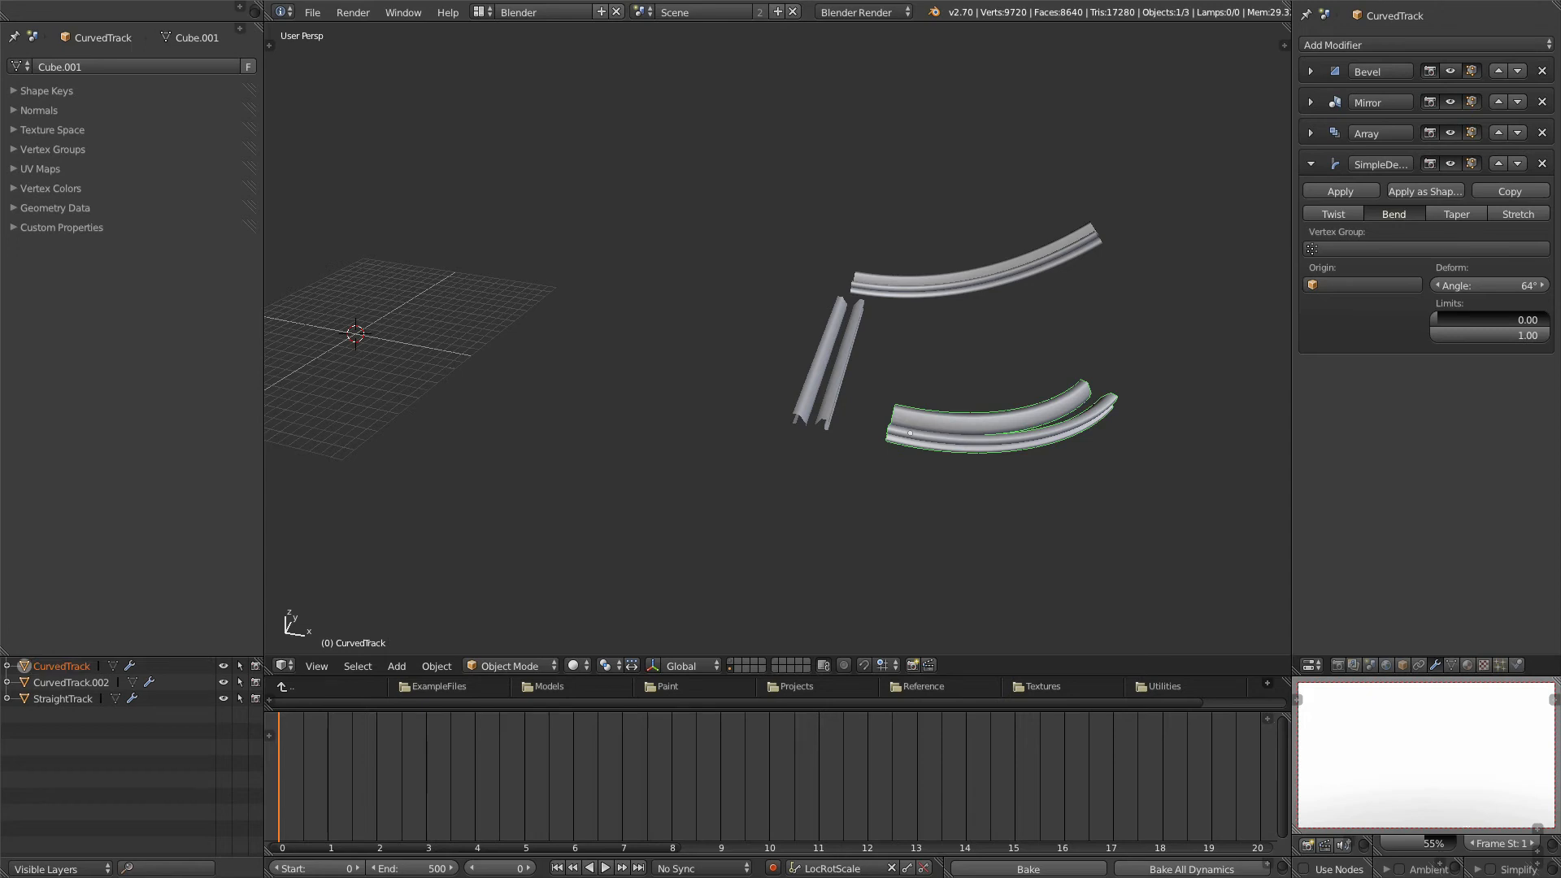
Step: Rename the stored vertically curved track, CurvedTrack.002, to BentTrack
right_click(1023, 267)
middle_drag(871, 376, 3, 540)
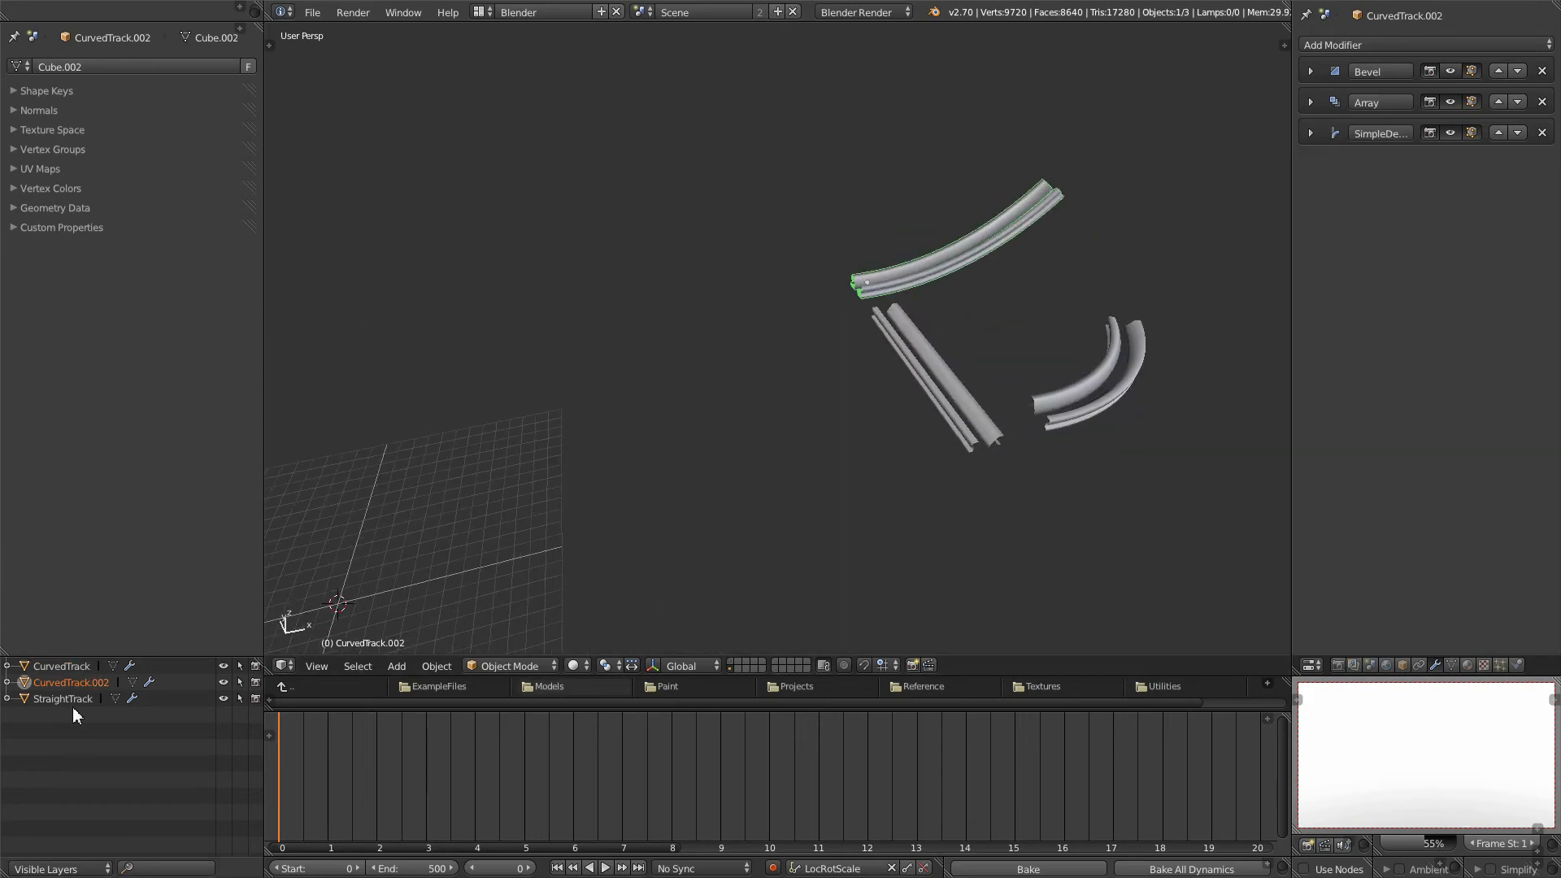
double_click(80, 683)
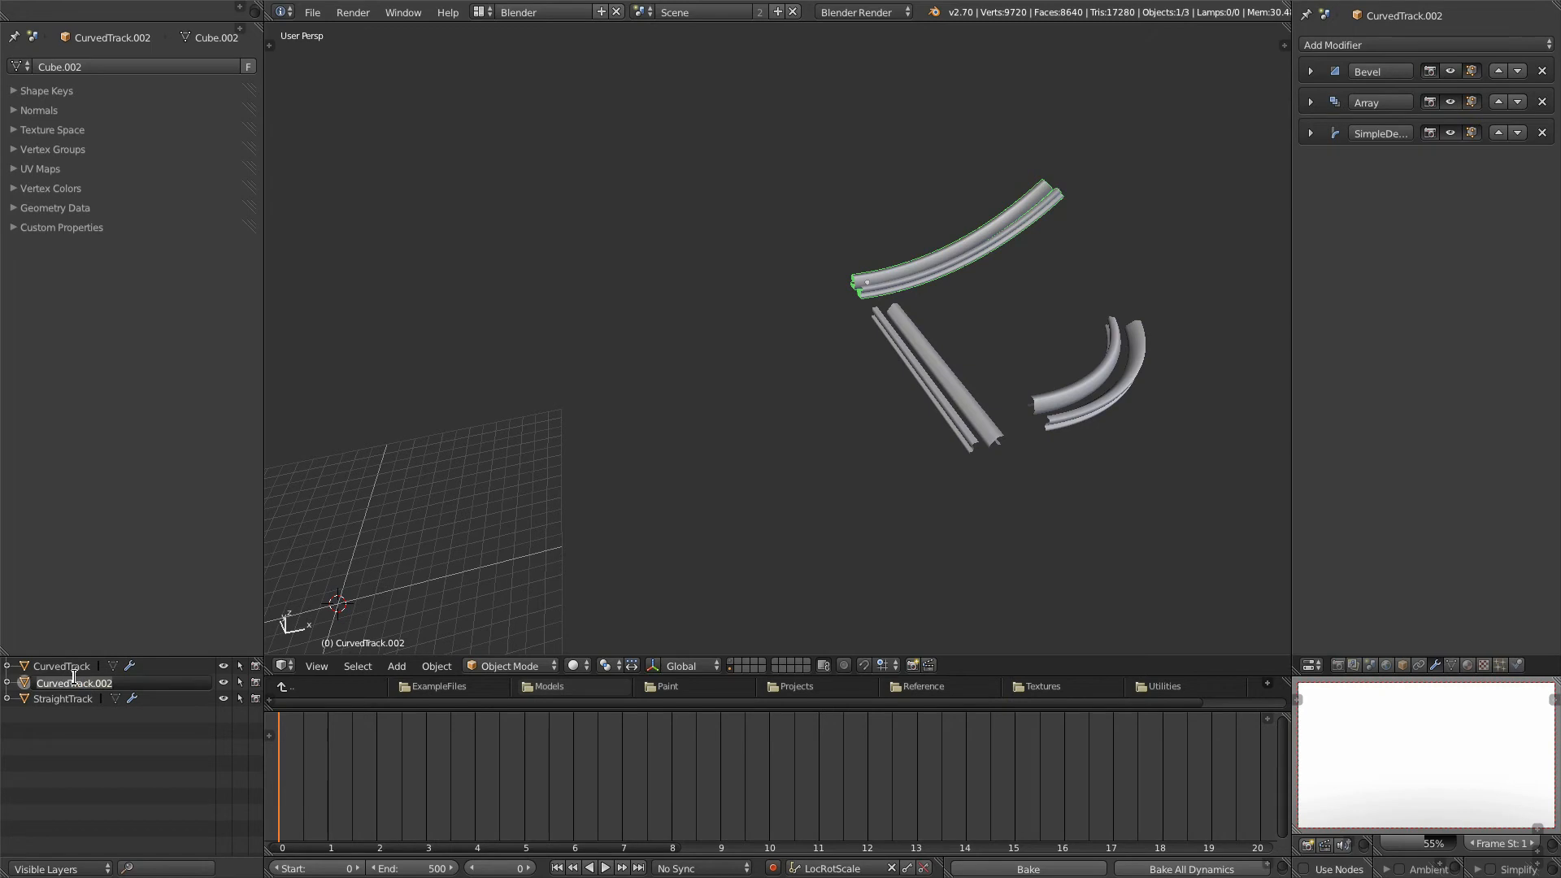
text(BentTrack)
key(Return)
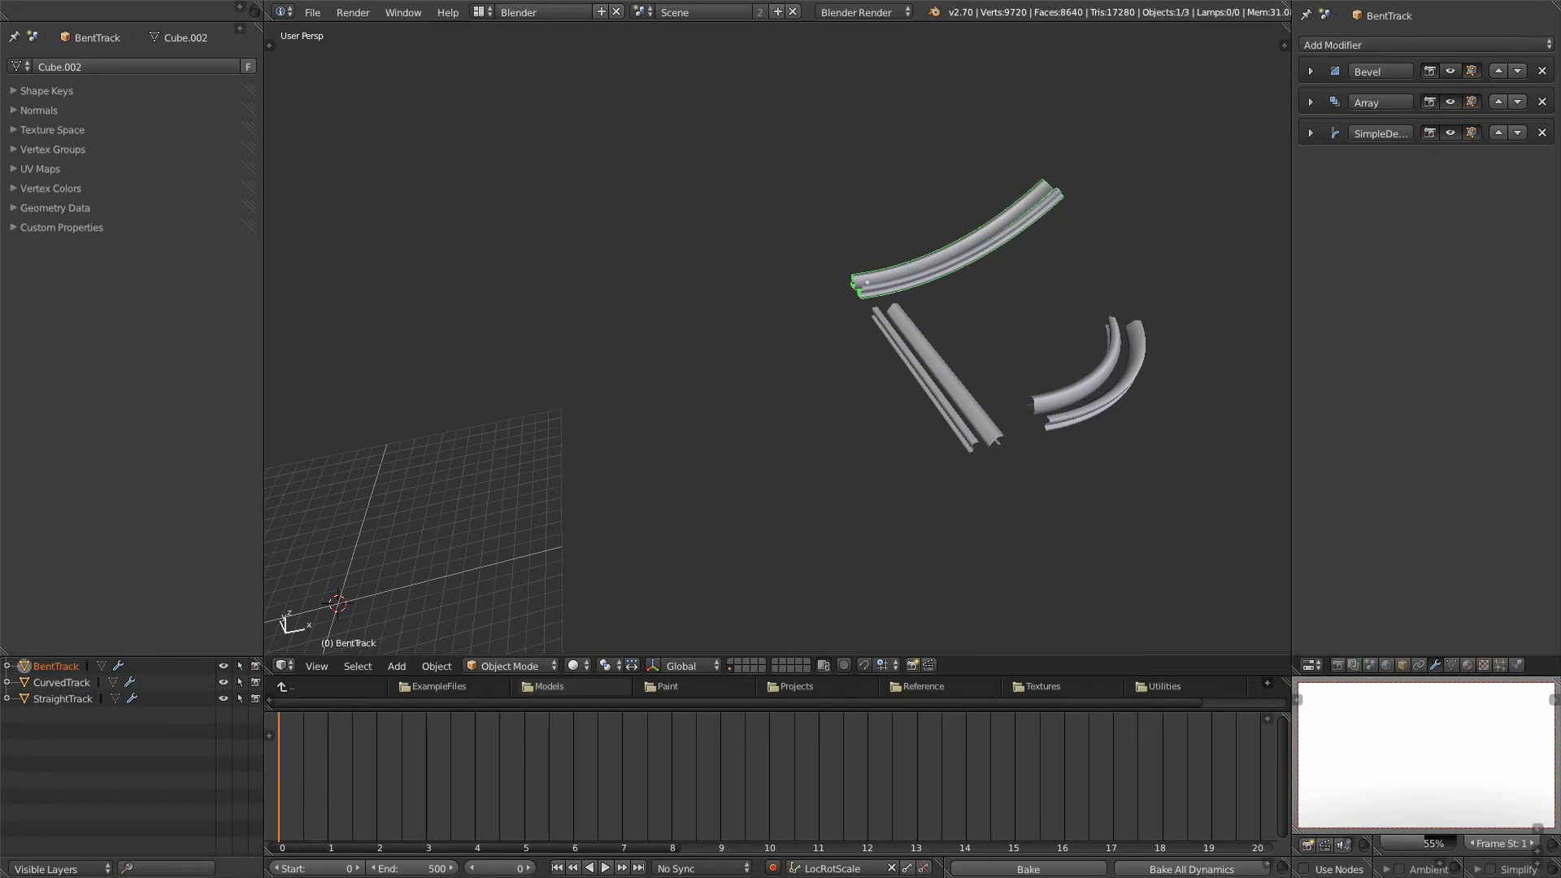
Step: Return to layer 1 and delete the working curved track beneath the ball
middle_drag(544, 546, 768, 660)
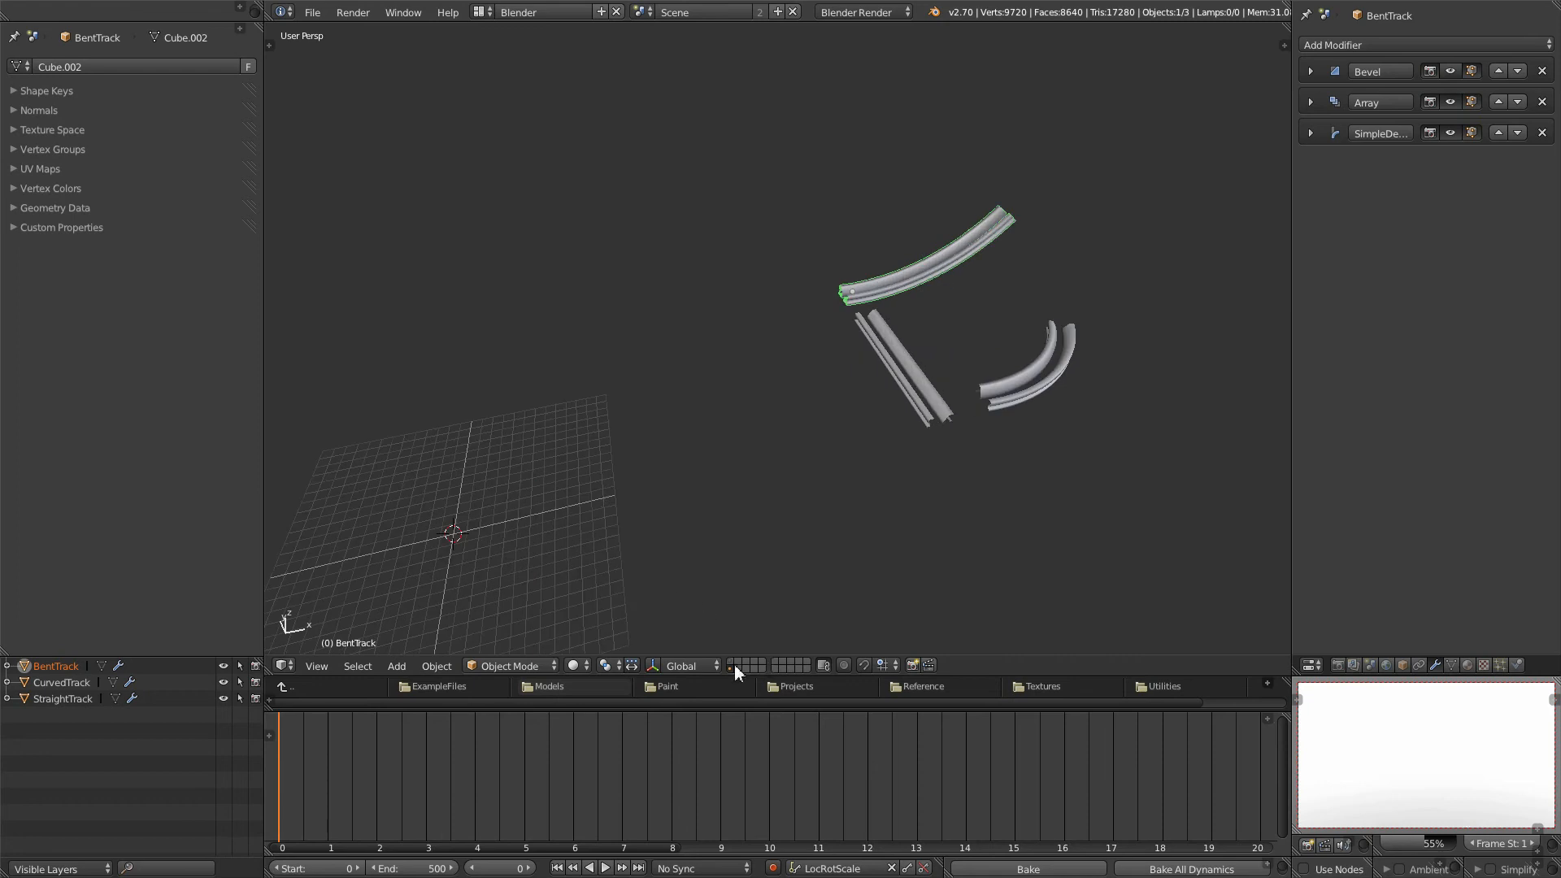
click(733, 662)
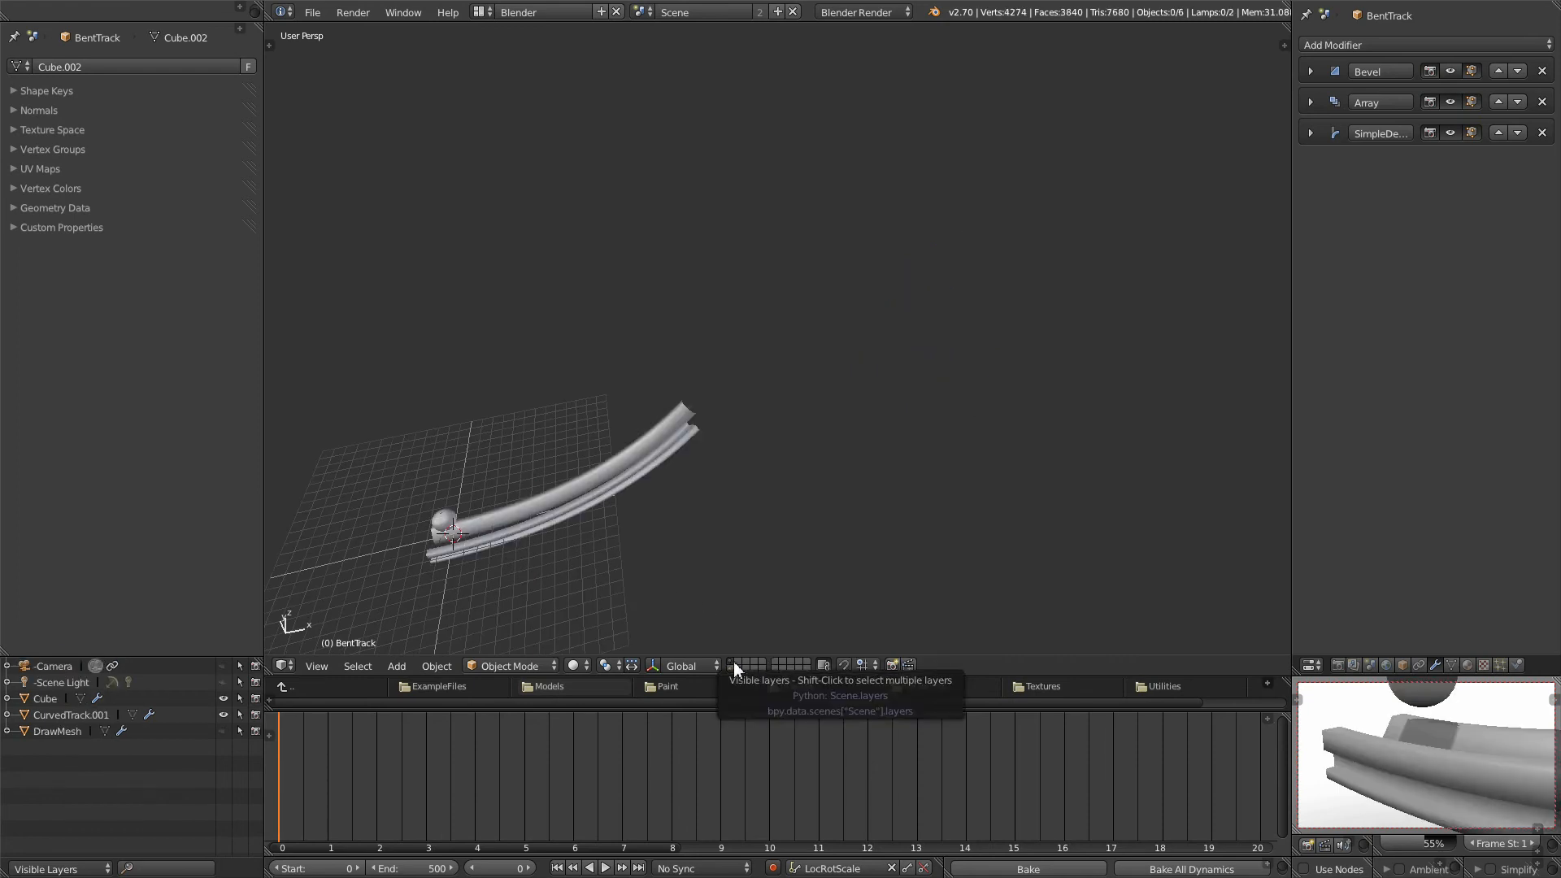
key(Home)
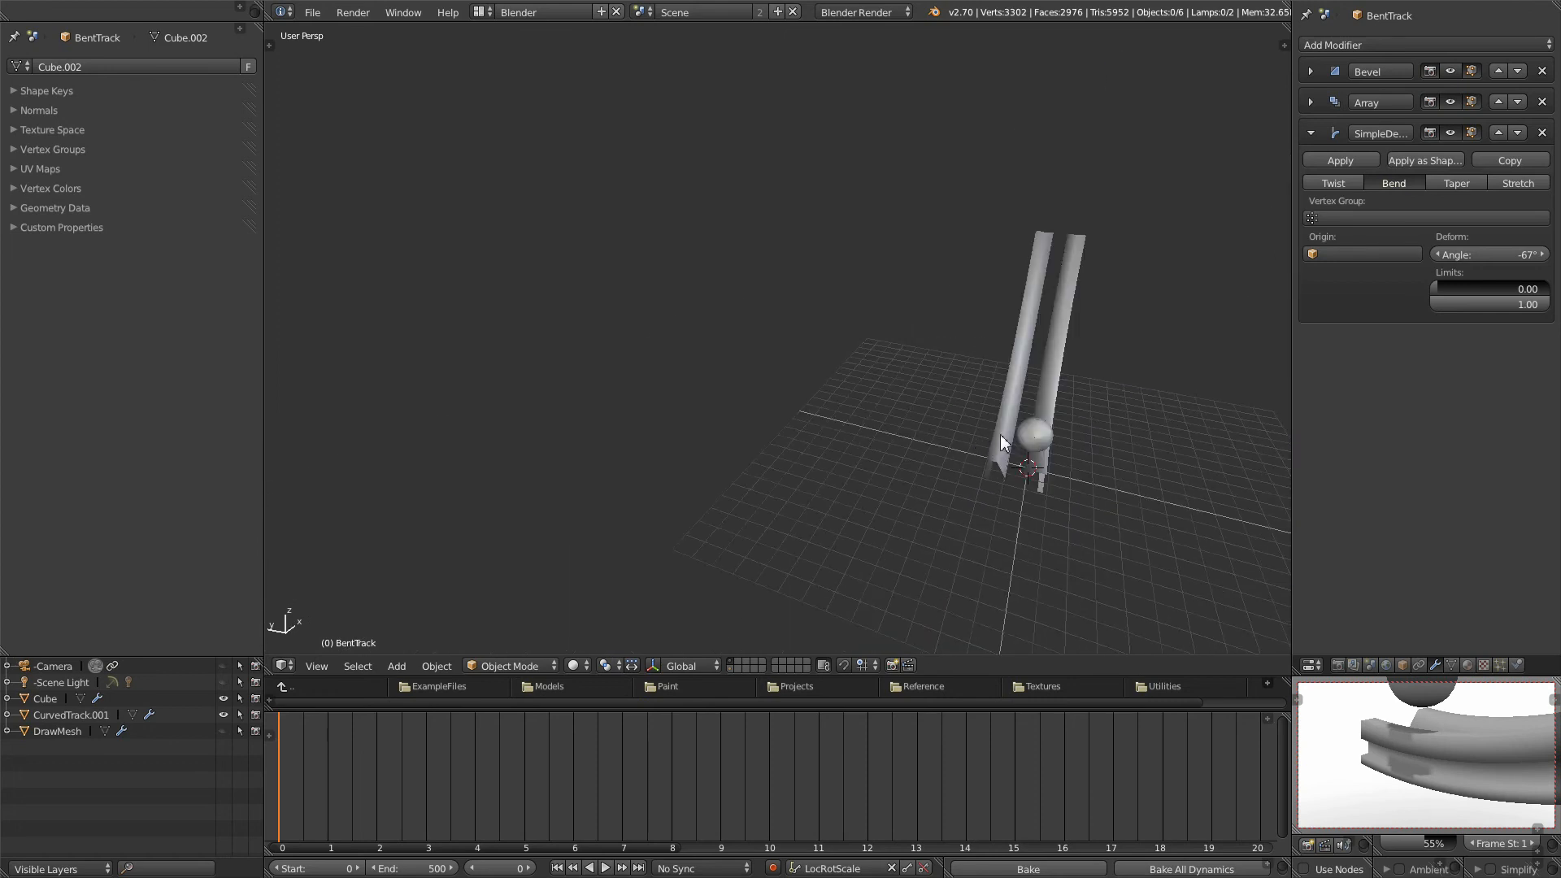
middle_drag(1001, 443, 942, 449)
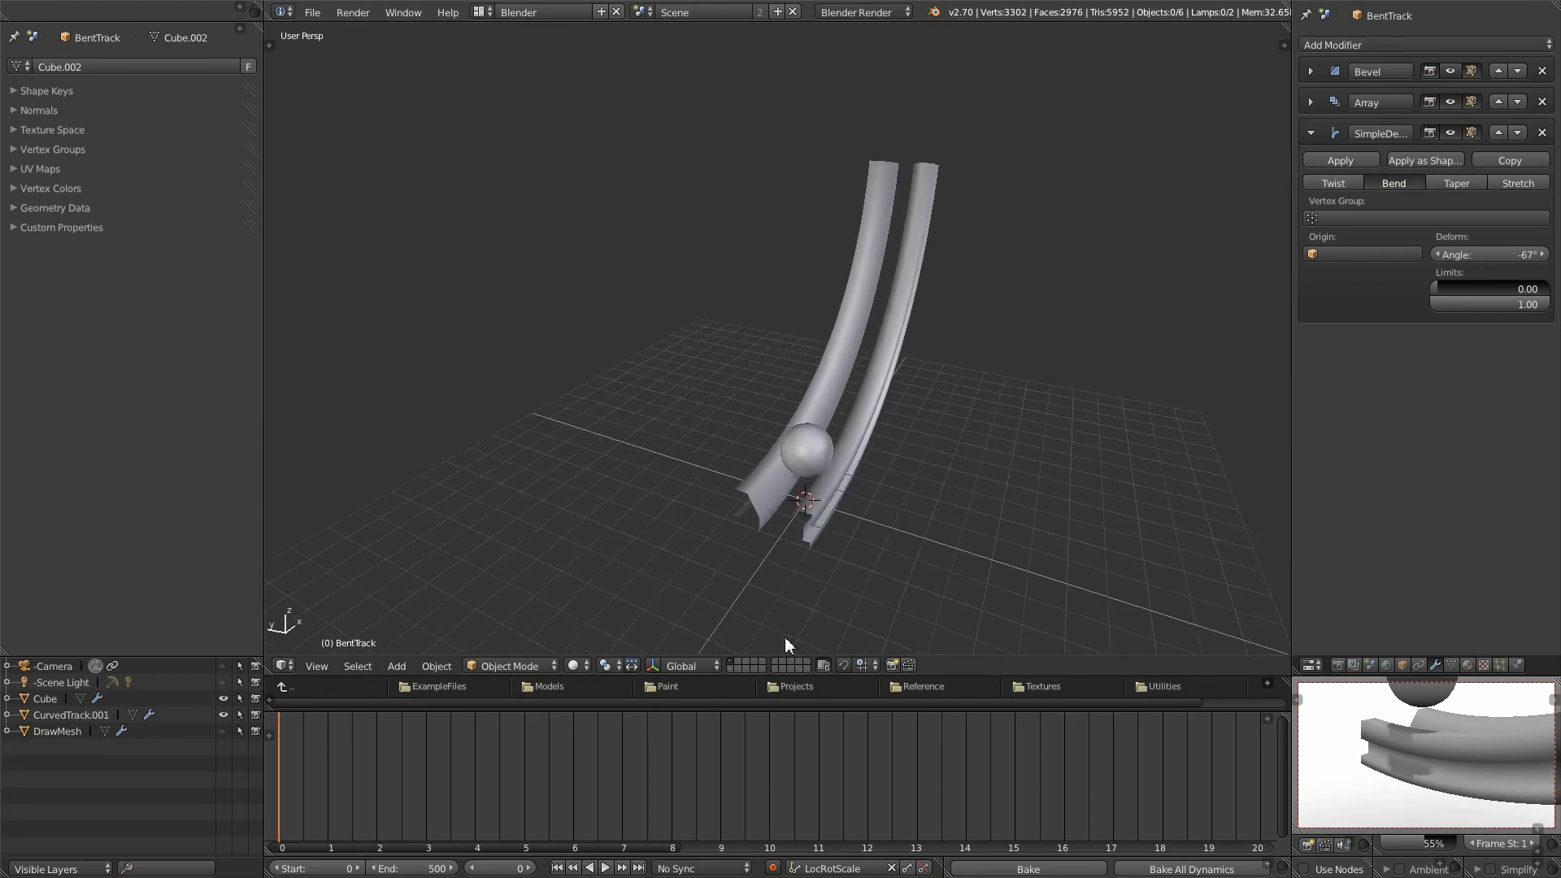
right_click(891, 370)
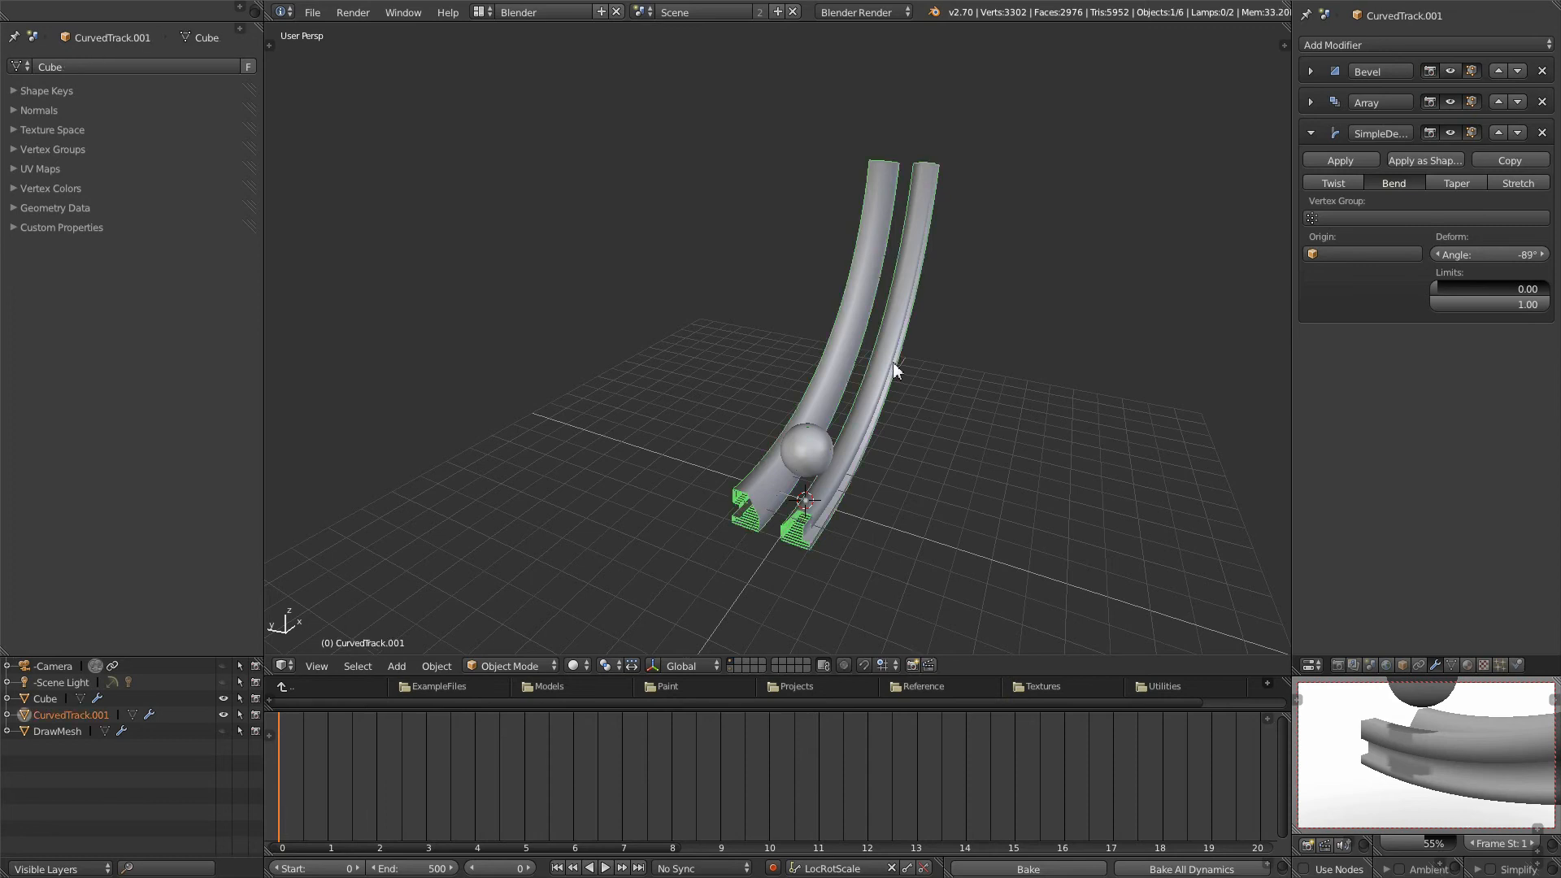
key(Delete)
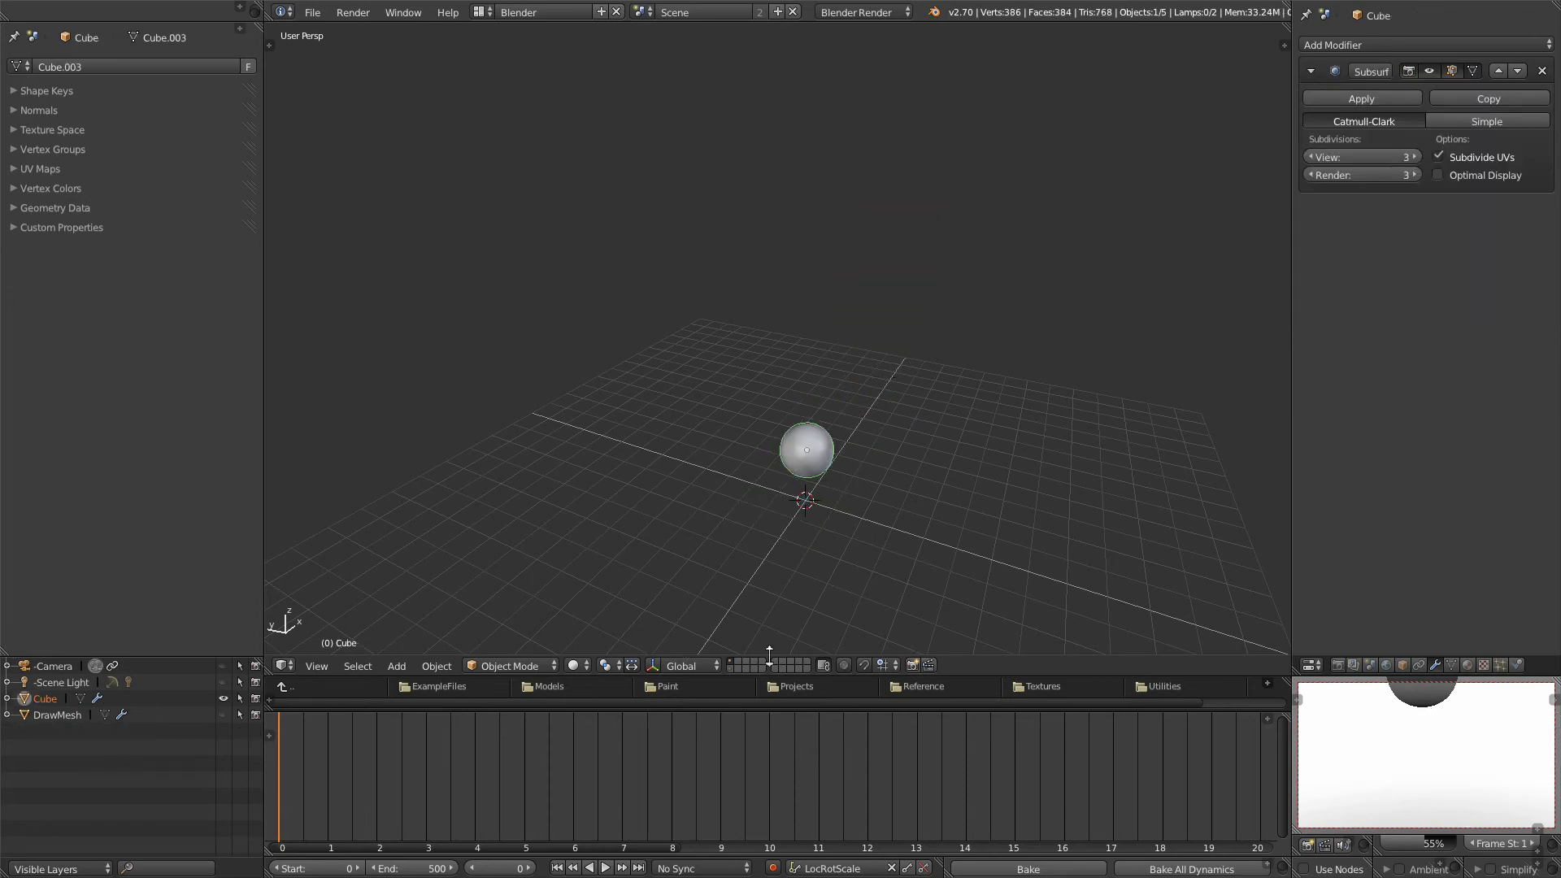
Step: Show layer 11, select all three stored track pieces and move them to layer 1
click(730, 668)
scroll(957, 447, down, 2)
scroll(1000, 342, up, 5)
scroll(1017, 301, down, 5)
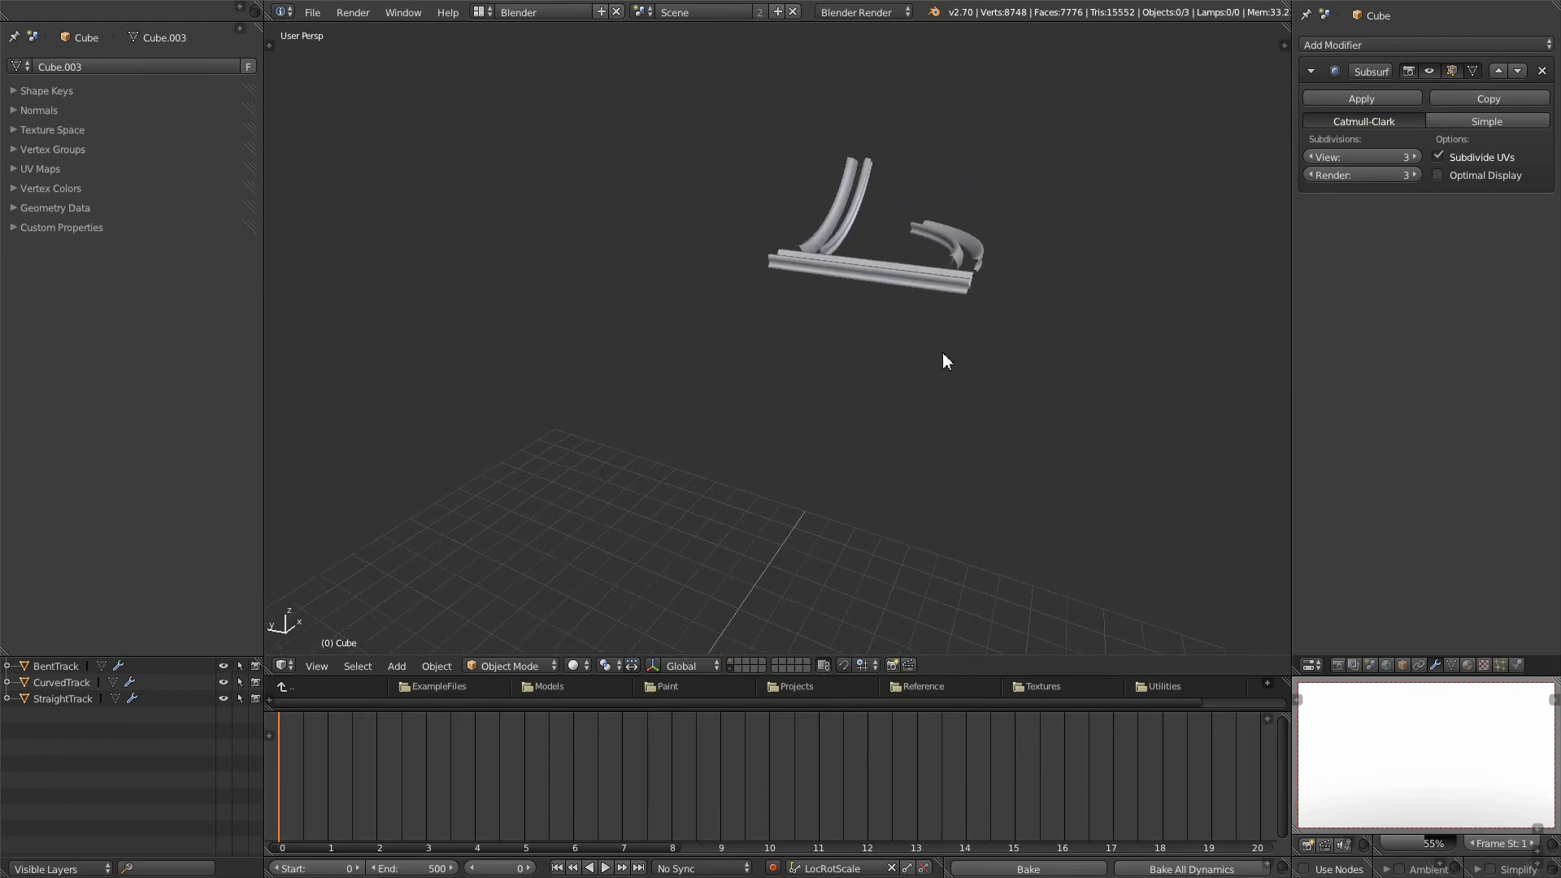
scroll(953, 336, up, 2)
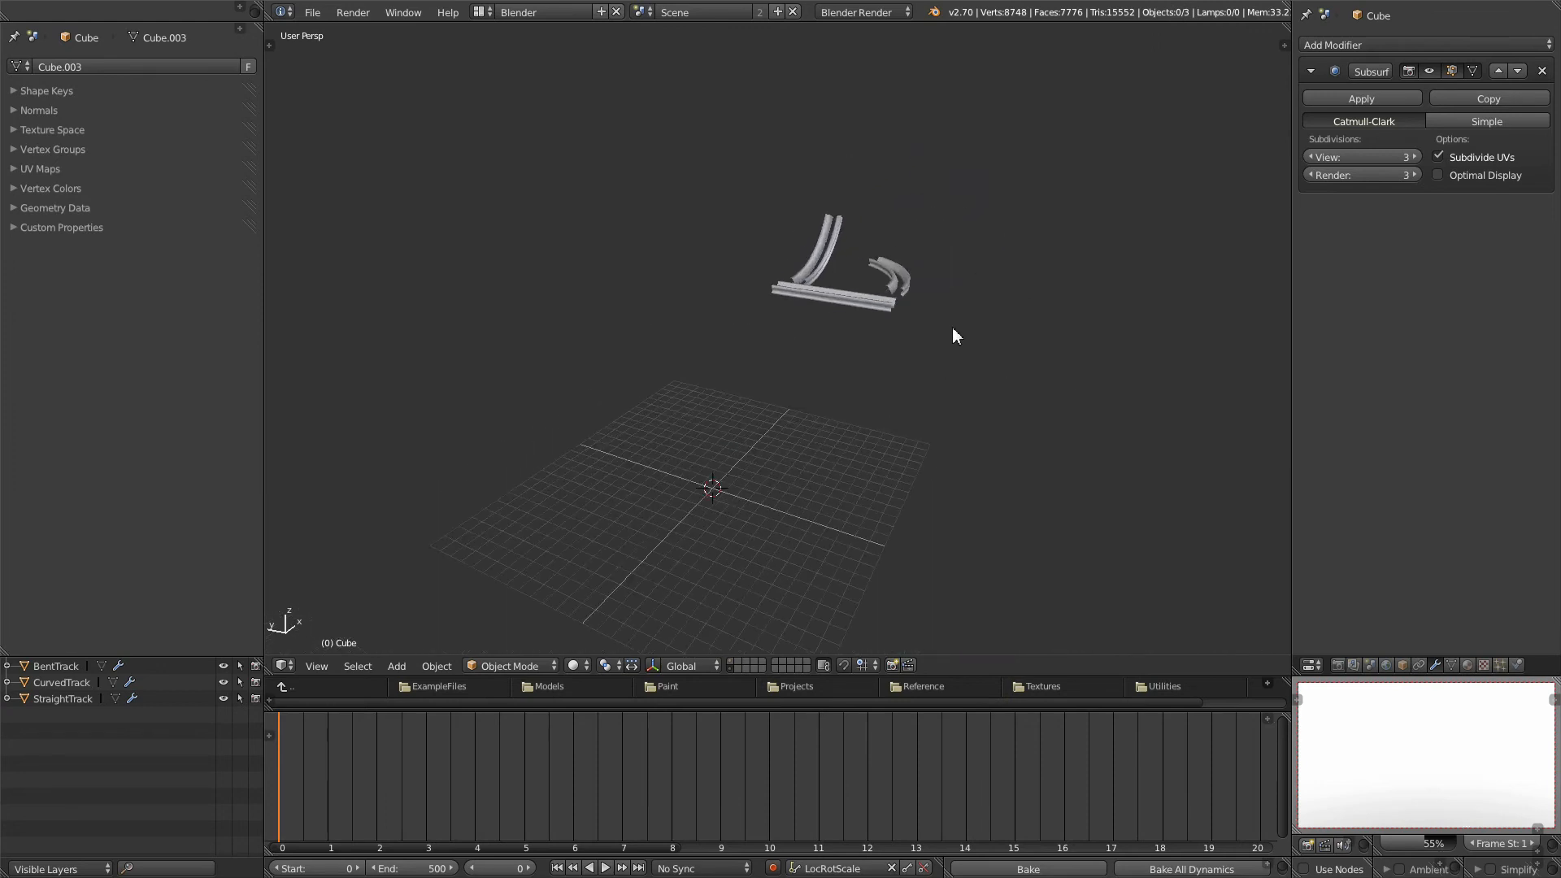
key(a)
scroll(935, 317, up, 2)
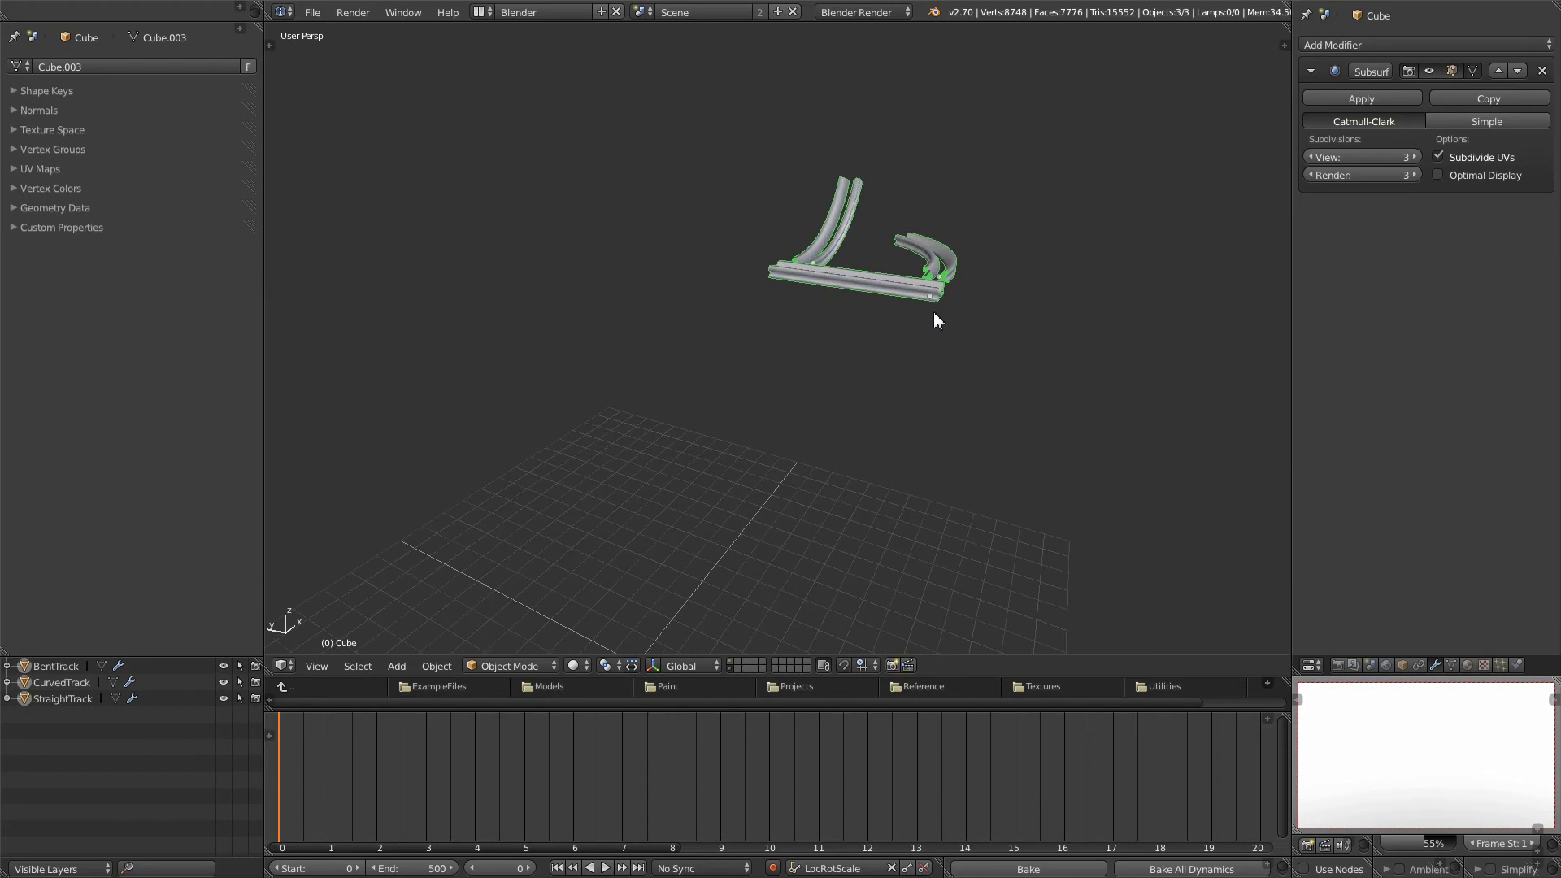
key(m)
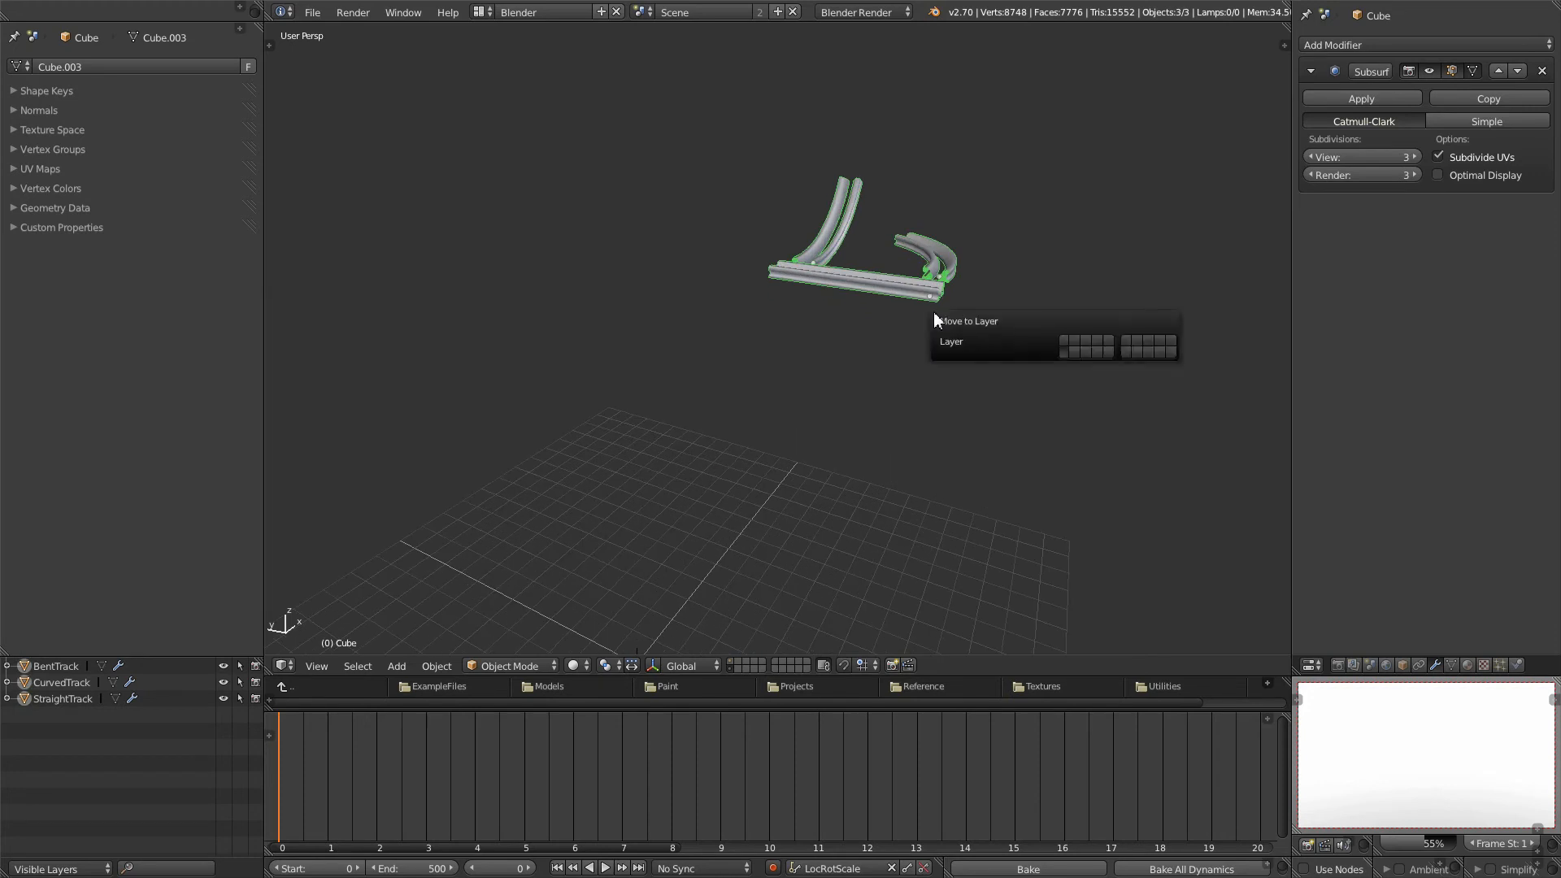
click(1062, 340)
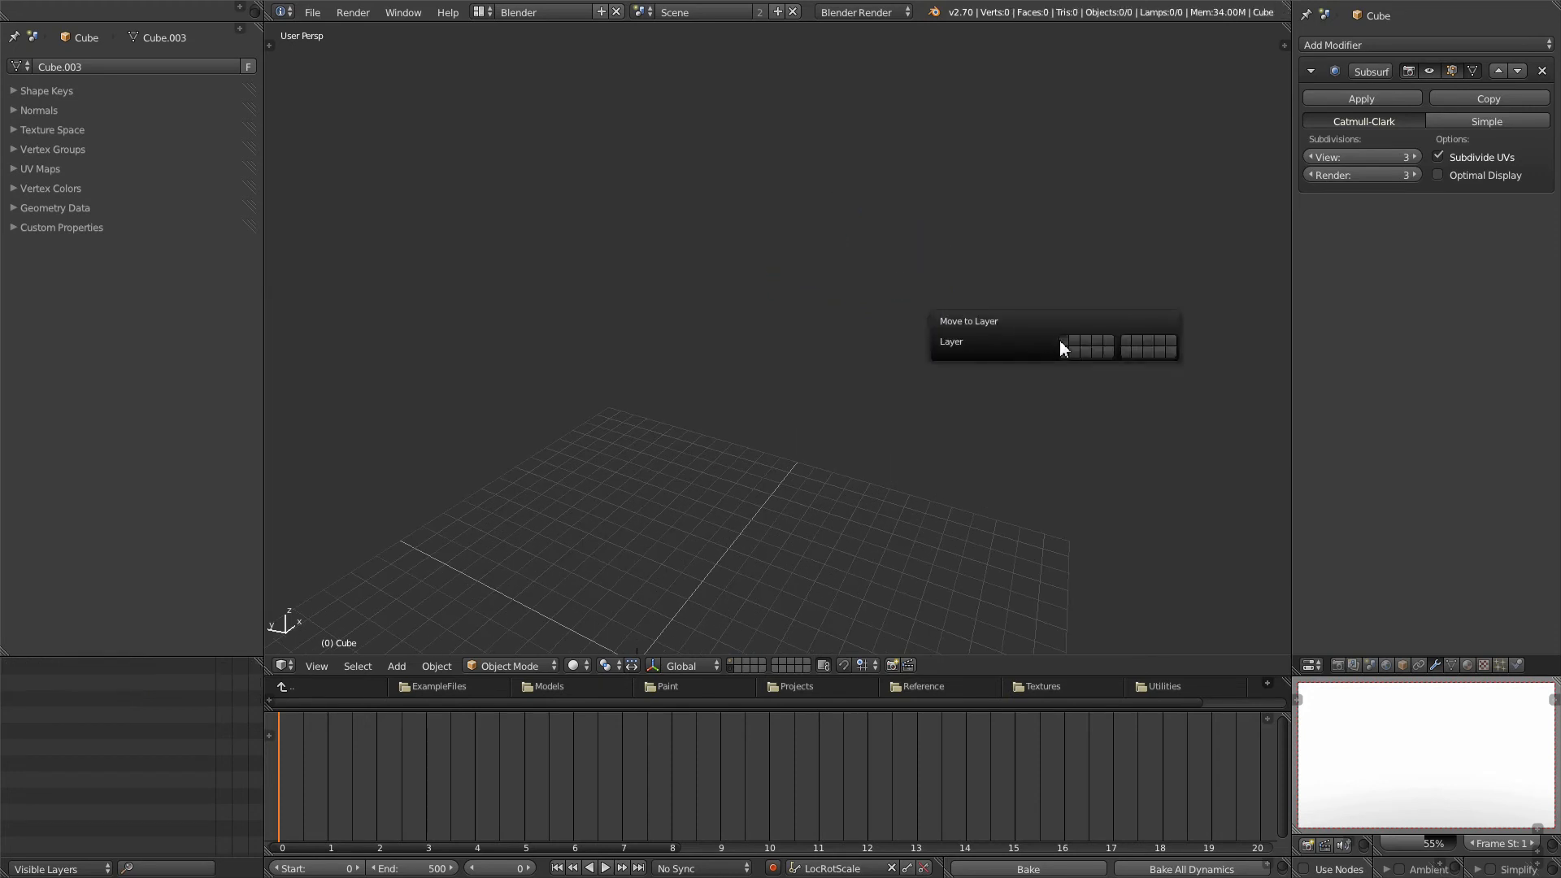
Step: Show layer 1 and move the three track pieces together closer to the ball in top orthographic view
click(730, 661)
middle_drag(760, 351, 630, 427)
shift+right_click(598, 472)
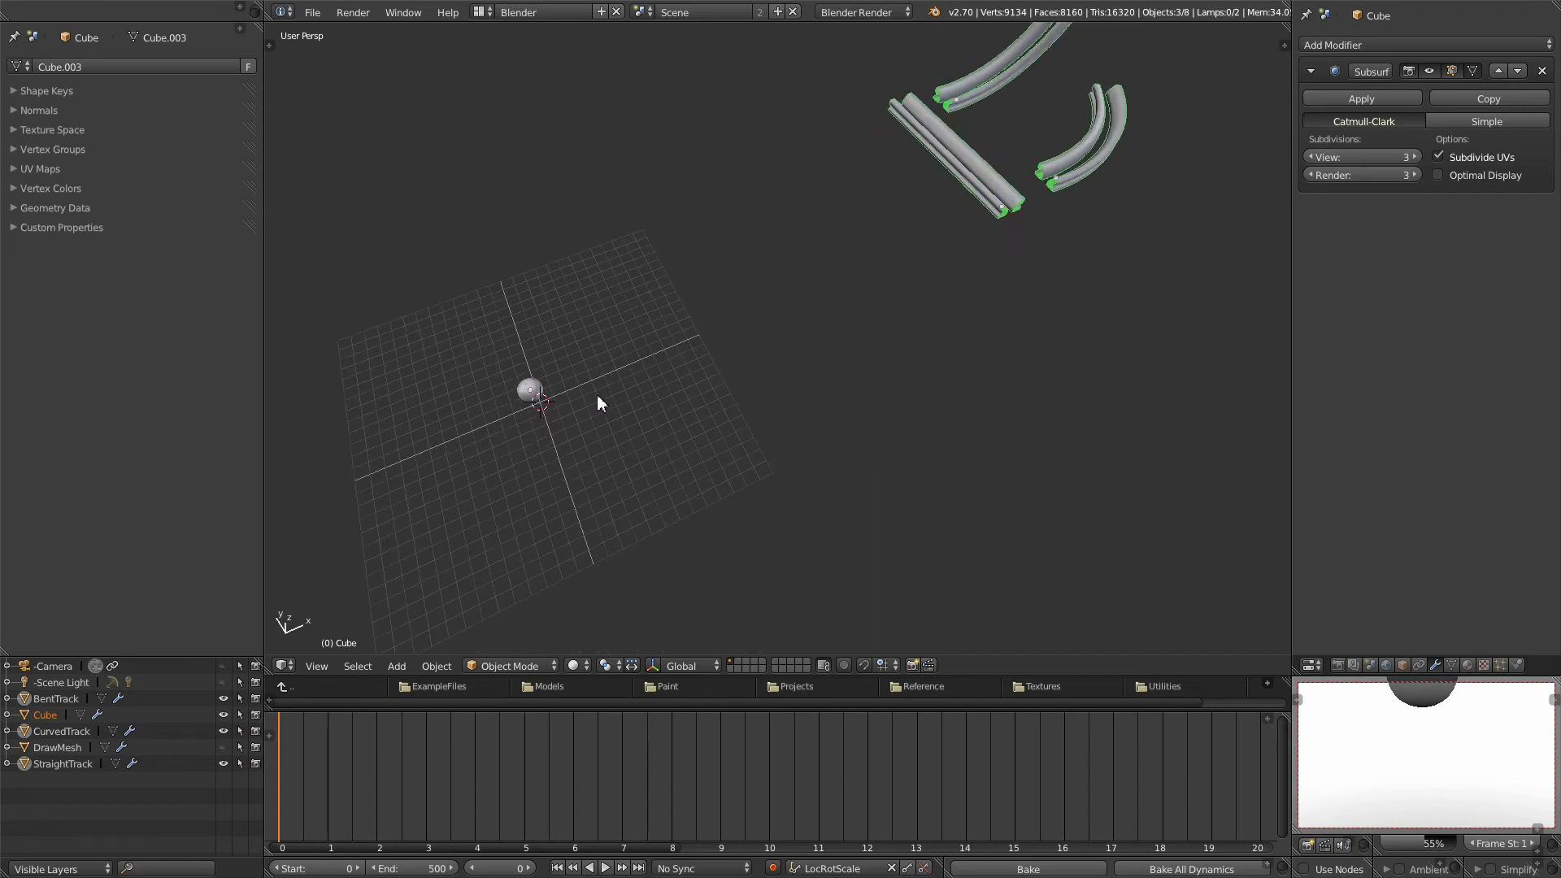
key(KP_7)
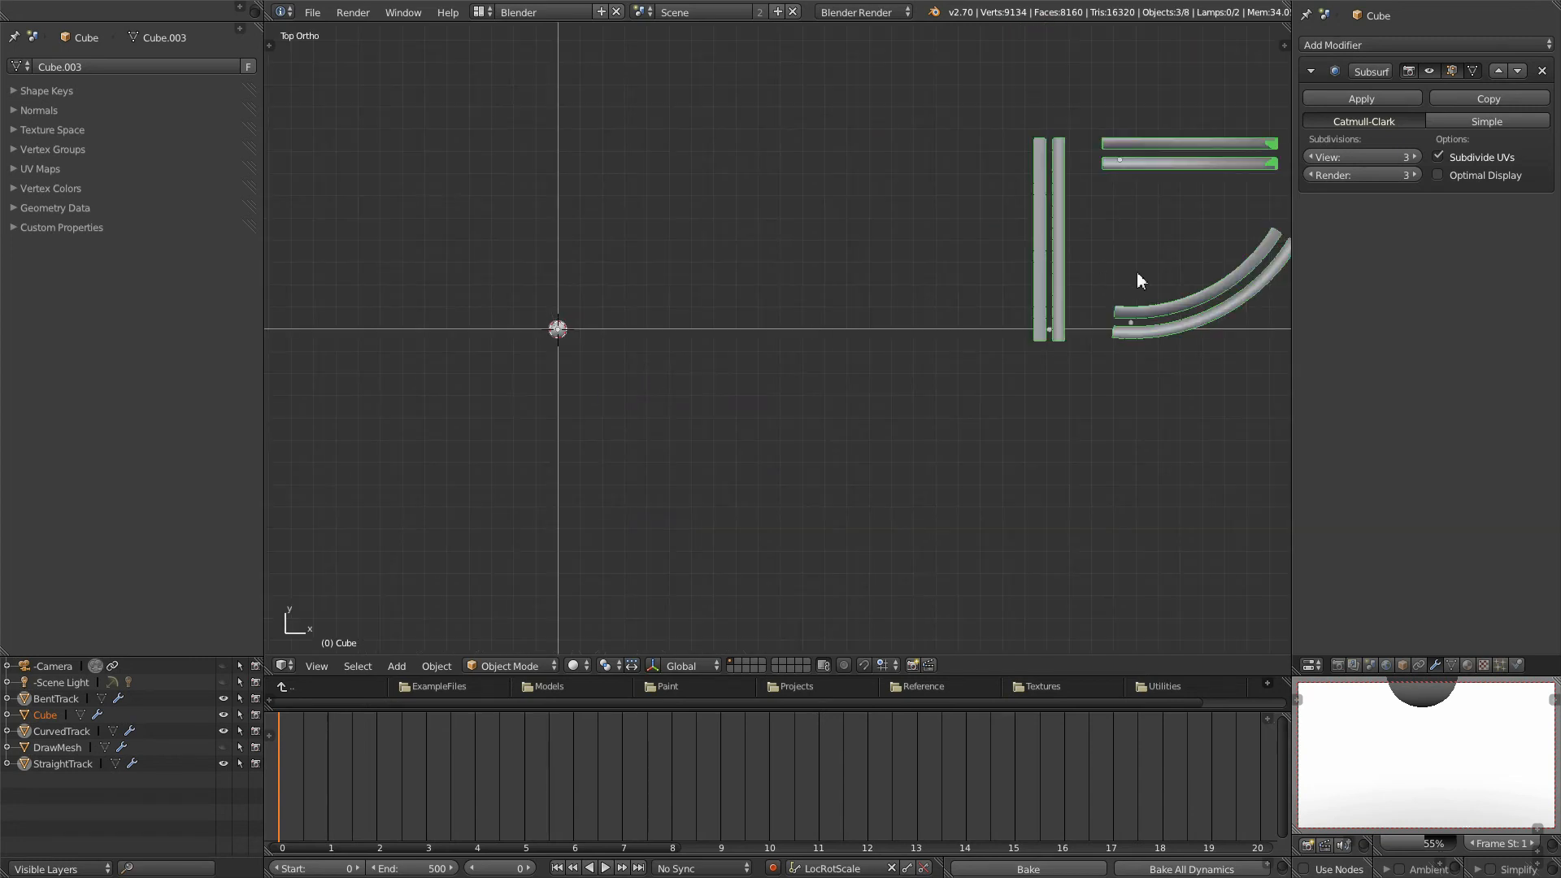
key(g)
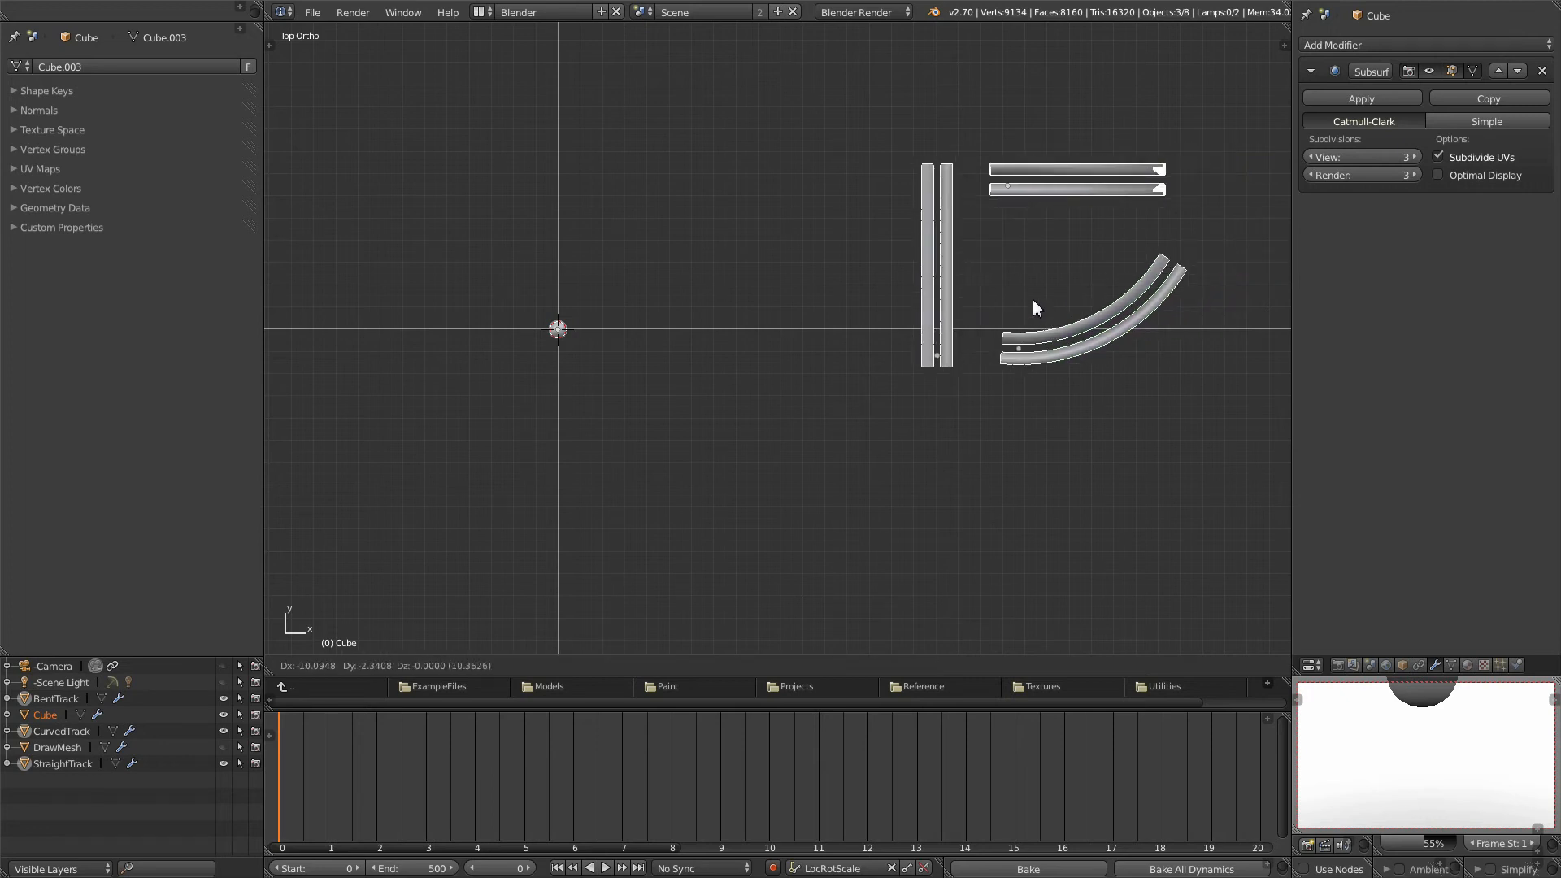
click(988, 372)
Step: Rename the sphere object from Cube to Ball
middle_drag(885, 411, 588, 436)
right_click(499, 466)
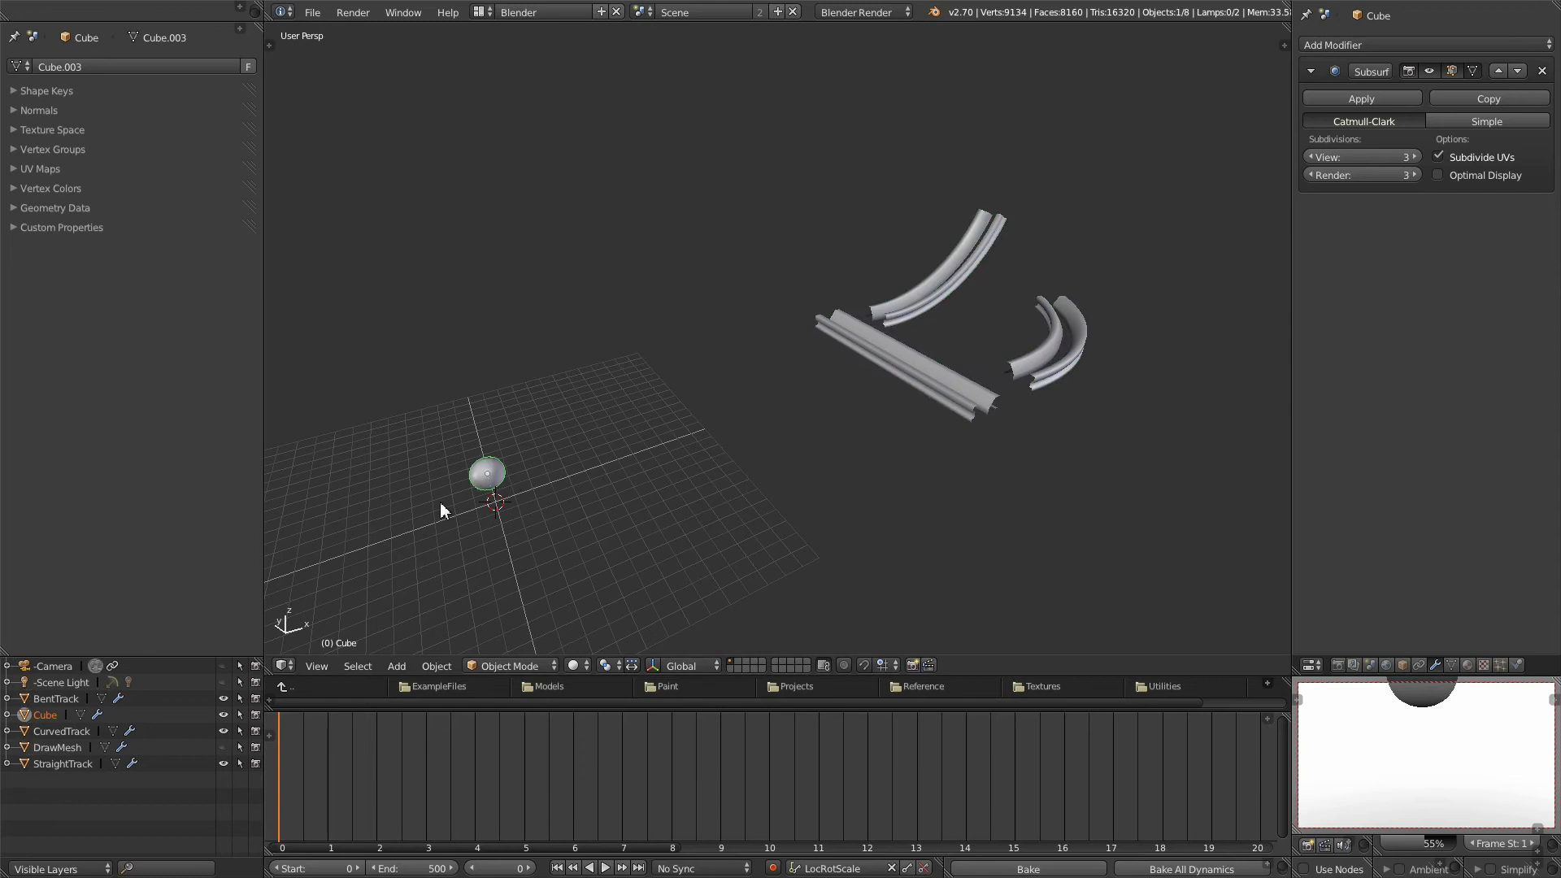
double_click(51, 717)
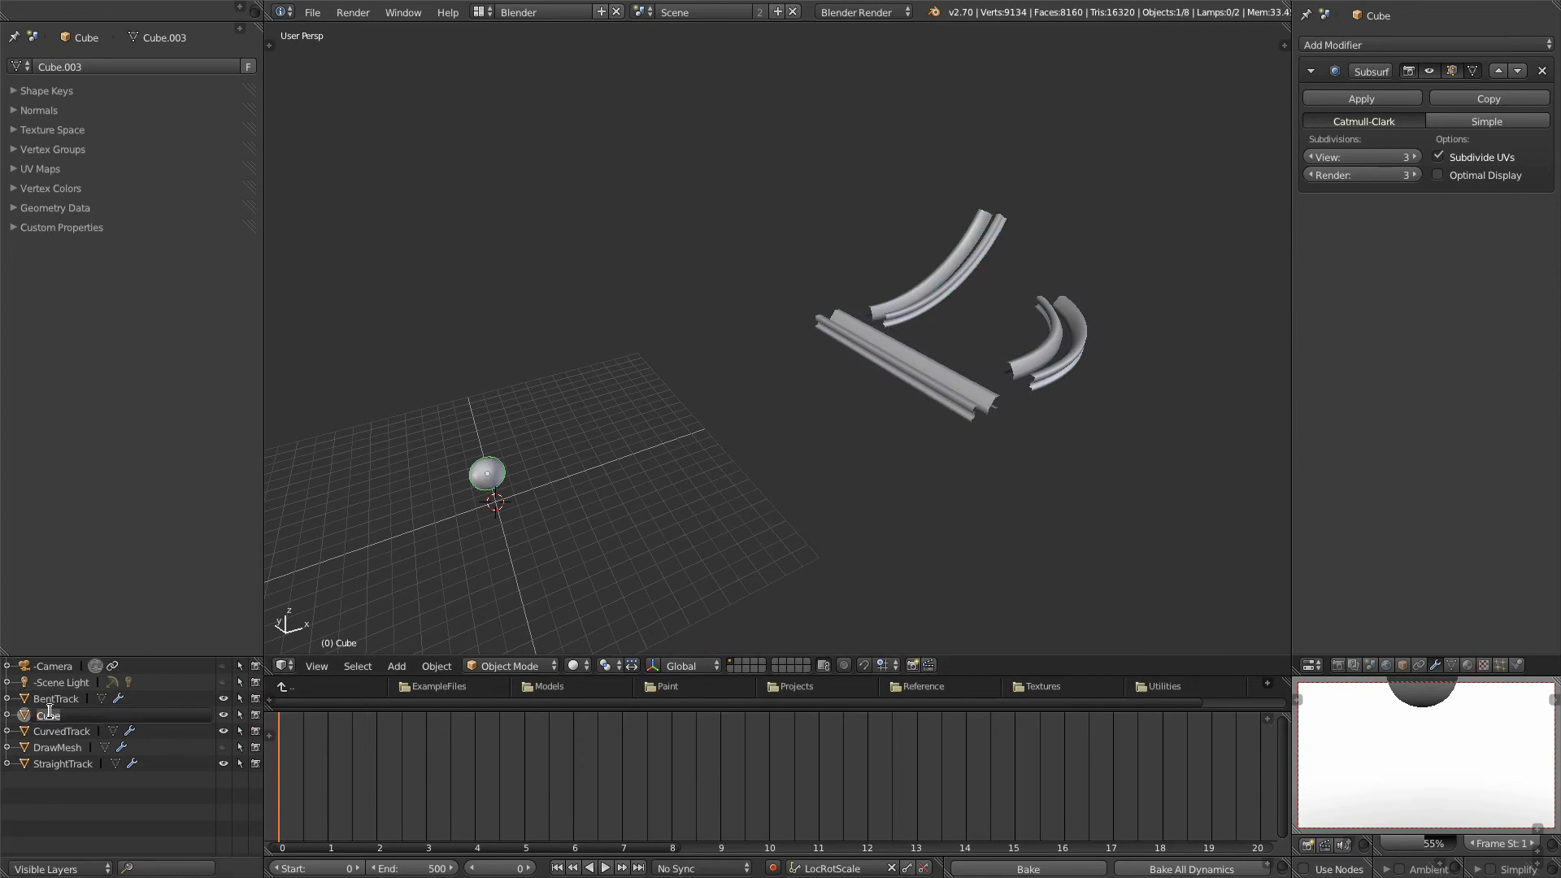
text(Ball)
key(Return)
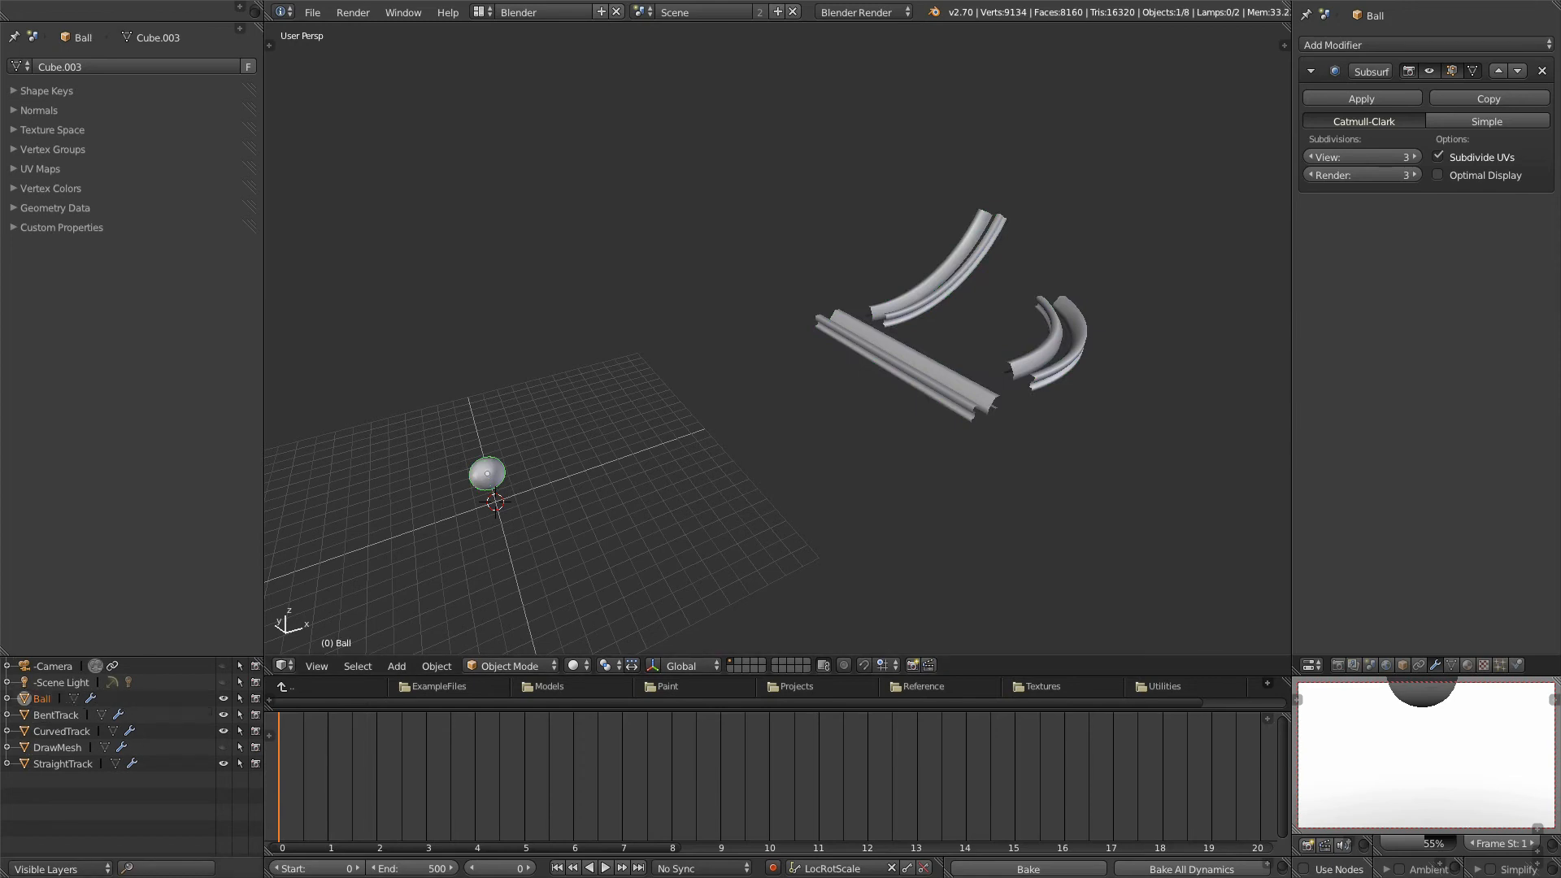
Step: Move StraightTrack in top orthographic view about 30 units along negative X and 15 along negative Y to line up with the ball
middle_drag(1024, 420, 1078, 423)
right_click(919, 354)
middle_drag(919, 354, 873, 450)
key(KP_7)
key(KP_5)
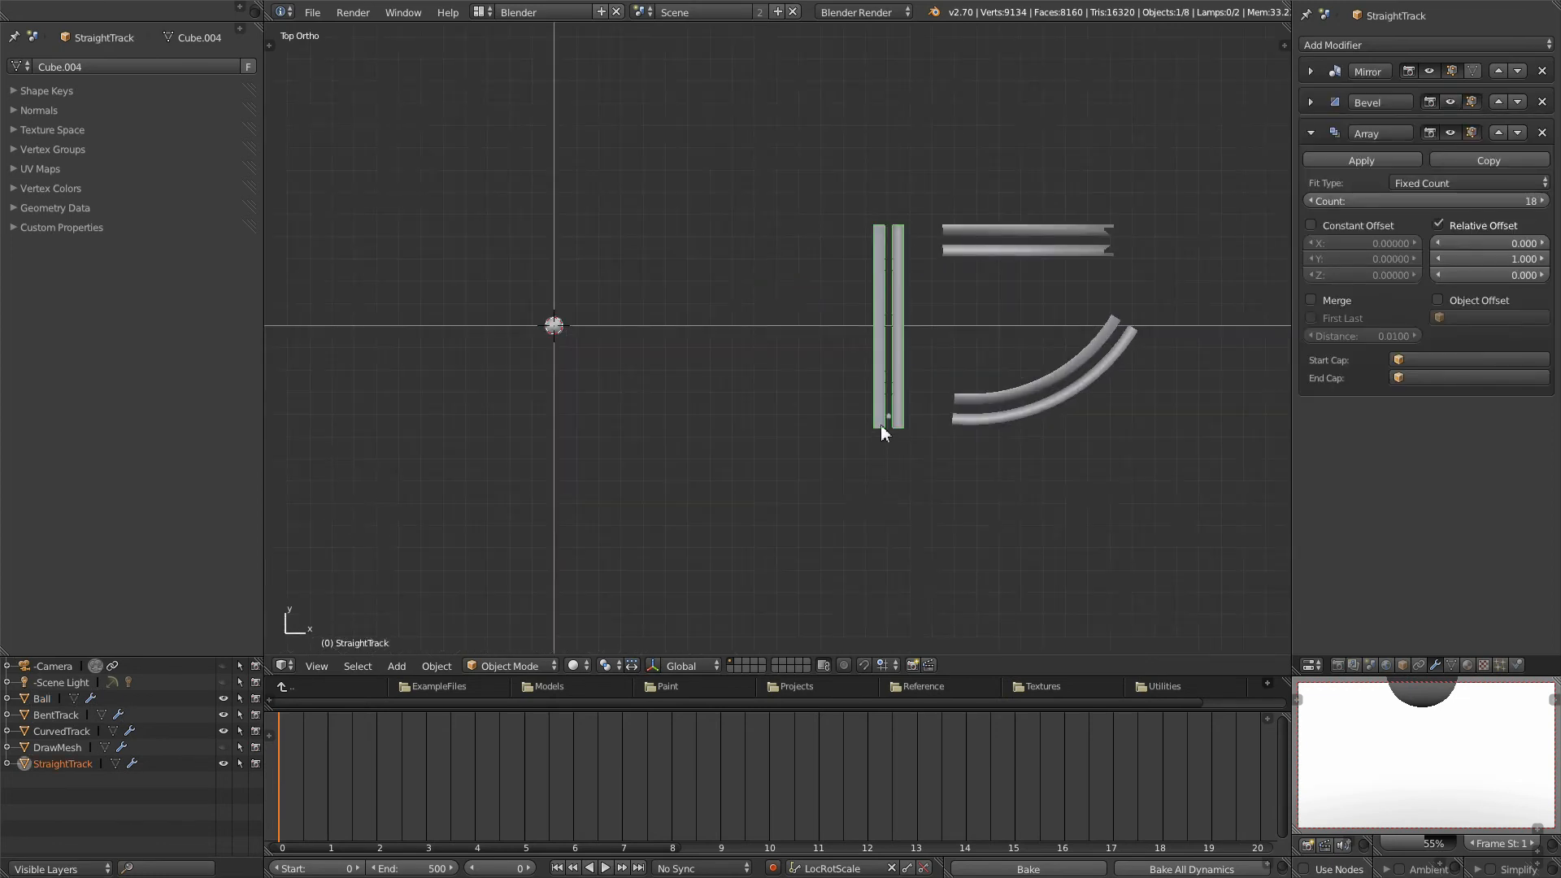
key(g)
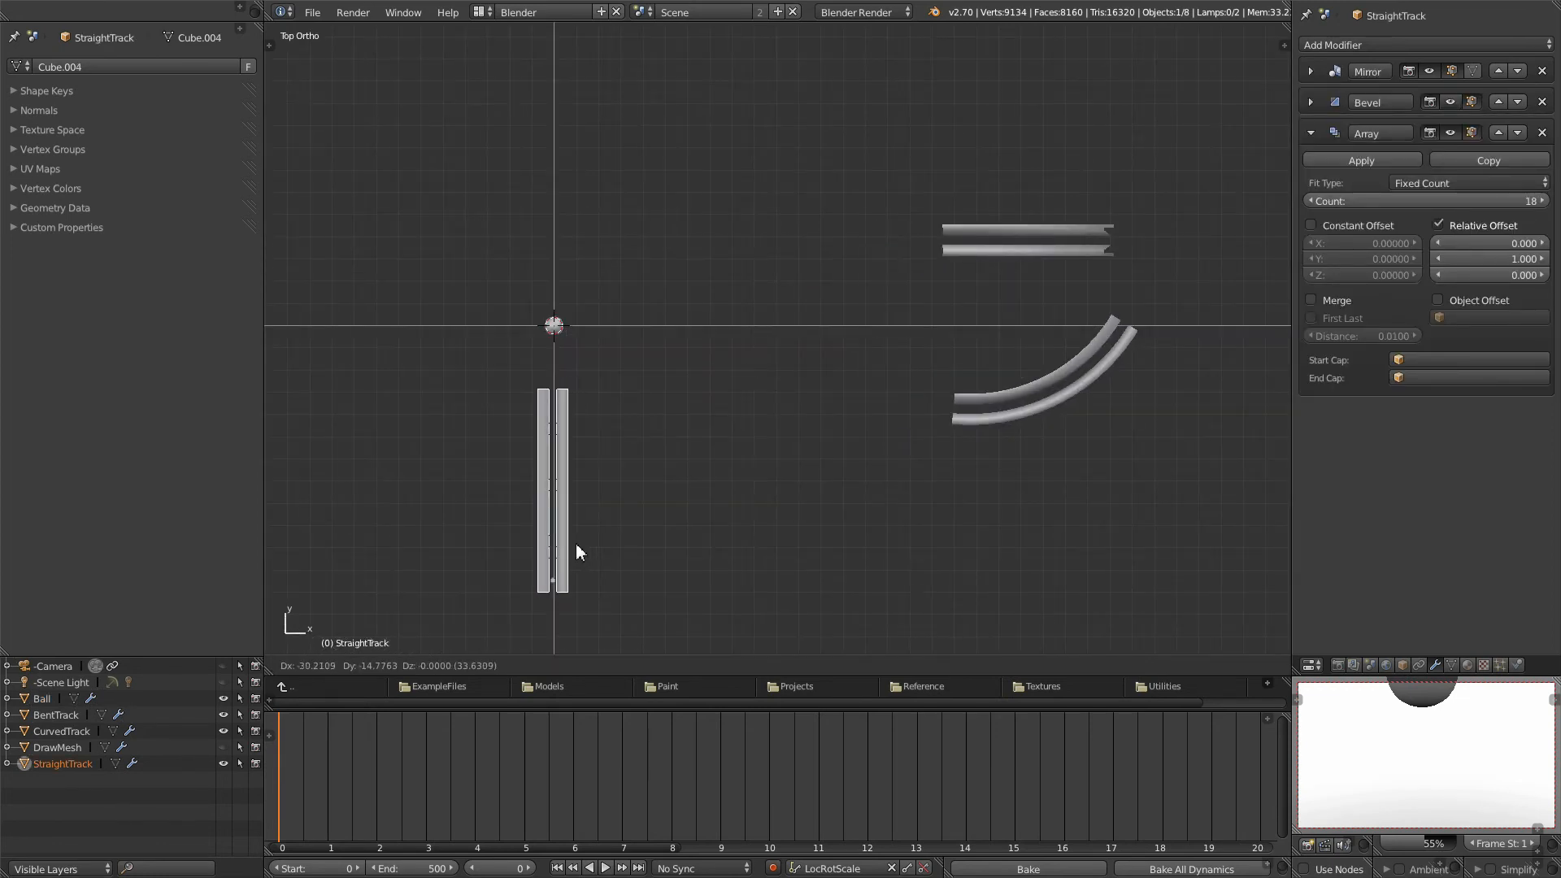
click(582, 544)
middle_drag(582, 544, 824, 452)
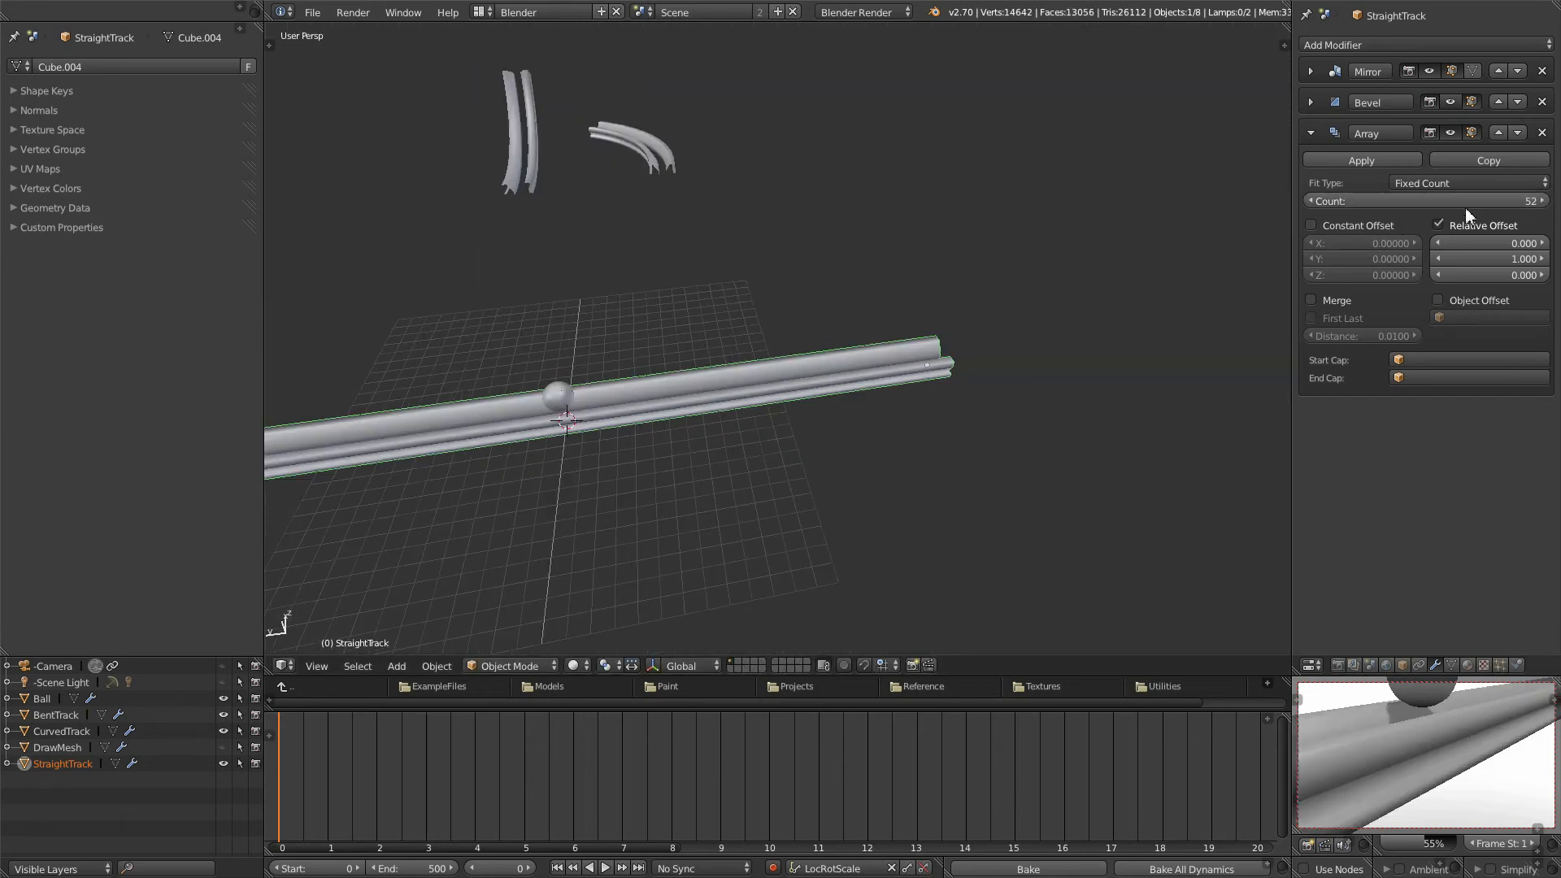
Step: Set the fixed count of StraightTrack's Array modifier to 30
click(1467, 201)
text(30)
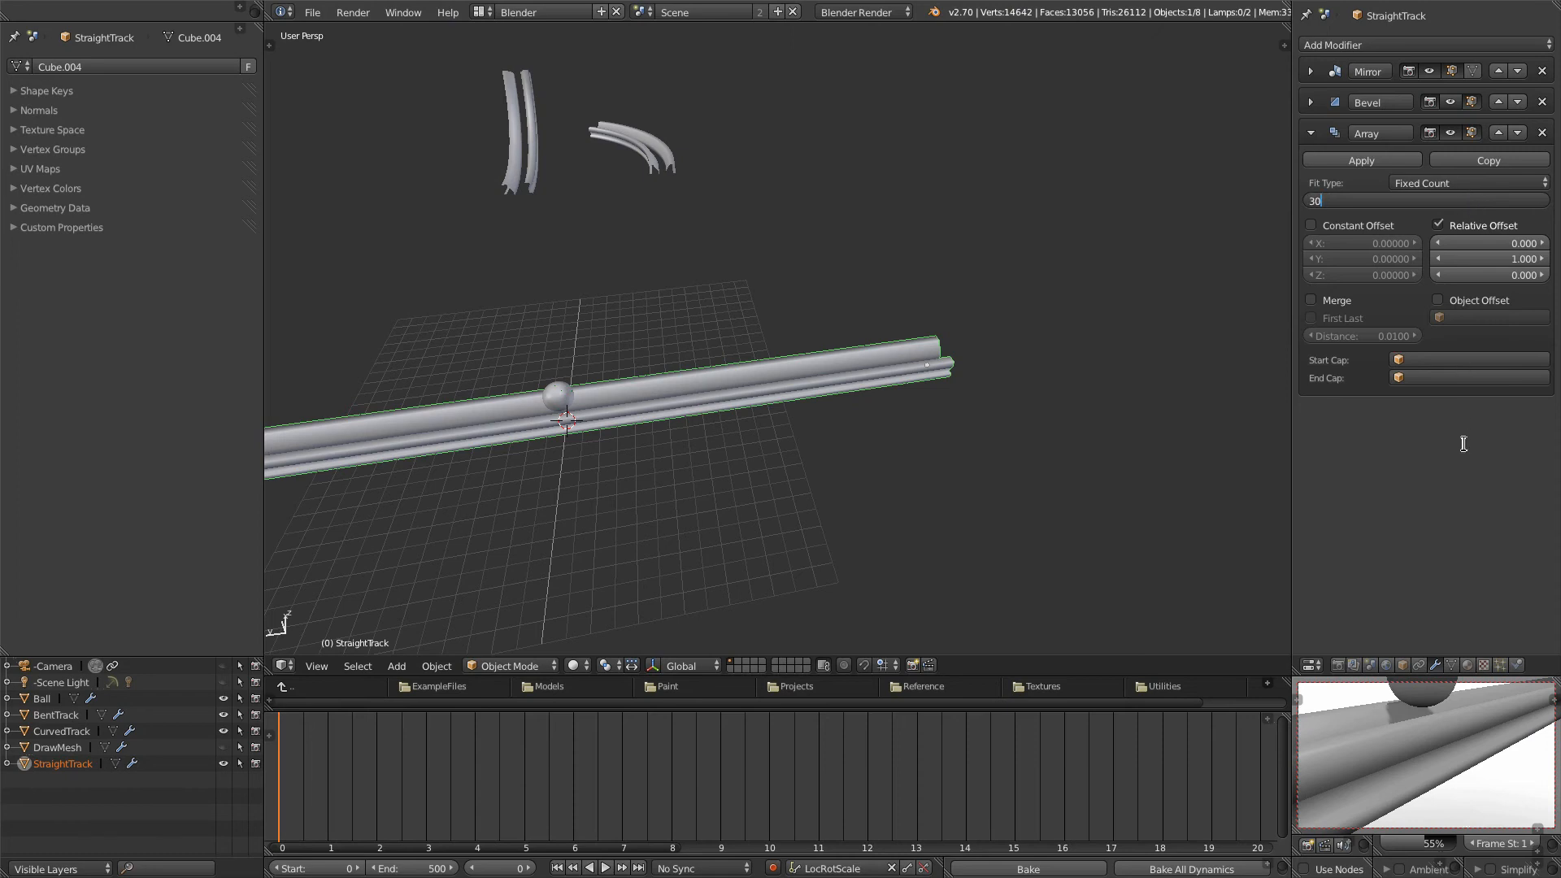
key(Return)
middle_drag(912, 465, 891, 412)
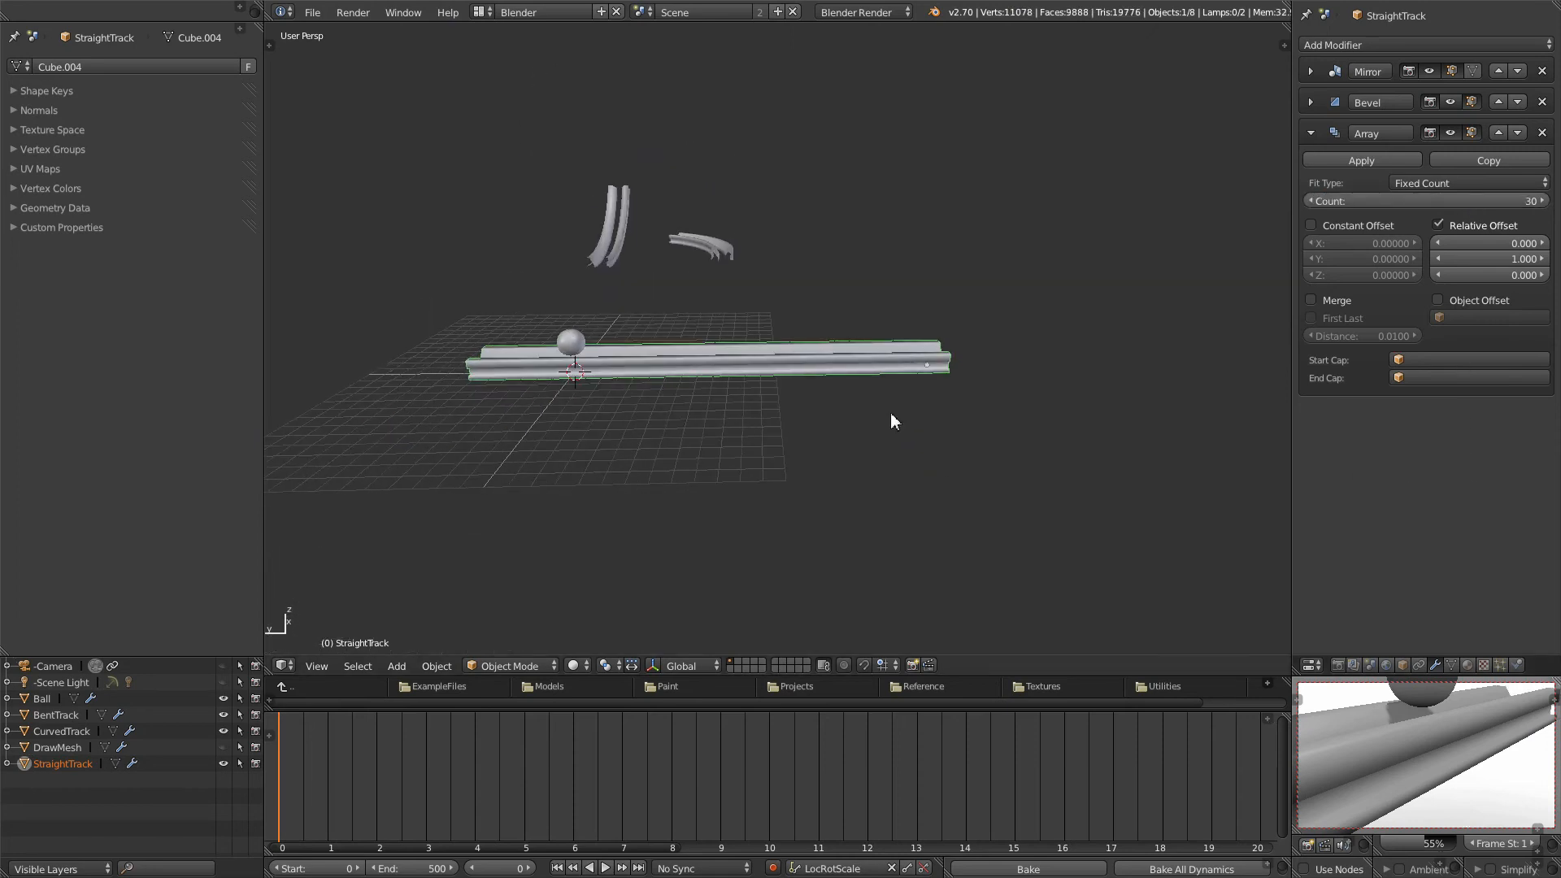
Step: Tilt StraightTrack into a ramp in left orthographic view and move it about 13 units along negative Y and 11 up
key(KP_3)
key(KP_1)
key(ctrl+KP_3)
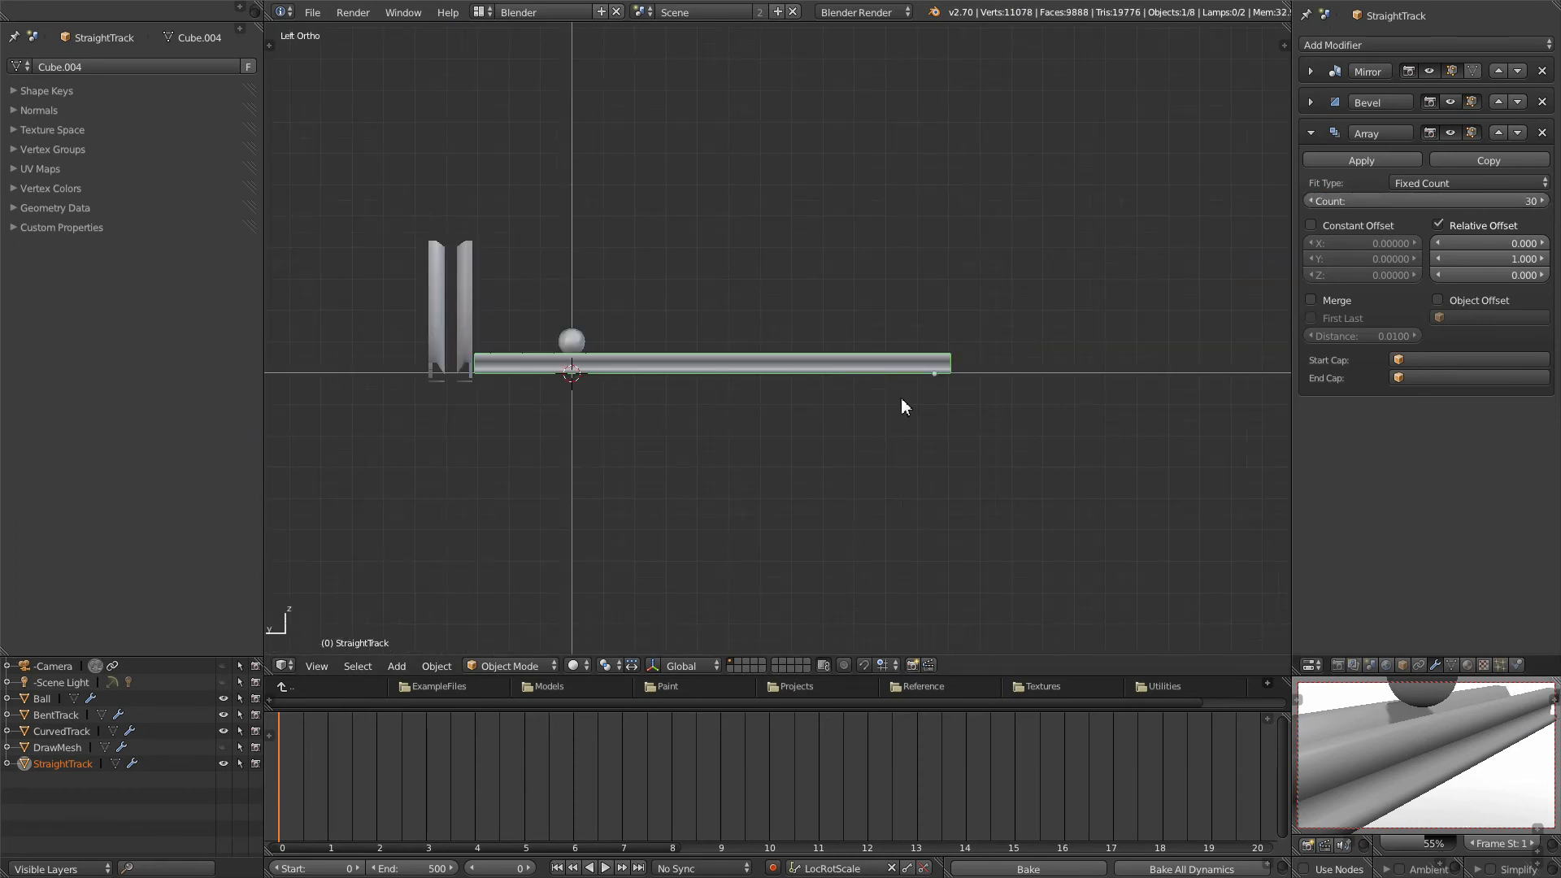
key(r)
click(724, 372)
key(g)
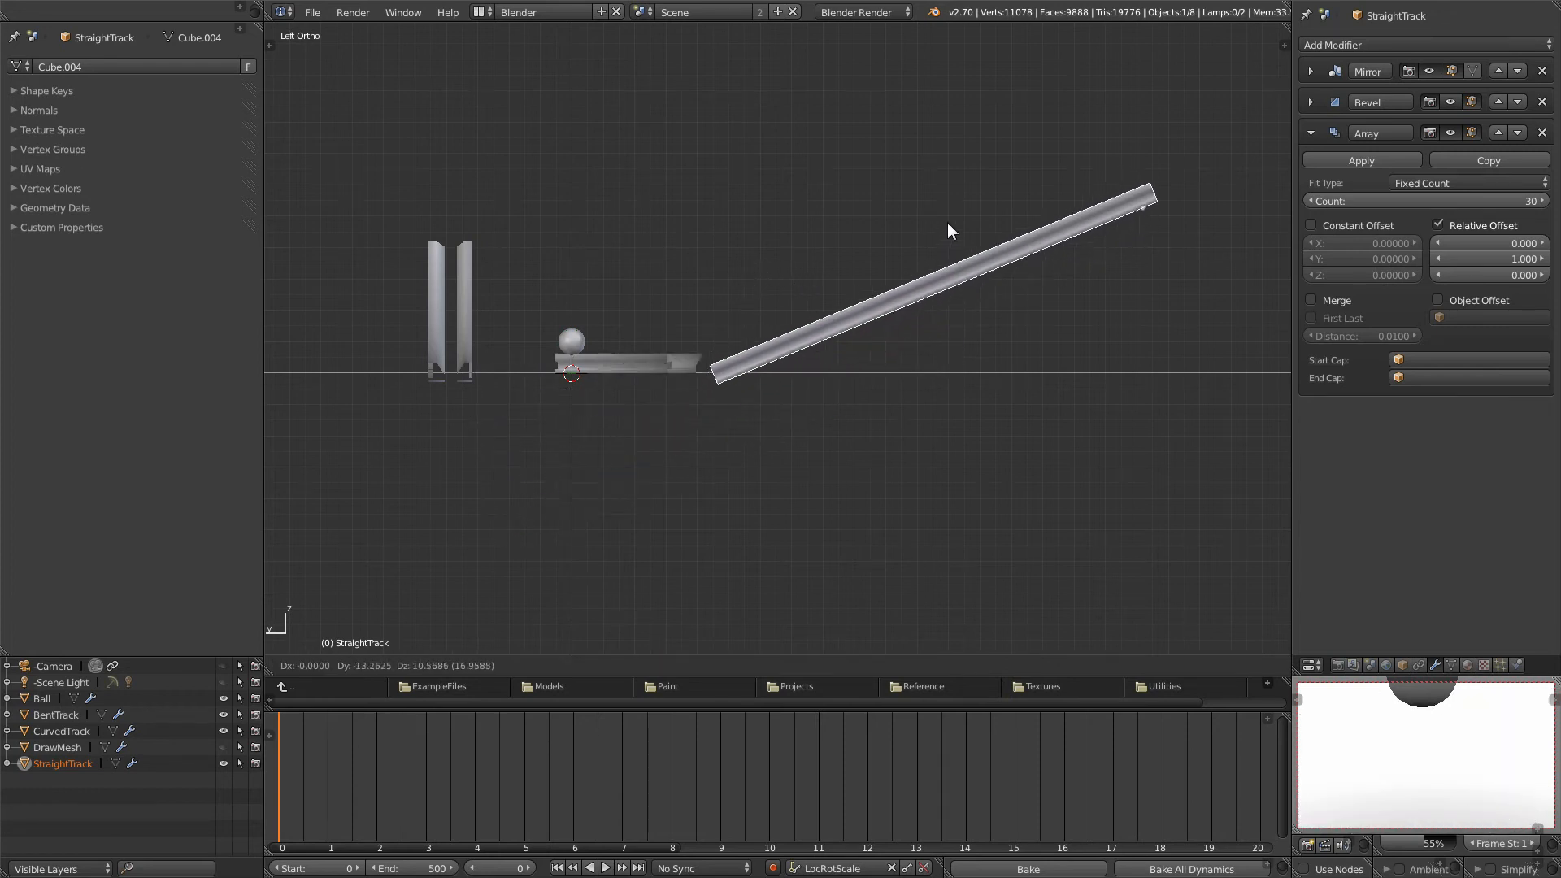
click(954, 213)
Step: Duplicate BentTrack in top orthographic view, place the copy near the ball and rotate it about 90 degrees to run parallel to StraightTrack
middle_drag(954, 213, 505, 276)
right_click(505, 275)
middle_drag(831, 291, 785, 315)
key(KP_7)
scroll(843, 164, down, 3)
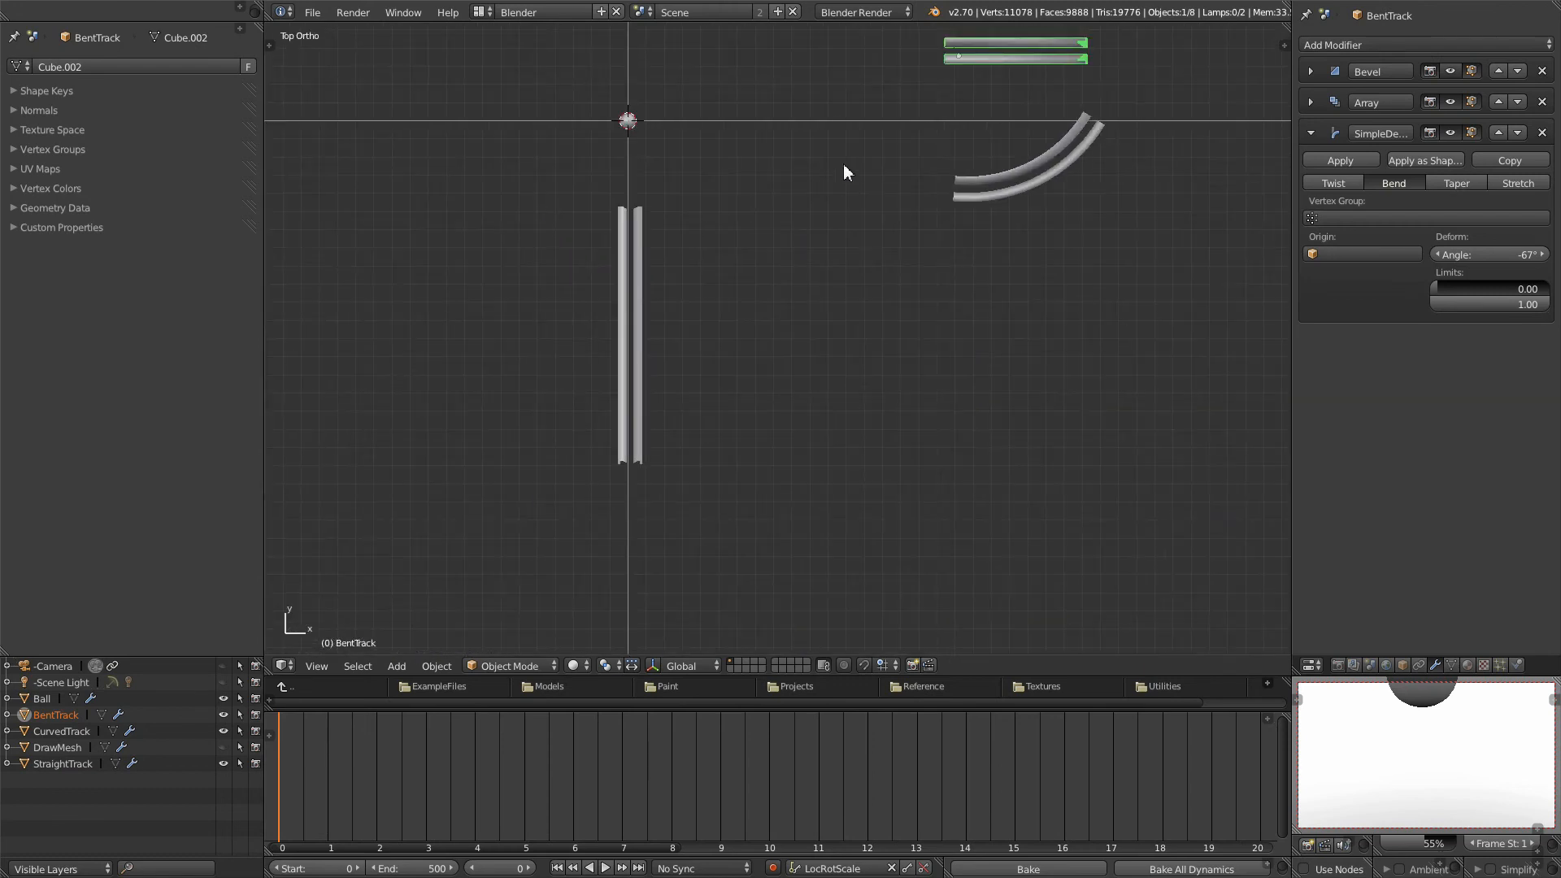
key(shift+d)
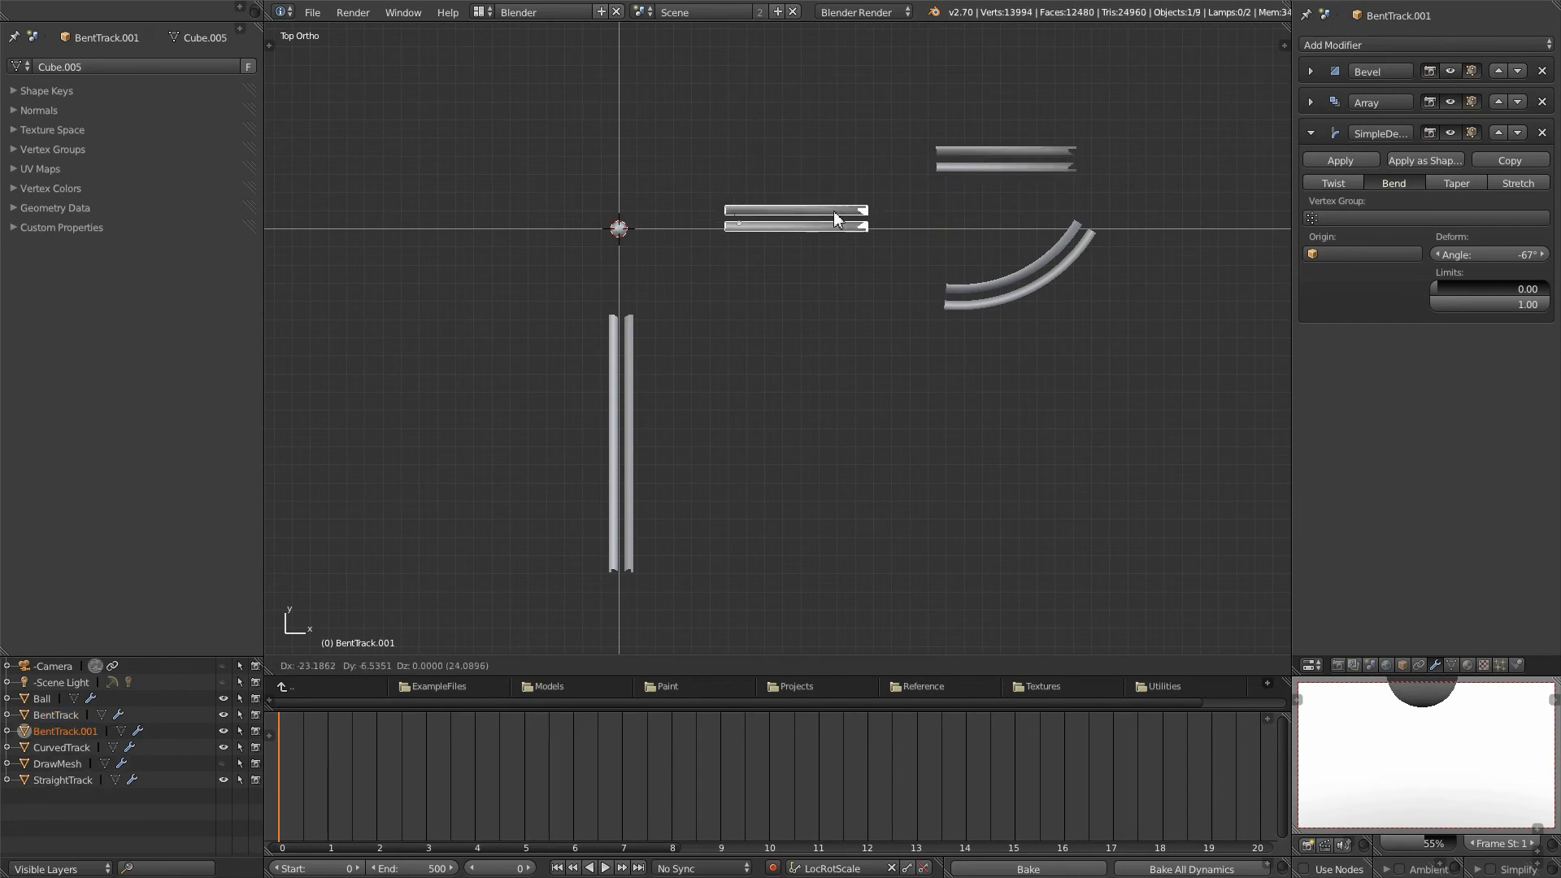
click(648, 231)
key(r)
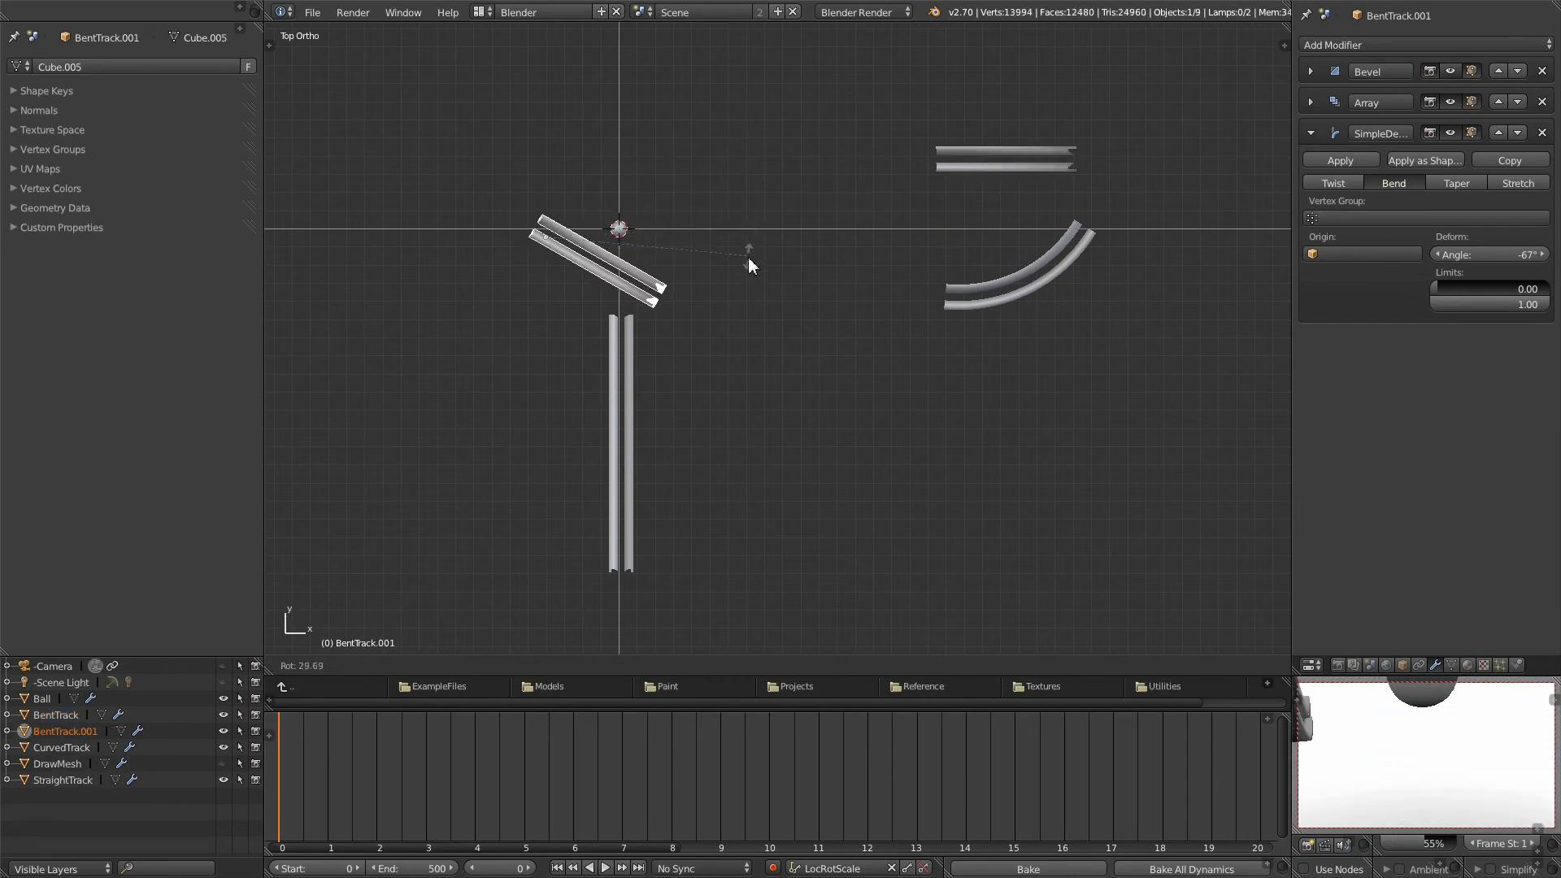
click(628, 424)
scroll(500, 312, up, 4)
shift+middle_drag(500, 314, 803, 334)
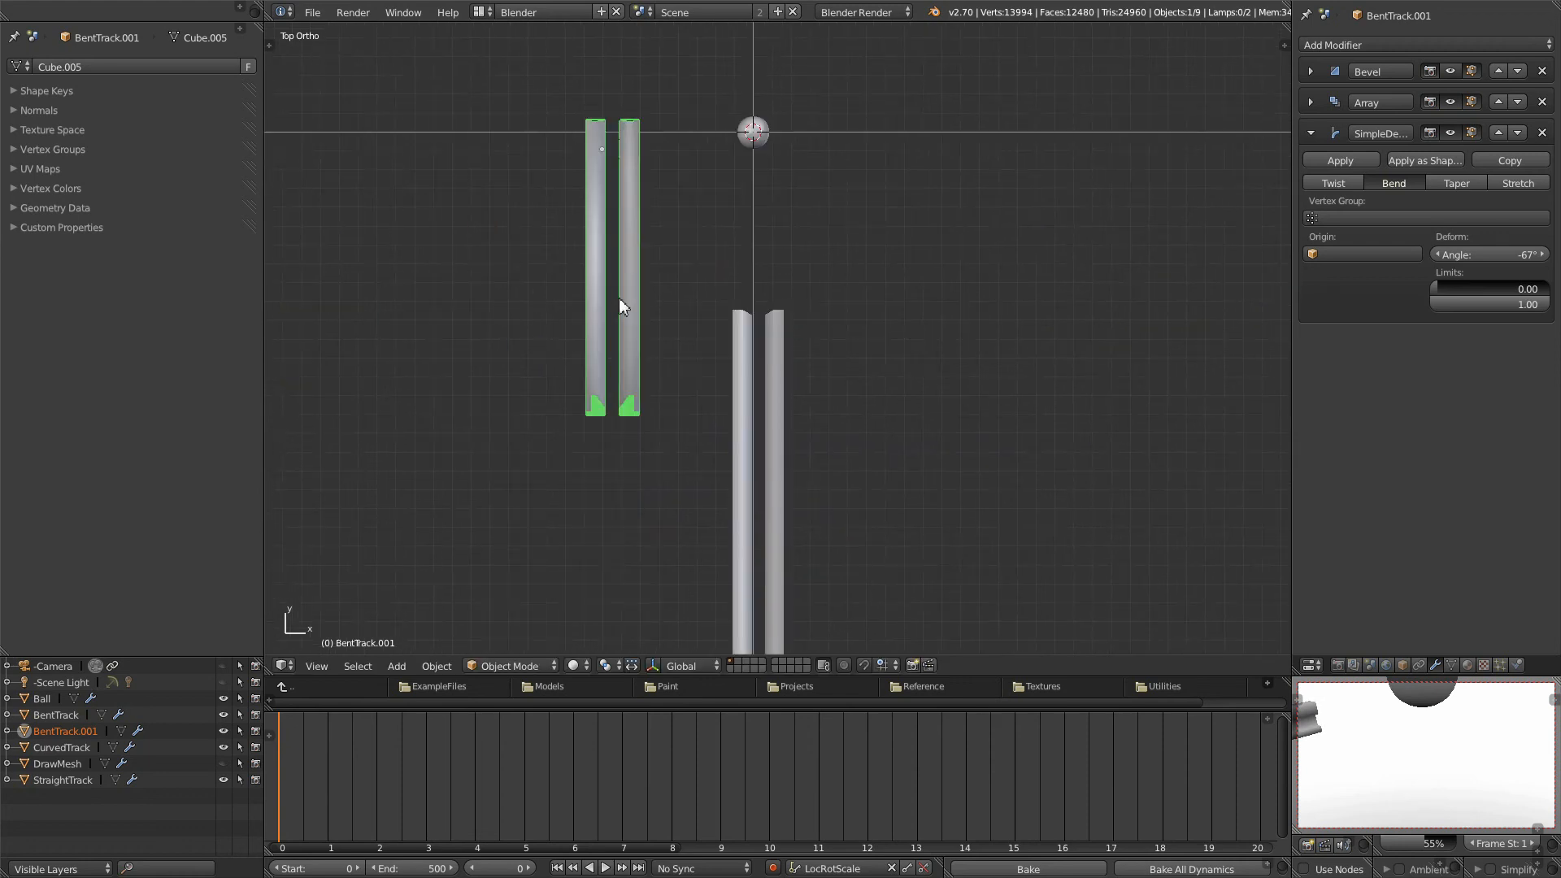
Step: Move and rotate the BentTrack copy in left orthographic view to fit it against the ramp's lower end
key(ctrl+KP_3)
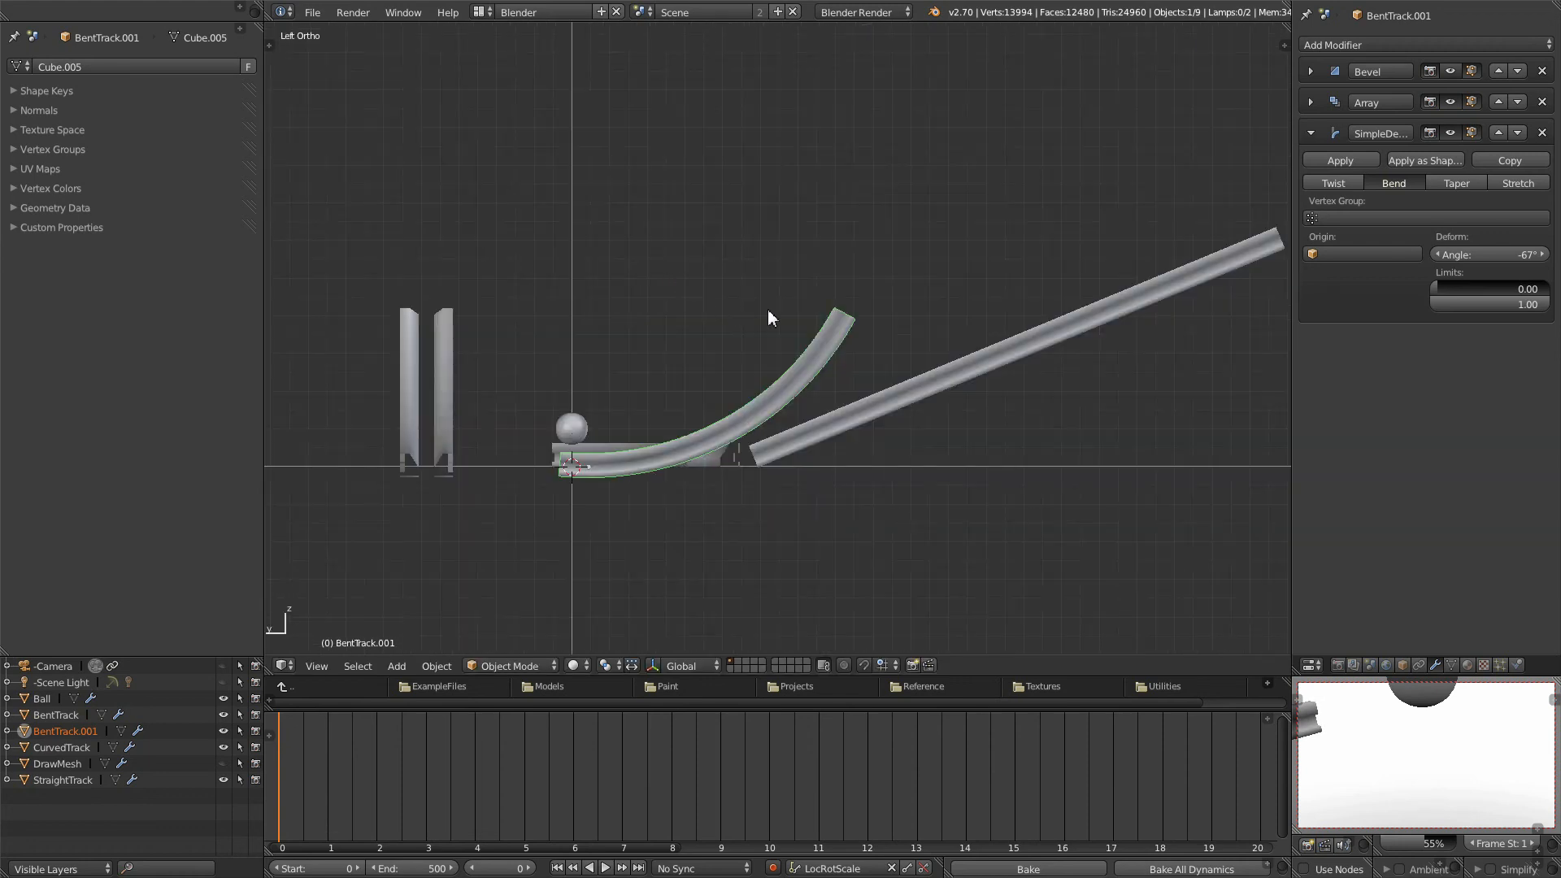
scroll(774, 309, up, 1)
shift+middle_drag(780, 309, 887, 200)
key(g)
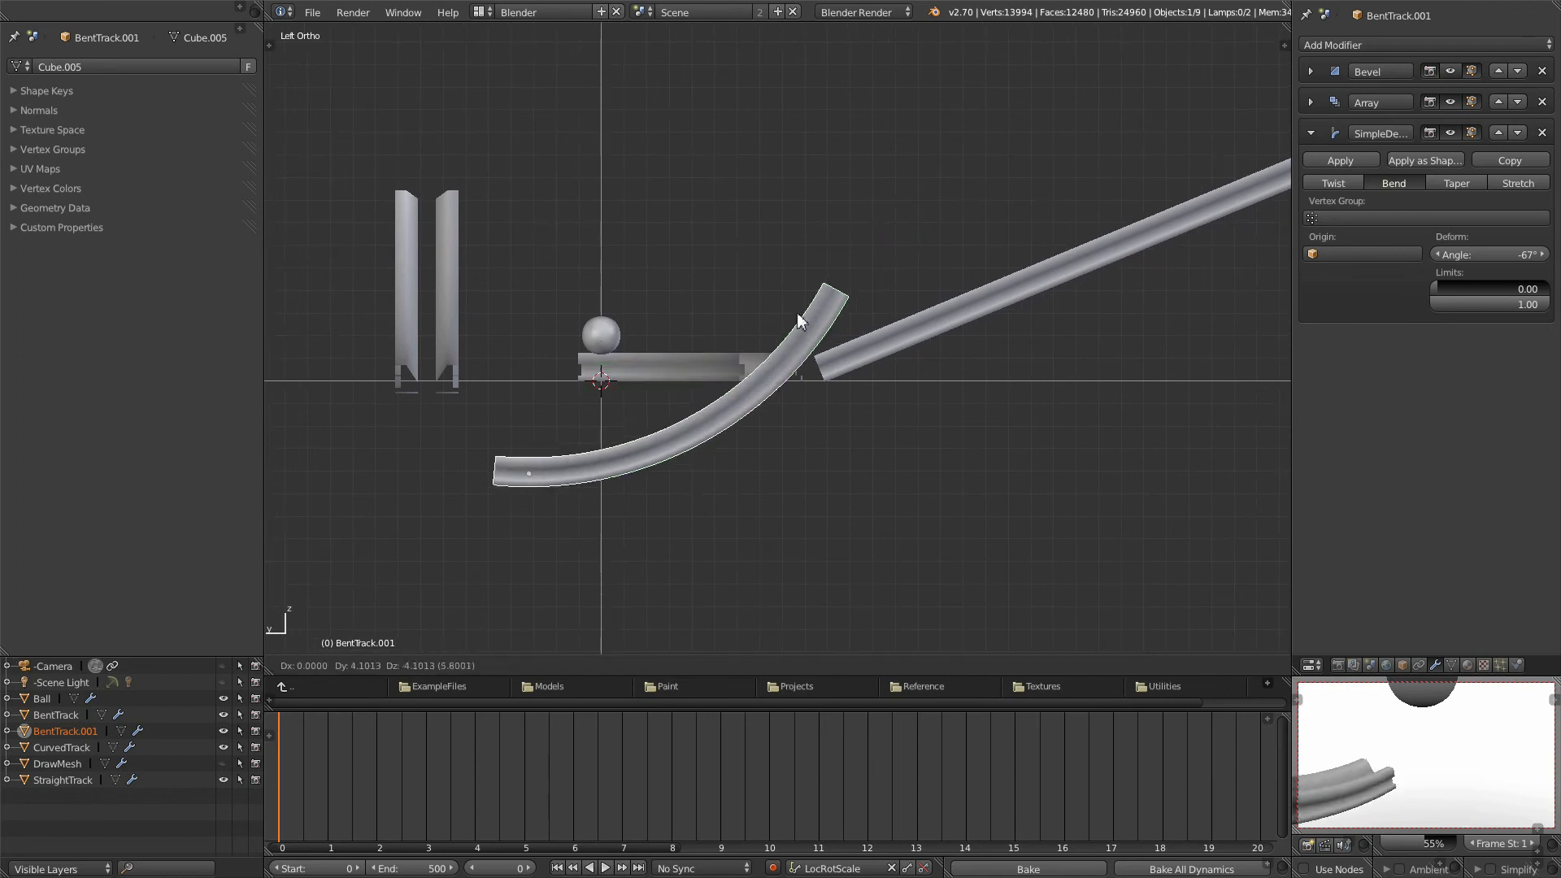
click(770, 390)
key(g)
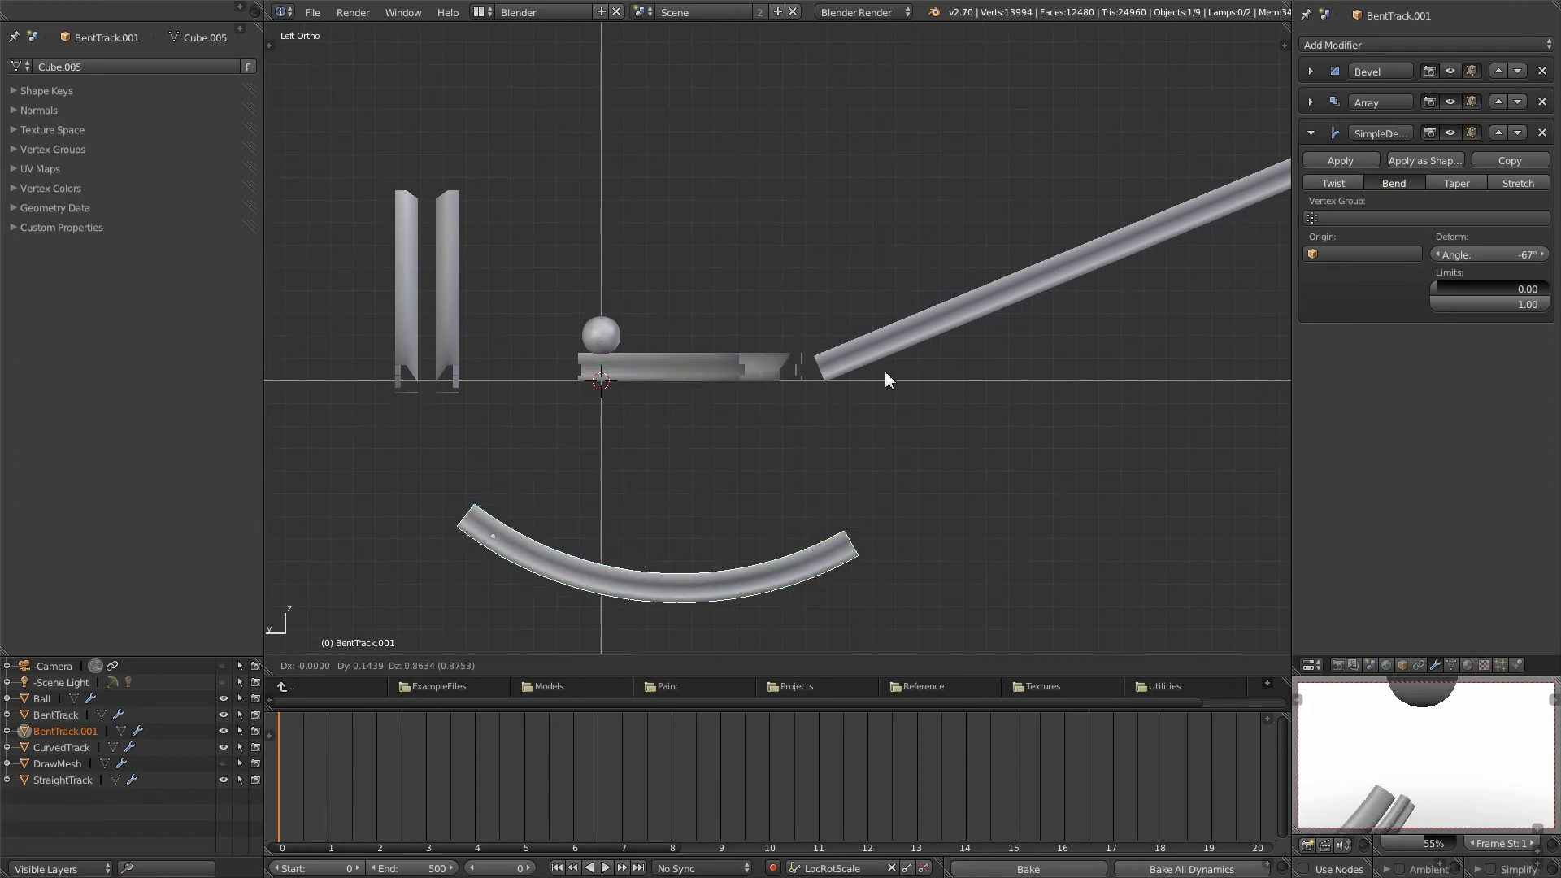
click(854, 248)
scroll(813, 309, up, 1)
shift+middle_drag(829, 411, 877, 398)
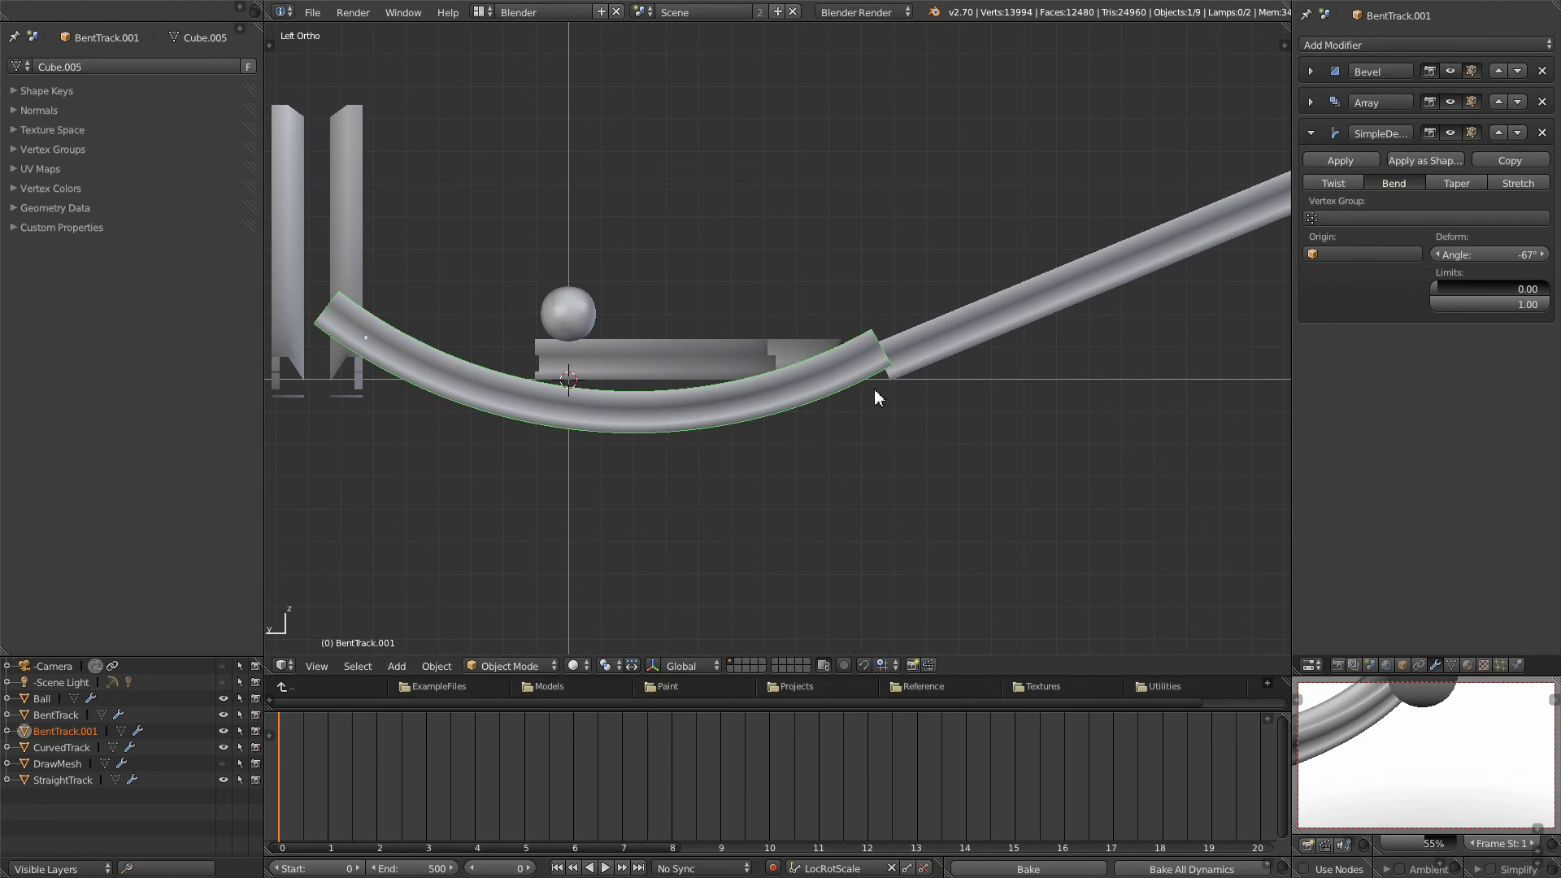
scroll(876, 398, up, 2)
key(g)
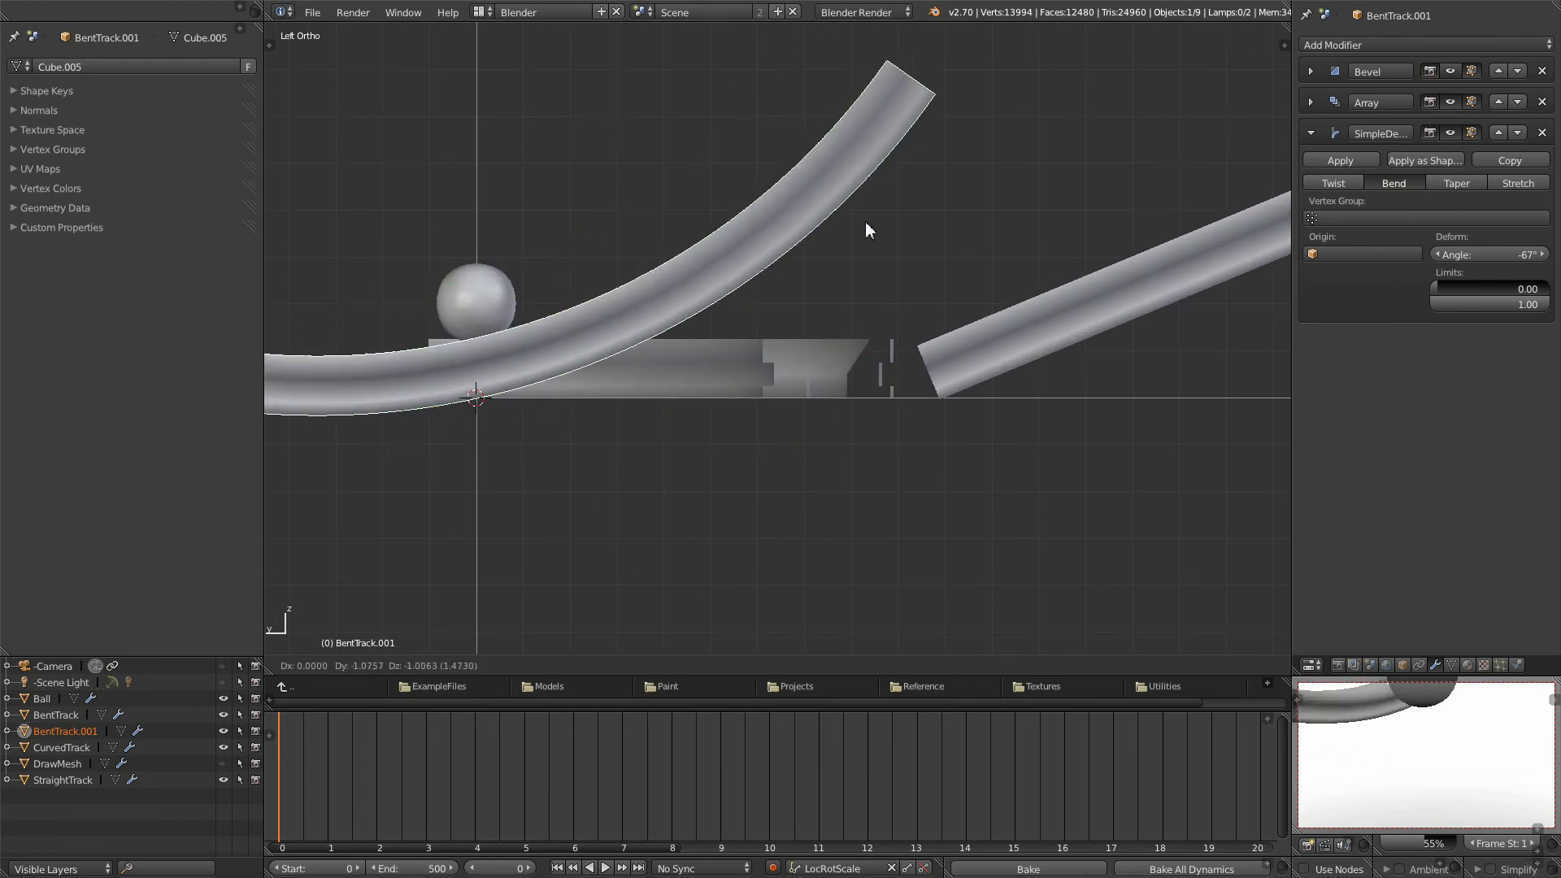
key(r)
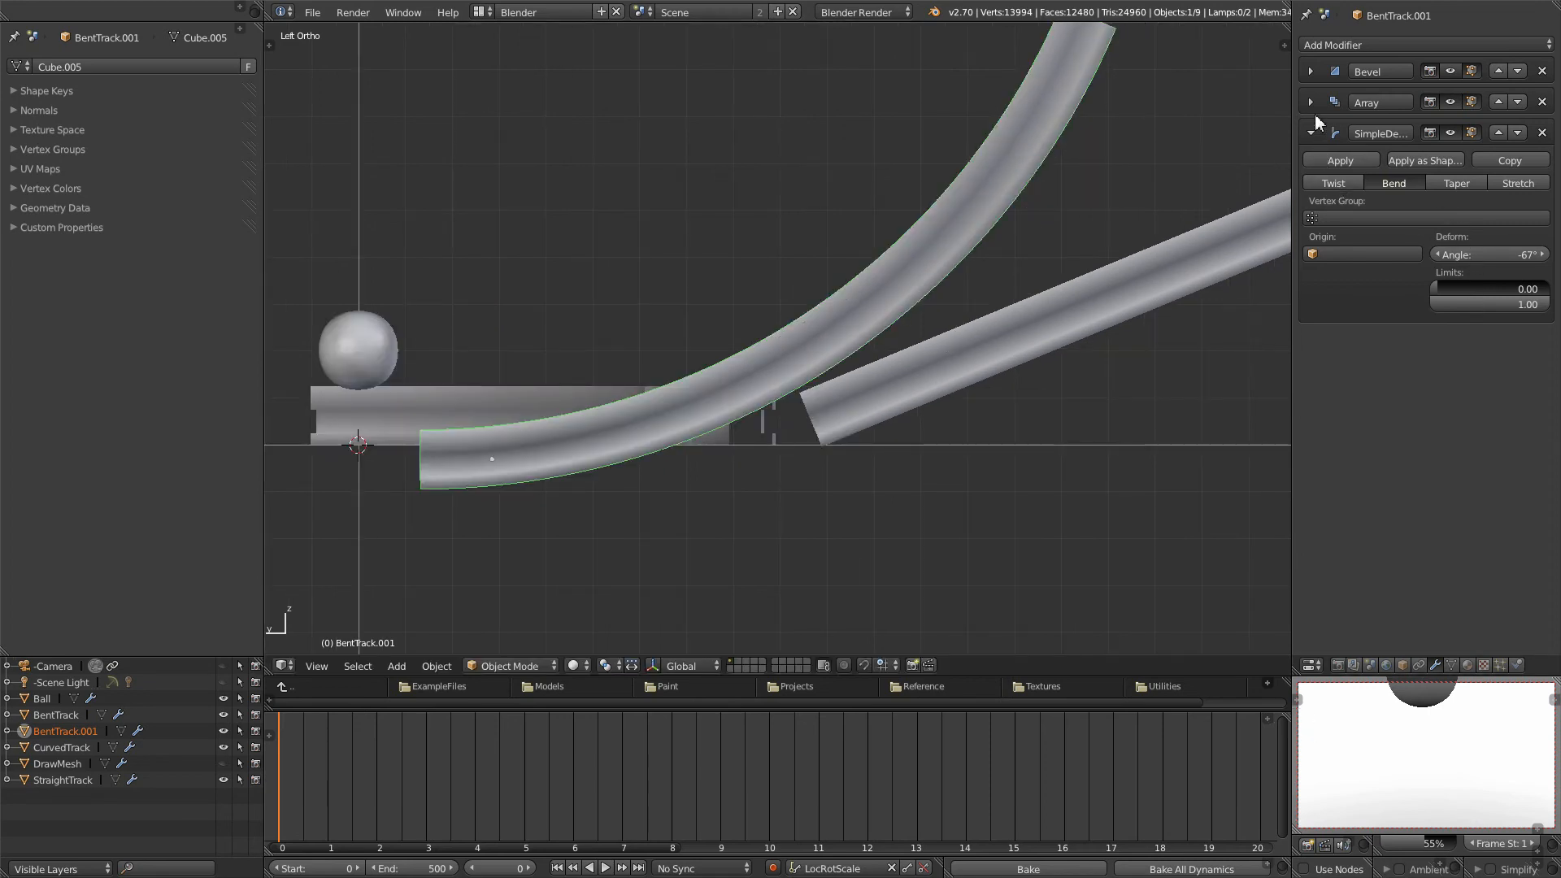
Step: Set the BentTrack copy's Array count to 6, and move and rotate it so its lower end runs level beside the ramp's foot
click(1312, 103)
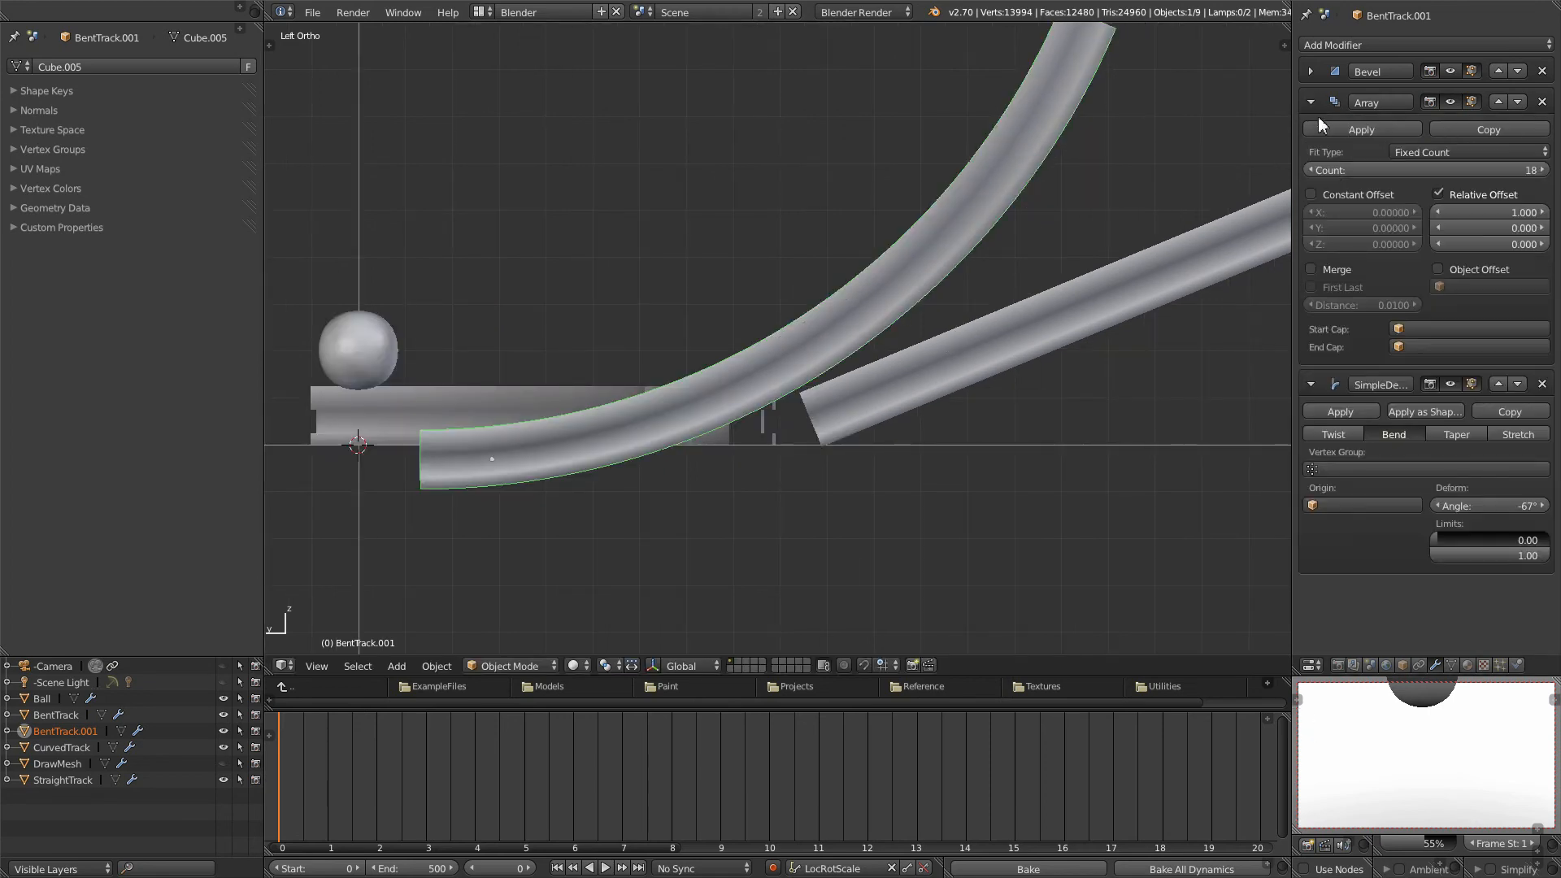
drag(1501, 169, 1486, 171)
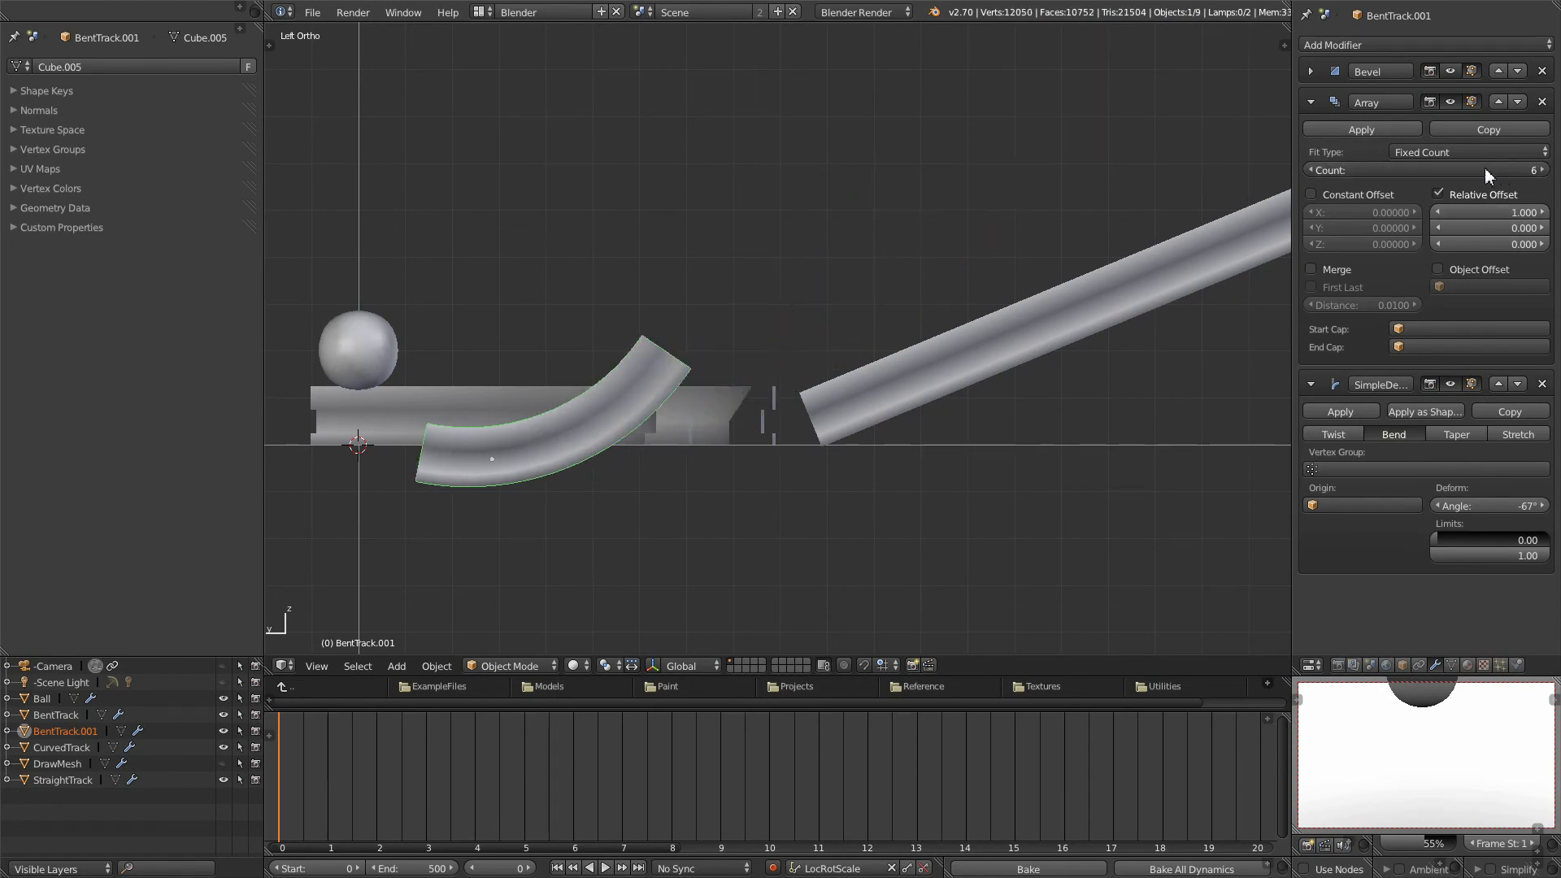
key(g)
click(830, 481)
key(r)
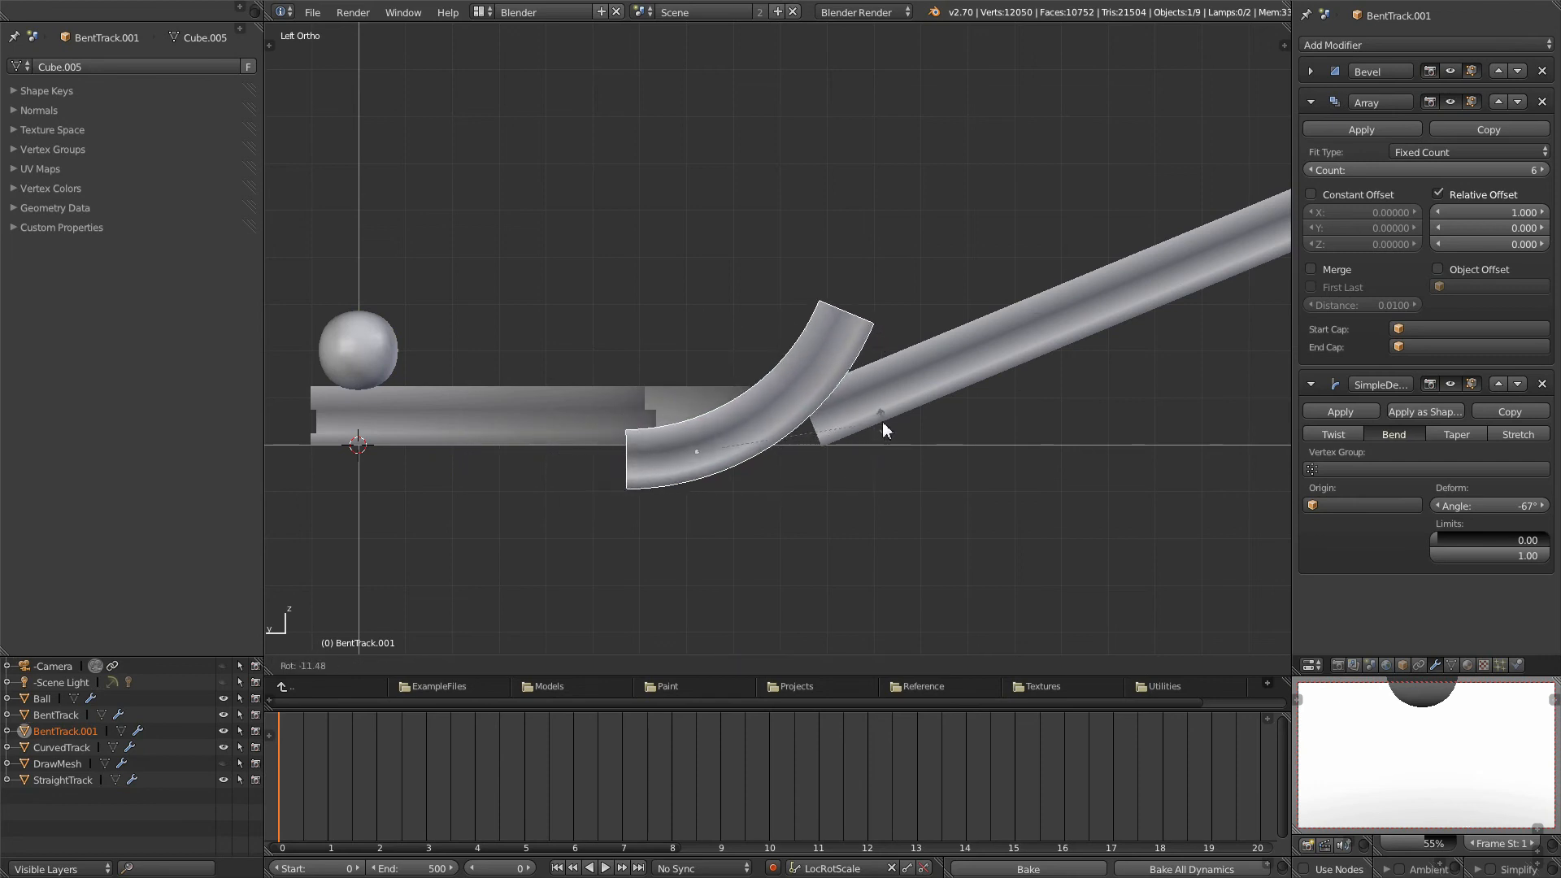
click(885, 419)
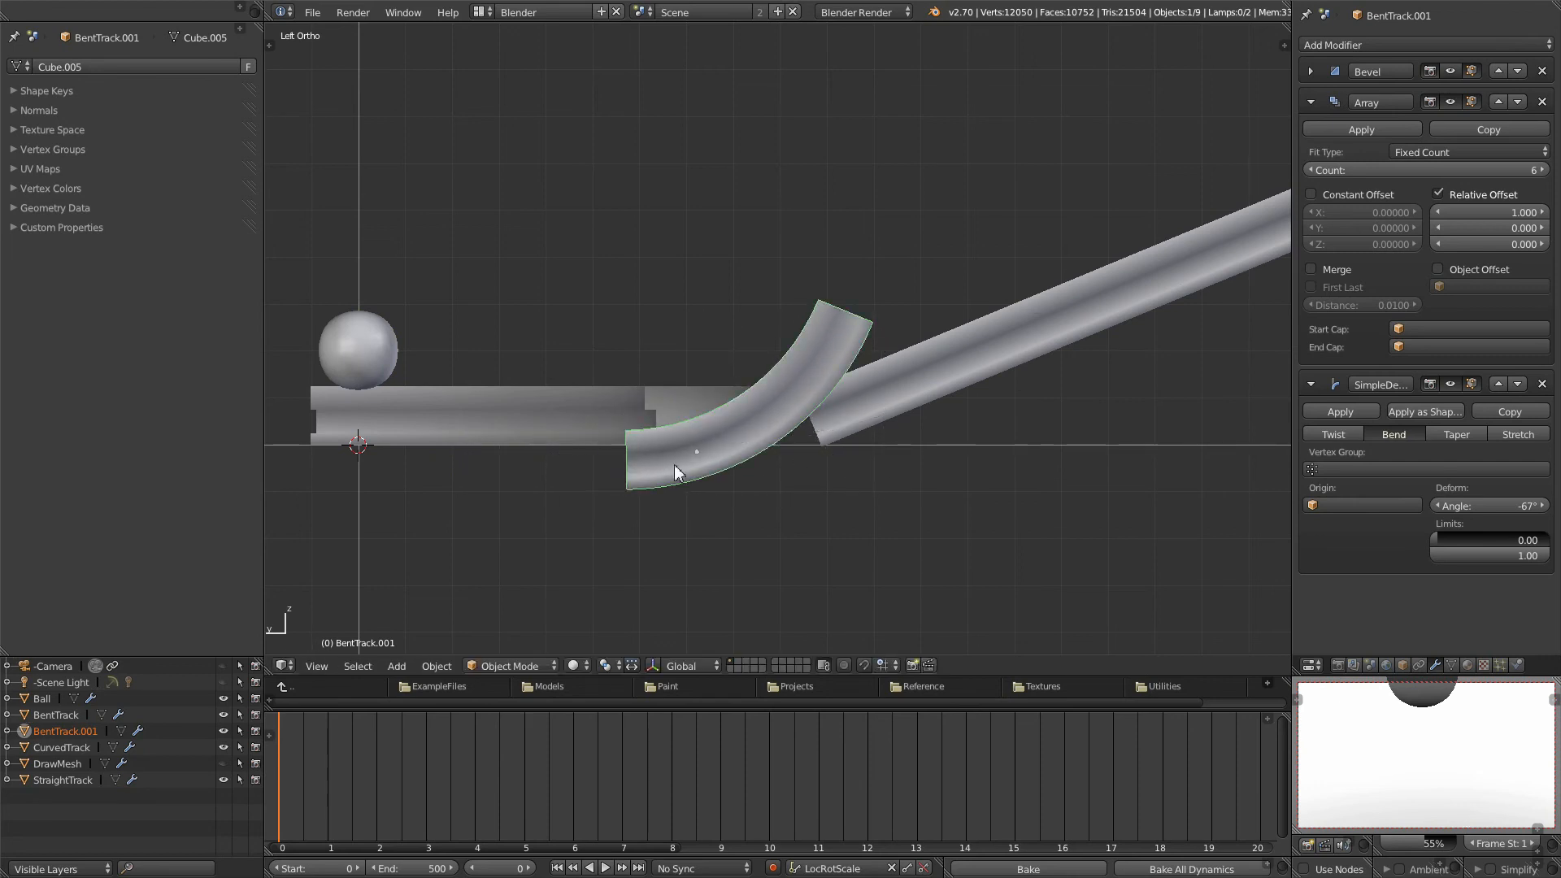
key(r)
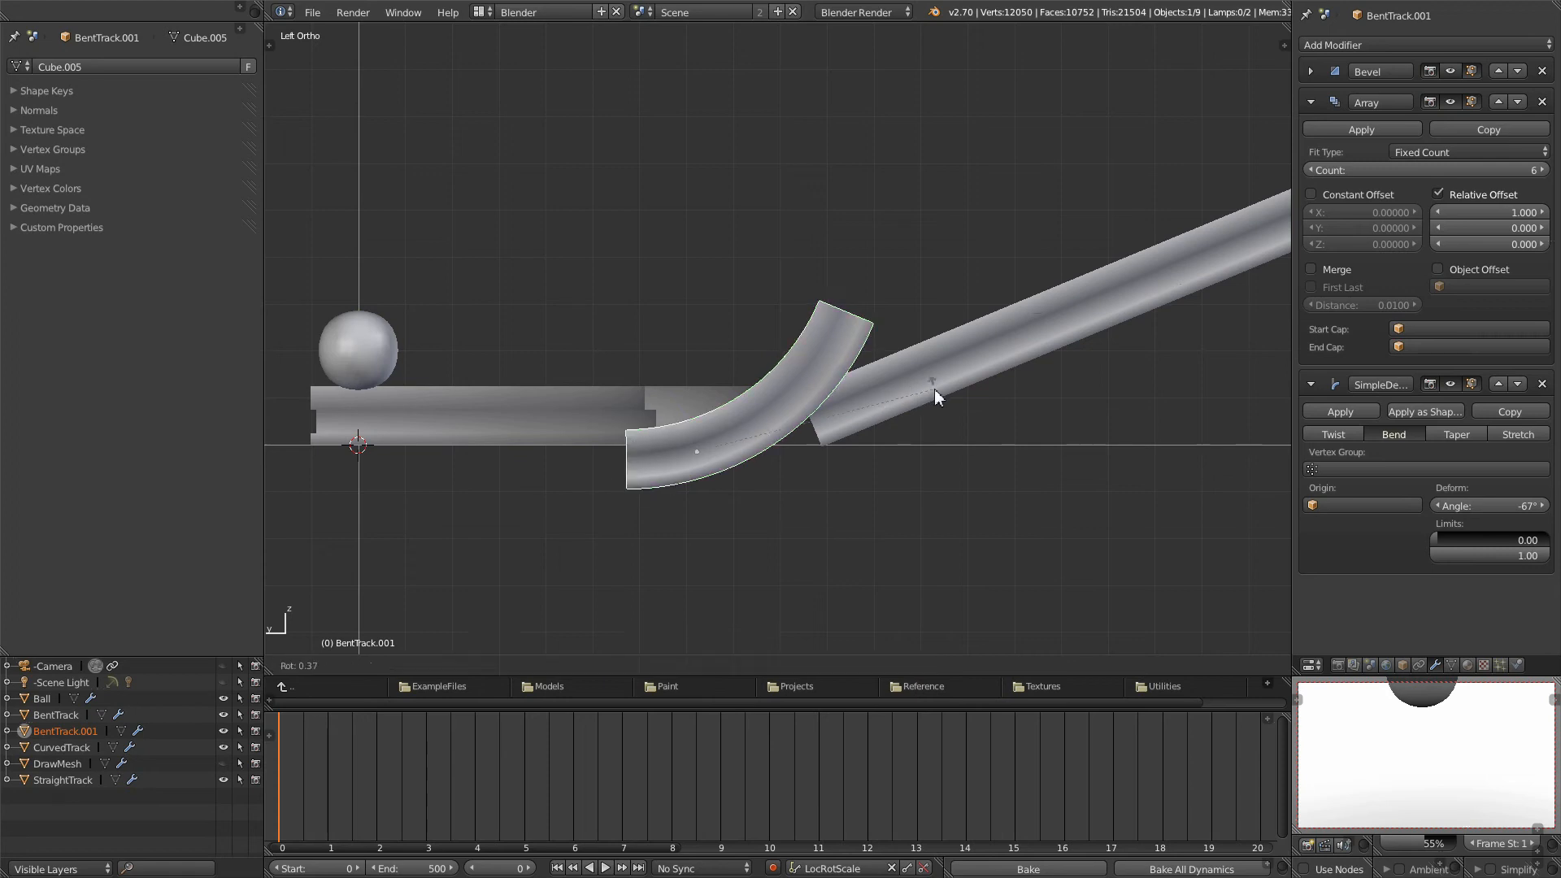
click(934, 391)
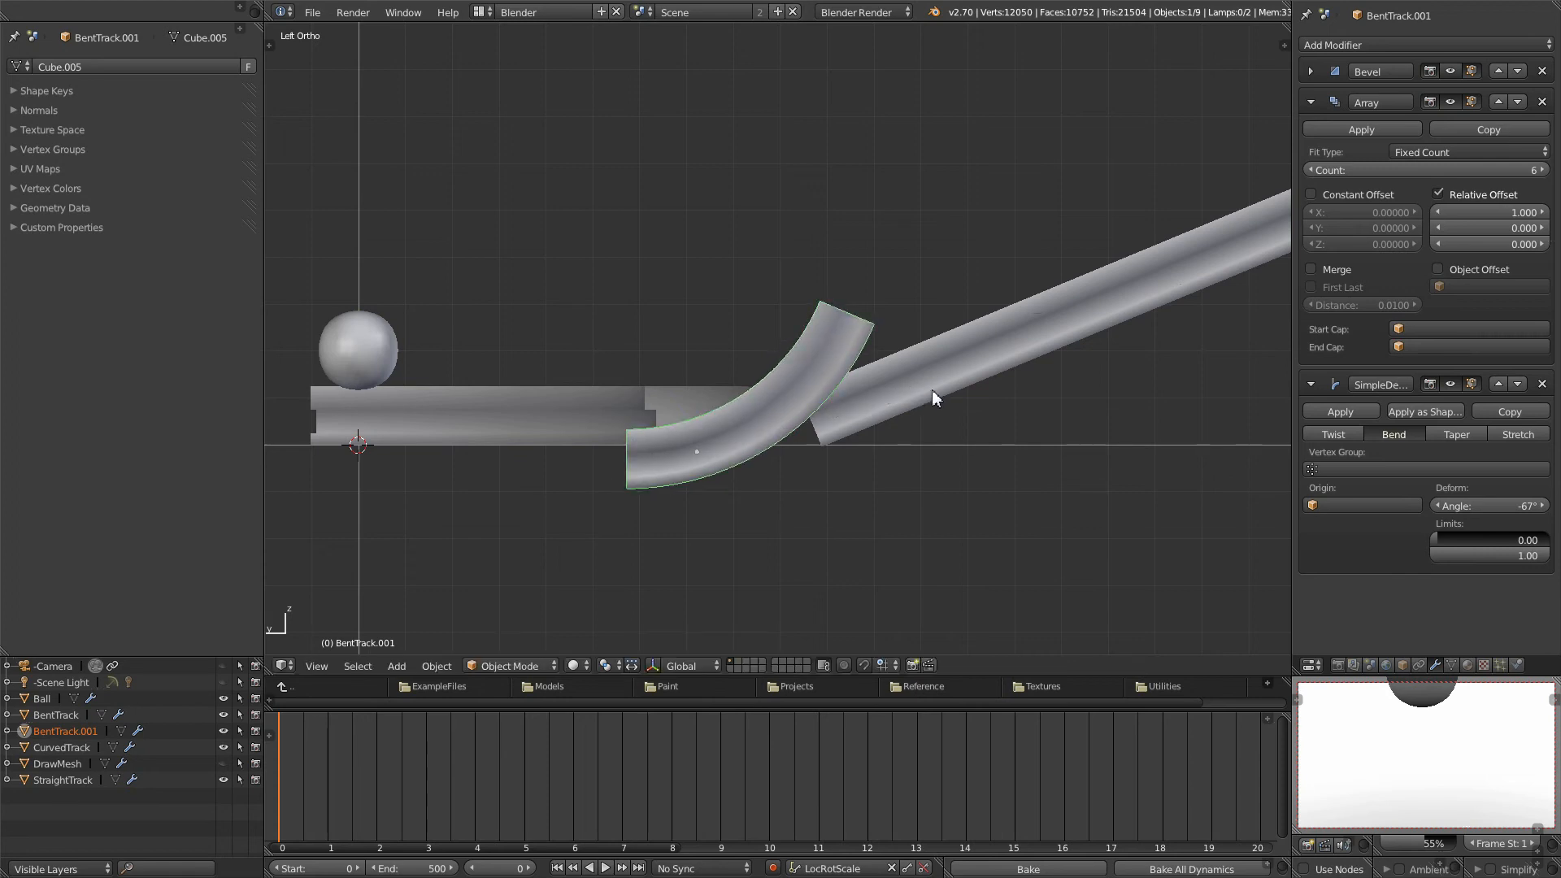
Step: Move and rotate StraightTrack in left orthographic view until its lower end meets the raised end of the BentTrack copy flush
scroll(1013, 411, up, 3)
right_click(968, 388)
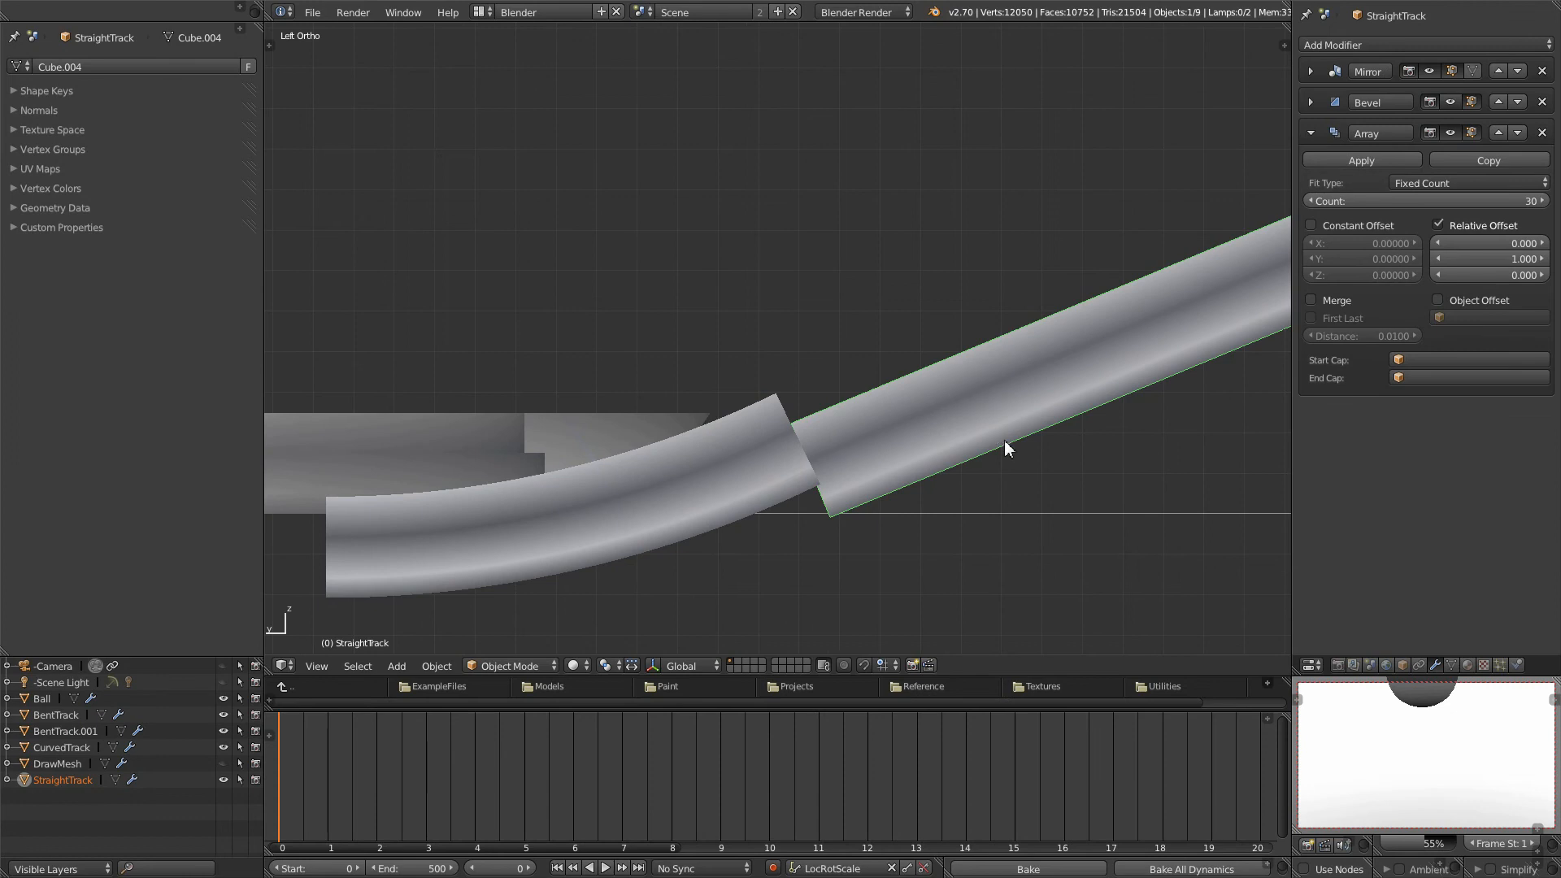
scroll(1003, 440, up, 3)
key(g)
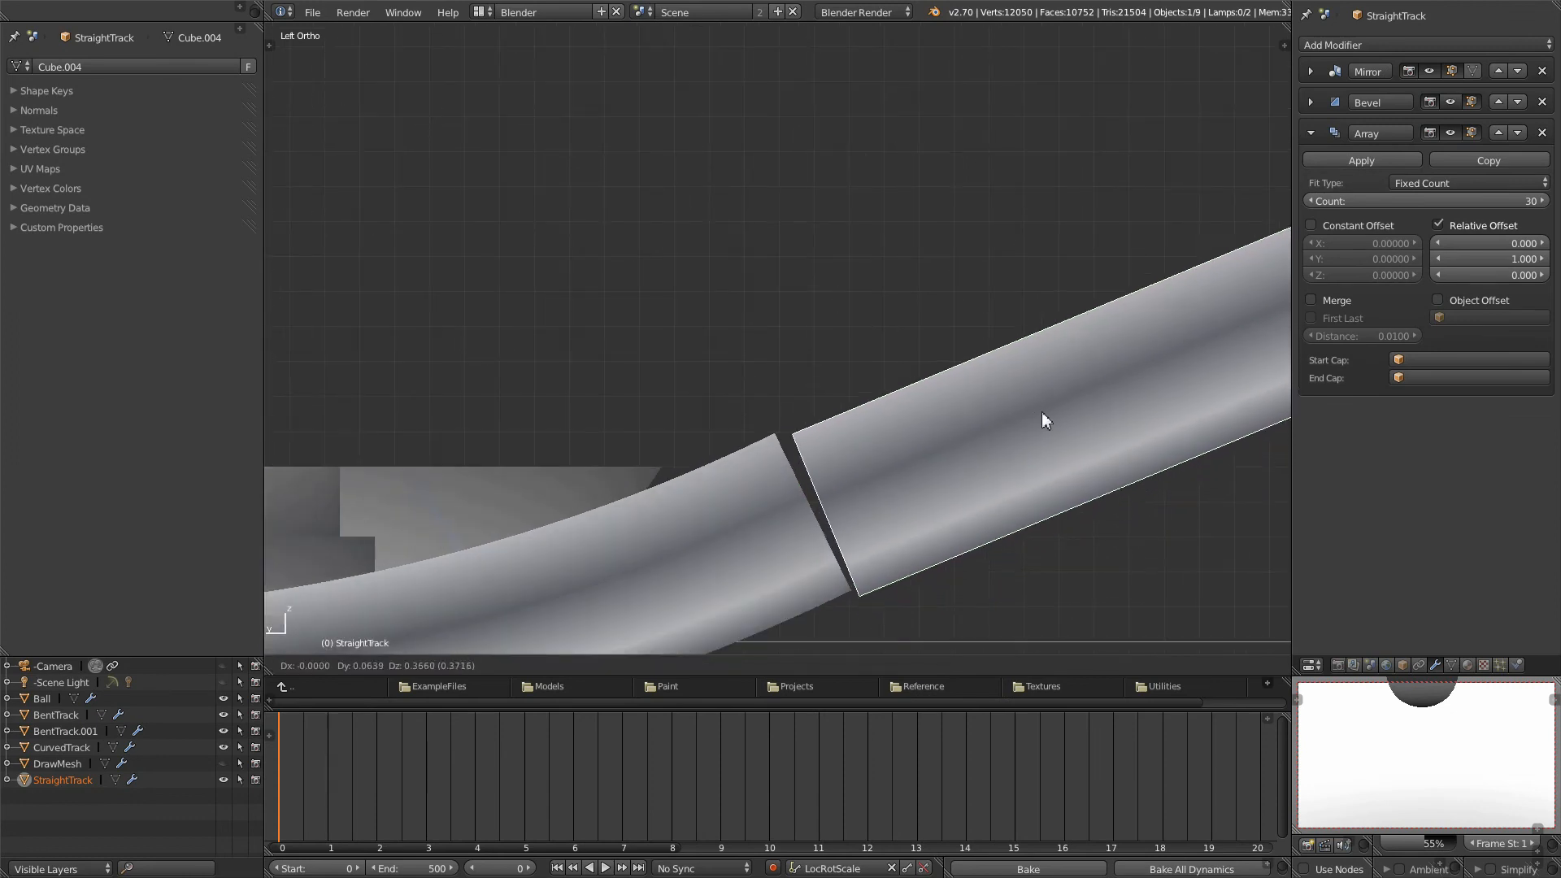
click(1038, 403)
key(r)
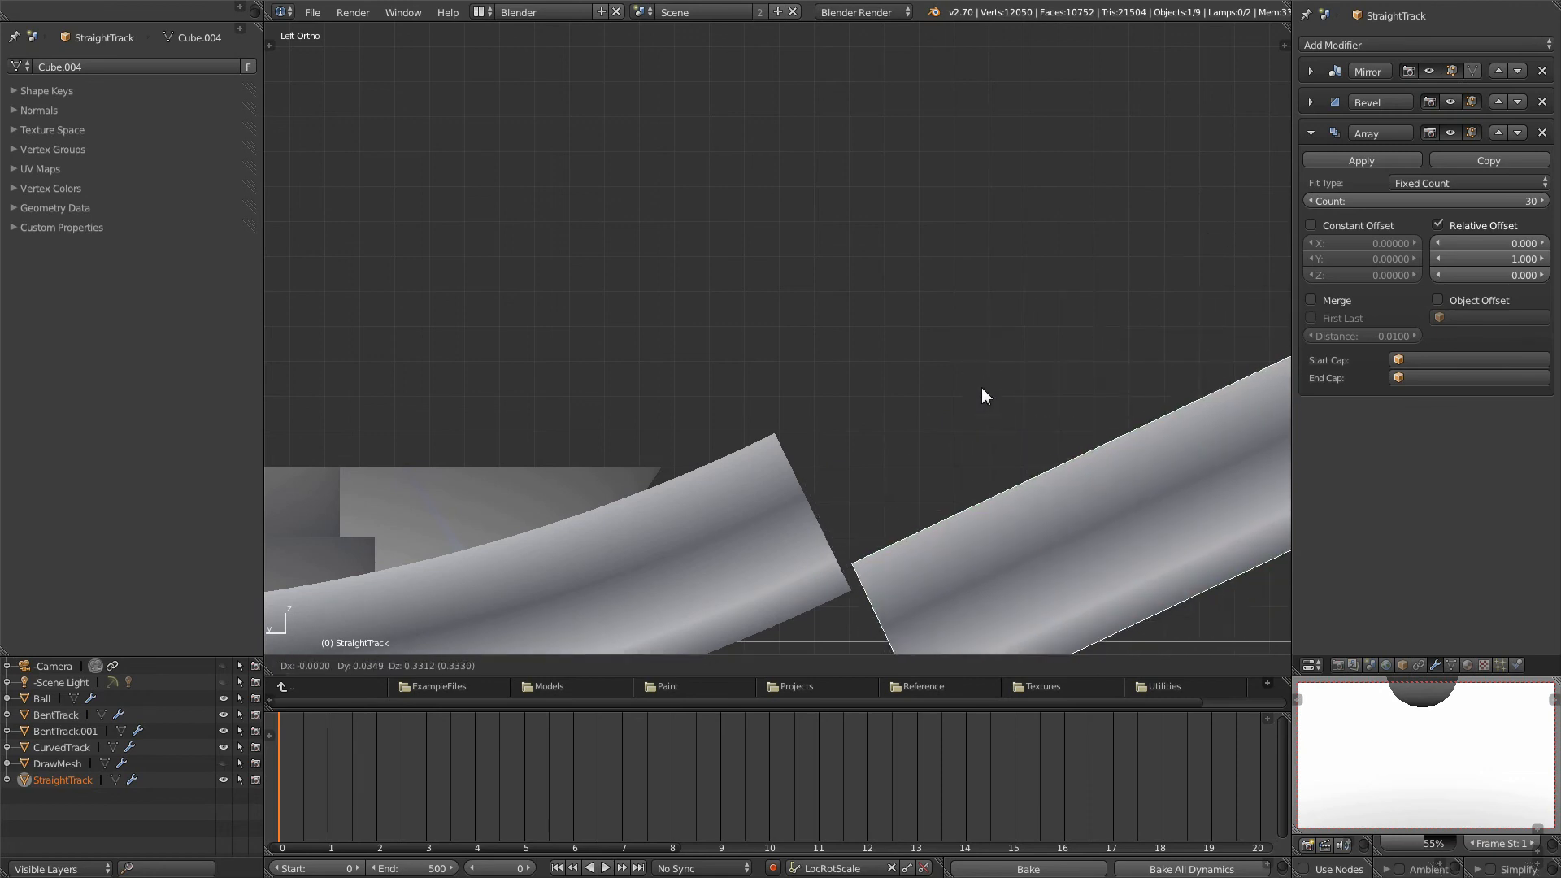
click(983, 394)
key(g)
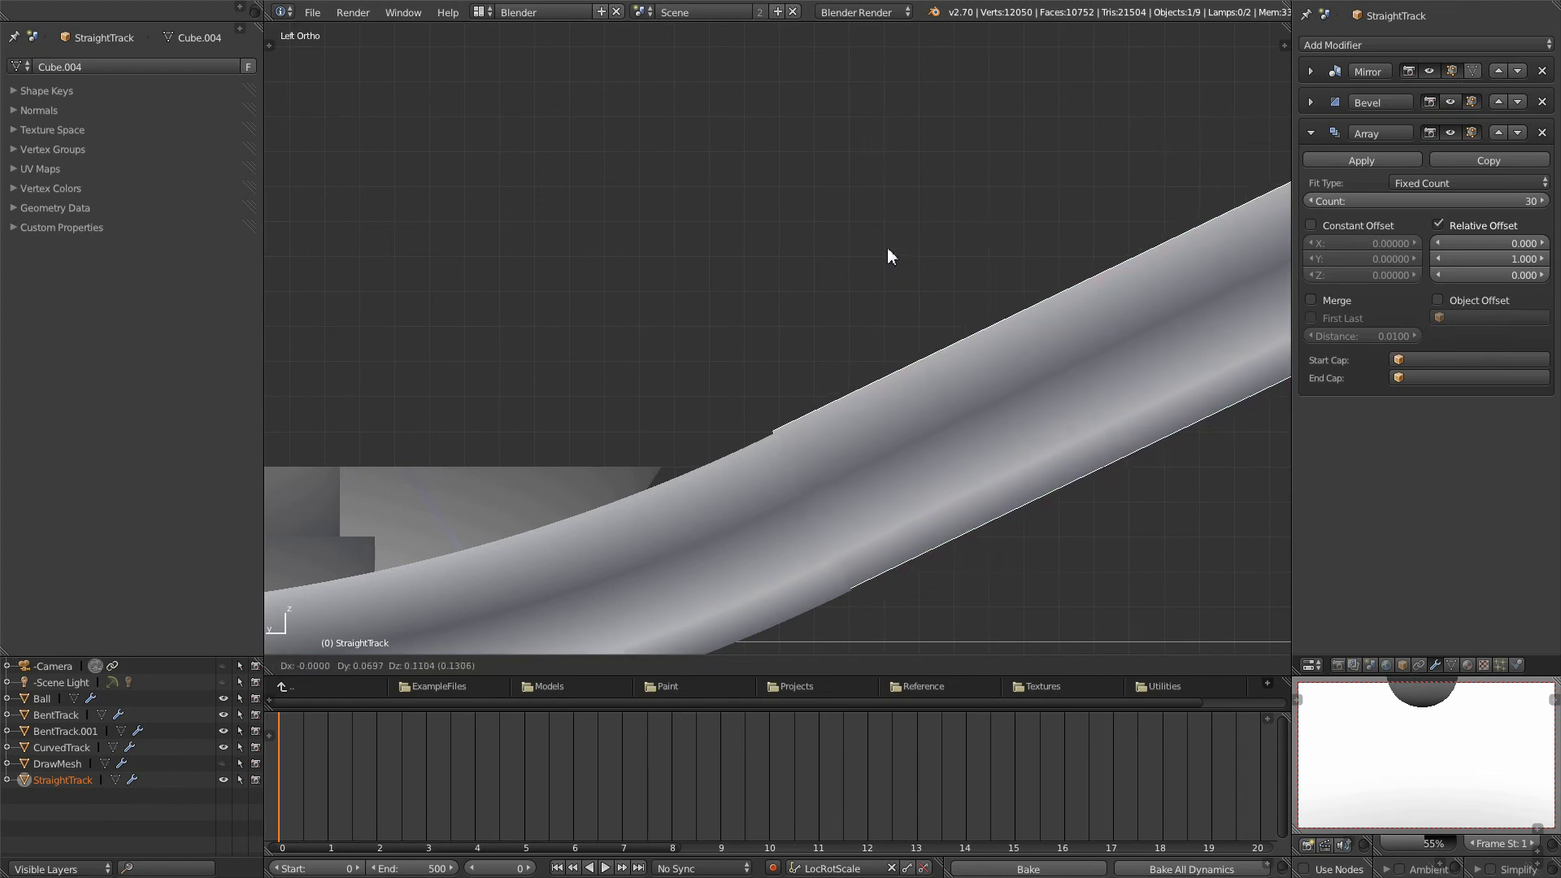
click(888, 252)
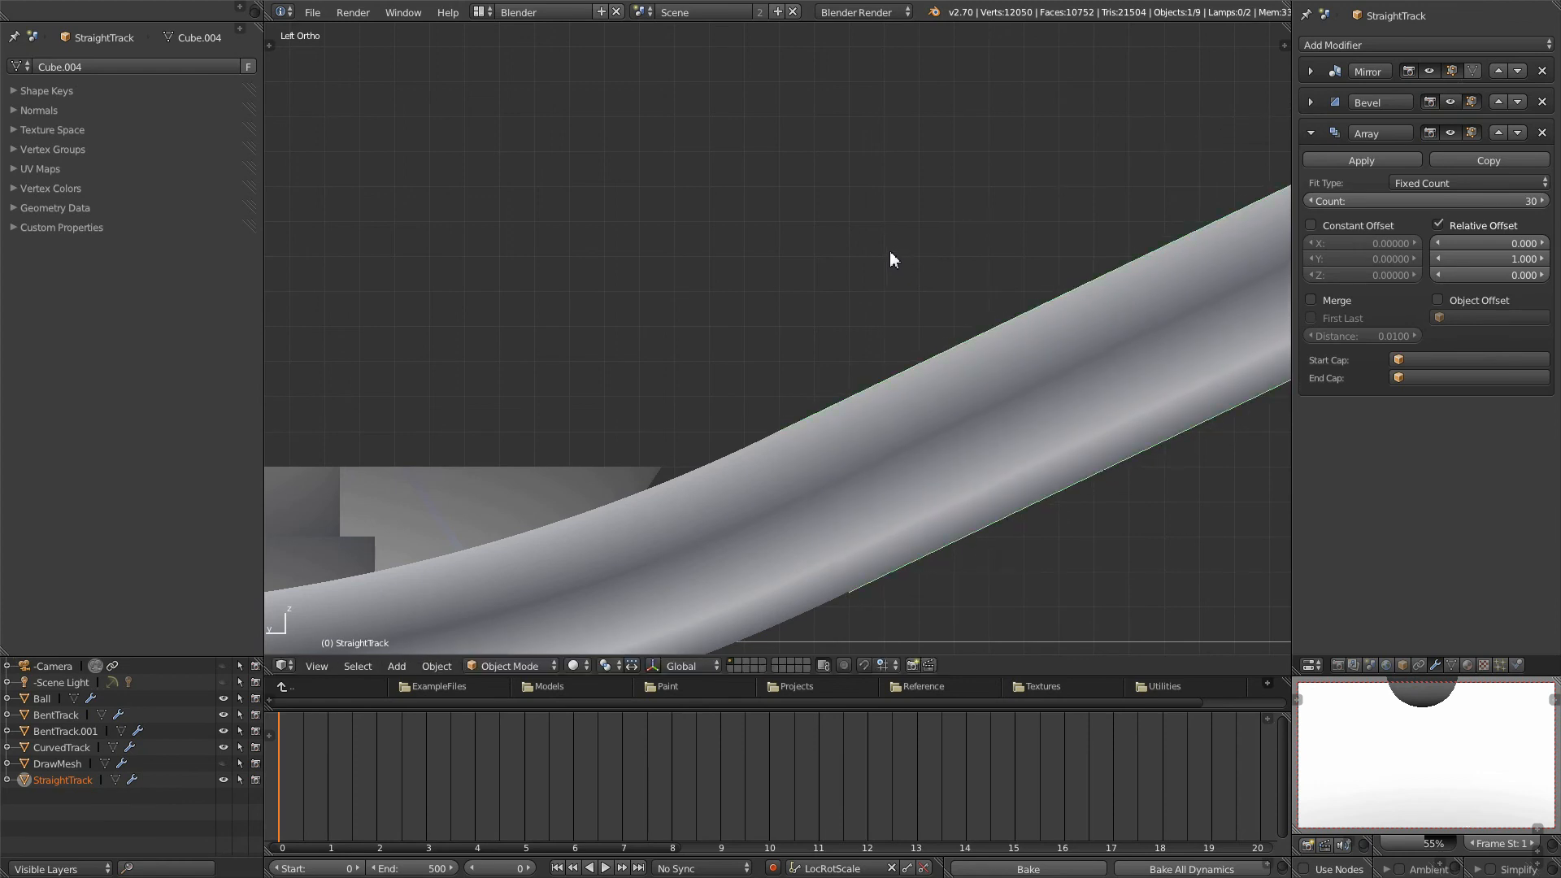
Step: Move StraightTrack about 7.7 units along negative X in top orthographic view to line up with the BentTrack copy
scroll(772, 348, down, 5)
middle_drag(742, 374, 818, 411)
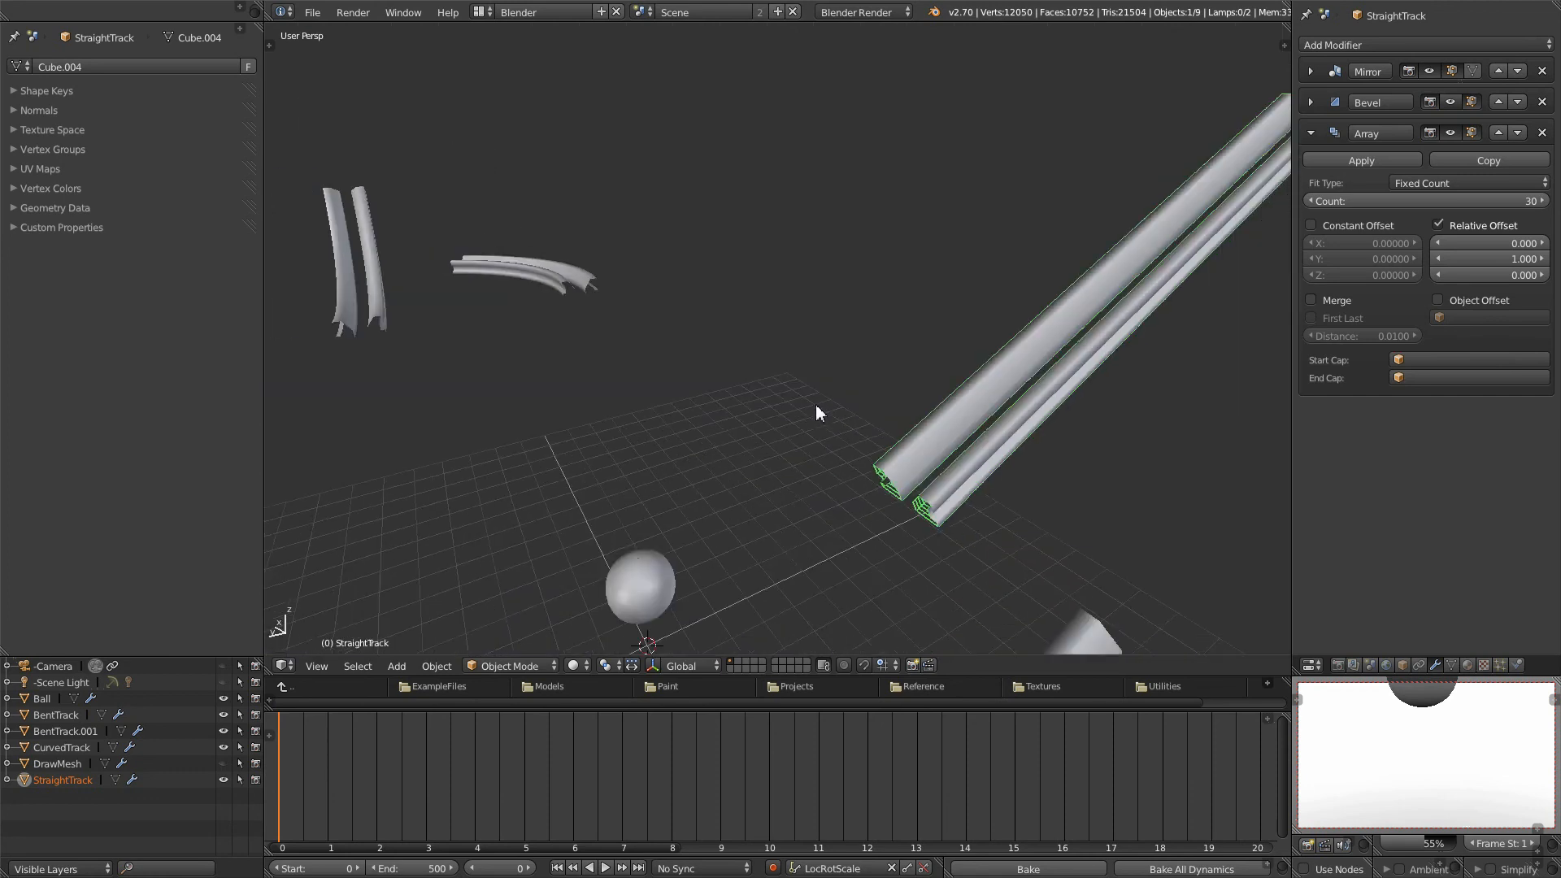
key(KP_7)
scroll(813, 389, down, 3)
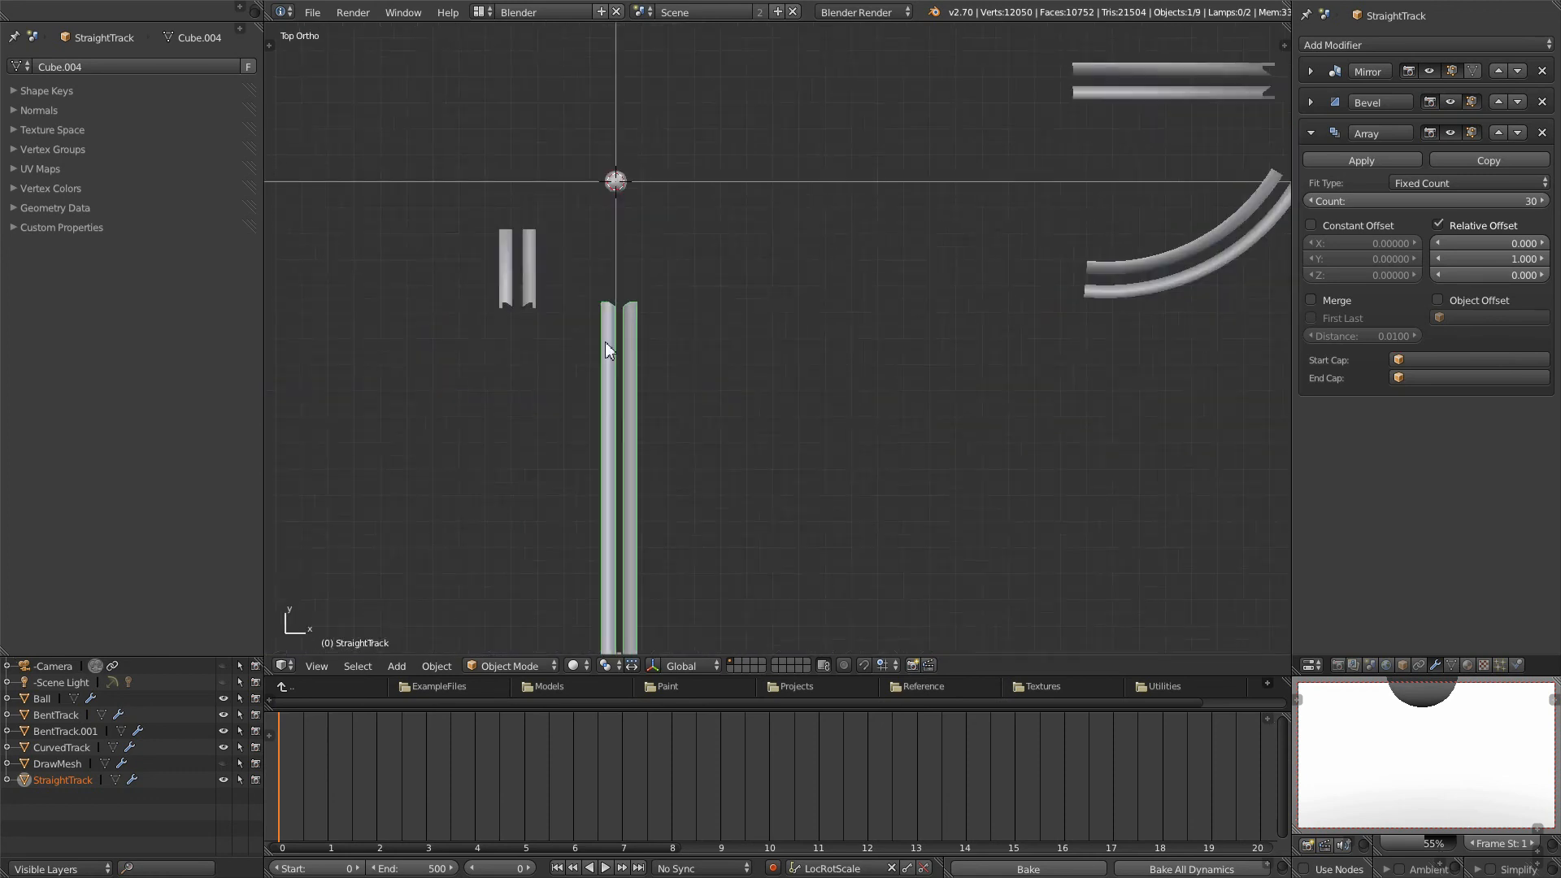
key(g)
key(x)
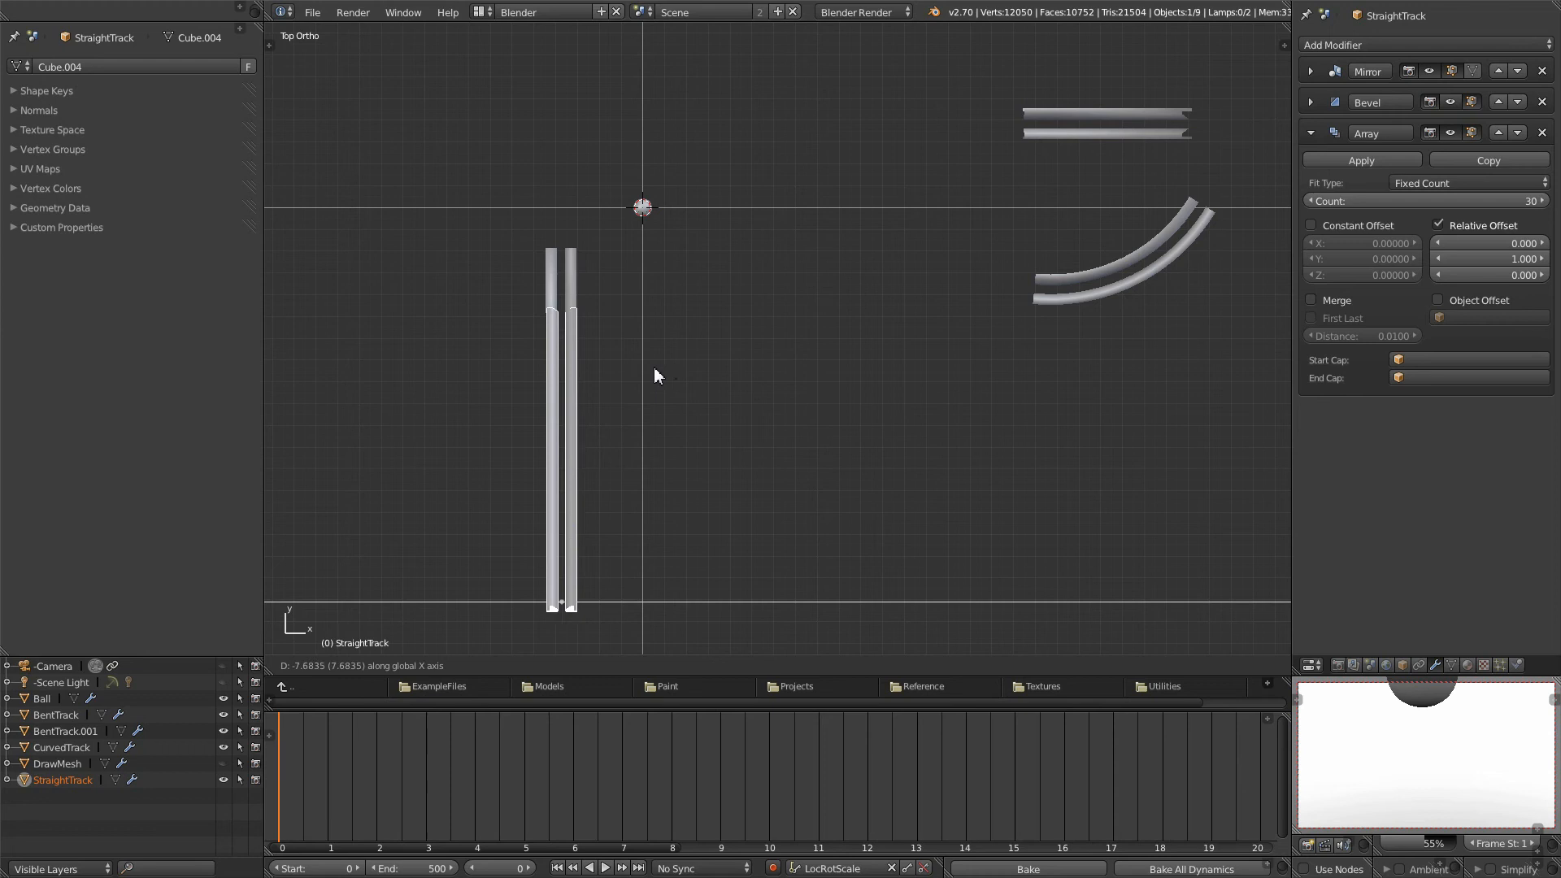
click(652, 367)
Step: Fine-tune StraightTrack's position along X up close so its rails match those of the BentTrack copy
scroll(652, 367, up, 8)
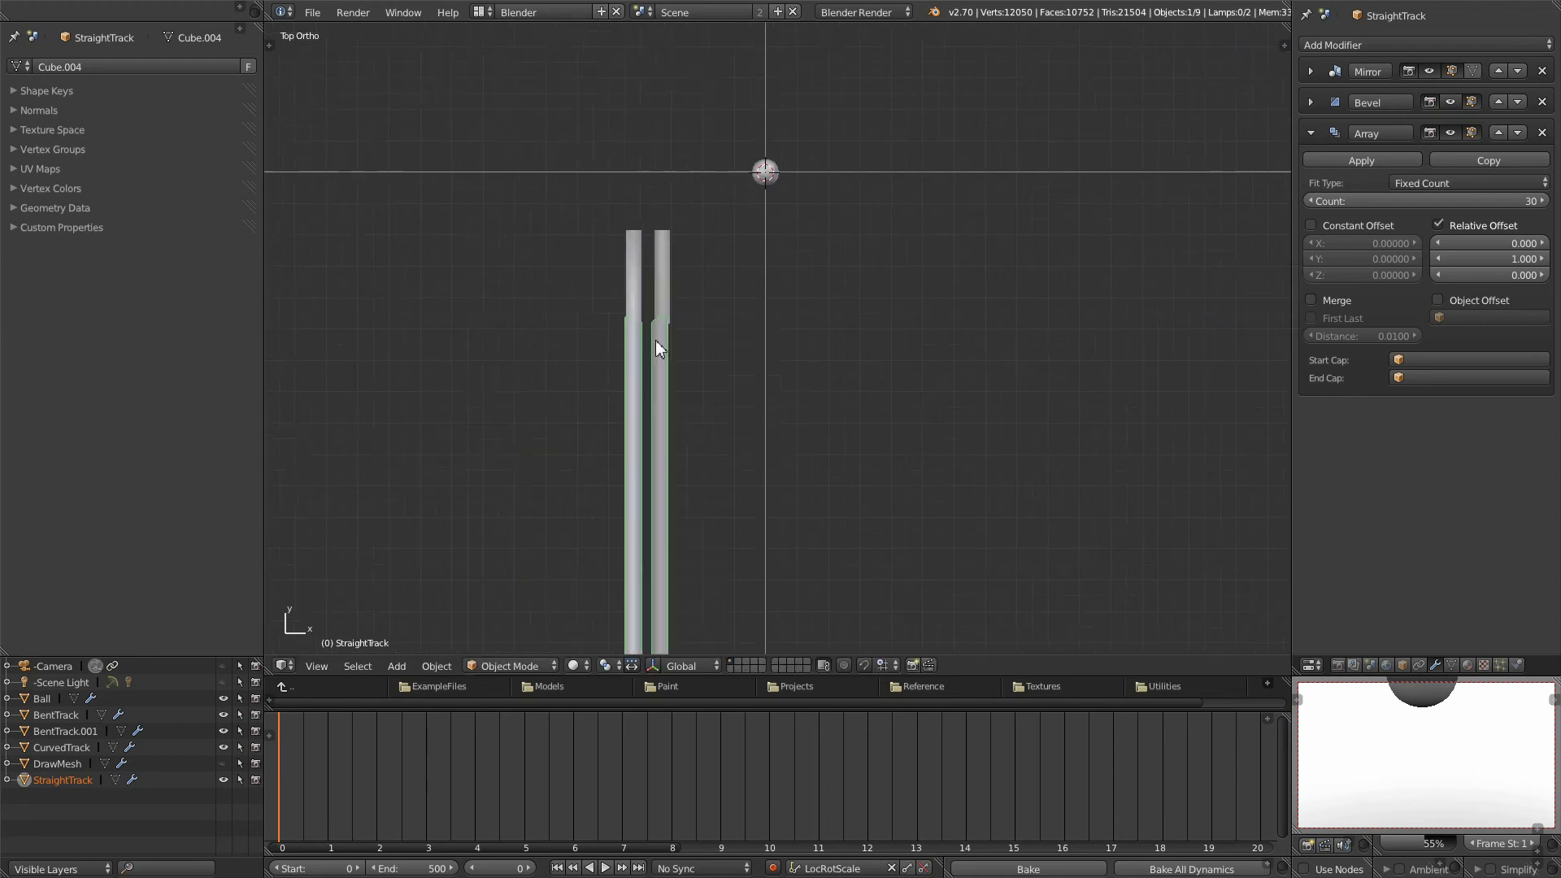
scroll(660, 357, up, 1)
shift+middle_drag(522, 308, 860, 382)
scroll(857, 383, up, 4)
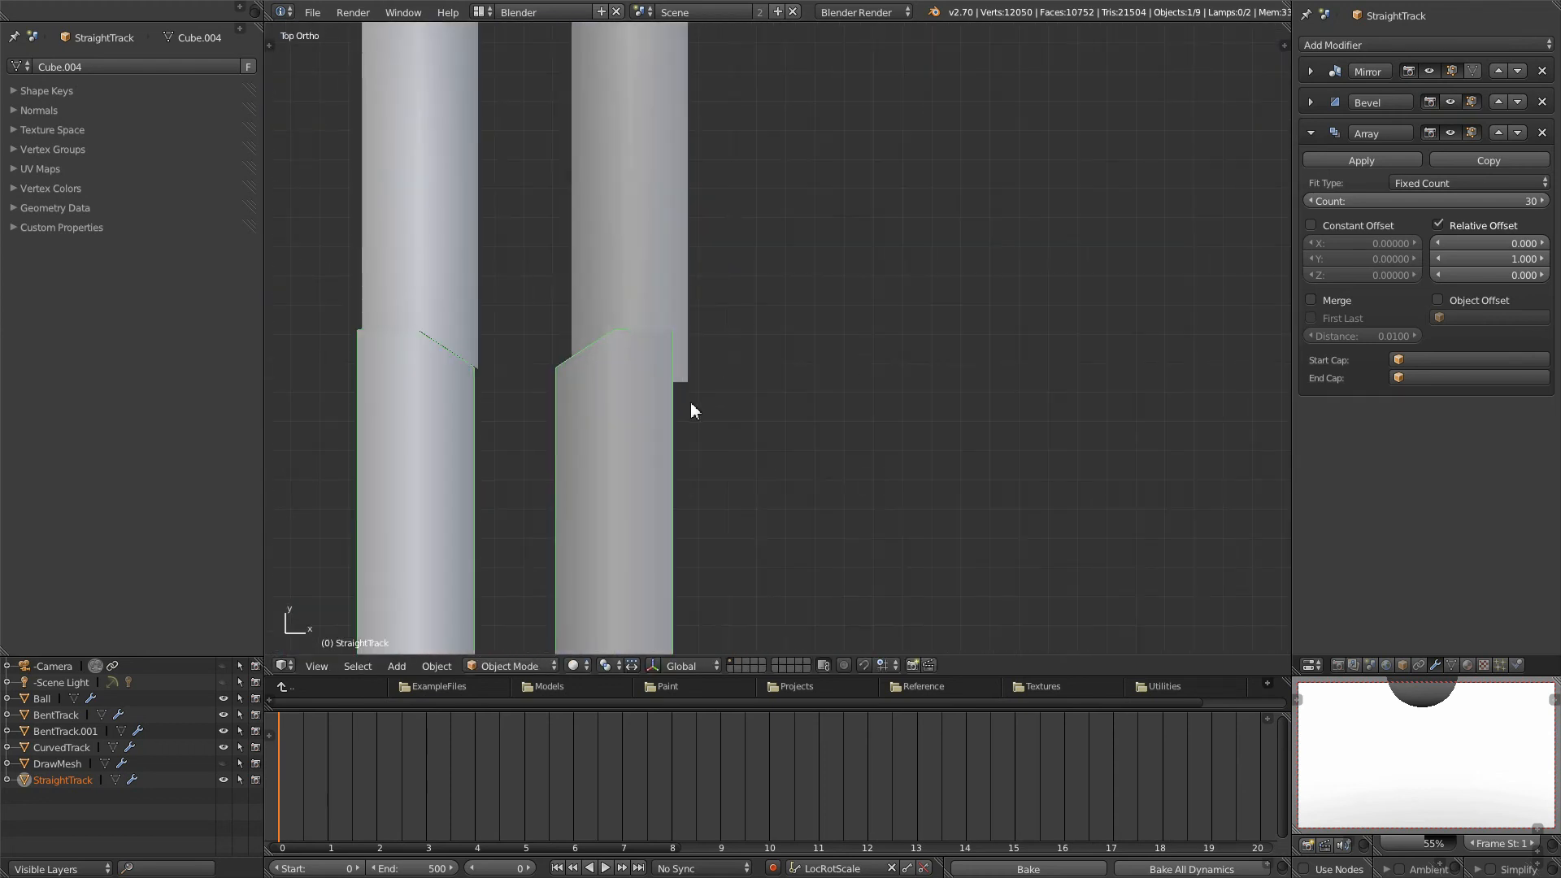
key(g)
key(x)
click(701, 404)
Step: Examine the joint between StraightTrack and the BentTrack copy from several perspective angles
middle_drag(701, 403, 968, 181)
scroll(818, 443, down, 3)
shift+middle_drag(818, 442, 982, 150)
scroll(935, 231, up, 4)
shift+middle_drag(935, 236, 922, 296)
scroll(815, 465, up, 3)
scroll(813, 460, down, 1)
scroll(852, 291, up, 2)
scroll(852, 291, down, 1)
right_click(833, 290)
scroll(833, 290, down, 4)
Step: Duplicate StraightTrack in left orthographic view and clear the copy's location and rotation
right_click(922, 296)
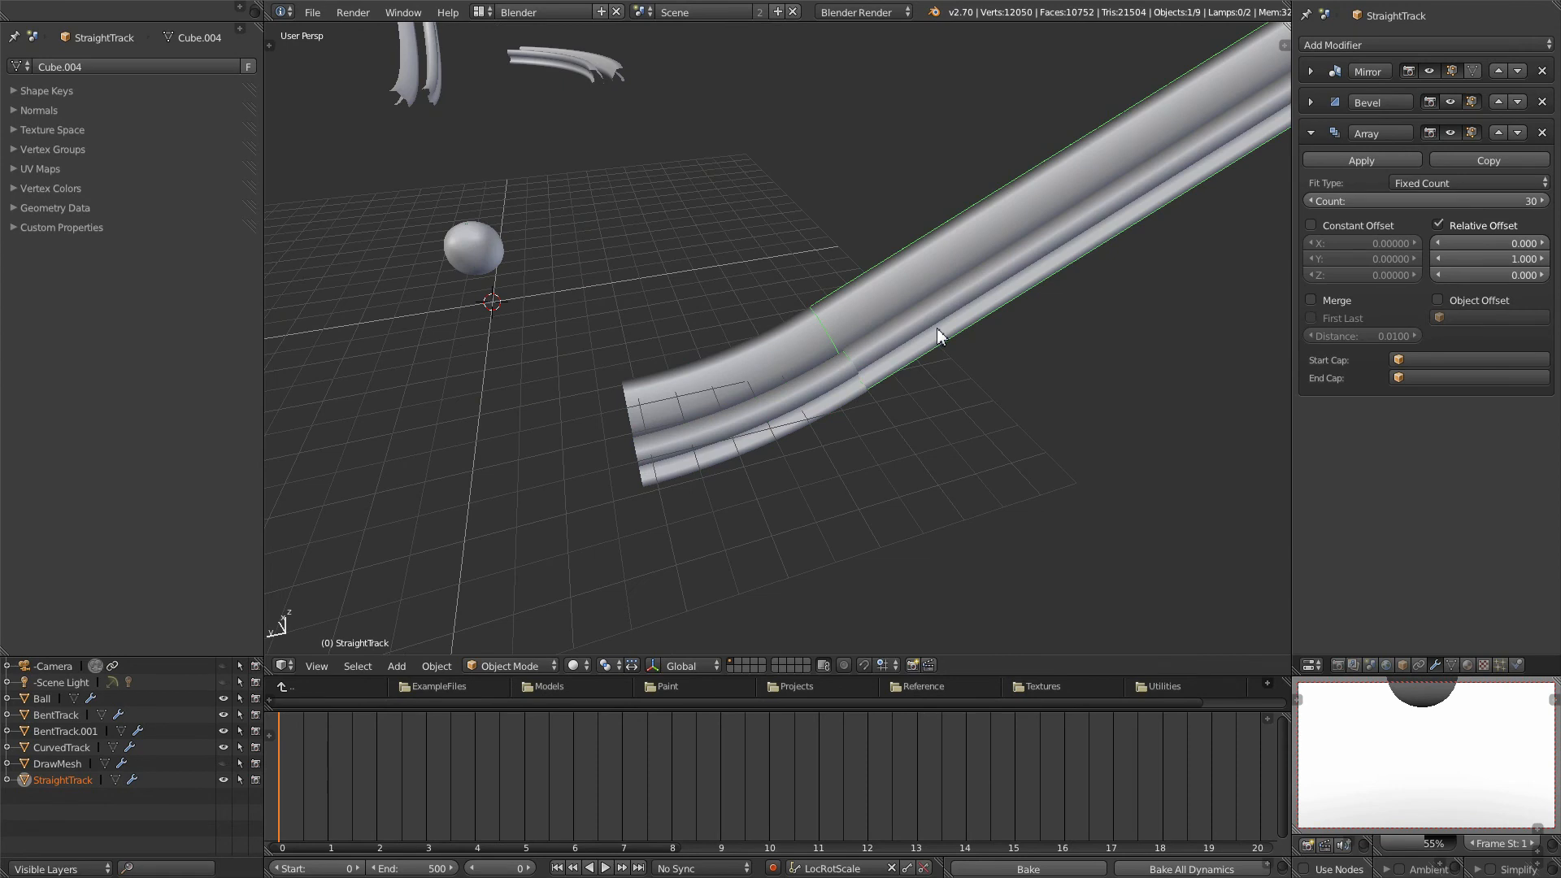
key(ctrl+KP_3)
scroll(969, 273, down, 4)
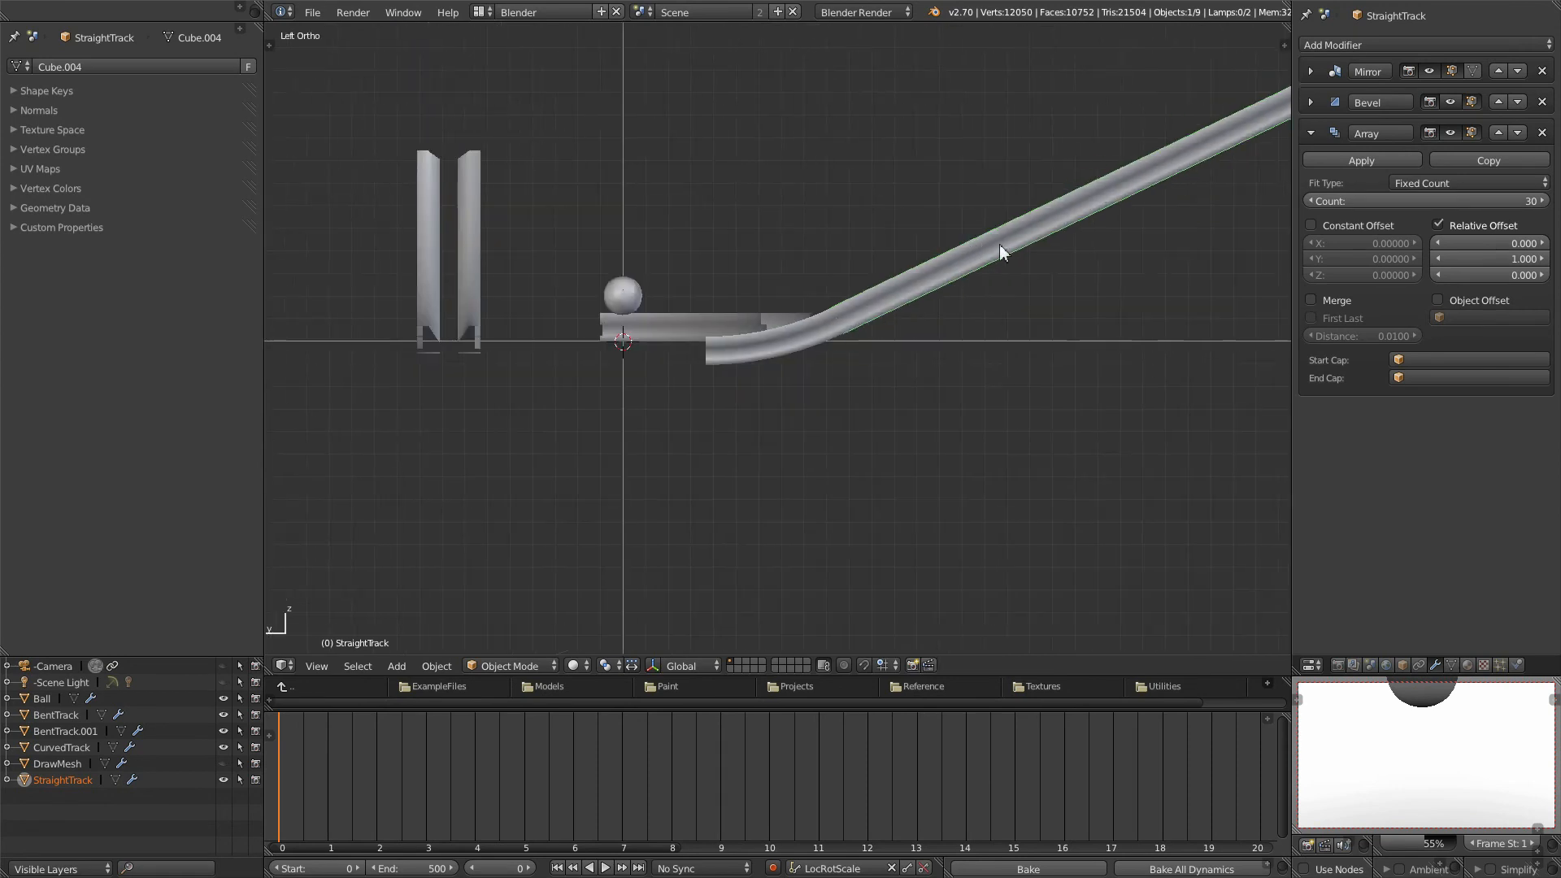
key(shift+d)
click(515, 274)
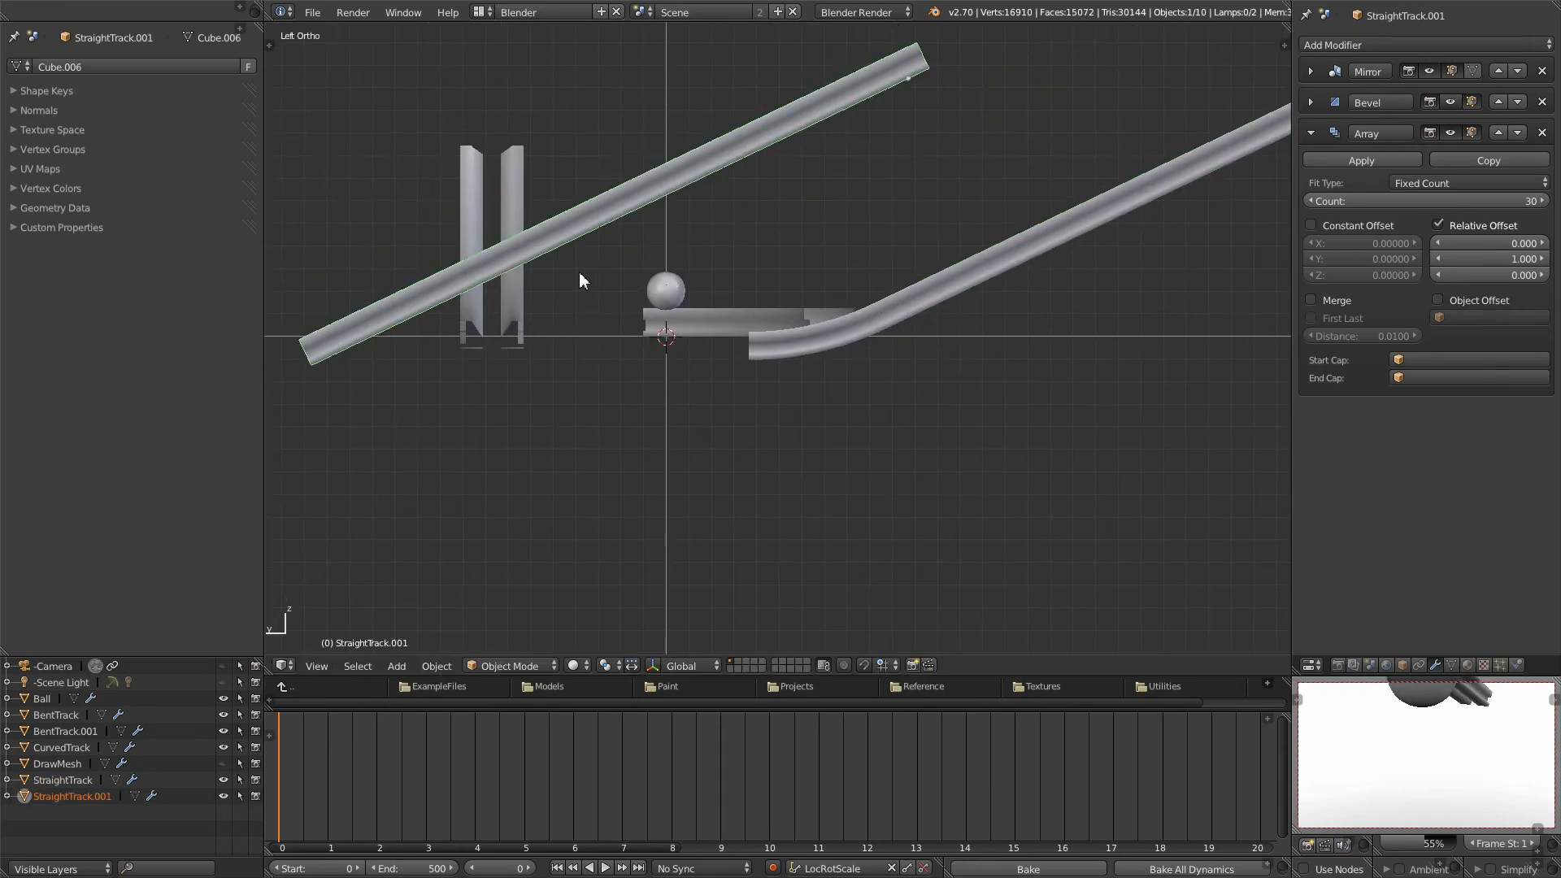
shift+middle_drag(578, 272, 730, 281)
key(alt+g)
key(alt+r)
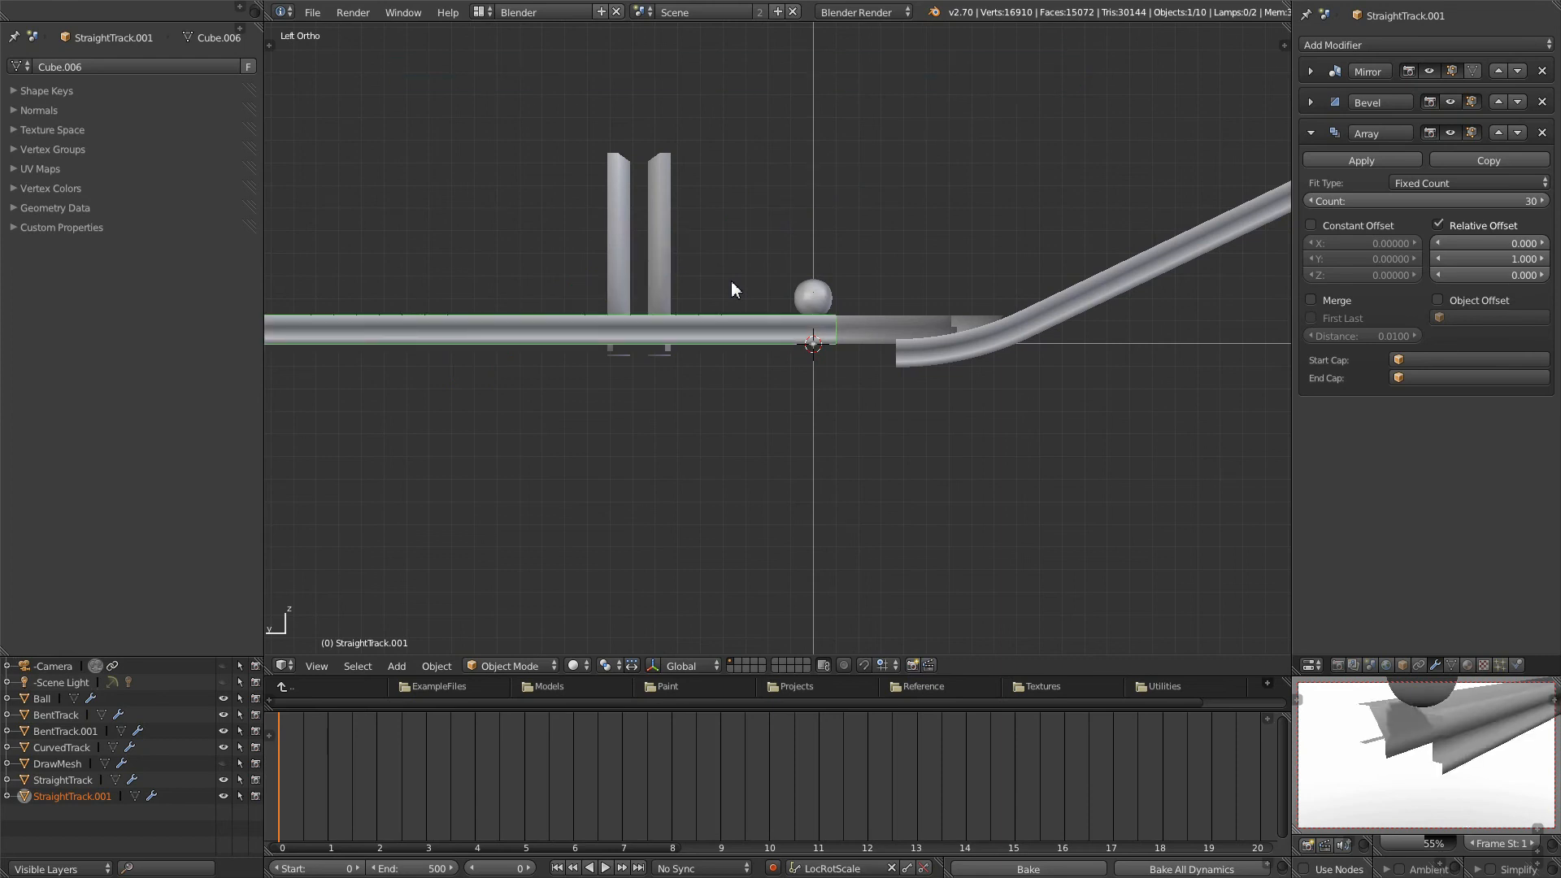
shift+middle_drag(661, 331, 616, 412)
scroll(617, 411, up, 2)
scroll(617, 414, up, 2)
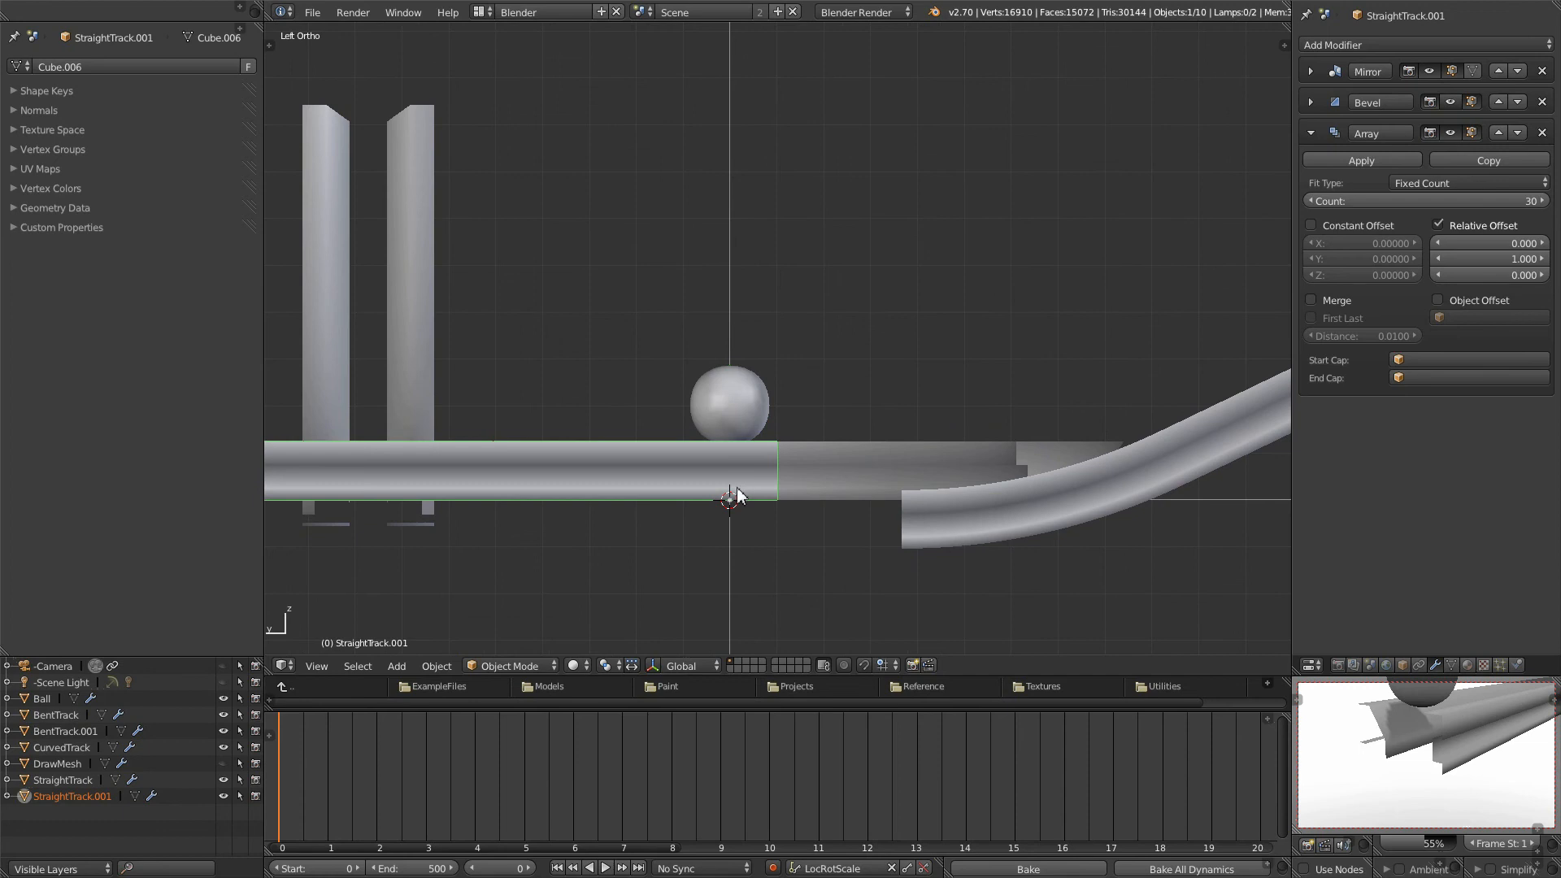
Step: Move the StraightTrack copy in left orthographic view until its end sits flush against the low end of the BentTrack copy
key(g)
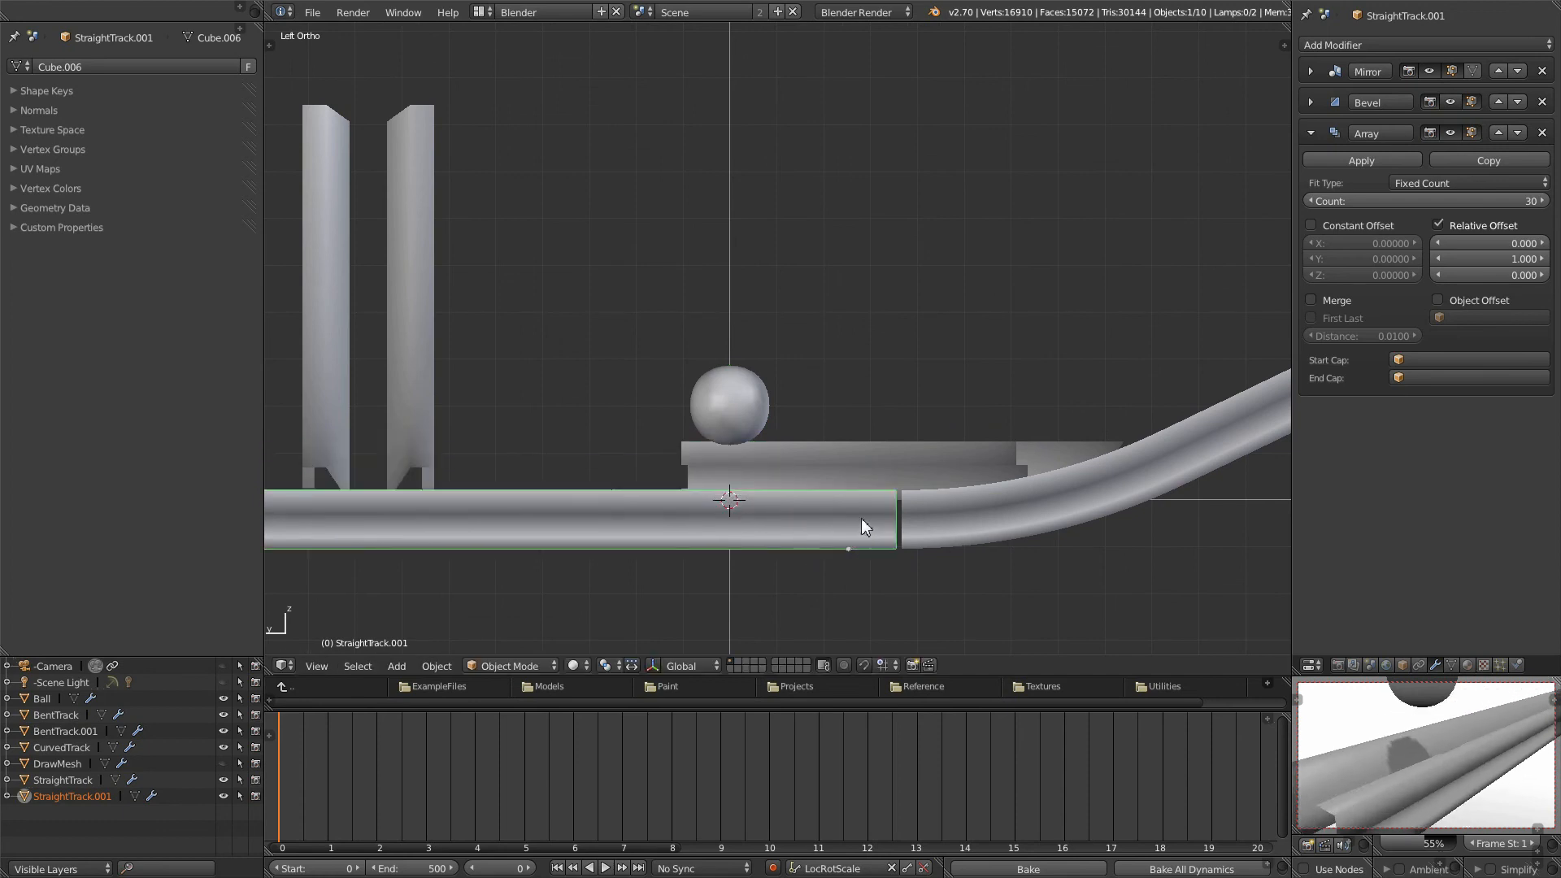
scroll(861, 519, up, 5)
scroll(952, 460, up, 5)
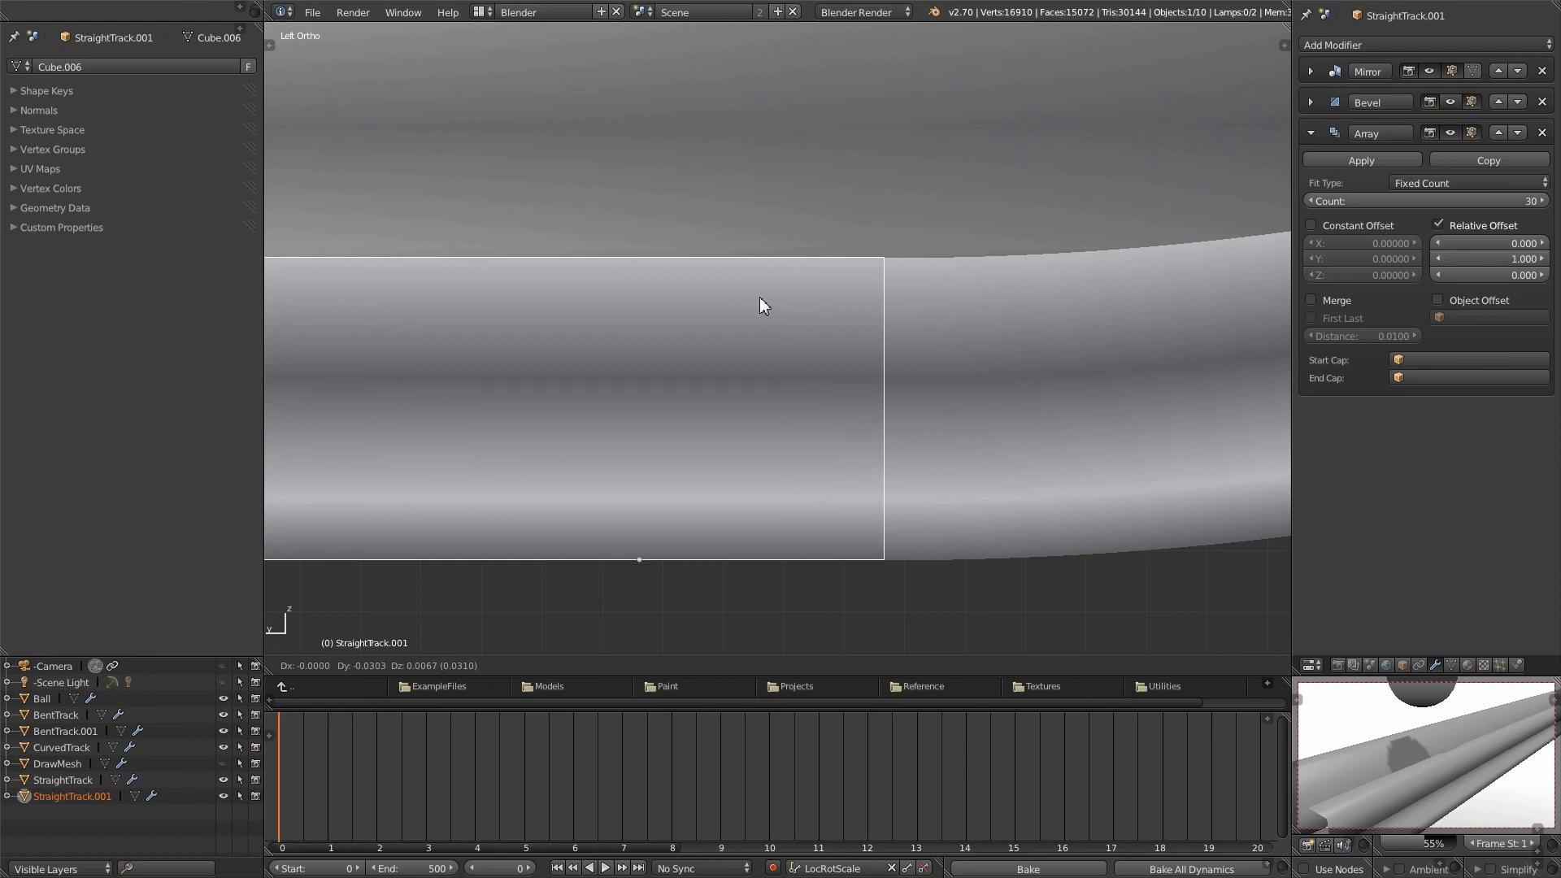
click(762, 298)
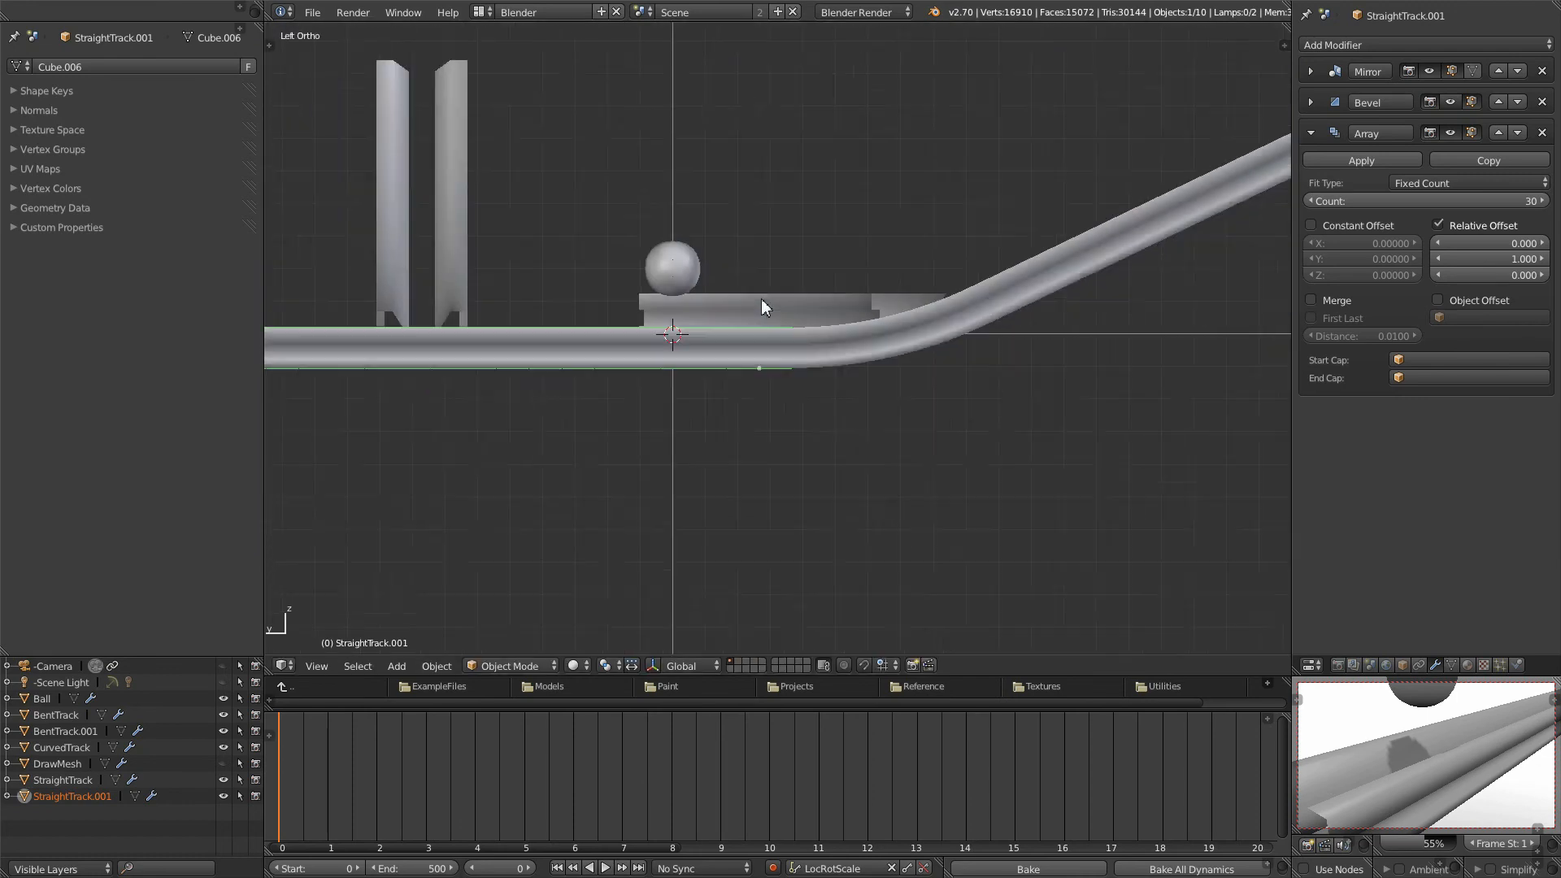
right_click(944, 407)
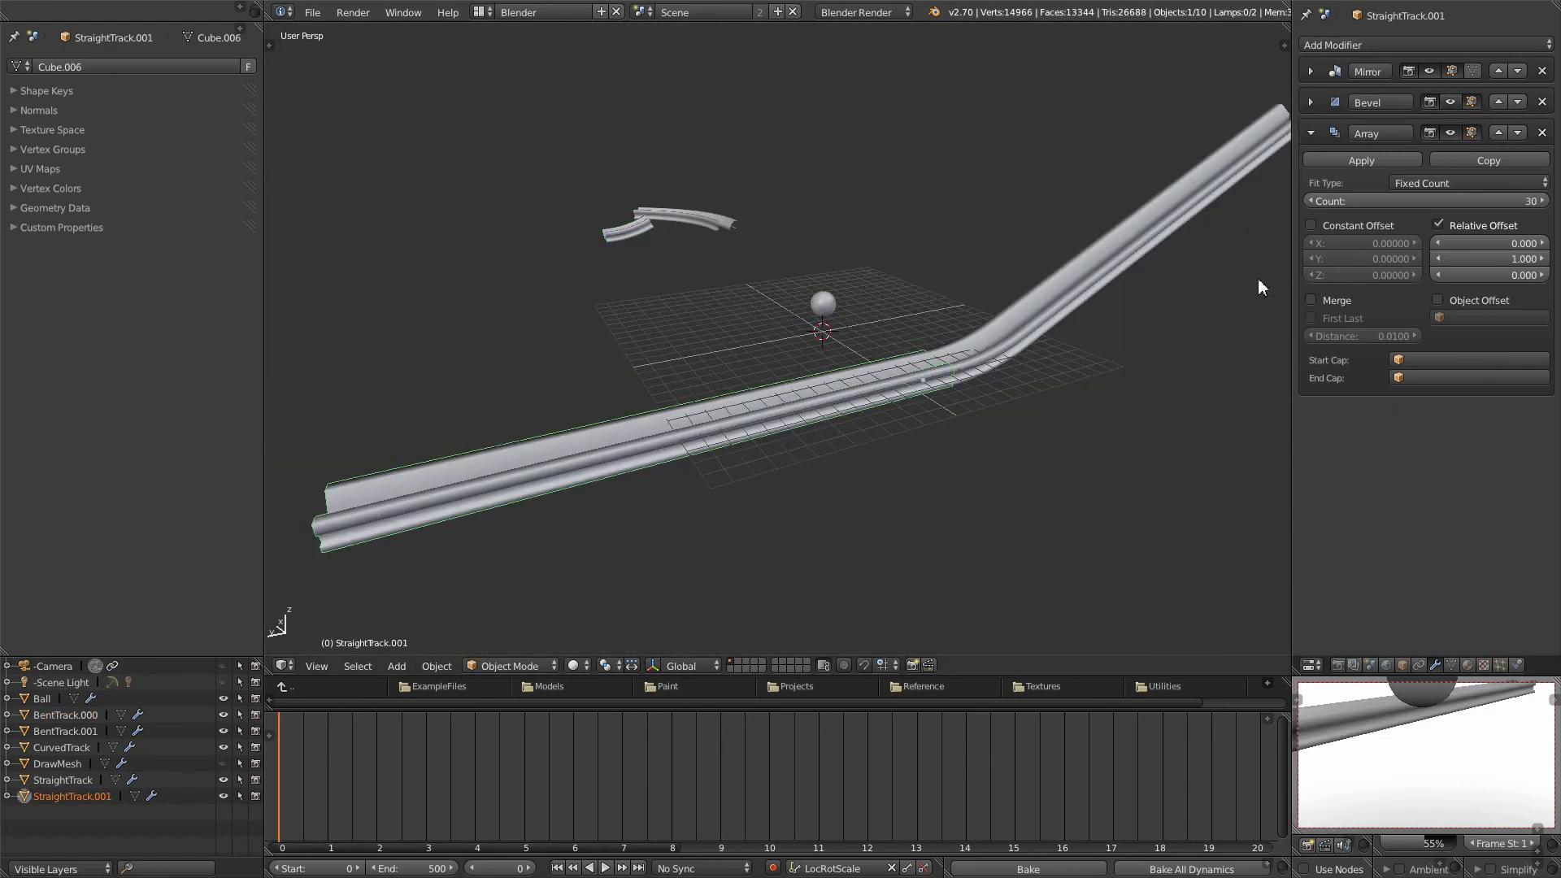
Step: Shorten the StraightTrack copy by setting its Array modifier count to 17
click(1314, 202)
click(1313, 202)
click(1313, 201)
click(1313, 201)
click(1313, 201)
click(1313, 202)
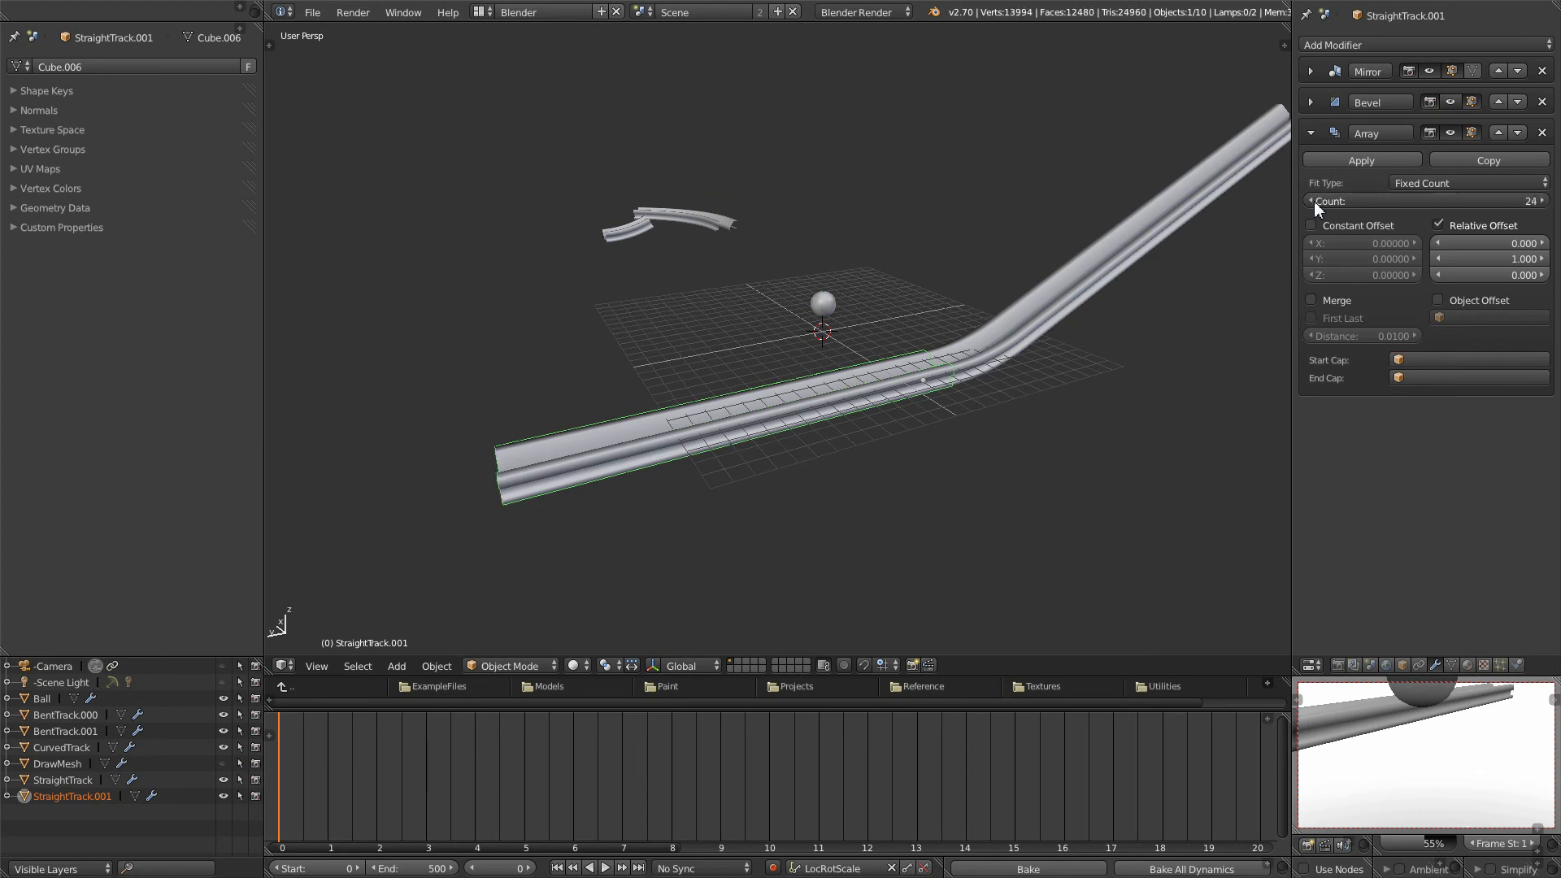
click(1314, 202)
click(1314, 202)
click(1314, 202)
click(1313, 201)
click(1313, 202)
click(1313, 202)
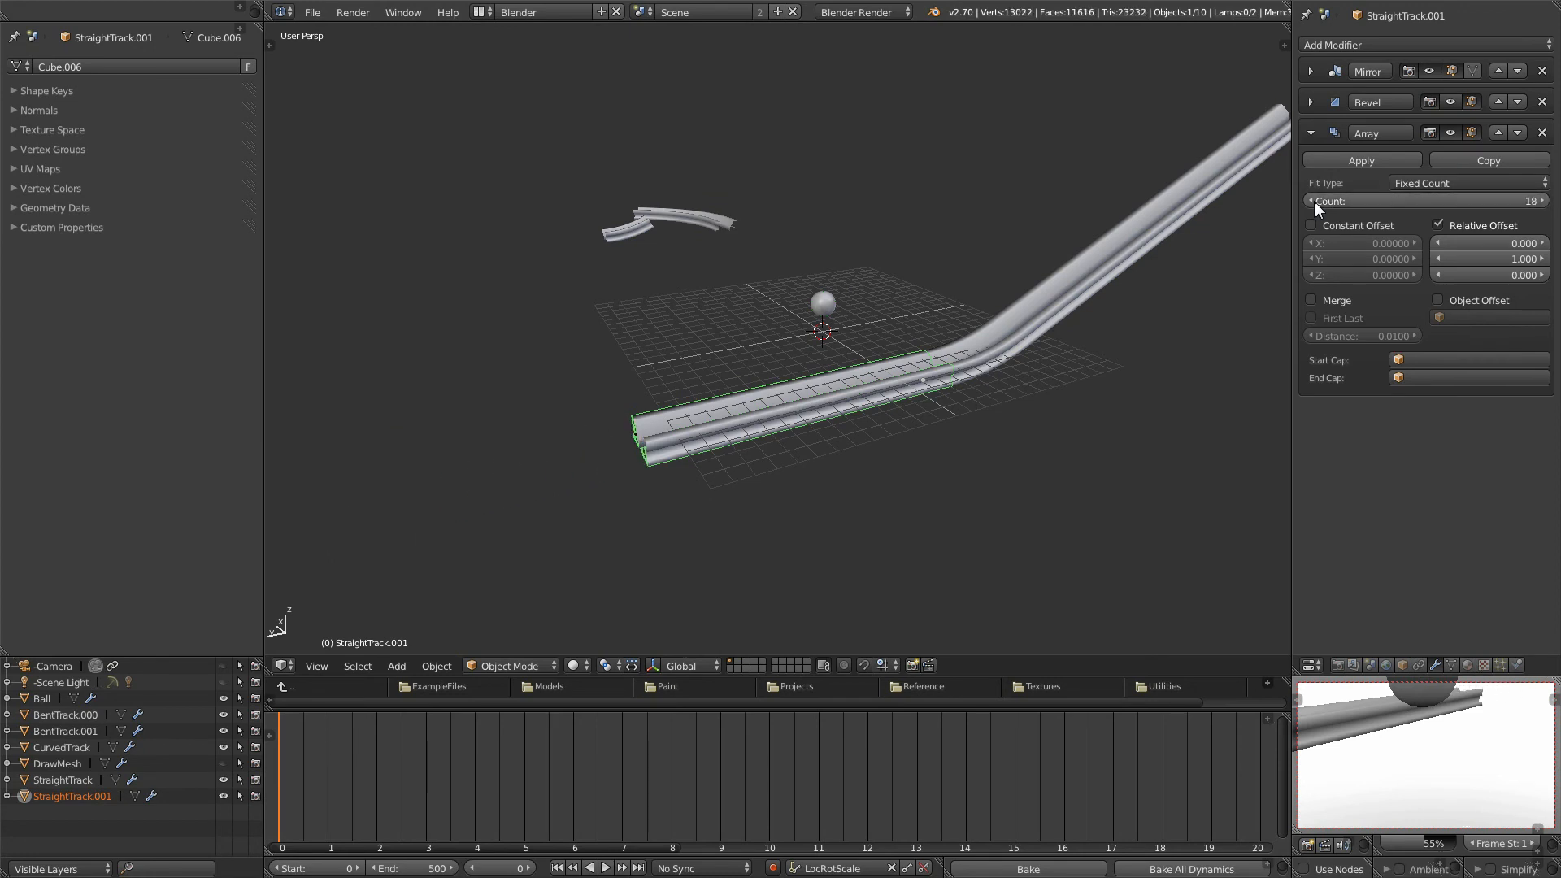
click(1314, 202)
Step: Duplicate CurvedTrack in top orthographic view and place the copy just beyond the open end of the straight track
middle_drag(845, 366, 639, 132)
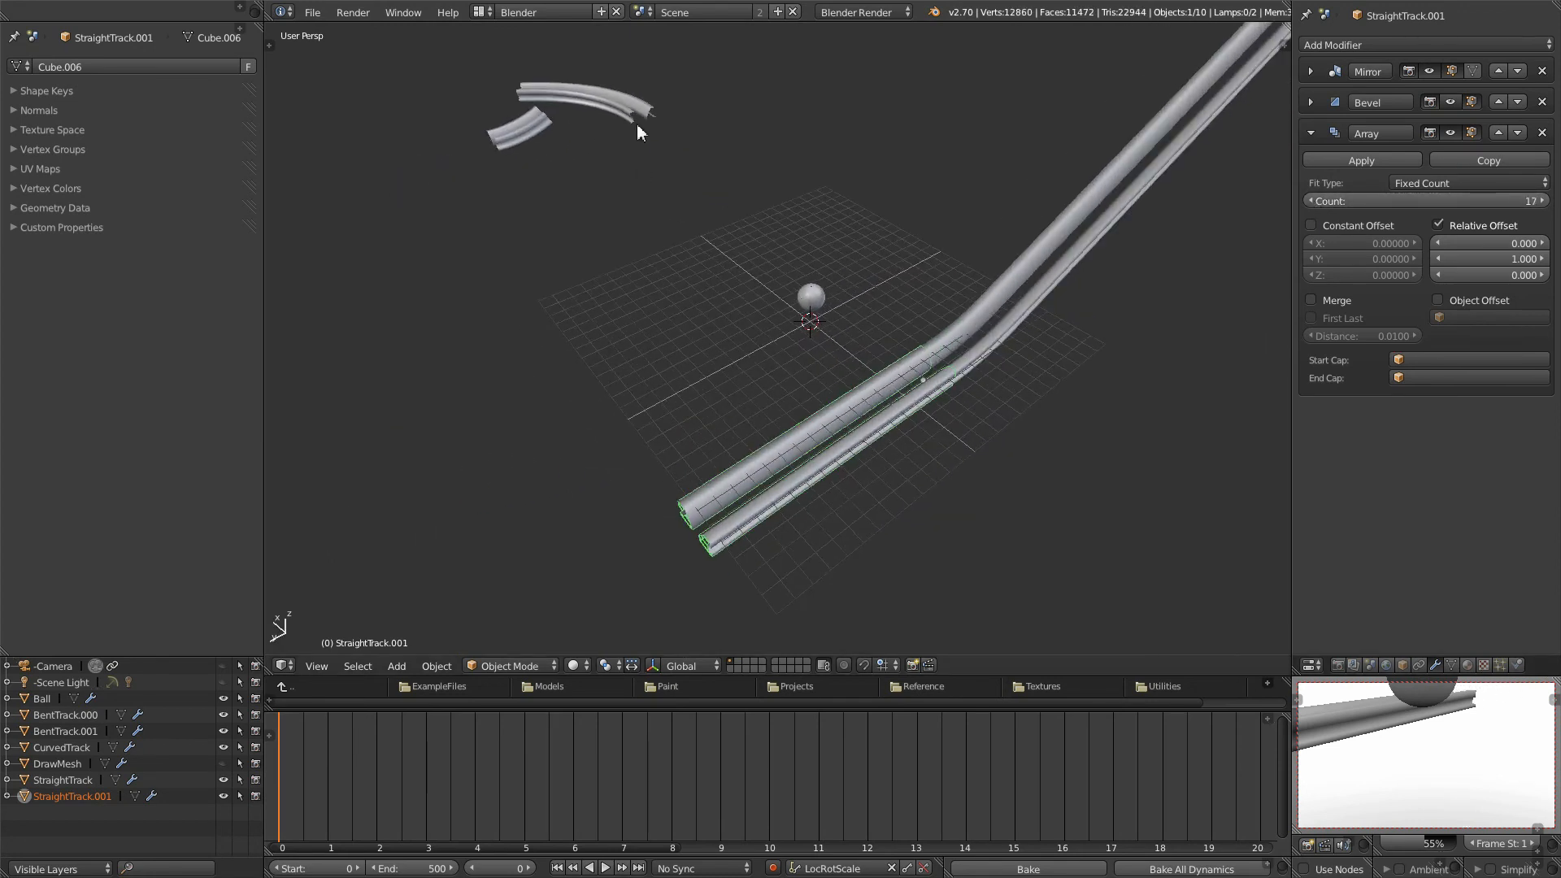
click(640, 119)
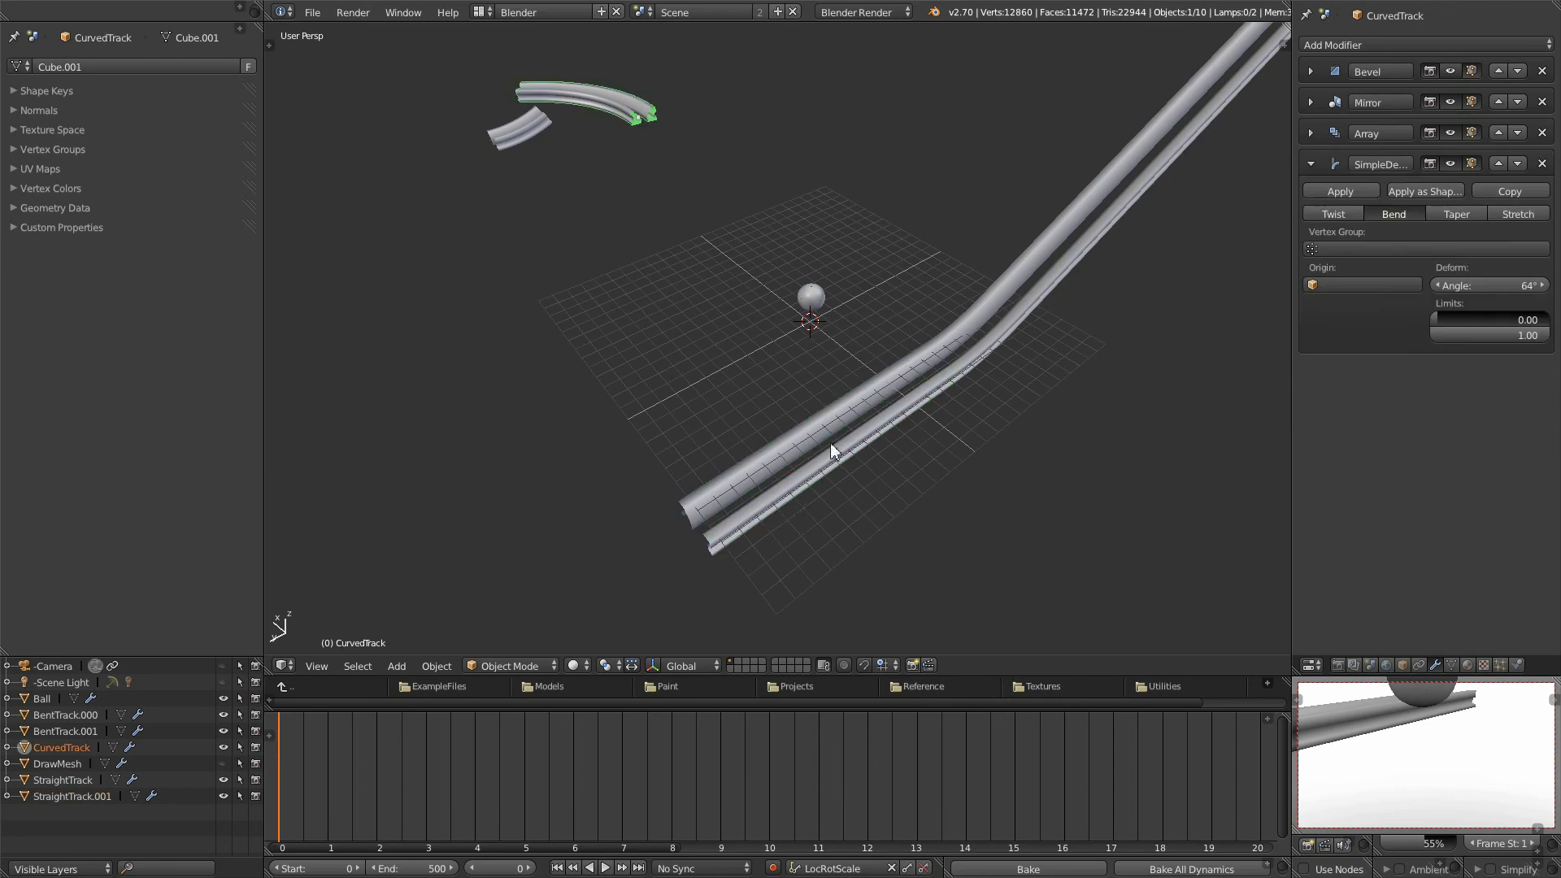
key(KP_7)
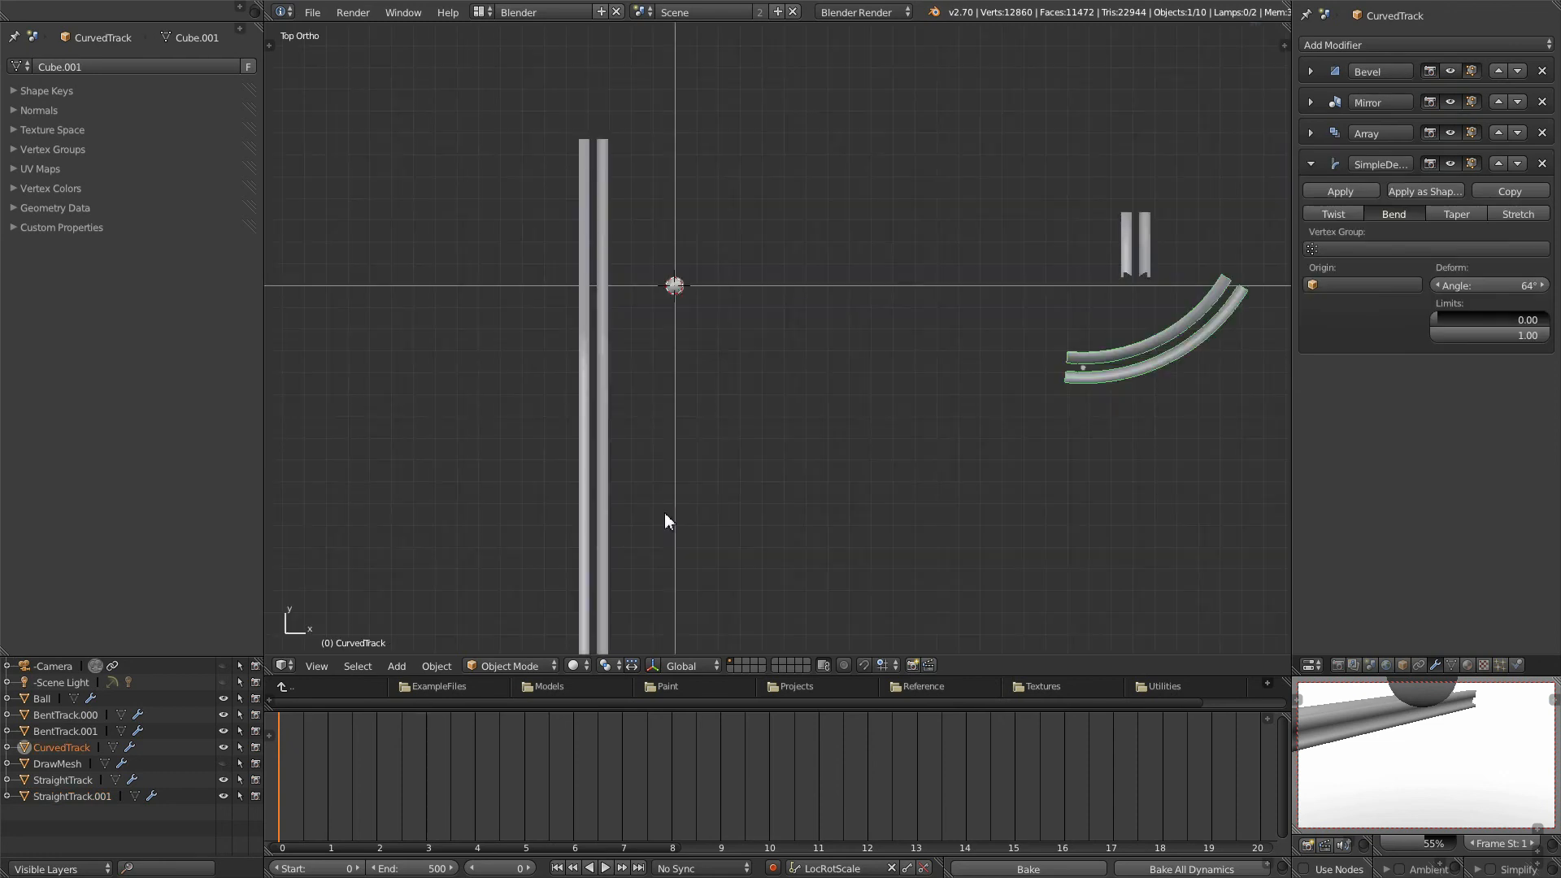
shift+middle_drag(991, 360, 951, 567)
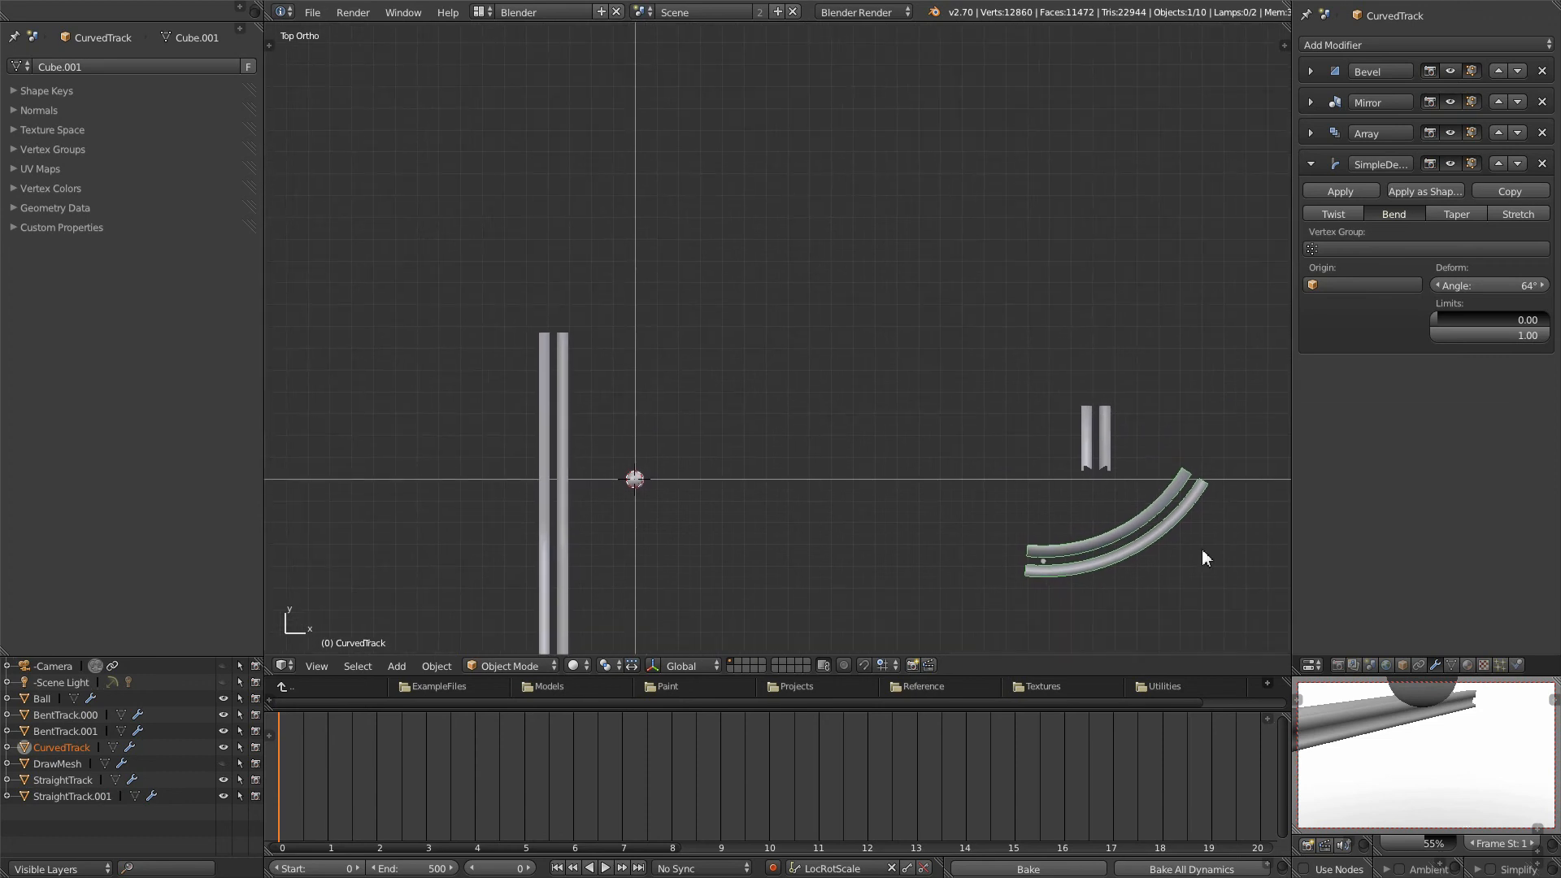
key(shift+d)
click(645, 280)
scroll(645, 301, up, 2)
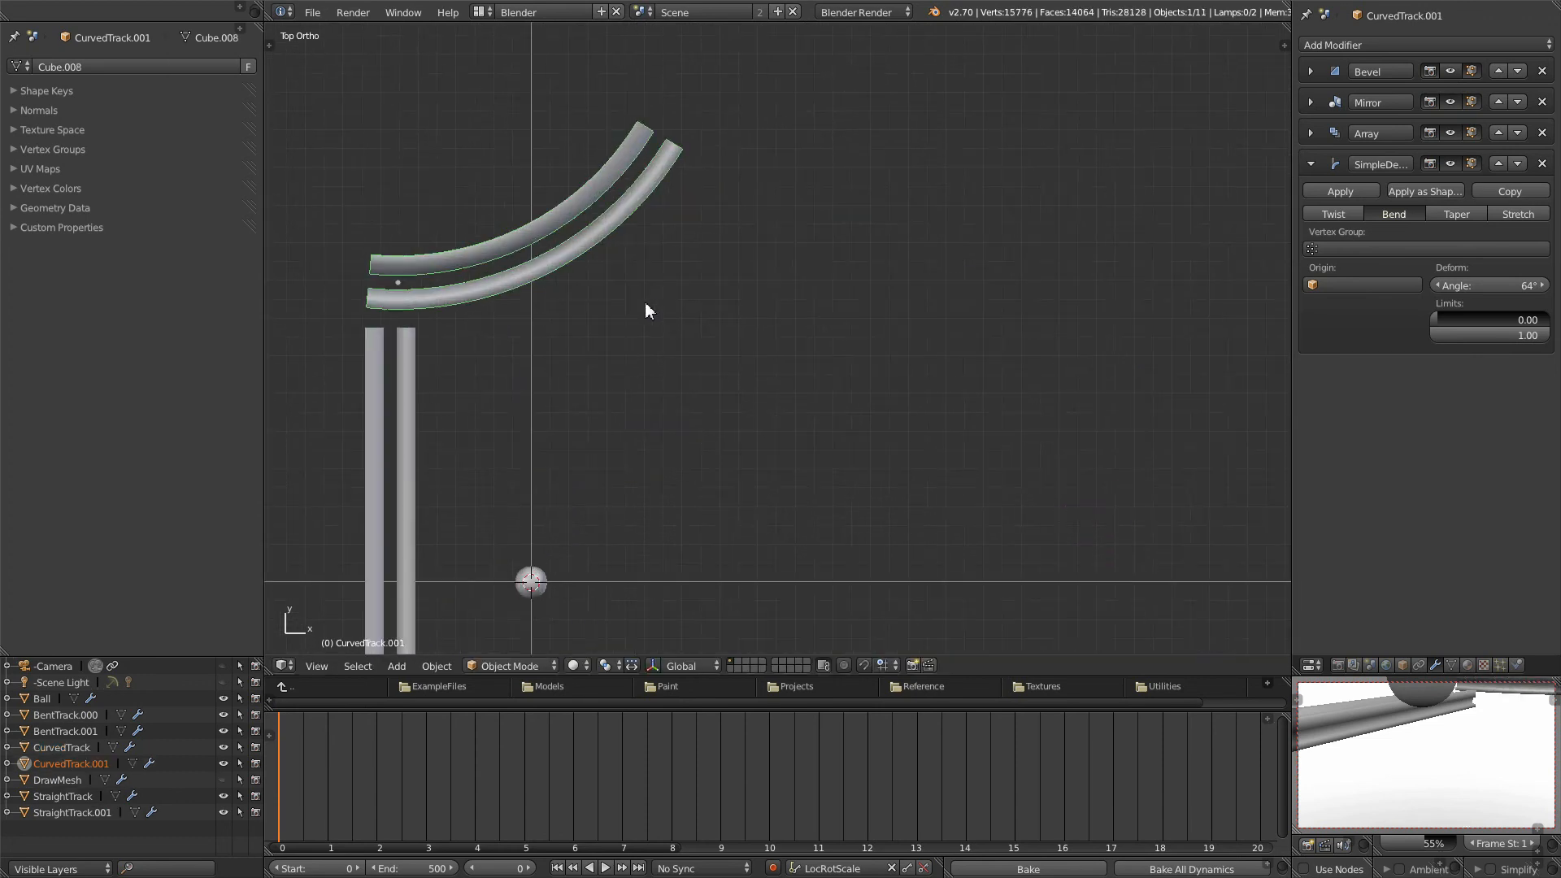
Step: Rotate and move the CurvedTrack copy so one end points down toward the open end of the straight track
shift+middle_drag(645, 300, 884, 435)
key(r)
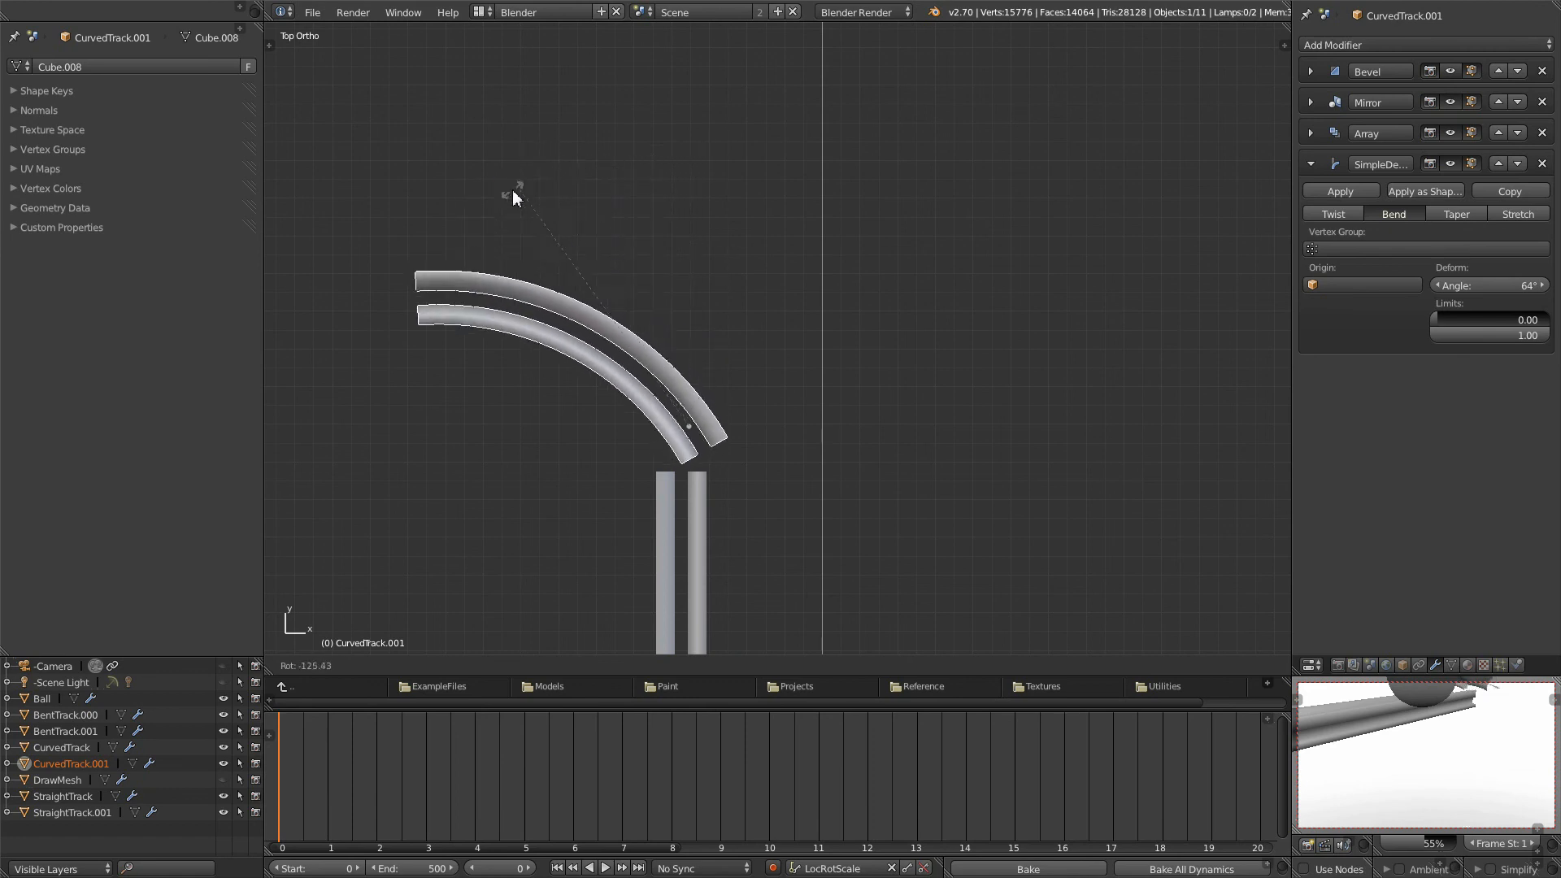
click(520, 545)
key(g)
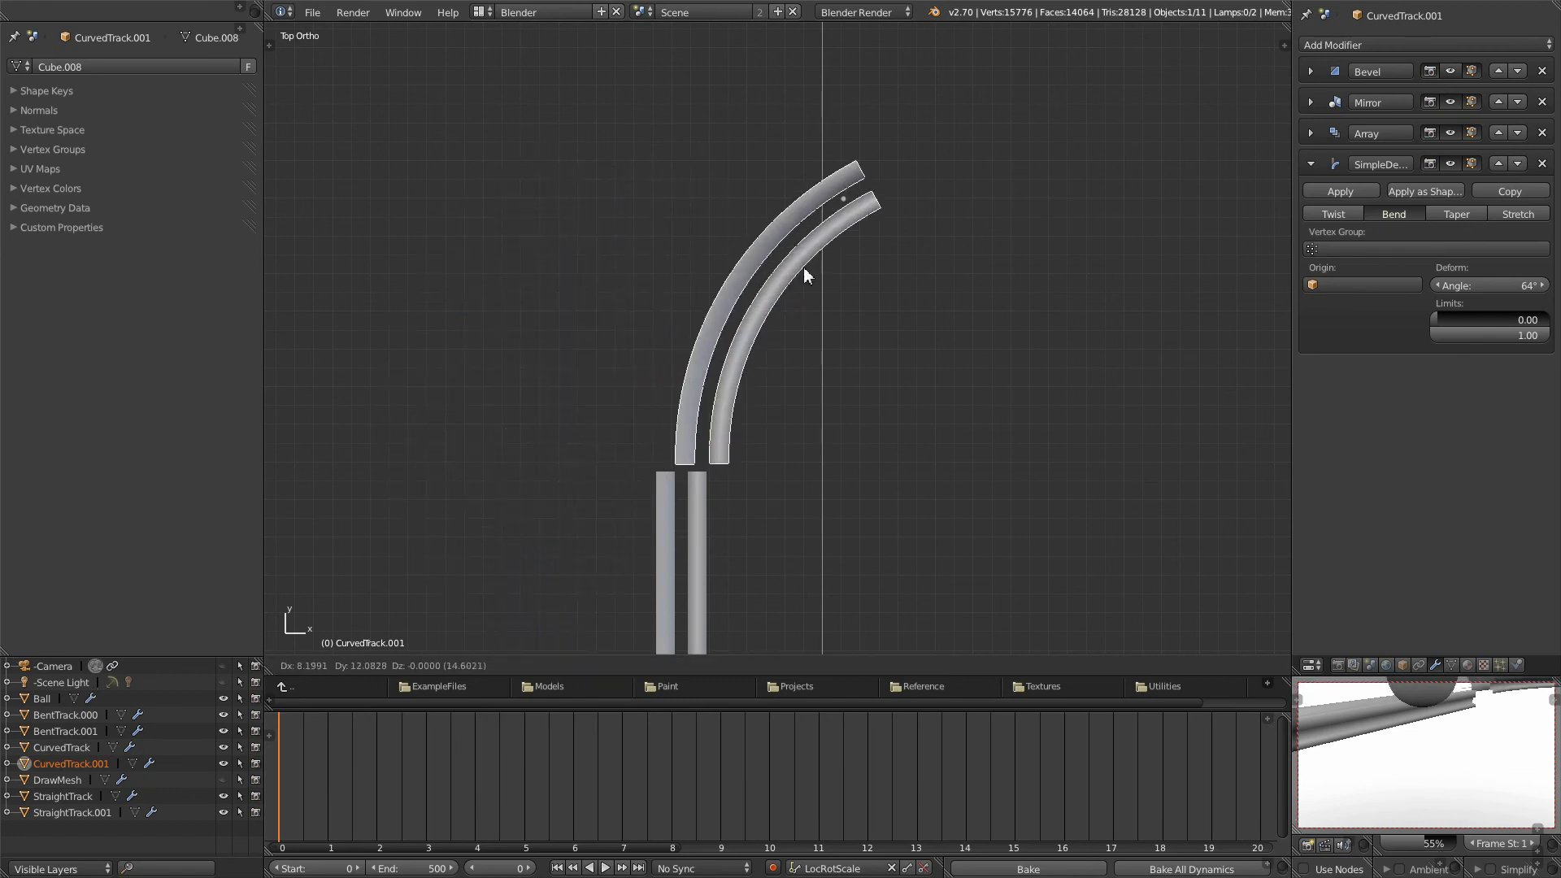
click(858, 149)
Step: Set the CurvedTrack copy's Bend angle to 138° and rotate the copy to realign it with the straight track
drag(1532, 287, 1555, 287)
key(r)
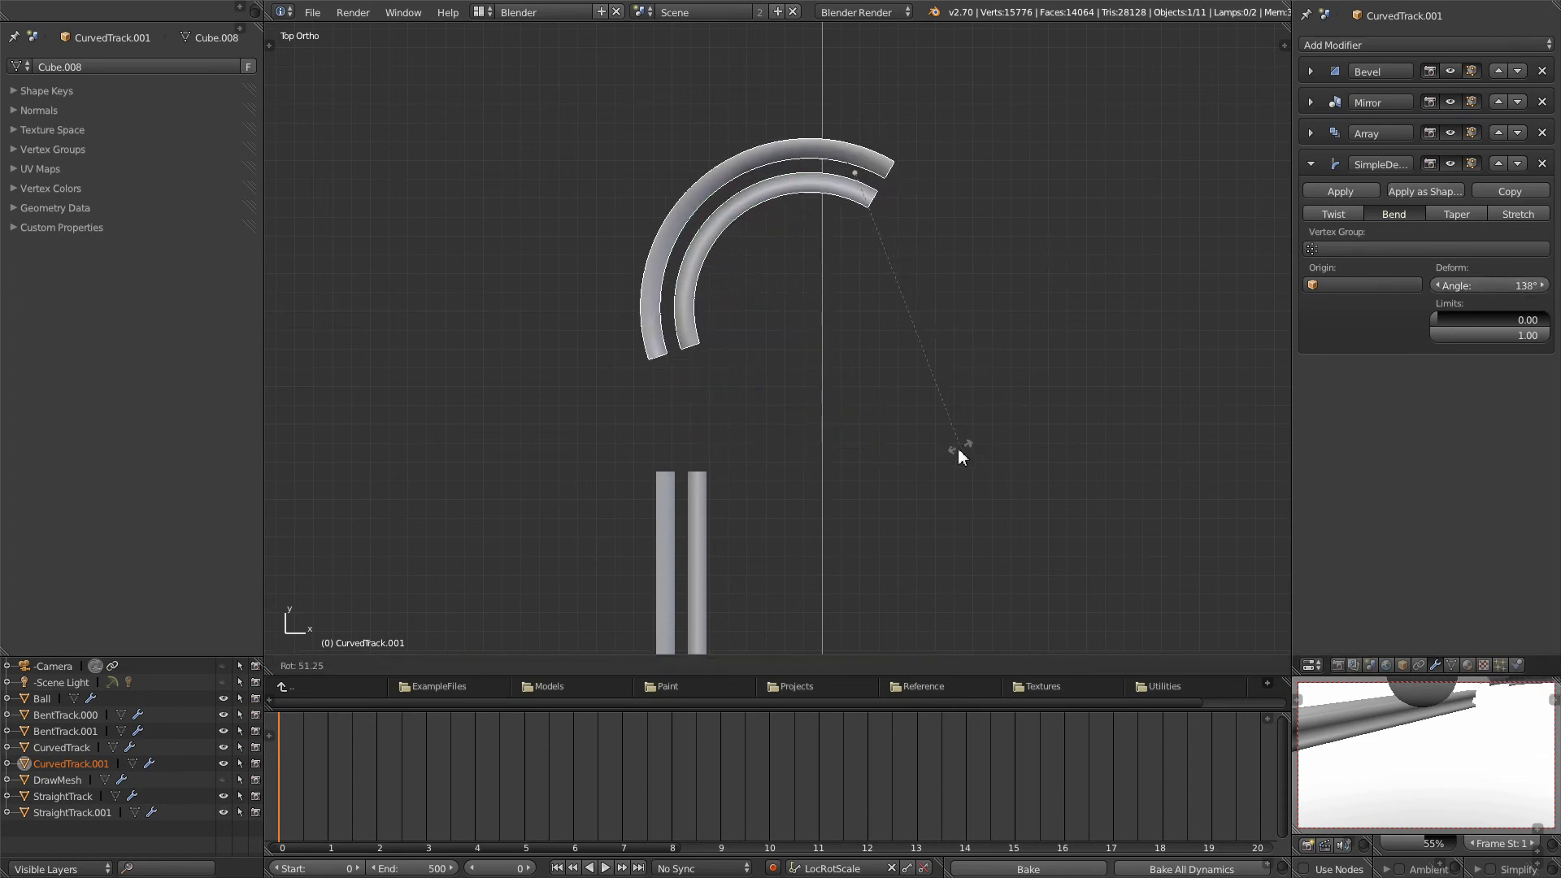
click(776, 461)
Step: Lower the CurvedTrack copy about 1.01 units along Z to the height of the straight track
middle_drag(776, 462, 829, 319)
scroll(829, 320, up, 3)
key(g)
key(z)
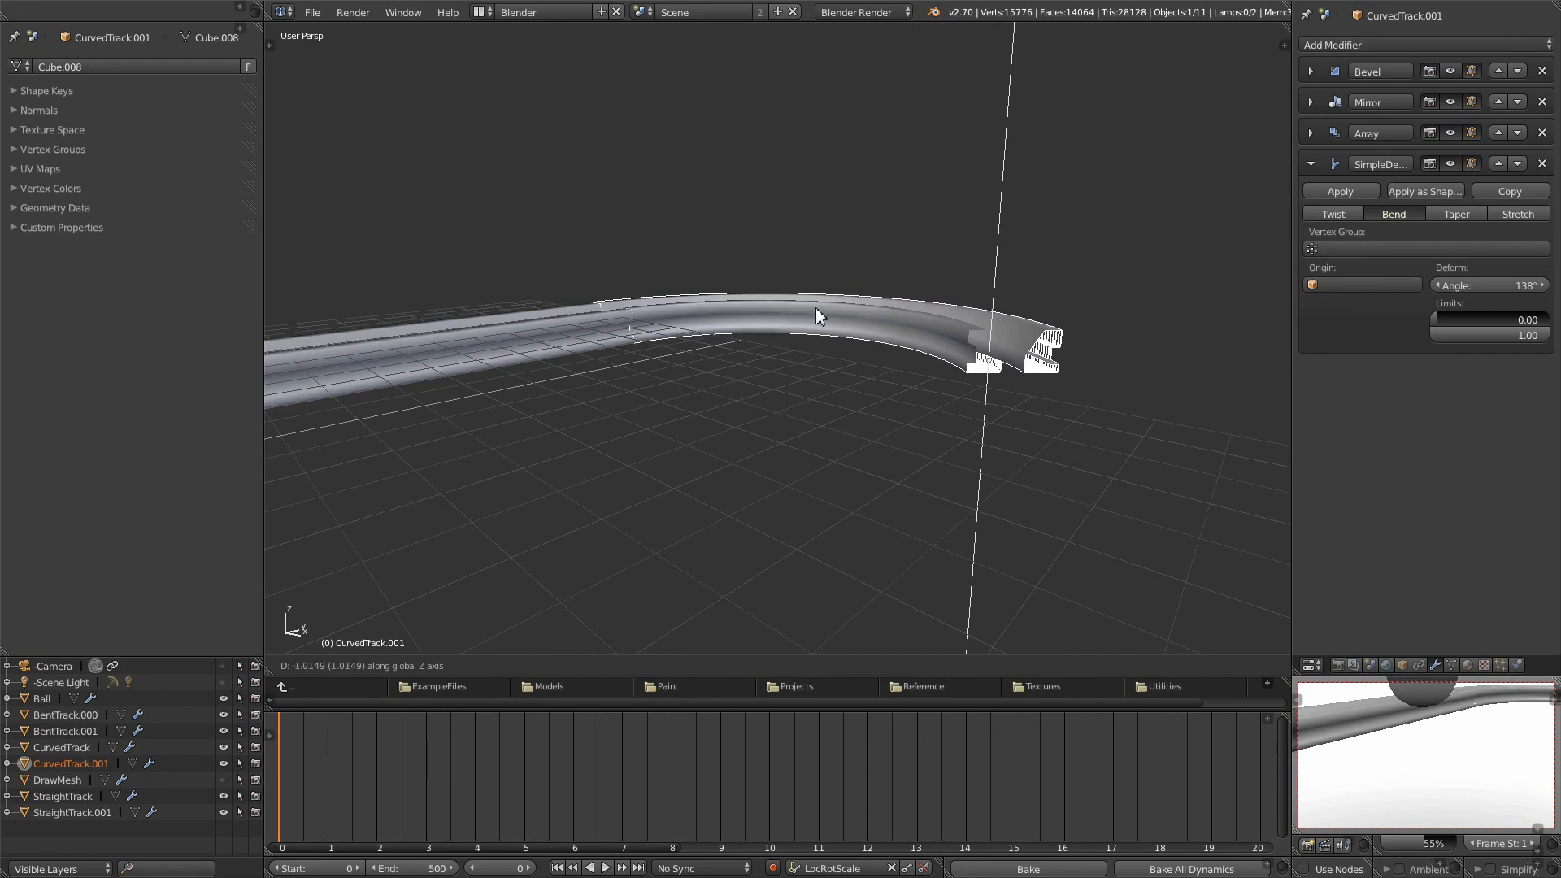
click(817, 307)
Step: Fine-tune the CurvedTrack copy's position in left orthographic view so its end and edges match the straight track
key(ctrl+KP_3)
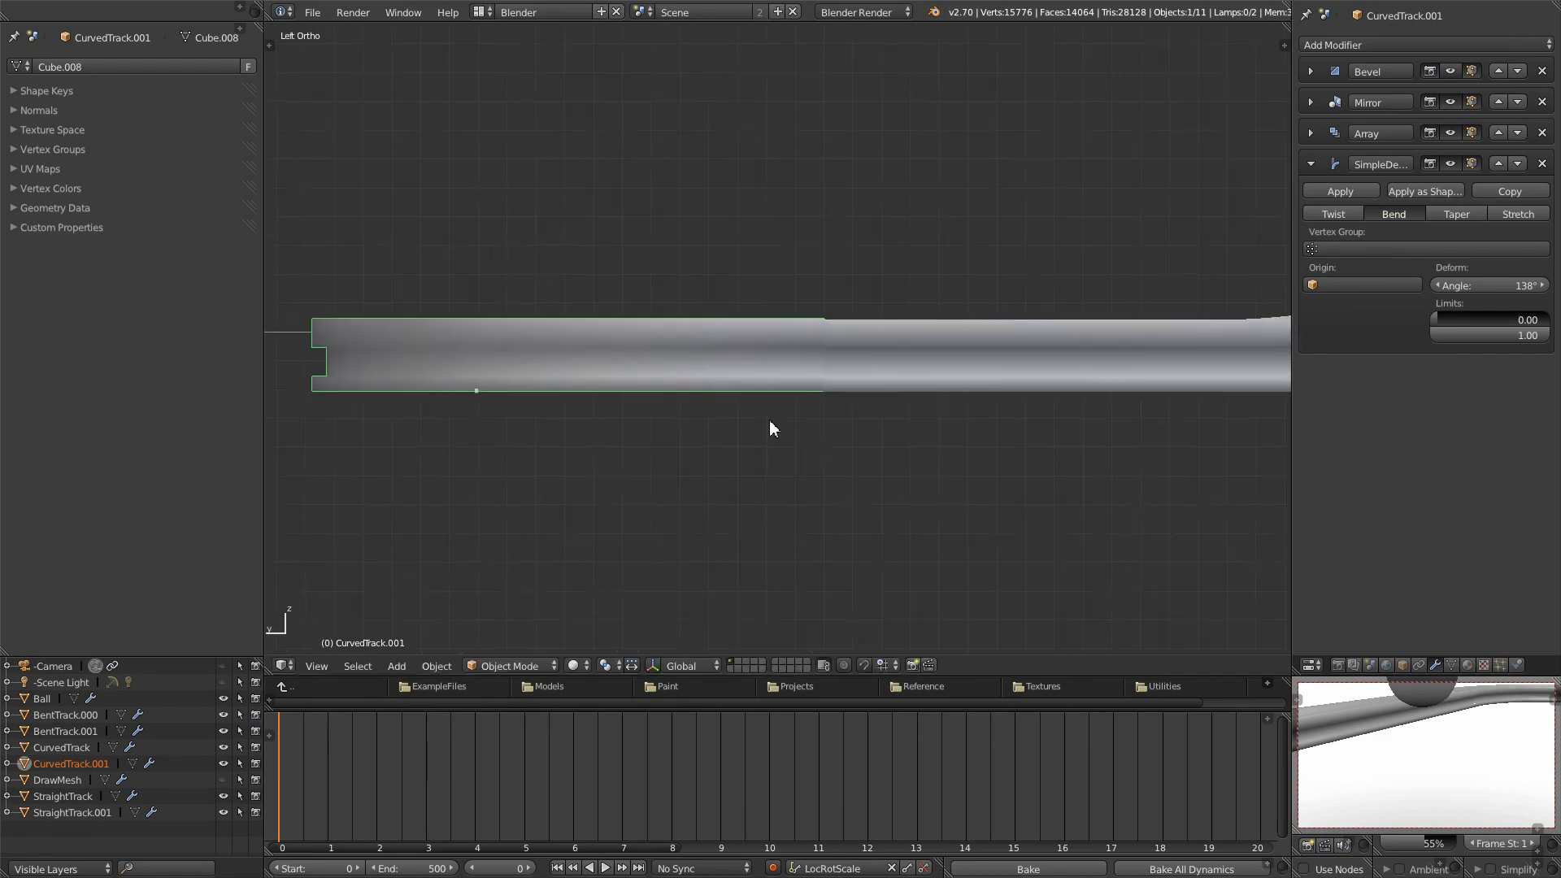
scroll(769, 419, up, 4)
scroll(913, 185, up, 2)
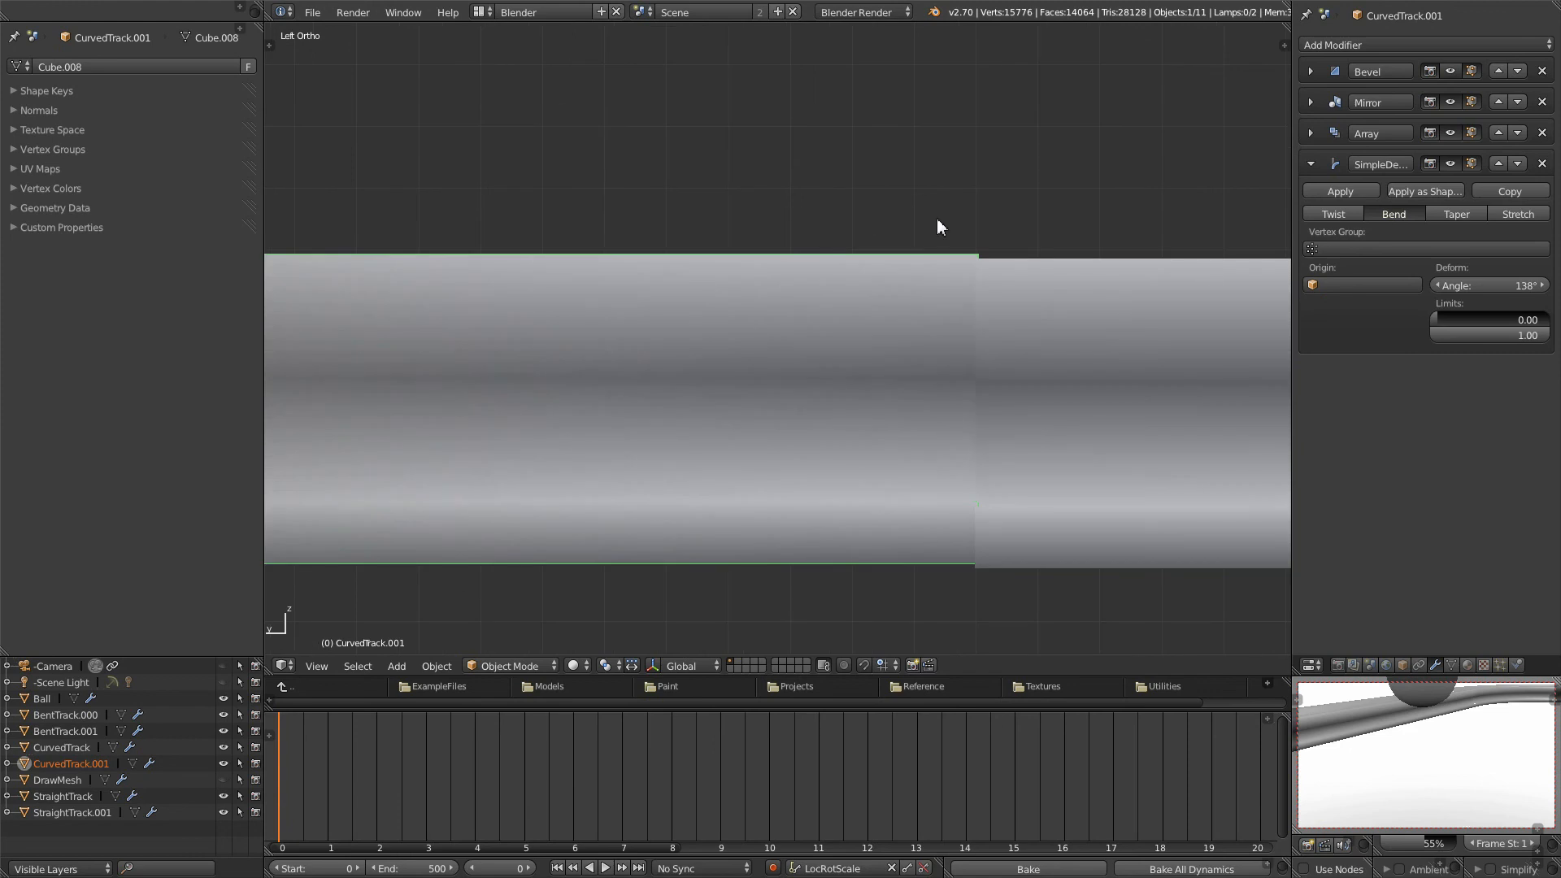
key(g)
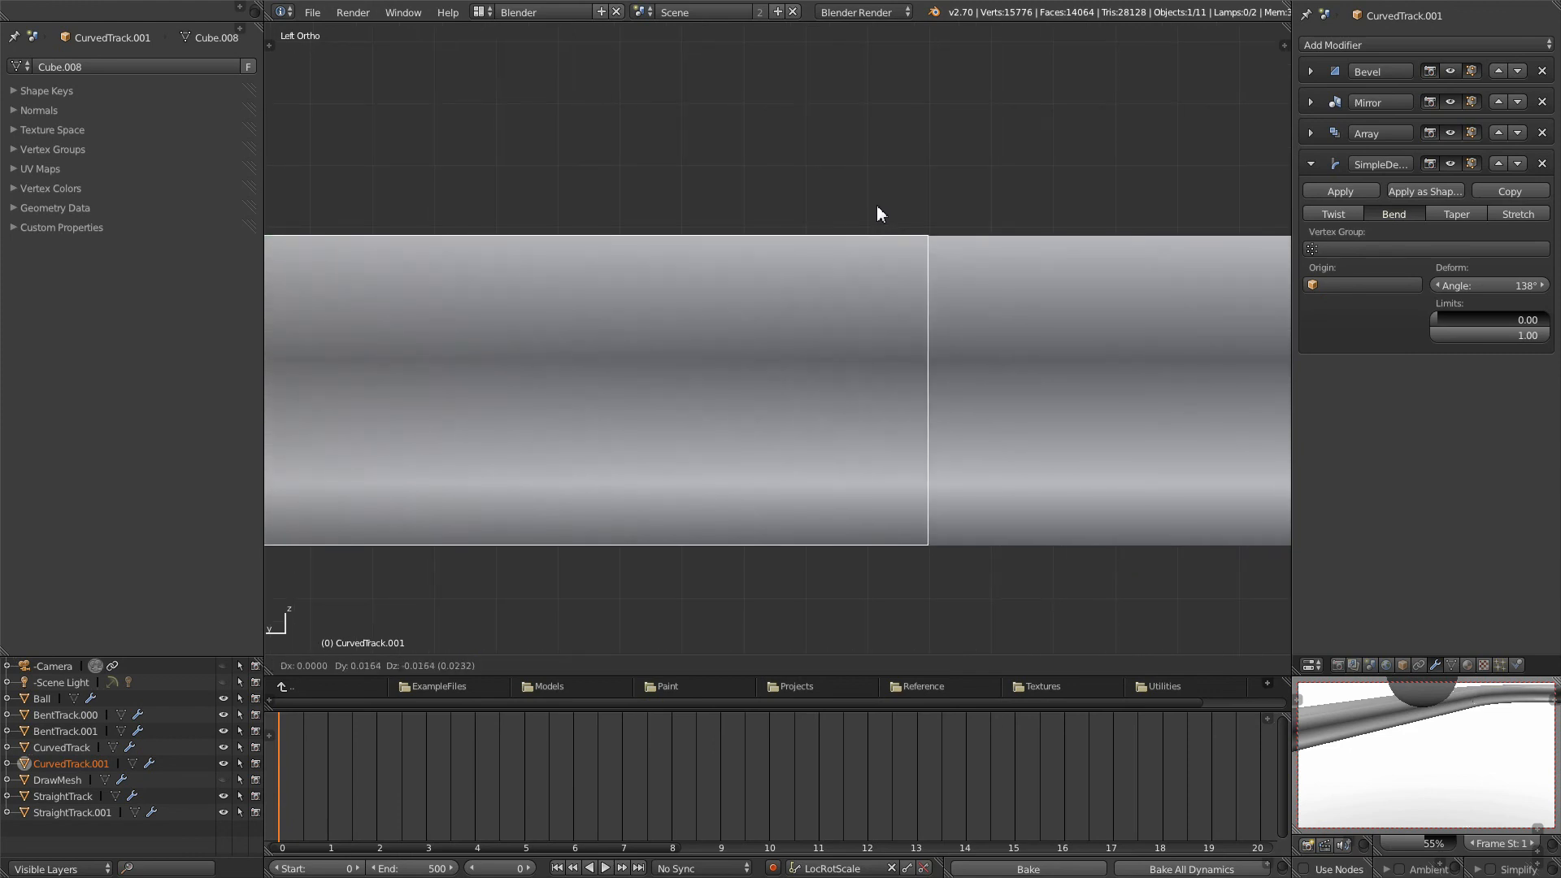
click(876, 205)
Step: Select the four connected track pieces together and examine the assembled run from several perspective angles
middle_drag(890, 217, 889, 328)
scroll(889, 328, down, 8)
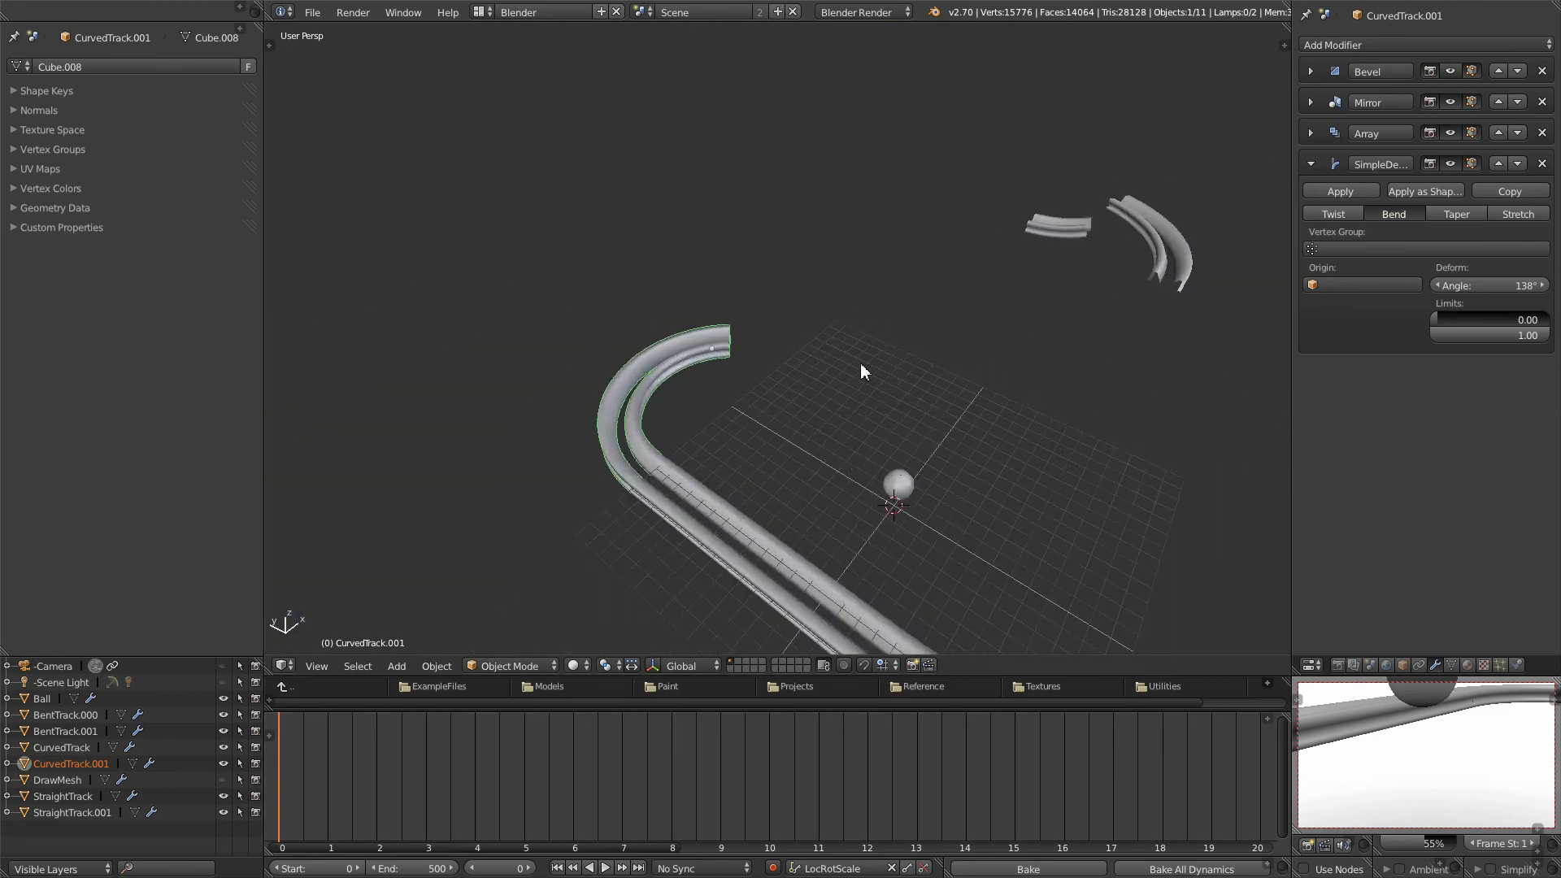
scroll(860, 363, up, 1)
key(a)
middle_drag(749, 485, 986, 425)
right_click(988, 421)
shift+right_click(674, 487)
shift+right_click(447, 446)
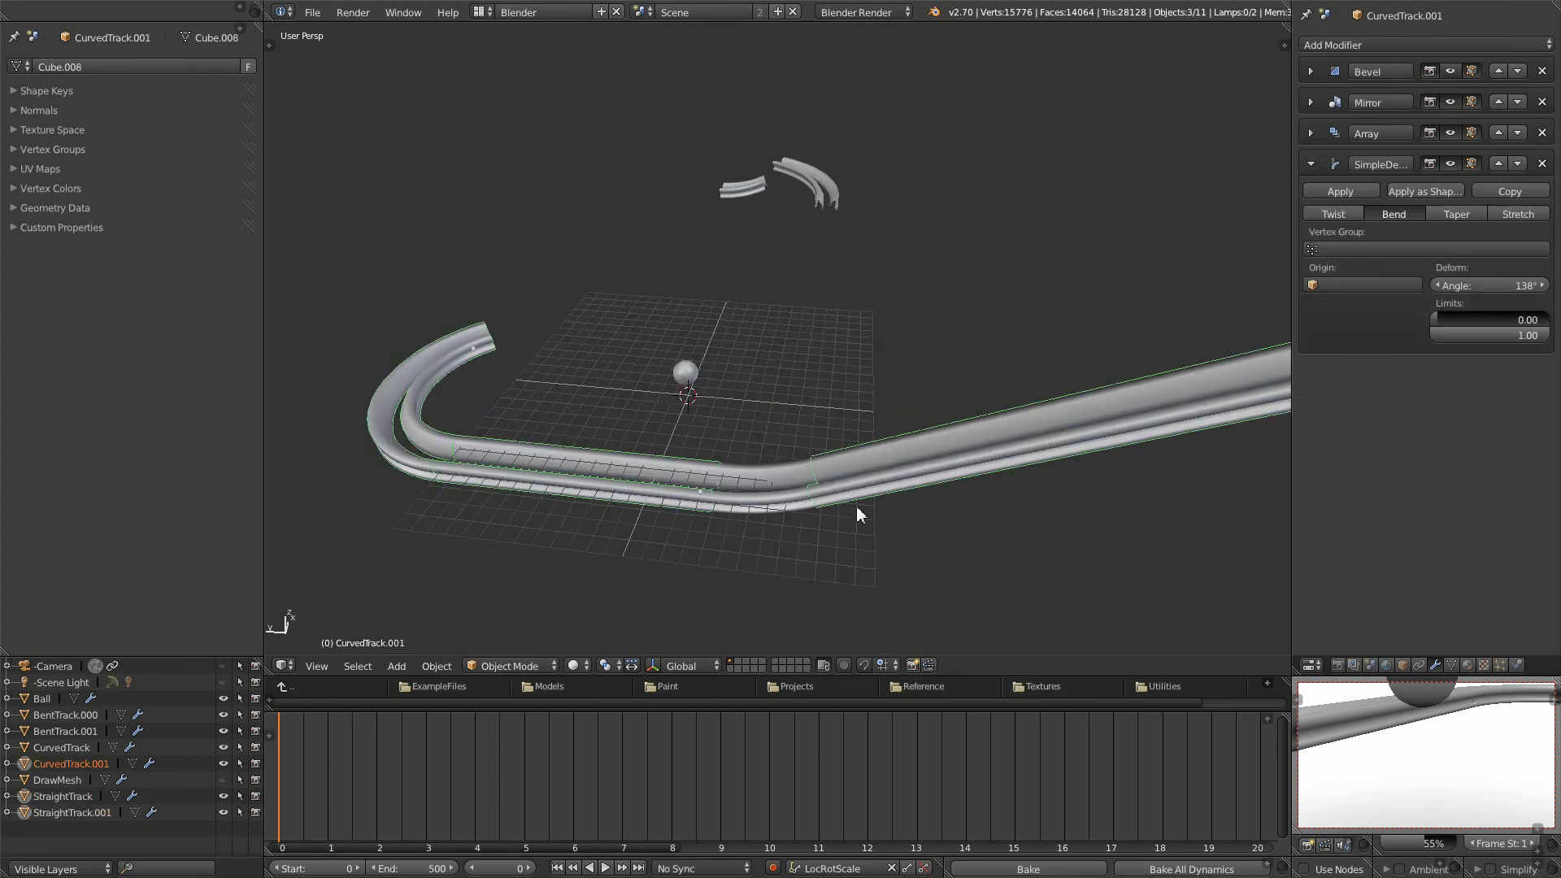
shift+right_click(774, 501)
middle_drag(773, 501, 1073, 213)
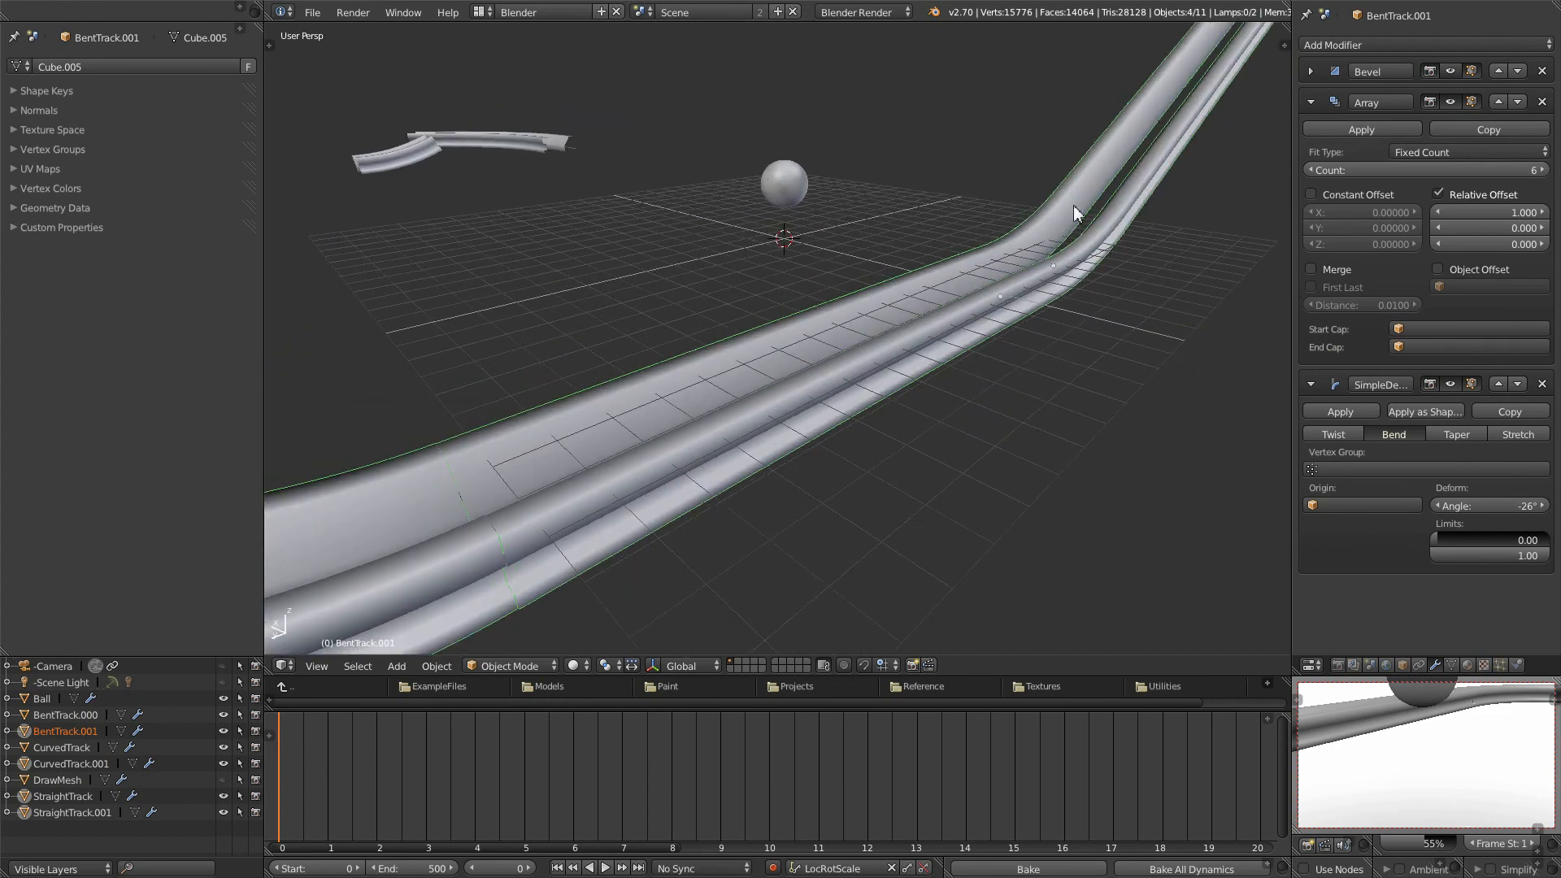
scroll(1024, 294, down, 6)
mouse_move(886, 348)
middle_down()
mouse_move(878, 439)
mouse_move(1024, 325)
mouse_move(869, 411)
mouse_move(880, 326)
middle_up()
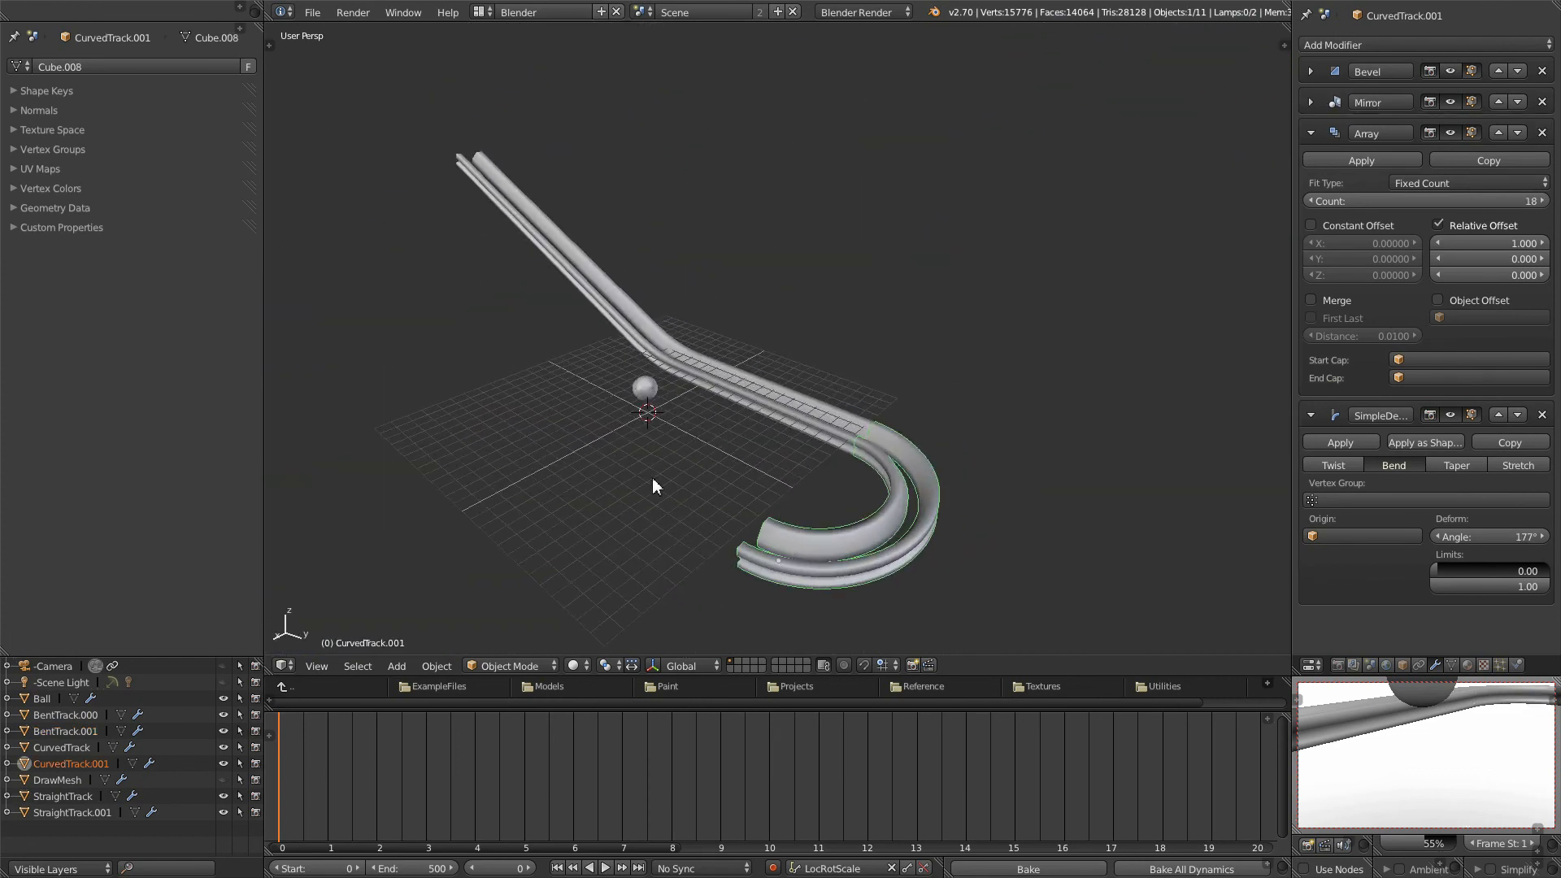
Step: Duplicate the spare BentTrack.000 in top orthographic view and place the copy at the open end of the curved track
middle_drag(762, 506, 624, 500)
scroll(720, 544, up, 1)
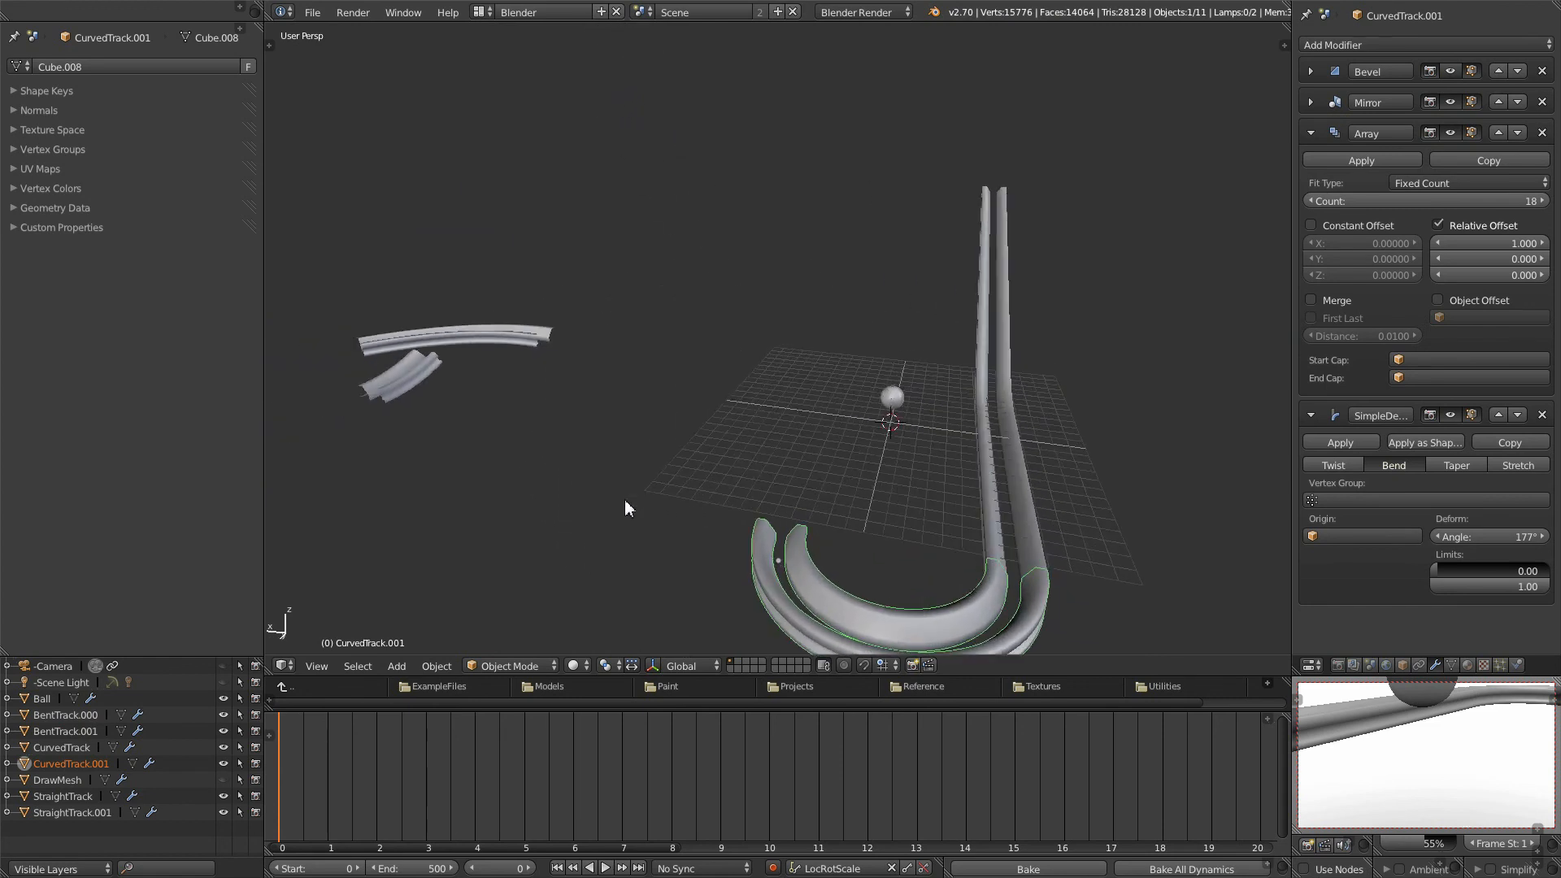
right_click(407, 379)
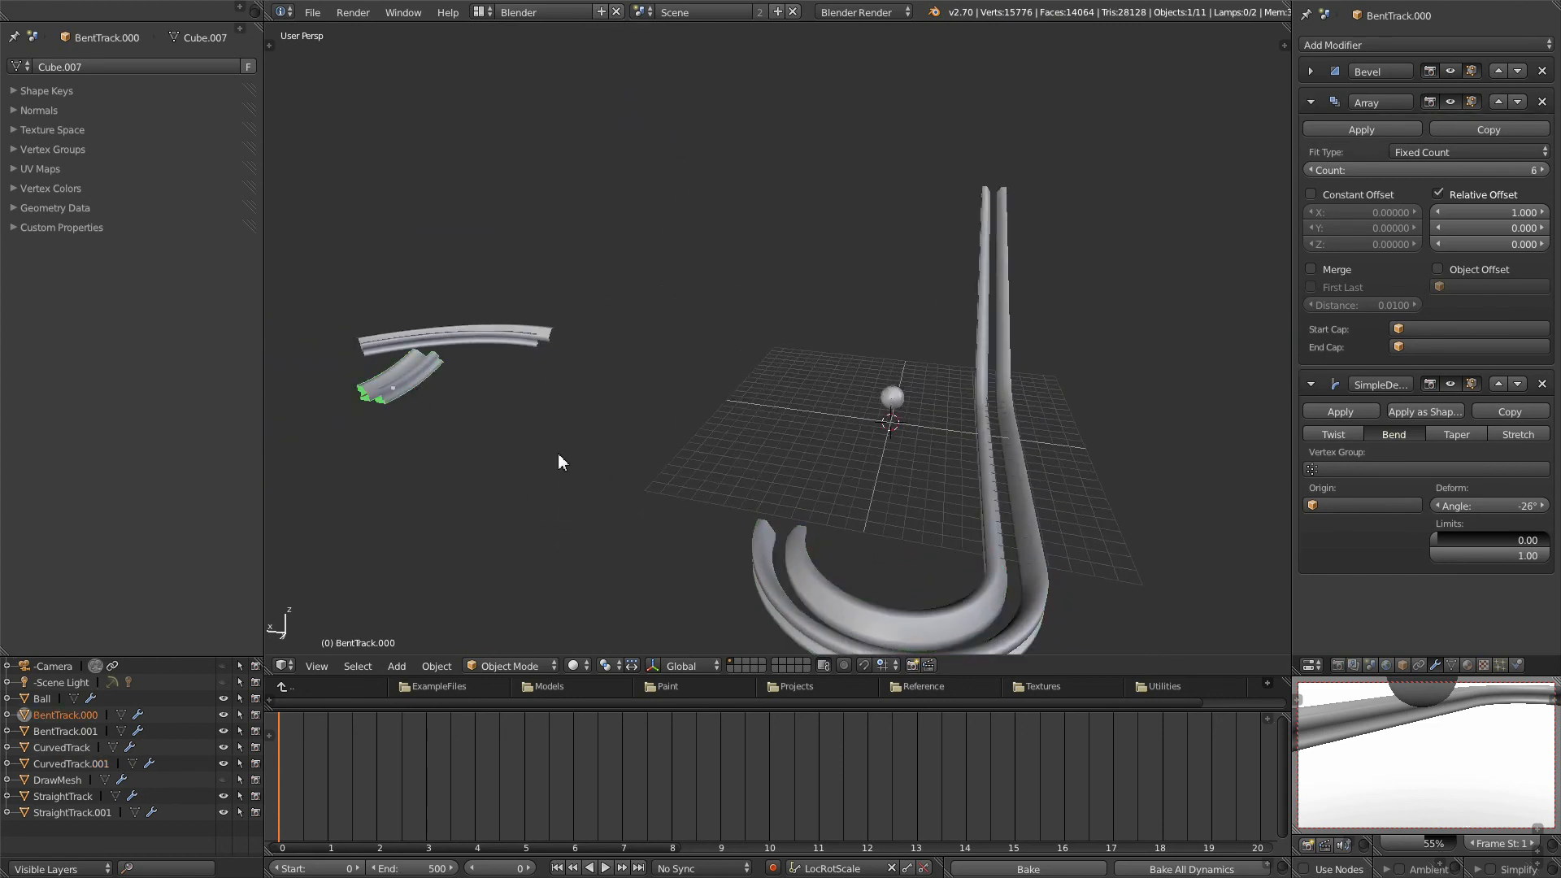
key(KP_7)
key(KP_5)
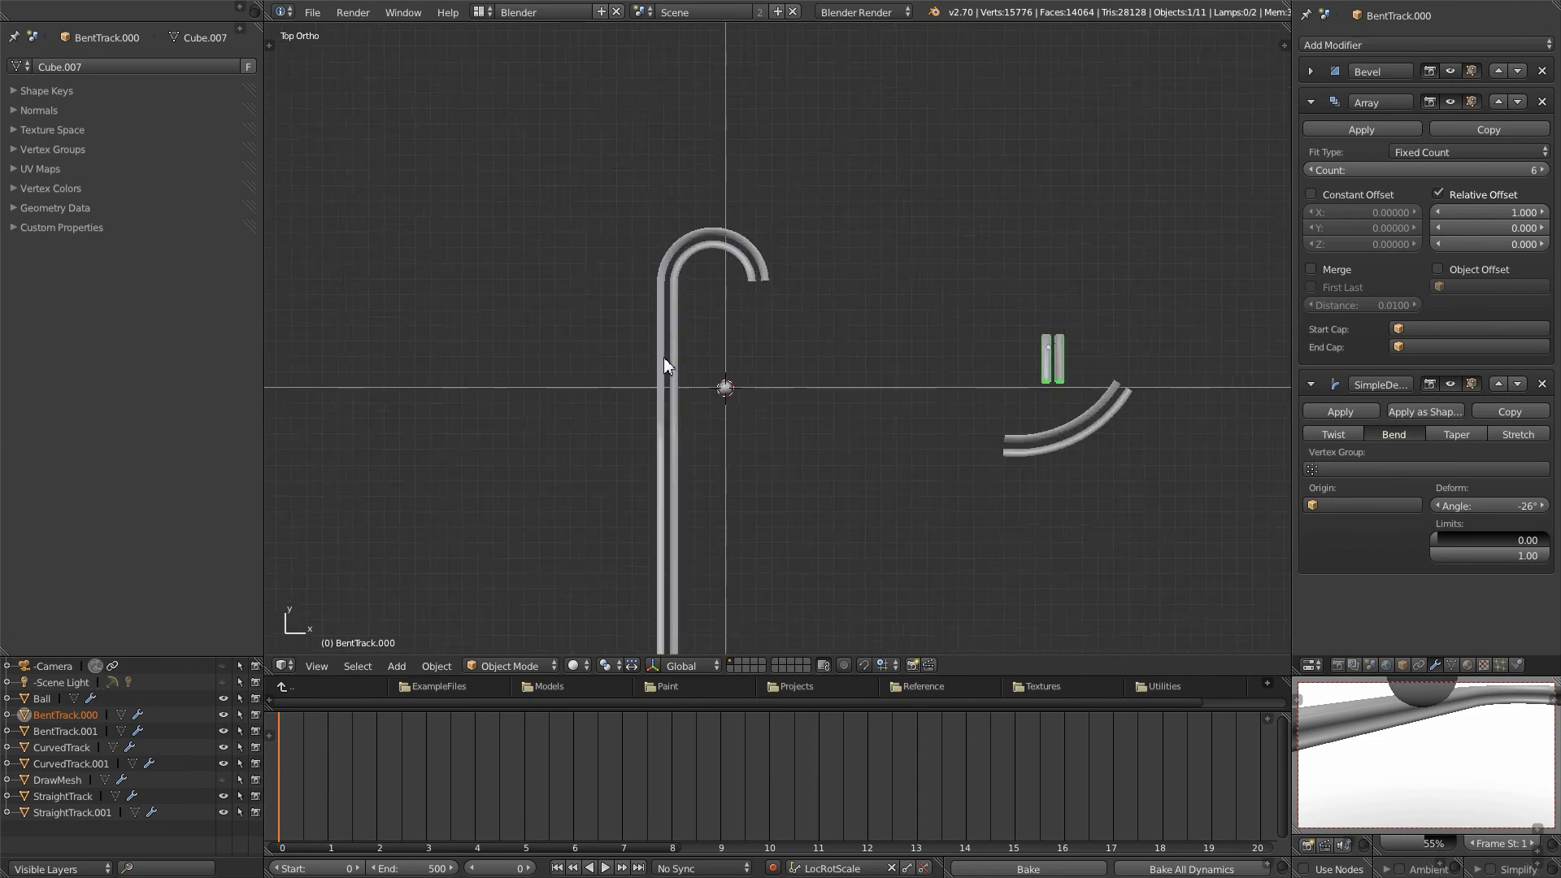
key(shift+d)
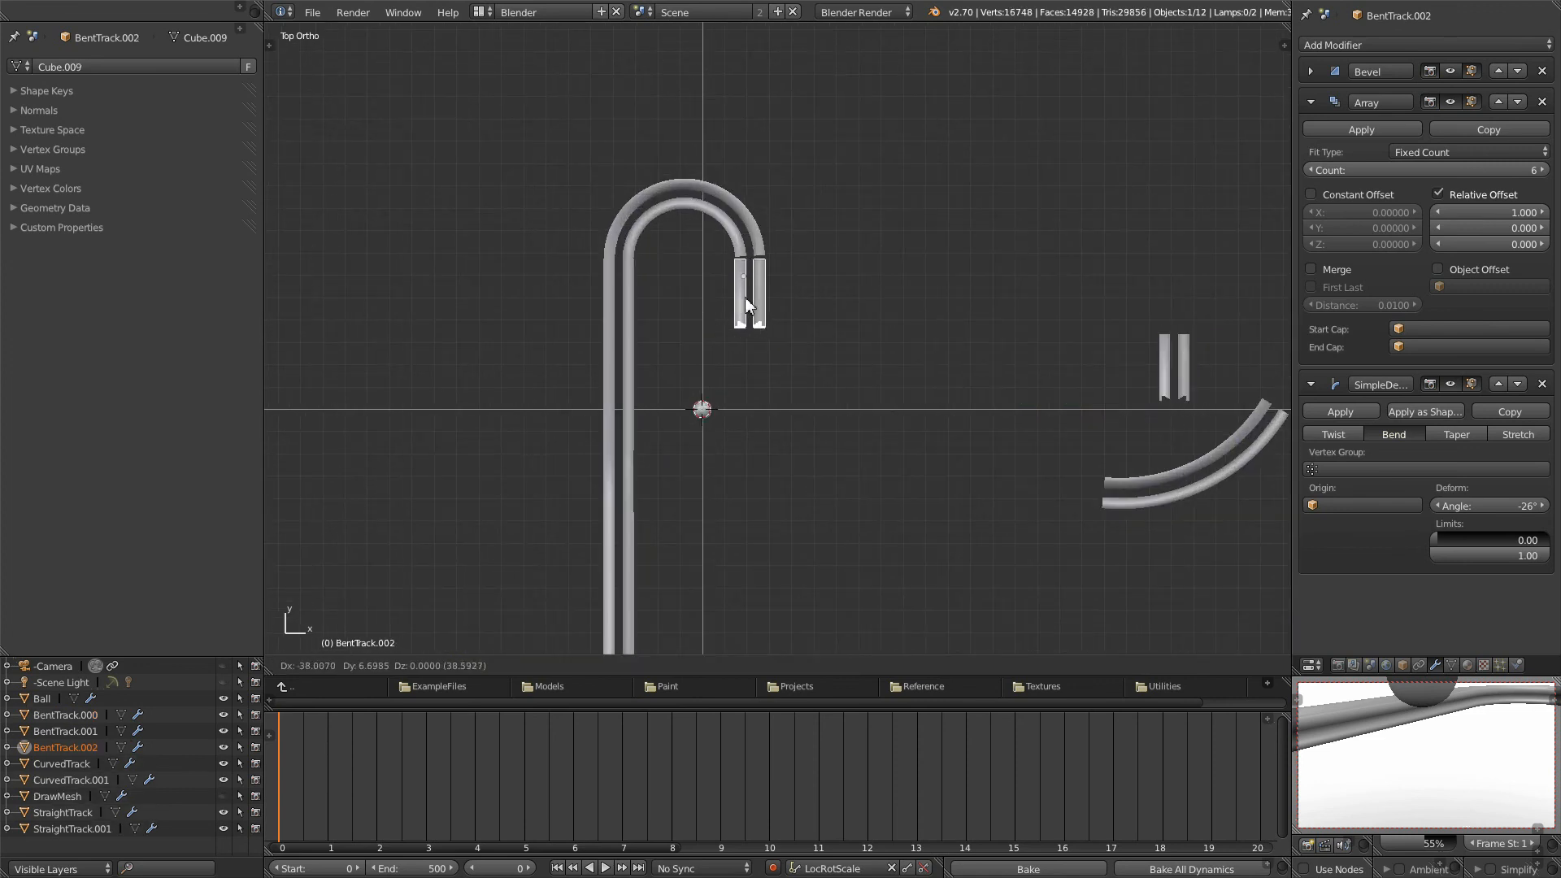
click(748, 296)
Step: Fine-tune the new BentTrack copy's position in top view so its rails line up with the curved track's rails
scroll(758, 279, up, 8)
shift+middle_drag(739, 179, 1069, 535)
right_click(1028, 333)
right_click(1038, 388)
key(g)
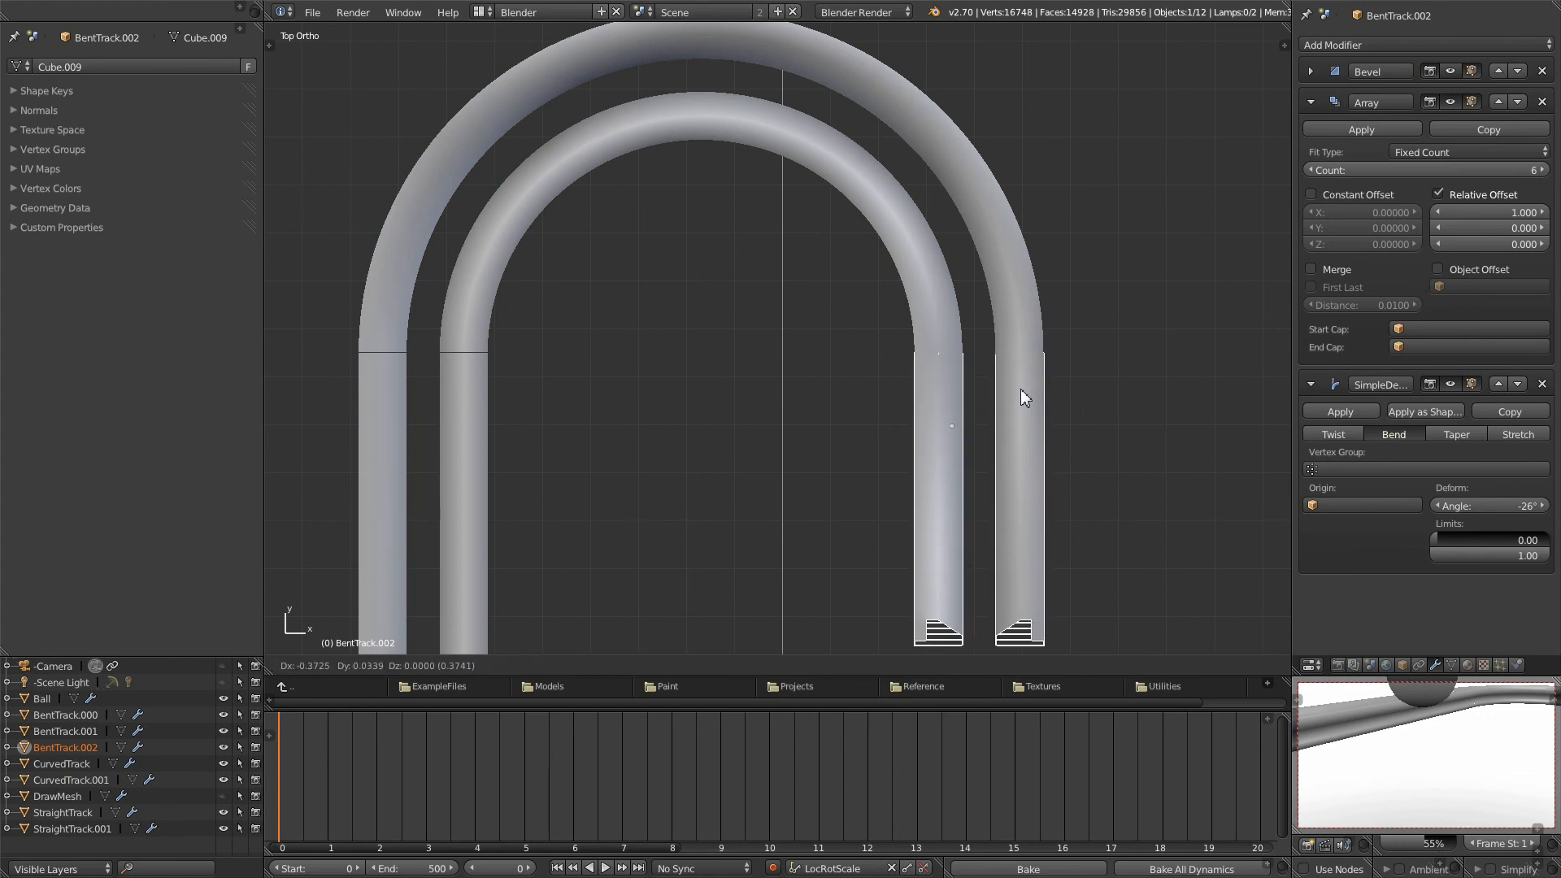
click(1017, 384)
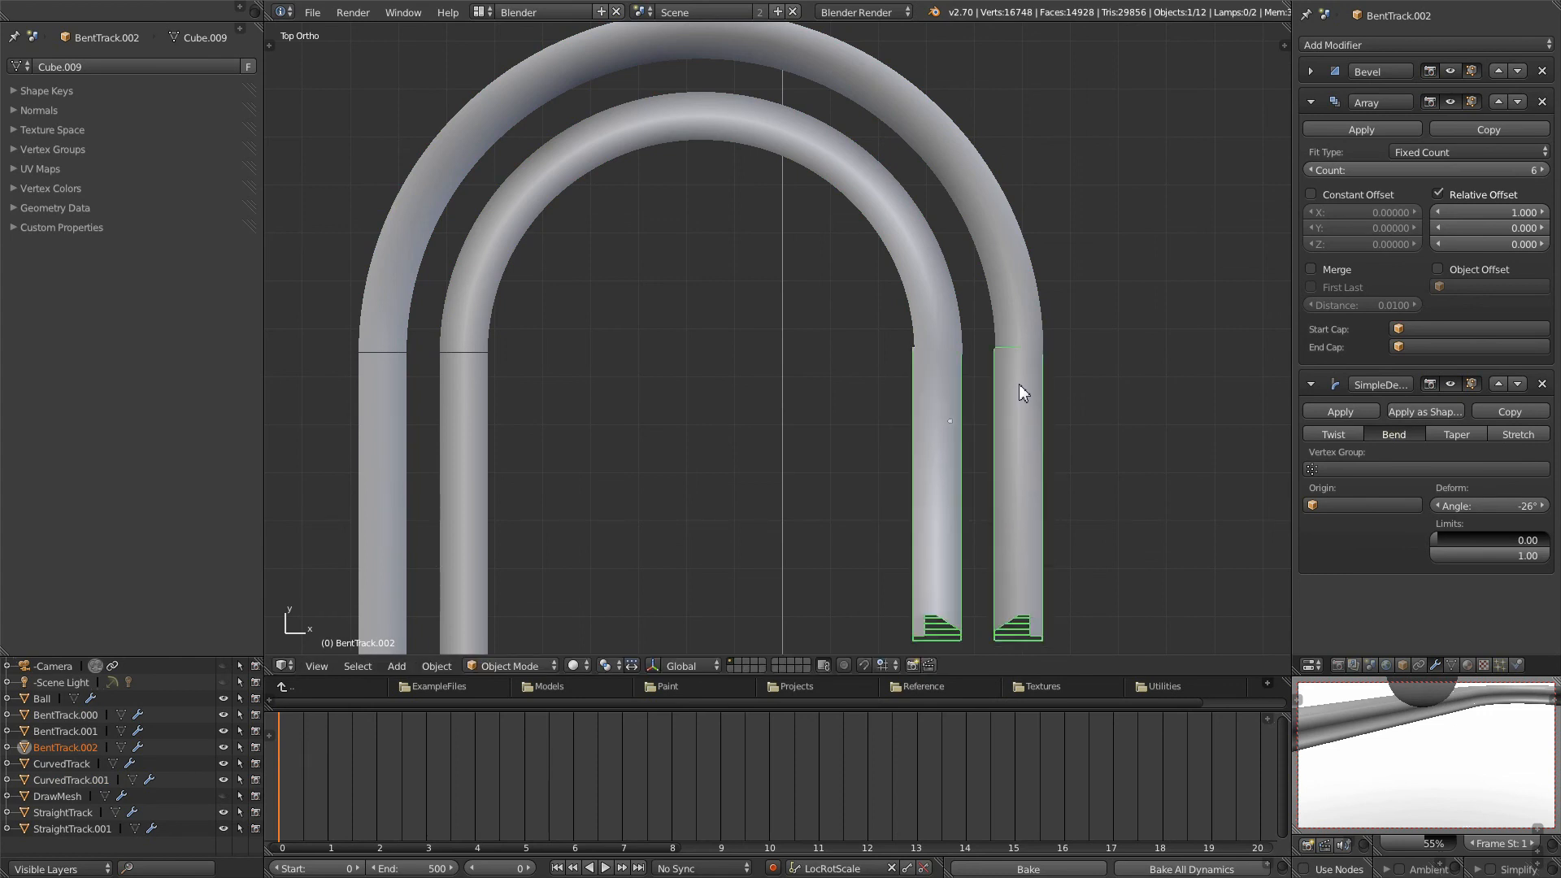
Step: Align the new BentTrack copy with the curved track's end in right orthographic view, making the final adjustment in wireframe display
key(KP_3)
scroll(1041, 406, up, 2)
shift+middle_drag(1055, 446, 812, 402)
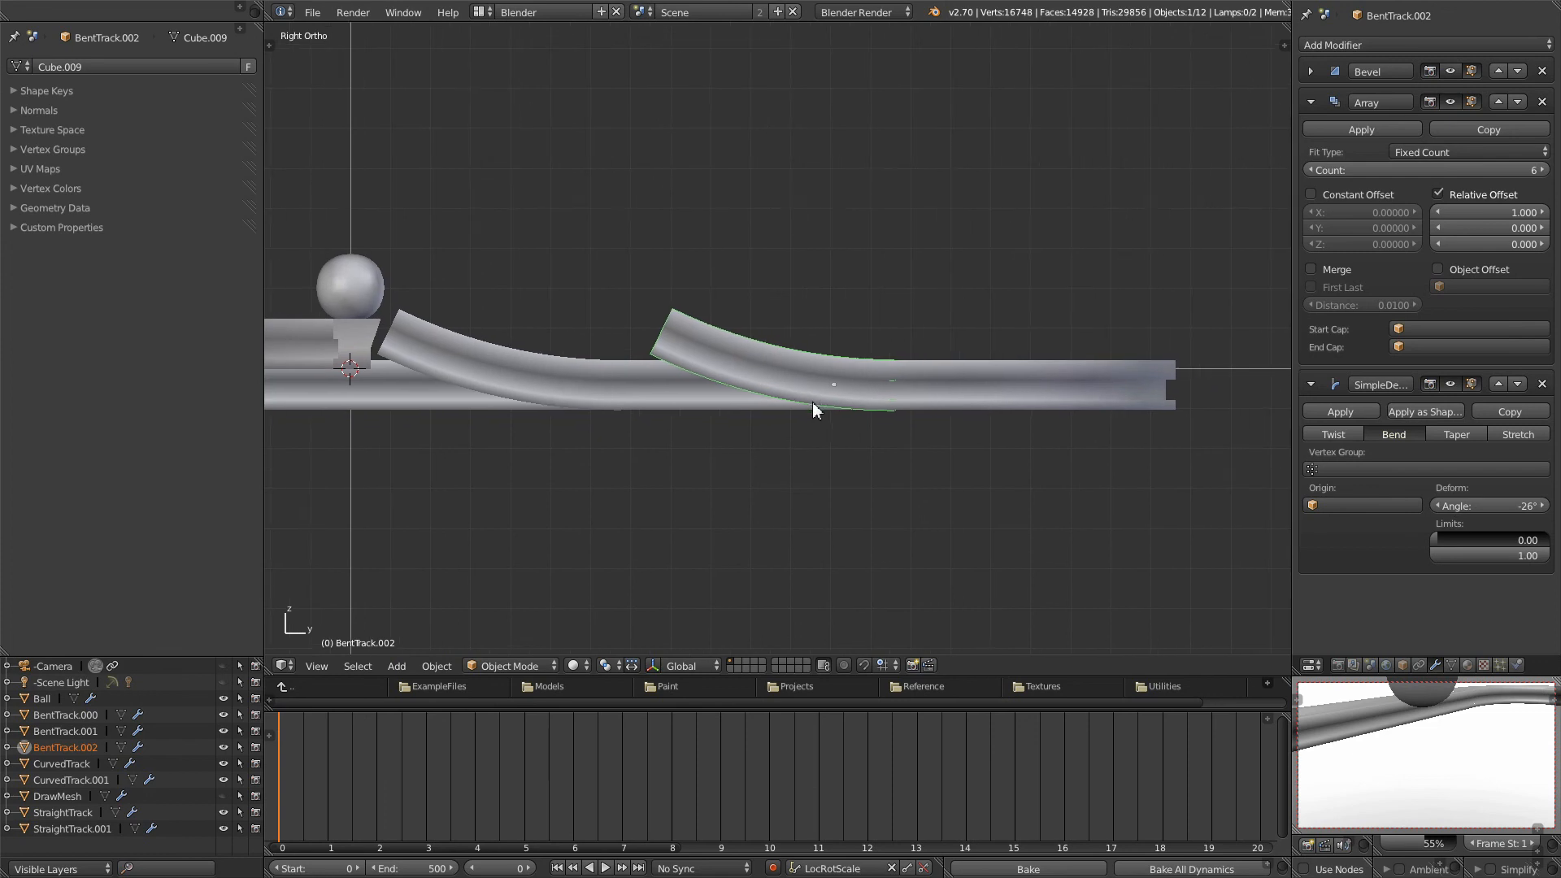
scroll(874, 421, up, 4)
key(g)
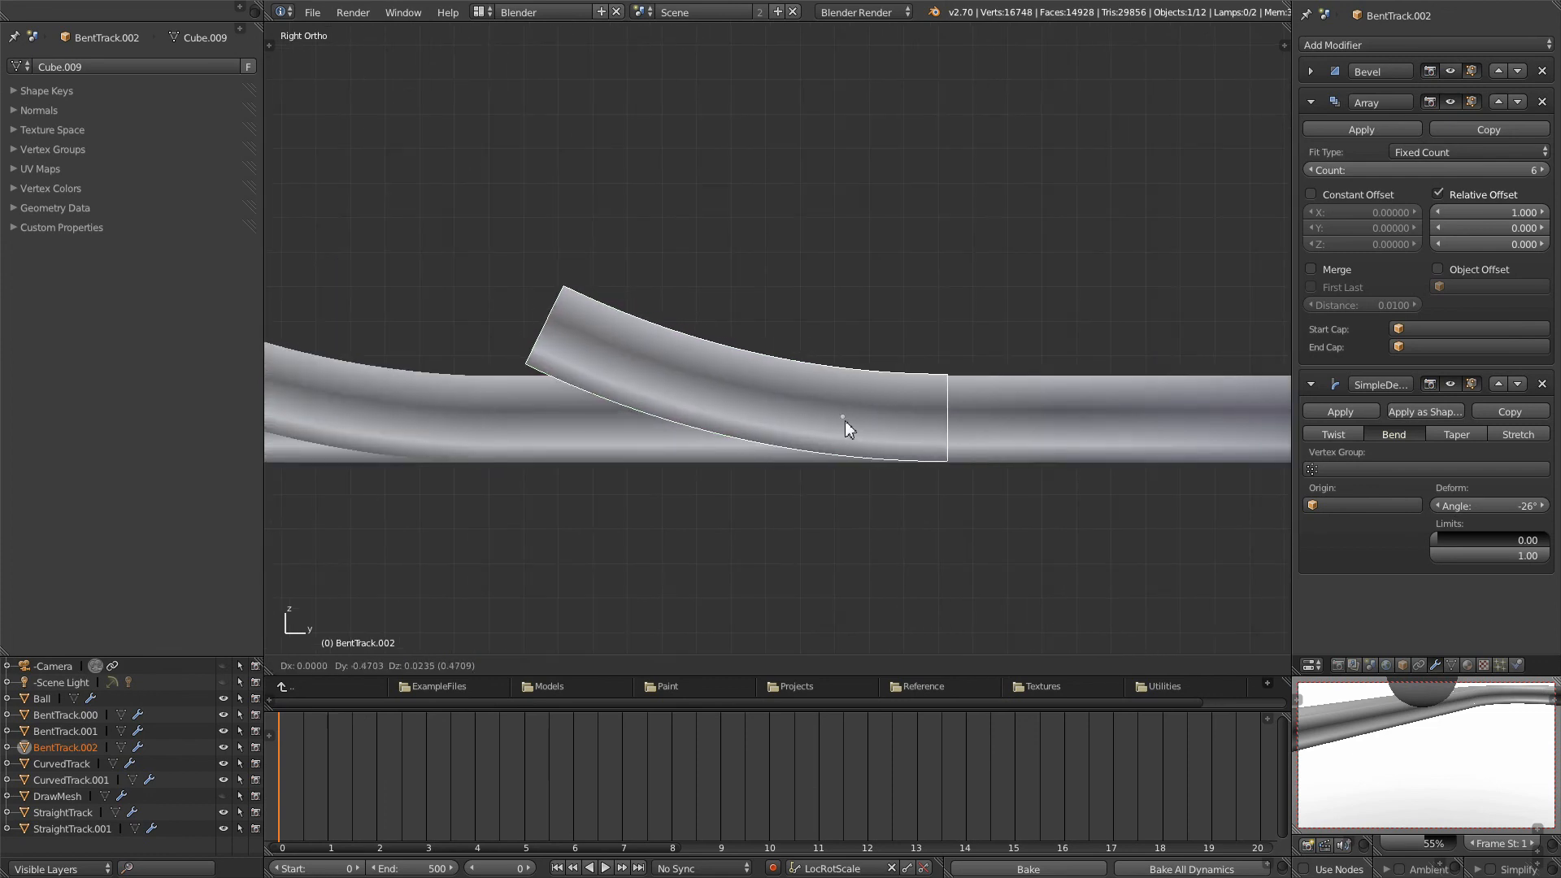
click(855, 421)
key(z)
key(g)
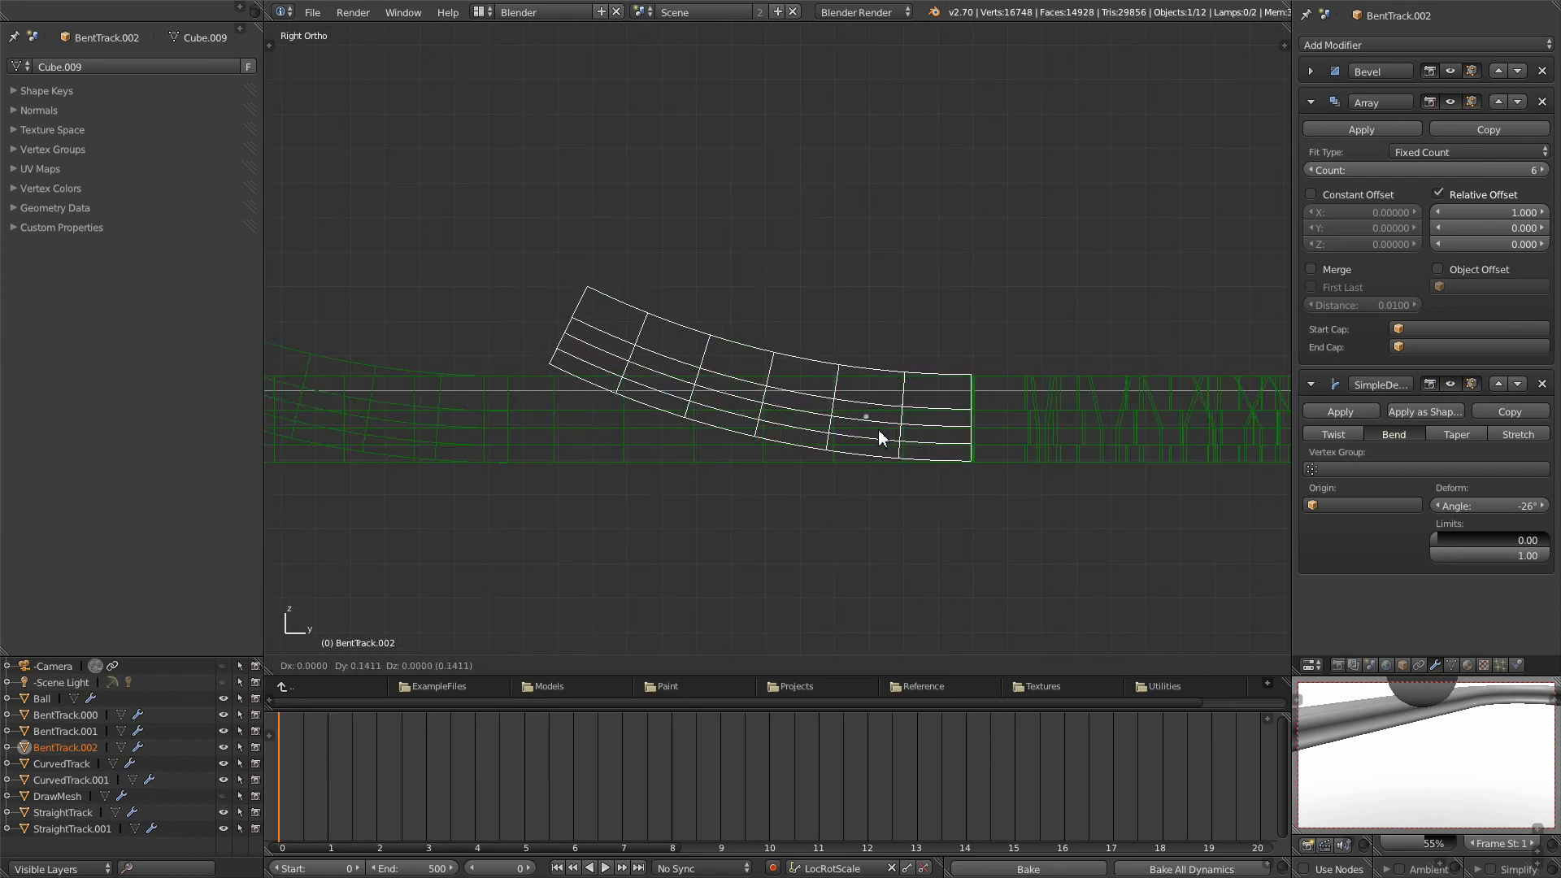
click(884, 432)
key(z)
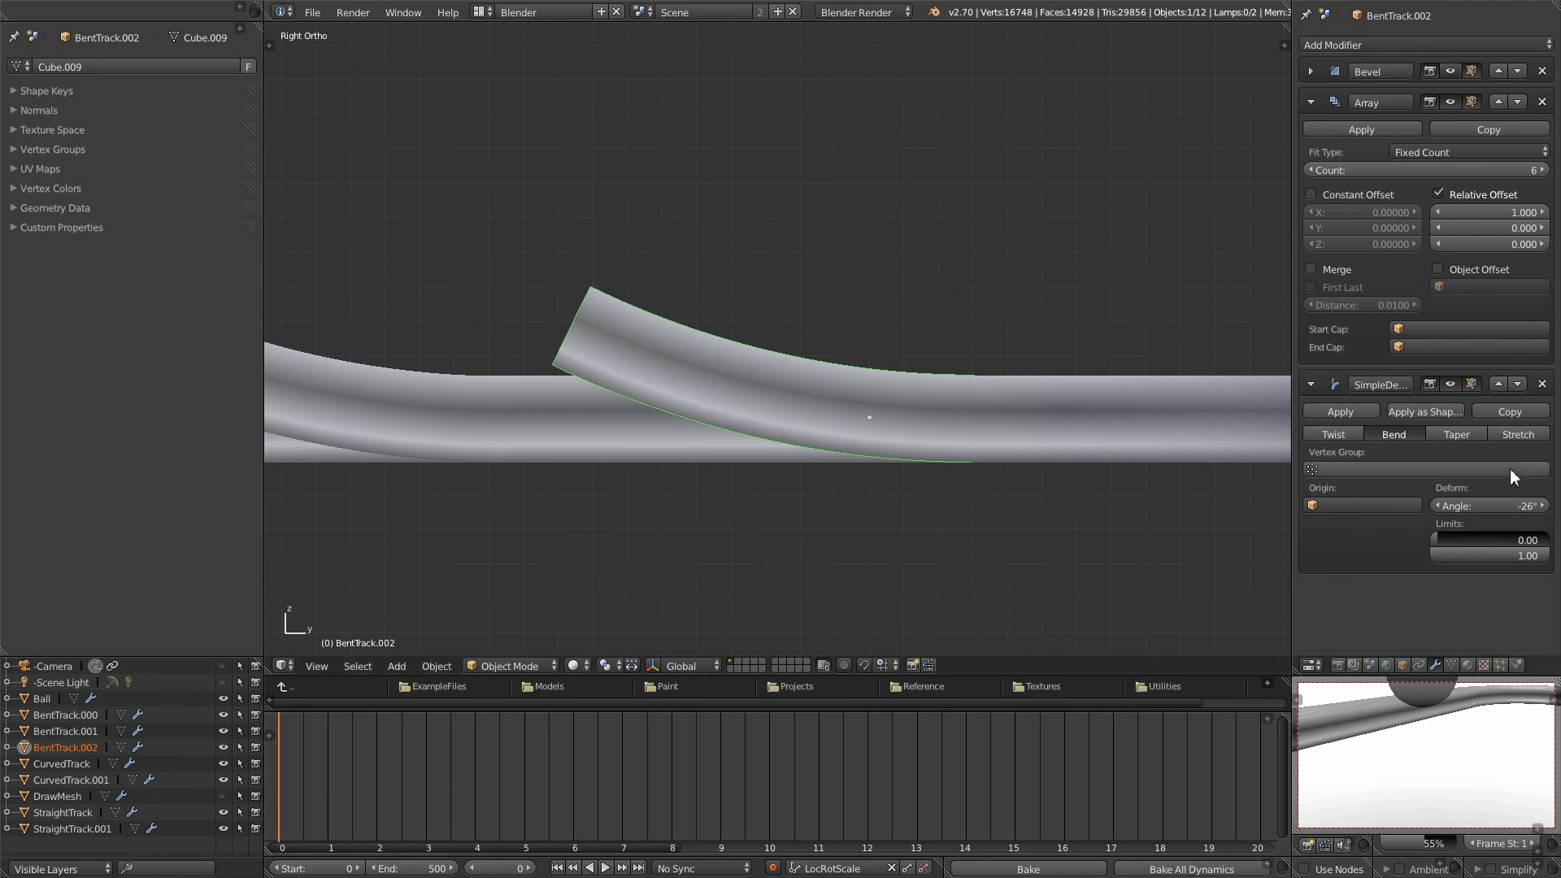
Step: Set the new BentTrack copy's Bend angle to 100°, then rotate and move it to curve downward from the curved track
drag(1534, 506, 68, 516)
key(r)
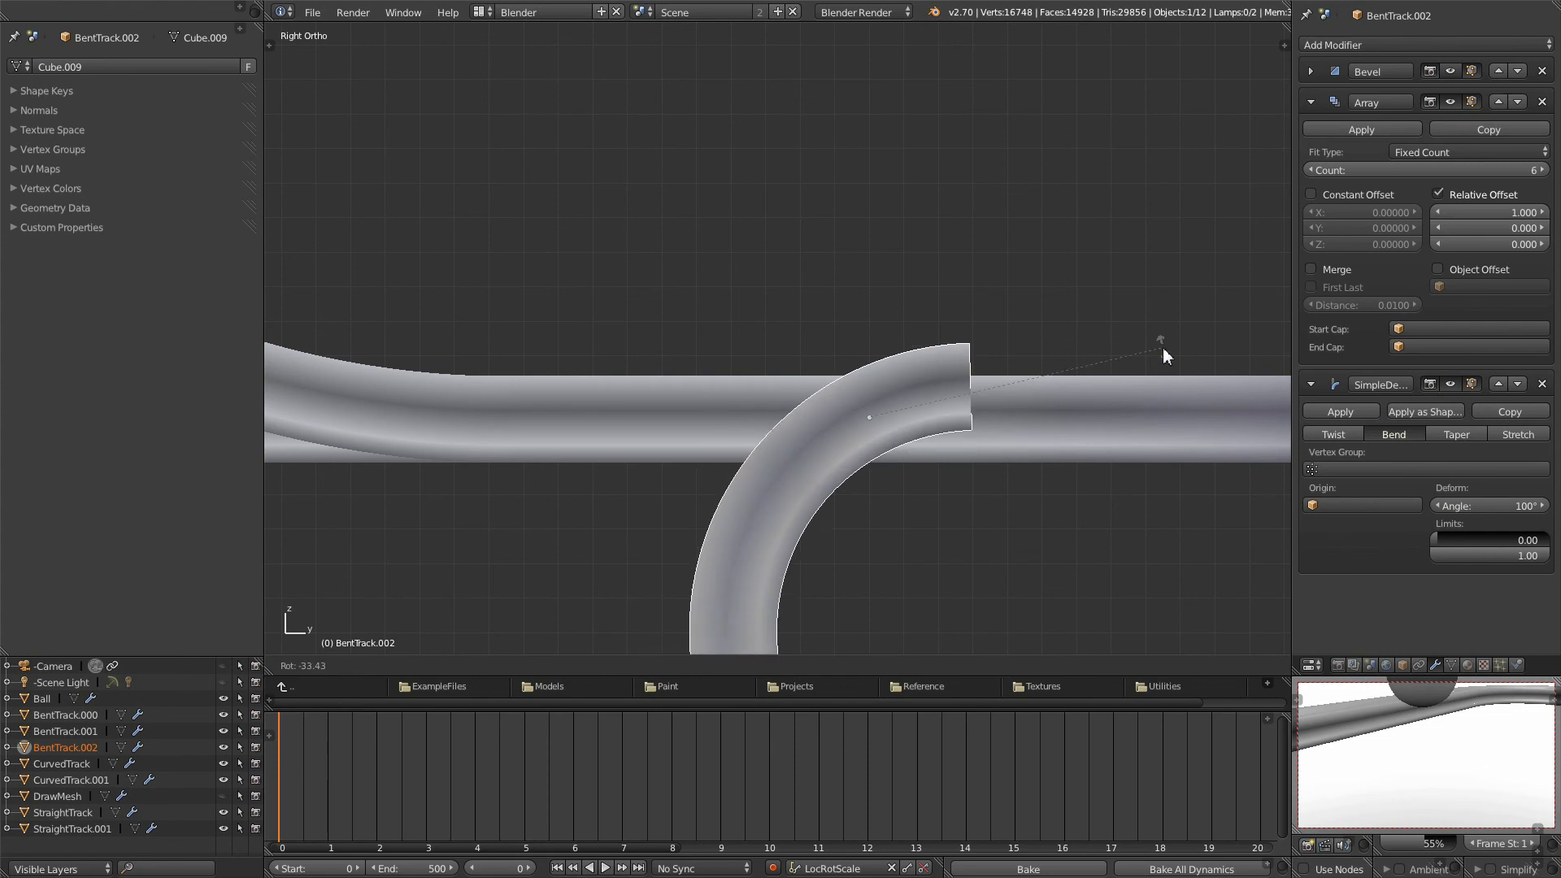
click(1047, 452)
shift+middle_drag(986, 505, 902, 385)
key(g)
click(979, 419)
Step: Reduce the new BentTrack copy's Bend angle to 45°
scroll(978, 419, up, 2)
scroll(836, 404, down, 4)
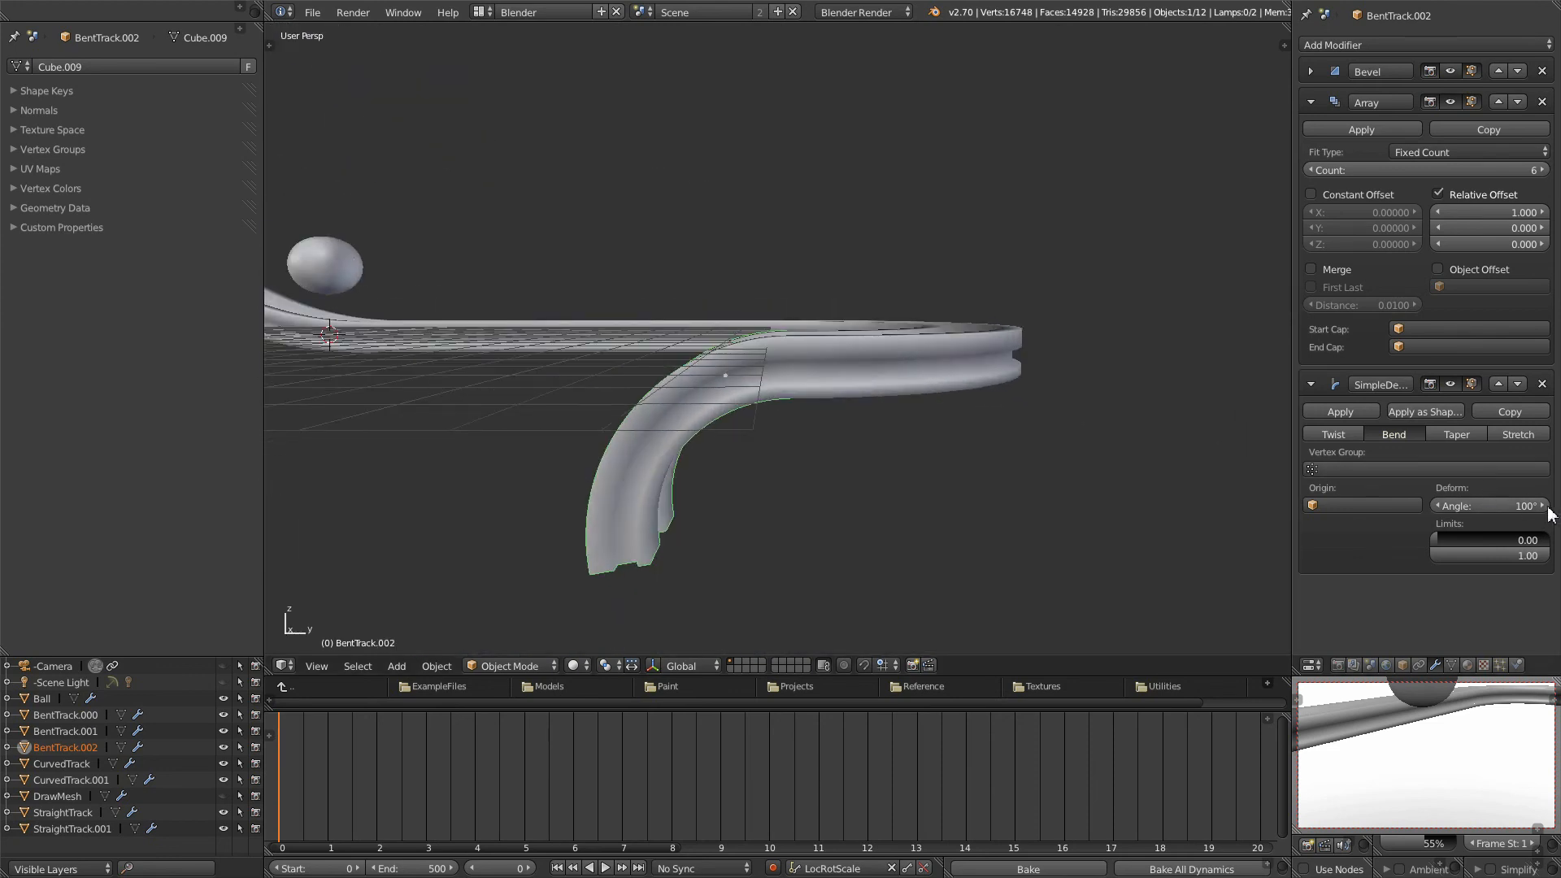
drag(1520, 506, 1473, 507)
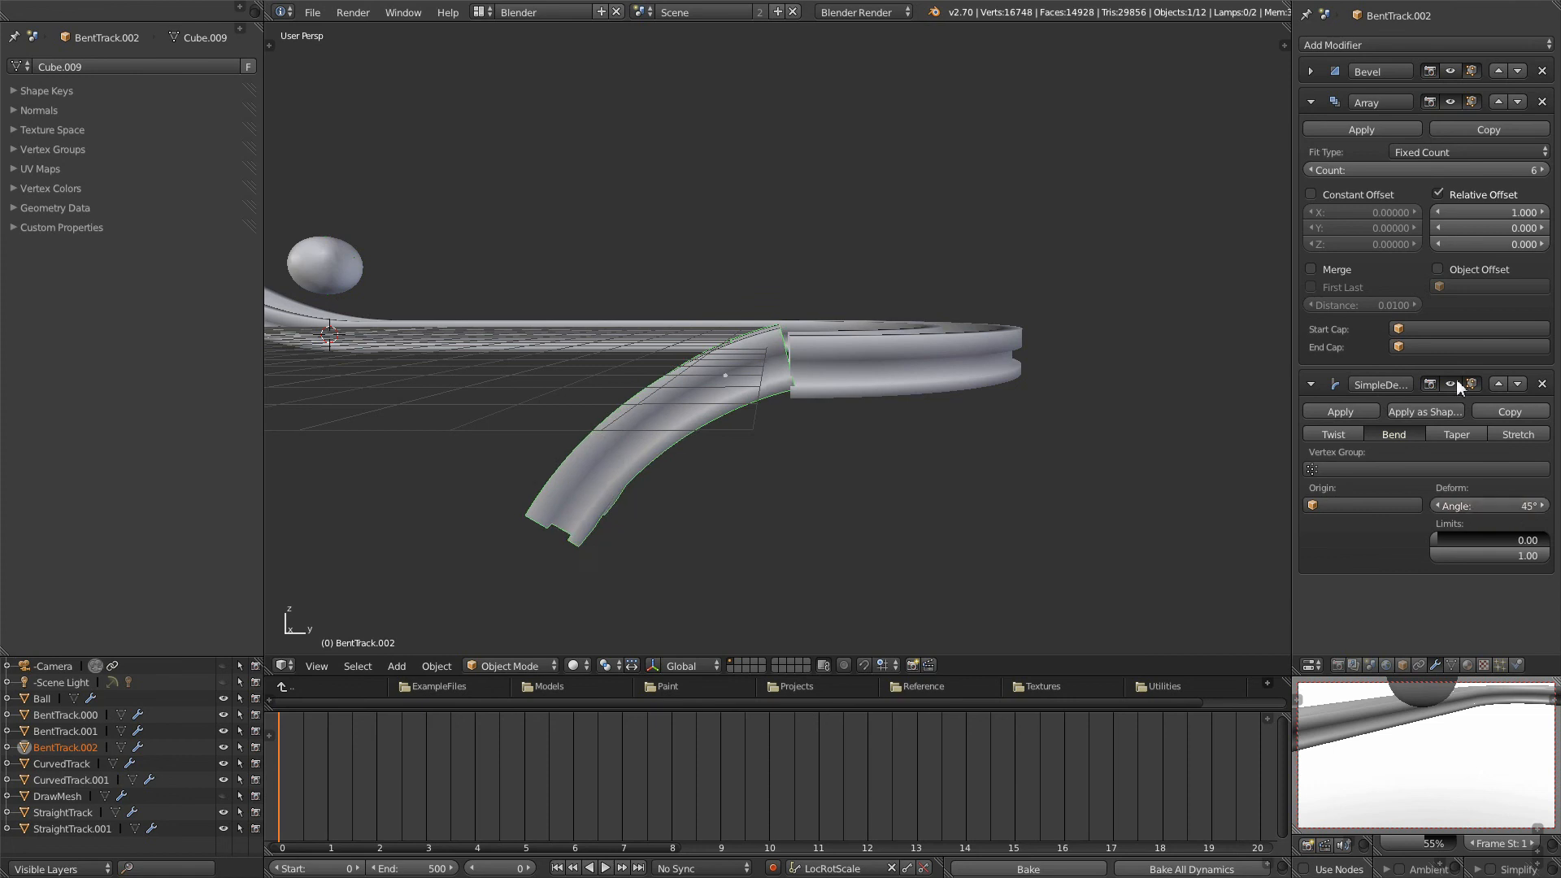
Step: Raise the new BentTrack copy's Array count to 23 to lengthen the descending curve
click(1542, 172)
click(1542, 173)
click(1542, 172)
click(1543, 172)
click(1543, 173)
click(1543, 172)
click(1543, 172)
click(1543, 172)
click(1542, 172)
click(1542, 172)
click(1542, 172)
click(1543, 173)
scroll(853, 367, down, 5)
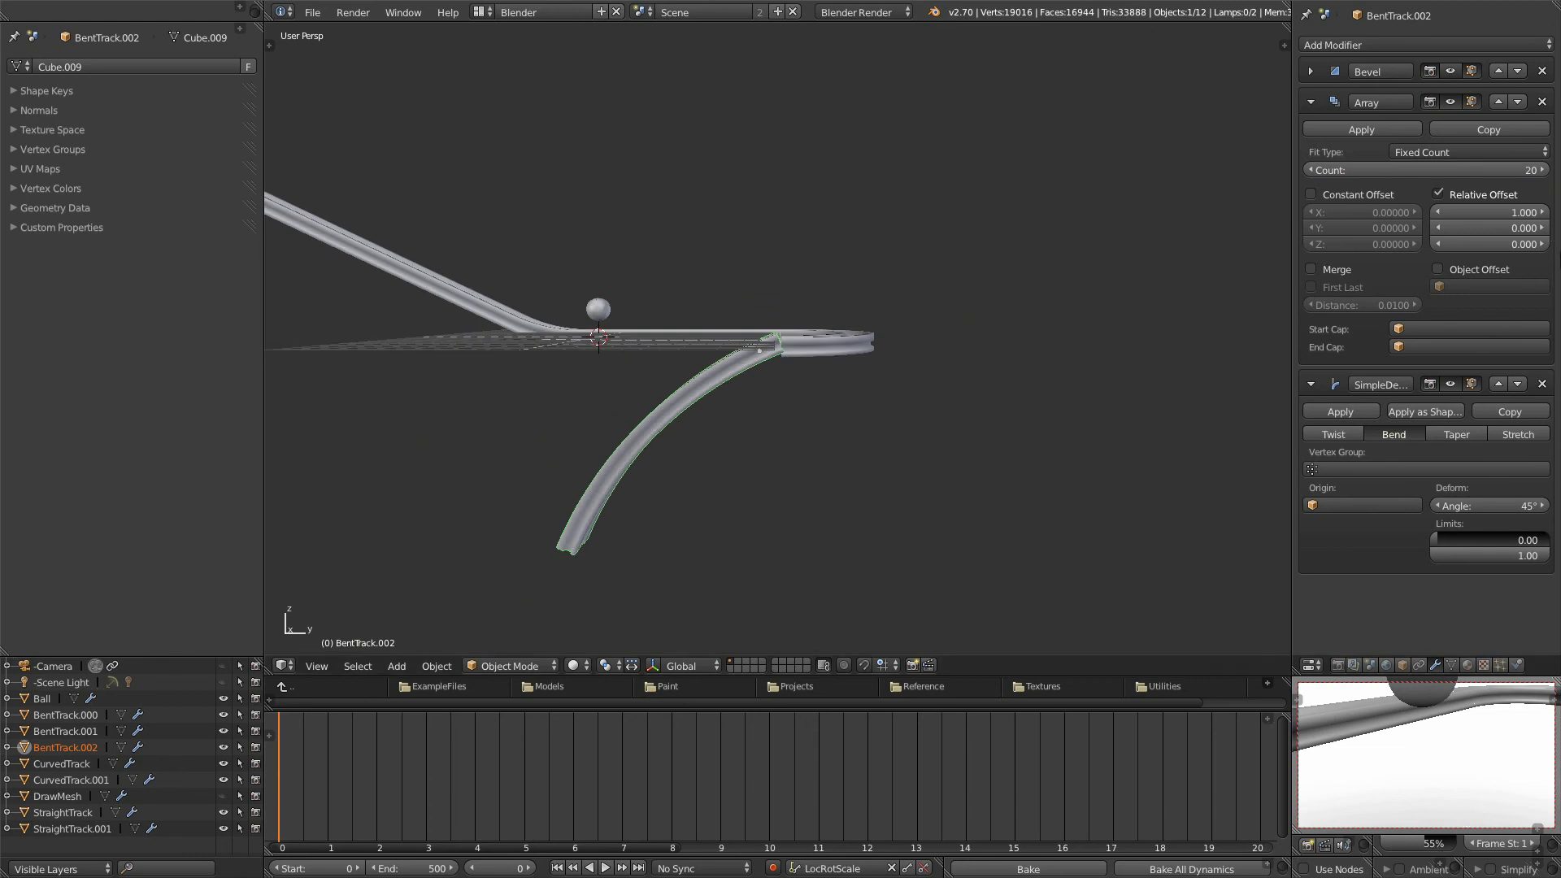
click(1543, 173)
click(1543, 172)
click(1543, 172)
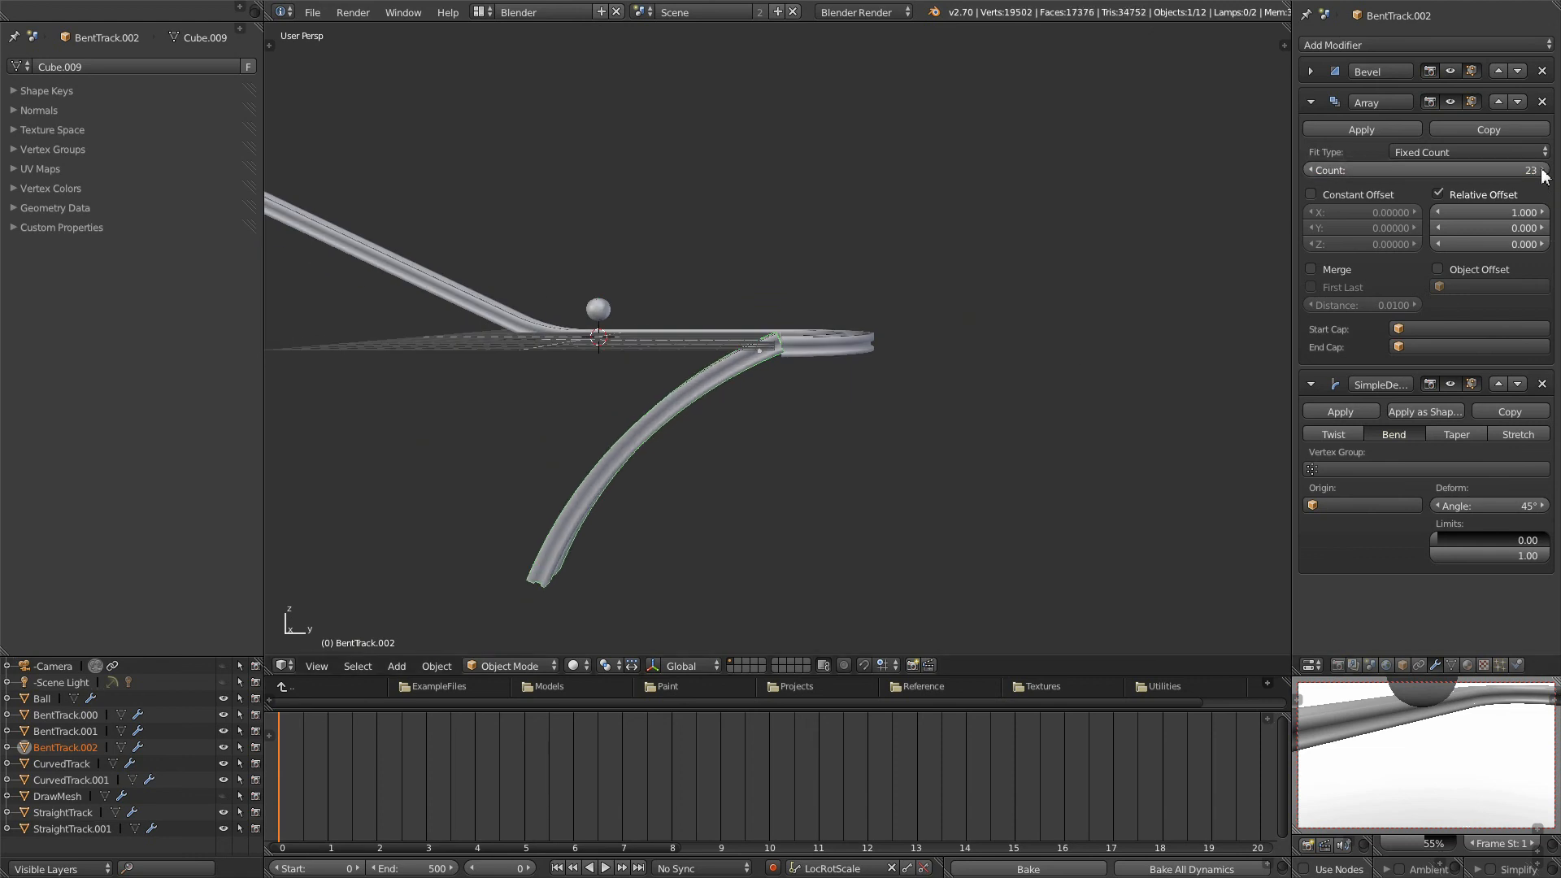
Step: Rotate the new BentTrack copy about the global X axis so its upper end runs level into the curved track
scroll(912, 355, up, 5)
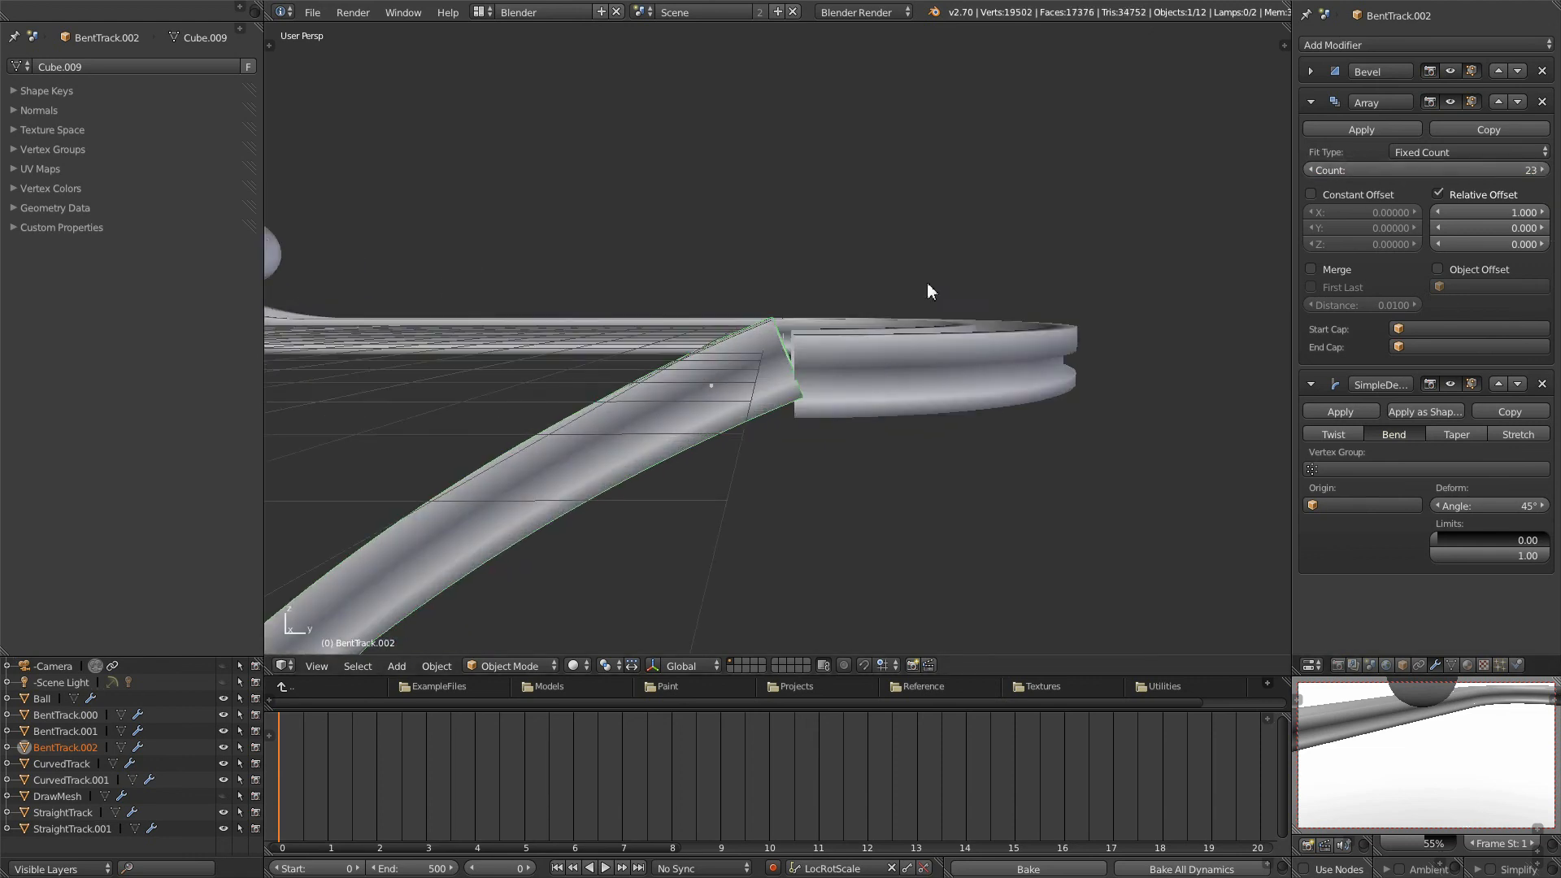
key(r)
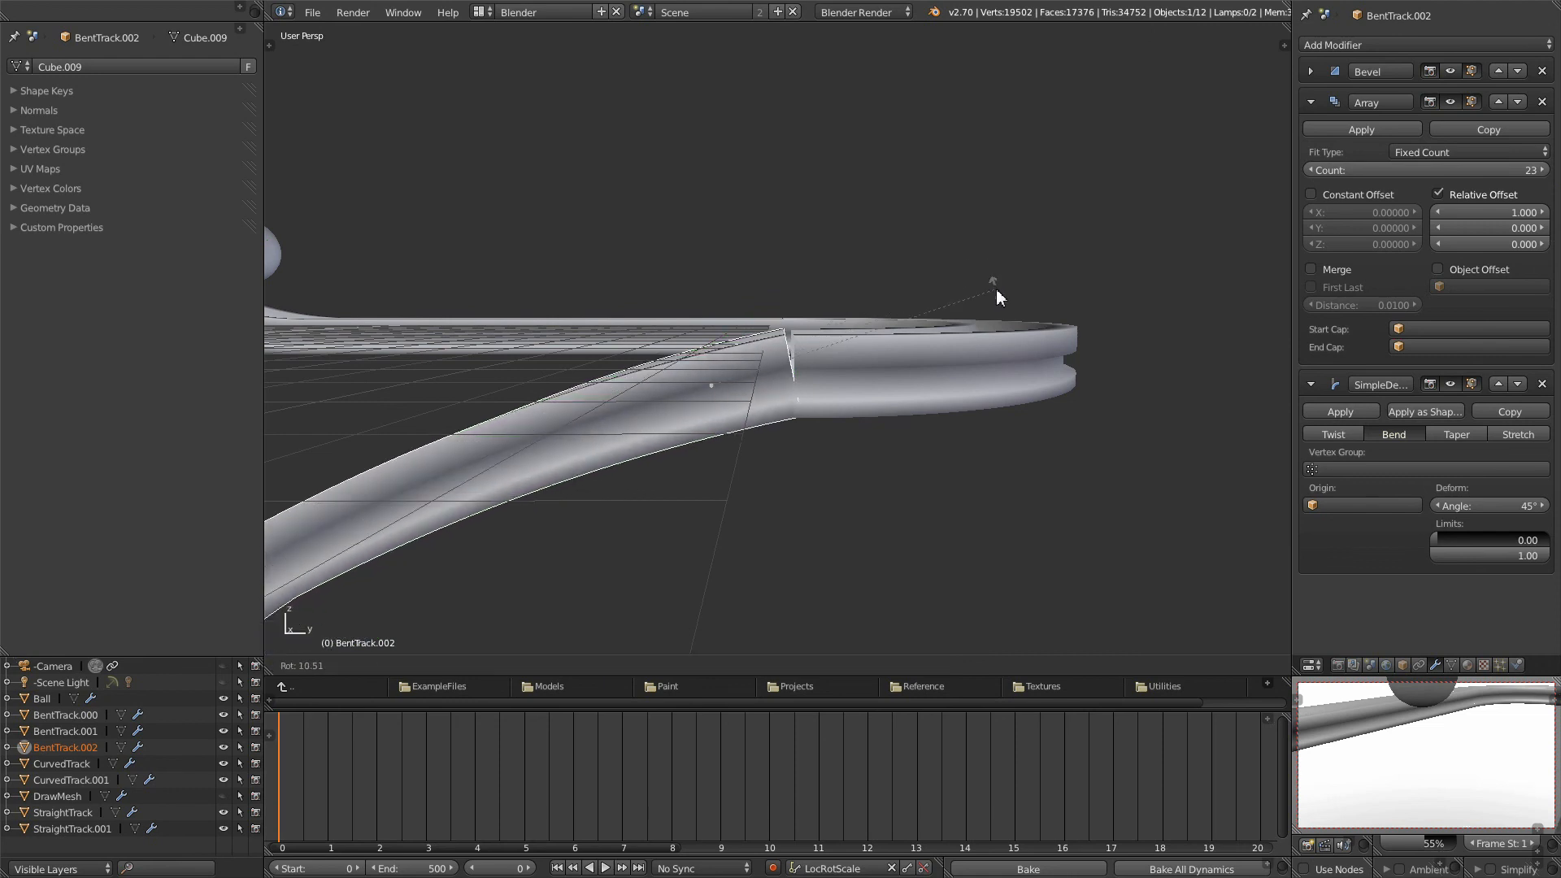
key(x)
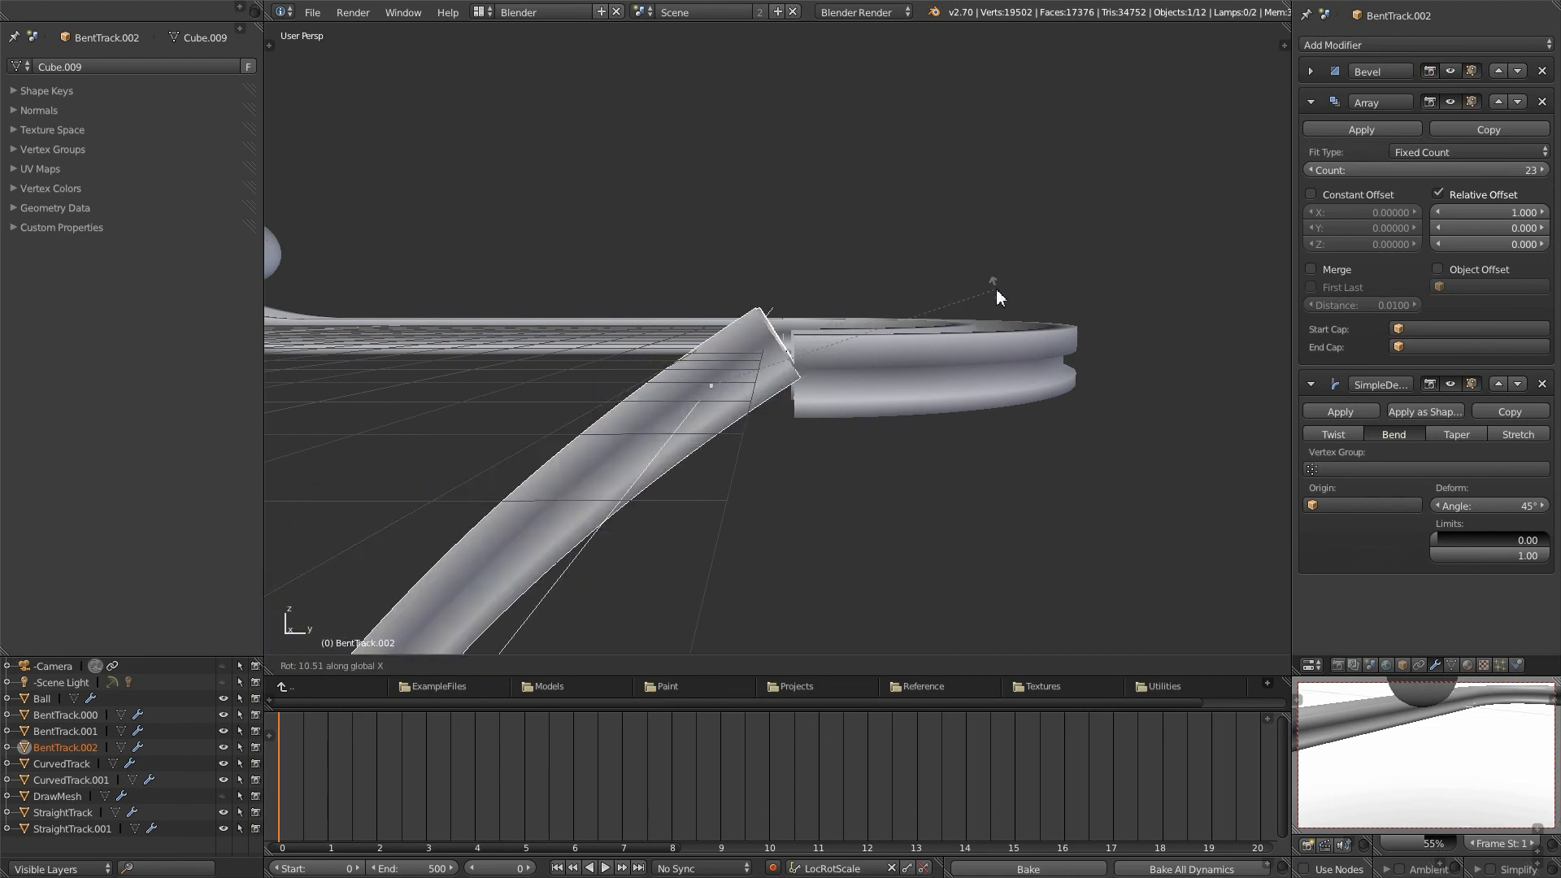
click(1016, 338)
Step: Align the new BentTrack copy's upper end flush with the curved track's end in right orthographic wireframe view, then restore solid display
key(KP_3)
scroll(639, 482, up, 4)
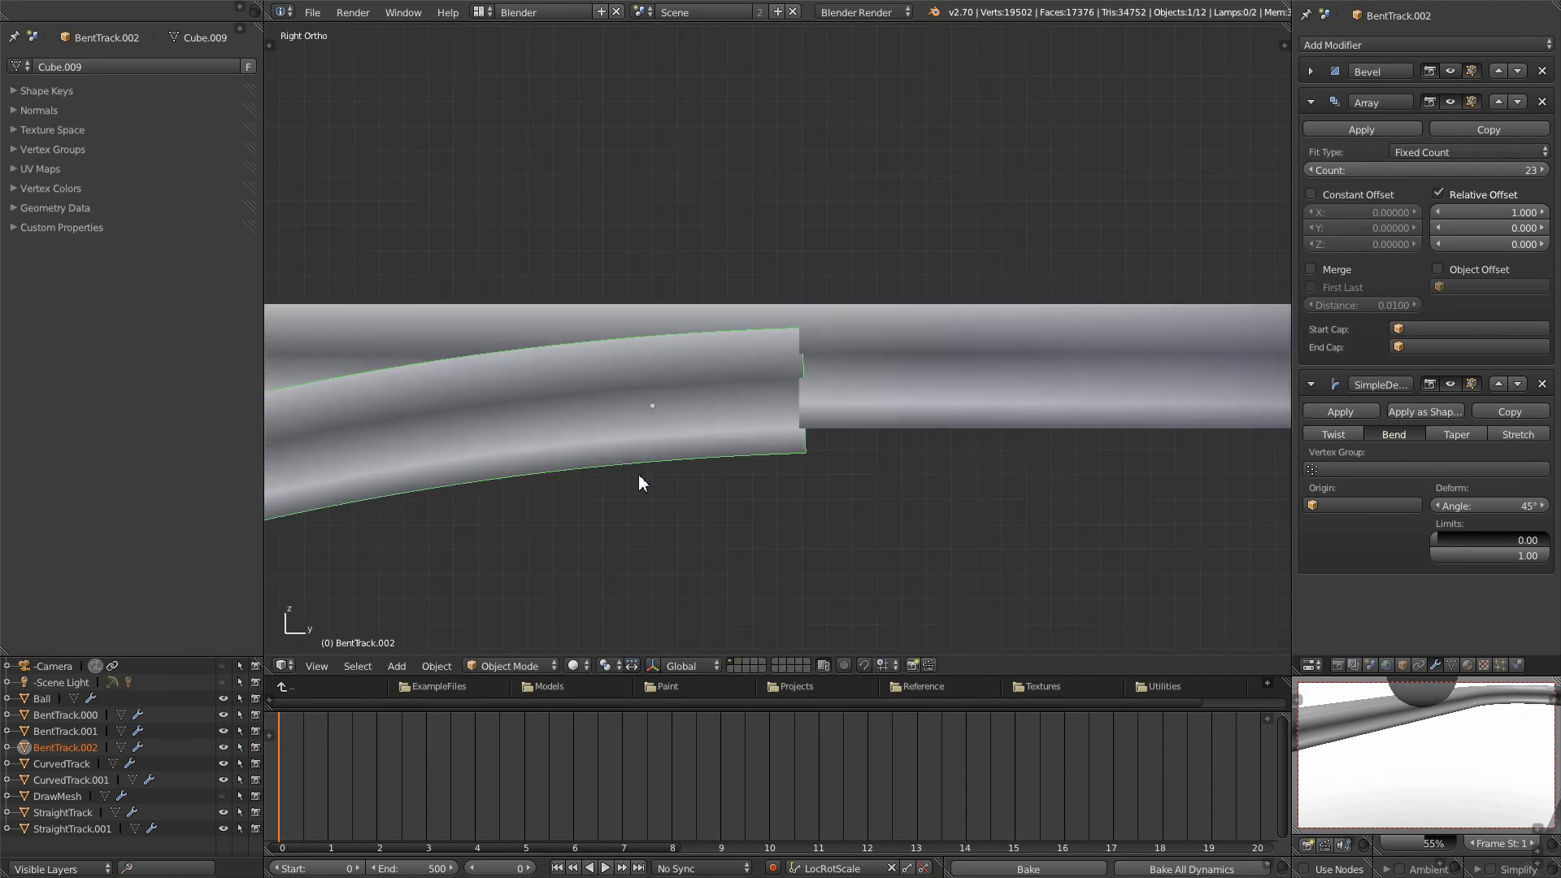
key(z)
key(g)
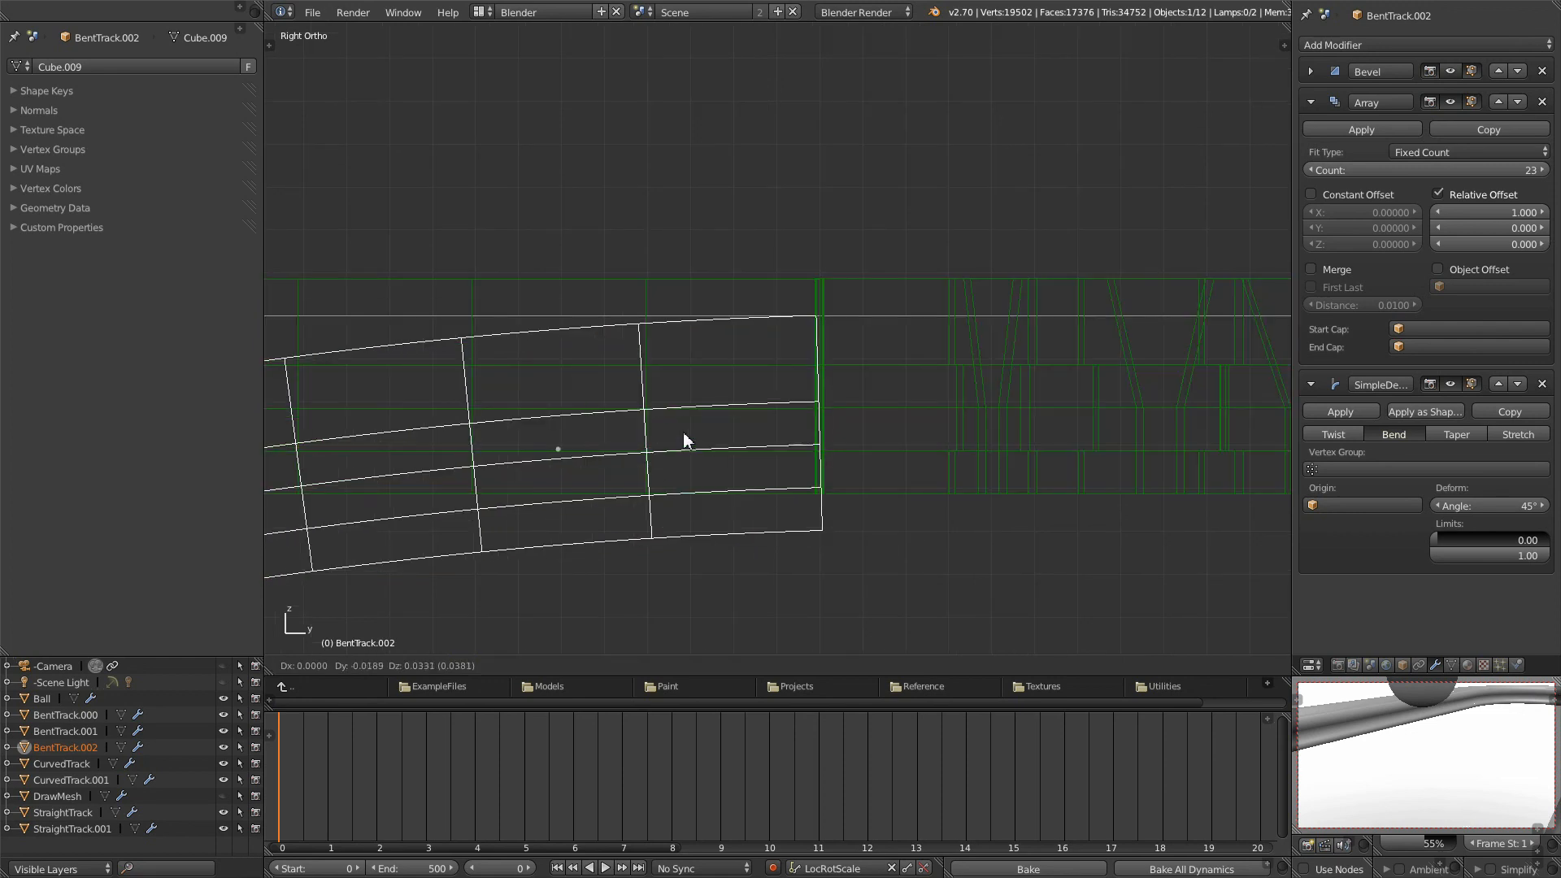
right_click(686, 403)
key(r)
right_click(1022, 261)
key(g)
right_click(1020, 255)
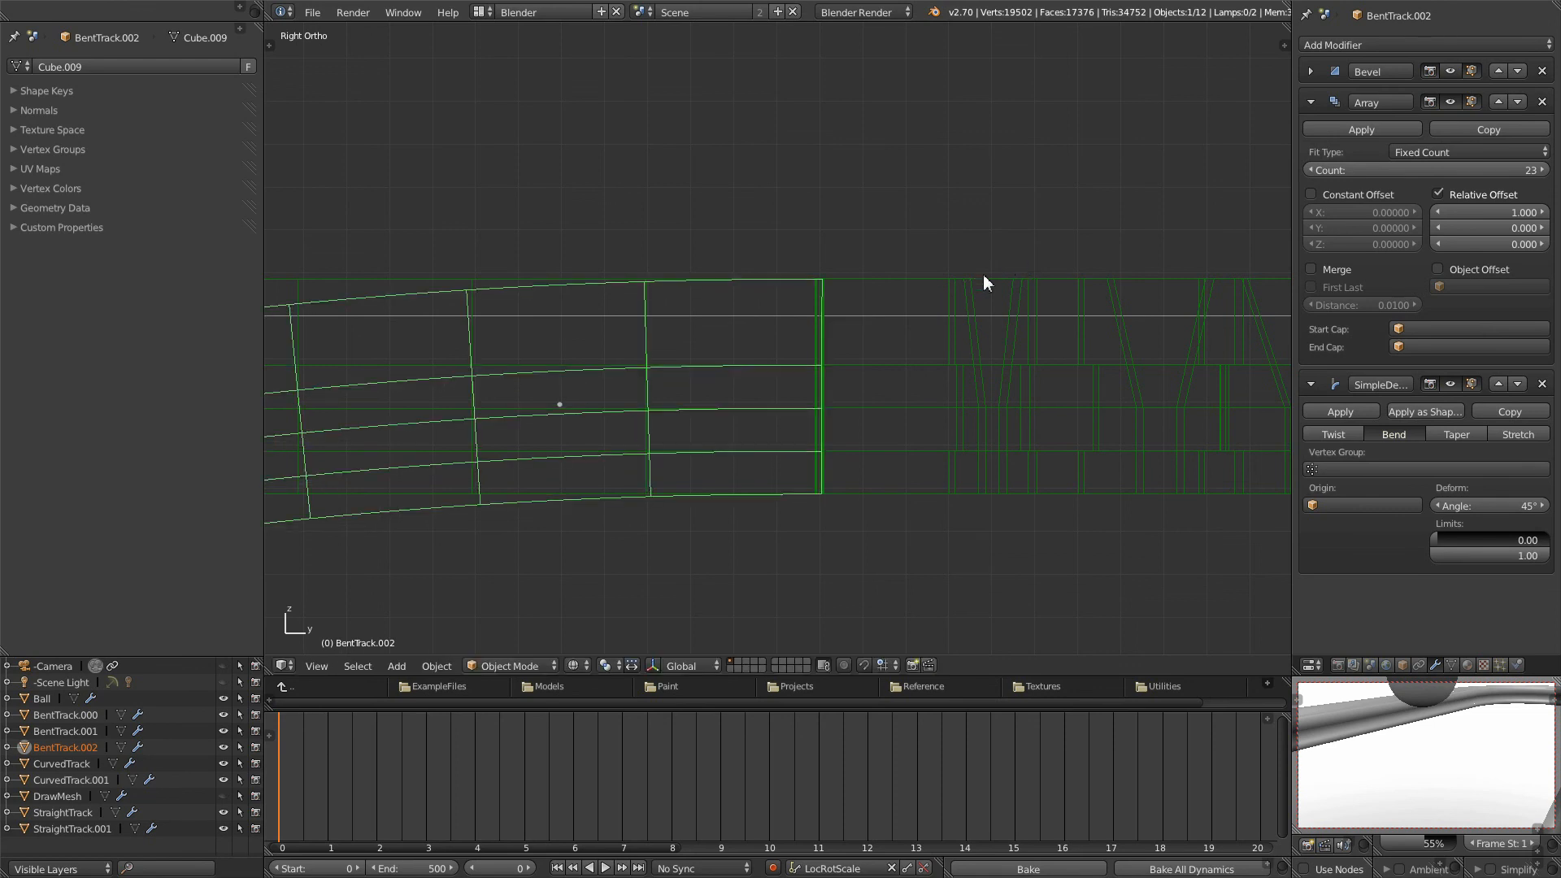
key(z)
Step: Move the new BentTrack copy slightly along X in top view so its rails line up with the curved track's rails
mouse_move(896, 319)
middle_down()
mouse_move(740, 388)
mouse_move(886, 420)
mouse_move(881, 460)
mouse_move(948, 530)
mouse_move(927, 550)
middle_up()
key(KP_7)
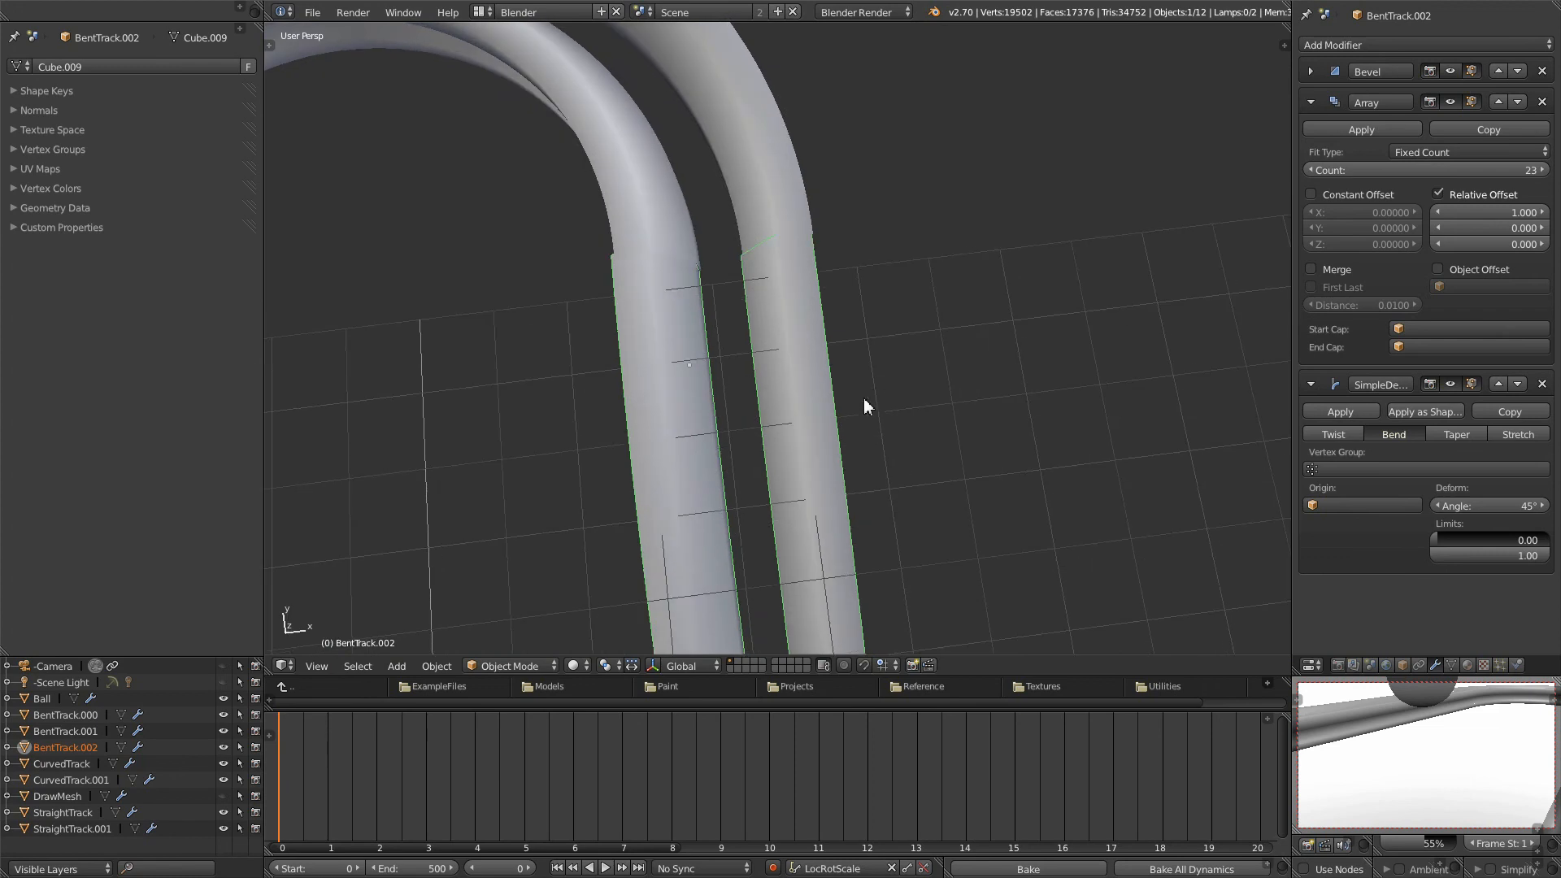
scroll(821, 400, up, 5)
shift+middle_drag(905, 370, 942, 366)
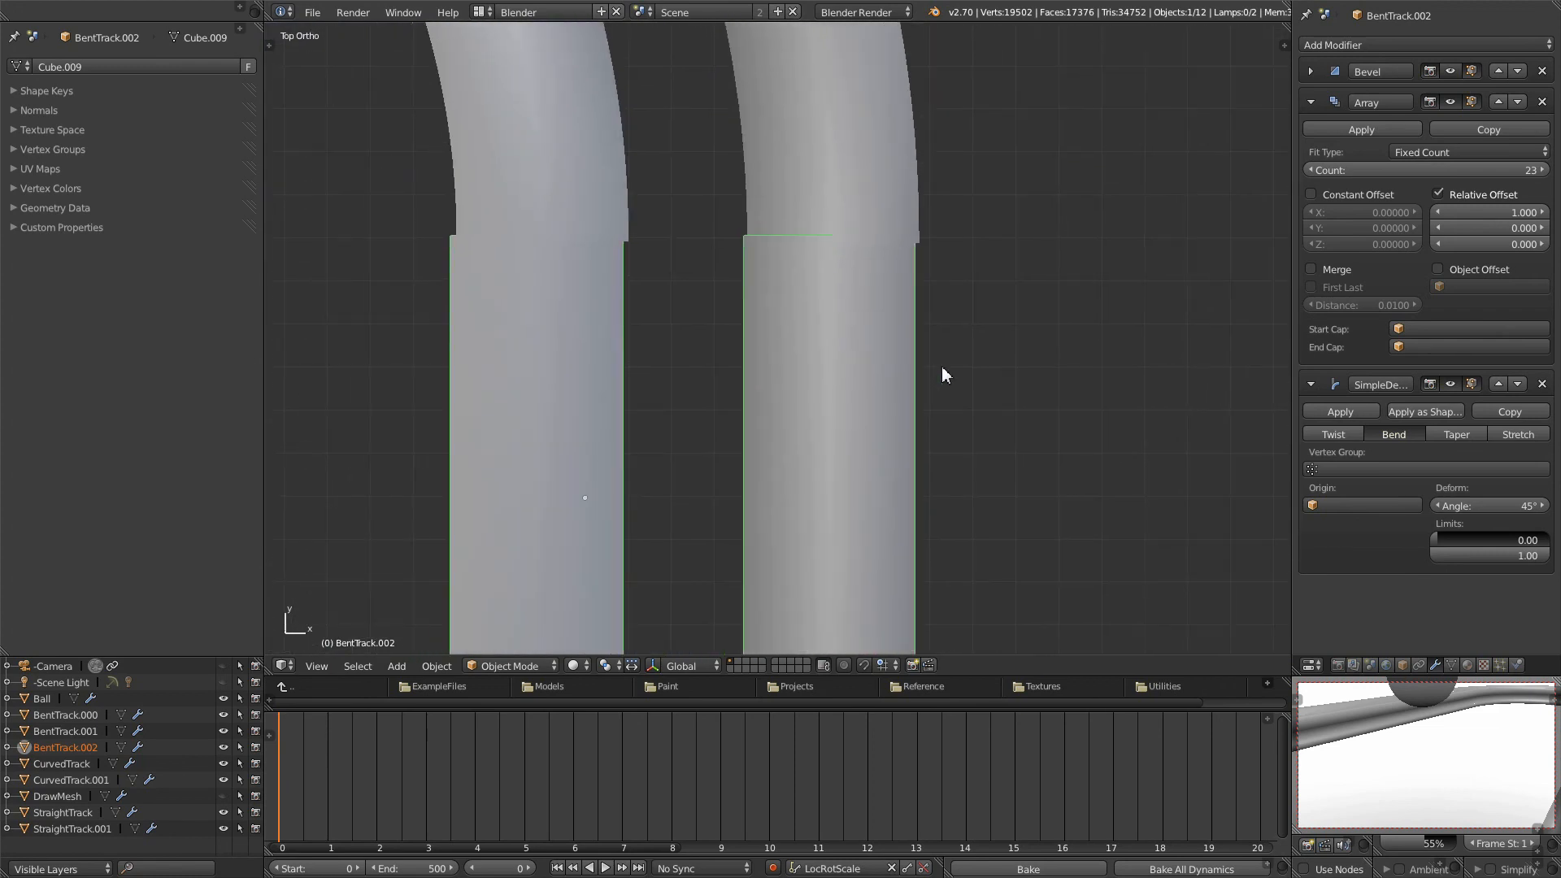
key(g)
key(x)
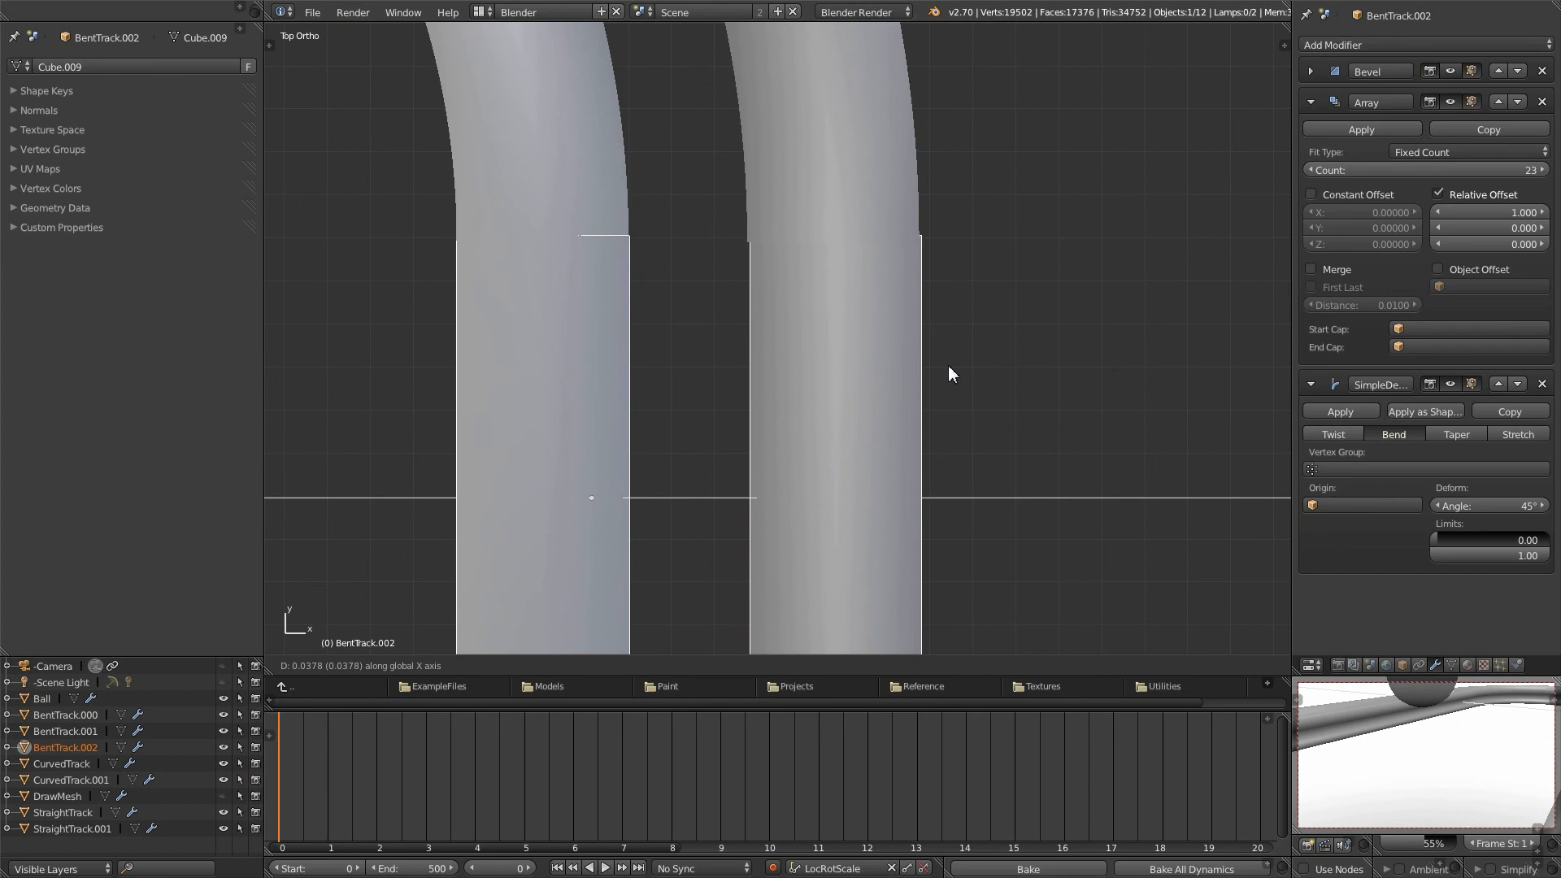
click(944, 374)
Step: Snap the 3D cursor to the origin of the StraightTrack at the top of the run
scroll(966, 404, down, 4)
mouse_move(928, 436)
middle_down()
mouse_move(738, 306)
mouse_move(816, 394)
mouse_move(934, 369)
mouse_move(783, 400)
mouse_move(707, 376)
mouse_move(864, 436)
mouse_move(886, 478)
mouse_move(845, 465)
mouse_move(770, 479)
mouse_move(904, 426)
mouse_move(1000, 472)
mouse_move(939, 458)
middle_up()
scroll(740, 314, down, 4)
scroll(707, 377, up, 2)
right_click(841, 398)
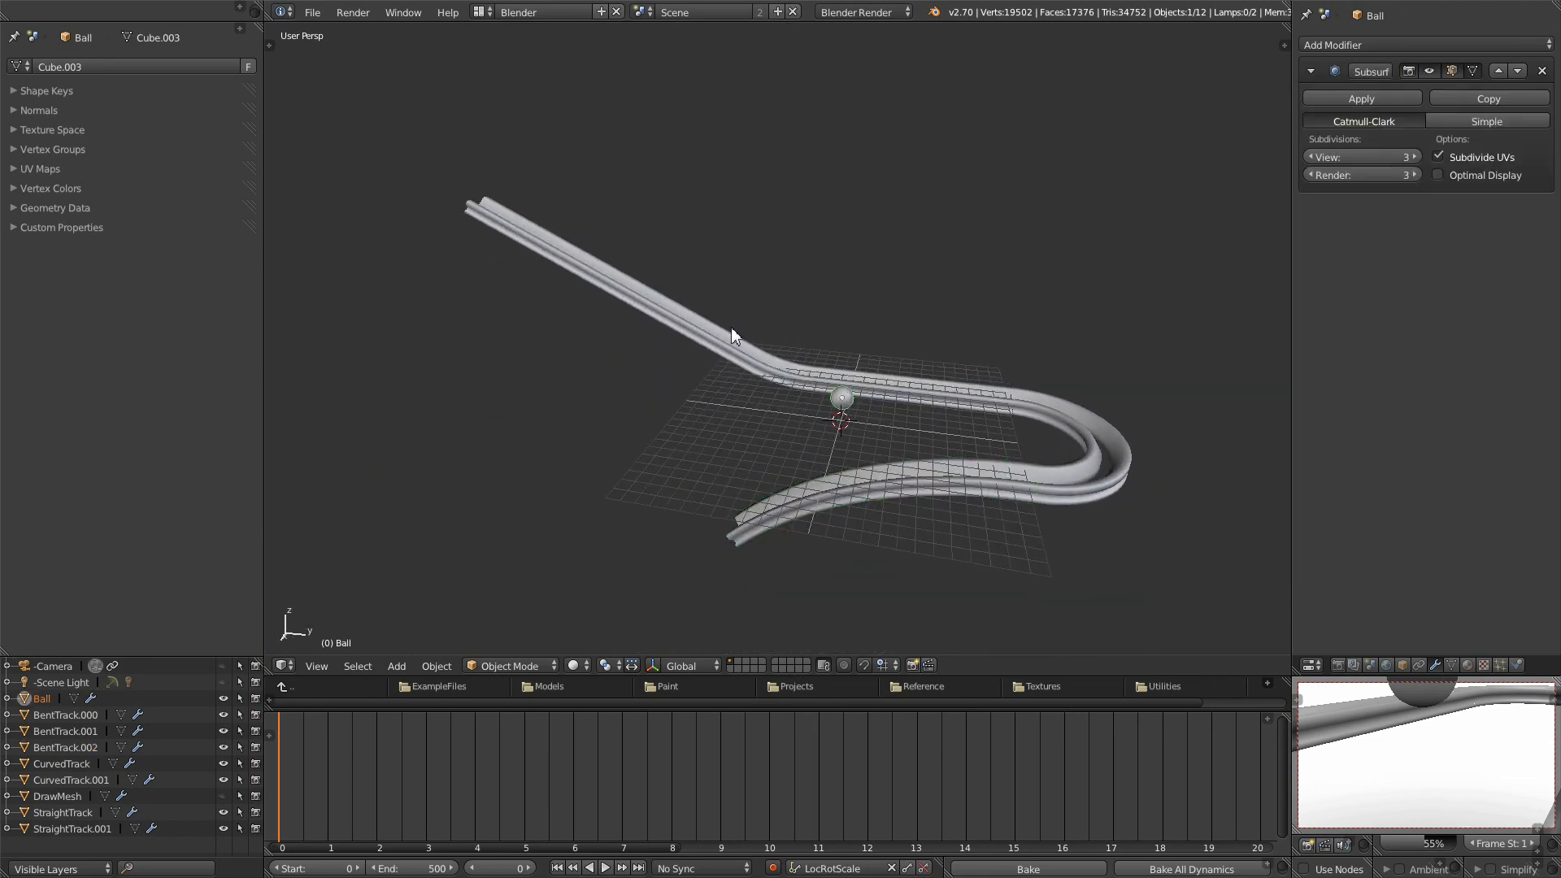
right_click(544, 237)
middle_drag(544, 237, 641, 350)
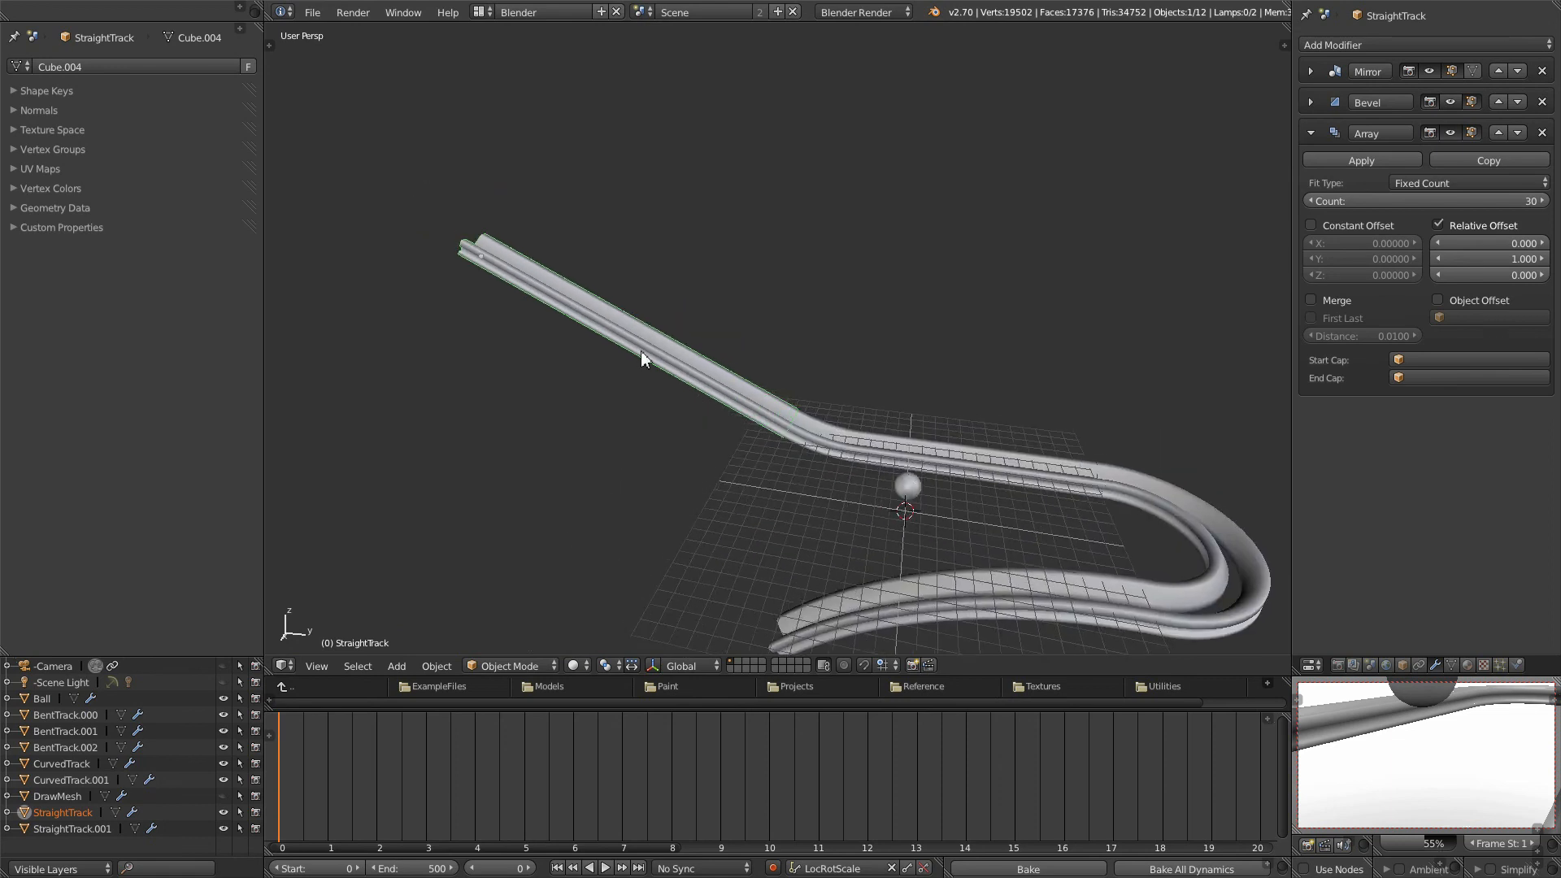
key(shift+s)
click(755, 227)
Step: Snap the Ball to the 3D cursor at the start of the track, then raise it along Z above the rails
scroll(506, 335, up, 2)
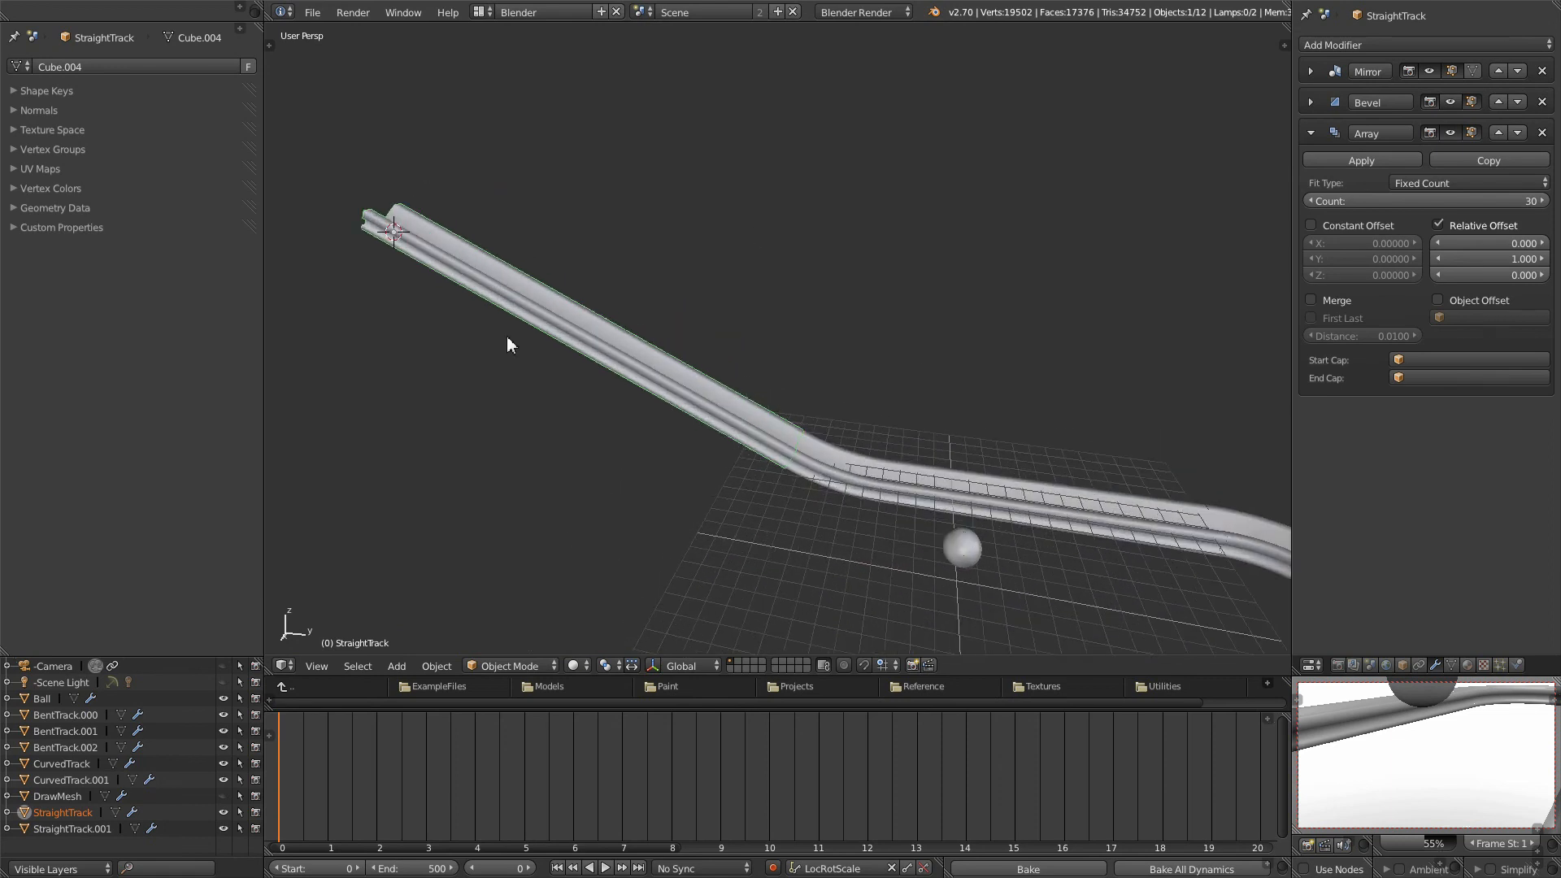
middle_drag(559, 347, 643, 356)
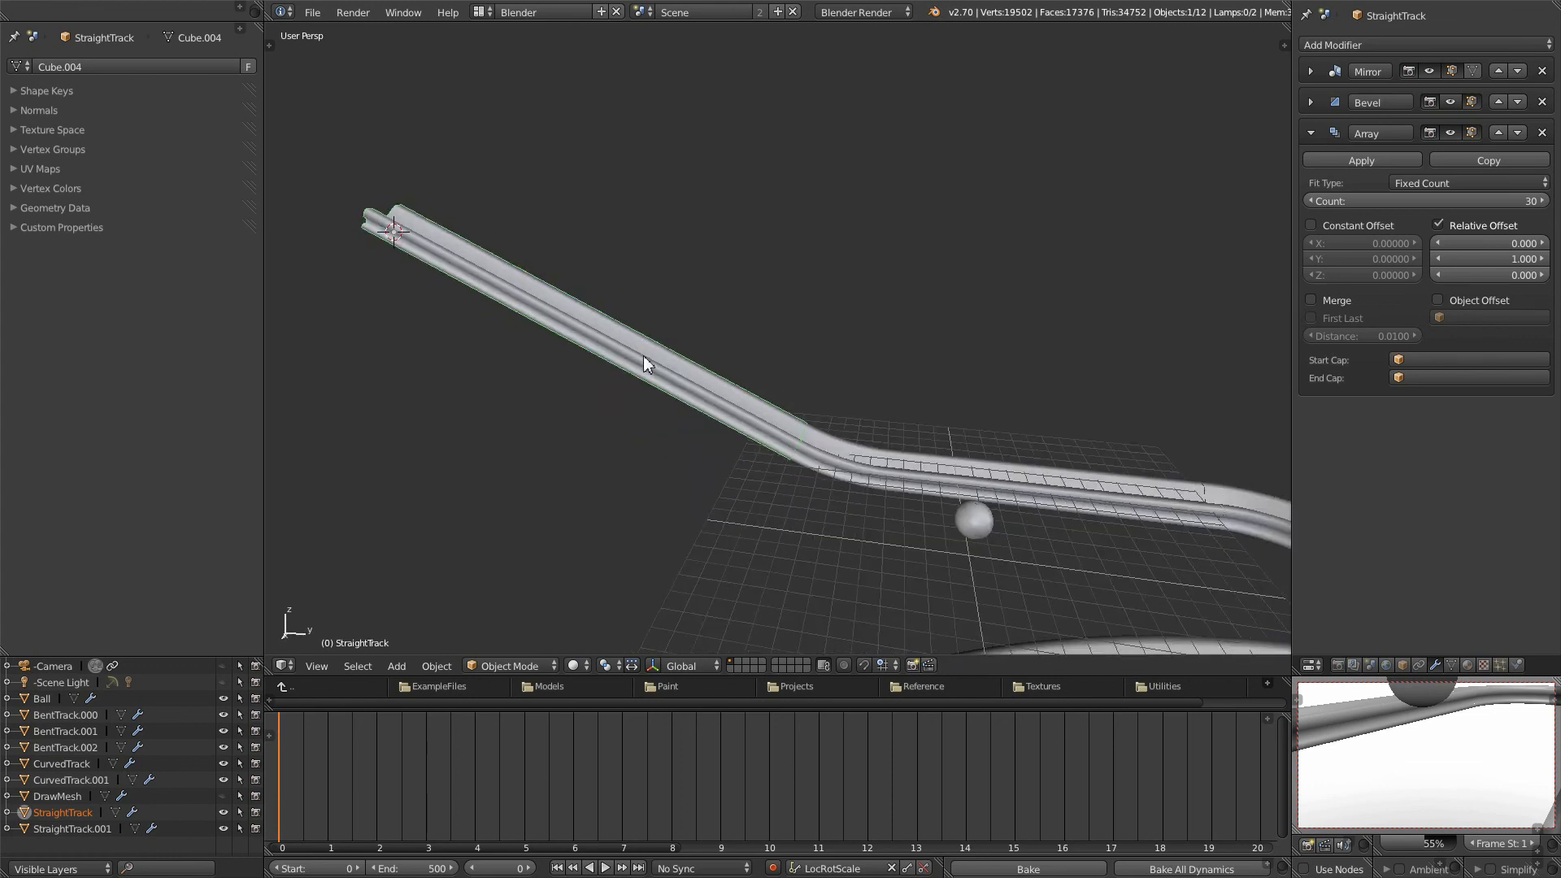
middle_drag(944, 536, 1036, 548)
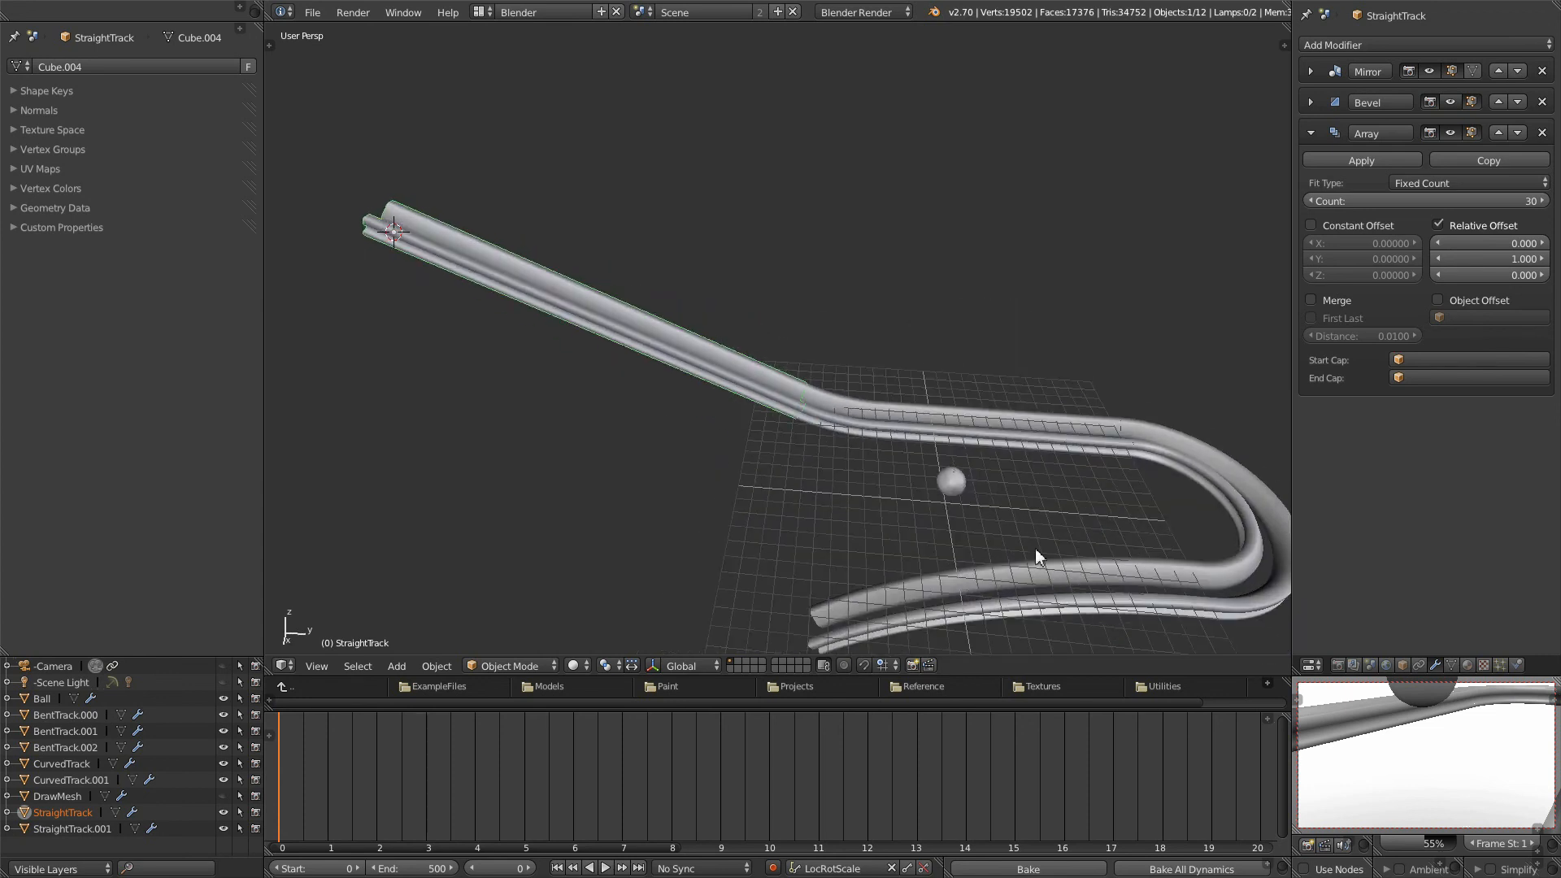
right_click(956, 483)
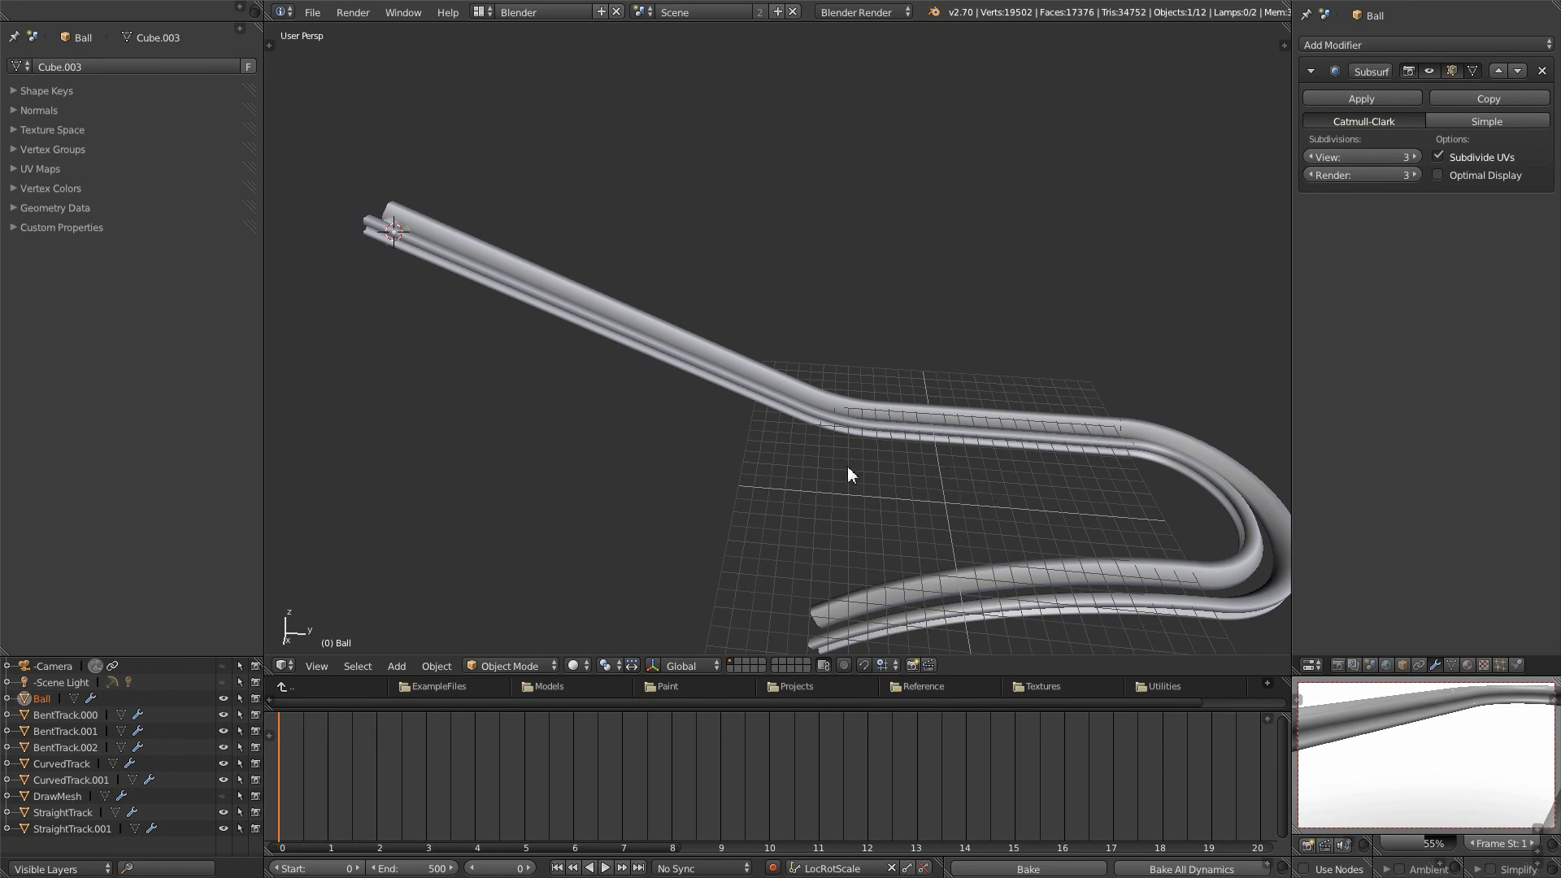
middle_drag(847, 474, 814, 509)
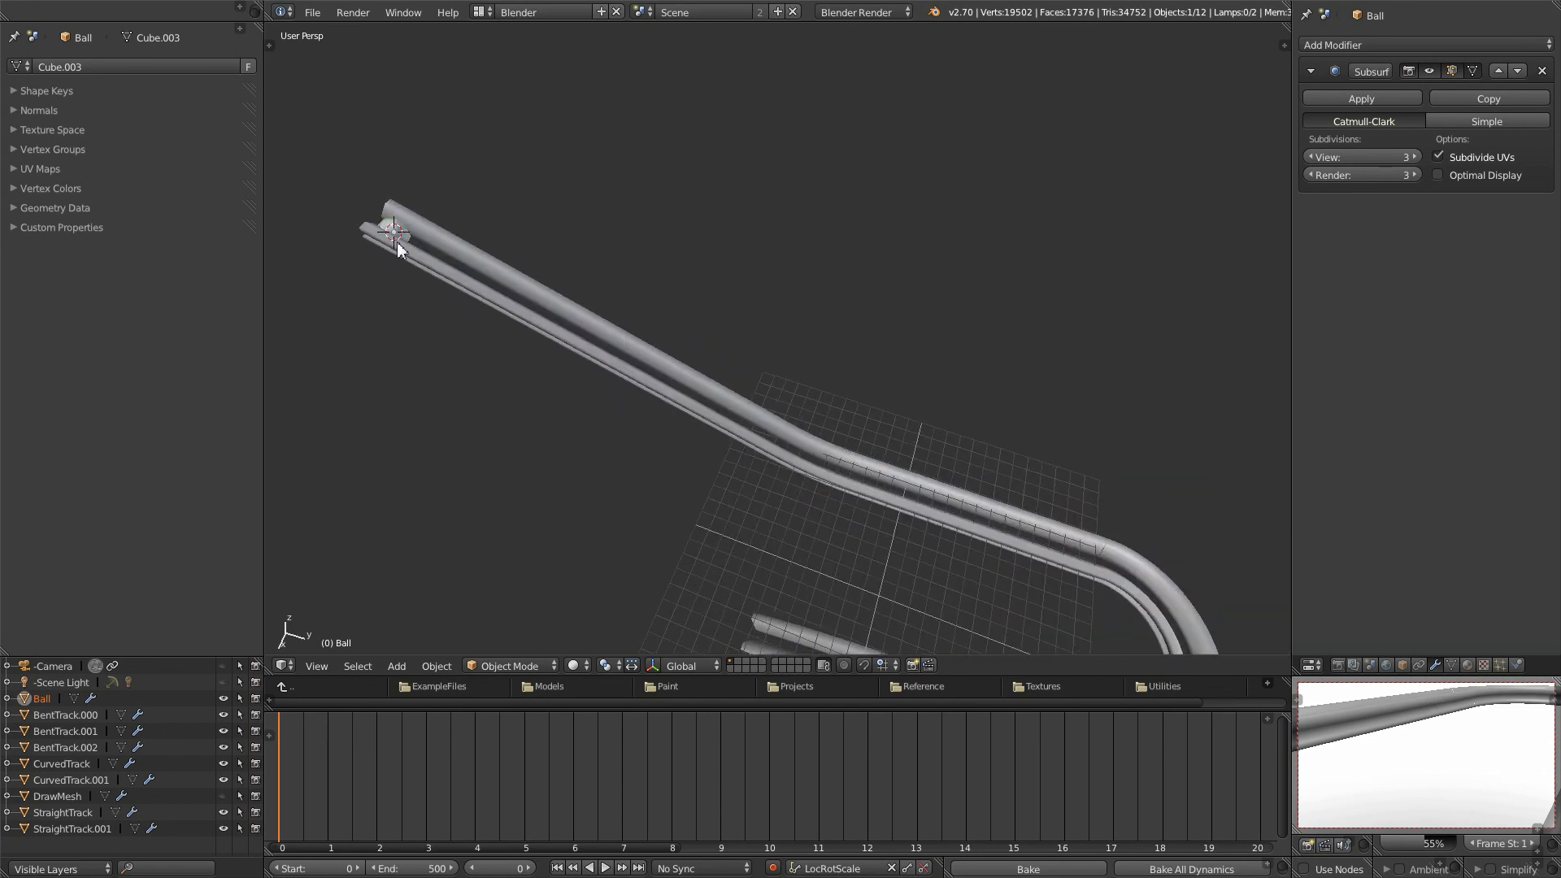
scroll(455, 256, down, 3)
middle_drag(460, 264, 628, 379)
scroll(500, 397, up, 3)
middle_drag(502, 392, 417, 350)
key(g)
key(z)
click(392, 286)
middle_drag(390, 281, 595, 413)
Step: Play the rigid body simulation to watch the ball run through the curved track, then stop playback and return to the first frame
click(606, 868)
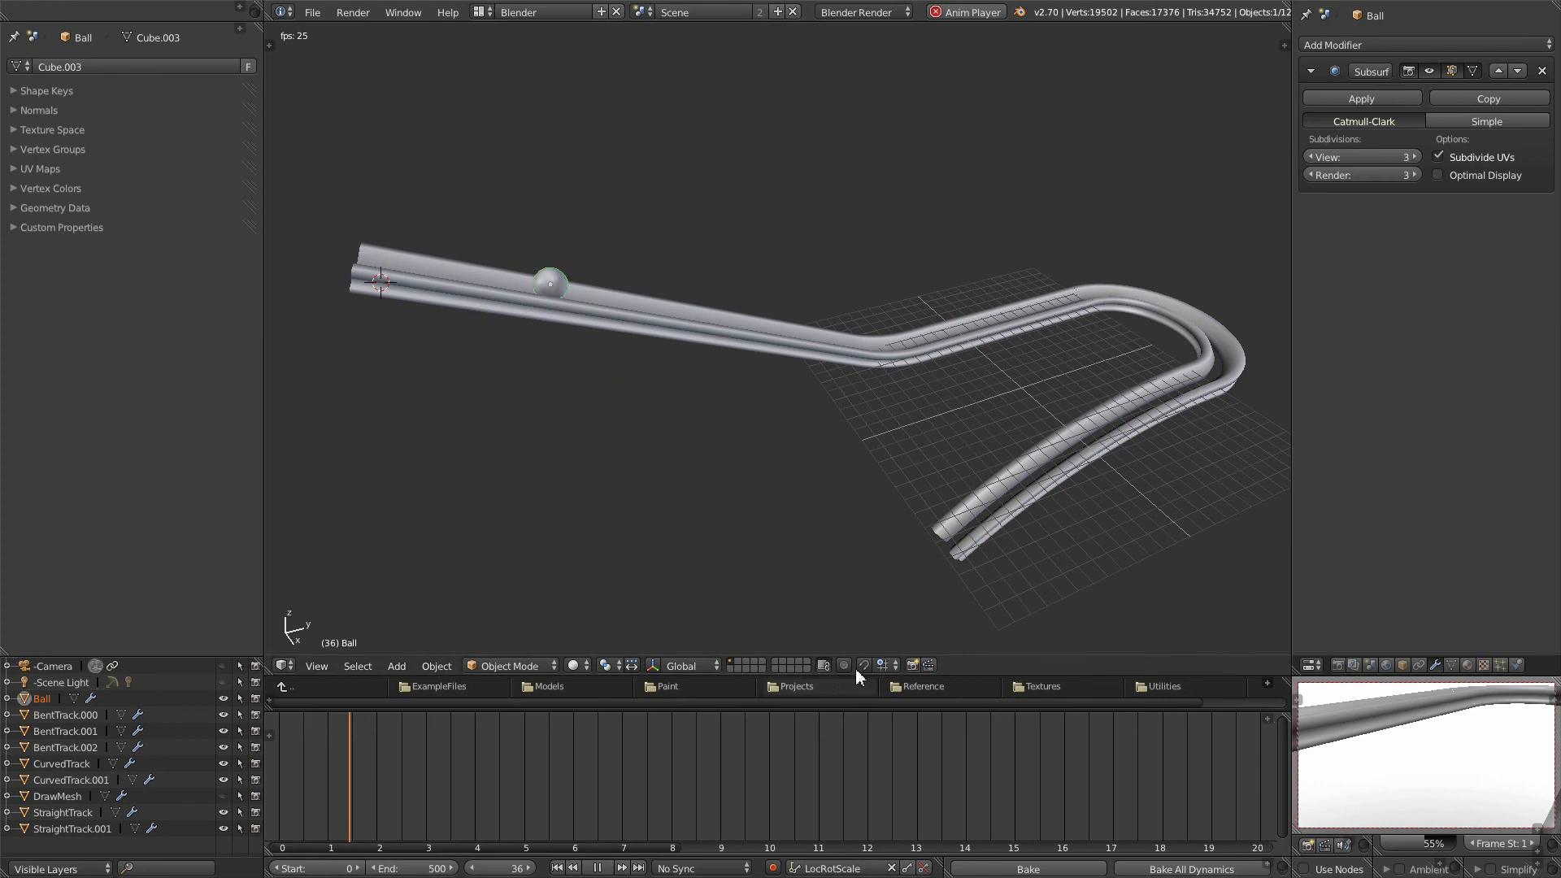
middle_drag(1085, 526, 875, 492)
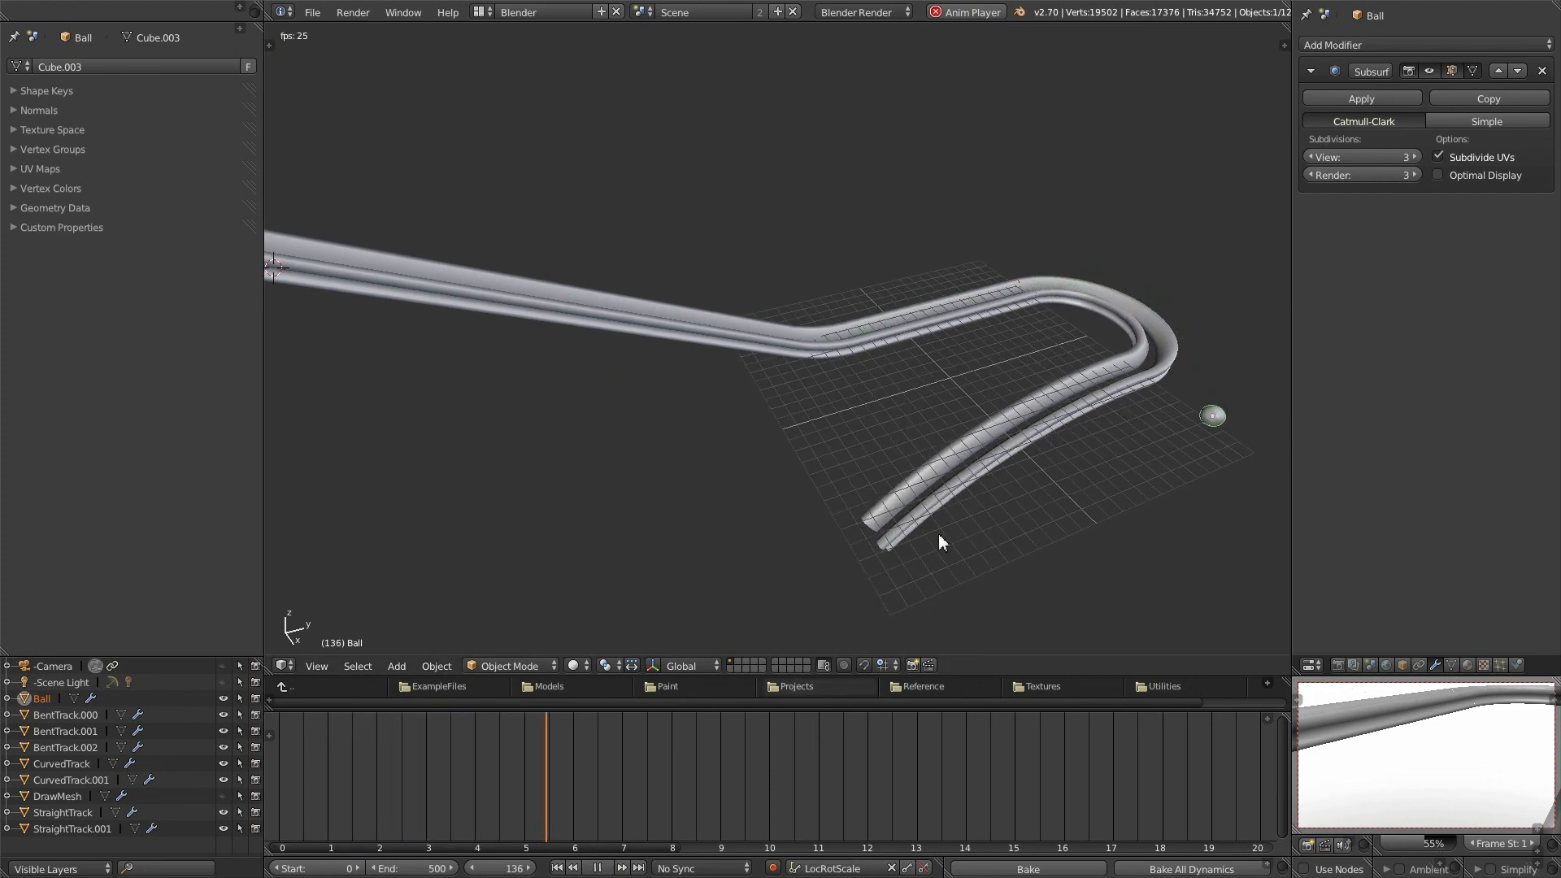
click(599, 869)
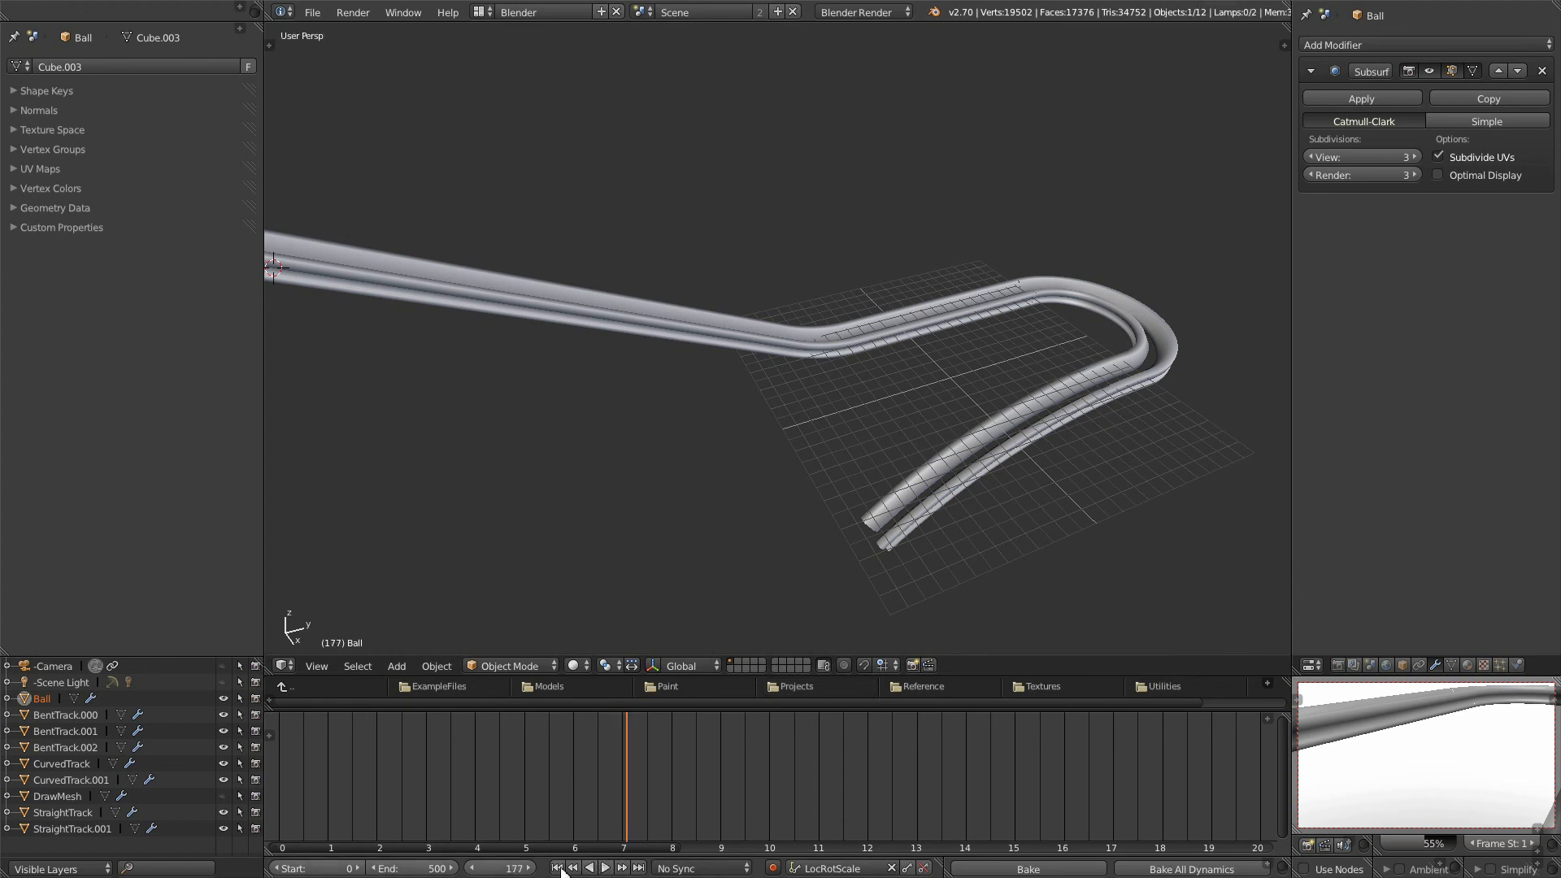
Step: Set the rigid body friction of the curved track piece CurvedTrack.001 to 1
scroll(930, 494, down, 2)
scroll(931, 492, up, 2)
shift+middle_drag(927, 455, 579, 509)
scroll(943, 488, up, 1)
middle_drag(943, 483, 868, 486)
scroll(902, 512, down, 2)
shift+middle_drag(945, 544, 674, 266)
right_click(1023, 506)
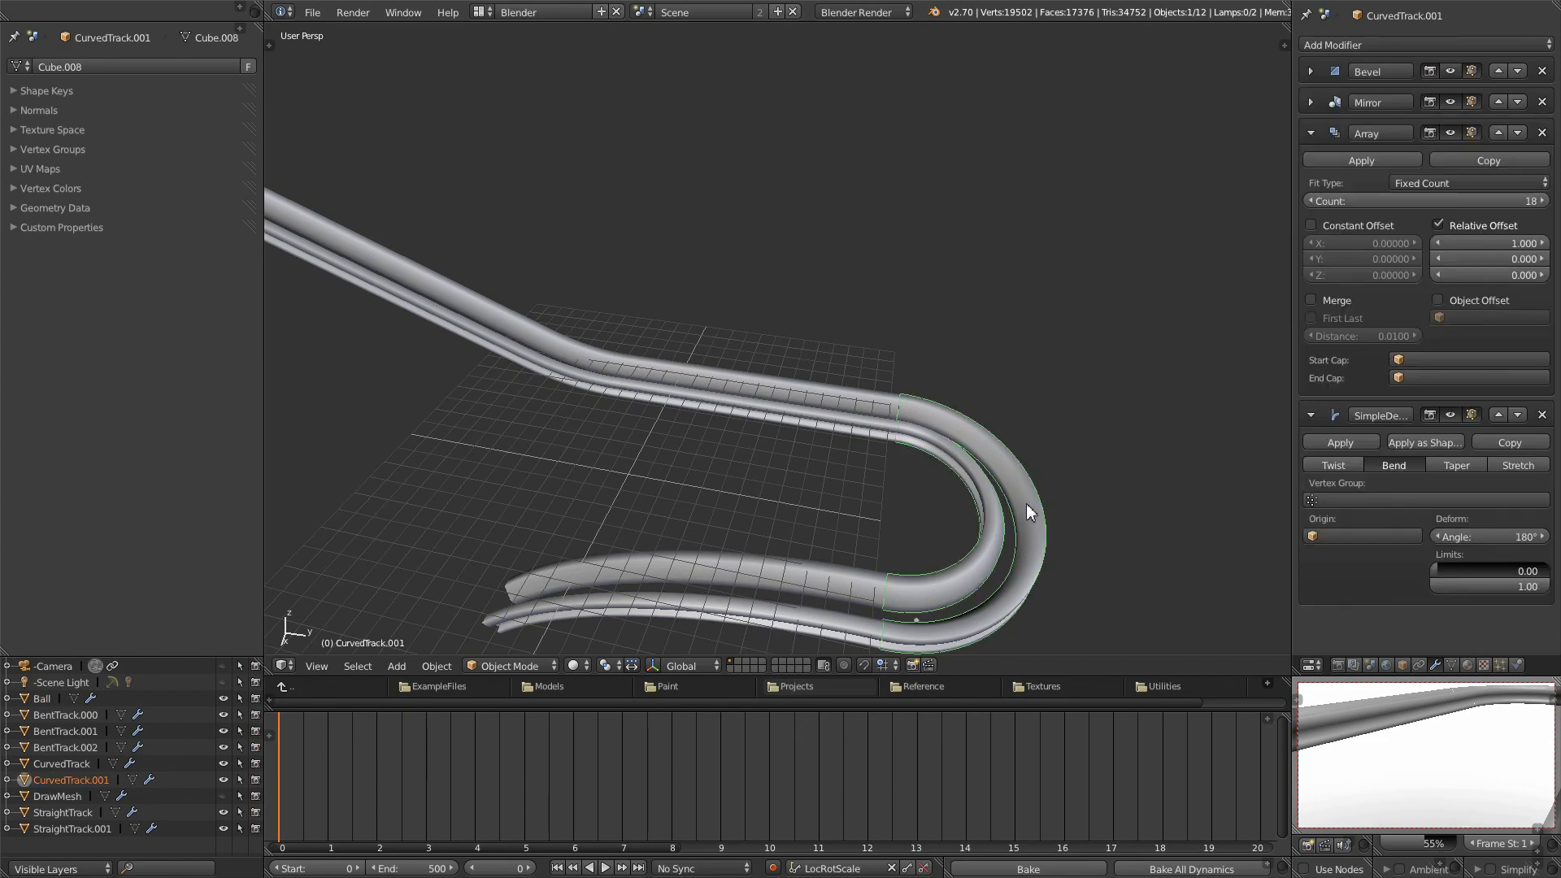
click(1517, 666)
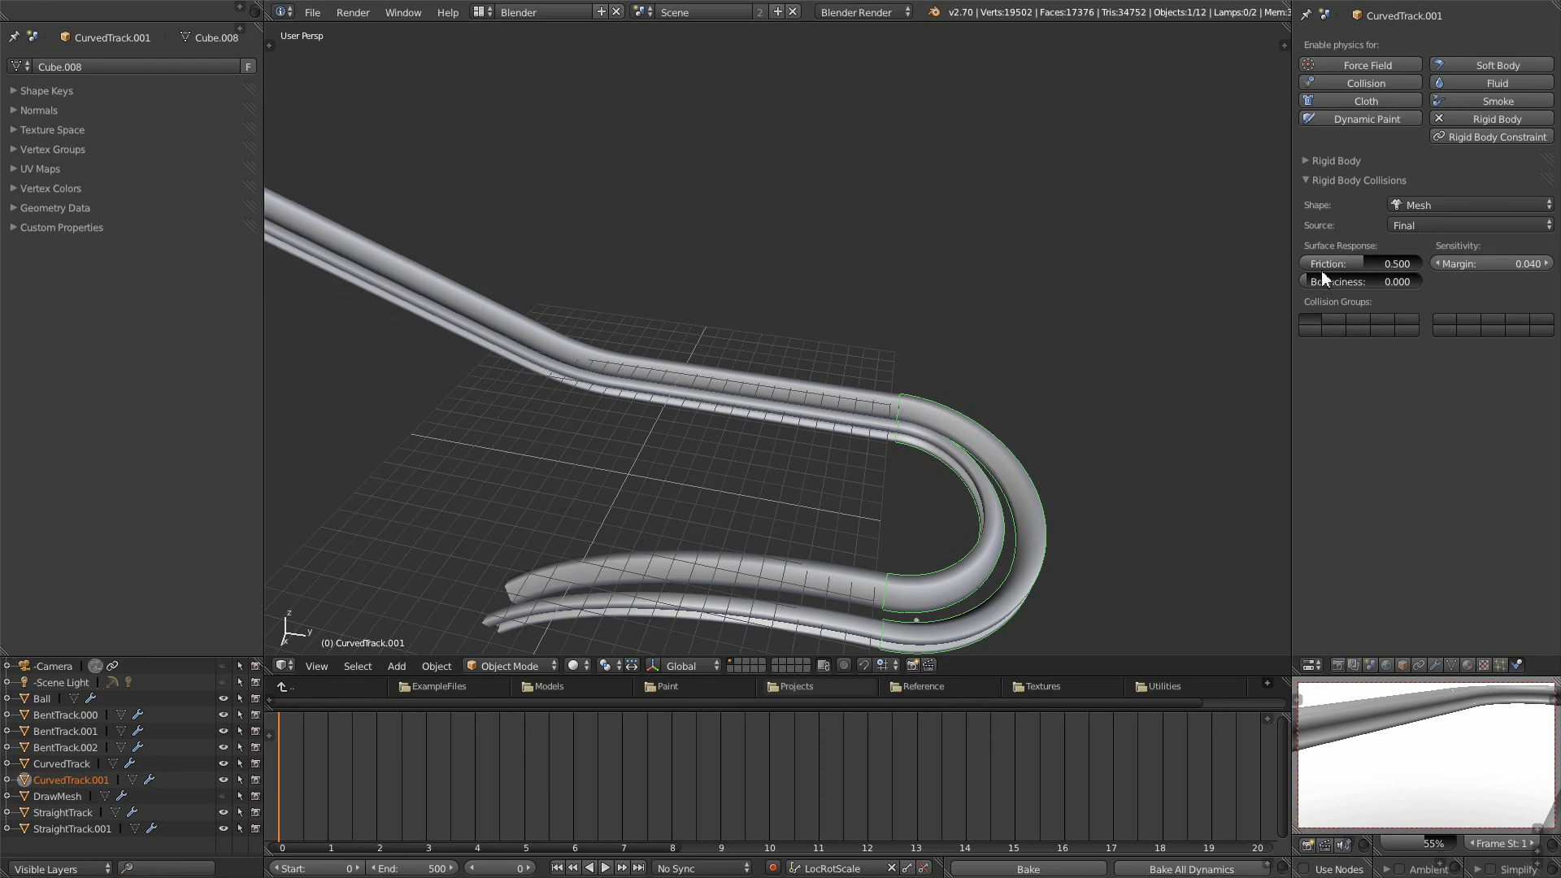
Step: Replay the ball simulation with the whole track in view to test the curved track's friction, then rewind to the first frame
scroll(1260, 339, down, 1)
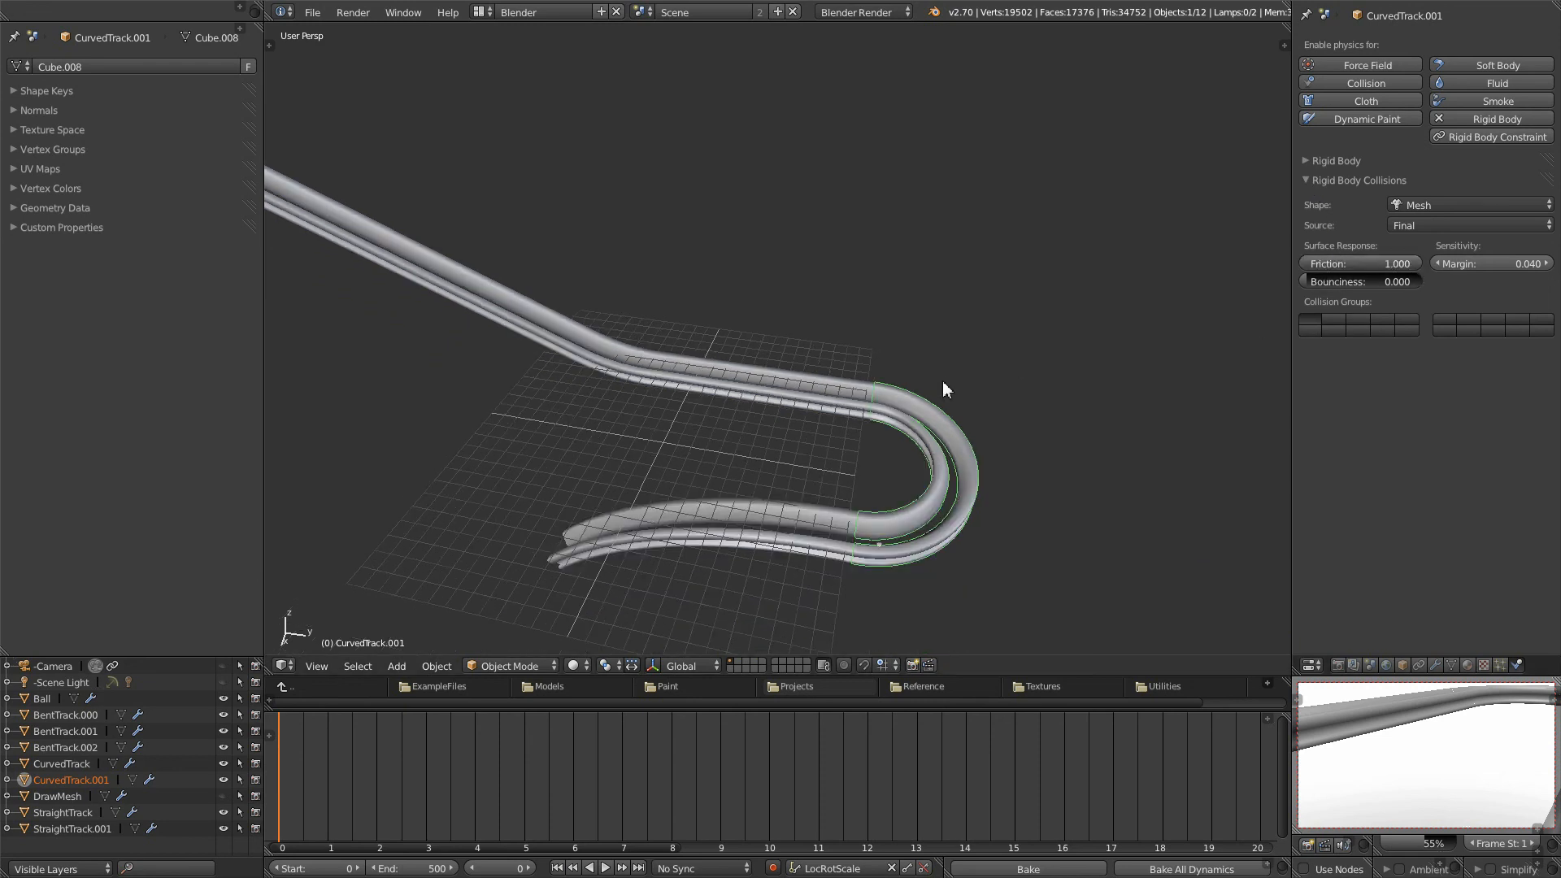
shift+middle_drag(943, 382, 1089, 380)
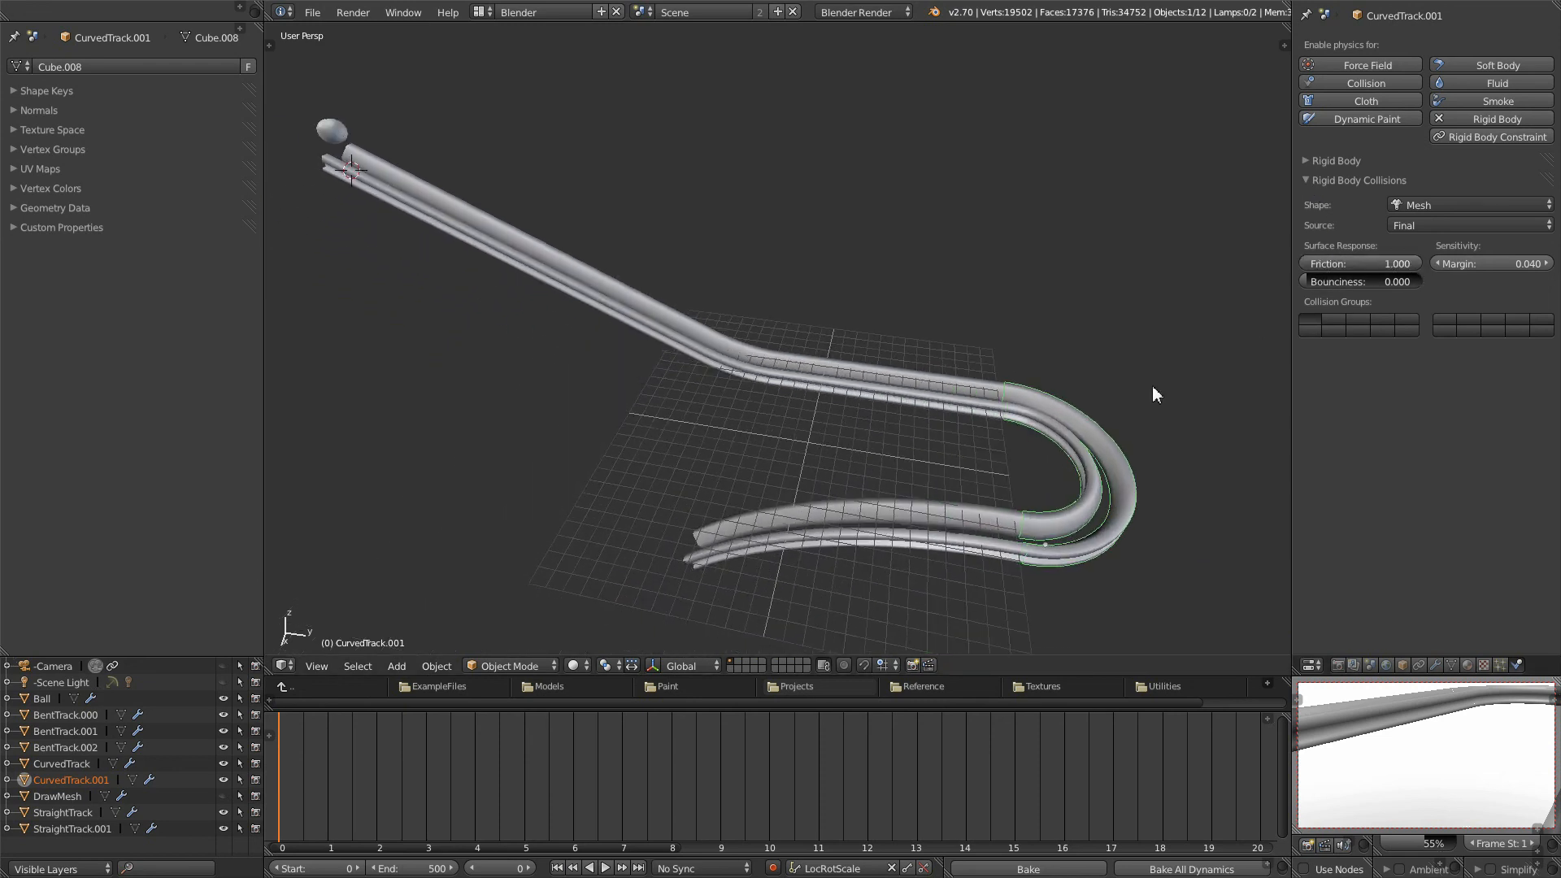
click(605, 868)
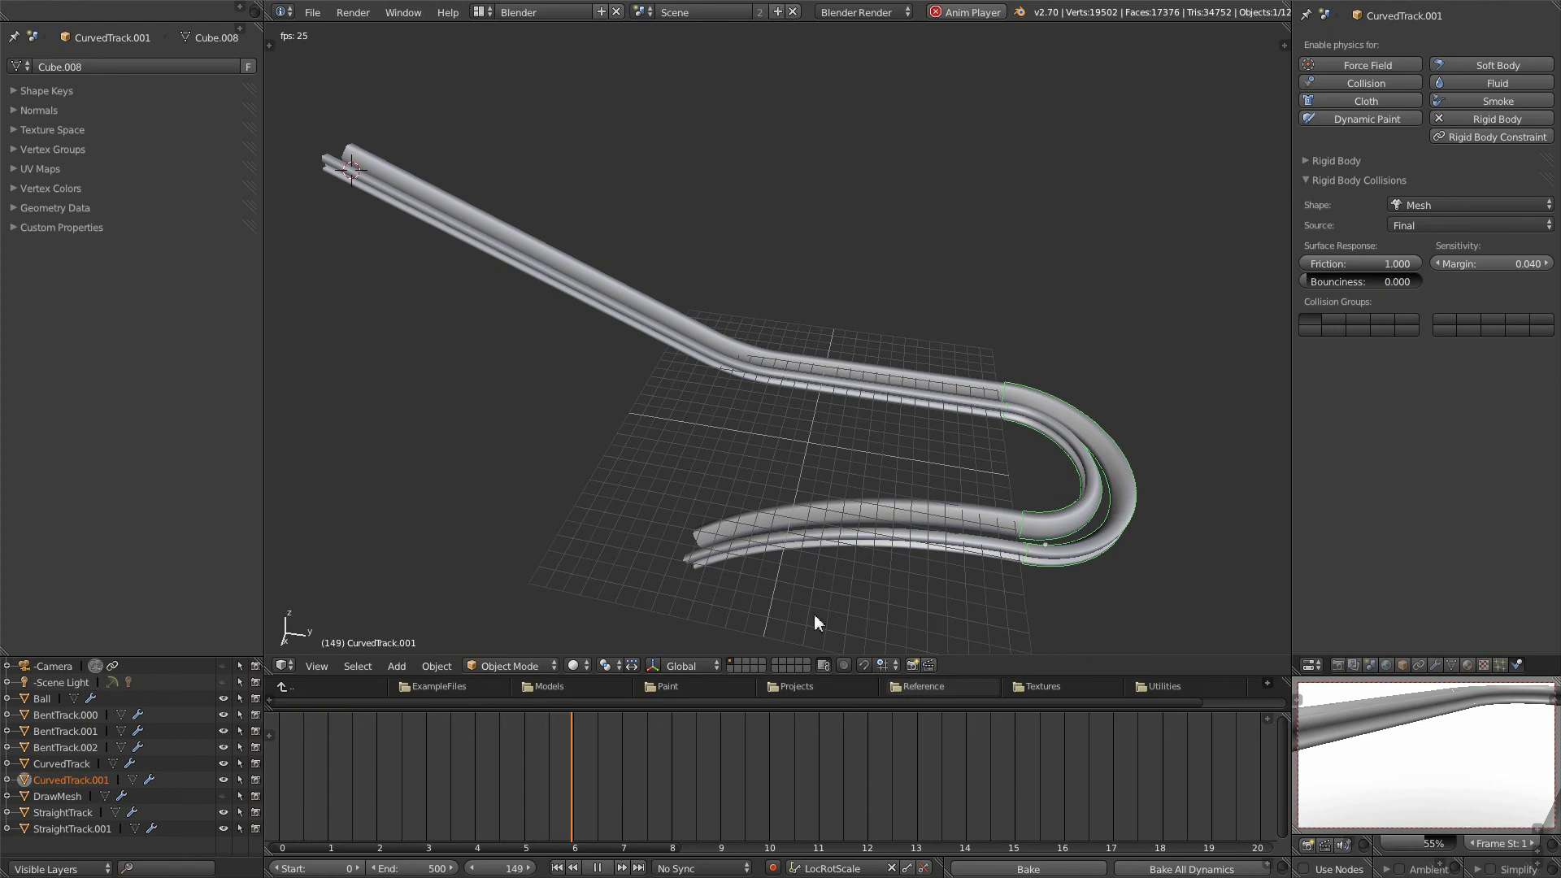
click(597, 868)
click(557, 868)
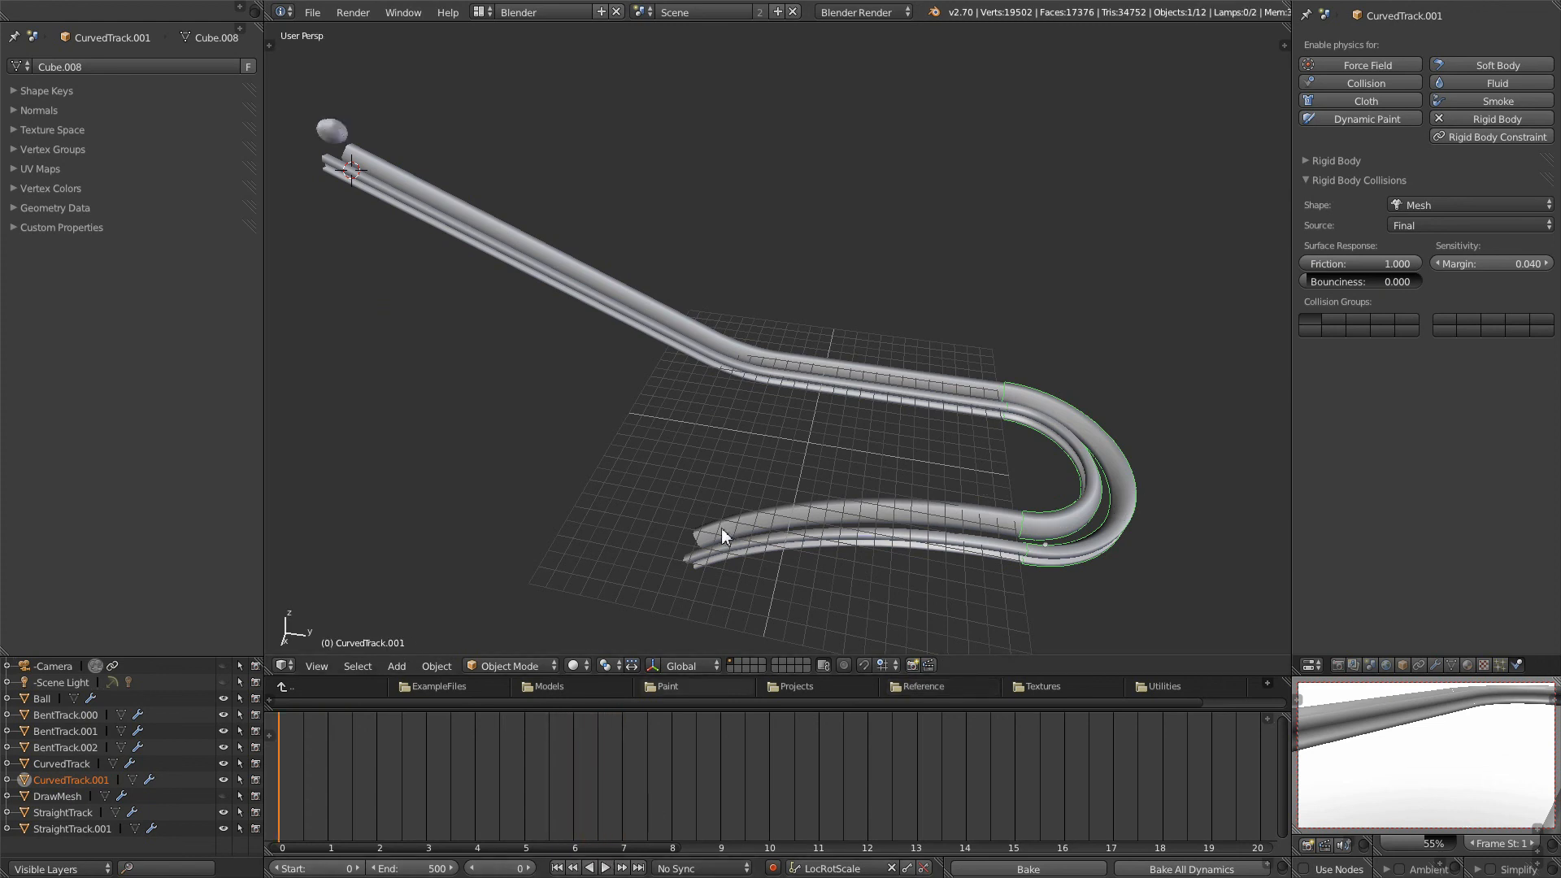
Step: Set the rigid body friction of the level straight piece StraightTrack.001 to 1
scroll(720, 530, up, 2)
scroll(720, 529, down, 3)
shift+middle_drag(845, 496, 885, 529)
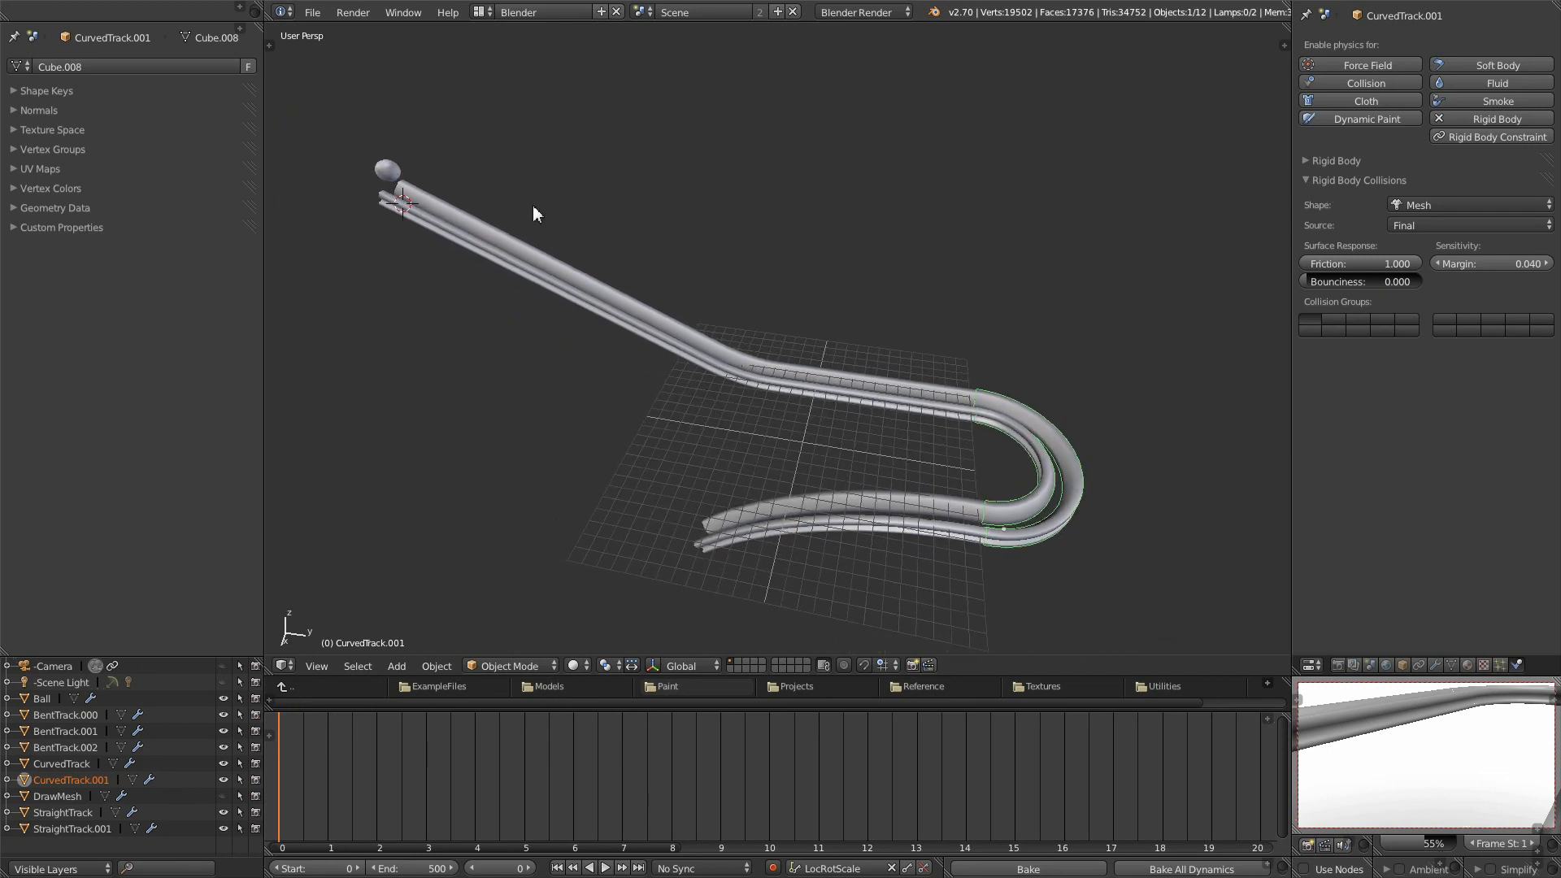
right_click(911, 402)
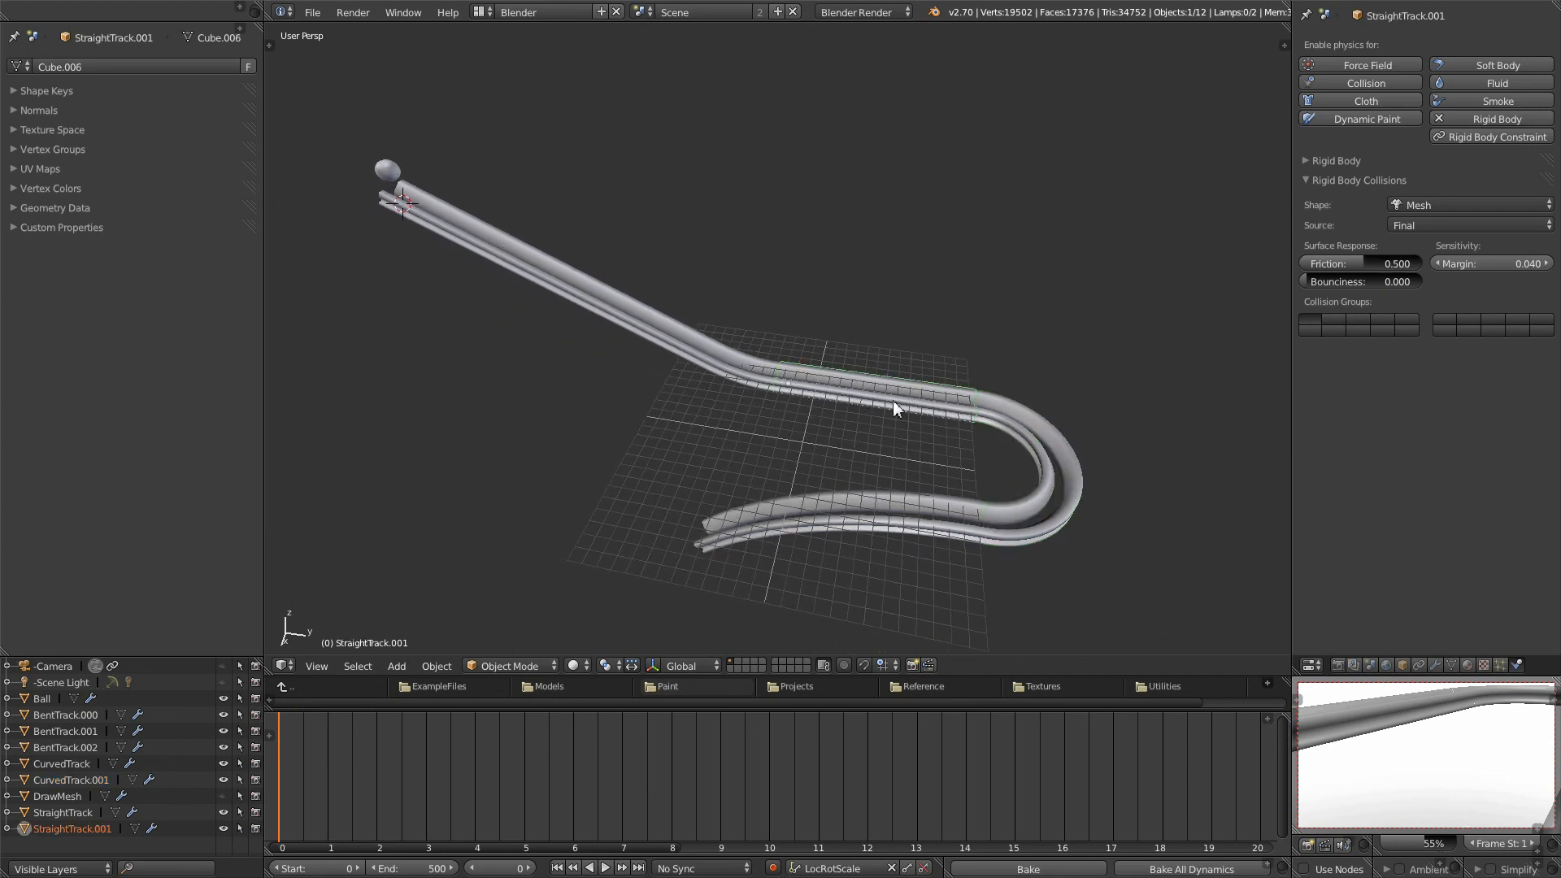
click(1328, 260)
text(1)
key(Return)
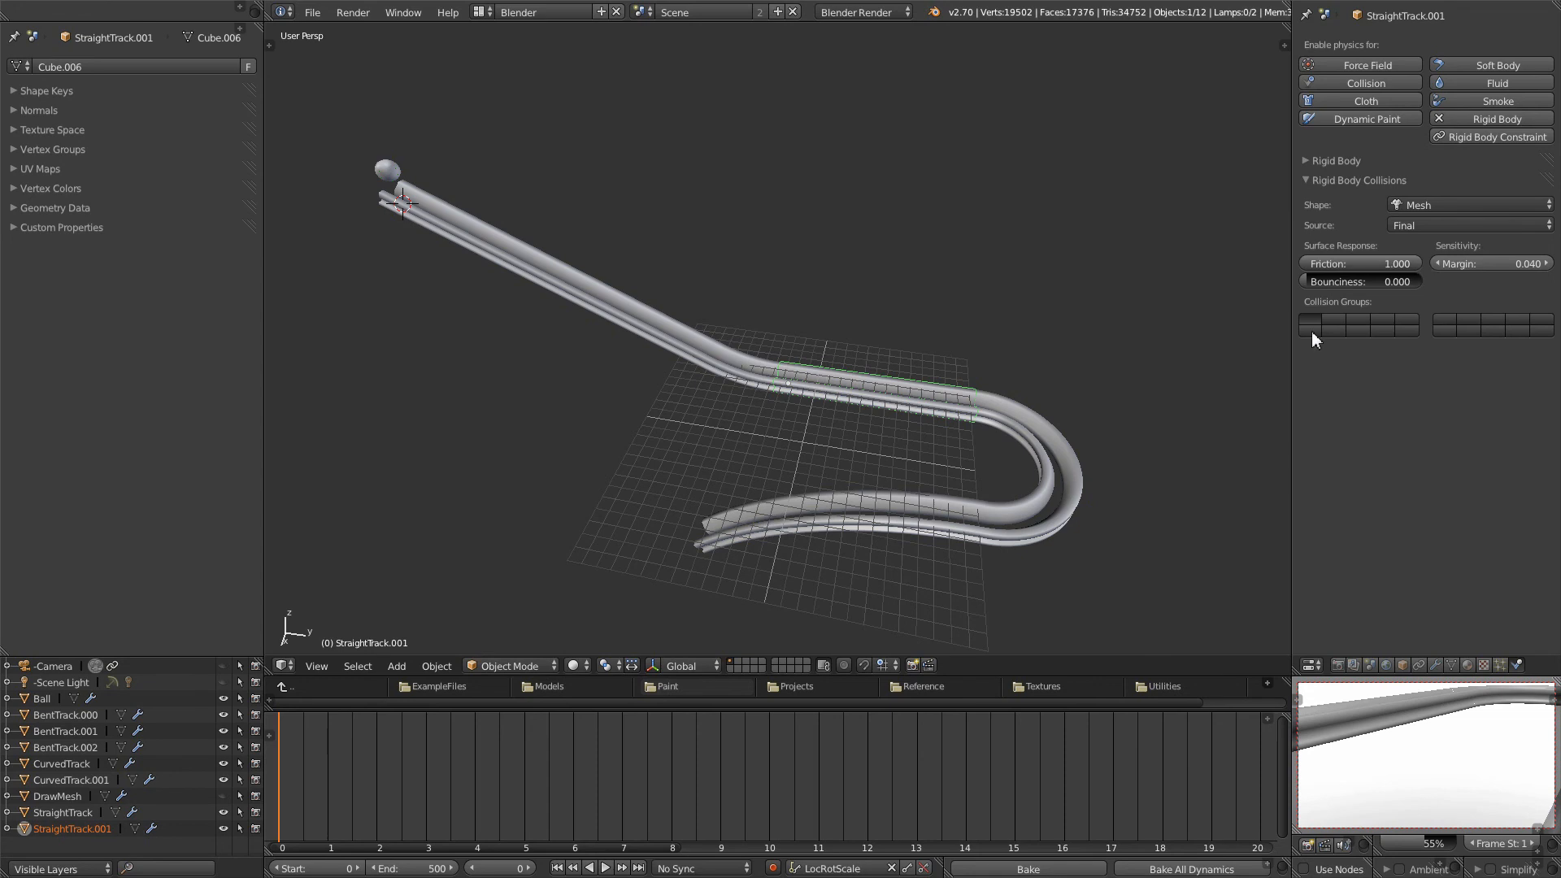
Step: Play the simulation again to check the ball's run past the curve, then stop and rewind to the first frame
click(605, 869)
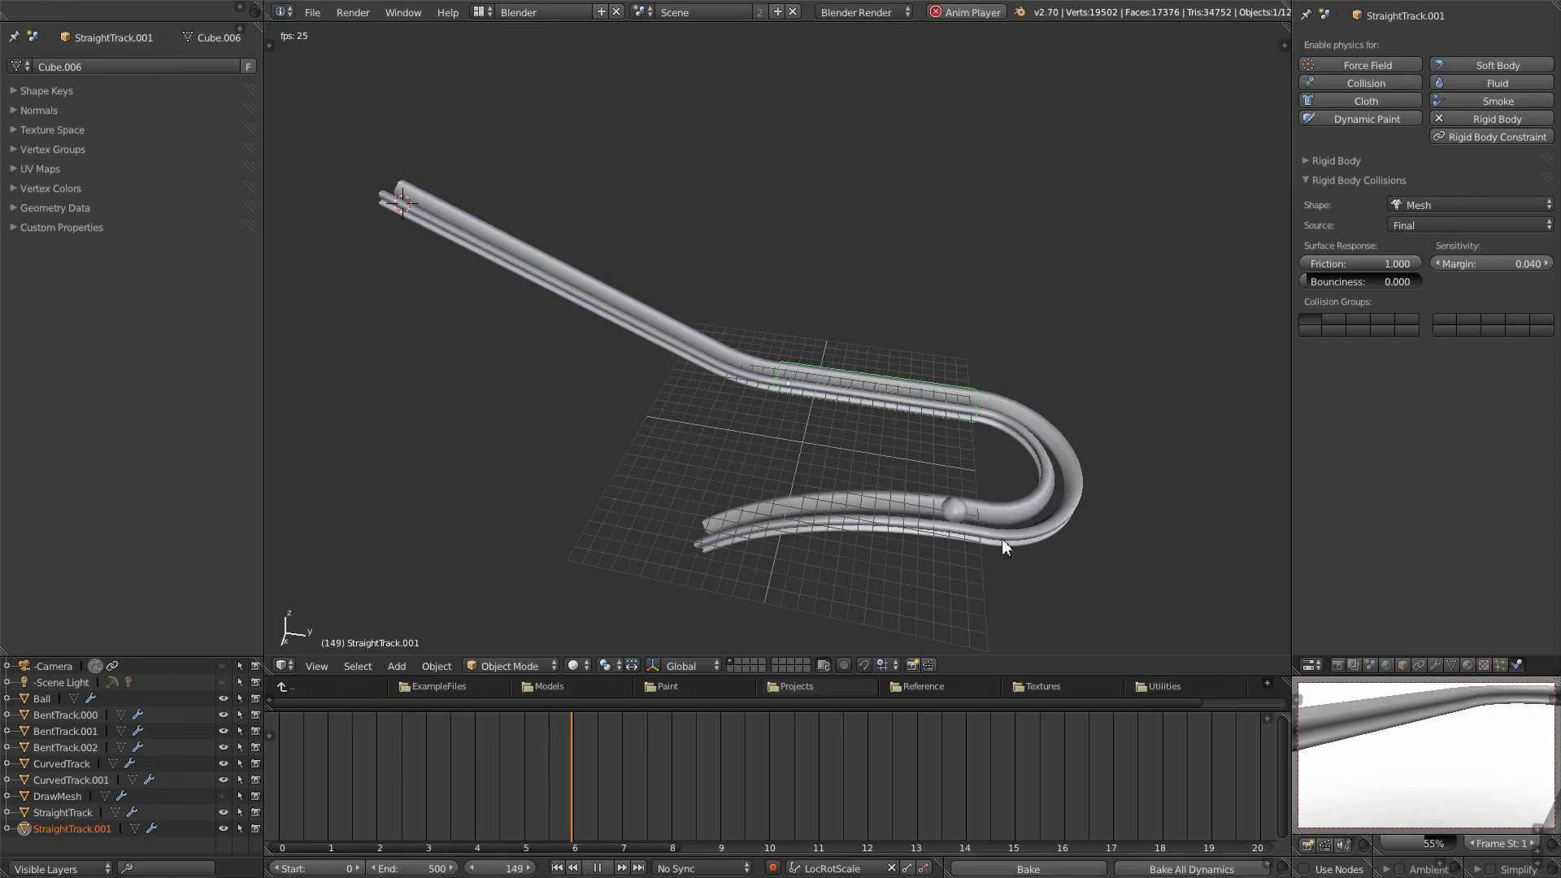
click(597, 868)
click(557, 868)
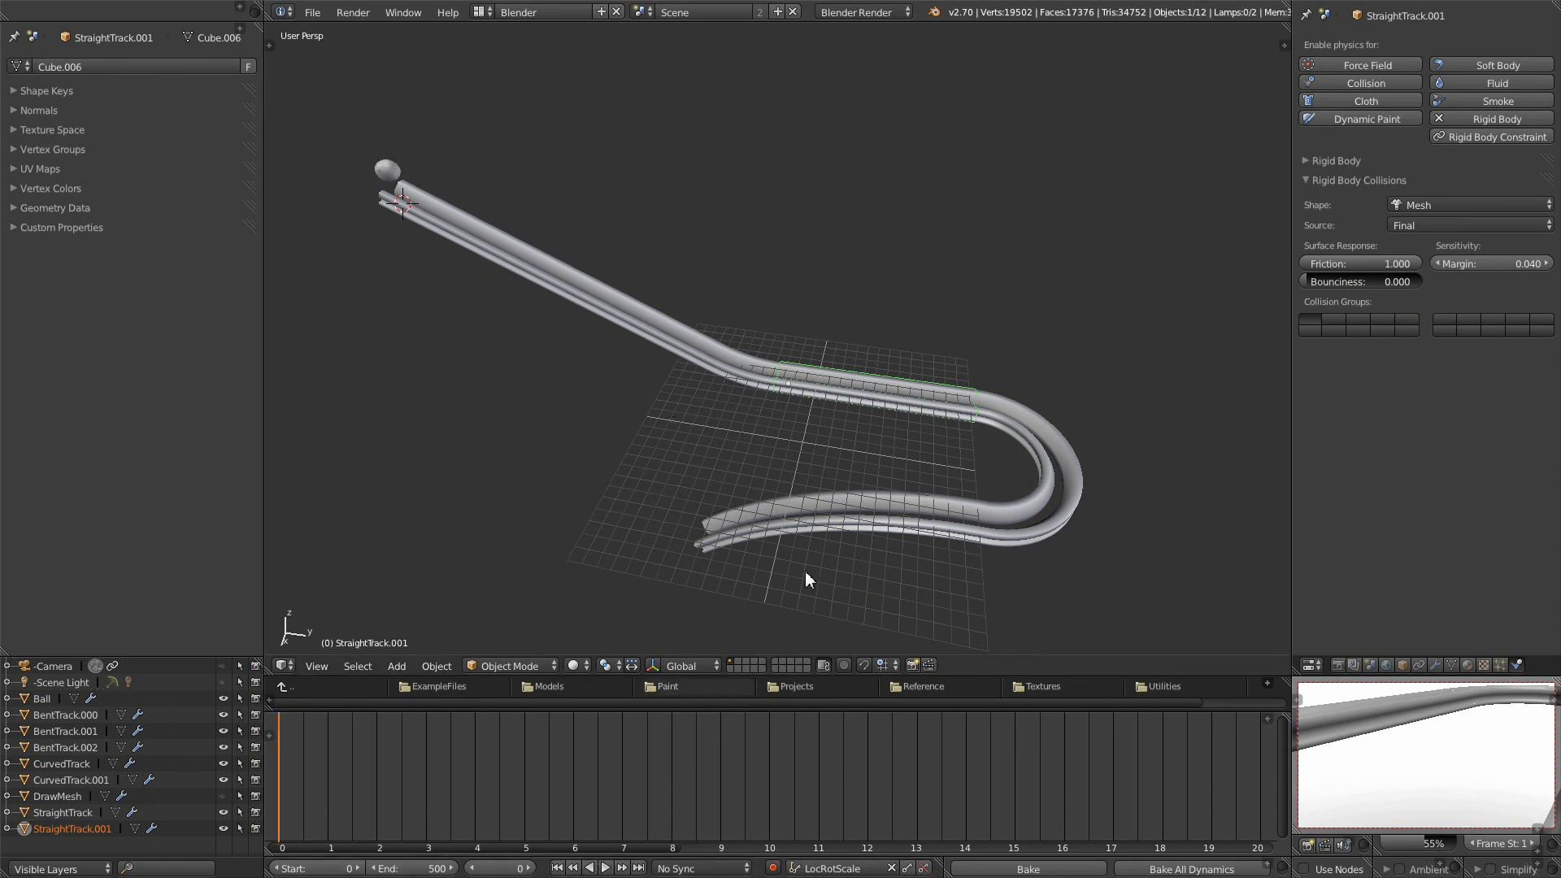
mouse_move(683, 408)
middle_down()
mouse_move(742, 444)
mouse_move(647, 382)
mouse_move(856, 350)
mouse_move(753, 373)
mouse_move(612, 349)
mouse_move(805, 474)
mouse_move(805, 456)
mouse_move(701, 455)
mouse_move(670, 376)
mouse_move(703, 407)
mouse_move(692, 397)
middle_up()
scroll(671, 376, up, 2)
scroll(676, 375, down, 2)
scroll(692, 396, down, 3)
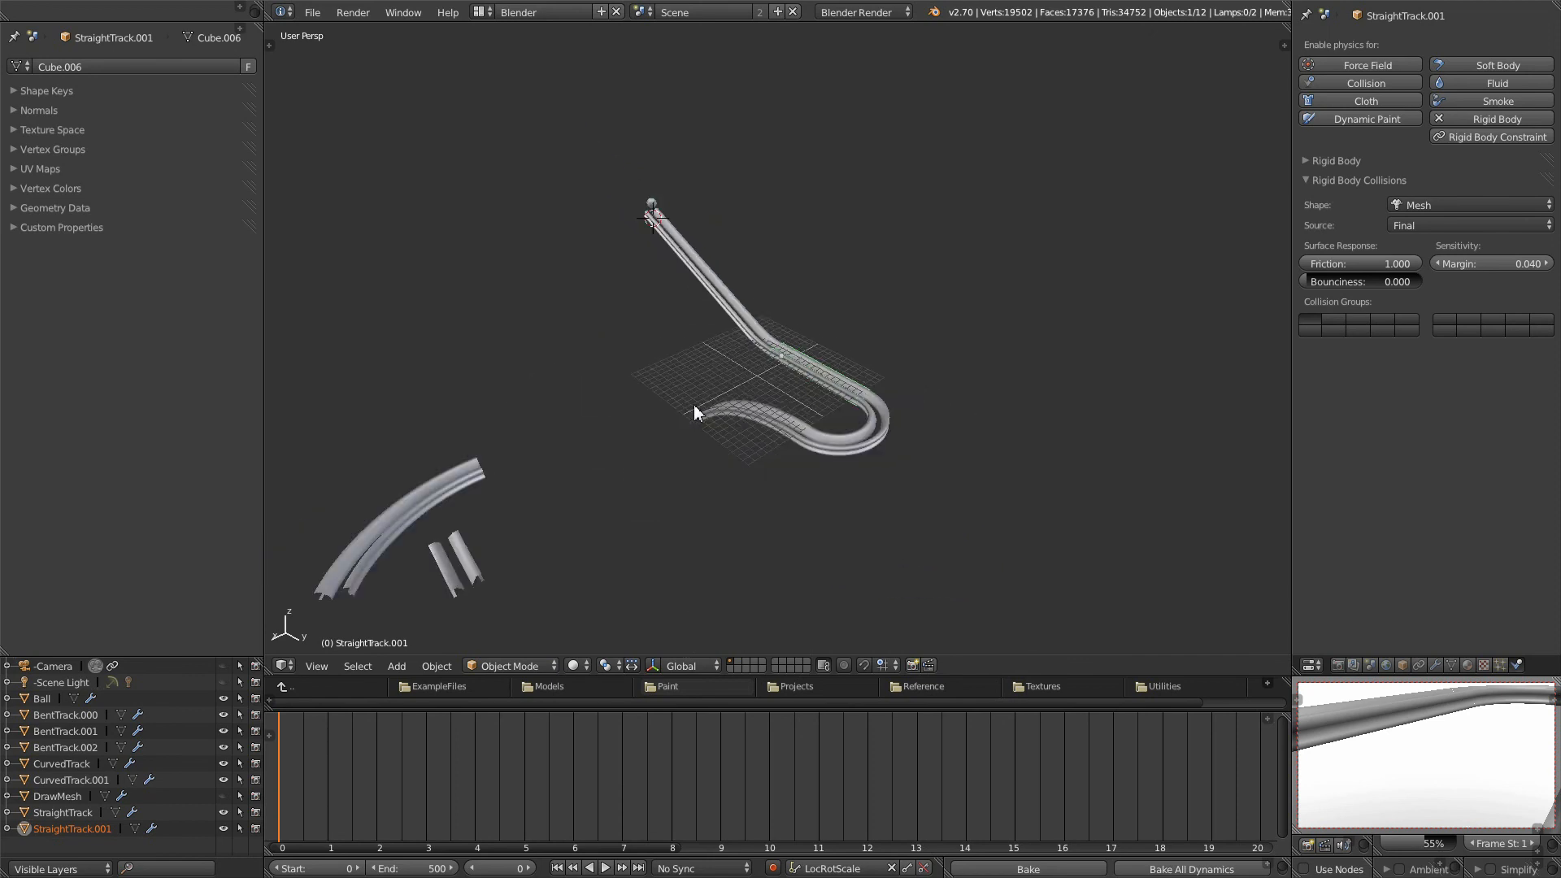
scroll(698, 405, up, 4)
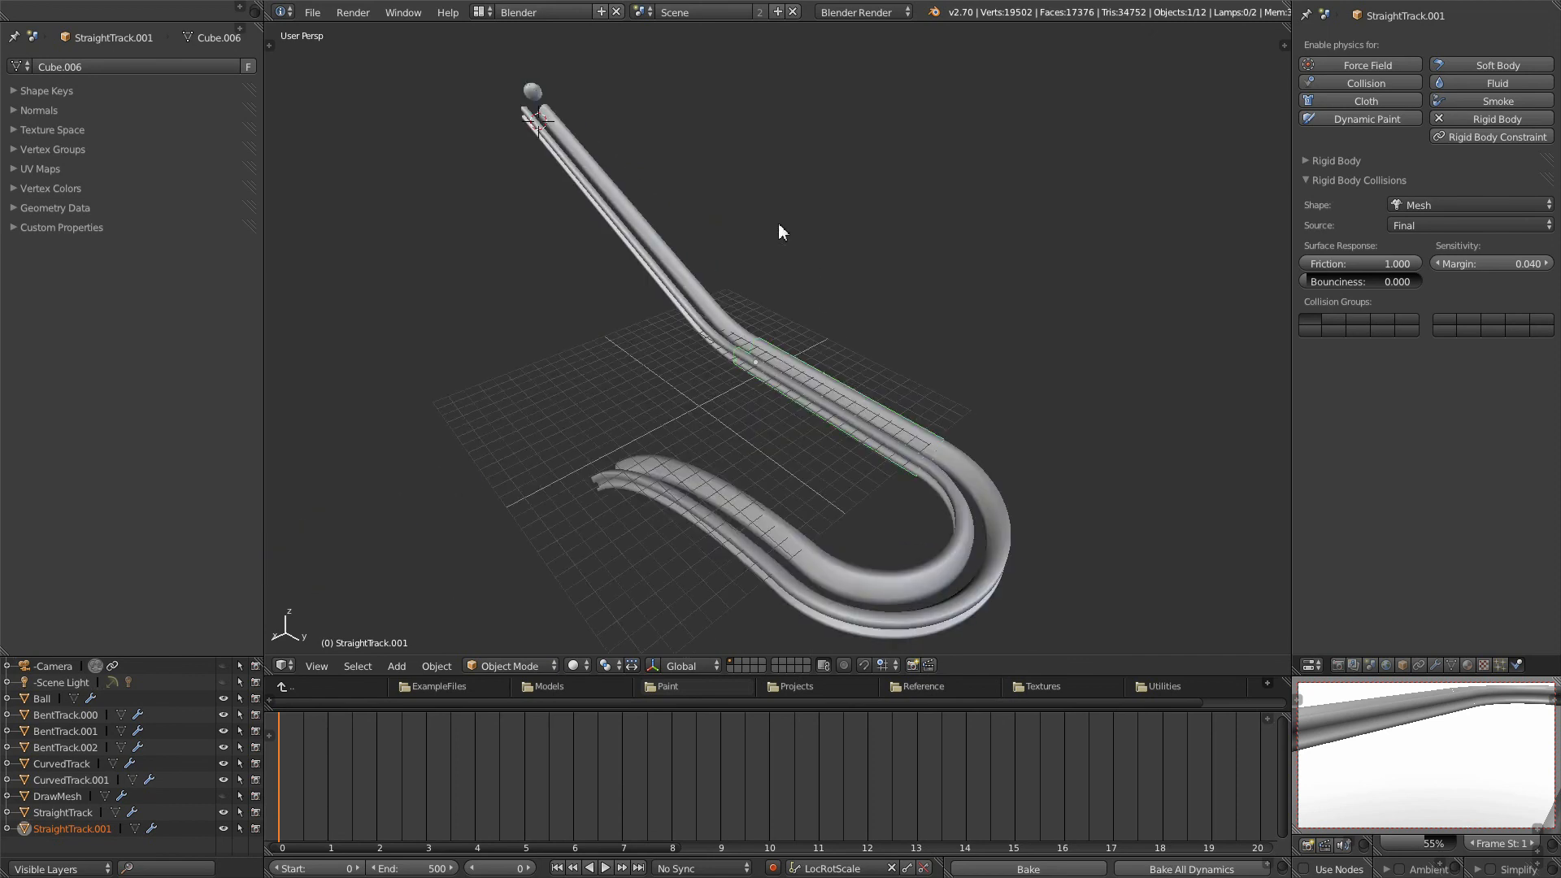
middle_drag(827, 237, 915, 366)
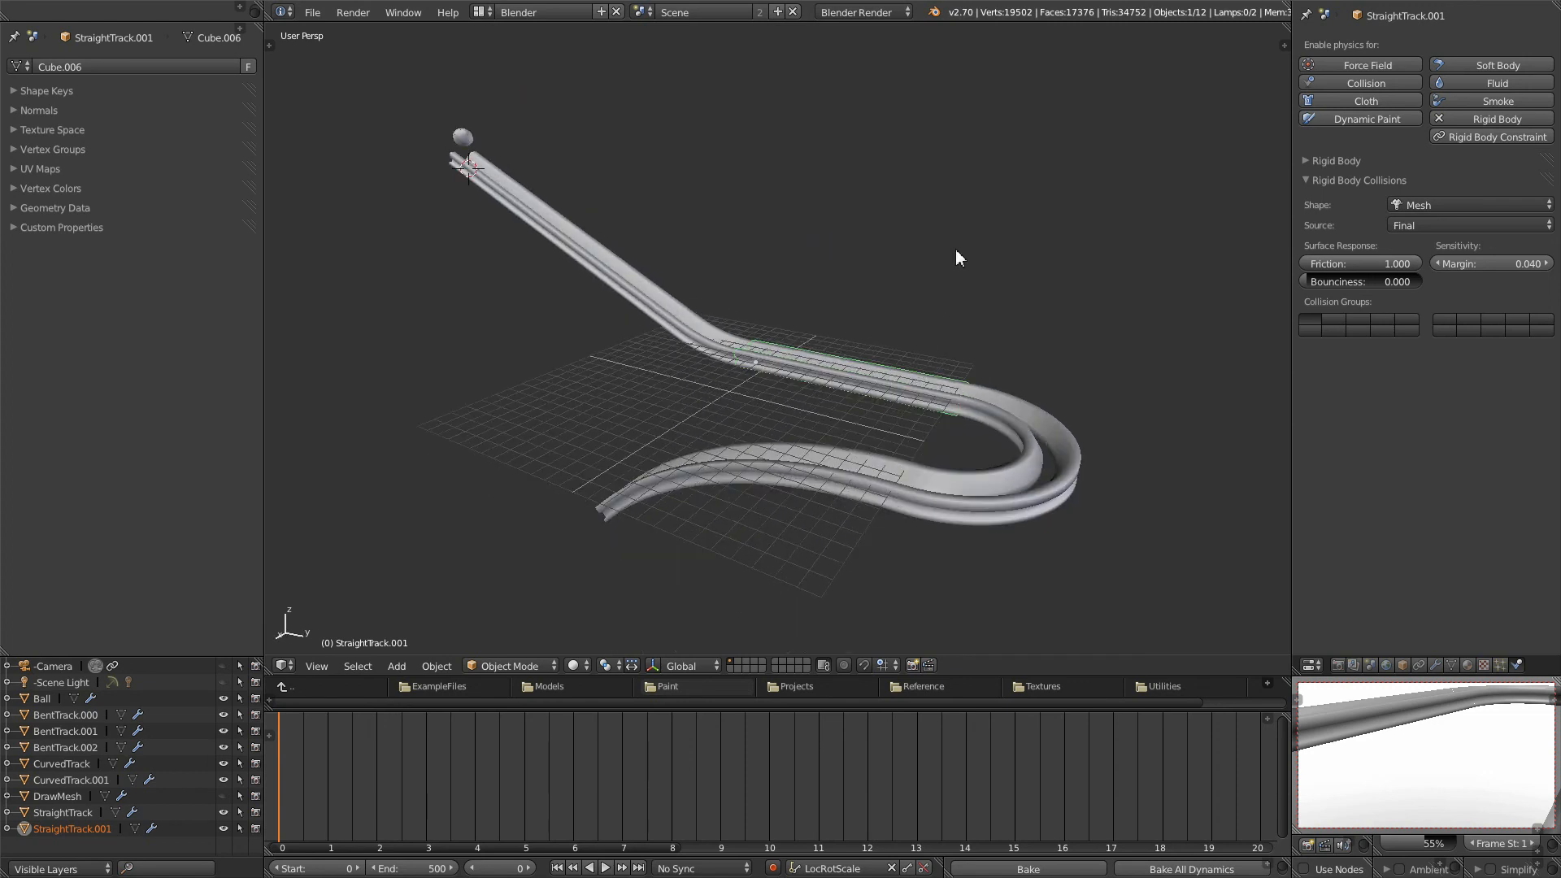